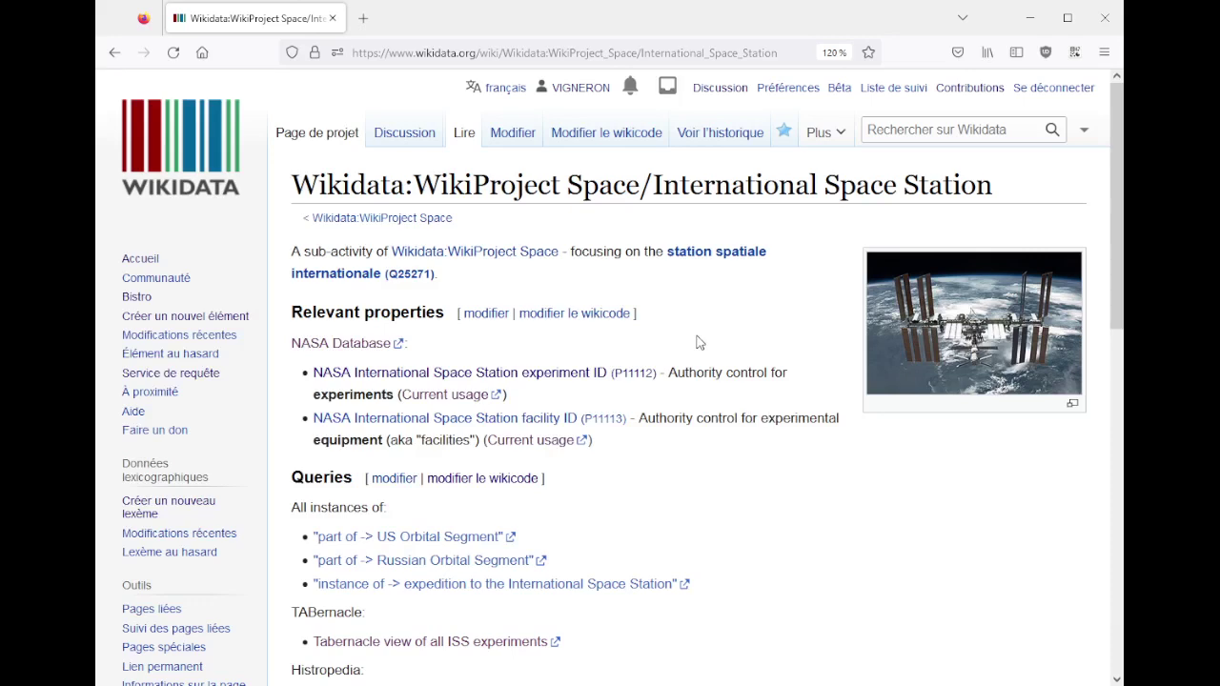
# - Open the Tabernacle view of all ISS experiments from the project page's queries and reduce its zoom to 90%
pyautogui.scroll(-2, 709, 350)
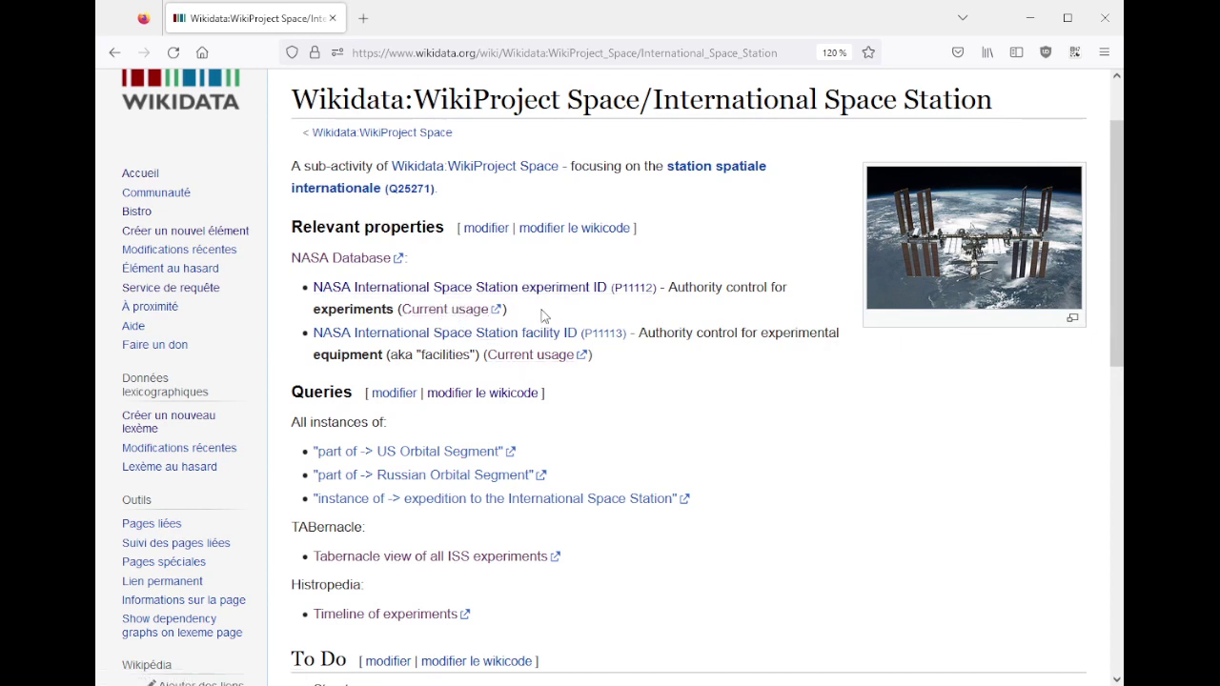
pyautogui.scroll(-2, 754, 356)
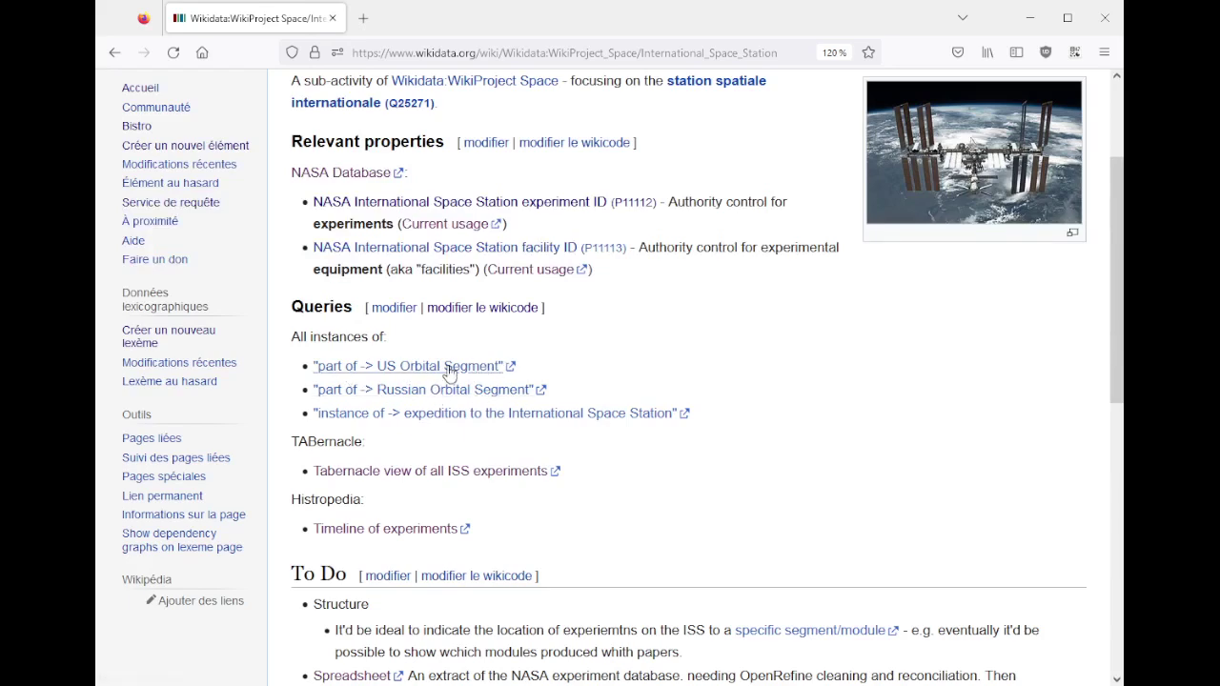
pyautogui.scroll(-2, 620, 346)
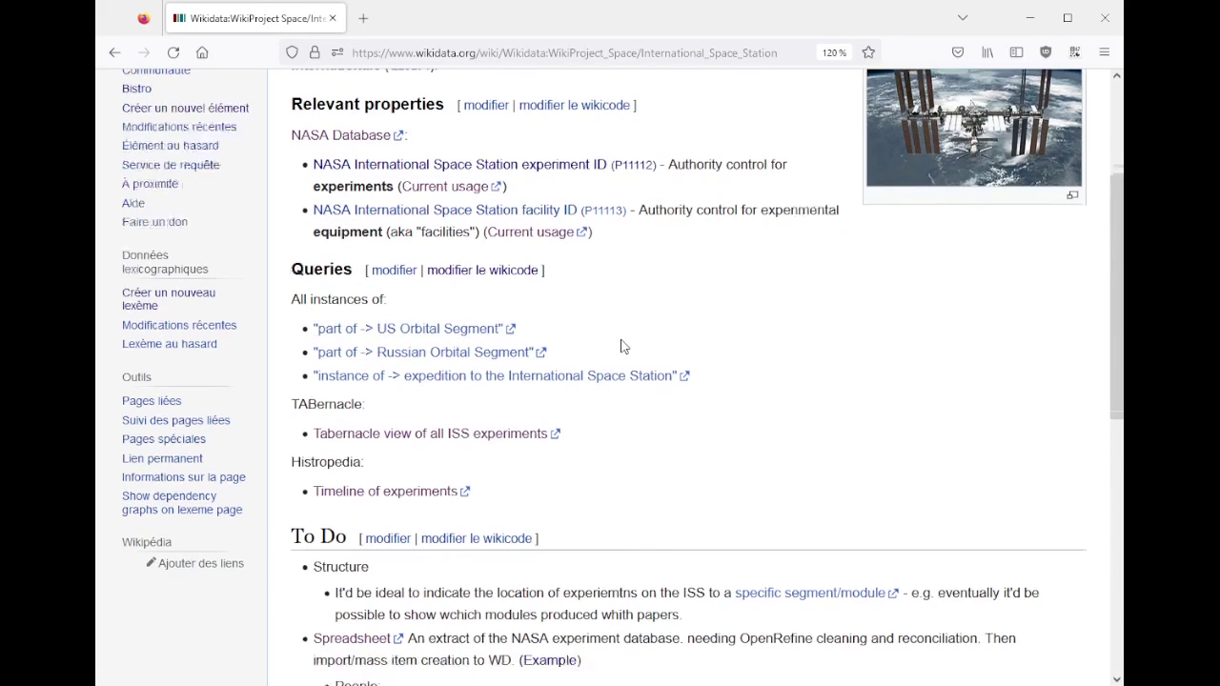
pyautogui.middleClick(505, 385)
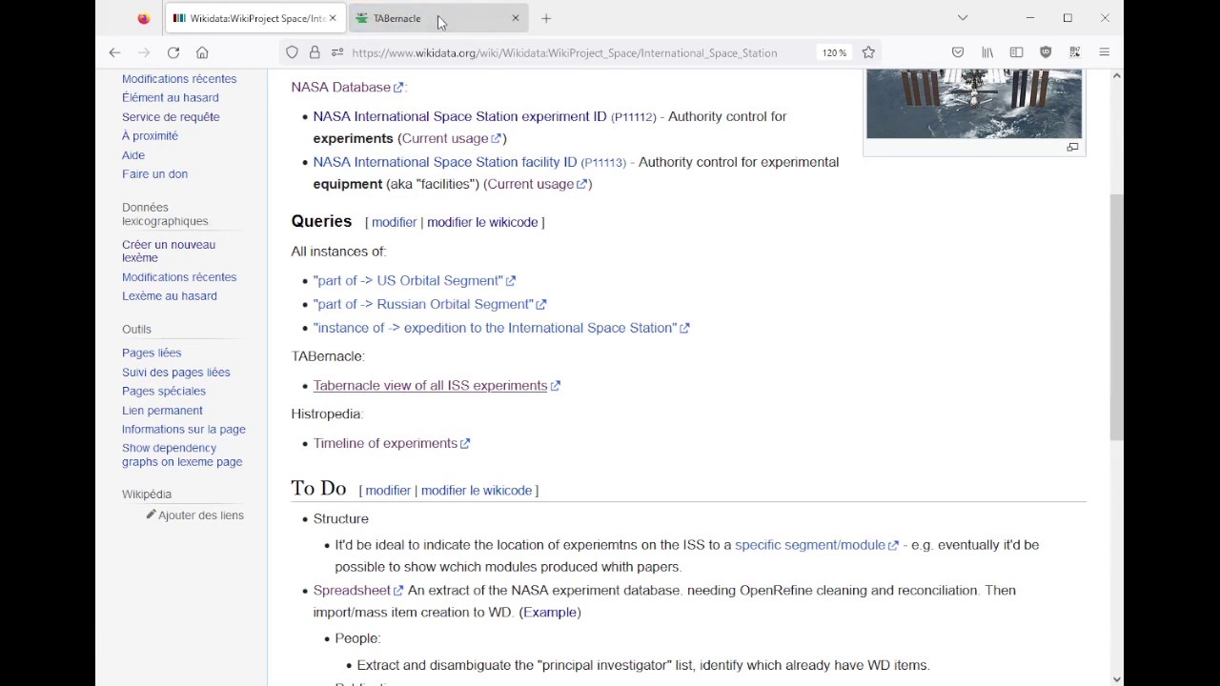
pyautogui.click(440, 21)
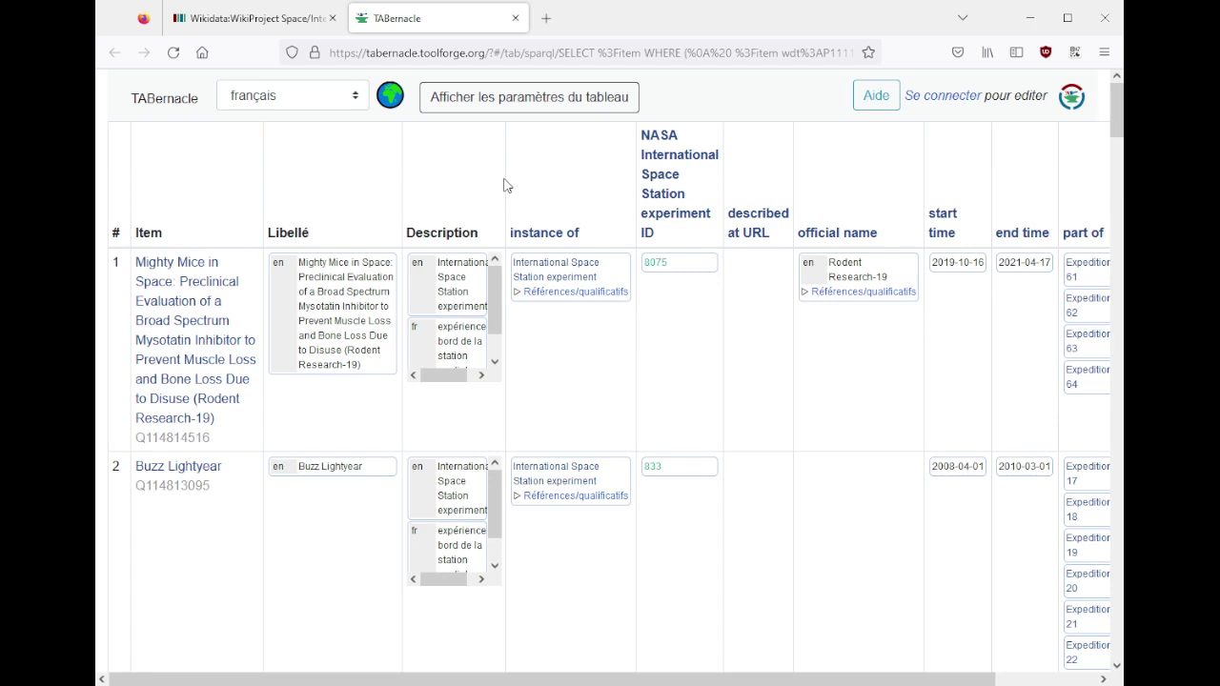
pyautogui.hotkey('ctrl', '-')
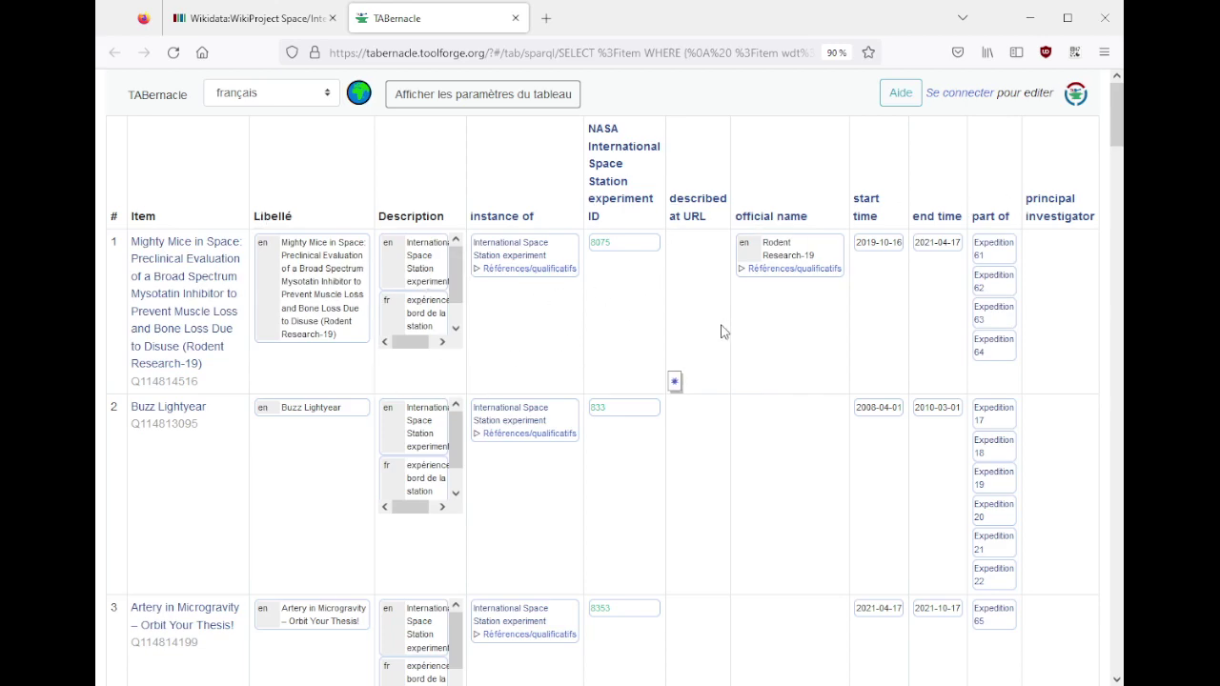
# - Start a new official name entry for the Buzz Lightyear experiment and discard it without entering a value
pyautogui.scroll(-3, 721, 333)
pyautogui.scroll(3, 721, 332)
pyautogui.scroll(-2, 787, 343)
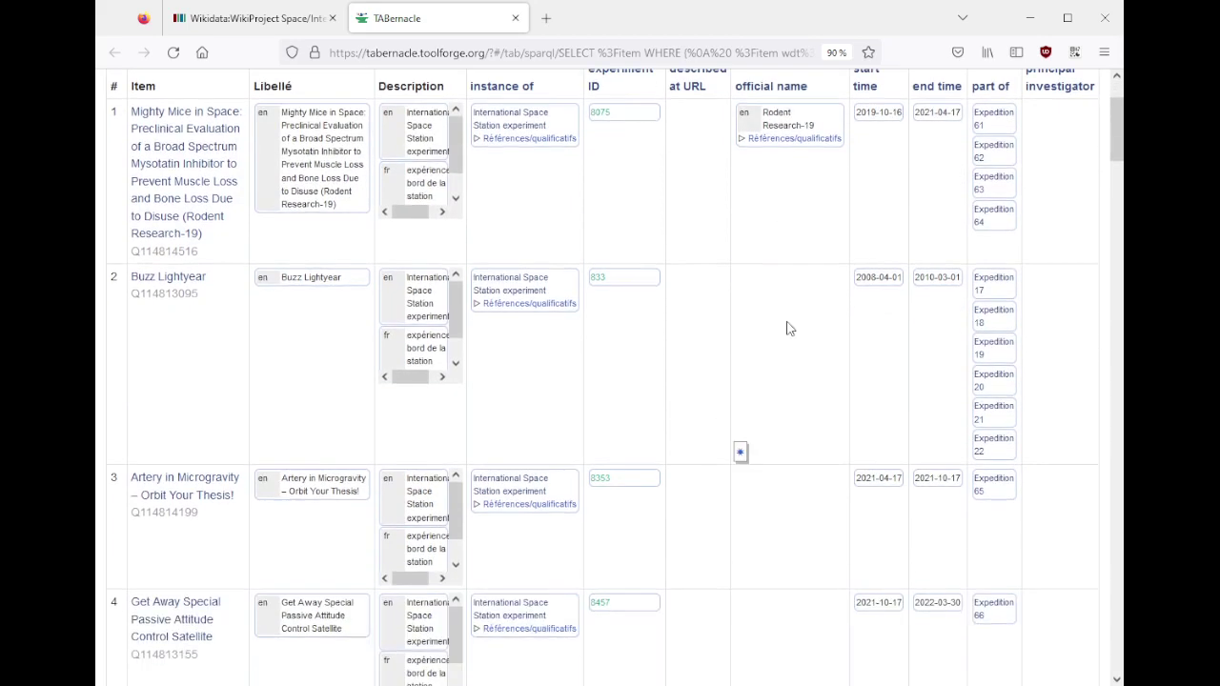
pyautogui.click(740, 452)
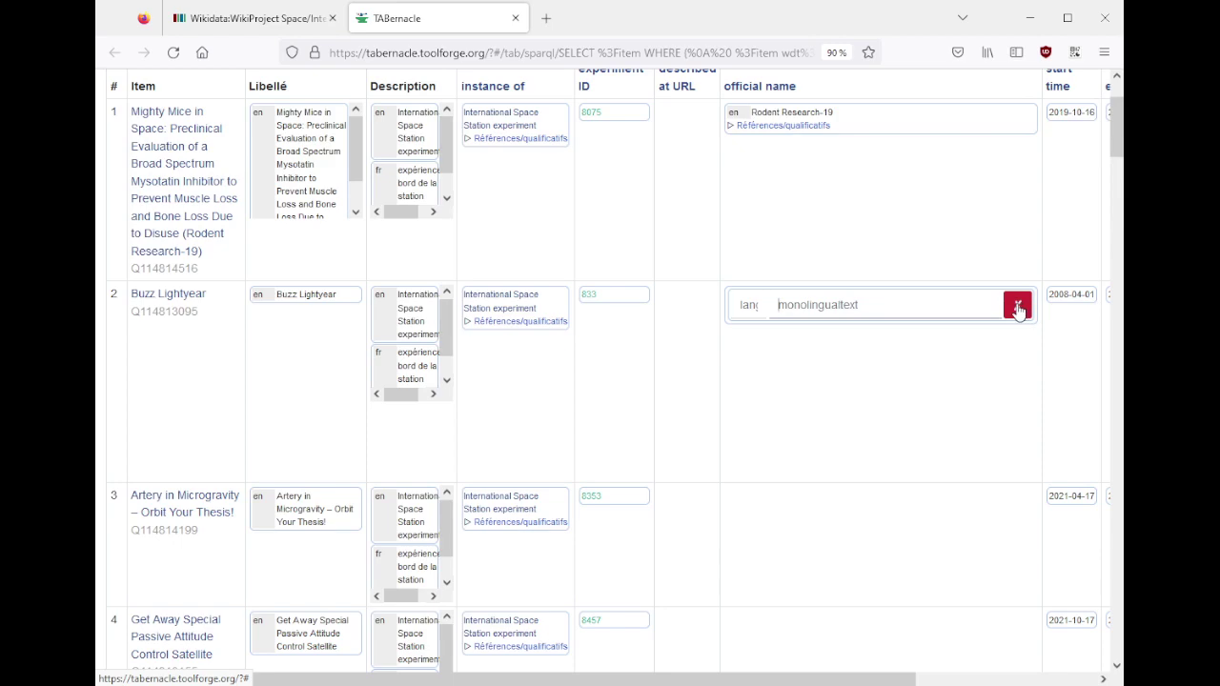
pyautogui.scroll(-10, 776, 439)
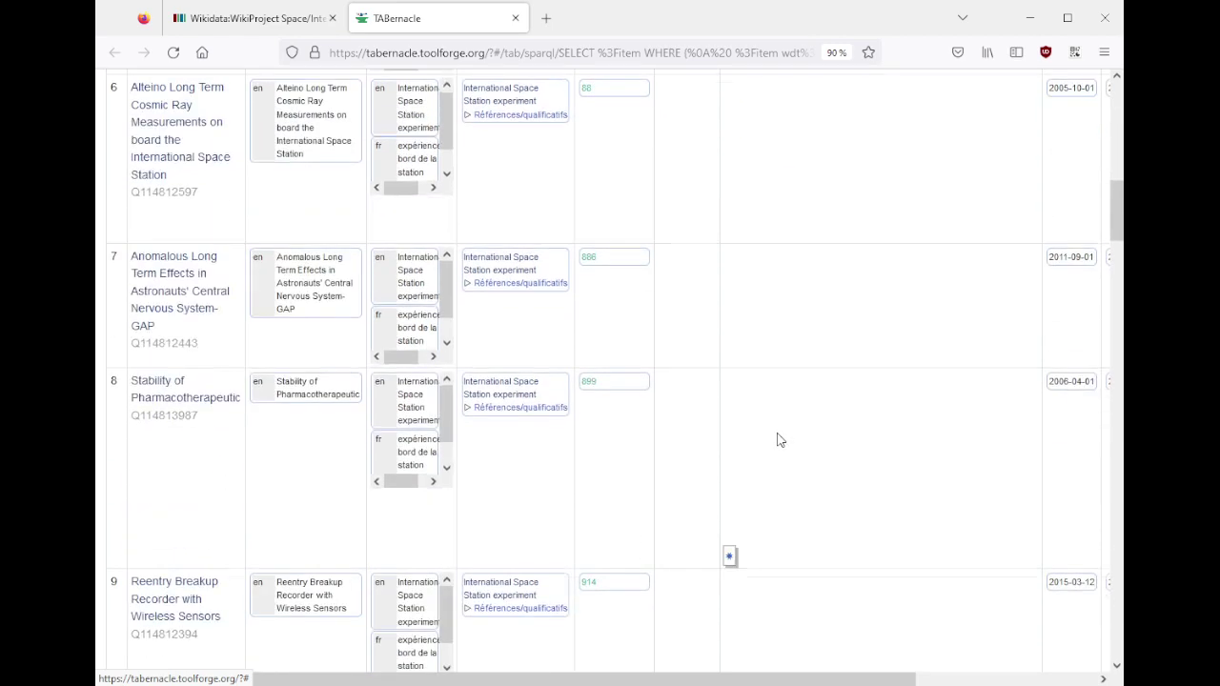
pyautogui.scroll(11, 776, 437)
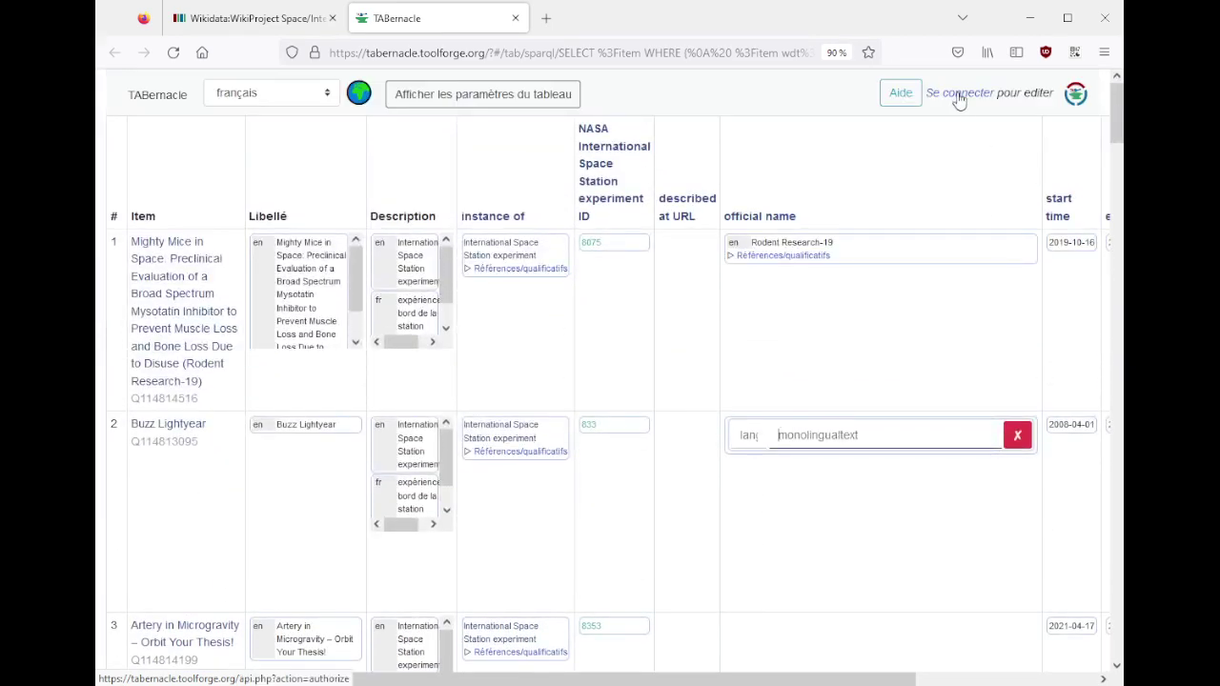
pyautogui.click(1016, 437)
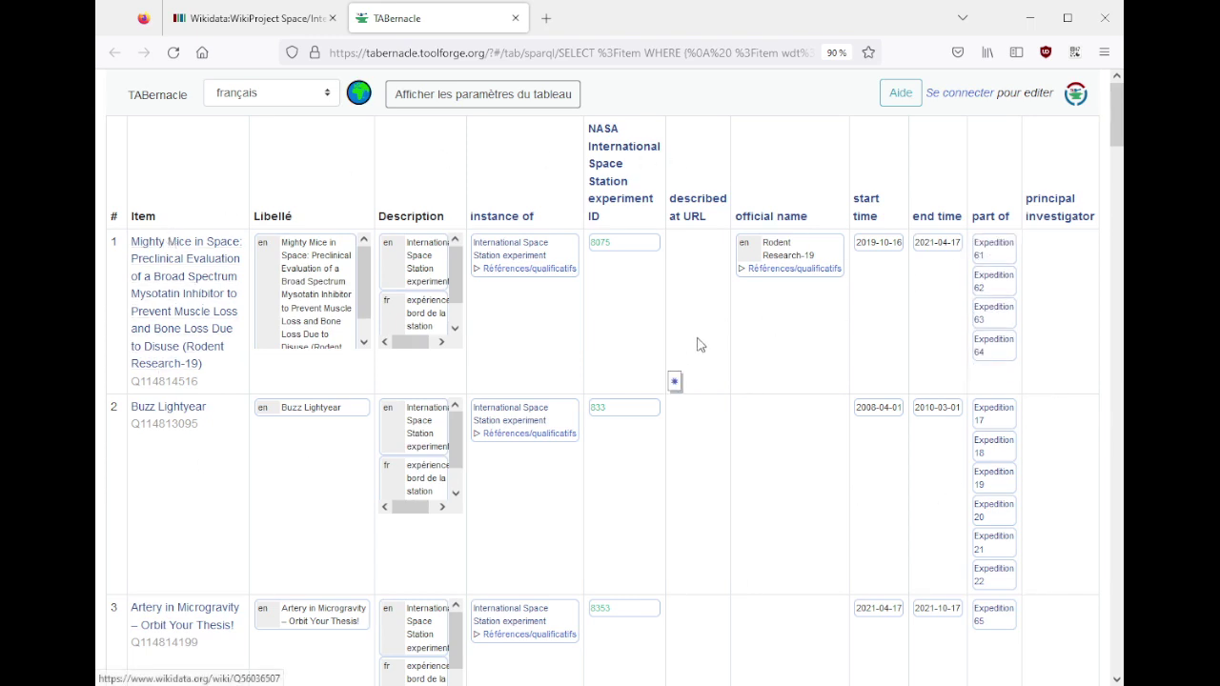
pyautogui.click(200, 21)
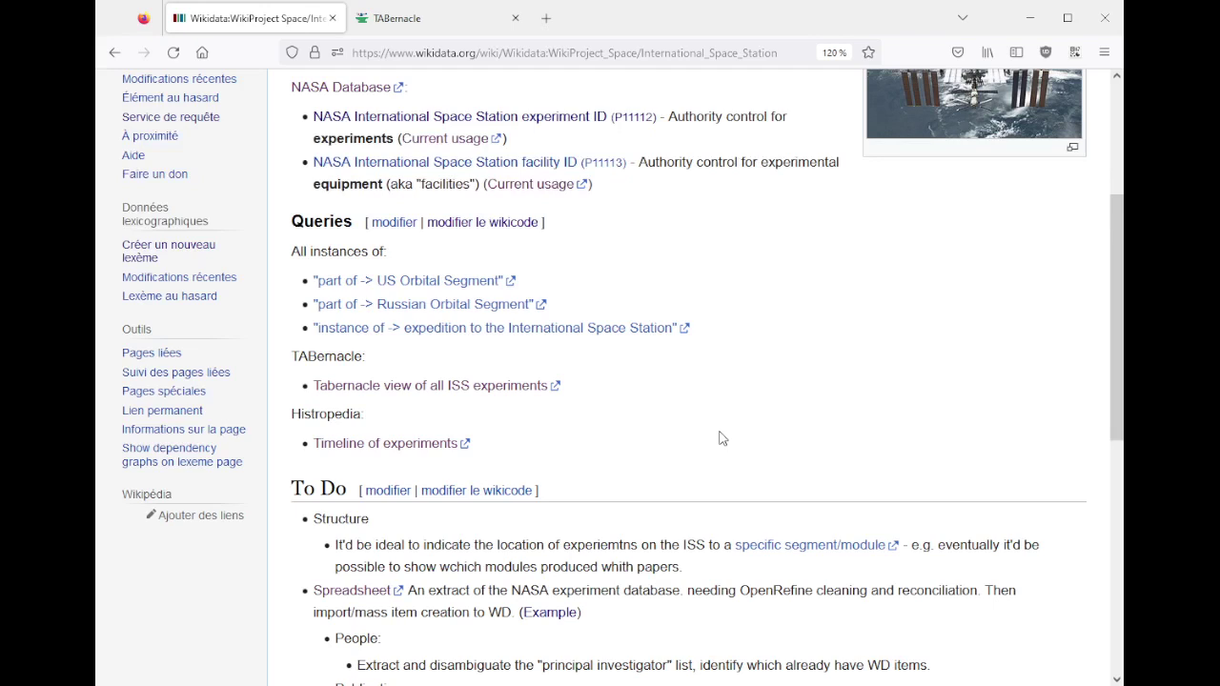
pyautogui.click(456, 15)
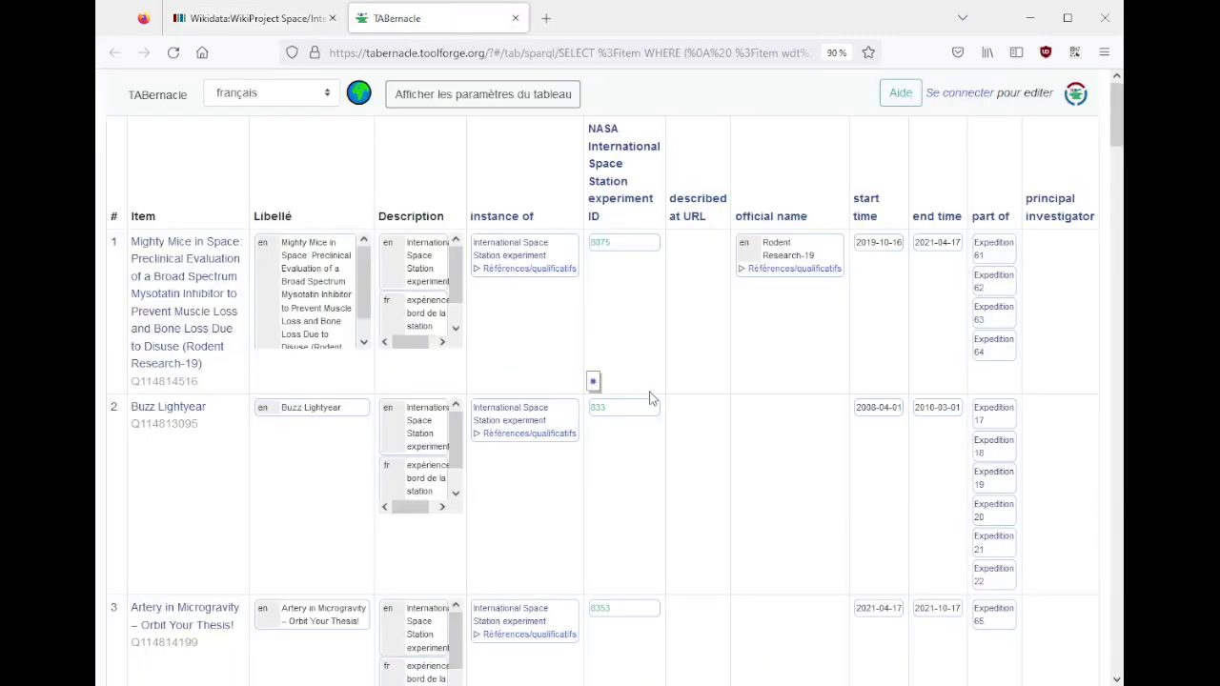
pyautogui.click(301, 19)
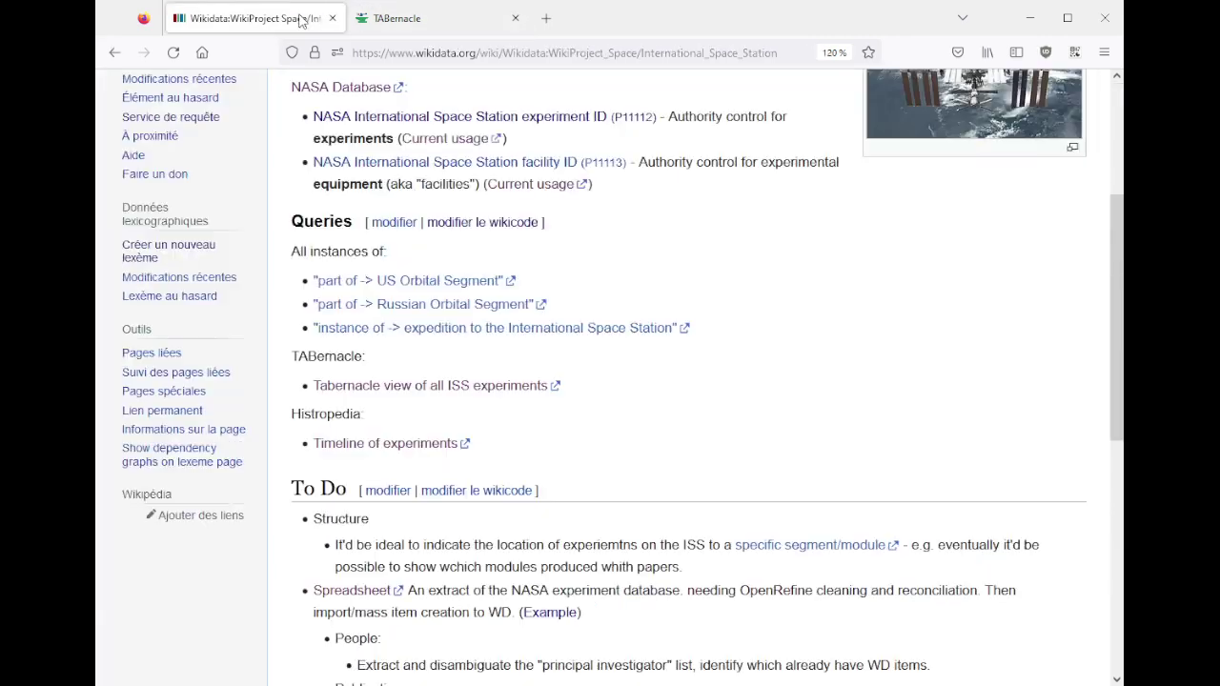
pyautogui.scroll(3, 759, 393)
pyautogui.click(468, 18)
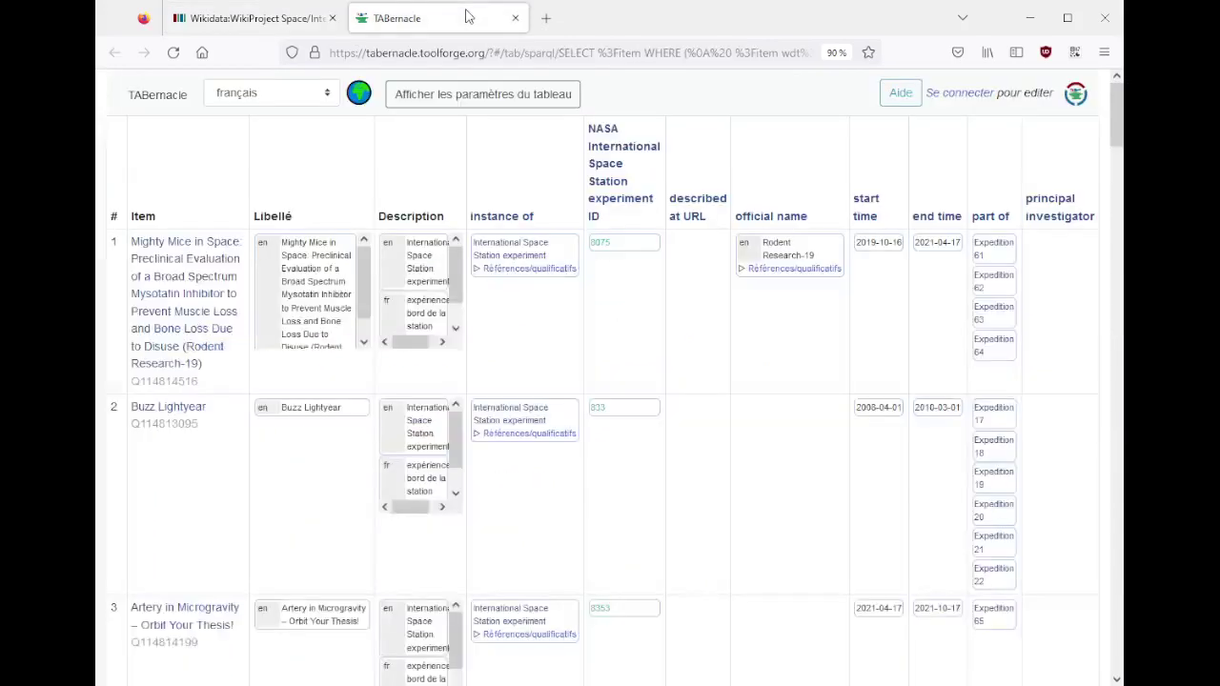
# - Open the TABernacle help page and follow its See also link to the Wikidata:TABernacle project page
pyautogui.click(906, 101)
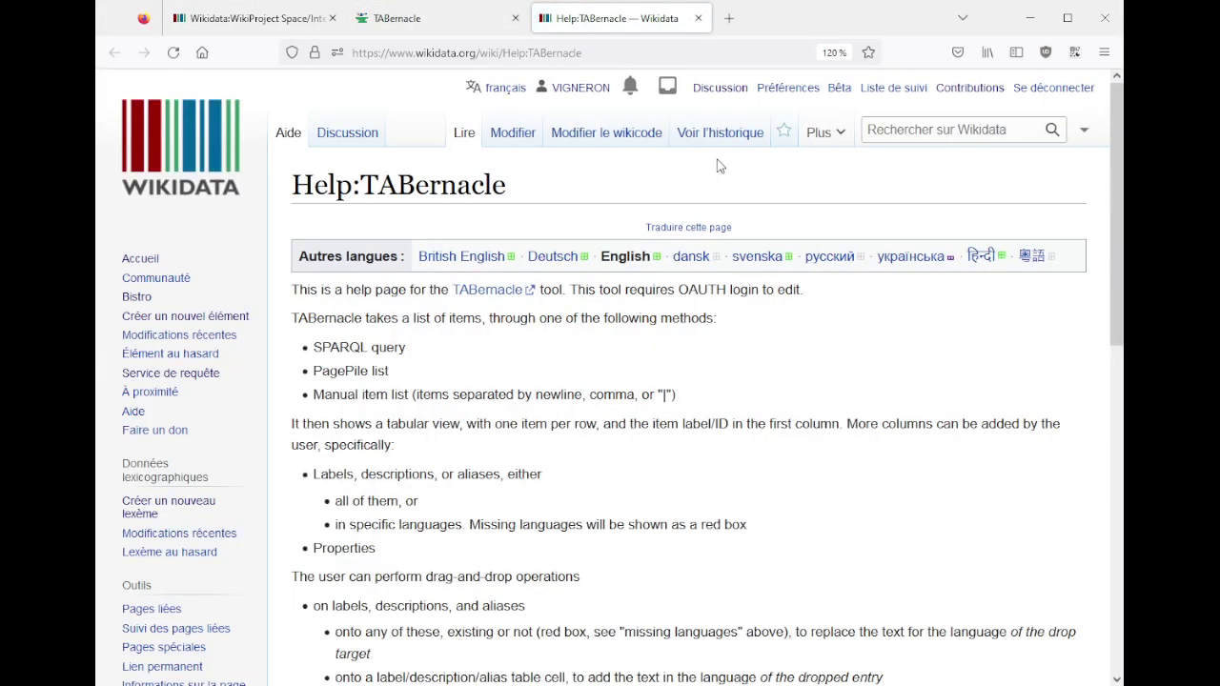
pyautogui.scroll(-10, 632, 440)
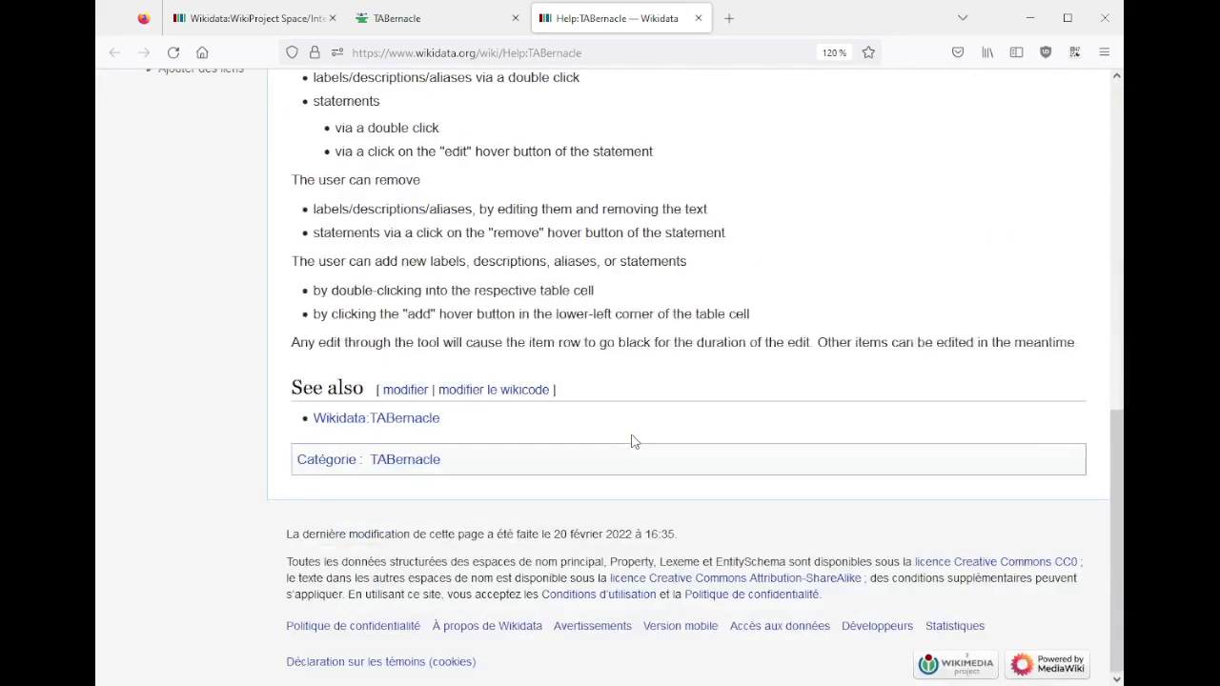
pyautogui.middleClick(401, 428)
pyautogui.click(801, 19)
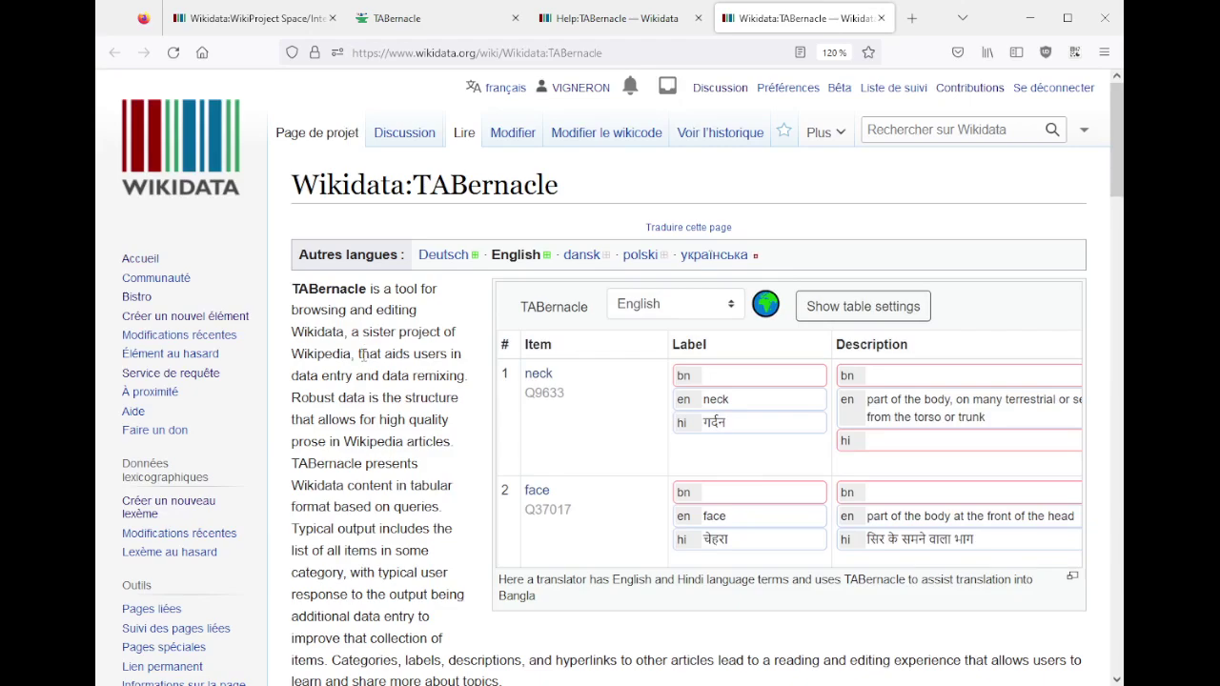
# - Look through the Wikidata:TABernacle page from its introduction to the Links section, and close it
pyautogui.scroll(-15, 363, 354)
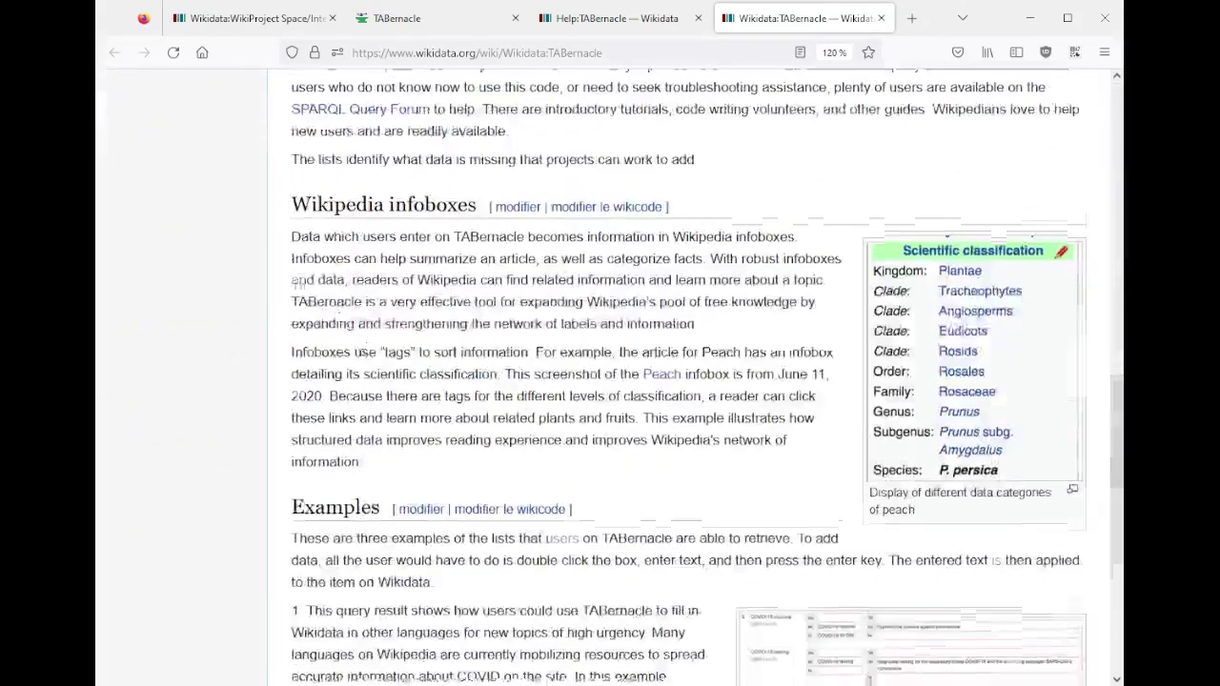
pyautogui.scroll(-10, 363, 354)
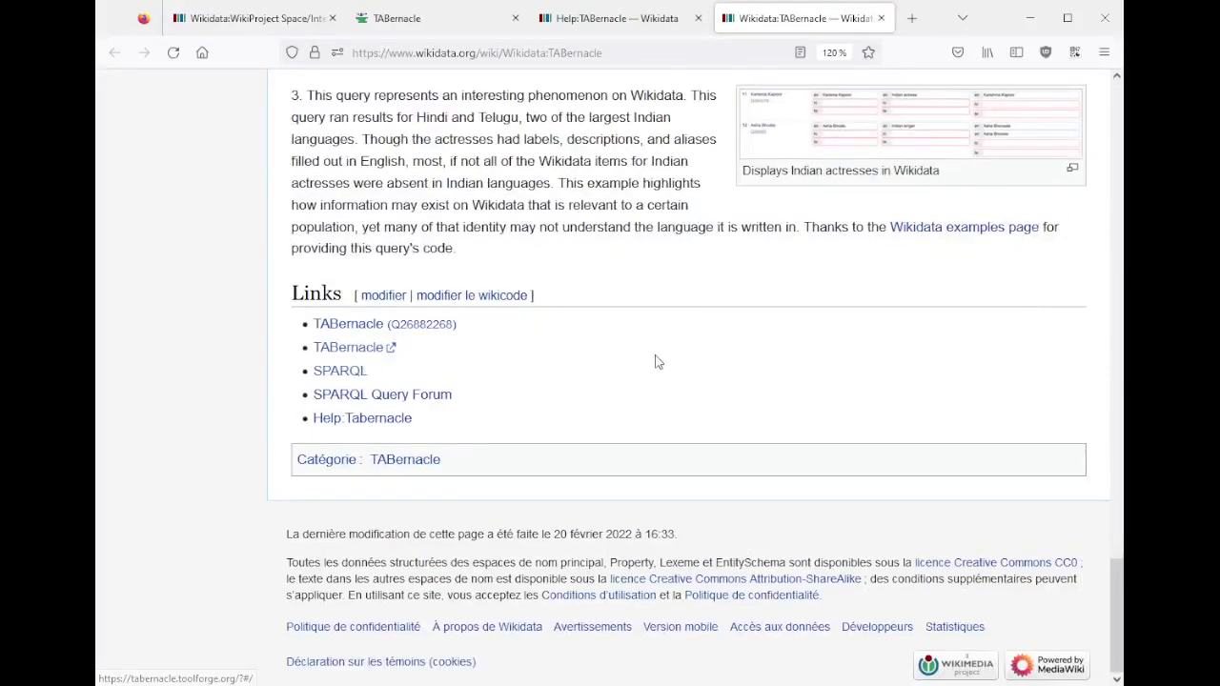
pyautogui.scroll(20, 572, 384)
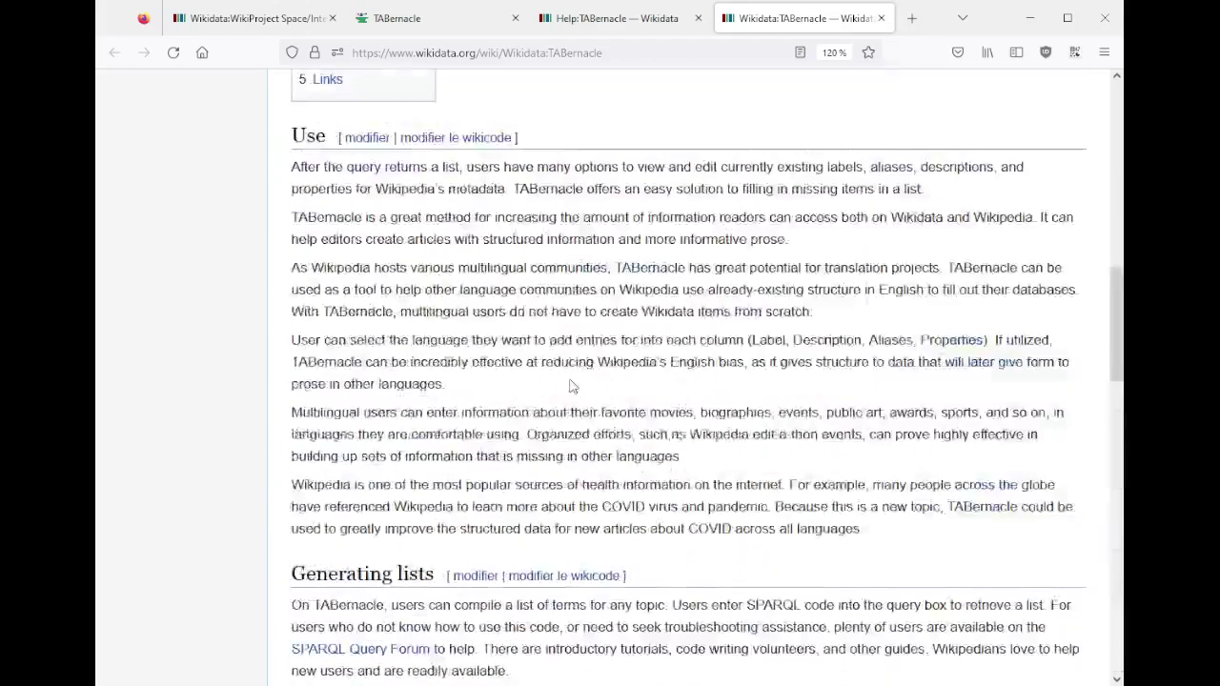
pyautogui.scroll(10, 572, 384)
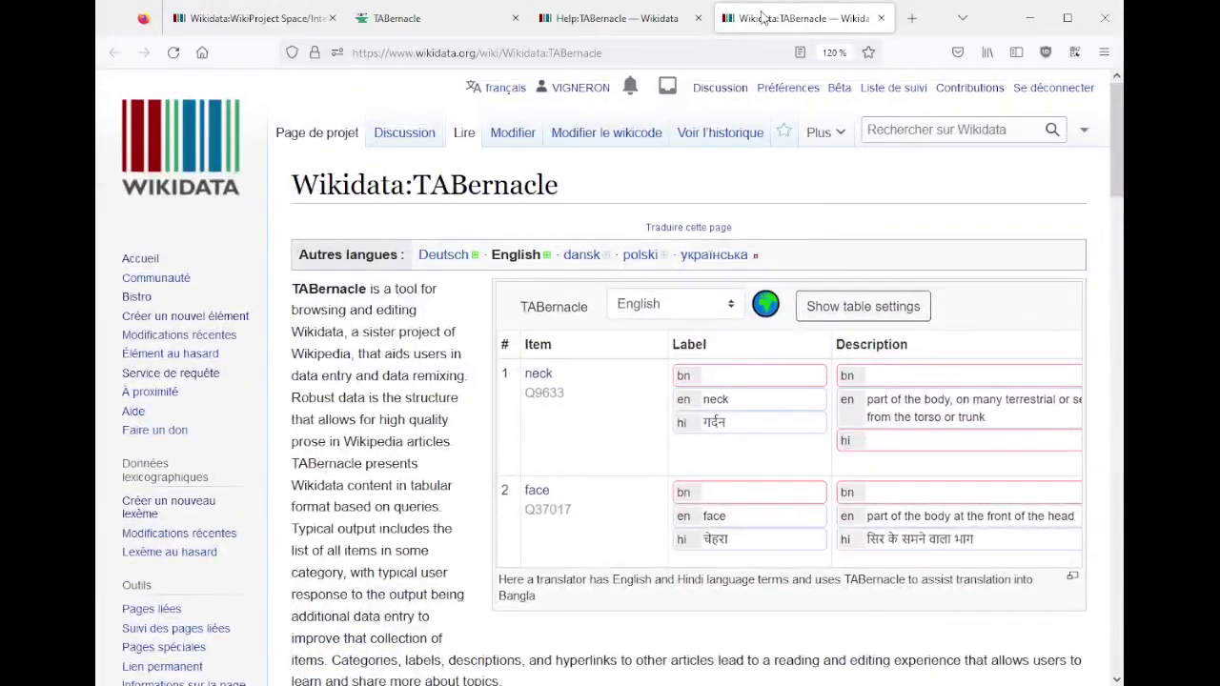
pyautogui.middleClick(763, 17)
# - Return to the TABernacle help page and go from there to the Wikidata:Tools page
pyautogui.click(433, 18)
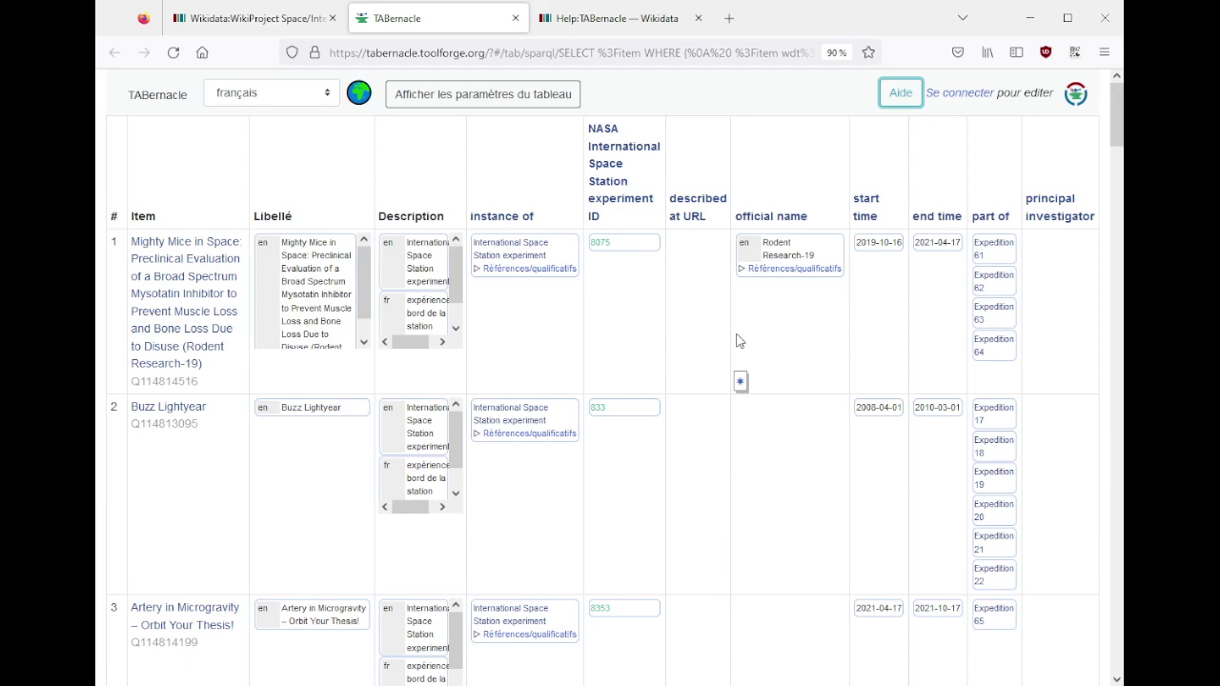
pyautogui.click(600, 21)
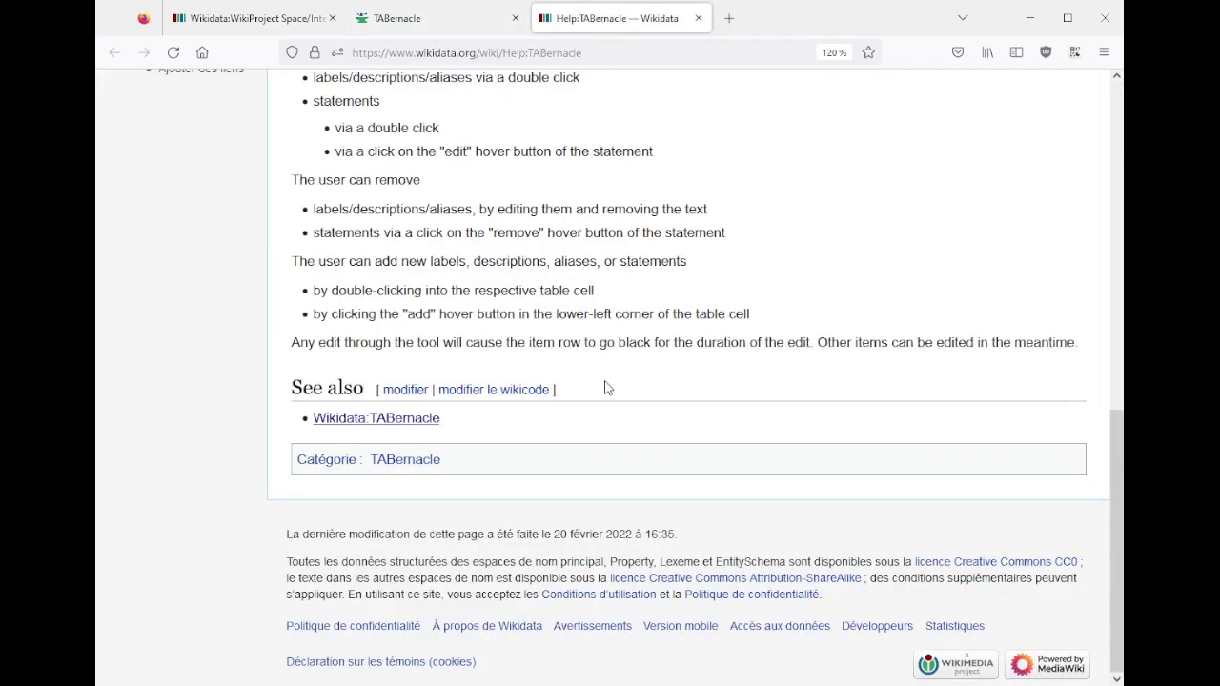
pyautogui.scroll(10, 604, 386)
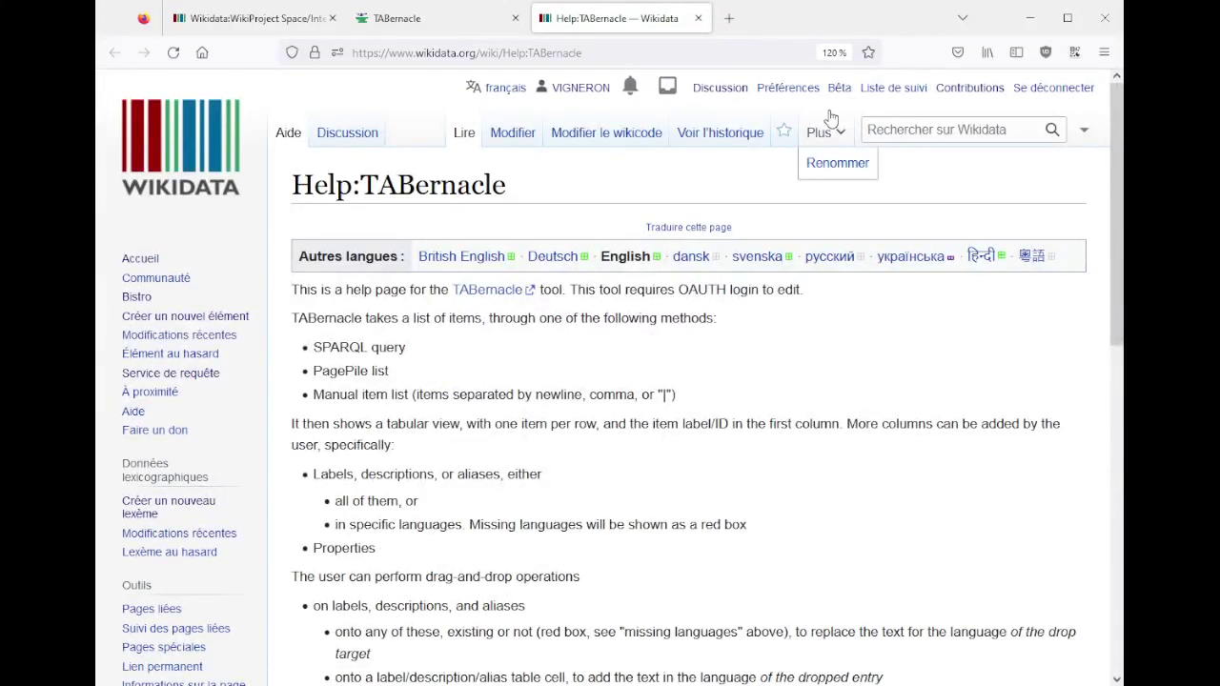
pyautogui.click(987, 139)
pyautogui.write('W')
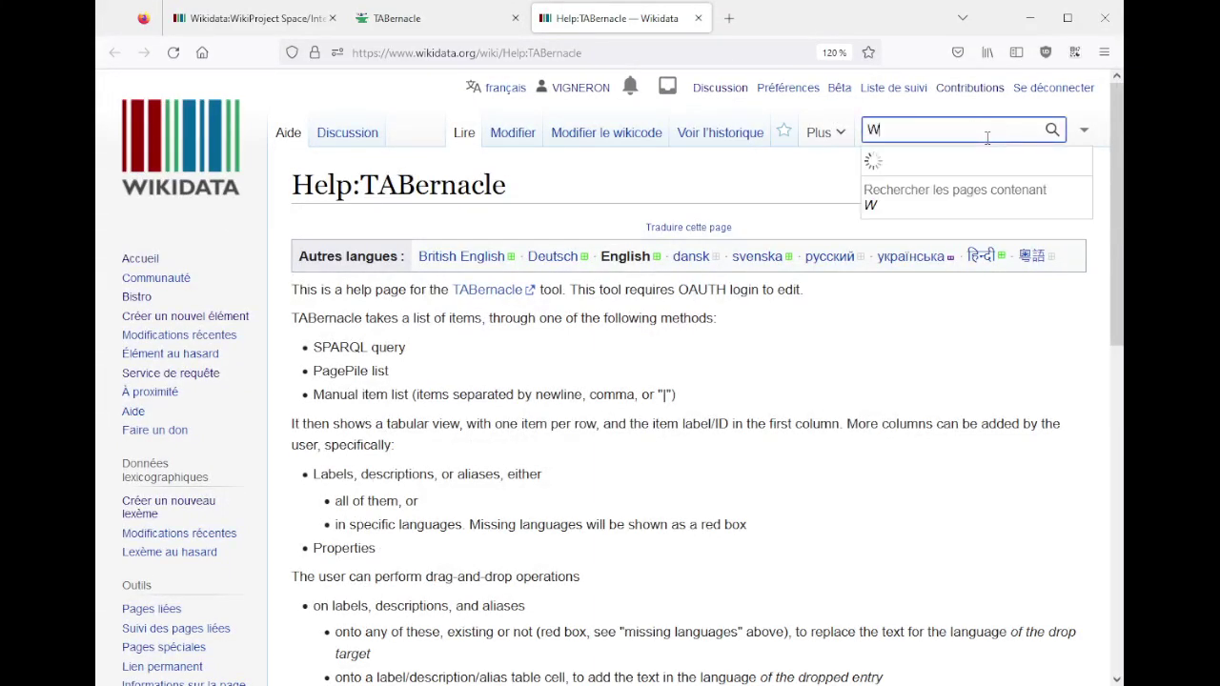
pyautogui.write('ikidata:Tools')
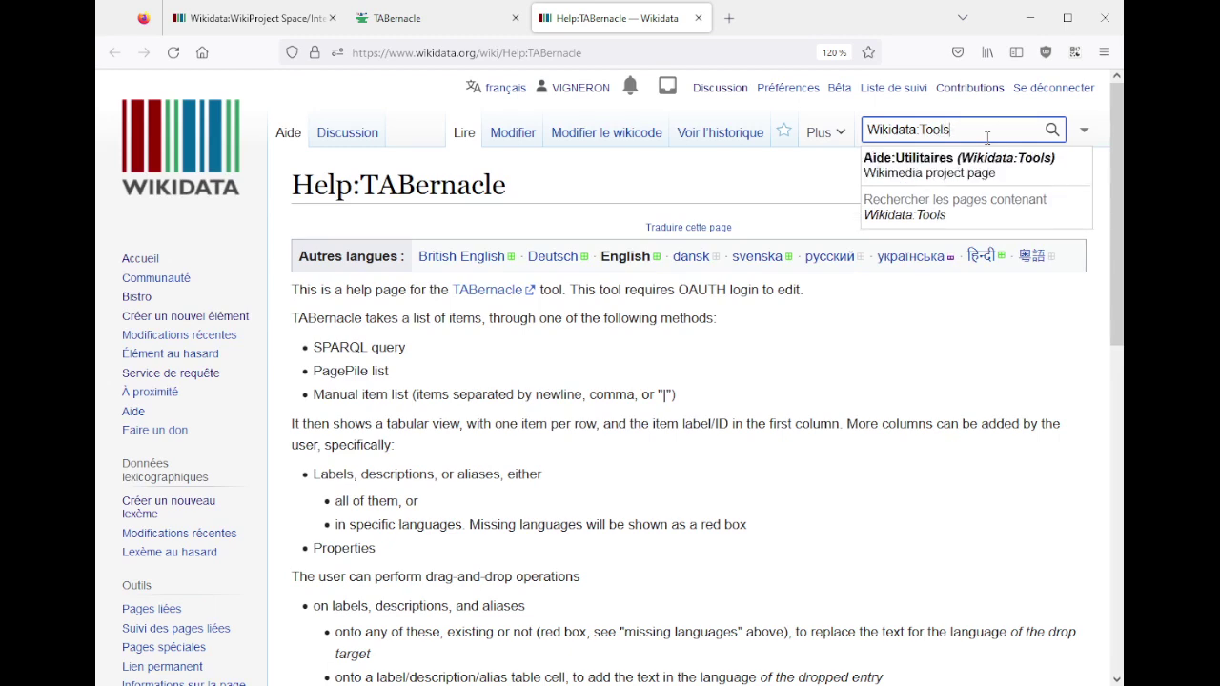
pyautogui.press('Return')
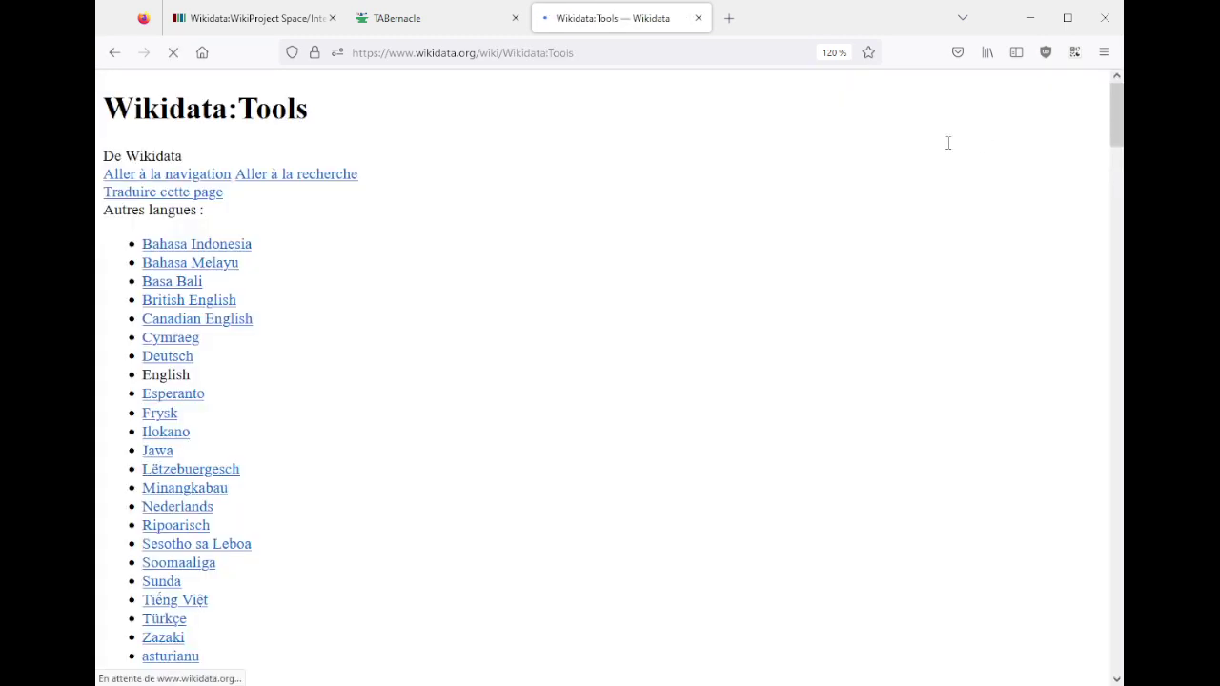
# - Open the Enhance user interface and Edit items tool categories in separate new tabs
pyautogui.scroll(-5, 700, 259)
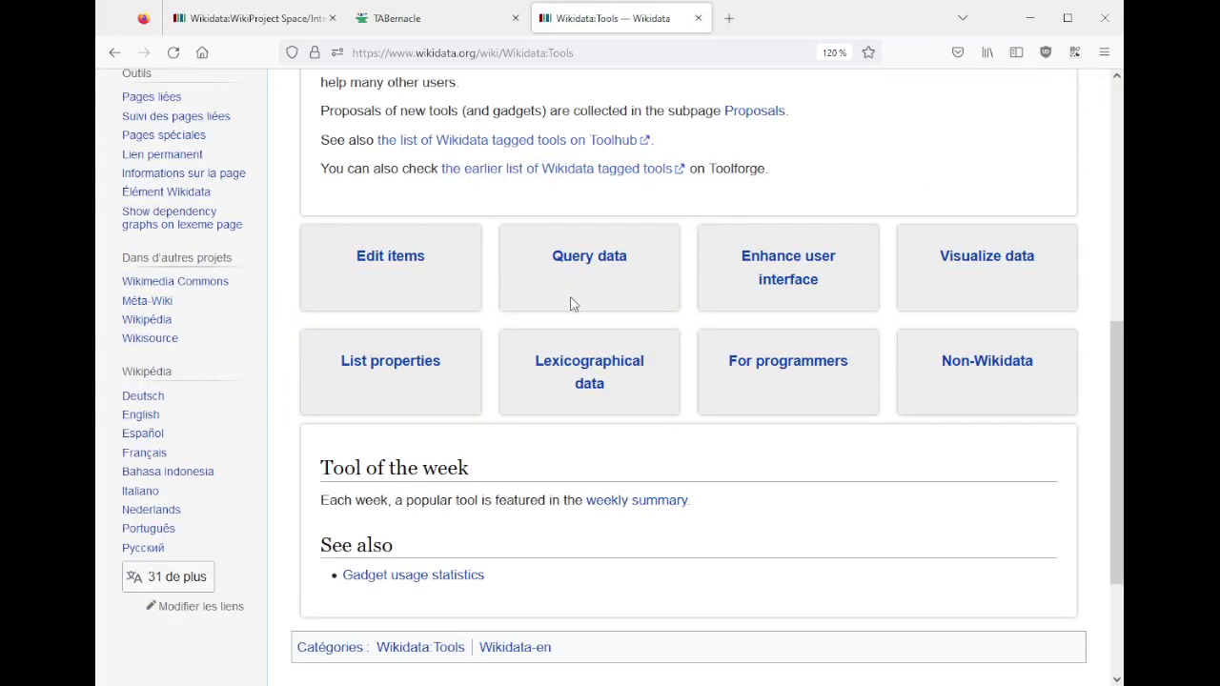
pyautogui.middleClick(768, 282)
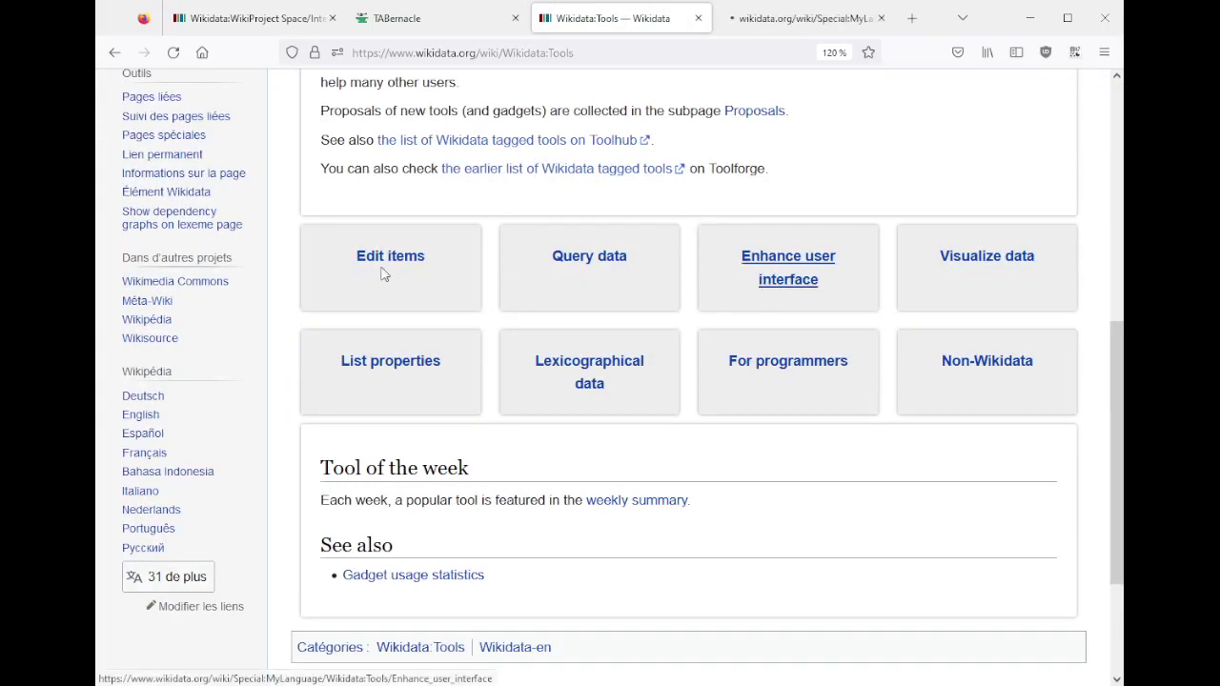
pyautogui.middleClick(389, 257)
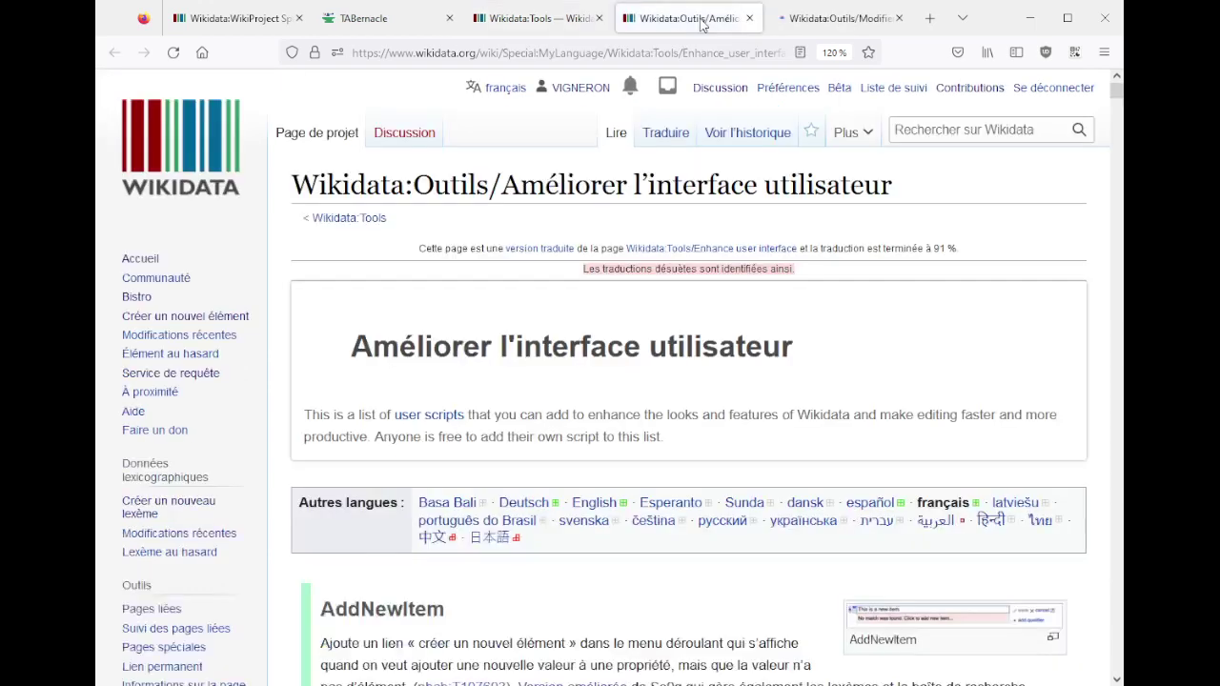
# - Search the Enhance user interface page for "tabern" and the Edit items page for "tabe", and close the search
pyautogui.click(702, 21)
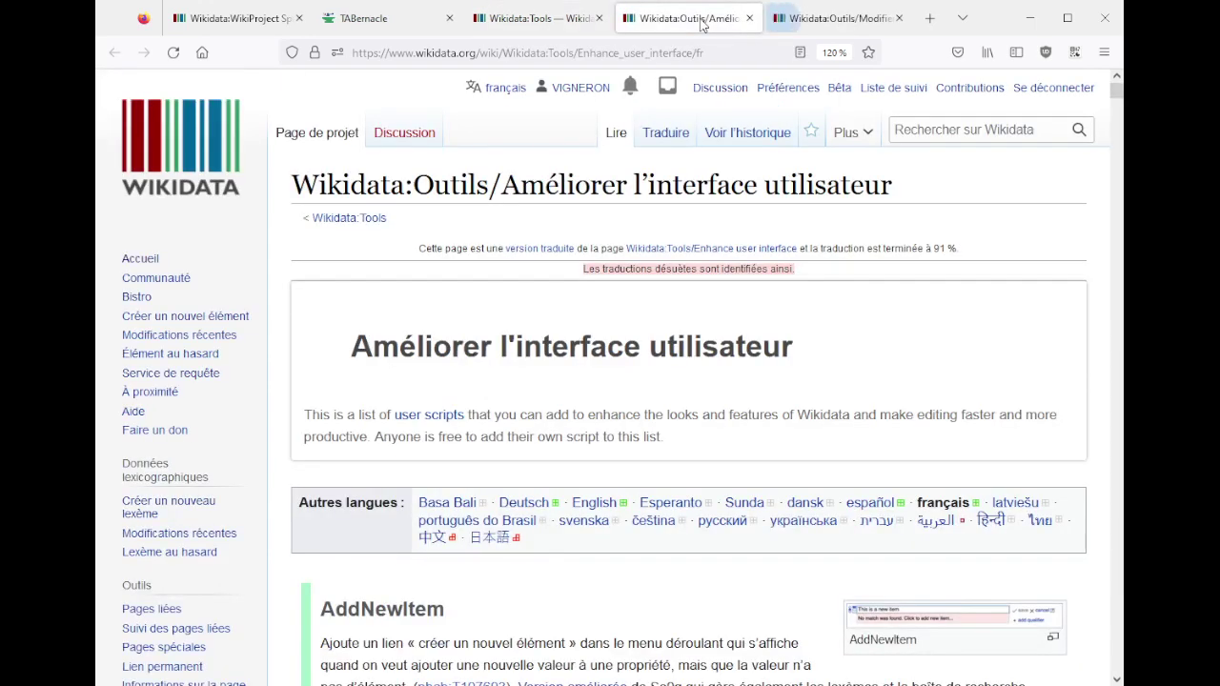
pyautogui.hotkey('ctrl', 'f')
pyautogui.write('tabern')
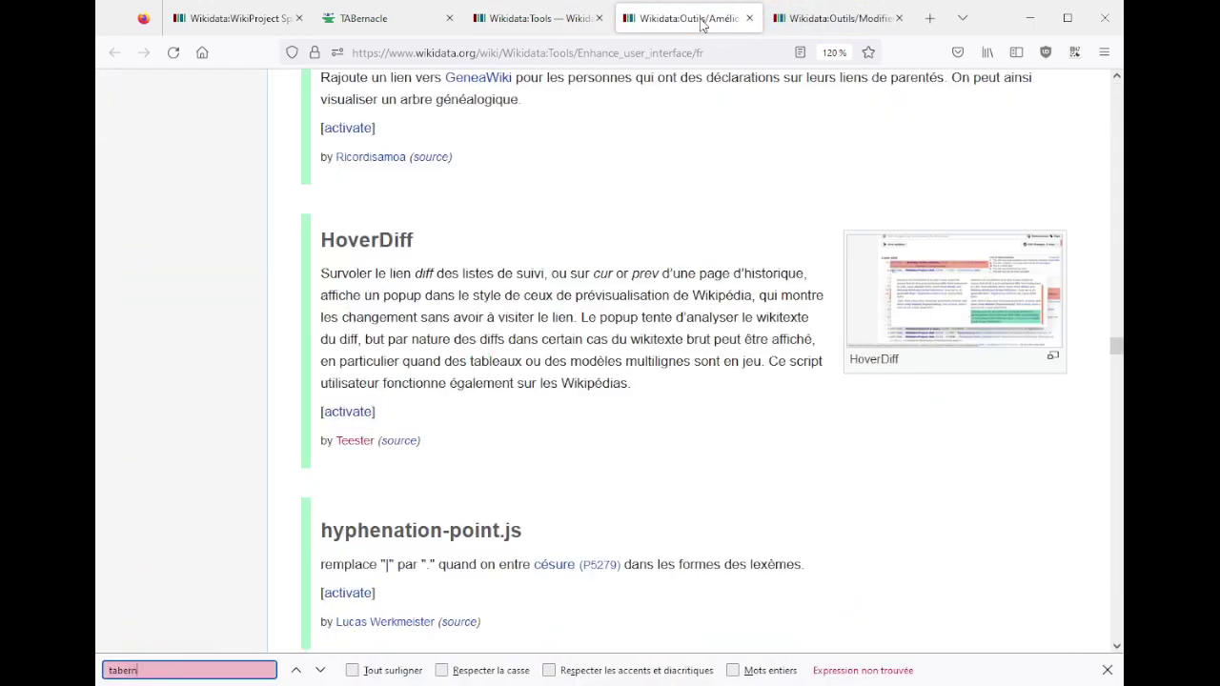
pyautogui.hotkey('ctrl', 'Tab')
pyautogui.hotkey('ctrl', 'f')
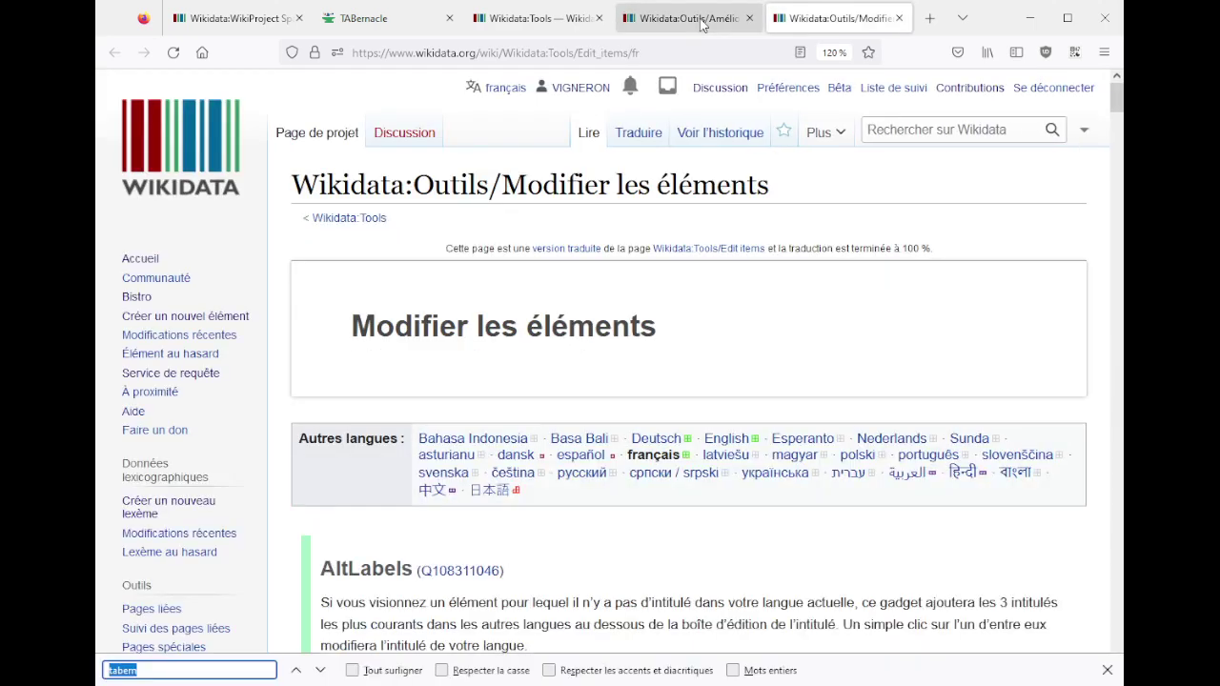
pyautogui.write('tabe')
pyautogui.press('Escape')
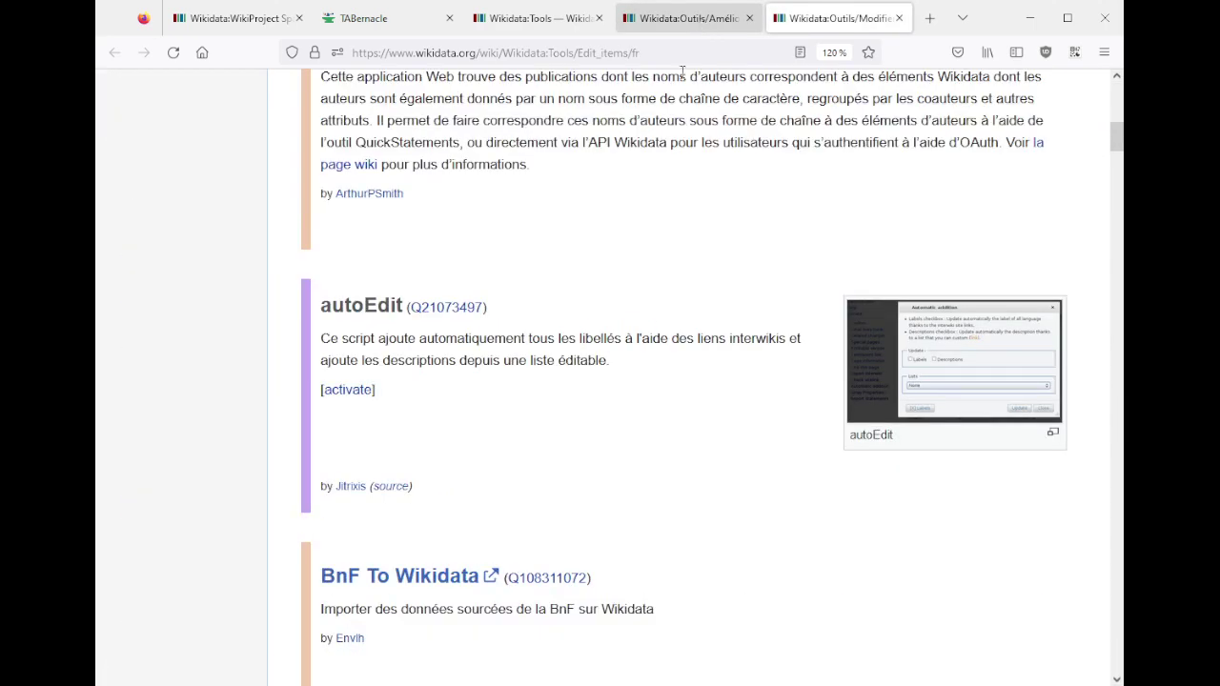
# - Close the Enhance user interface, Edit items and Wikidata:Tools pages to get back to the TABernacle table
pyautogui.scroll(-5, 615, 324)
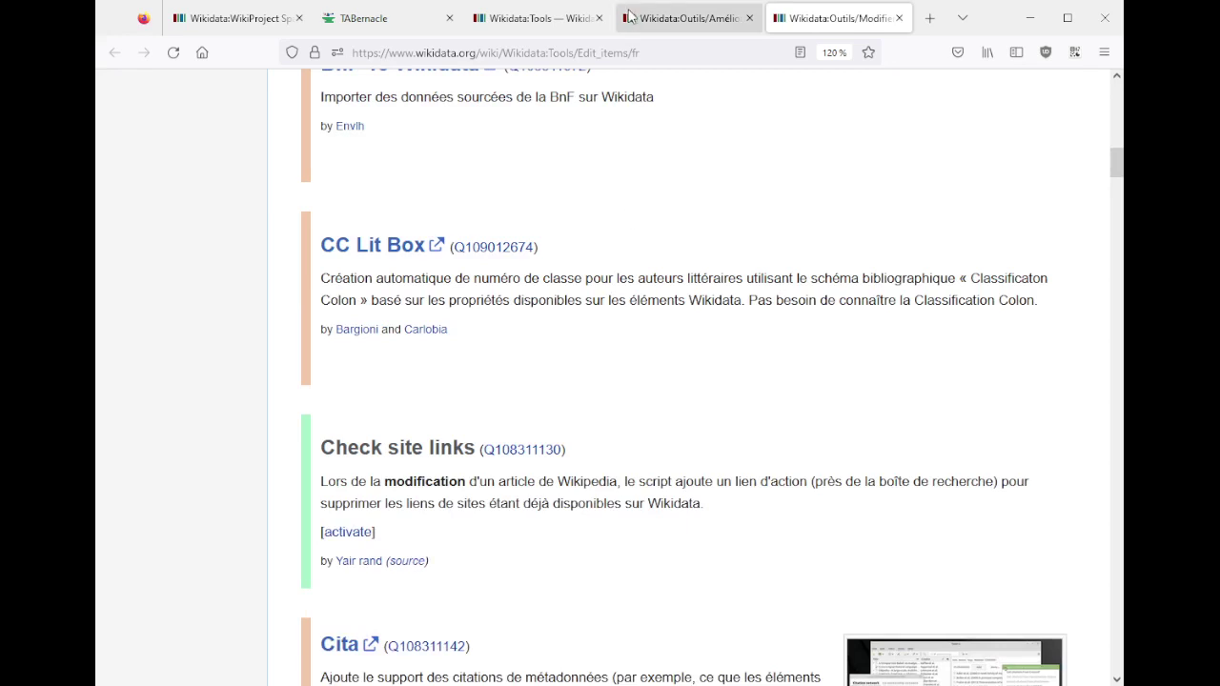
pyautogui.click(681, 27)
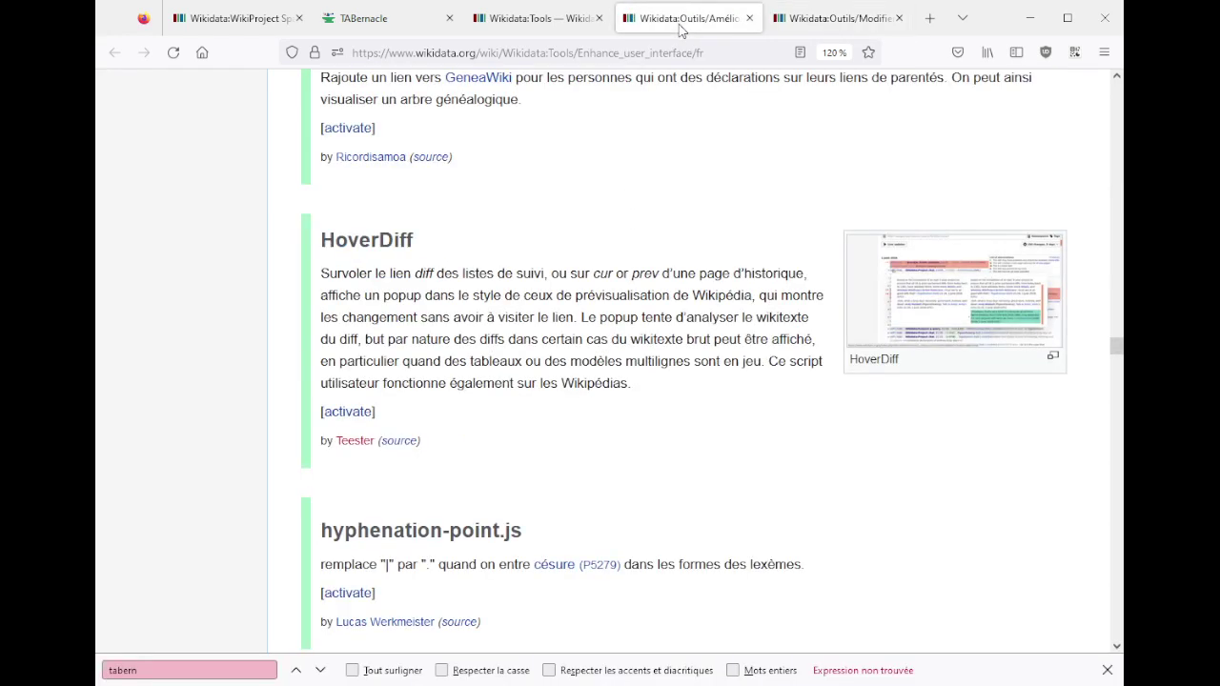
pyautogui.middleClick(696, 19)
pyautogui.middleClick(695, 19)
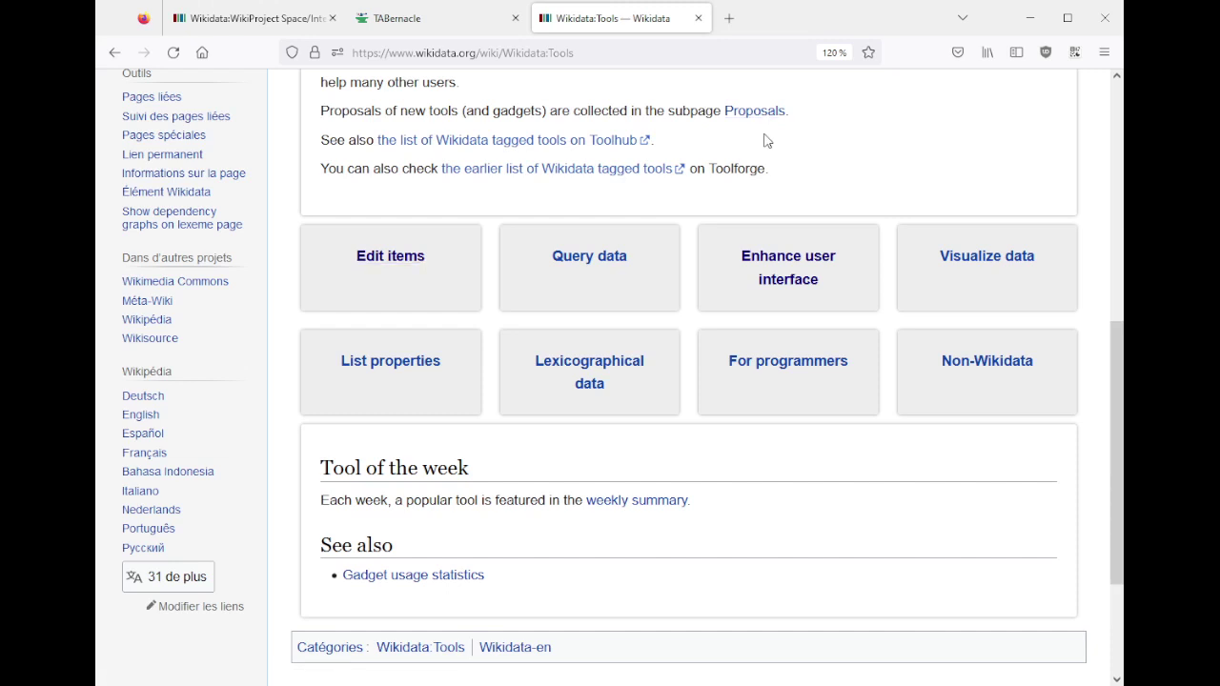
pyautogui.middleClick(636, 16)
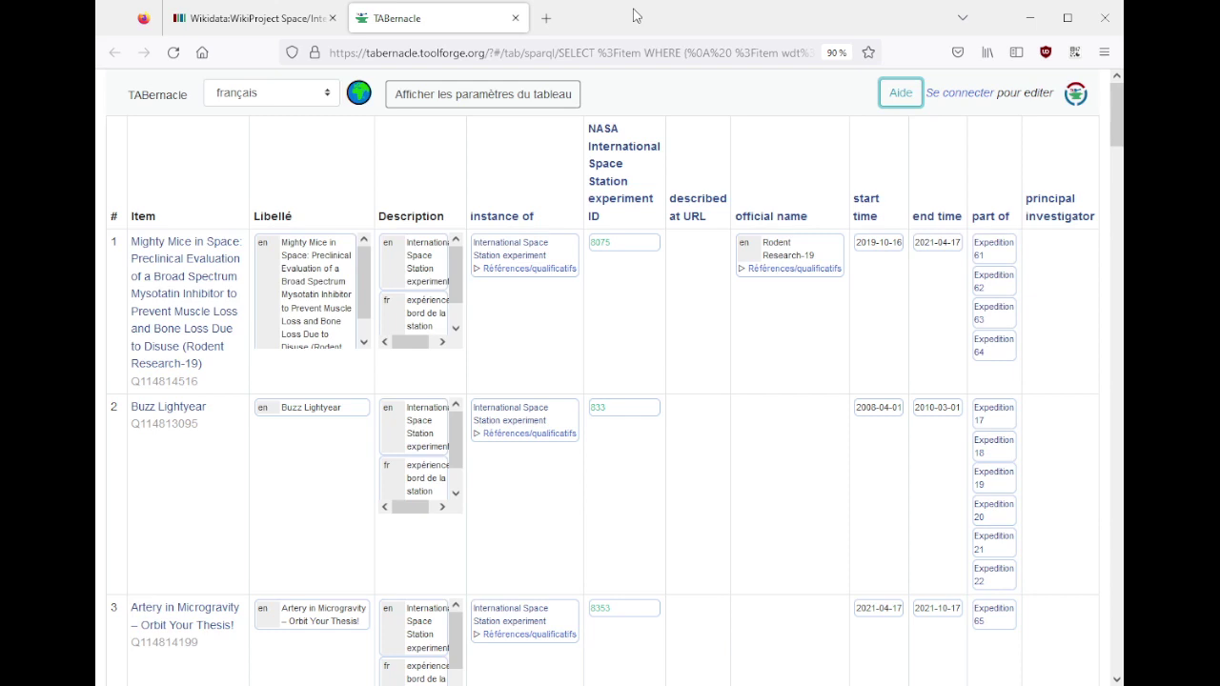
# - Look over the first rows of the TABernacle experiments table, including labels and descriptions, and close it
pyautogui.moveTo(694, 316)
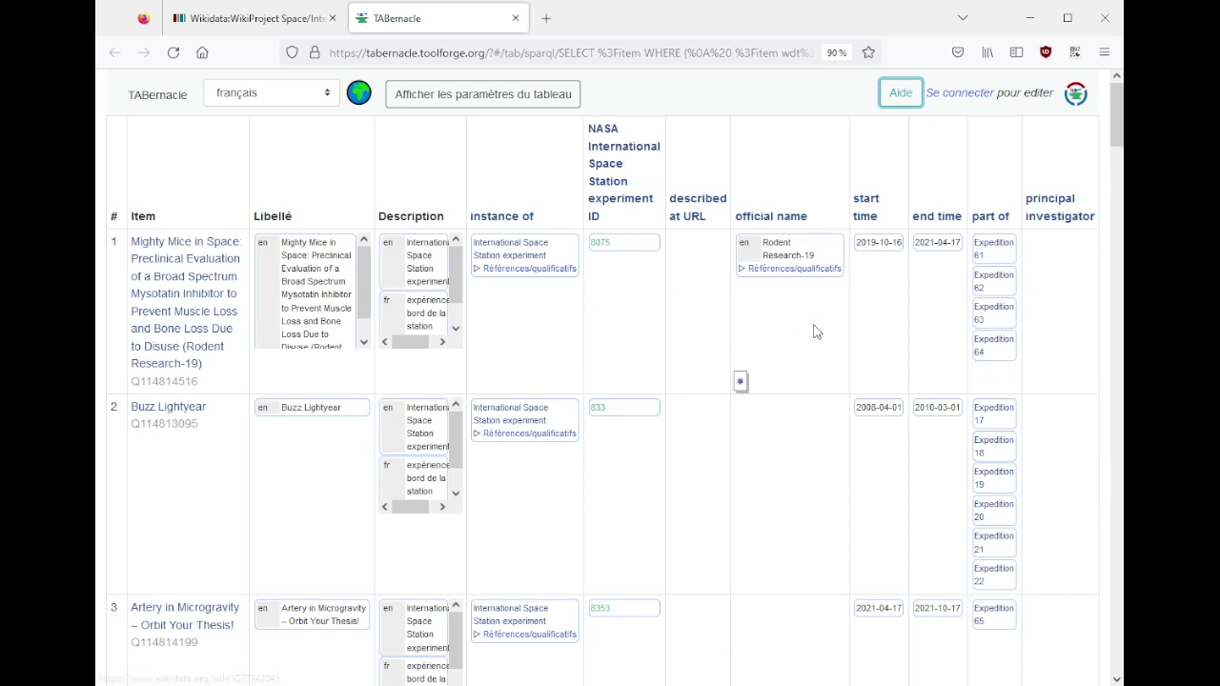
pyautogui.scroll(-3, 816, 331)
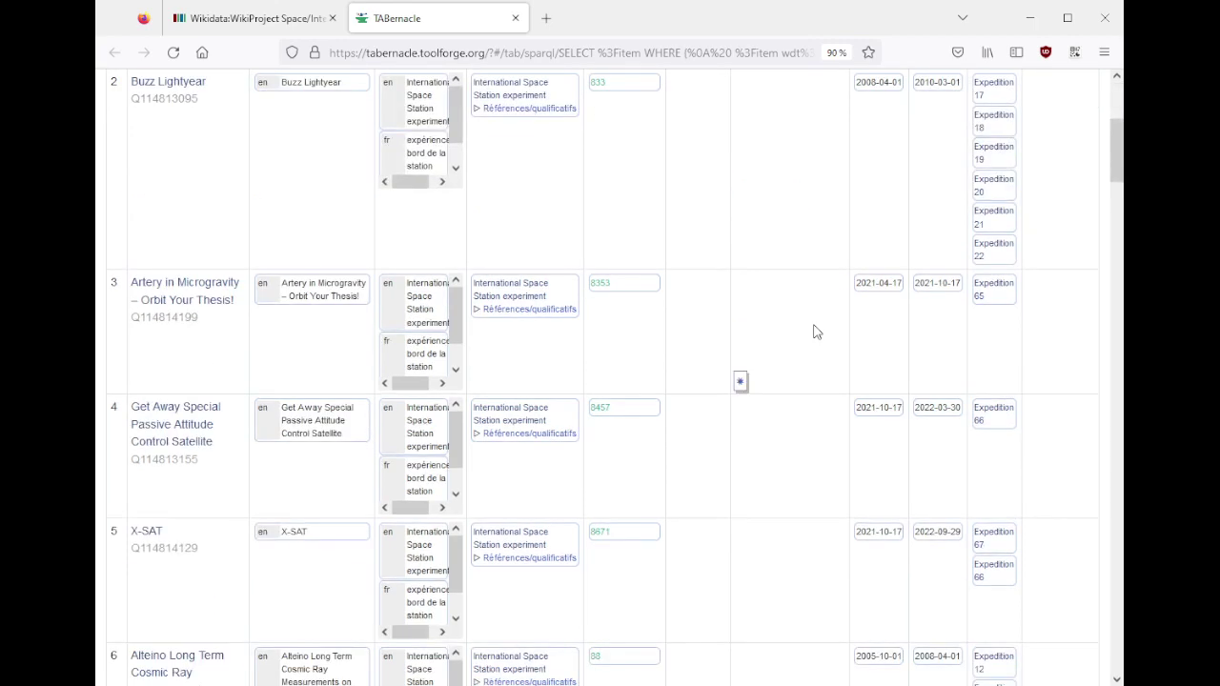
pyautogui.scroll(3, 815, 332)
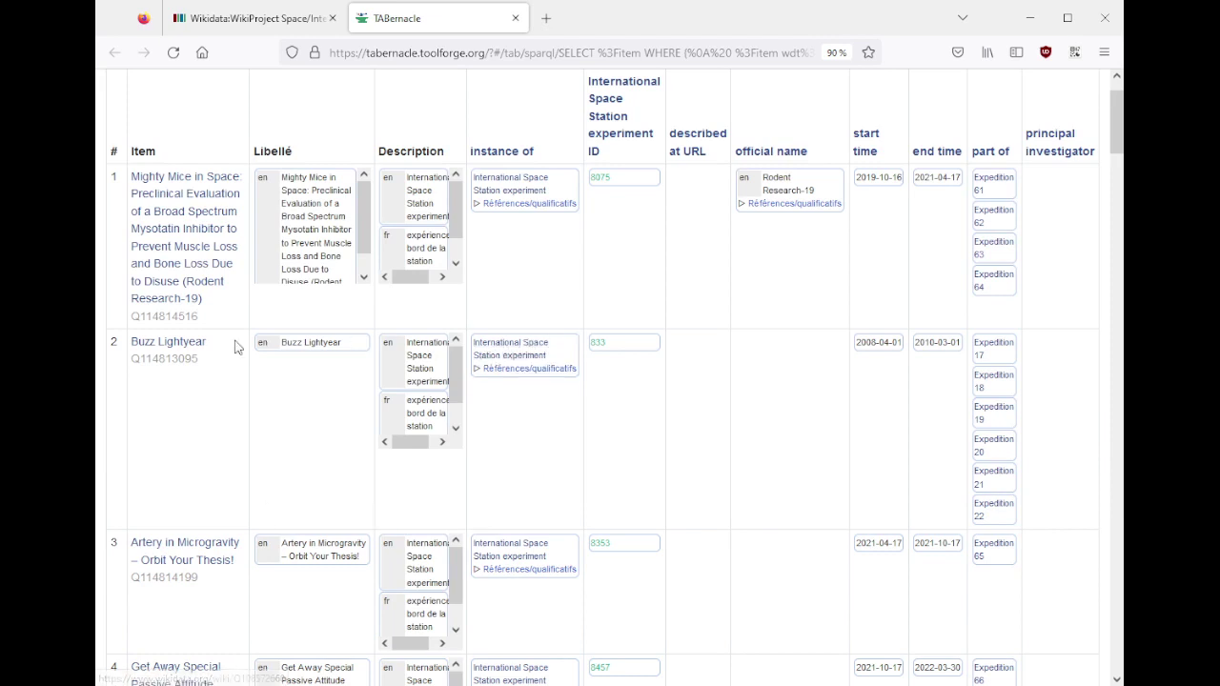
pyautogui.moveTo(558, 348)
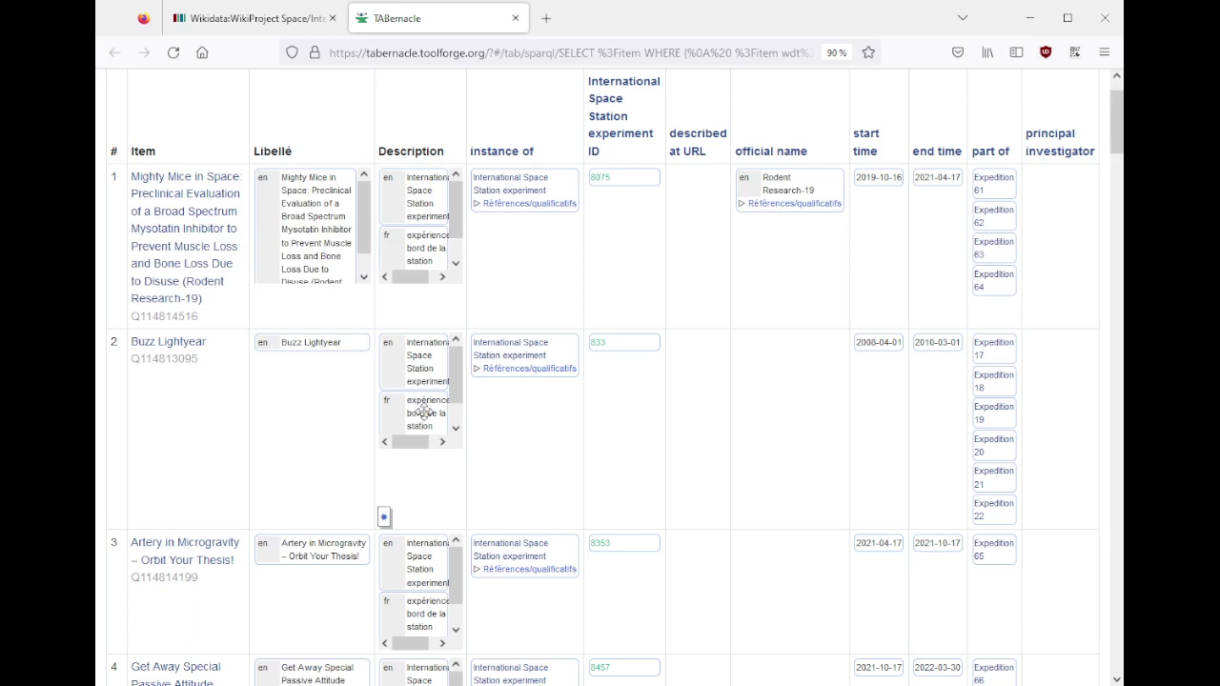
pyautogui.click(515, 18)
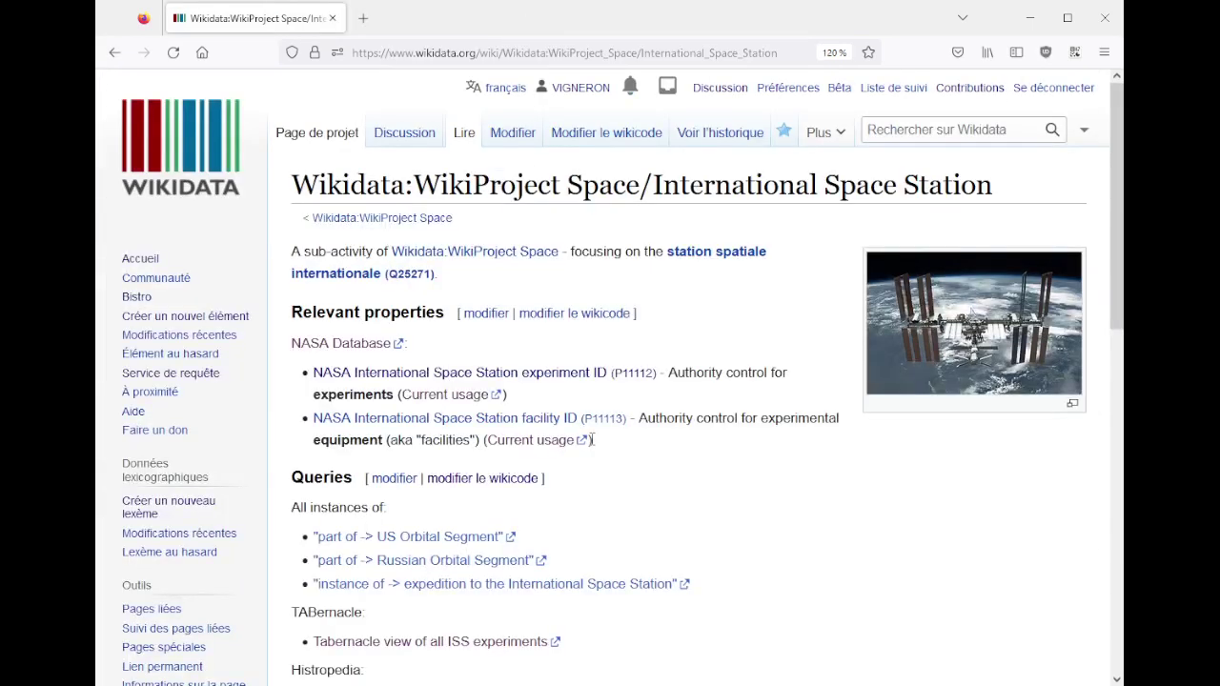
# - Look through the Queries and To Do sections of the International Space Station project page and return to its beginning
pyautogui.scroll(-8, 591, 439)
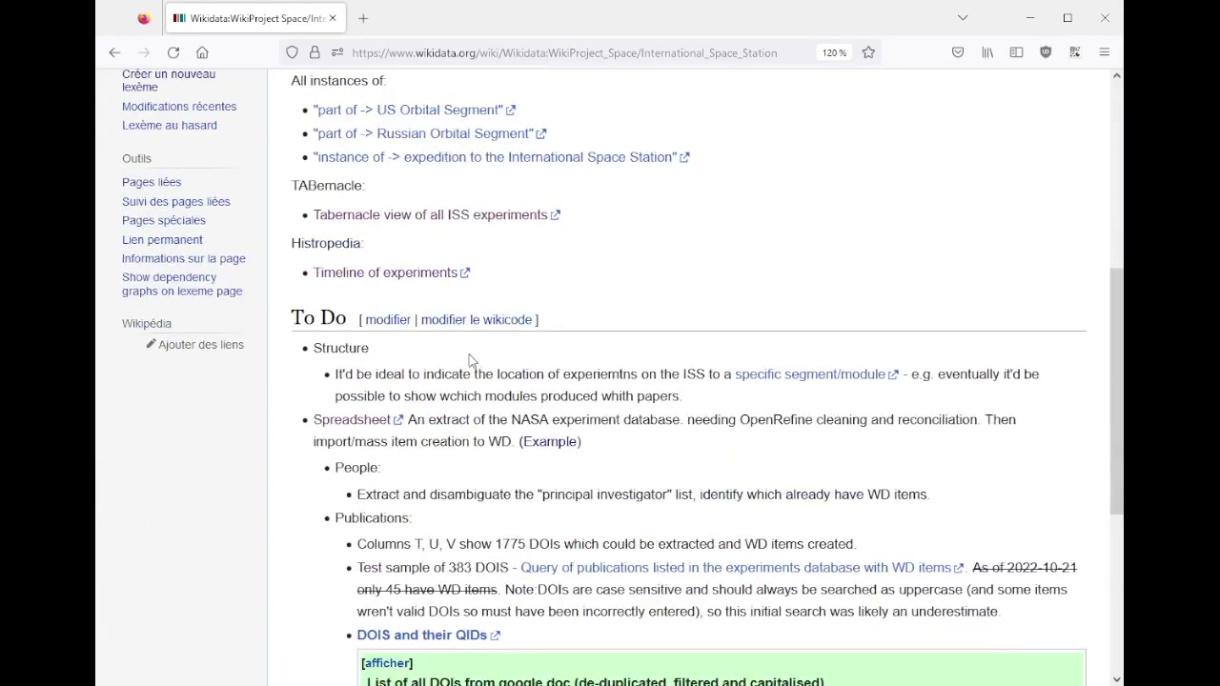
pyautogui.moveTo(469, 360); pyautogui.dragTo(547, 568)
pyautogui.click(261, 543)
pyautogui.scroll(-5, 246, 447)
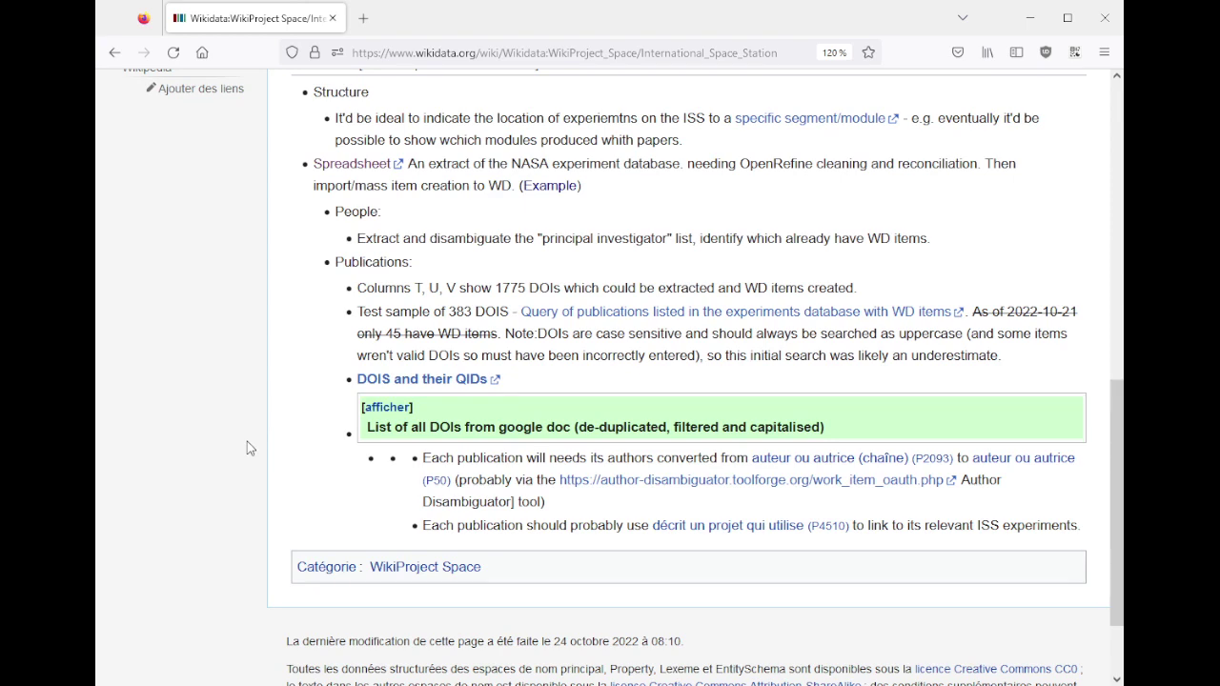
pyautogui.scroll(15, 247, 442)
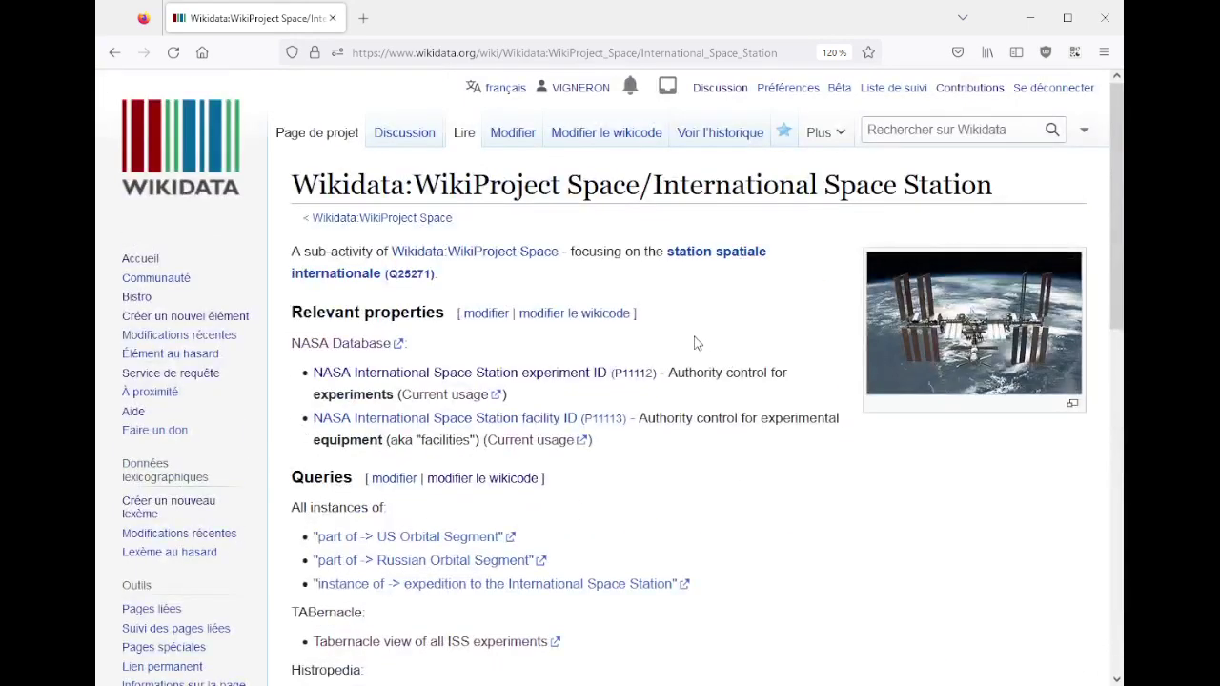
# - Open the project's discussion page in a new tab and read the "Quick summary of what I did" section
pyautogui.middleClick(419, 135)
pyautogui.click(436, 27)
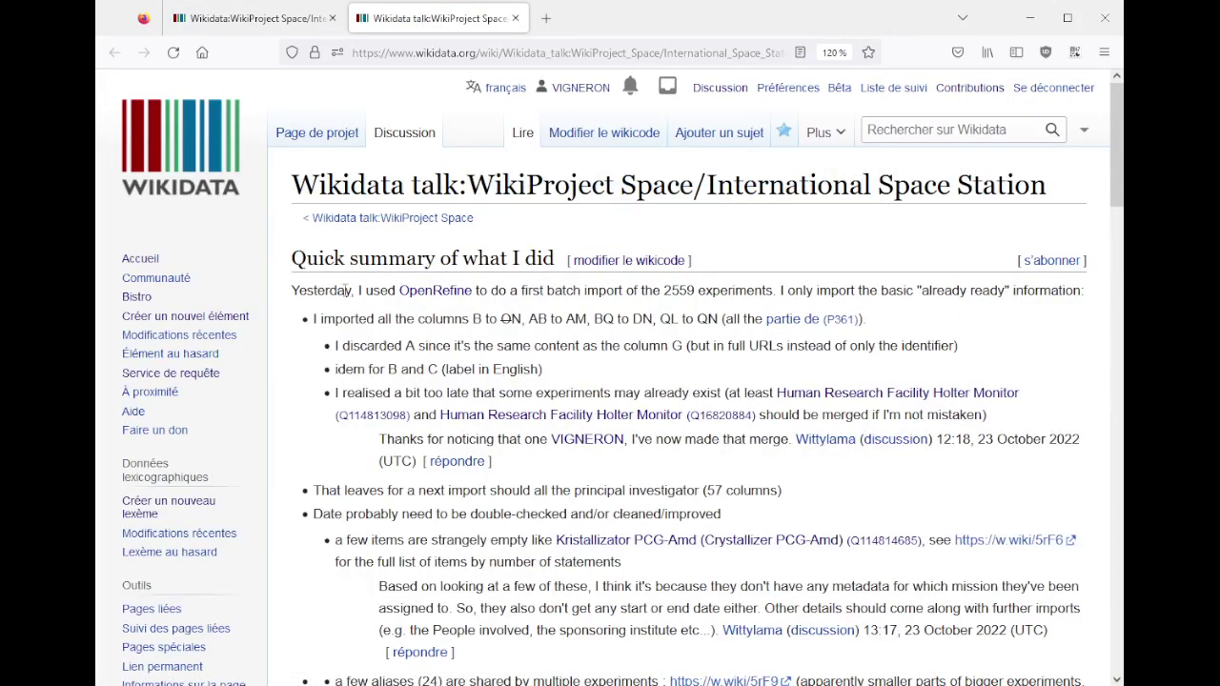
pyautogui.moveTo(336, 291); pyautogui.dragTo(516, 648)
pyautogui.click(514, 591)
pyautogui.scroll(-2, 515, 591)
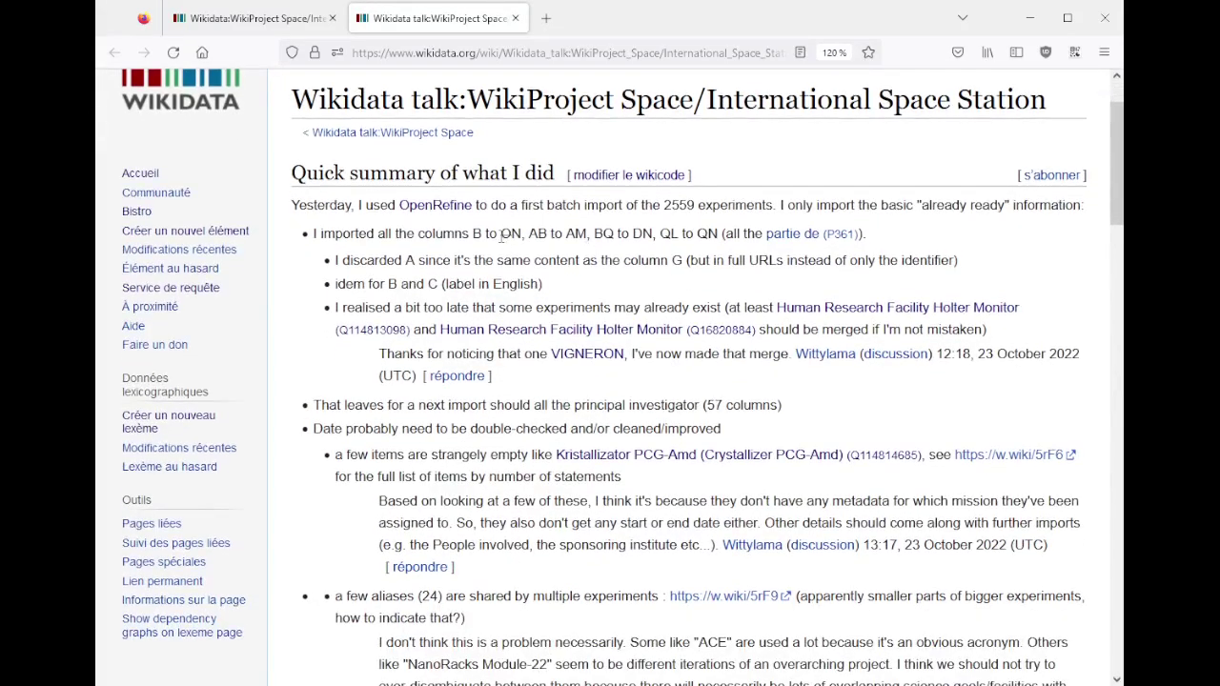
pyautogui.moveTo(500, 233); pyautogui.dragTo(512, 238)
pyautogui.click(530, 267)
# - Read the replies about column "O" and the "DOIs, Principal Investigators, Publication types" section of the discussion page
pyautogui.scroll(-20, 530, 268)
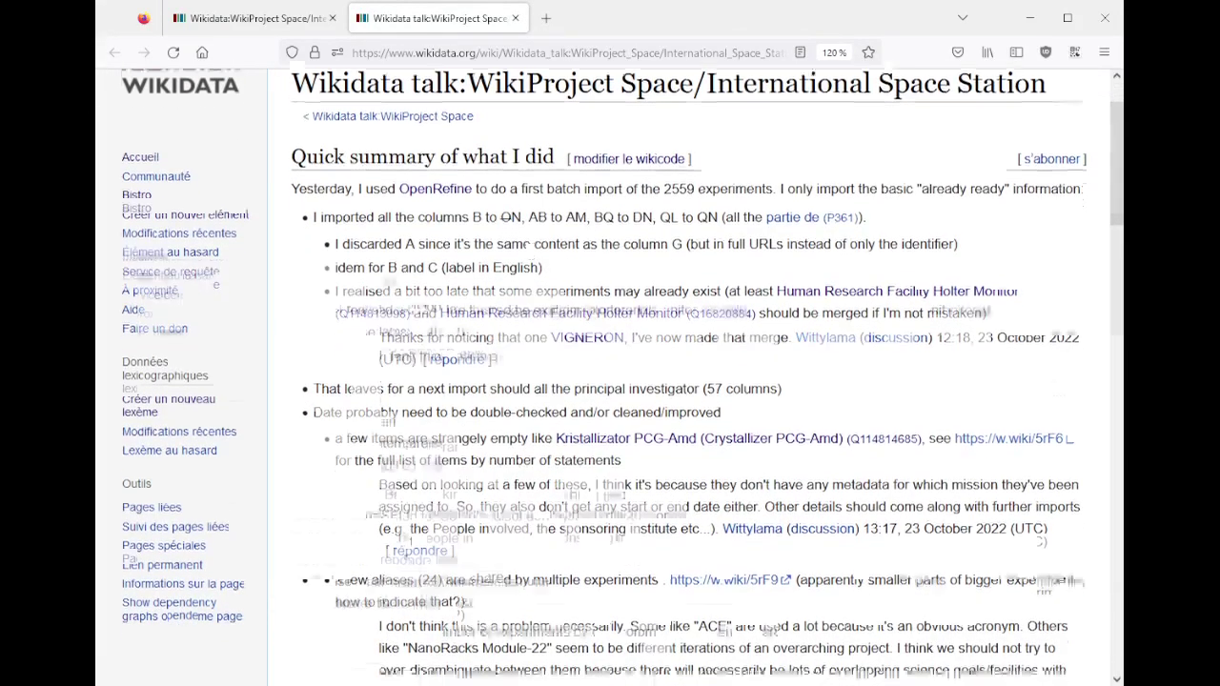
pyautogui.scroll(5, 530, 268)
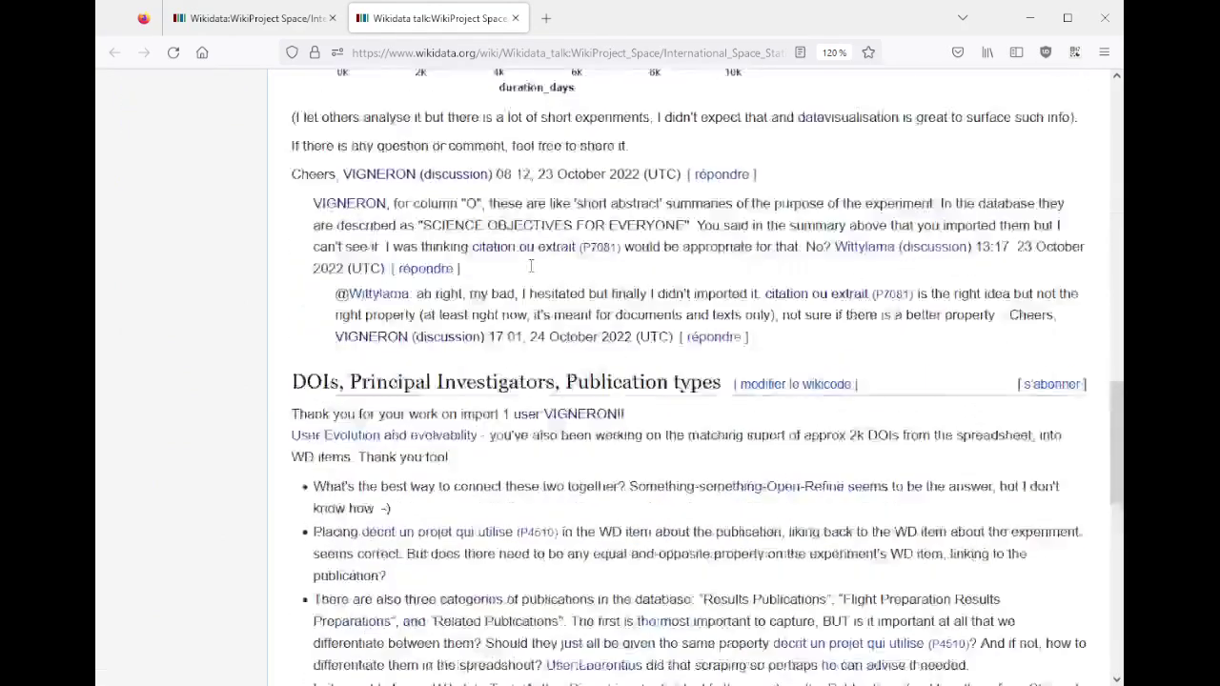
pyautogui.moveTo(547, 291); pyautogui.dragTo(555, 334)
pyautogui.click(556, 386)
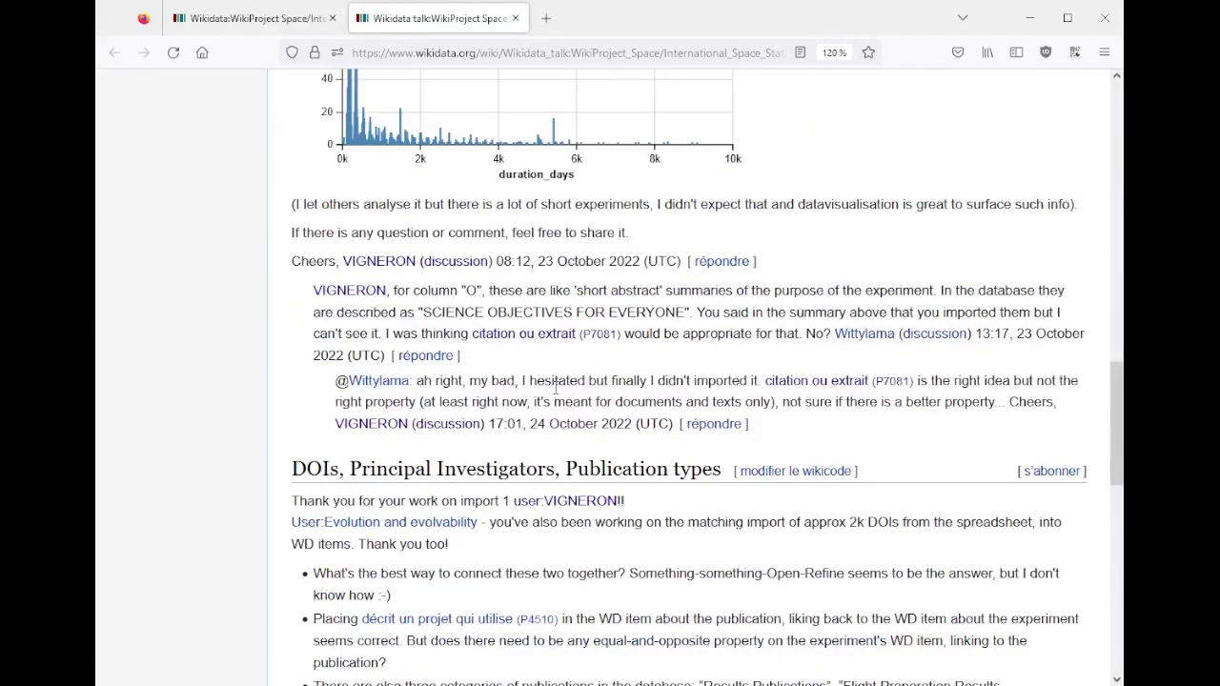
pyautogui.scroll(-6, 554, 385)
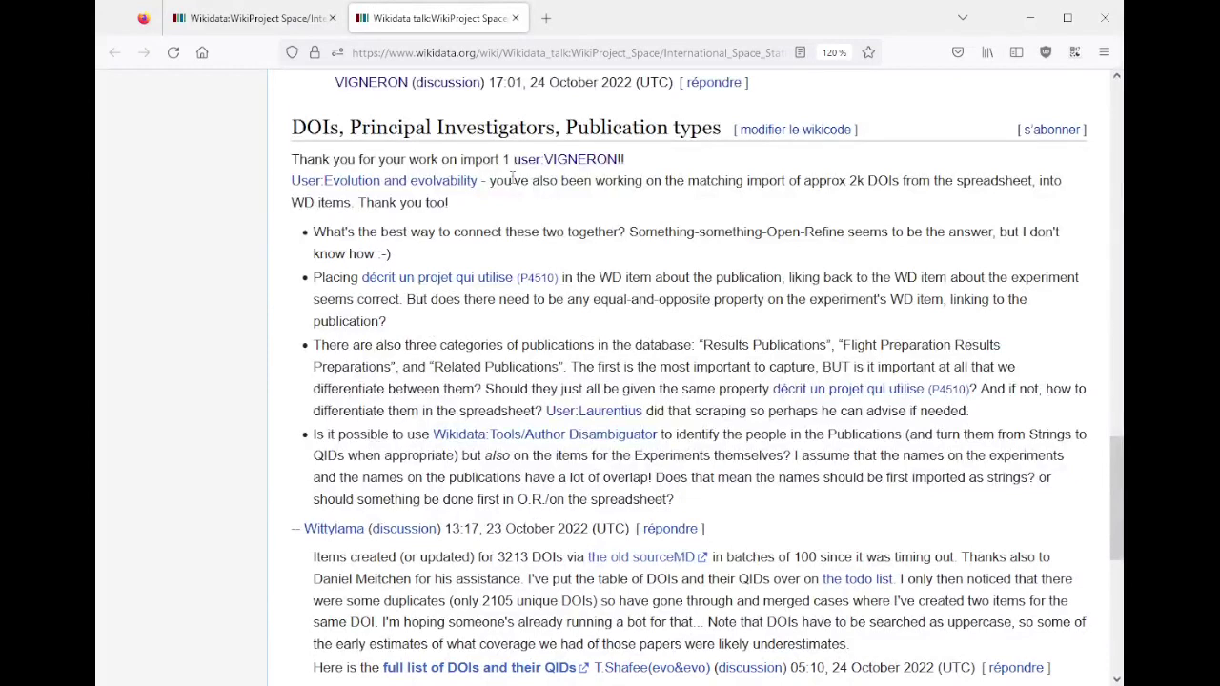
pyautogui.moveTo(406, 192)
pyautogui.scroll(-3, 258, 346)
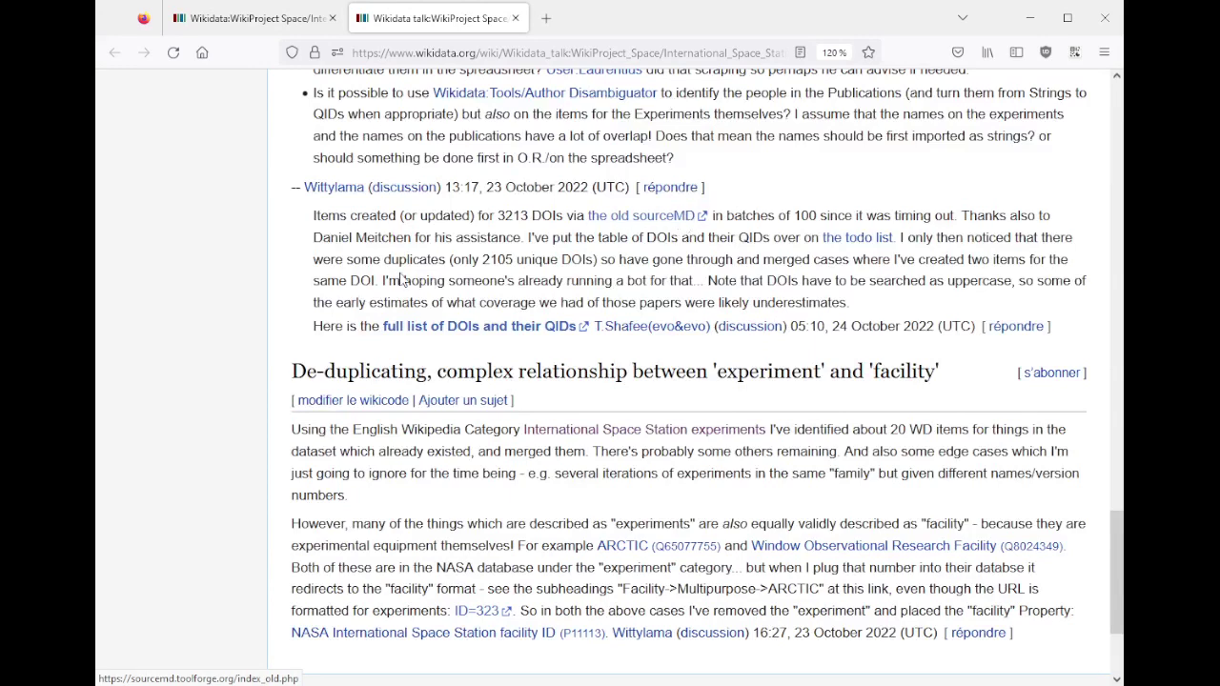
# - Read the "De-duplicating, complex relationship between 'experiment' and 'facility'" section, and close the discussion page
pyautogui.scroll(-2, 406, 276)
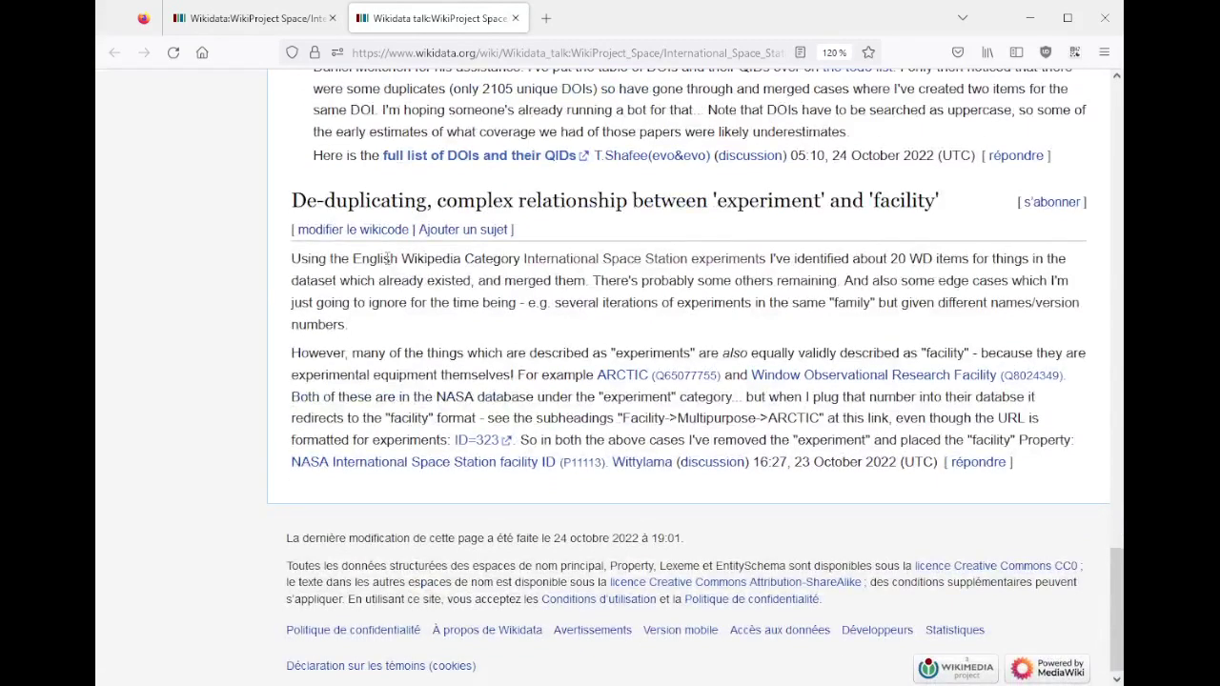
pyautogui.moveTo(383, 258); pyautogui.dragTo(493, 398)
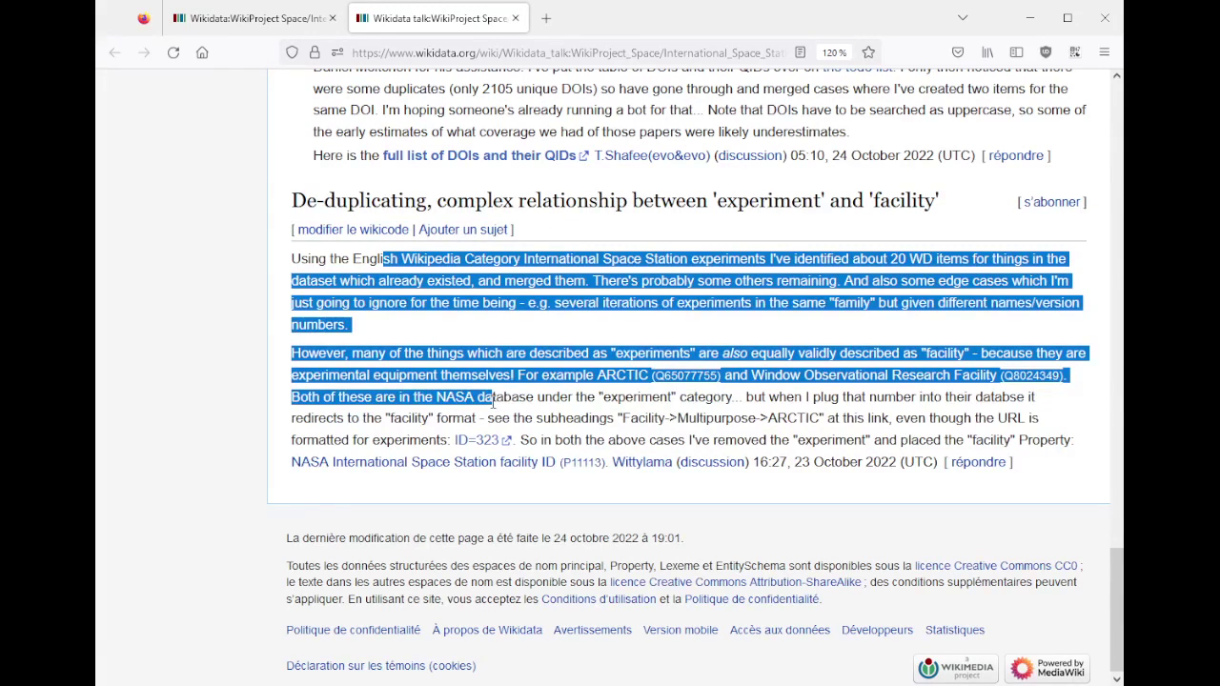
pyautogui.click(269, 388)
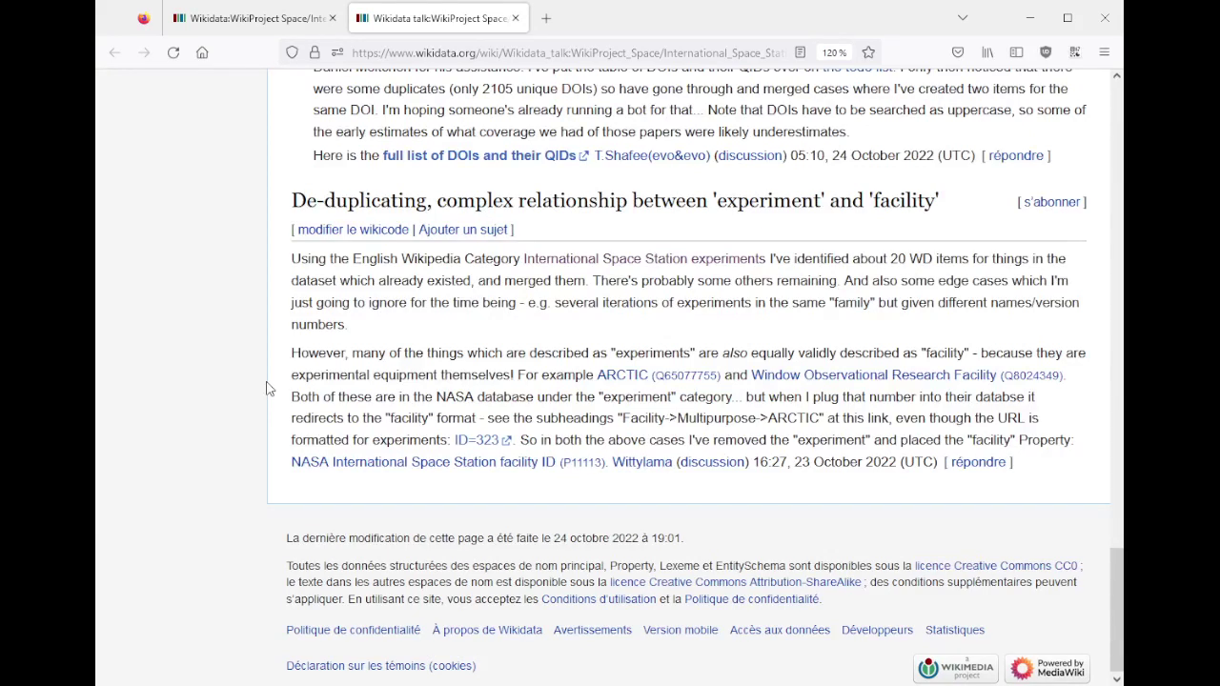
pyautogui.moveTo(379, 259); pyautogui.dragTo(366, 398)
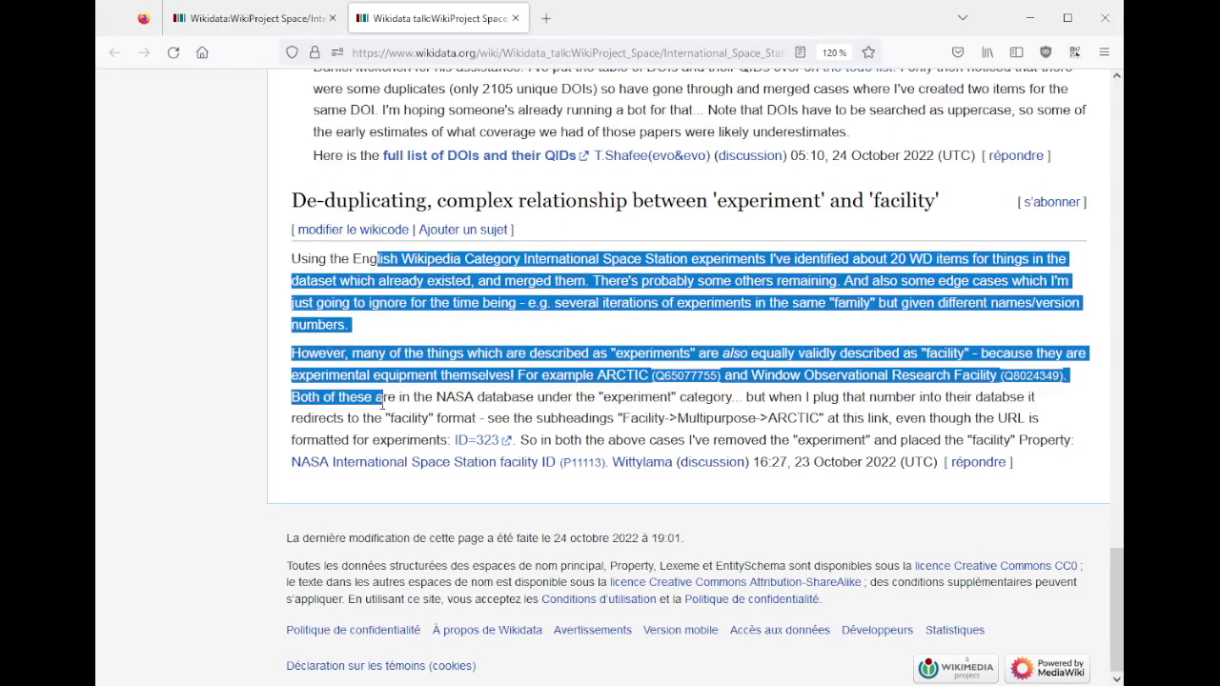
pyautogui.click(346, 185)
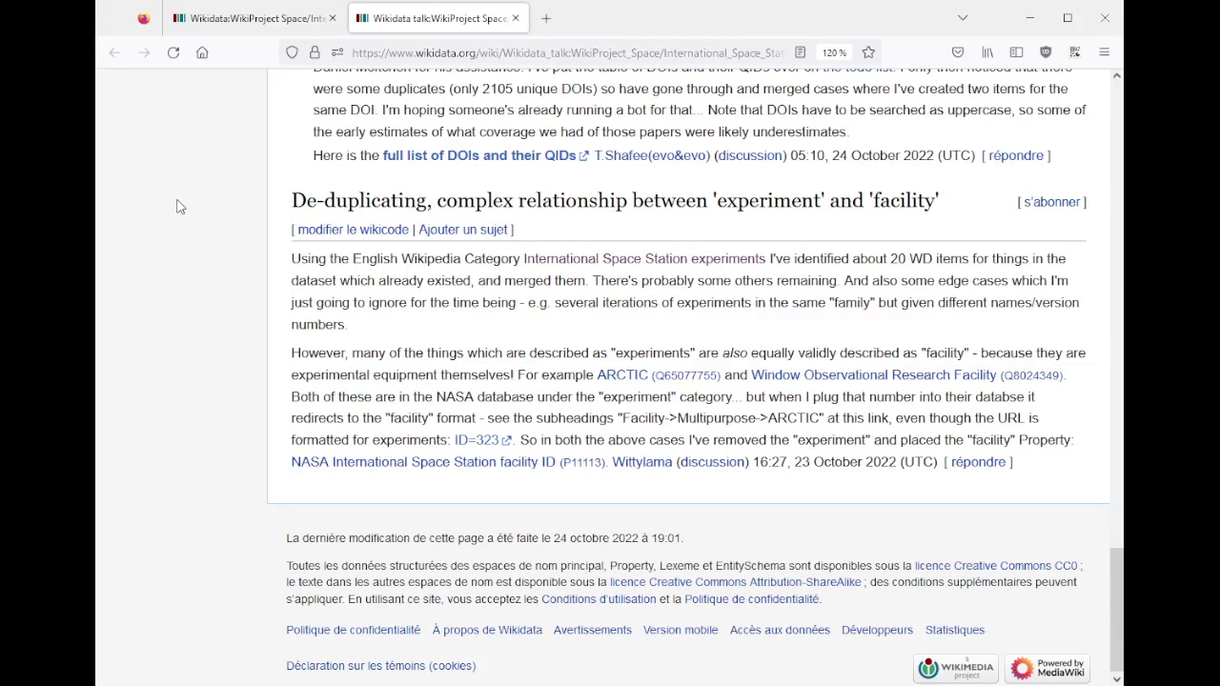
pyautogui.middleClick(407, 23)
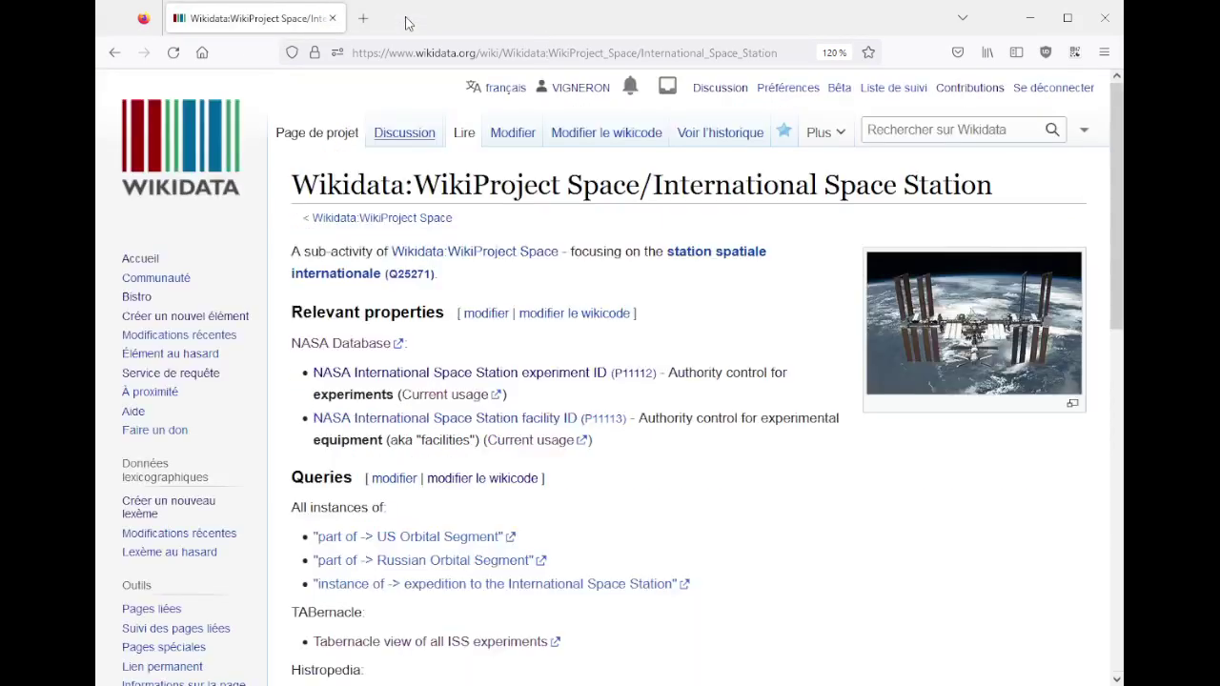
pyautogui.middleClick(332, 143)
pyautogui.click(400, 20)
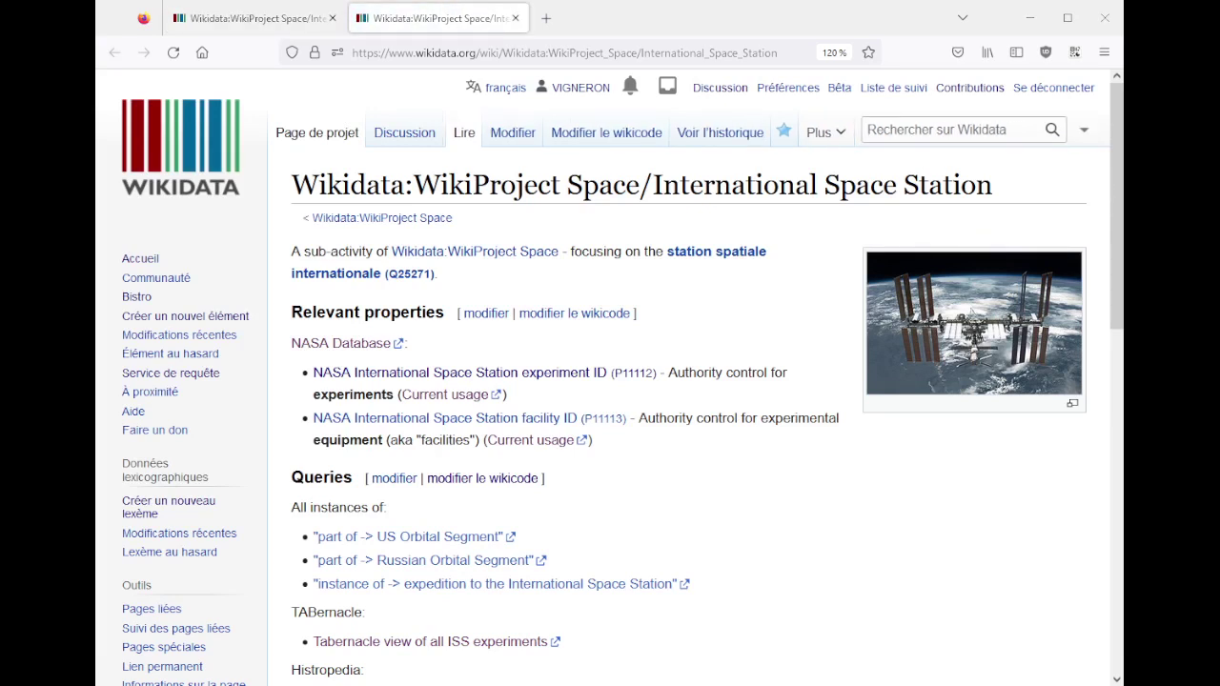
pyautogui.hotkey('ctrl', 't')
pyautogui.write('https://www.wikidata.org/wiki/Wikidata:Tools/inteGraality')
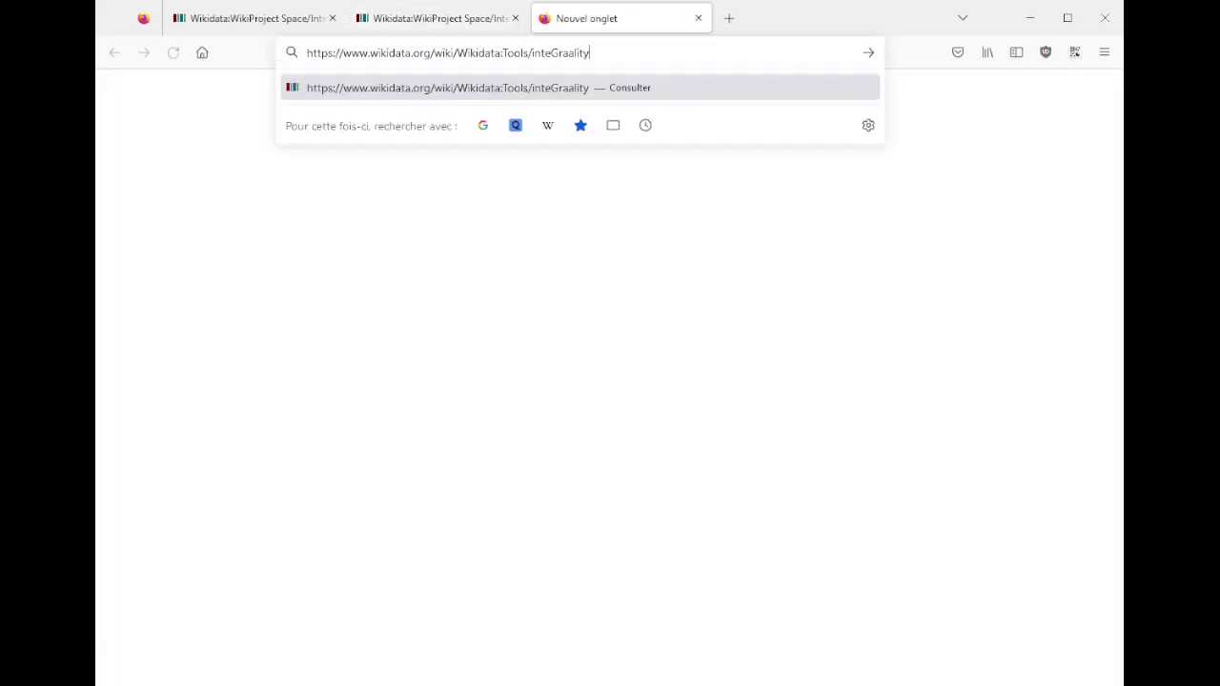
pyautogui.press('Return')
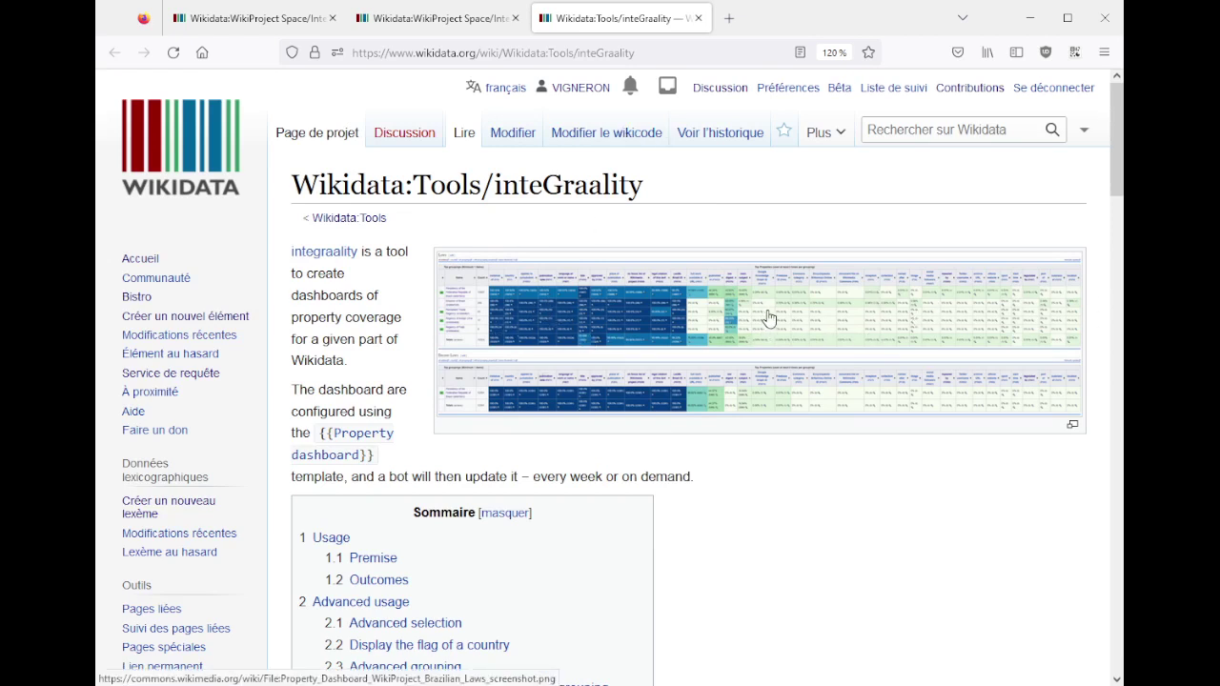
# - Copy "/inteGraality" from the title of the inteGraality tool page for extending the project page's address
pyautogui.click(444, 27)
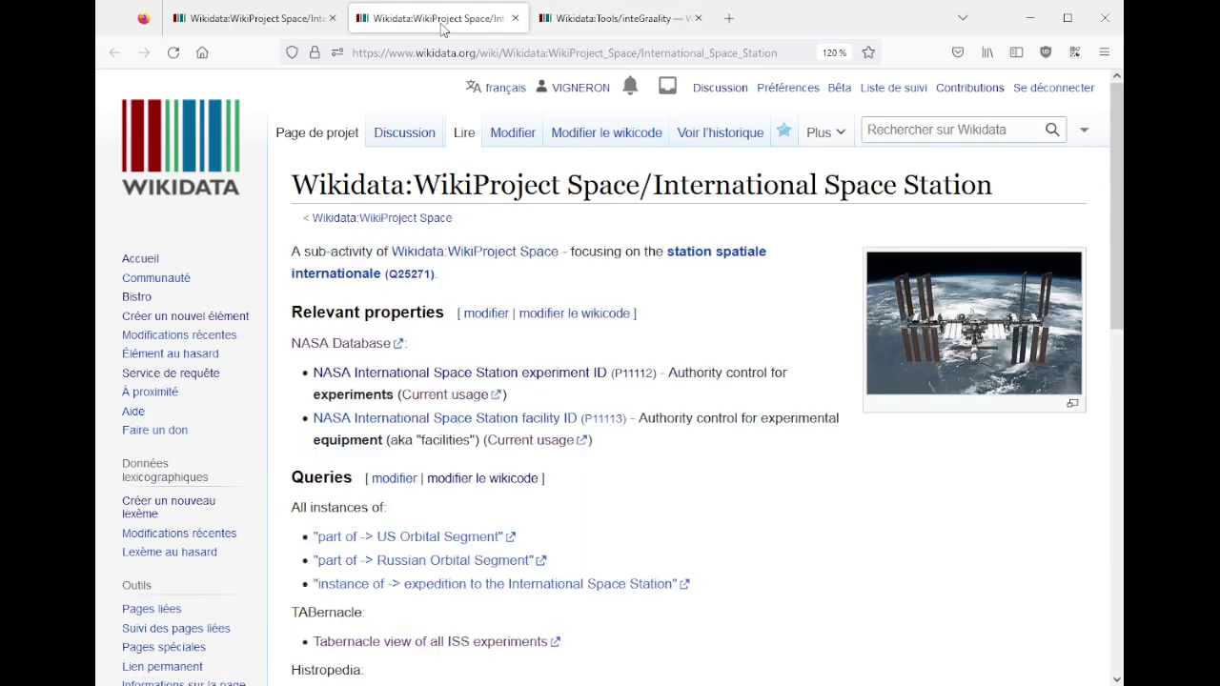
pyautogui.click(603, 57)
pyautogui.press('End')
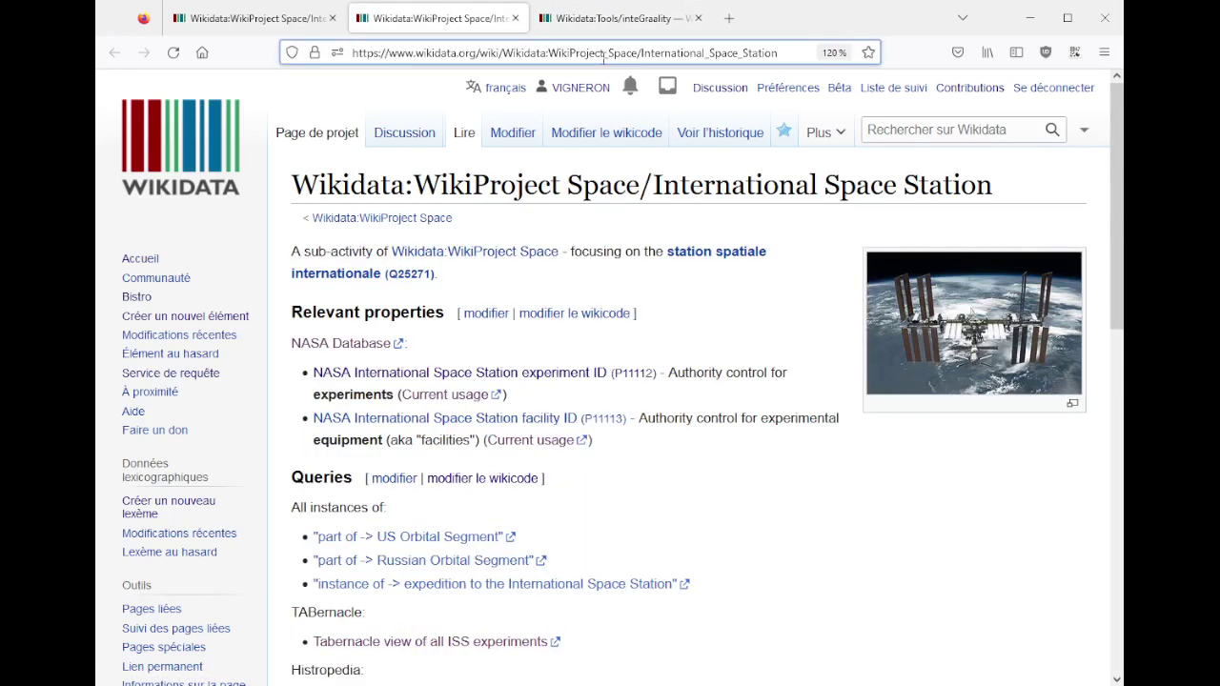
pyautogui.hotkey('ctrl', 'Tab')
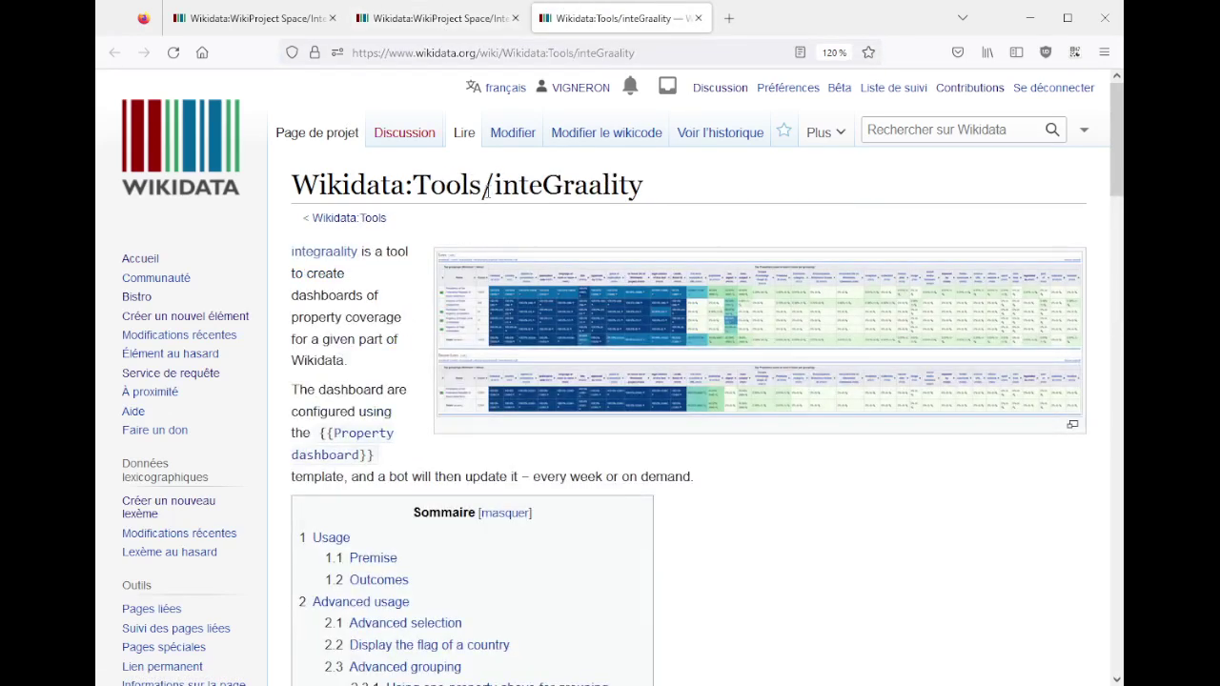
pyautogui.moveTo(482, 188); pyautogui.dragTo(646, 195)
pyautogui.hotkey('ctrl', 'c')
# - Append /inteGraality to the address of the second project page copy, load that subpage and start creating its wikicode
pyautogui.hotkey('ctrl', 'shift', 'Tab')
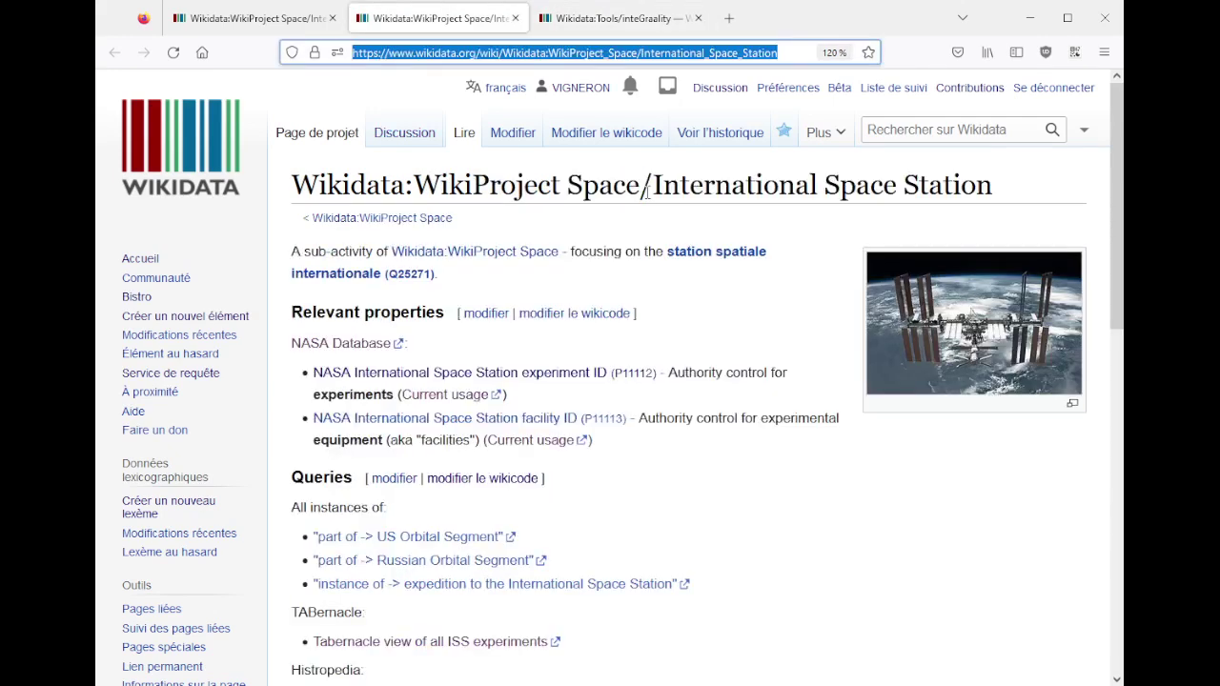
pyautogui.press('End')
pyautogui.hotkey('ctrl', 'v')
pyautogui.press('Return')
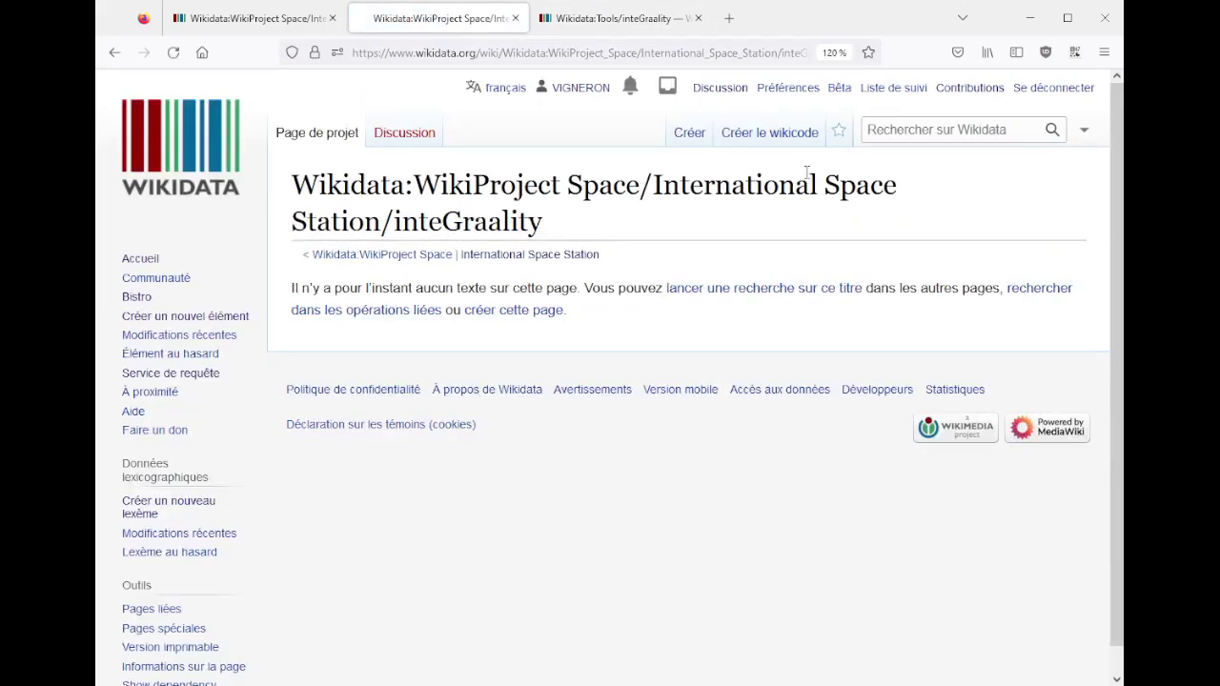
pyautogui.click(763, 133)
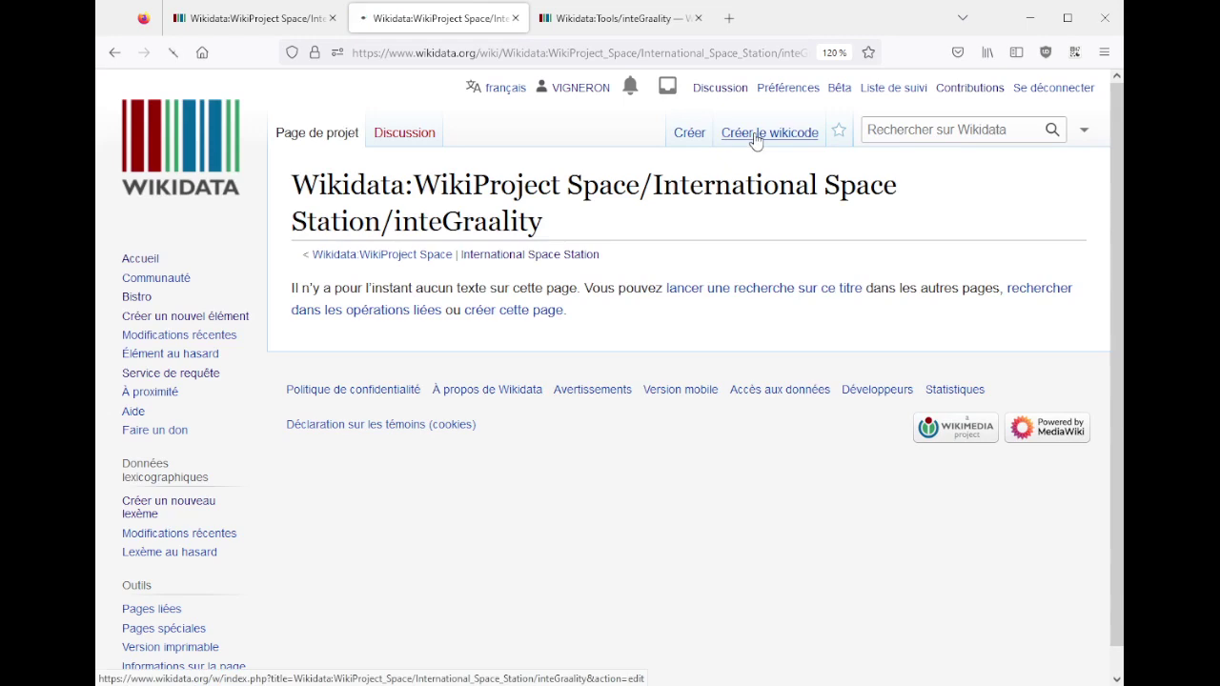
# - Open the Property dashboard template documentation from the inteGraality tool page in a new tab
pyautogui.hotkey('ctrl', 'Tab')
pyautogui.scroll(-5, 624, 419)
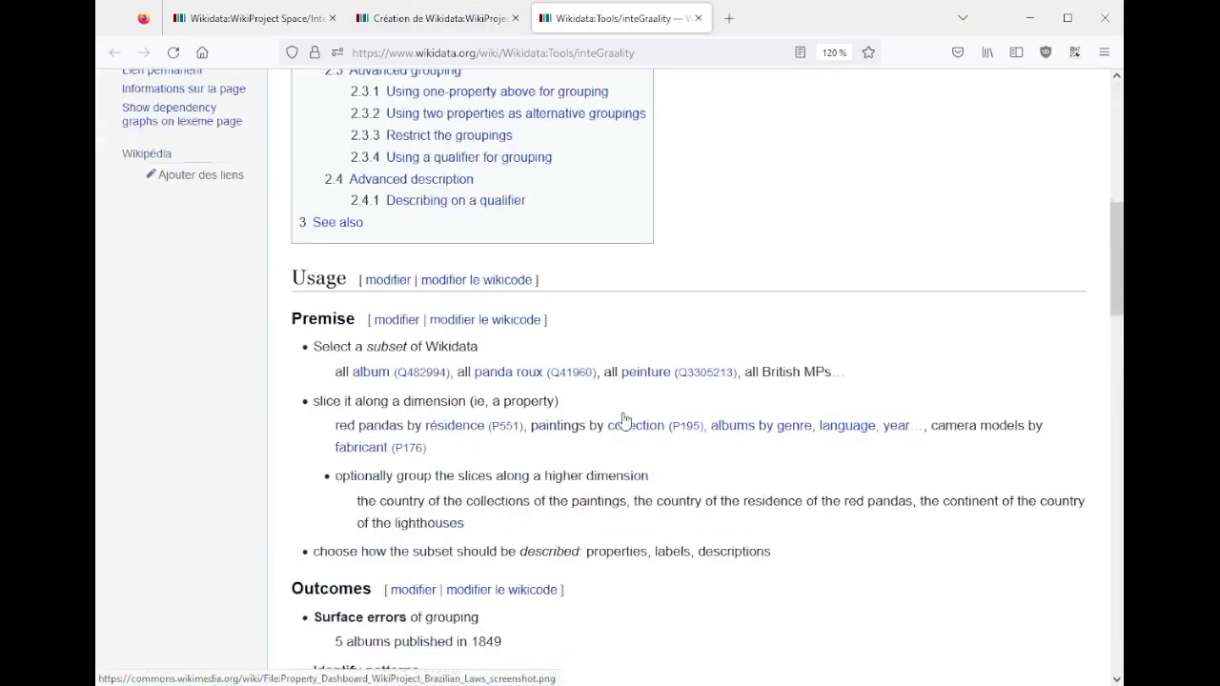
pyautogui.scroll(5, 623, 419)
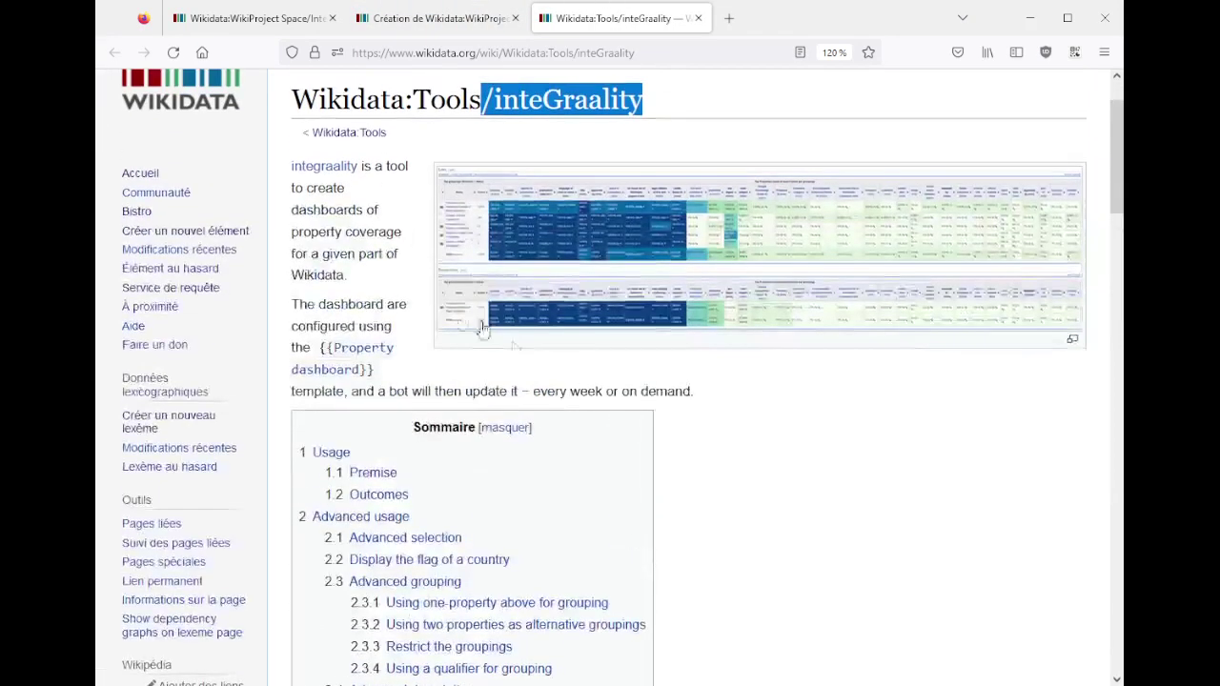
pyautogui.middleClick(352, 359)
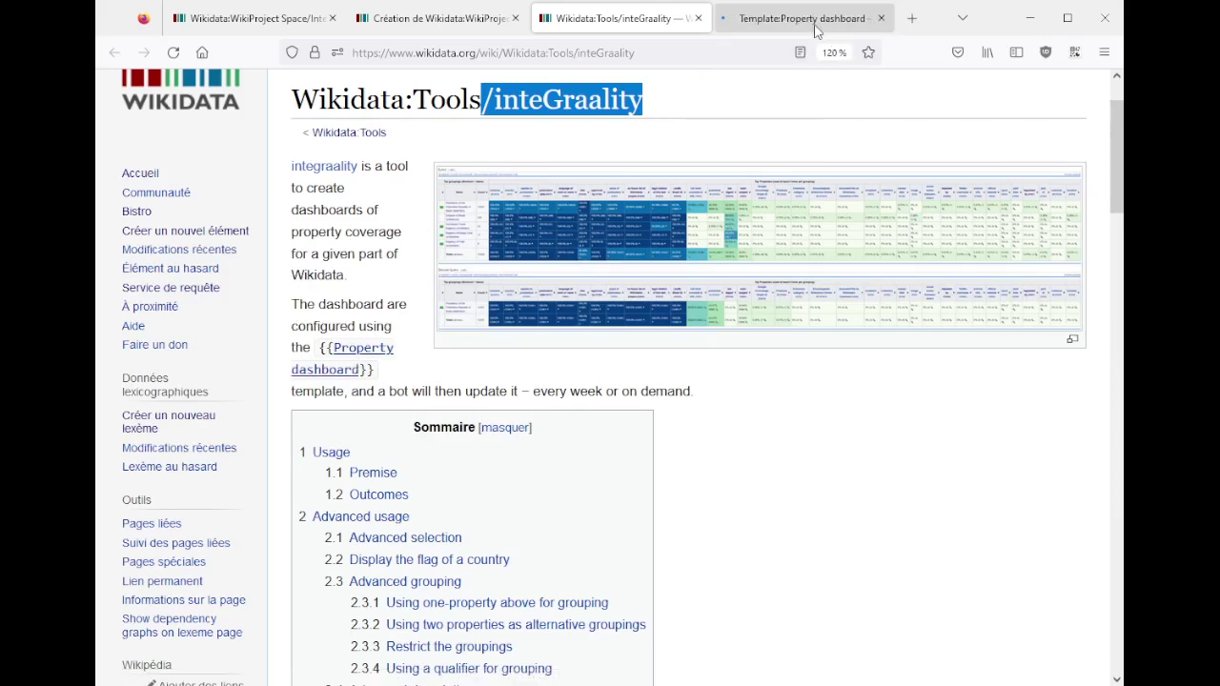
pyautogui.click(808, 21)
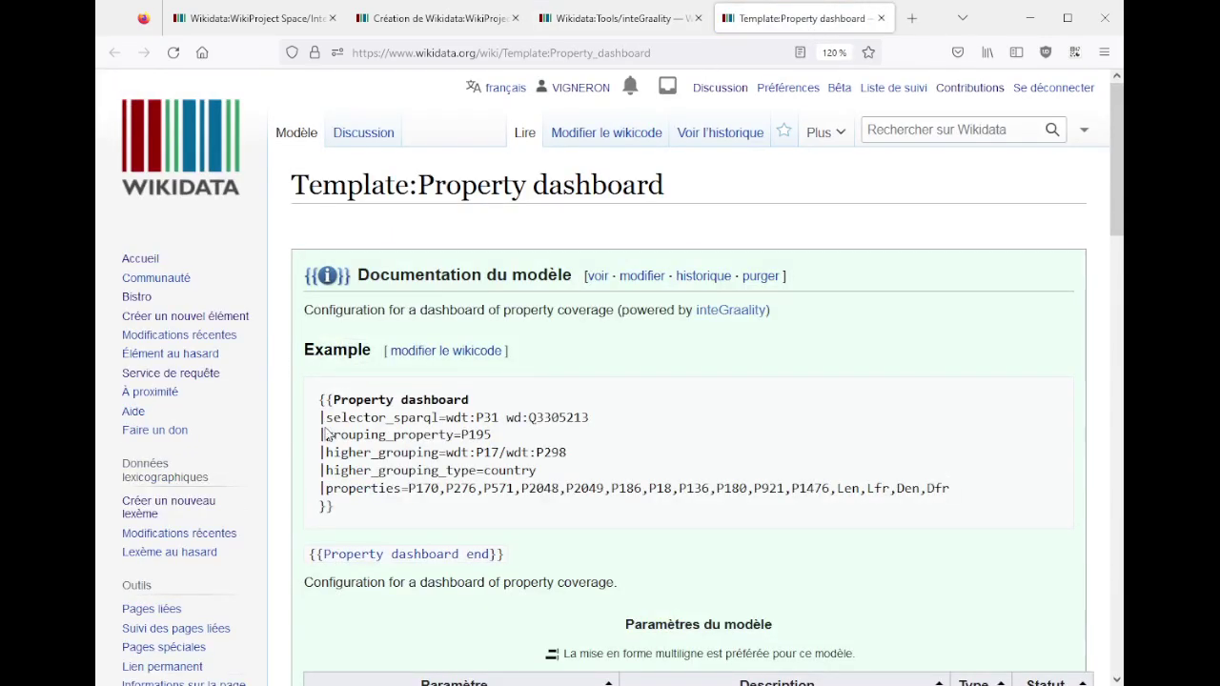
# - Copy the example Property dashboard code, including its end template, into the new inteGraality subpage's wikicode
pyautogui.moveTo(321, 401); pyautogui.dragTo(510, 555)
pyautogui.hotkey('ctrl', 'c')
pyautogui.hotkey('ctrl', '2')
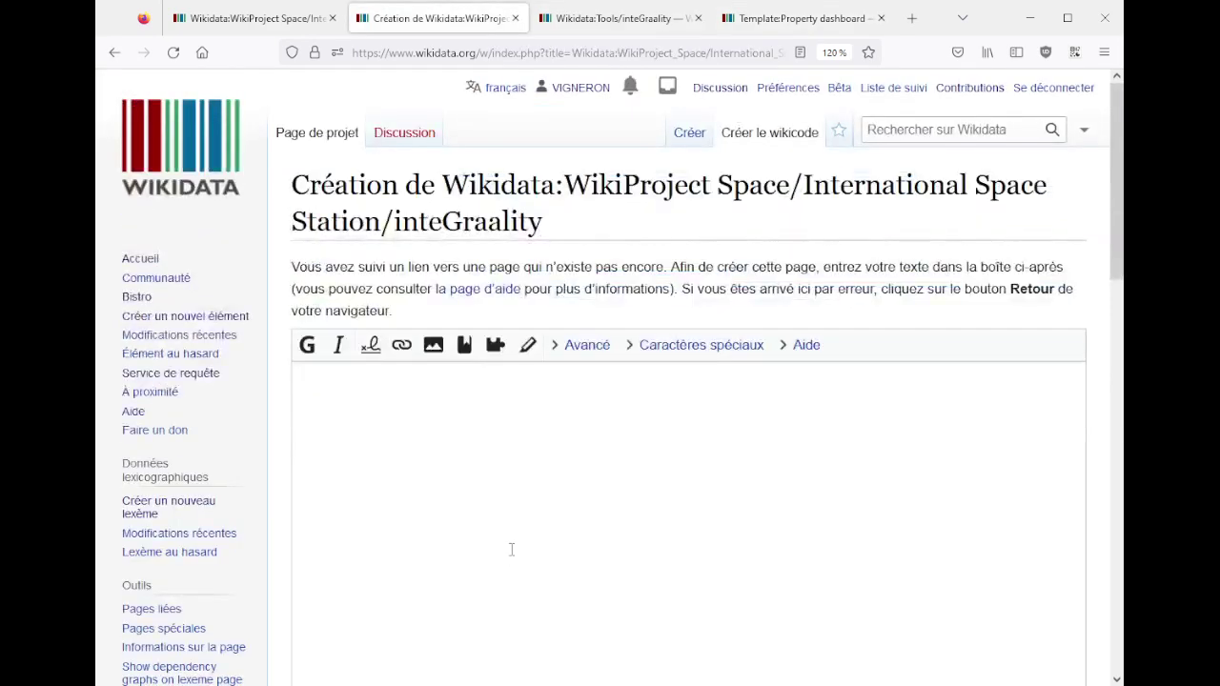
pyautogui.hotkey('ctrl', 'v')
pyautogui.press('BackSpace')
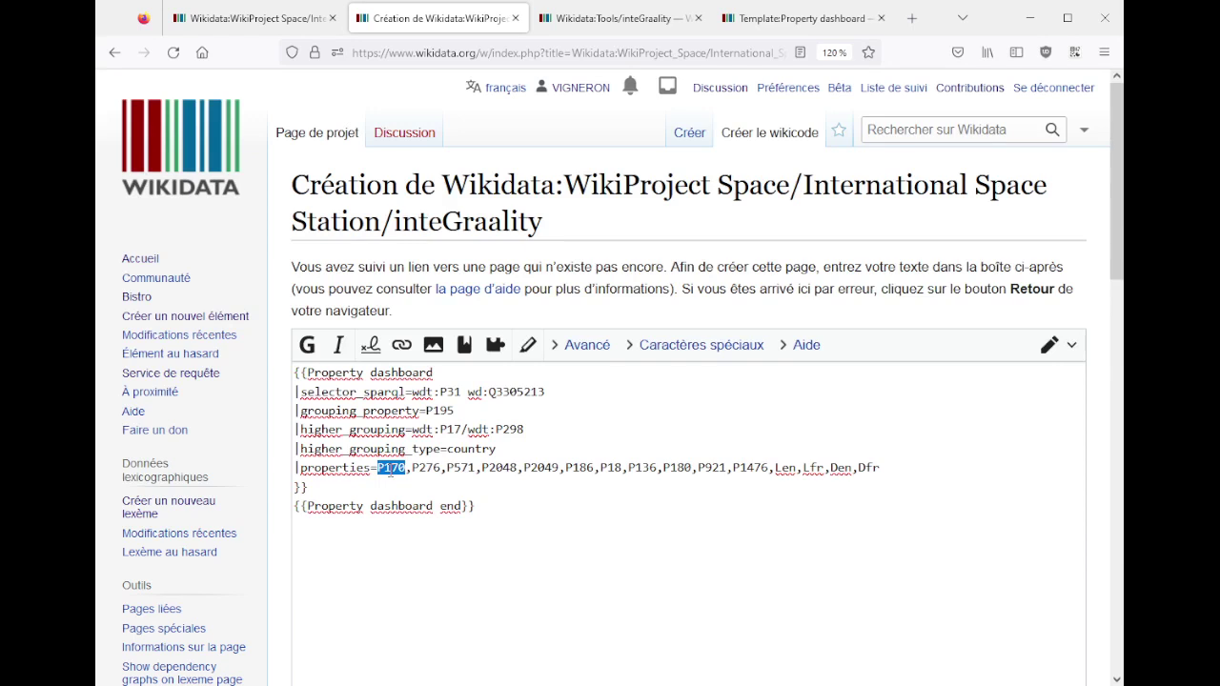
# - Empty the properties parameter and delete the grouping_property, higher_grouping and higher_grouping_type lines from the wikicode
pyautogui.hotkey('shift', 'End')
pyautogui.press('Delete')
pyautogui.hotkey('shift', 'Up')
pyautogui.hotkey('shift', 'Up')
pyautogui.hotkey('shift', 'Up')
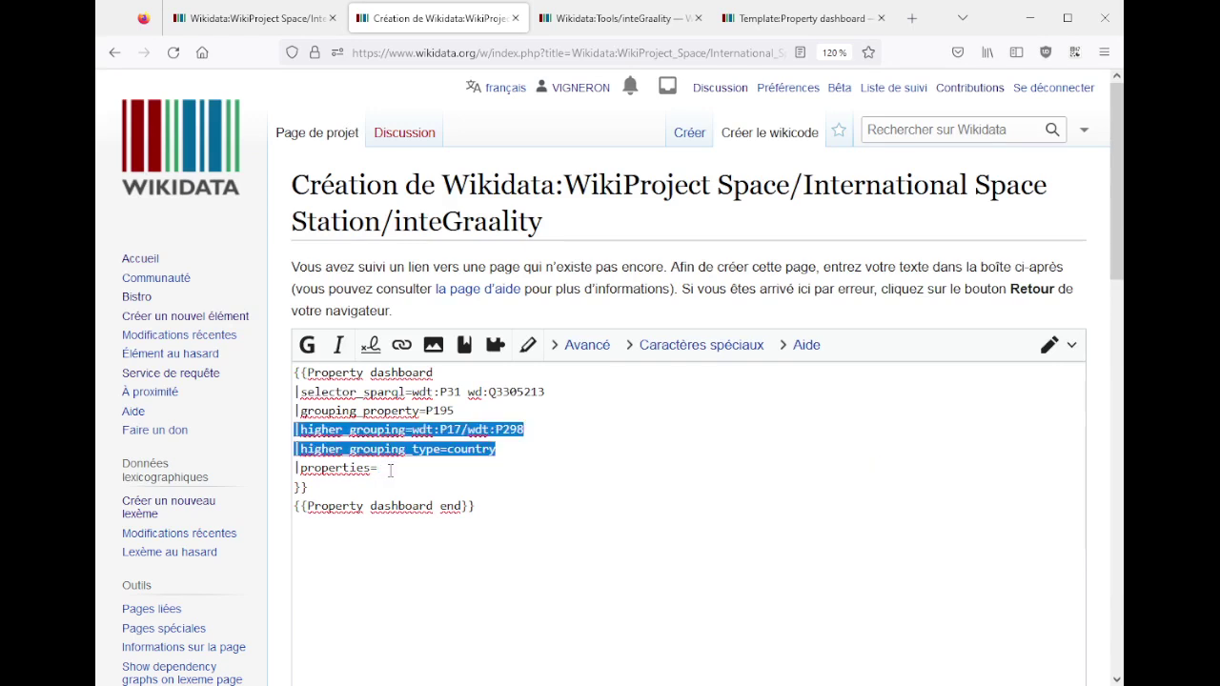
pyautogui.hotkey('shift', 'End')
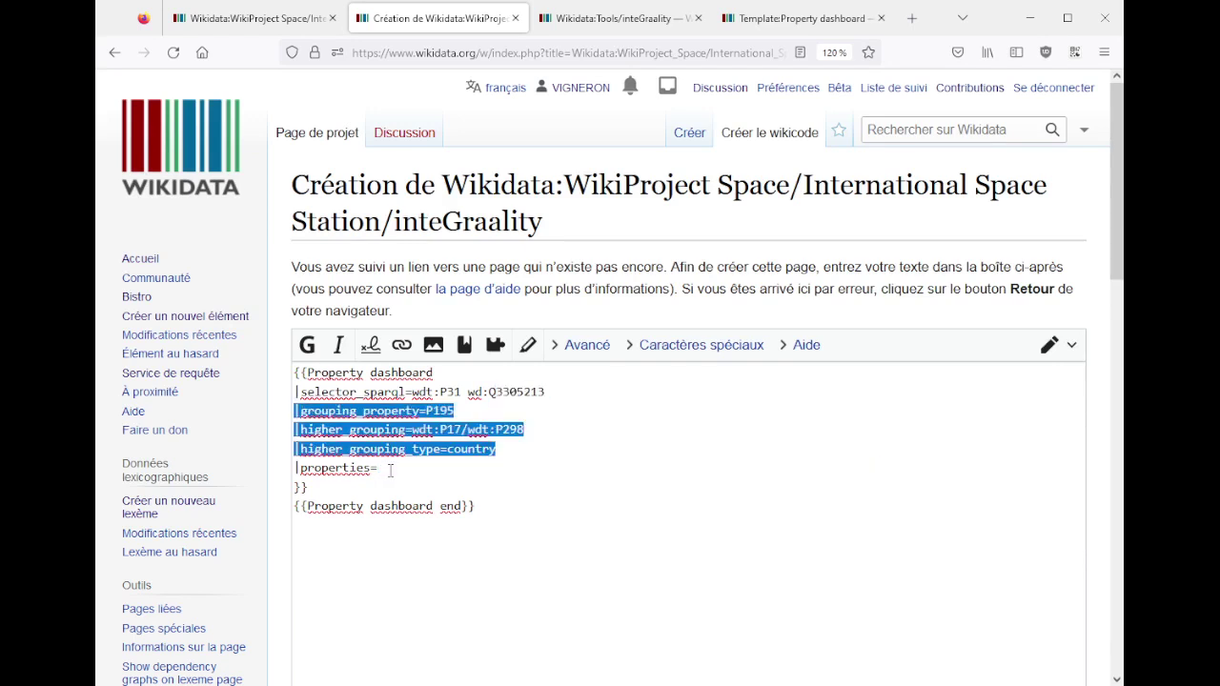
pyautogui.press('Delete')
# - Replace the selector_sparql value with wdt:P11112 ?id, checking the experiment ID property number on the project page
pyautogui.hotkey('ctrl', 'shift', 'Left')
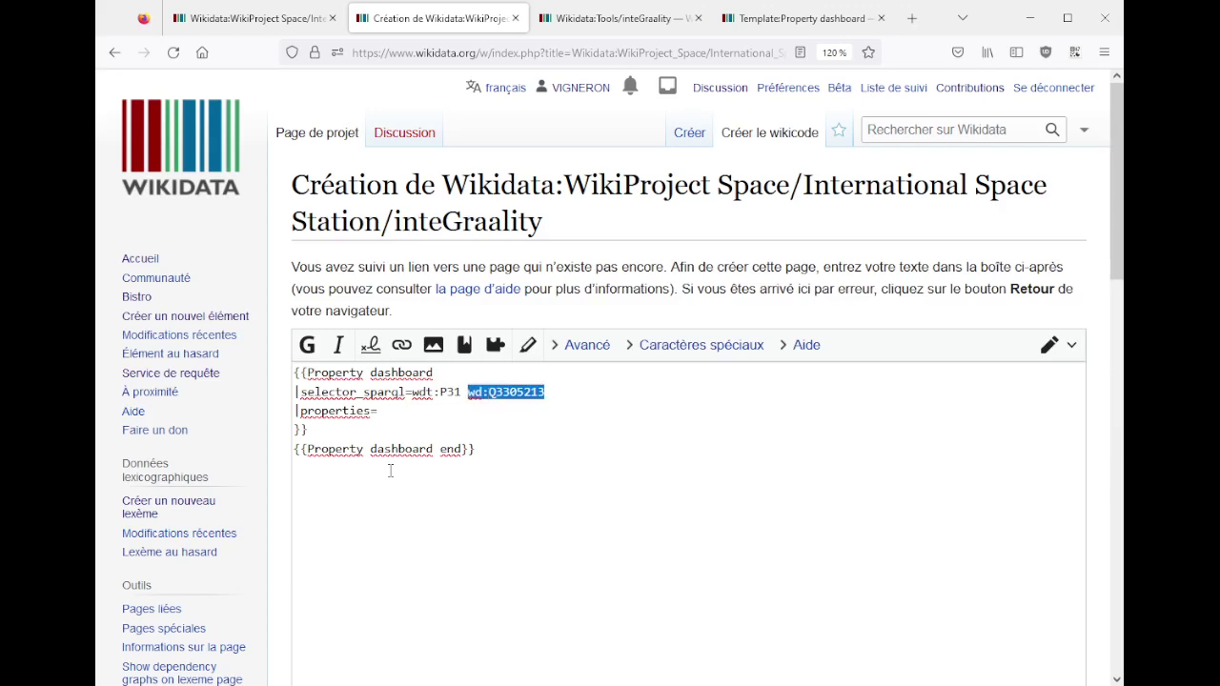
pyautogui.hotkey('ctrl', 'shift', 'Left')
pyautogui.hotkey('ctrl', 'shift', 'Left')
pyautogui.press('Delete')
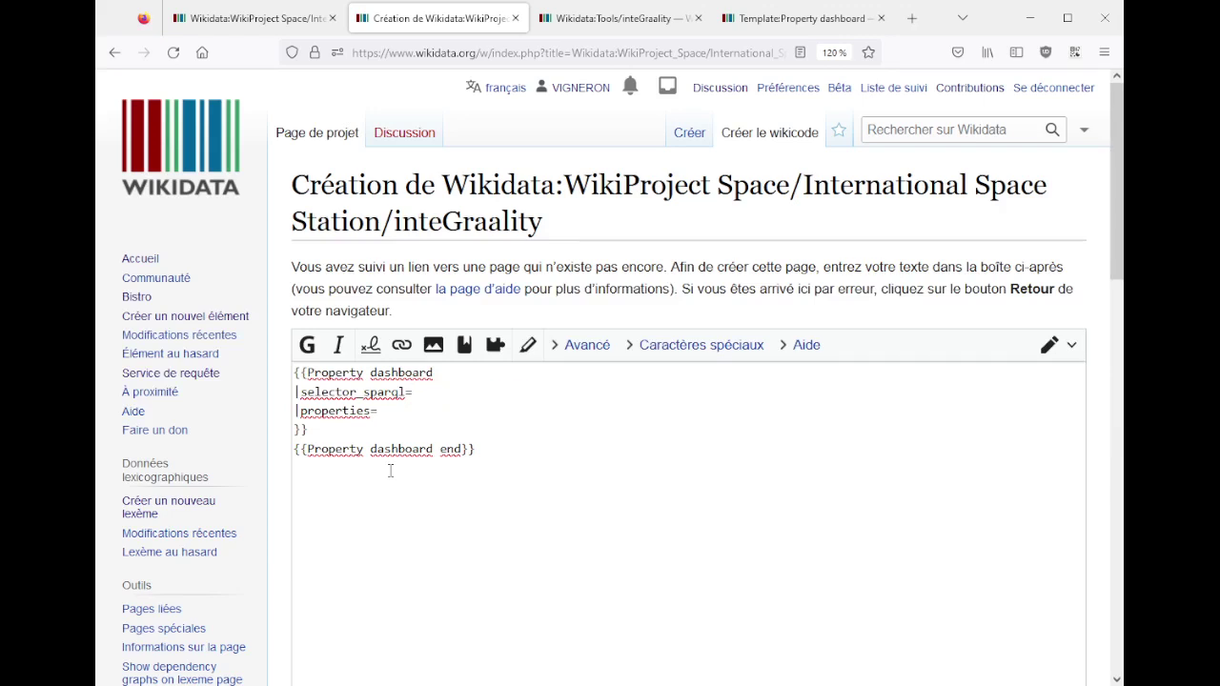
pyautogui.hotkey('ctrl', 'shift', 'Tab')
pyautogui.moveTo(634, 381)
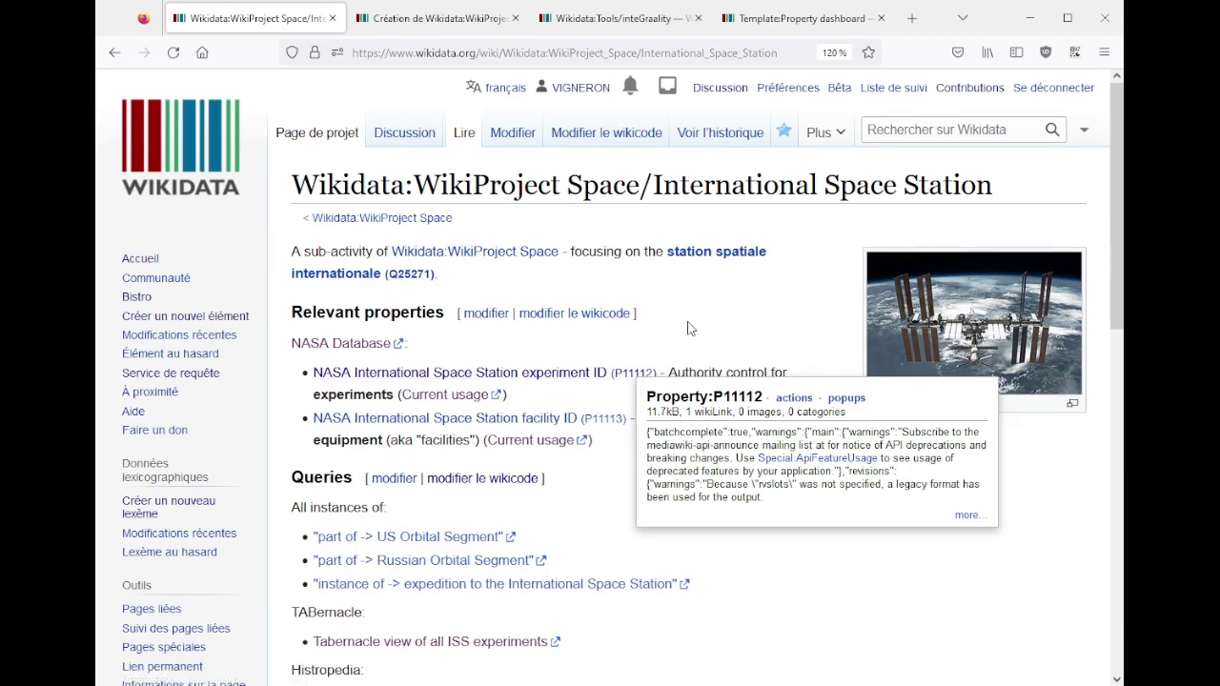
pyautogui.hotkey('ctrl', 'Tab')
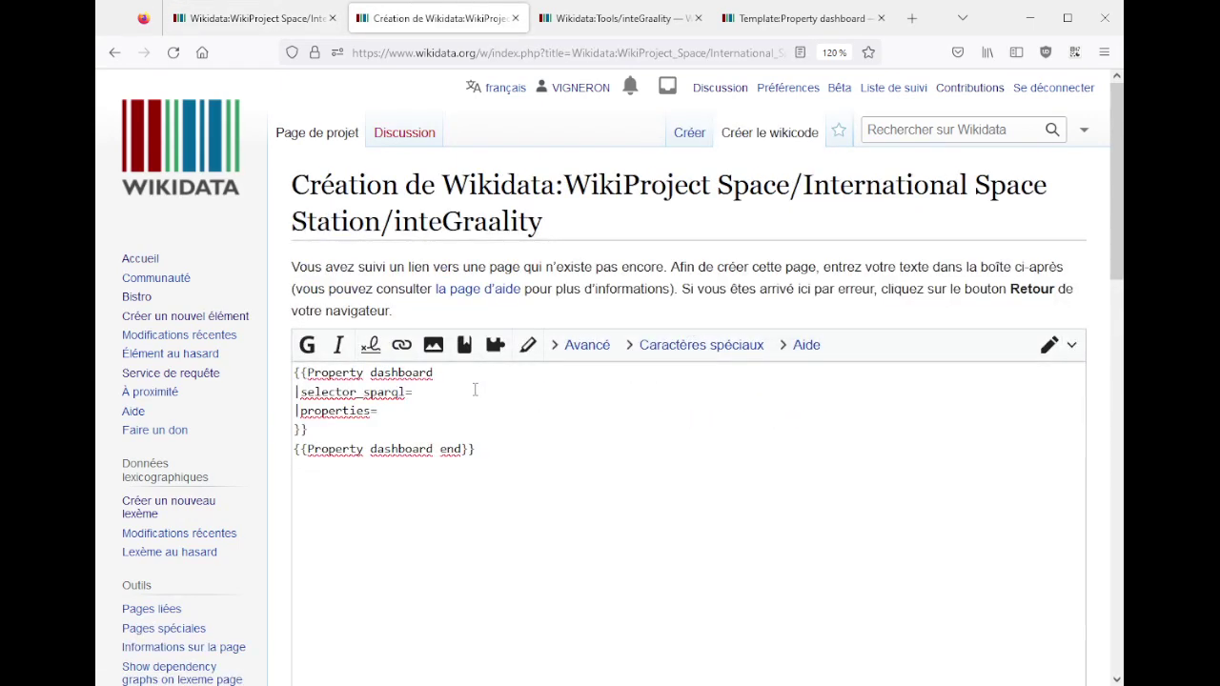
pyautogui.write('dt:P11112 ?id')
pyautogui.doubleClick(415, 391)
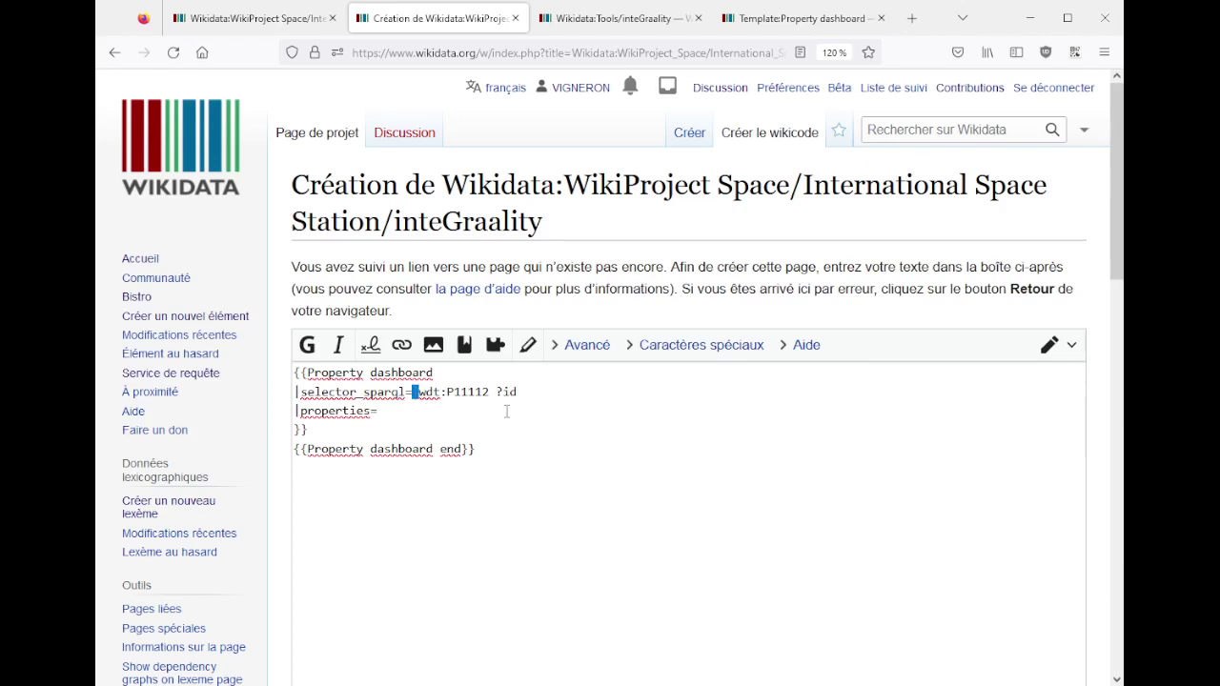
pyautogui.click(541, 393)
# - Open the Tabernacle view of all ISS experiments from the project page and display its table parameters
pyautogui.click(236, 19)
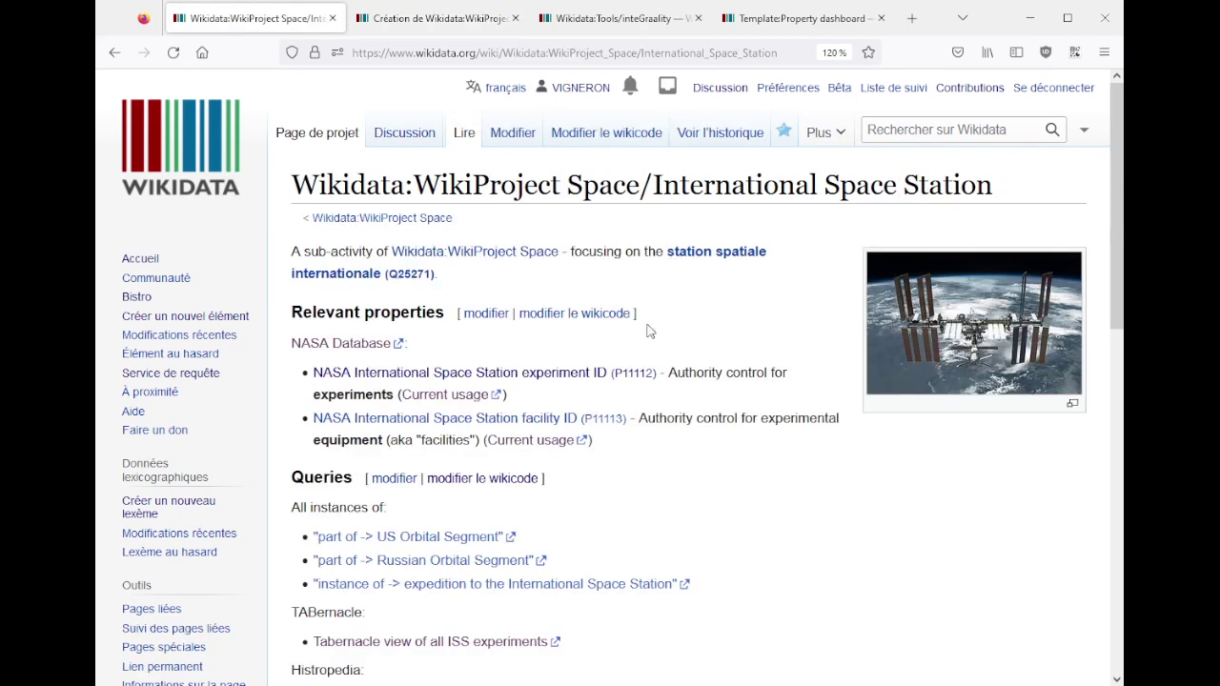
pyautogui.scroll(-5, 640, 452)
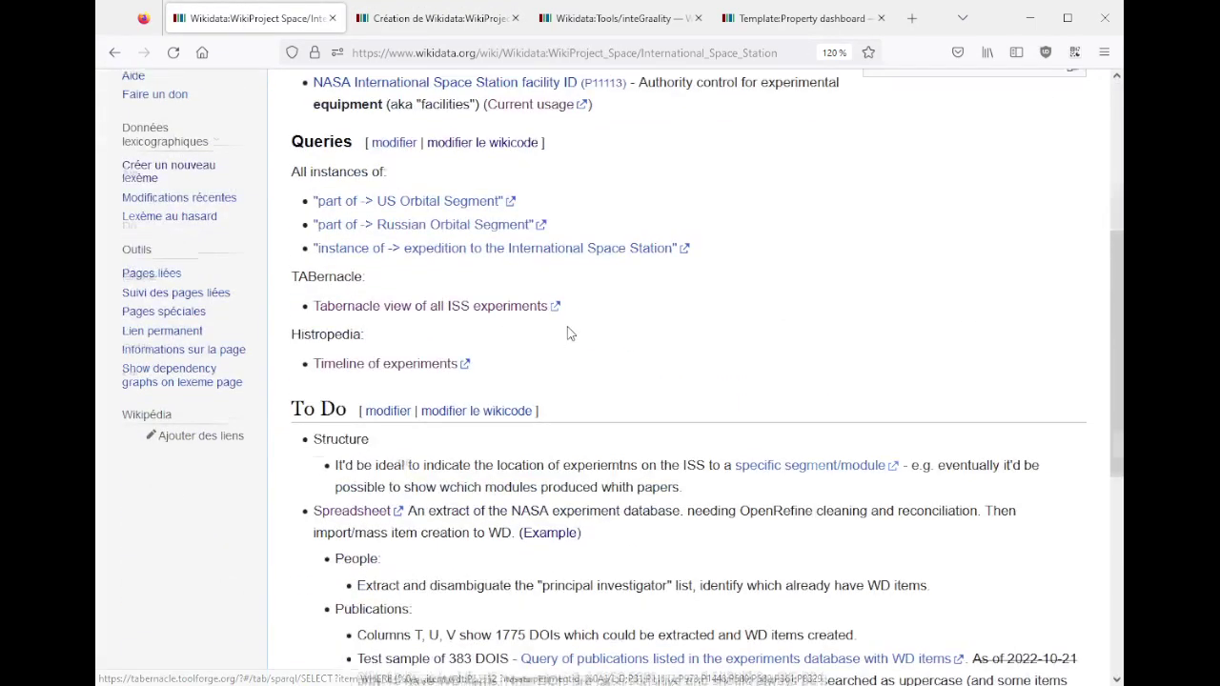
pyautogui.hotkey('ctrl', '-')
pyautogui.hotkey('ctrl', '-')
pyautogui.hotkey('ctrl', '-')
pyautogui.scroll(-2, 686, 381)
pyautogui.click(452, 477)
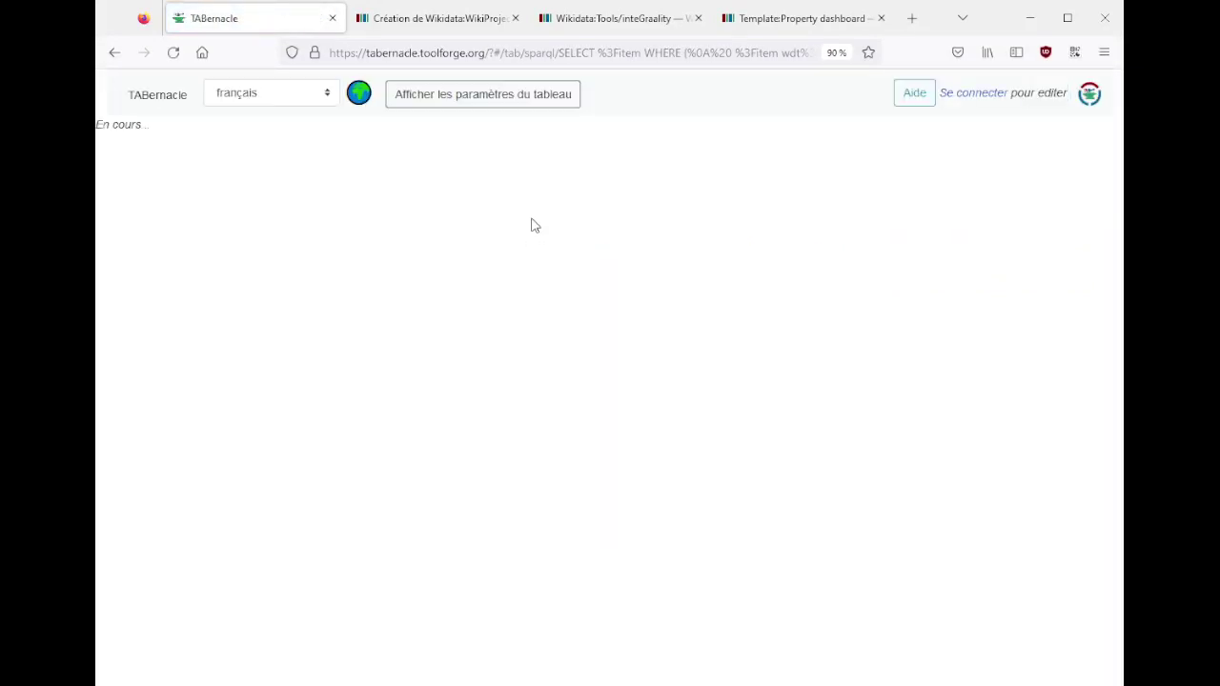
pyautogui.click(488, 103)
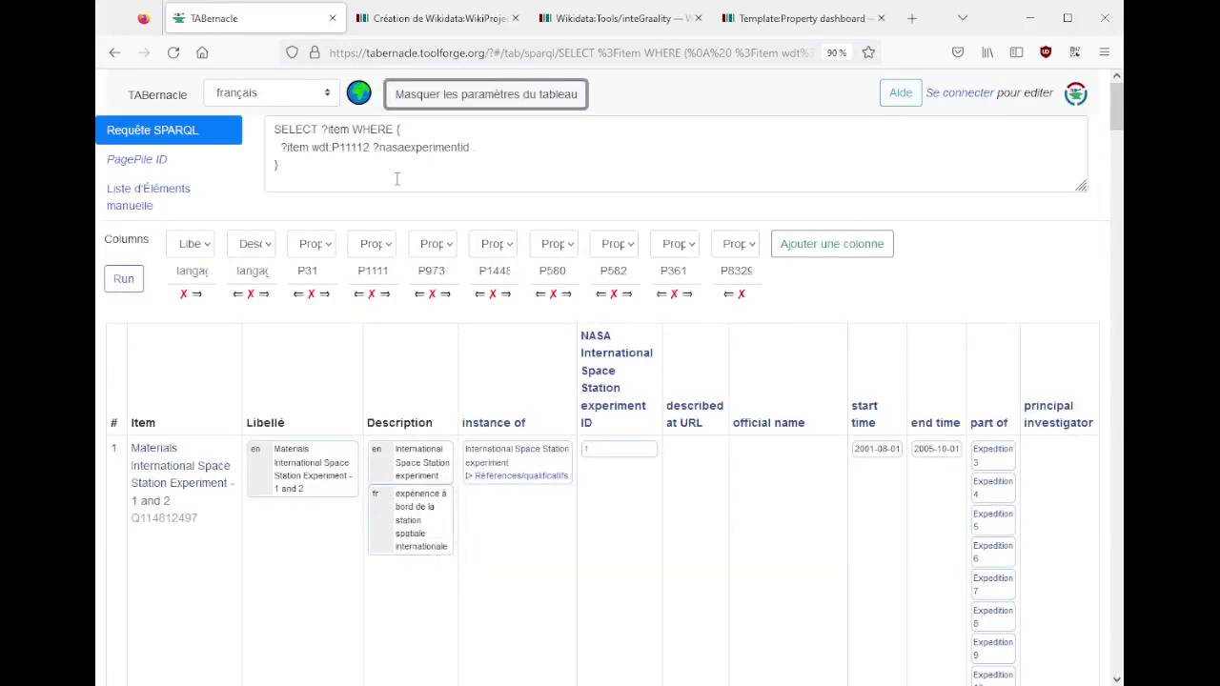
# - Examine the SPARQL query behind the TABernacle table, especially its P11112 condition
pyautogui.moveTo(313, 179); pyautogui.dragTo(255, 102)
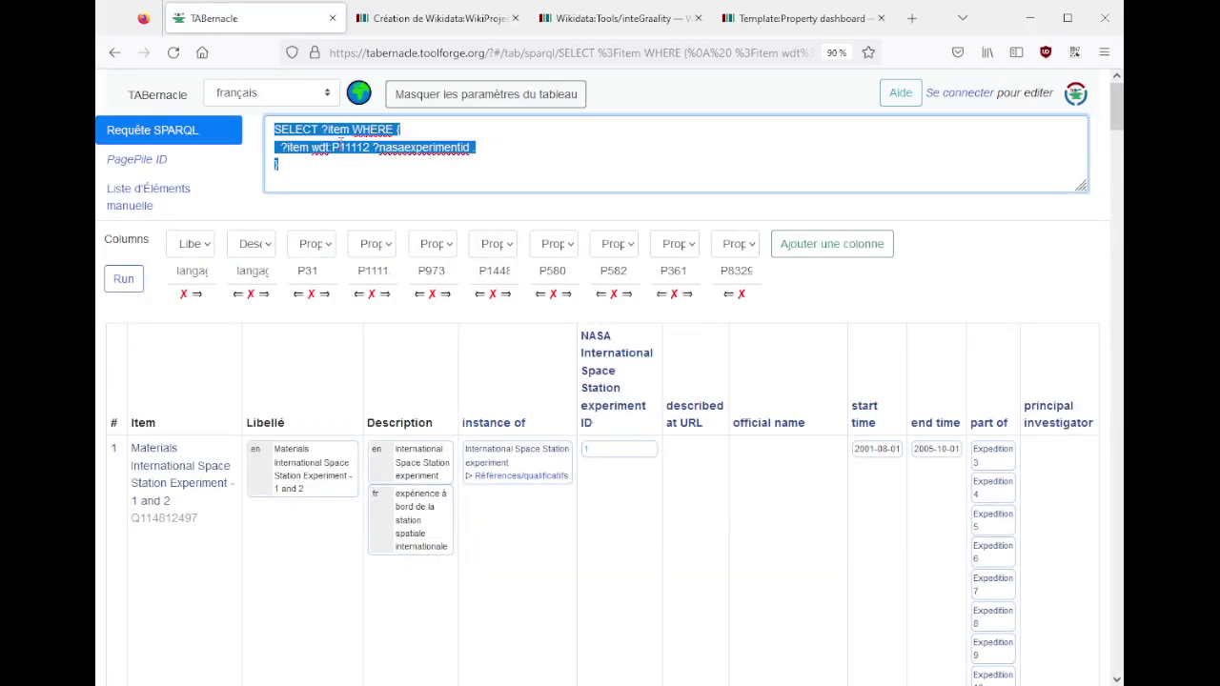
pyautogui.click(380, 149)
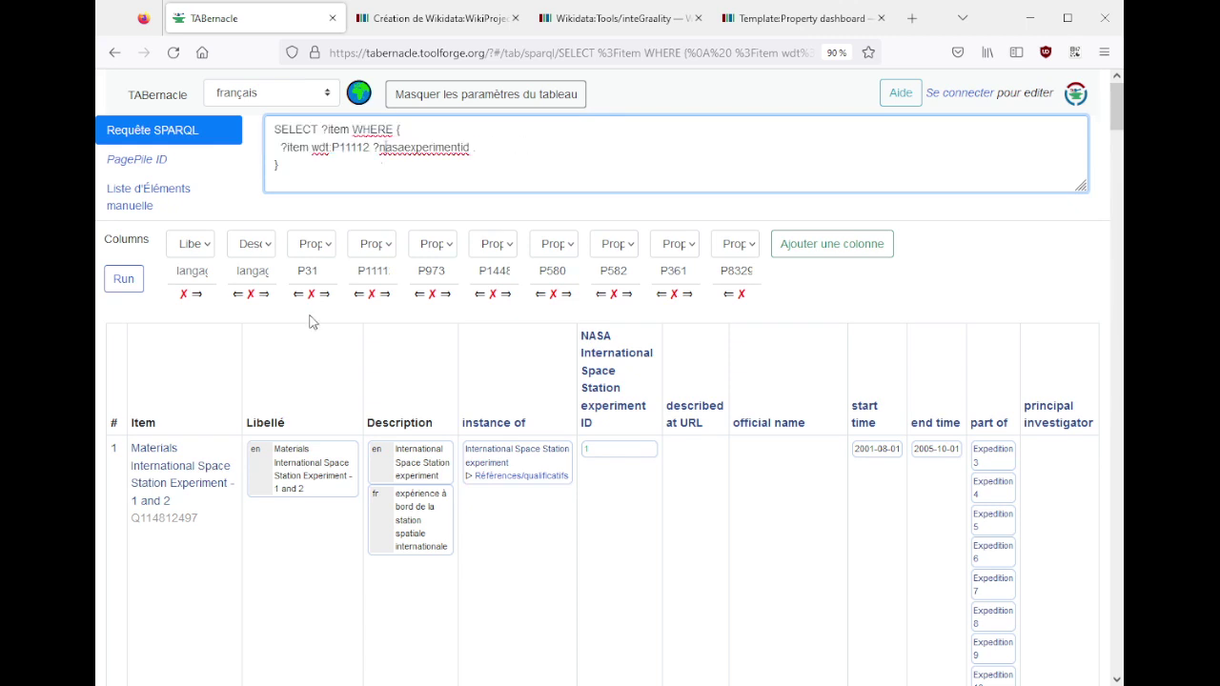
pyautogui.moveTo(311, 147); pyautogui.dragTo(542, 145)
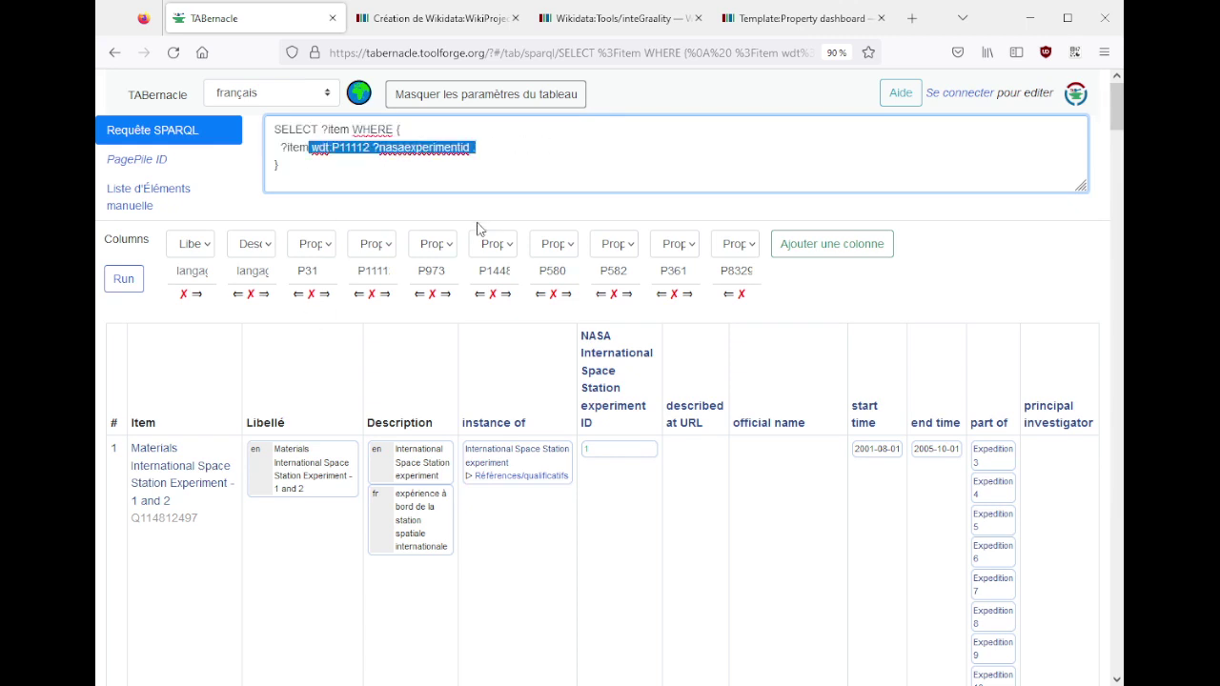
pyautogui.click(504, 157)
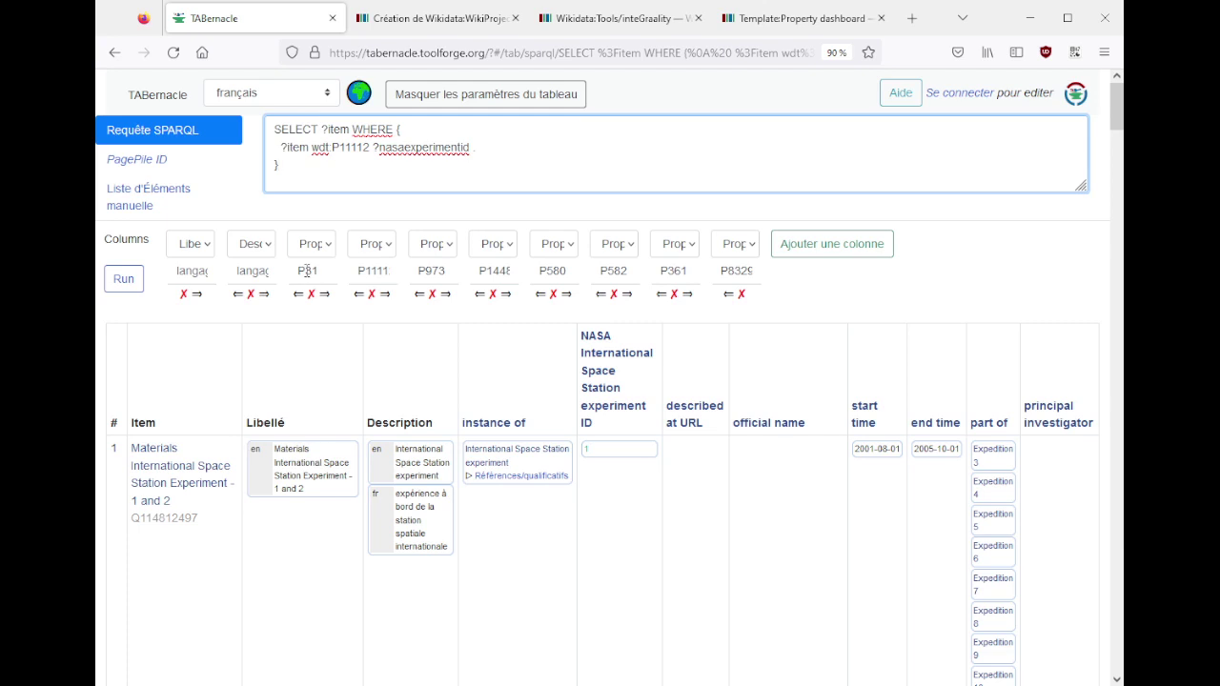
# - Copy the P31 column property from TABernacle into the properties parameter of the dashboard wikicode
pyautogui.click(617, 18)
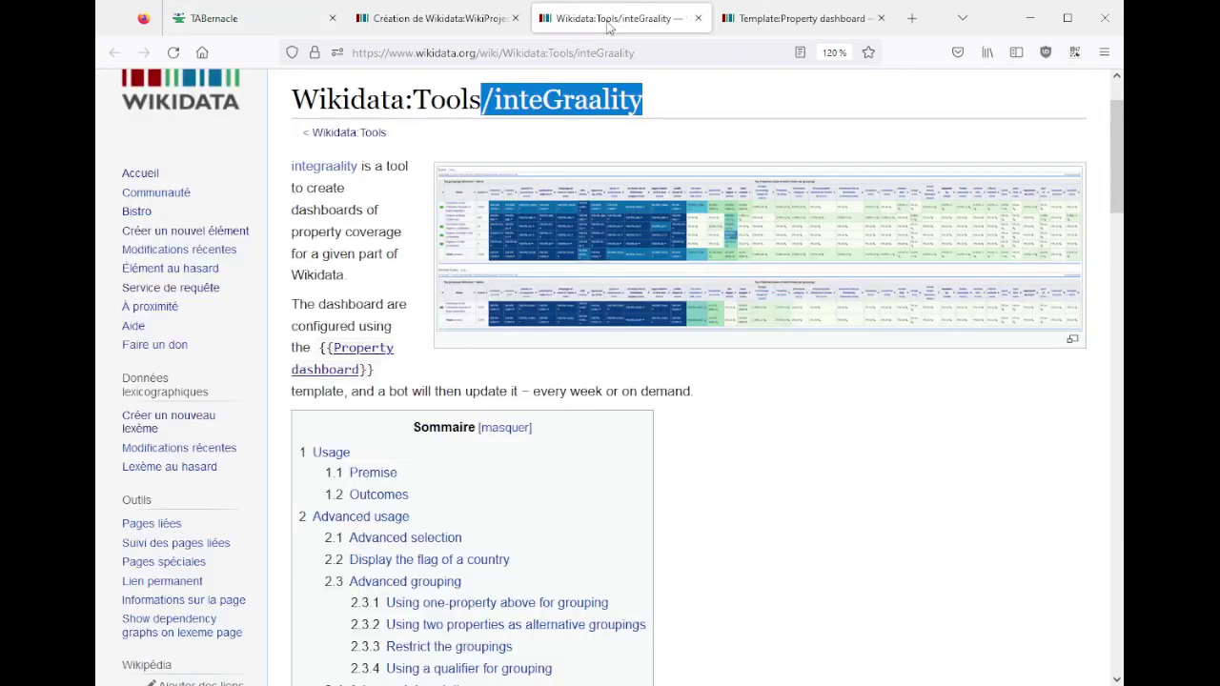
pyautogui.click(267, 19)
pyautogui.doubleClick(305, 271)
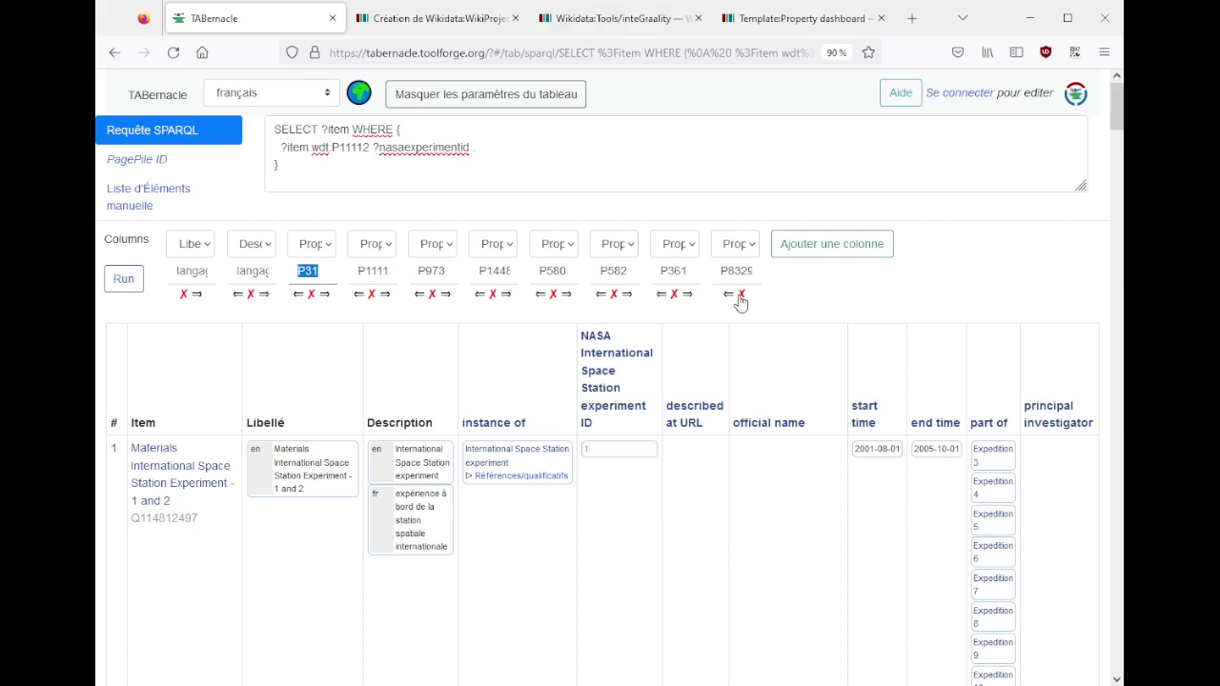
pyautogui.click(467, 21)
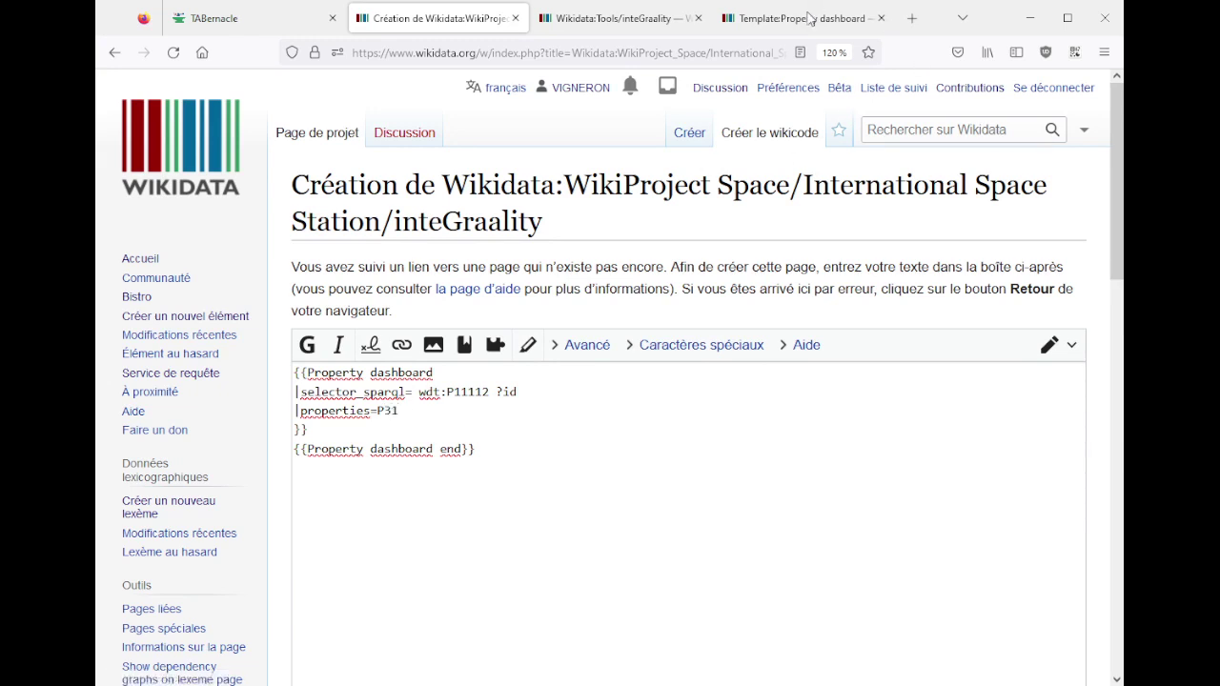
# - Copy Len,Lfr,Den,Dfr from the template example to the front of the properties list, separate it from P31 with a comma and remove Lfr
pyautogui.click(808, 19)
pyautogui.click(419, 490)
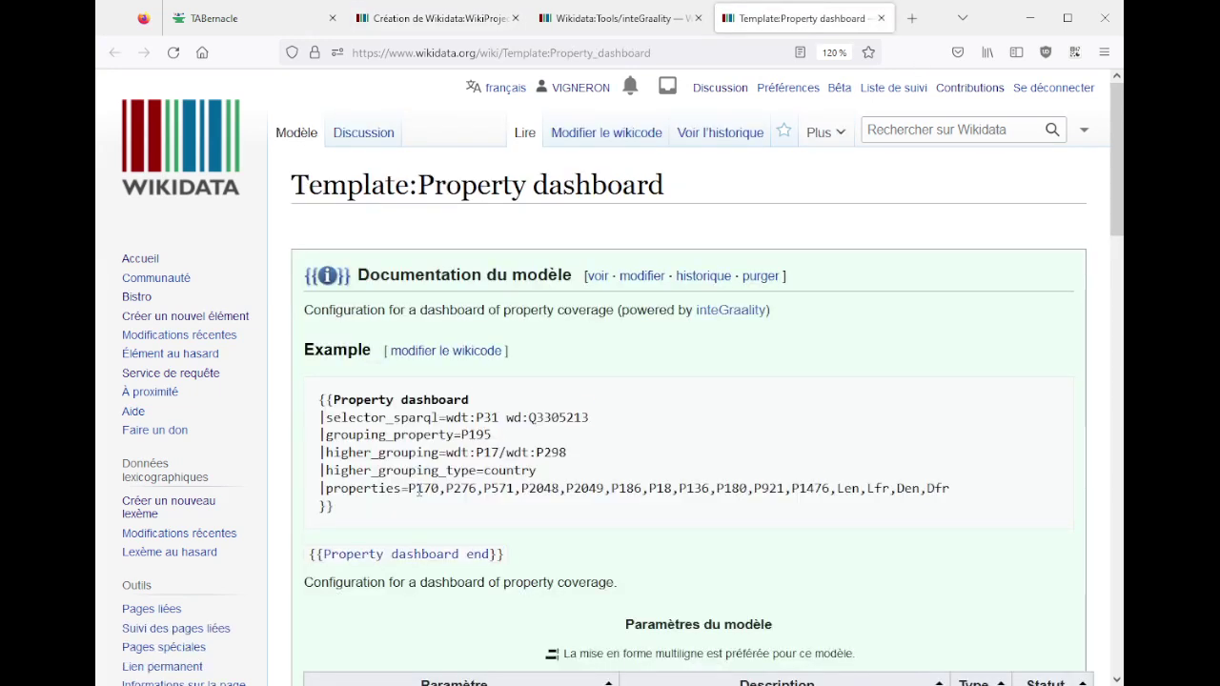
pyautogui.moveTo(417, 488); pyautogui.dragTo(940, 490)
pyautogui.hotkey('ctrl', 'c')
pyautogui.click(480, 19)
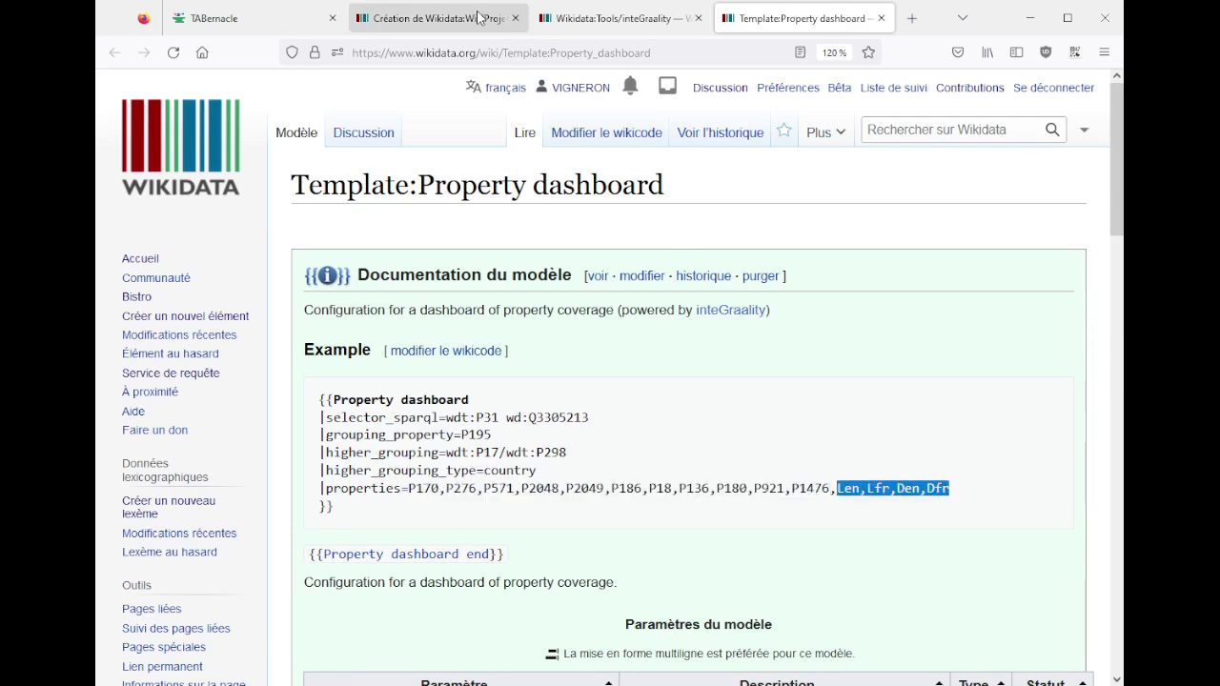
pyautogui.hotkey('ctrl', 'v')
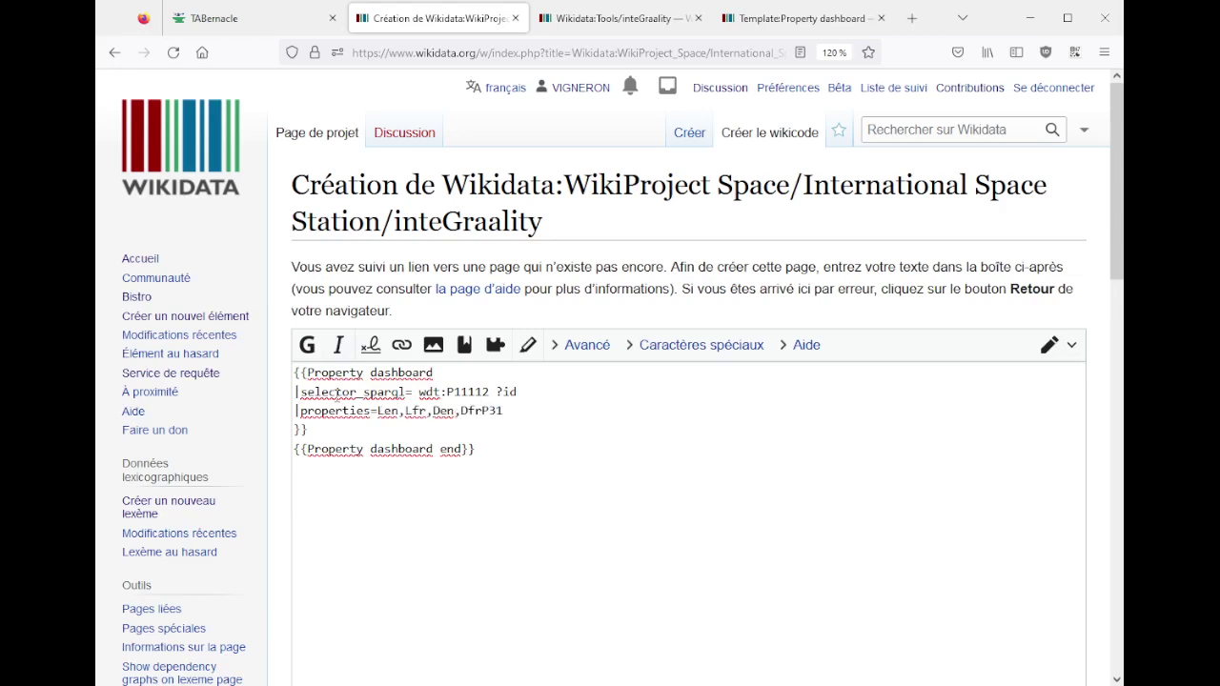
pyautogui.write(',')
pyautogui.moveTo(404, 411); pyautogui.dragTo(435, 410)
pyautogui.press('BackSpace')
# - Copy the experiment ID property P11112 from the TABernacle columns to the end of the properties list
pyautogui.hotkey('ctrl', 'shift', 'Tab')
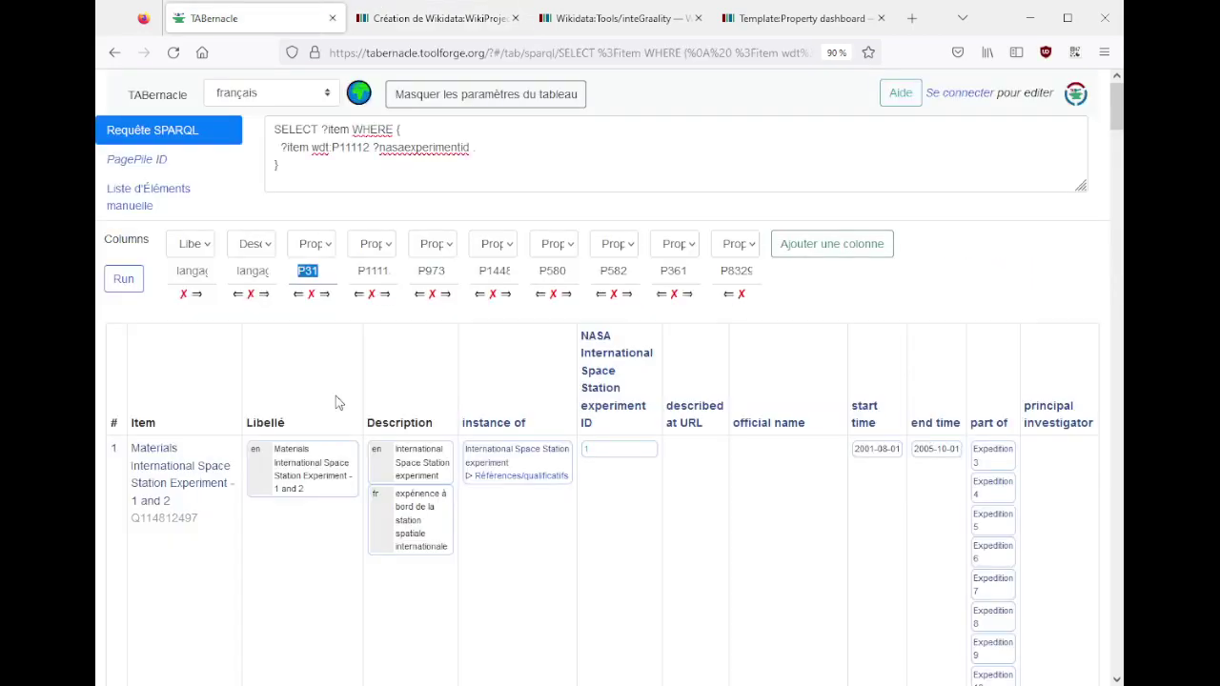
pyautogui.doubleClick(372, 272)
pyautogui.hotkey('ctrl', 'c')
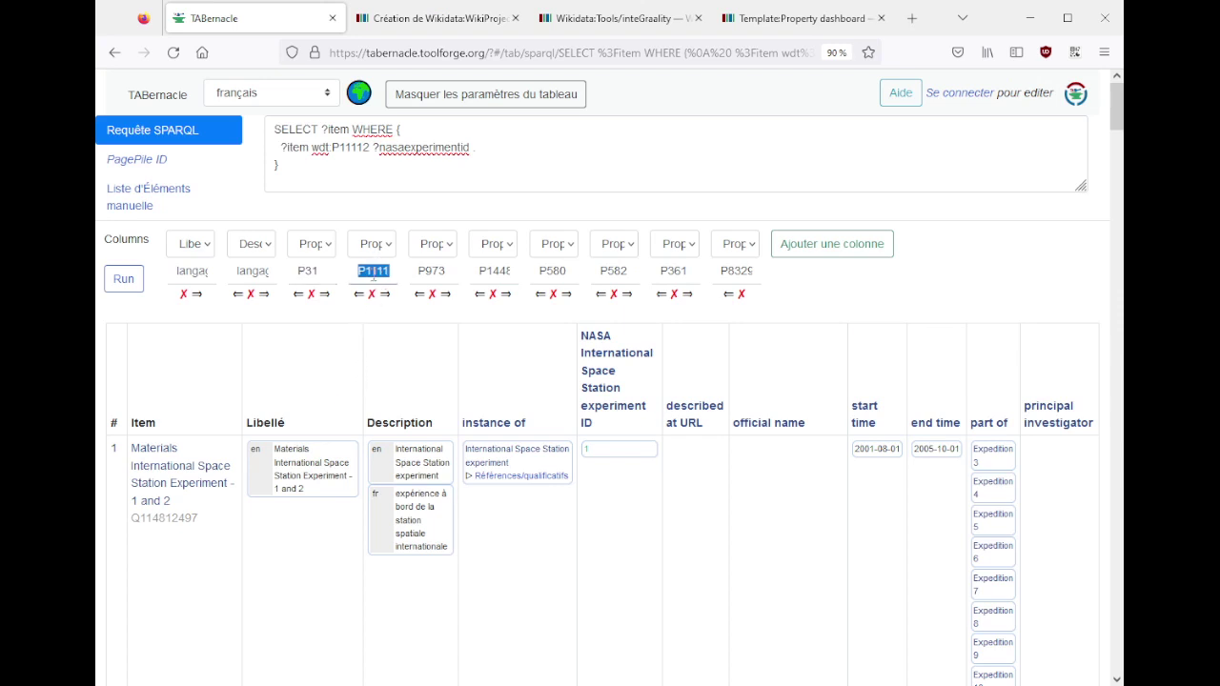
pyautogui.hotkey('ctrl', 'Tab')
pyautogui.hotkey('ctrl', 'v')
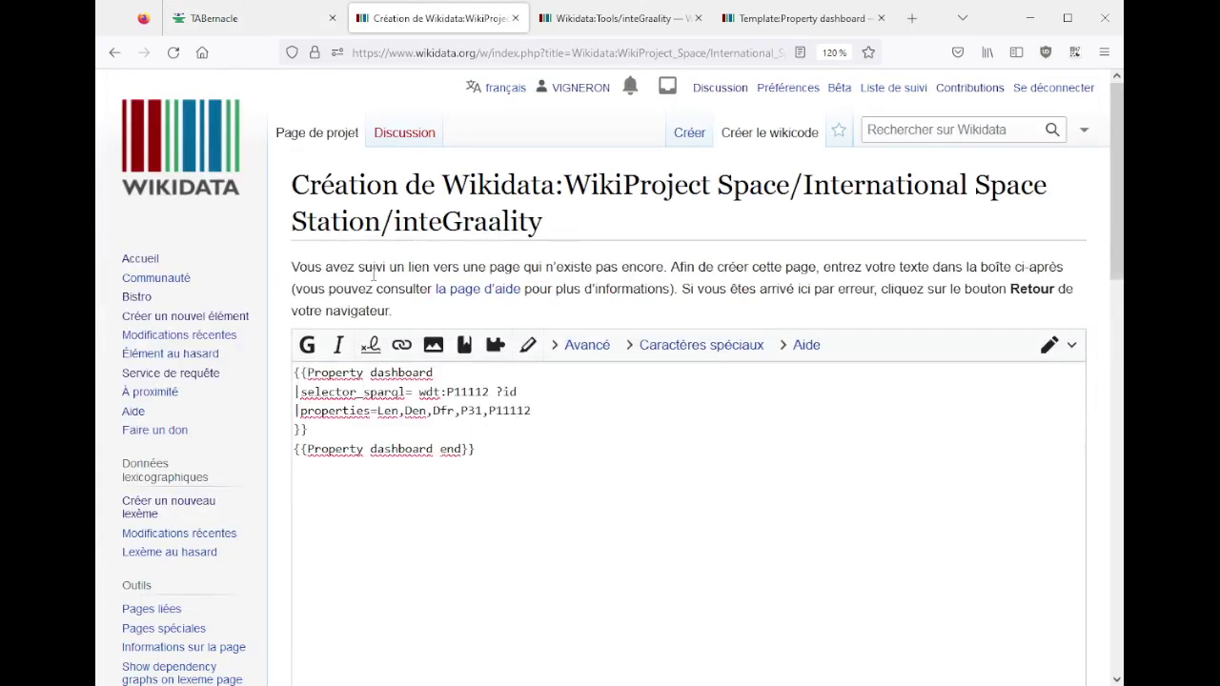
# - Copy the described at URL property P973 from the TABernacle columns to the end of the properties list
pyautogui.hotkey('ctrl', 'shift', 'Tab')
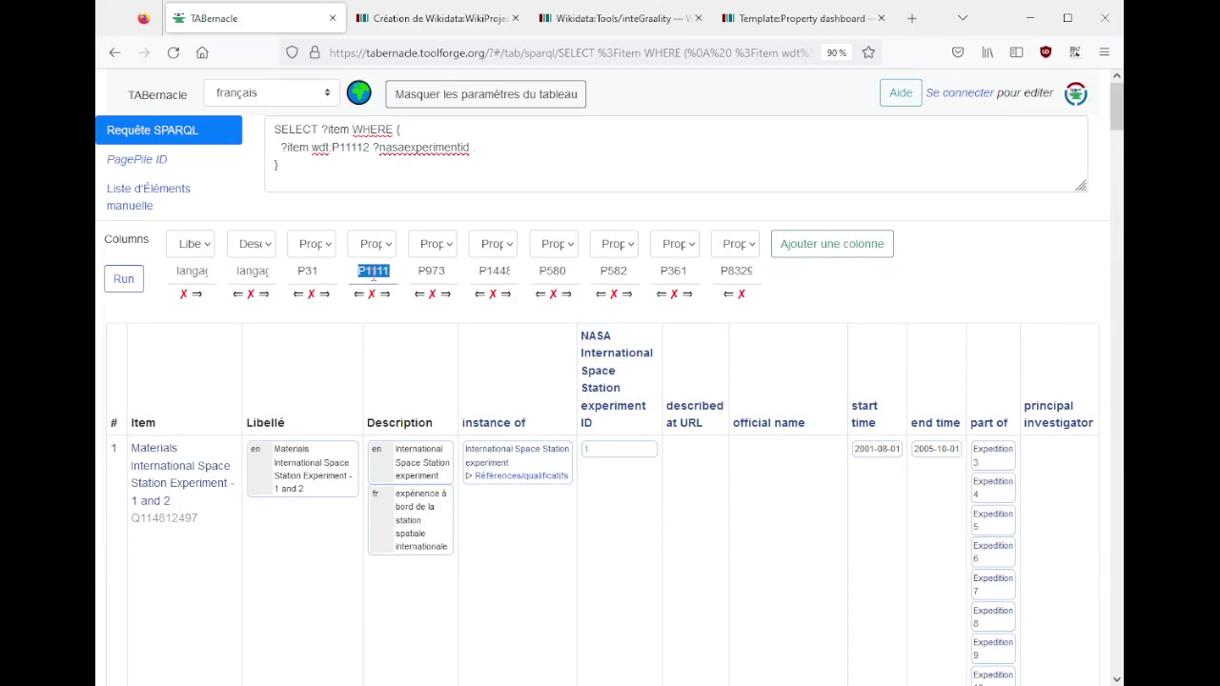
pyautogui.doubleClick(428, 271)
pyautogui.hotkey('ctrl', 'c')
pyautogui.hotkey('ctrl', 'Tab')
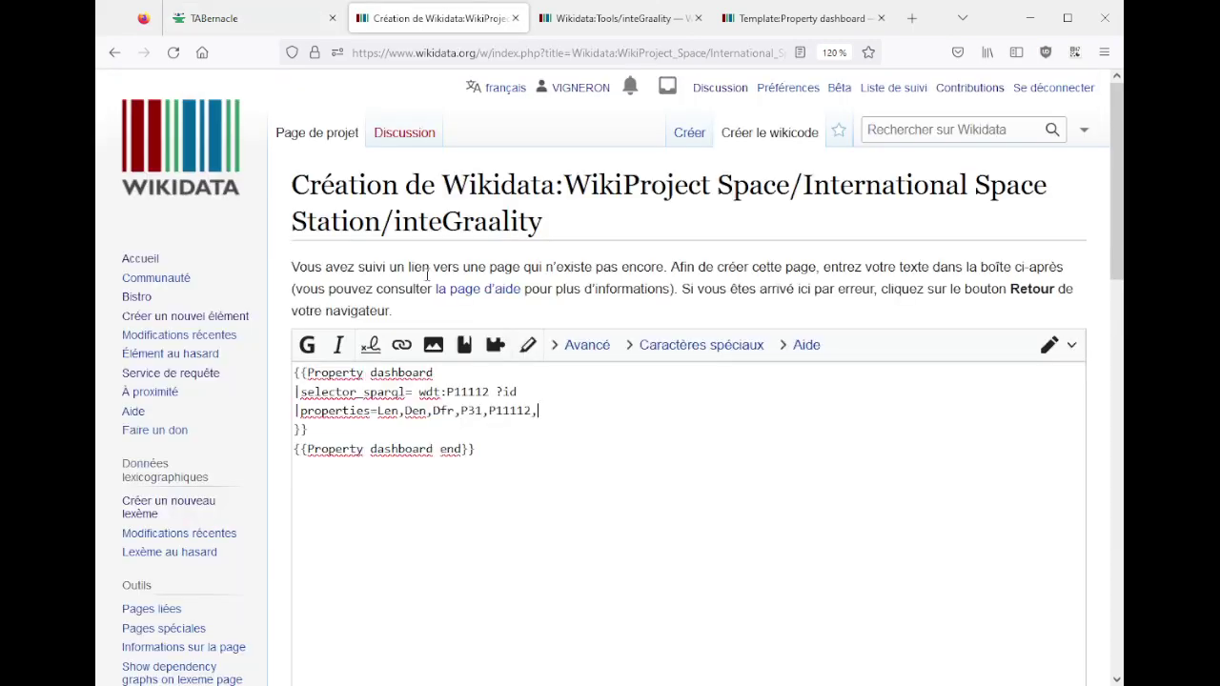
pyautogui.write(',')
pyautogui.hotkey('ctrl', 'v')
# - Remove P11112 from the properties list in the dashboard wikicode
pyautogui.hotkey('ctrl', 'shift', 'Tab')
pyautogui.hotkey('ctrl', 'Tab')
pyautogui.hotkey('ctrl', 'Left')
pyautogui.hotkey('ctrl', 'shift', 'Left')
pyautogui.press('BackSpace')
pyautogui.hotkey('ctrl', 'Tab')
pyautogui.hotkey('ctrl', 'shift', 'Tab')
# - Copy the official name property P1448 from the TABernacle columns to the end of the properties list
pyautogui.hotkey('ctrl', 'shift', 'Tab')
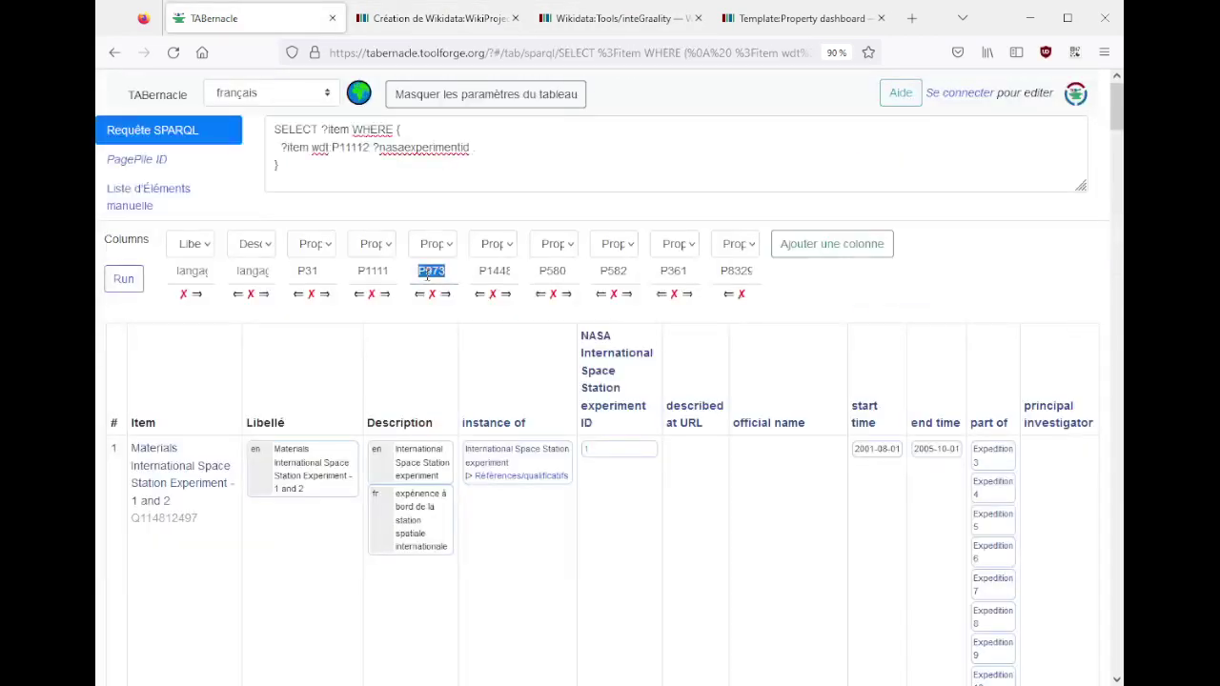
pyautogui.doubleClick(484, 273)
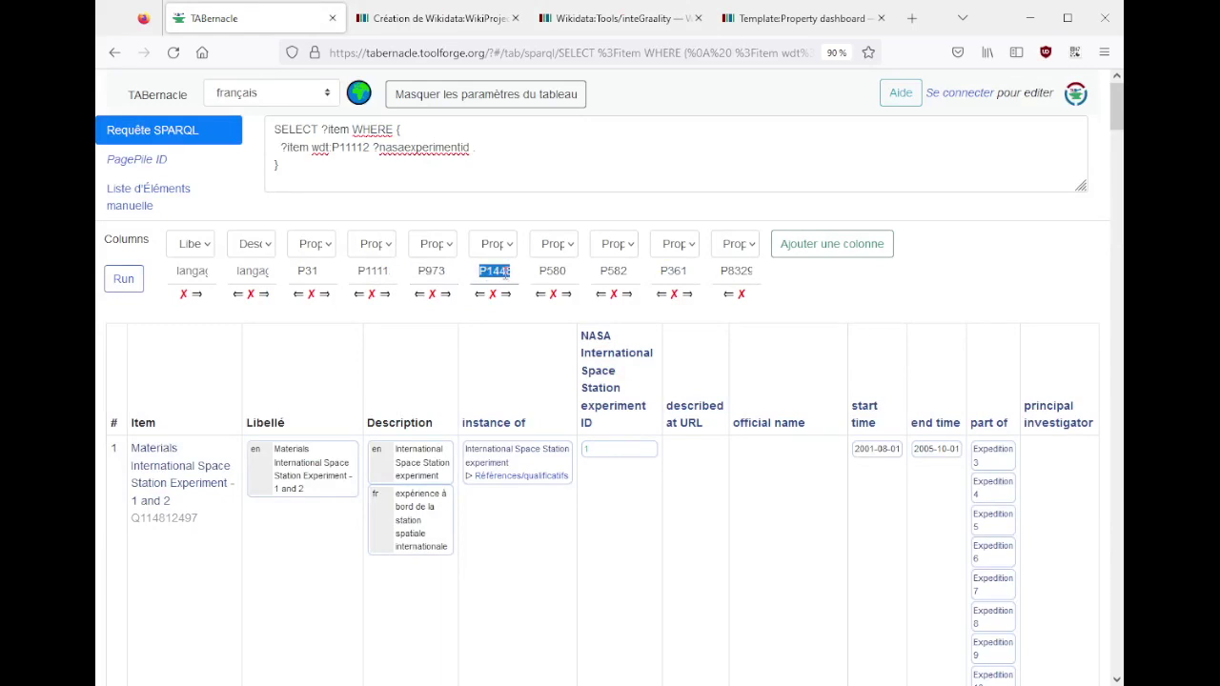
pyautogui.hotkey('ctrl', 'c')
pyautogui.hotkey('ctrl', 'Tab')
pyautogui.write(',')
pyautogui.hotkey('ctrl', 'v')
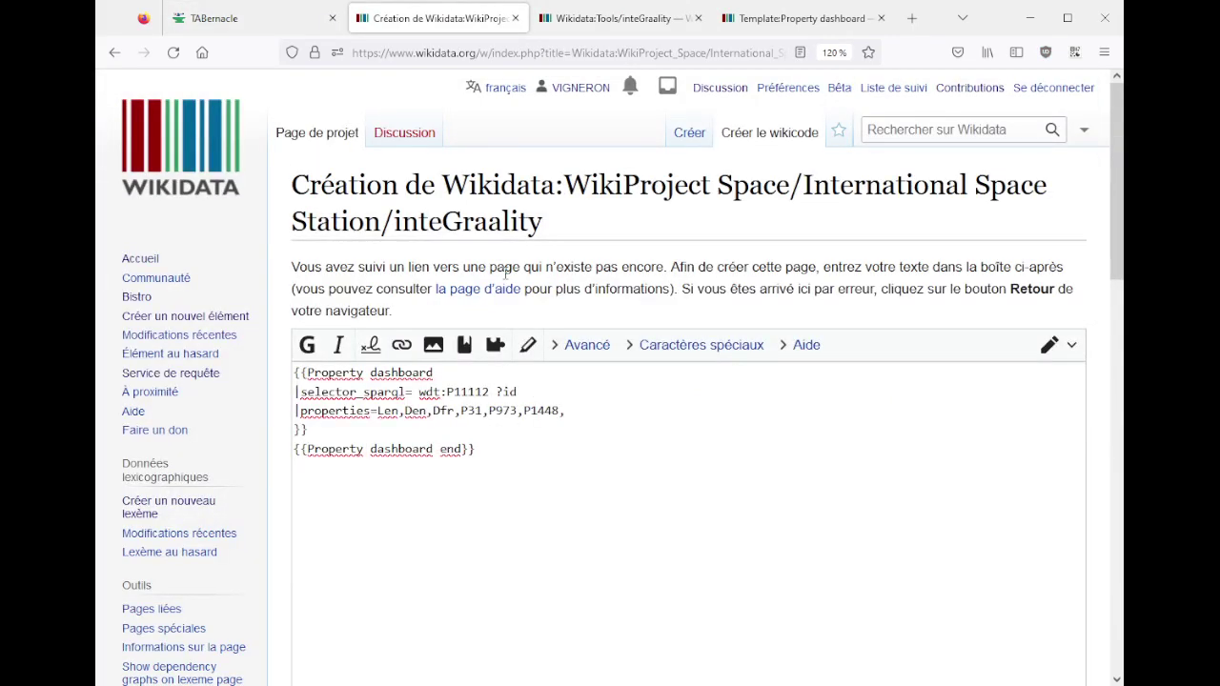
# - Copy the start time property P580 from the TABernacle columns to the end of the properties list
pyautogui.hotkey('ctrl', 'shift', 'Tab')
pyautogui.doubleClick(547, 271)
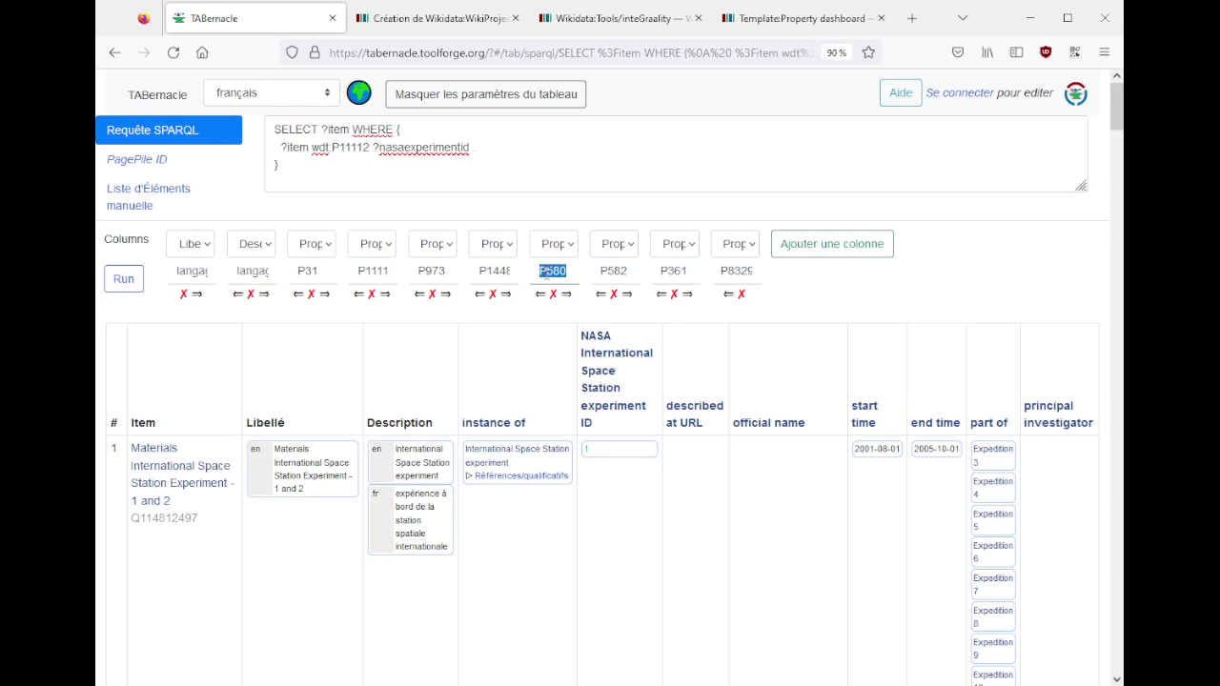
pyautogui.hotkey('ctrl', 'c')
pyautogui.hotkey('ctrl', 'Tab')
pyautogui.write(',')
pyautogui.hotkey('ctrl', 'v')
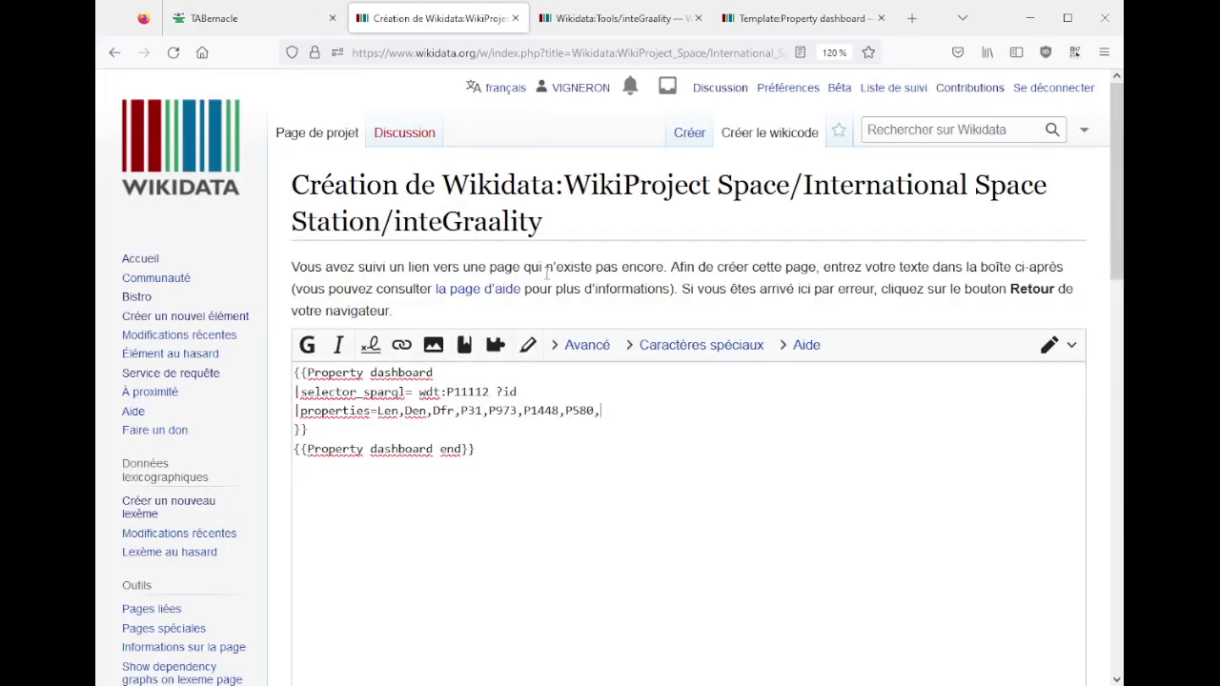
# - Copy the end time property P582 from the TABernacle columns to the end of the properties list
pyautogui.hotkey('ctrl', 'shift', 'Tab')
pyautogui.doubleClick(614, 271)
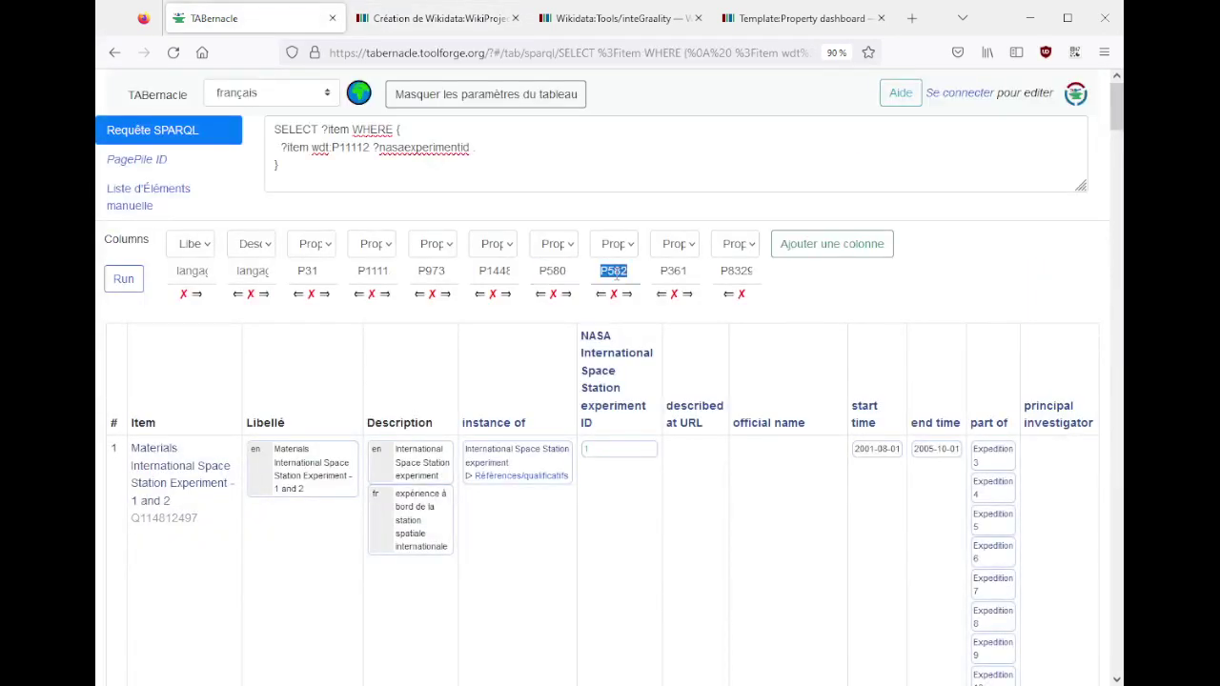
pyautogui.hotkey('ctrl', 'c')
pyautogui.hotkey('ctrl', 'Tab')
pyautogui.write(',')
pyautogui.hotkey('ctrl', 'v')
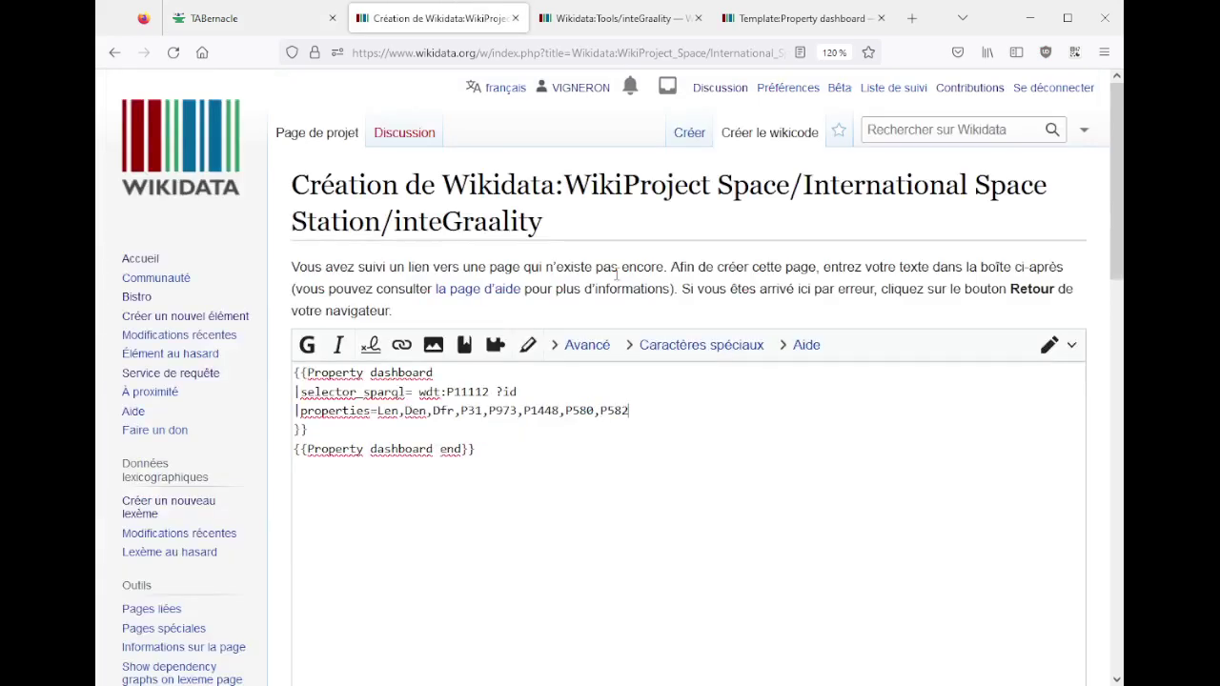
# - Copy the part of property P361 from the TABernacle columns to the end of the properties list
pyautogui.hotkey('ctrl', 'shift', 'Tab')
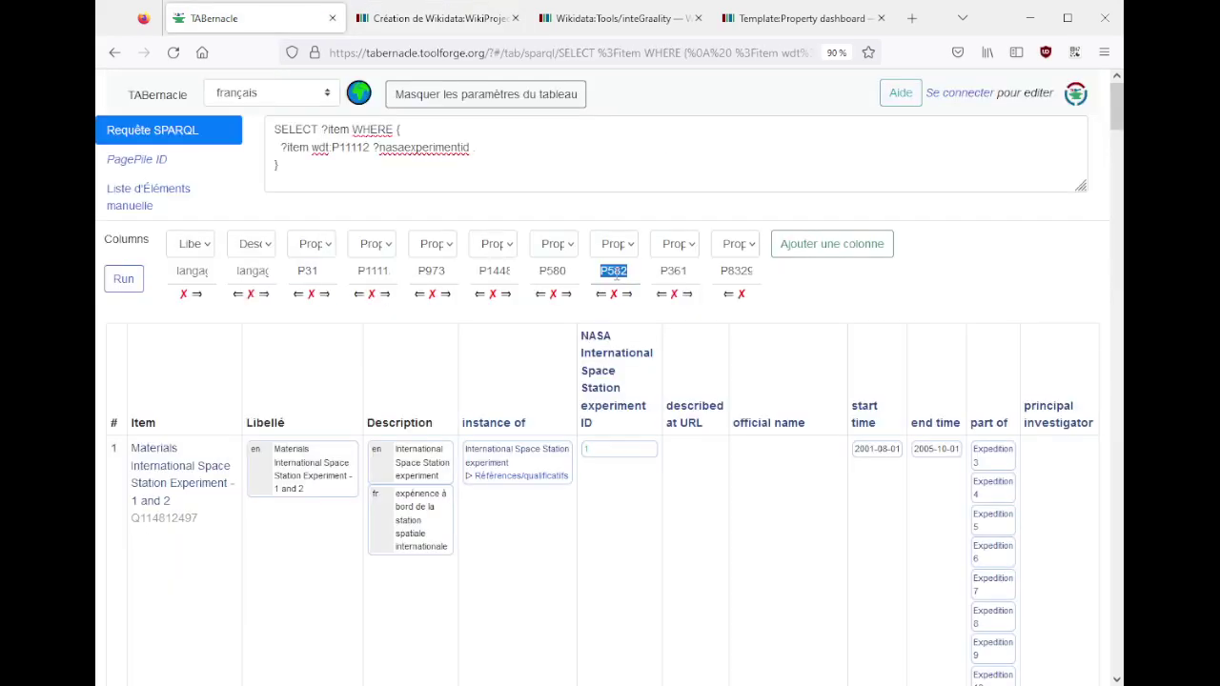
pyautogui.doubleClick(674, 270)
pyautogui.hotkey('ctrl', 'c')
pyautogui.hotkey('ctrl', 'Tab')
pyautogui.write(',')
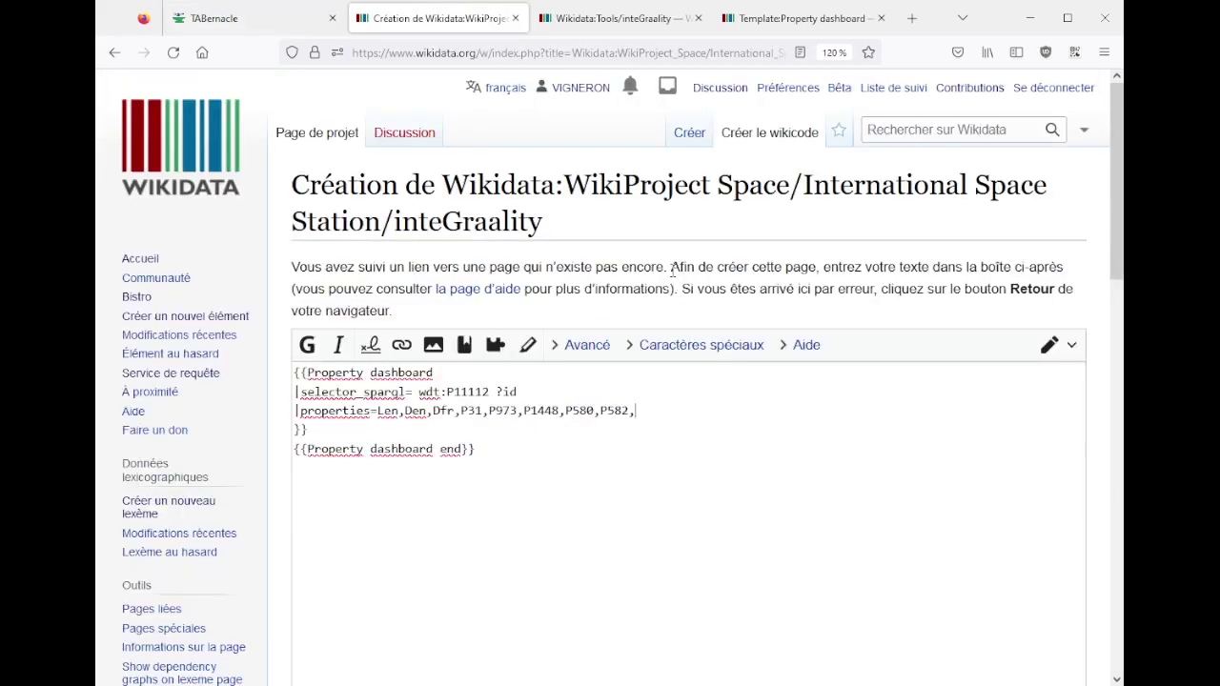
pyautogui.hotkey('ctrl', 'v')
# - Copy the principal investigator property P8329 from the TABernacle columns to the end of the properties list
pyautogui.hotkey('ctrl', 'shift', 'Tab')
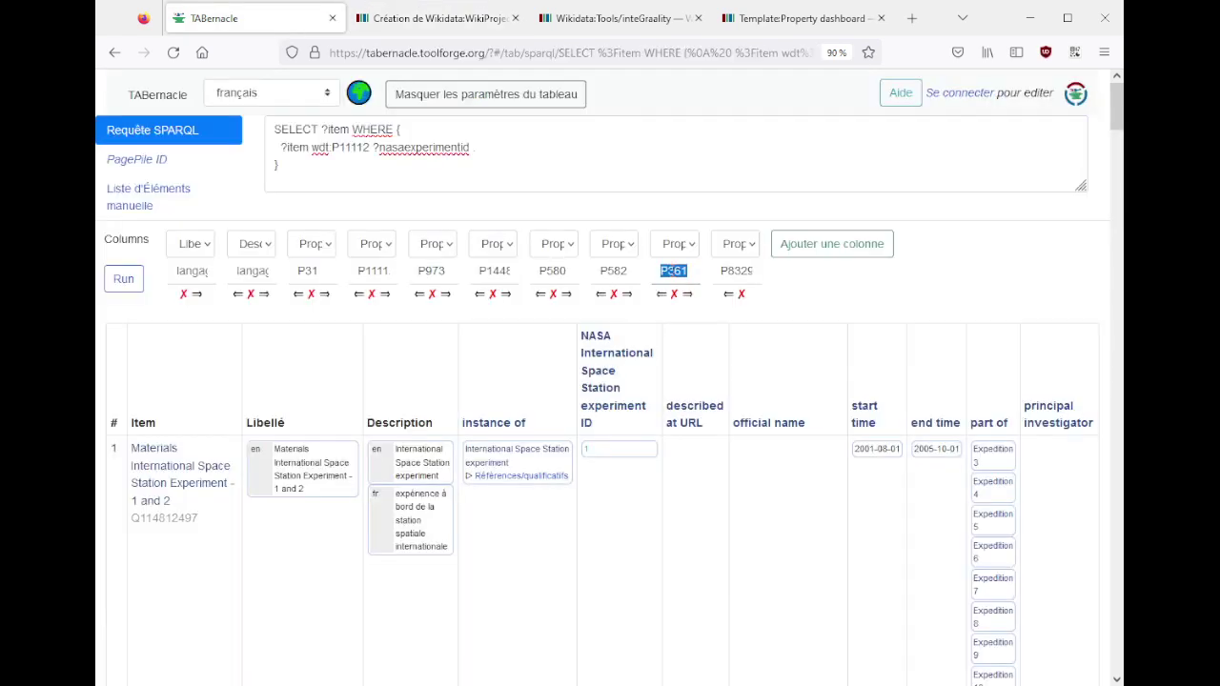
pyautogui.doubleClick(736, 271)
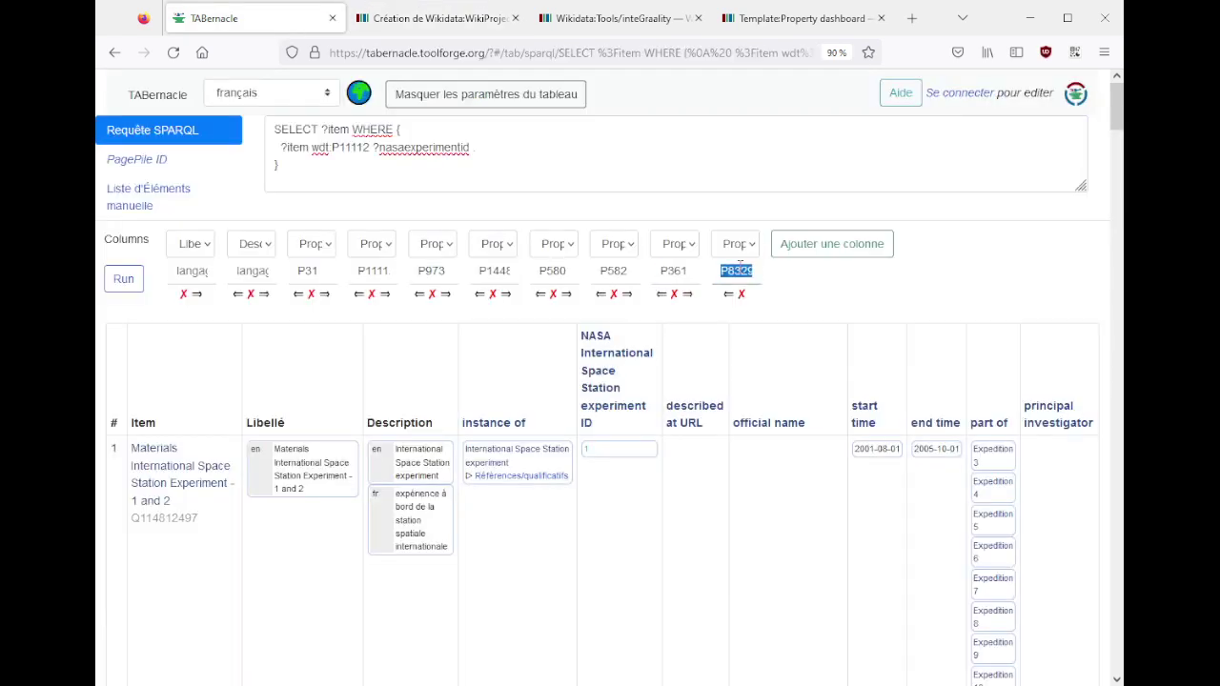
pyautogui.hotkey('ctrl', 'c')
pyautogui.hotkey('ctrl', 'Tab')
pyautogui.write(',')
pyautogui.hotkey('ctrl', 'v')
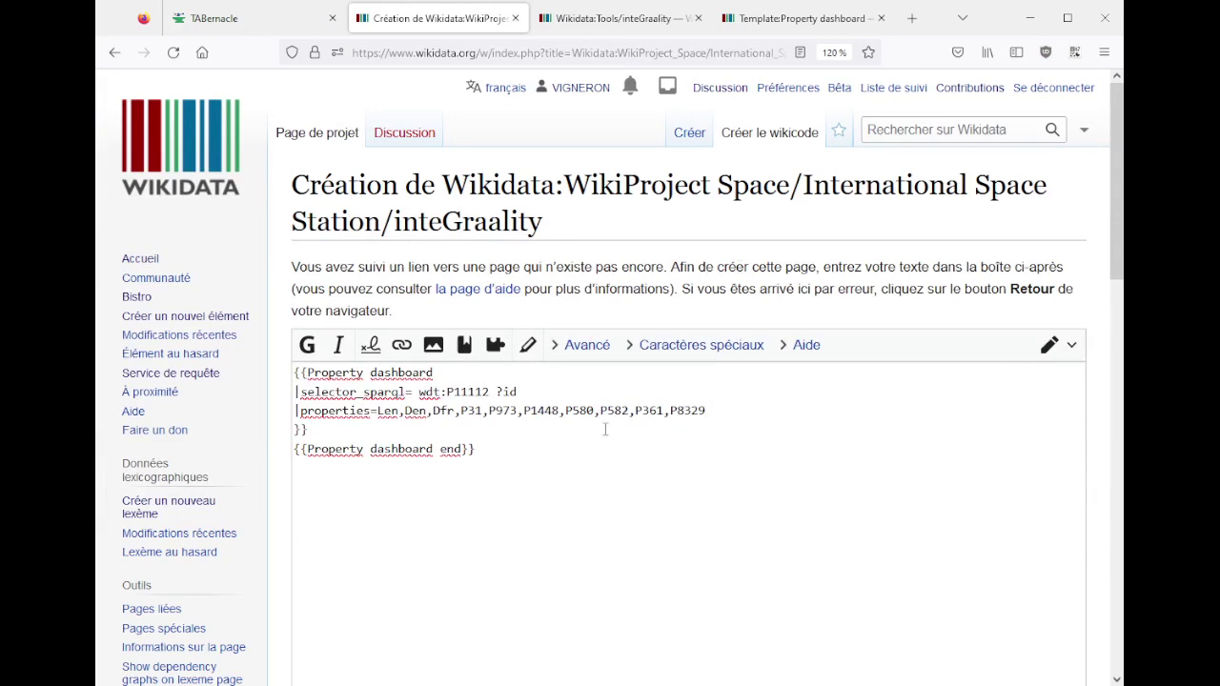
# - Publish the new inteGraality subpage with the edit summary "draft test"
pyautogui.scroll(-5, 604, 428)
pyautogui.click(599, 391)
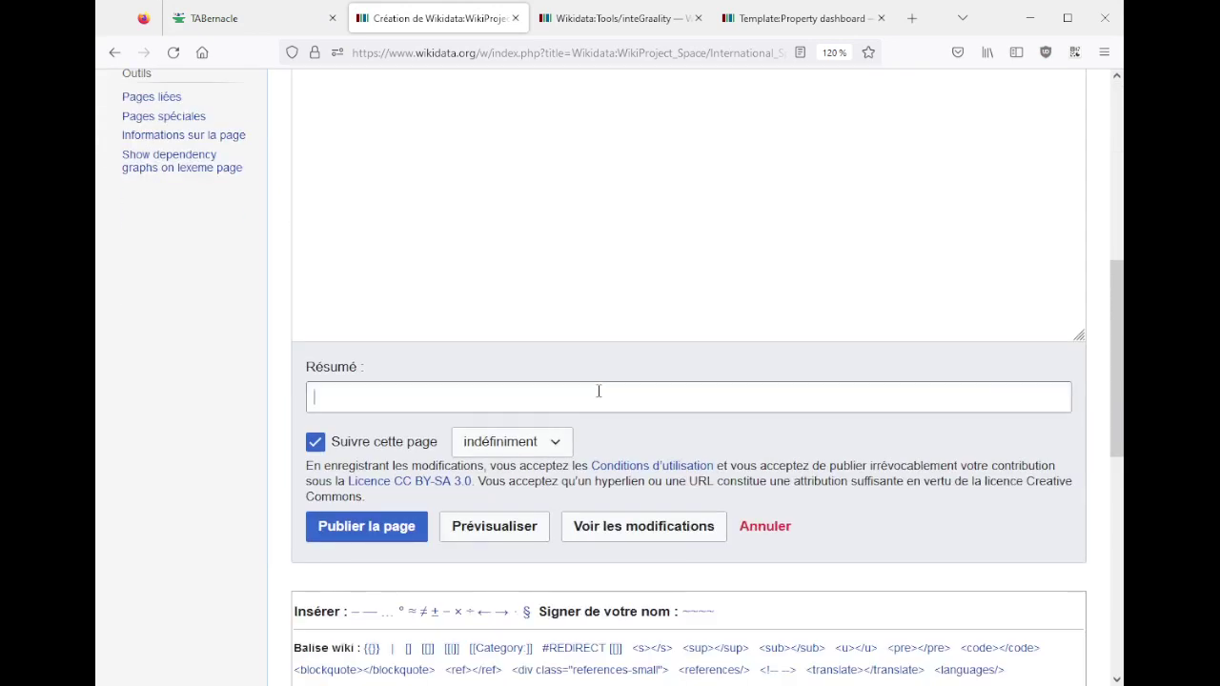
pyautogui.write('draft test')
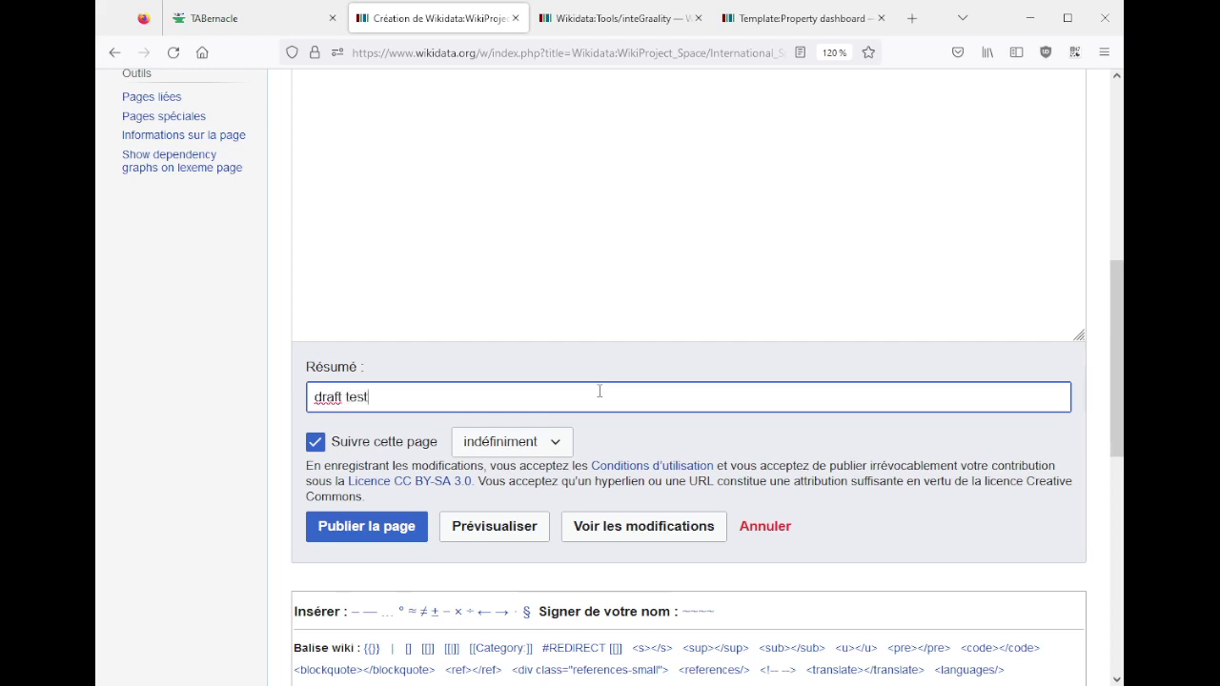
pyautogui.press('Return')
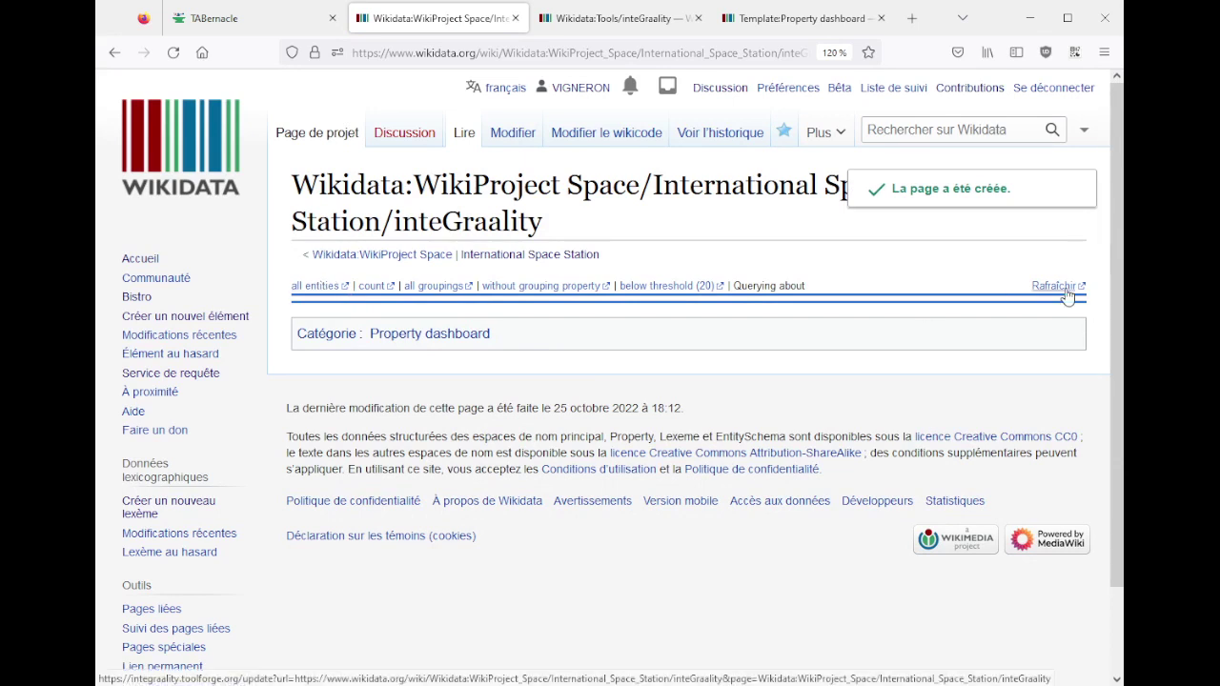
# - Open the dashboard's all entities query in Wikidata Query Service, run it and look over the results
pyautogui.middleClick(315, 286)
pyautogui.click(543, 20)
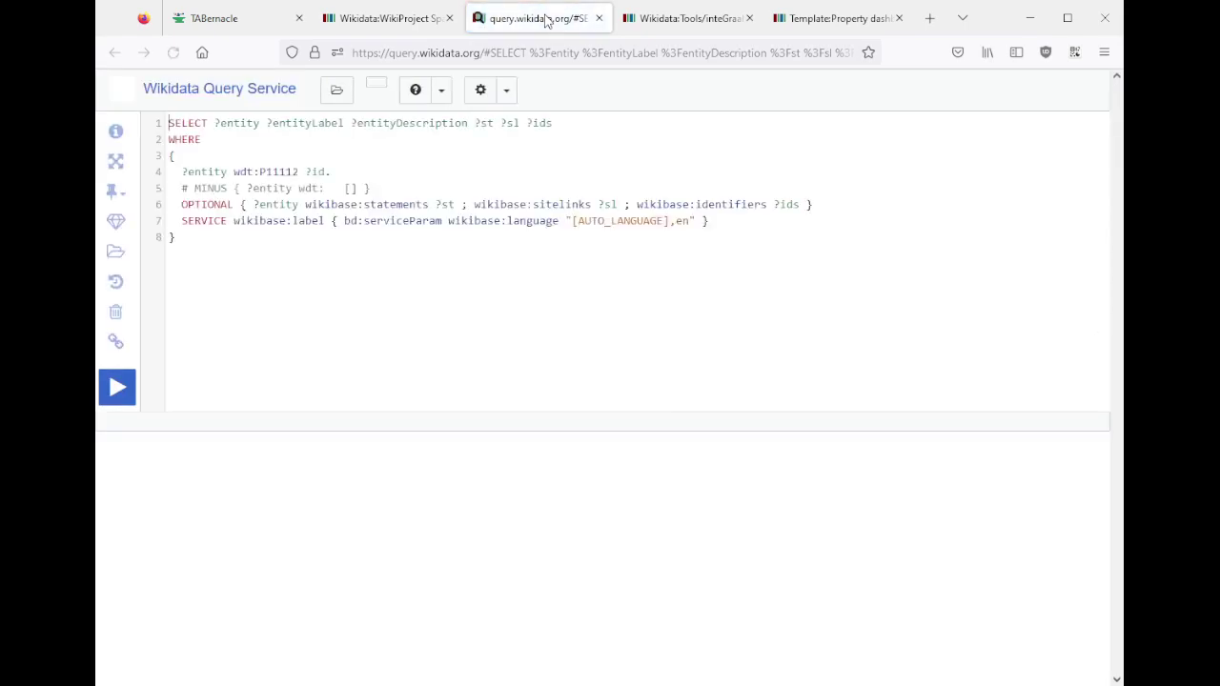
pyautogui.click(124, 391)
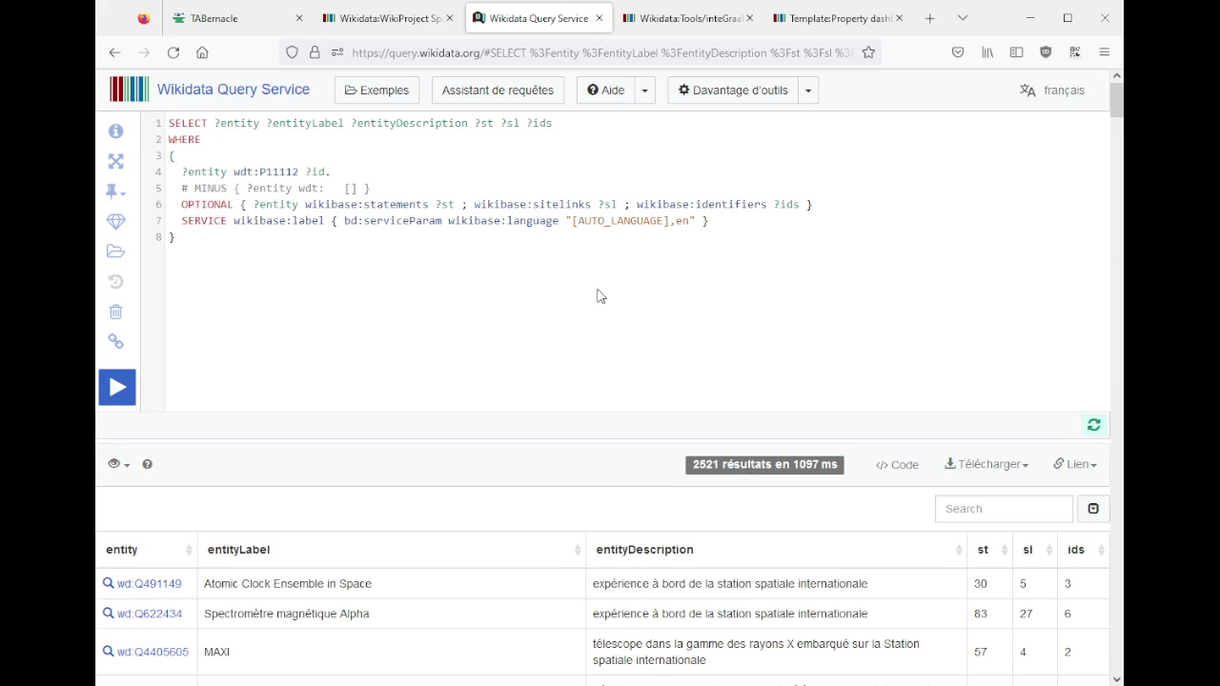
pyautogui.scroll(-3, 597, 294)
pyautogui.scroll(3, 759, 422)
# - Sort the query results by statement count, first descending and then ascending, to compare the most and least described experiments
pyautogui.moveTo(393, 205); pyautogui.dragTo(433, 207)
pyautogui.click(571, 203)
pyautogui.scroll(-6, 695, 335)
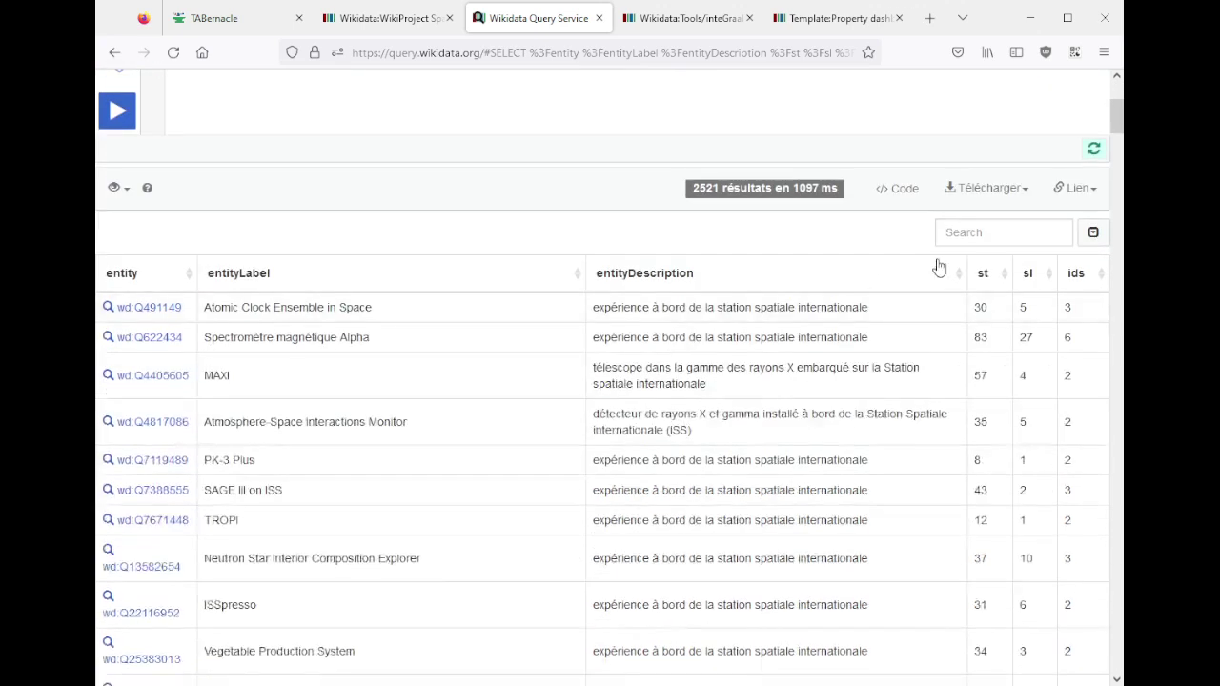
pyautogui.click(988, 274)
pyautogui.doubleClick(980, 315)
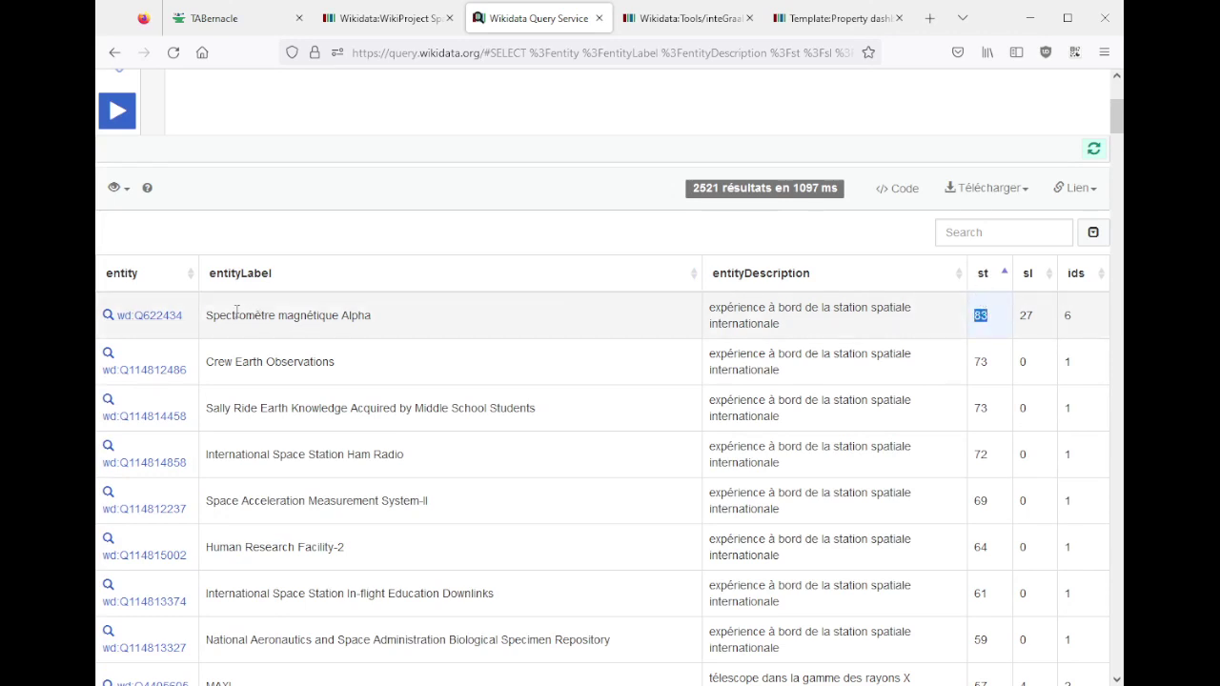
pyautogui.click(991, 276)
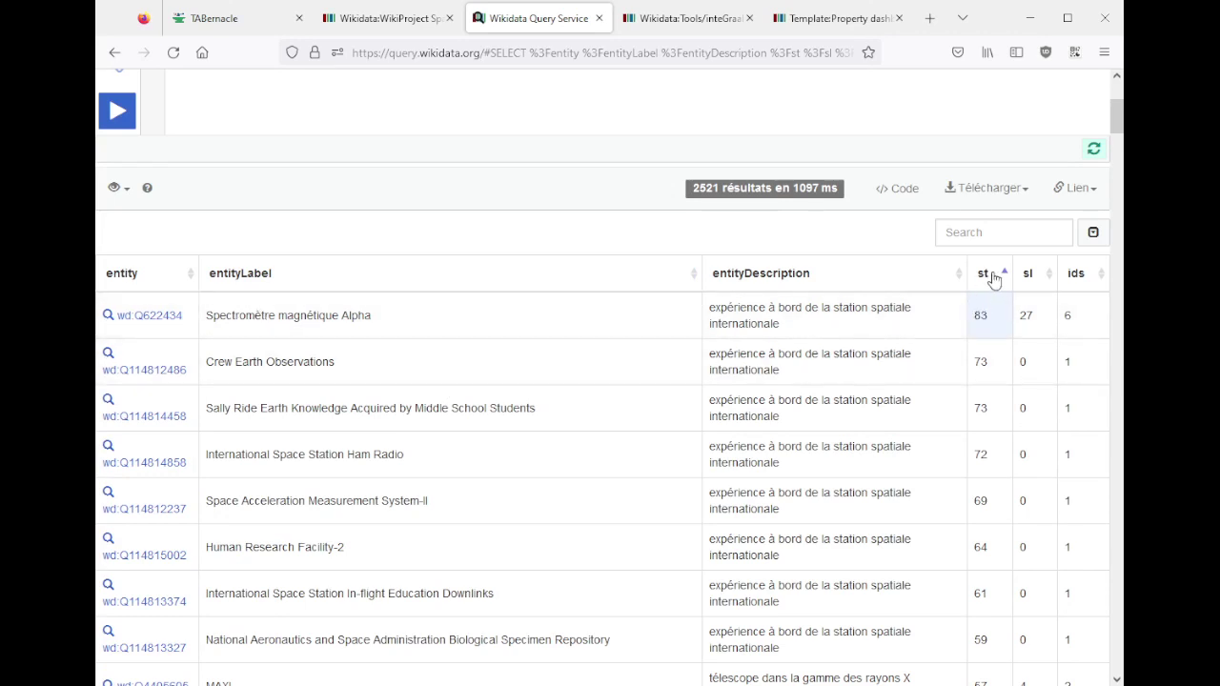
pyautogui.doubleClick(979, 315)
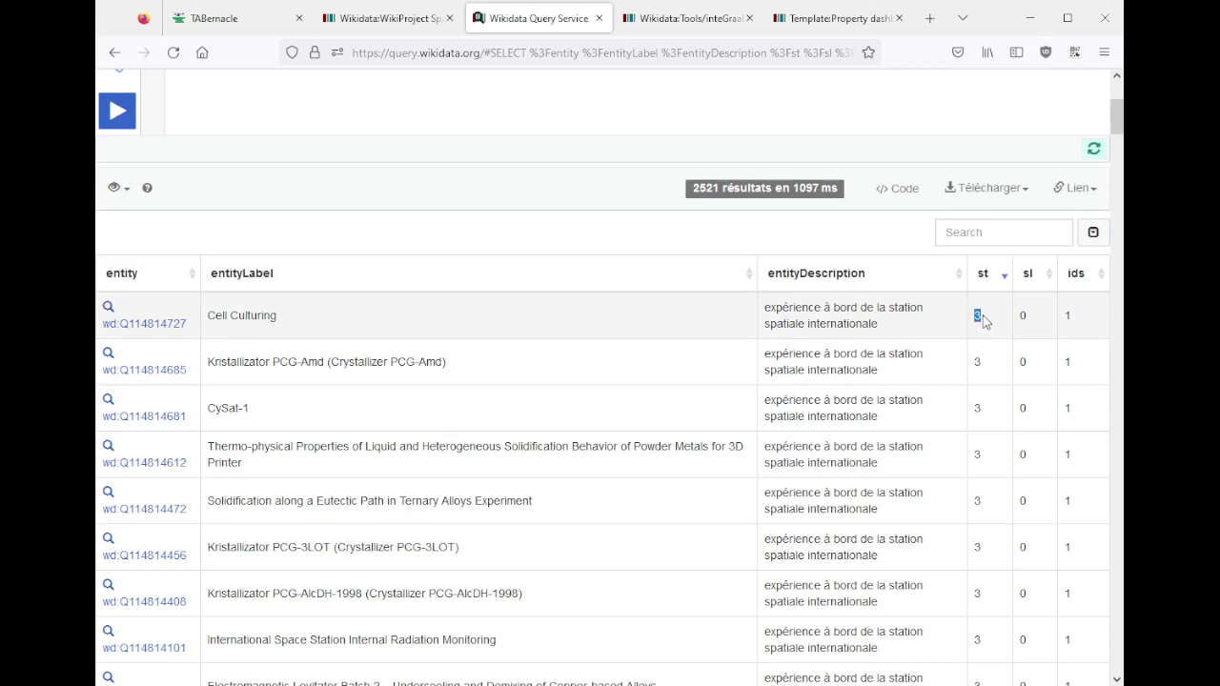
# - Open the Cell Culturing item from the query results in a separate page and review its statements
pyautogui.middleClick(158, 328)
pyautogui.click(618, 27)
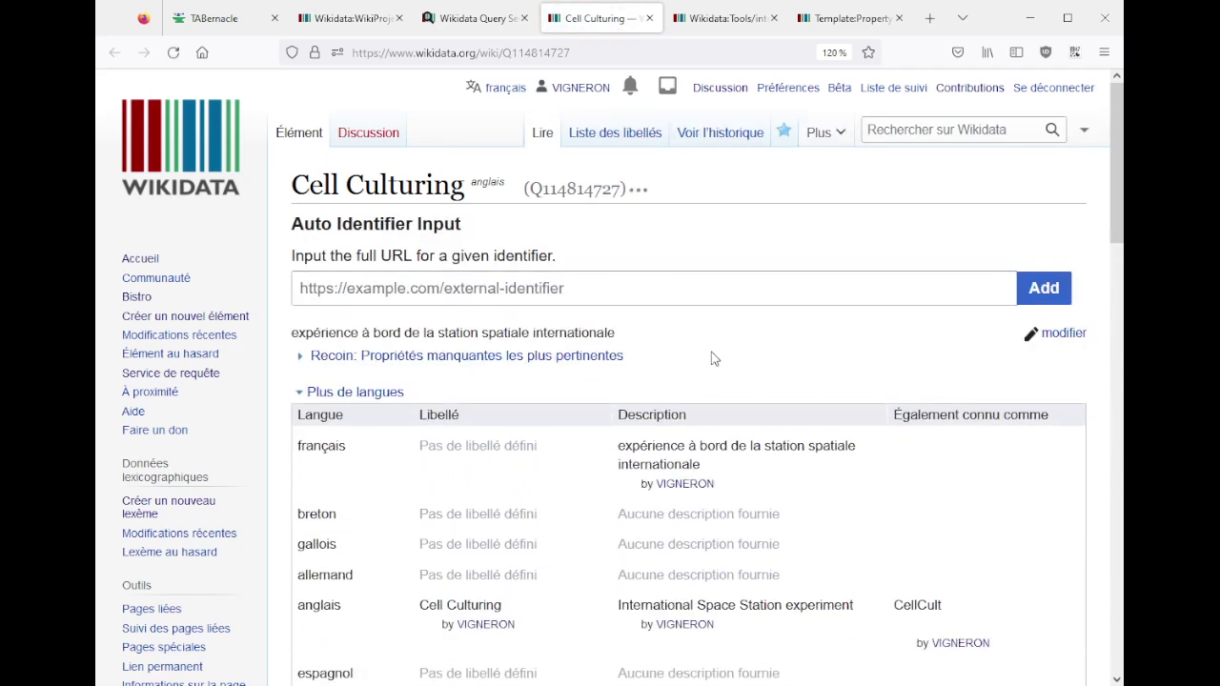
pyautogui.scroll(-5, 666, 389)
pyautogui.scroll(-5, 663, 387)
pyautogui.scroll(3, 661, 381)
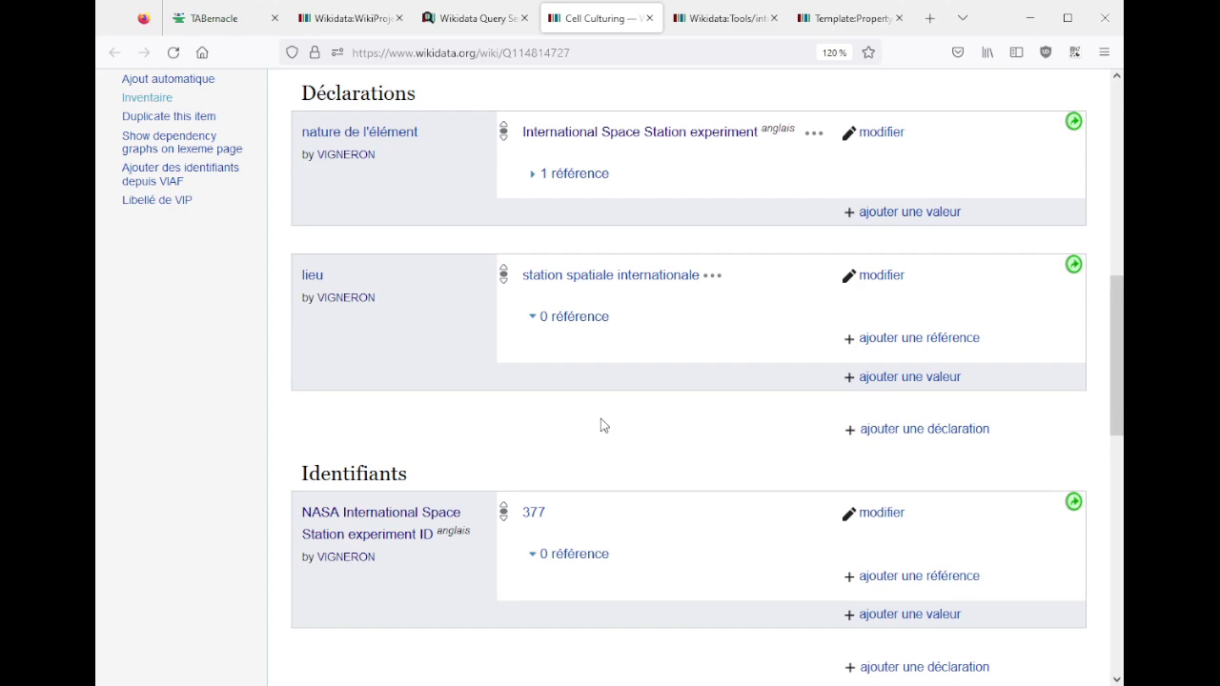
# - Open the International Space Station experiment class item and start its French label with "expérience sur l'"
pyautogui.scroll(1, 600, 425)
pyautogui.click(660, 218)
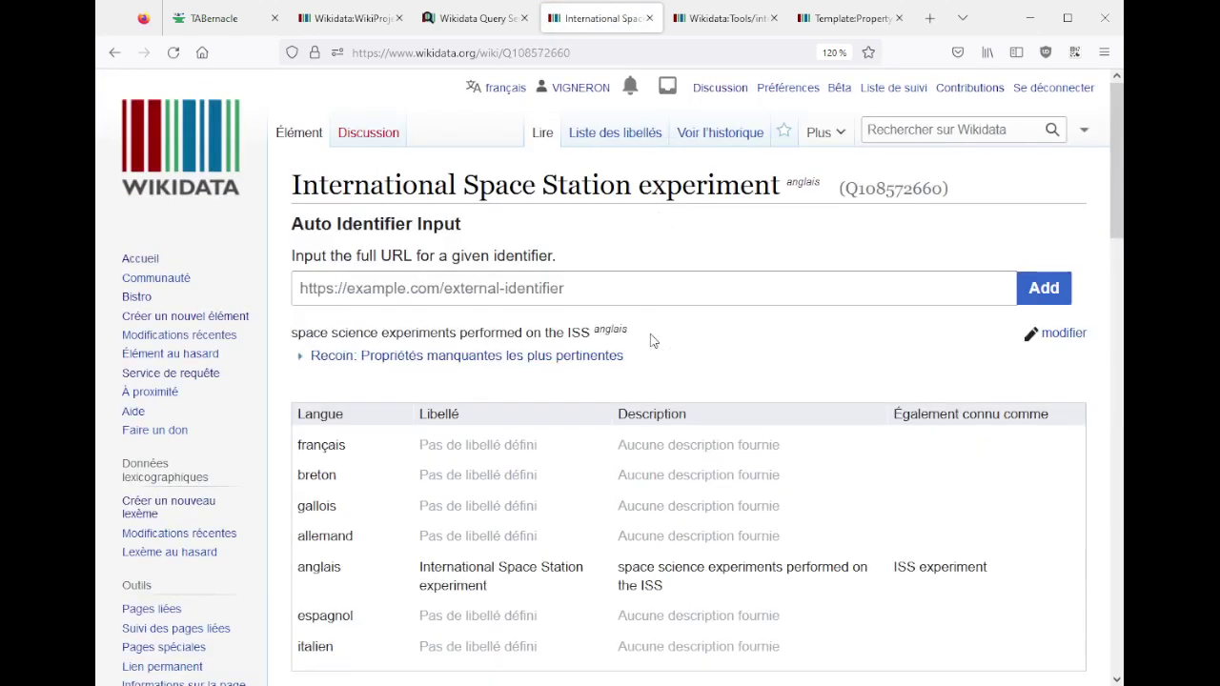
pyautogui.scroll(-5, 653, 340)
pyautogui.scroll(4, 653, 340)
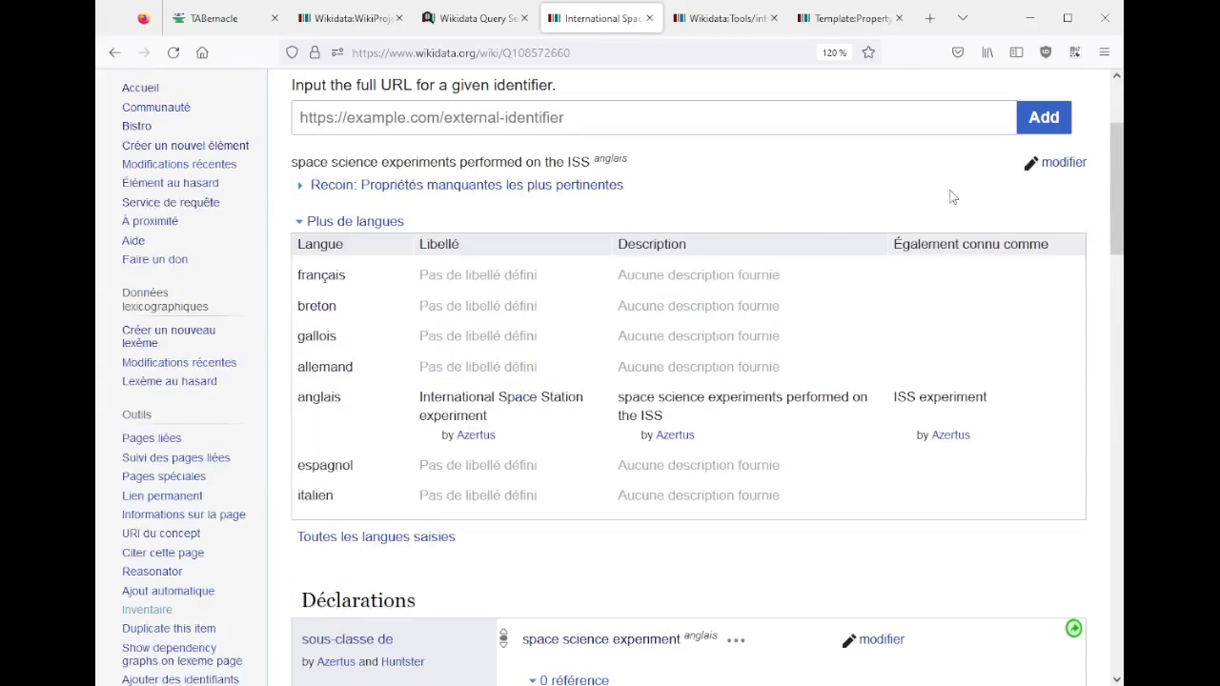
pyautogui.click(1060, 162)
pyautogui.click(522, 274)
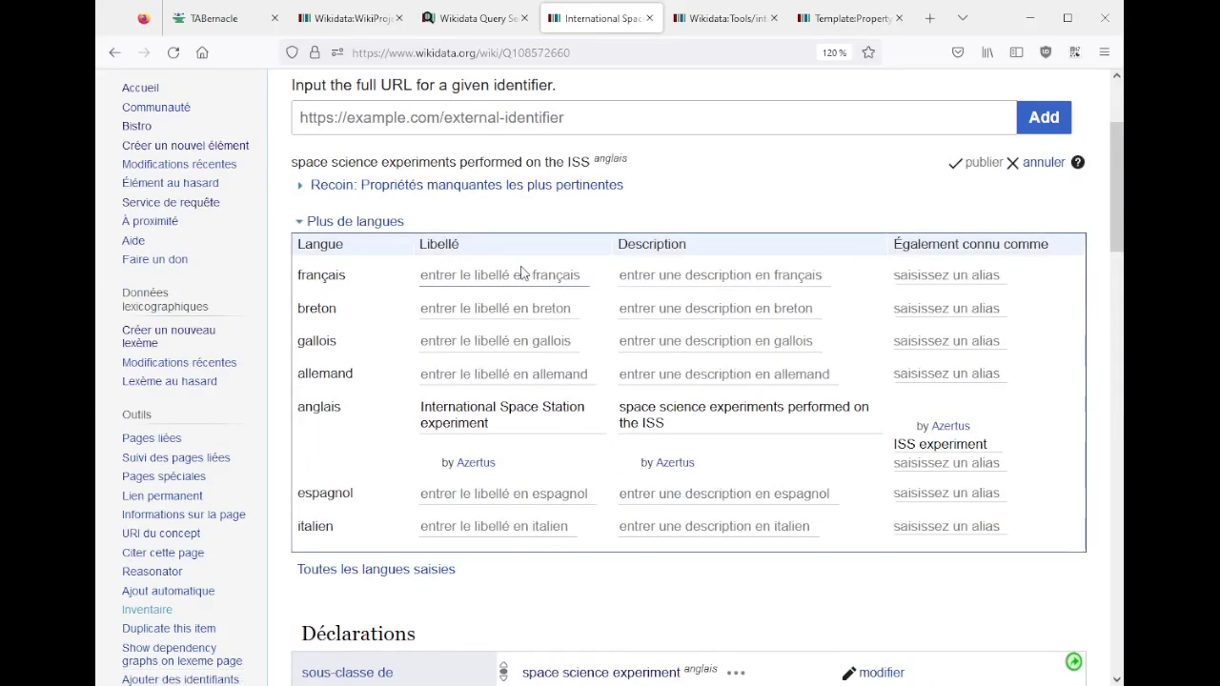
pyautogui.write('expérienc')
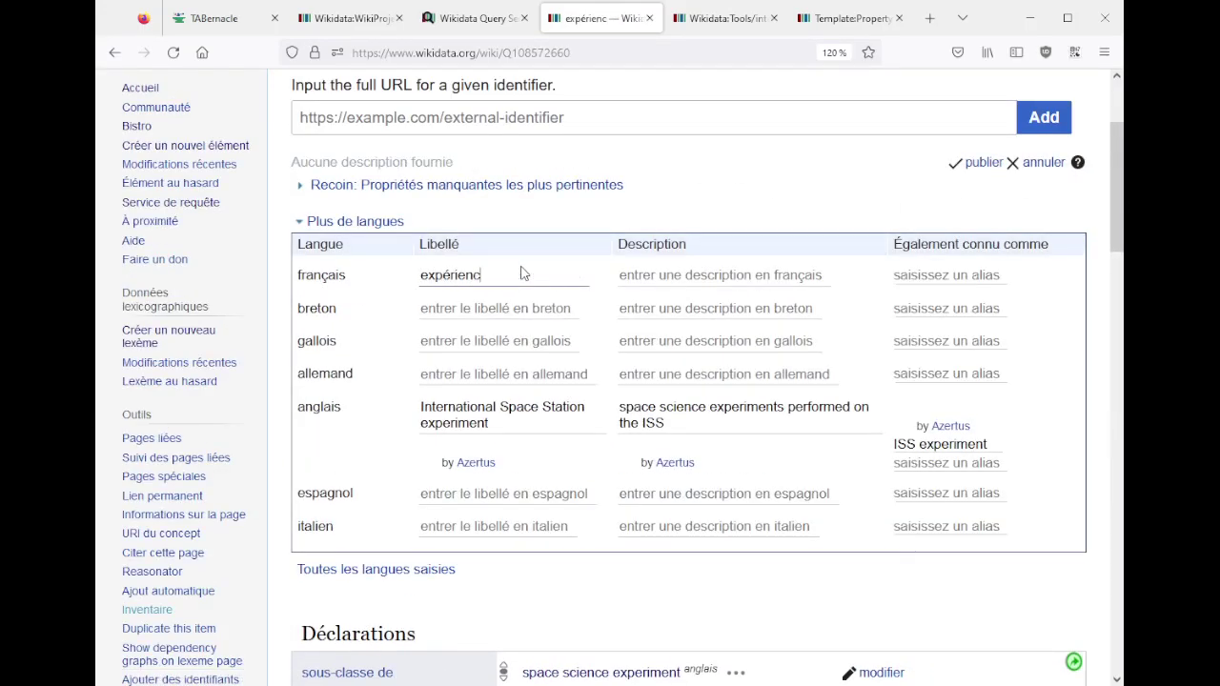
pyautogui.write("e sur l'")
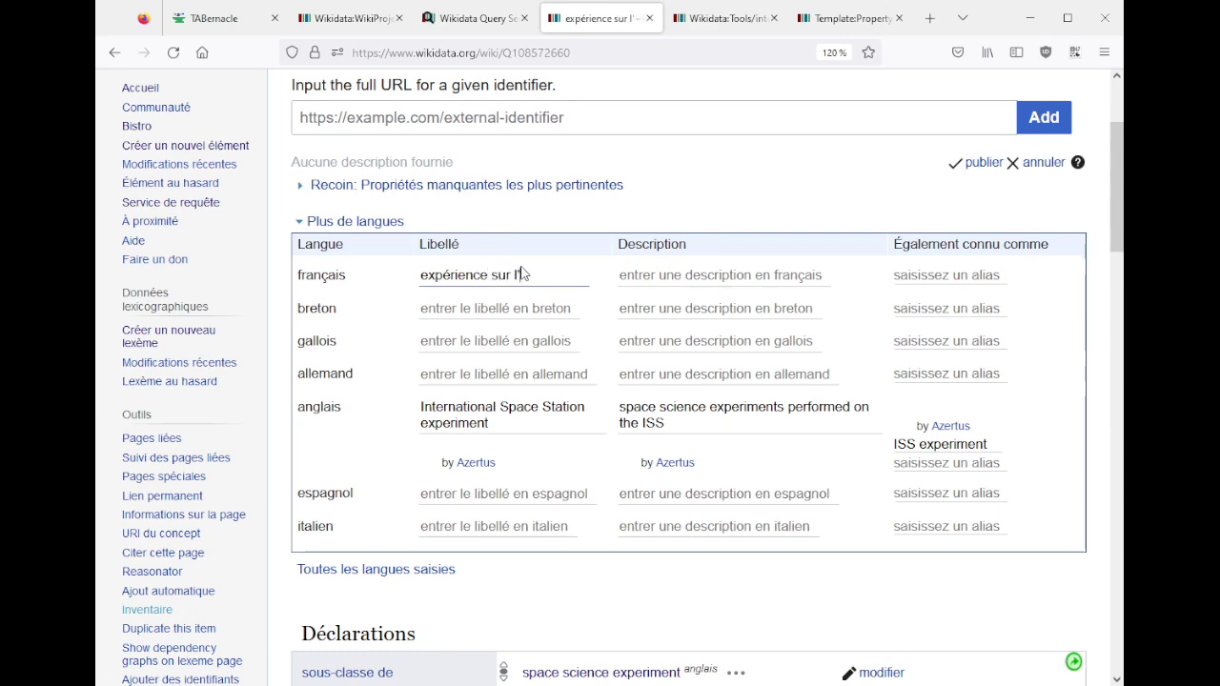
# - Replace the French label with the description "expérience à bord de la station spatiale internationale" copied from the Cell Culturing query result
pyautogui.click(454, 13)
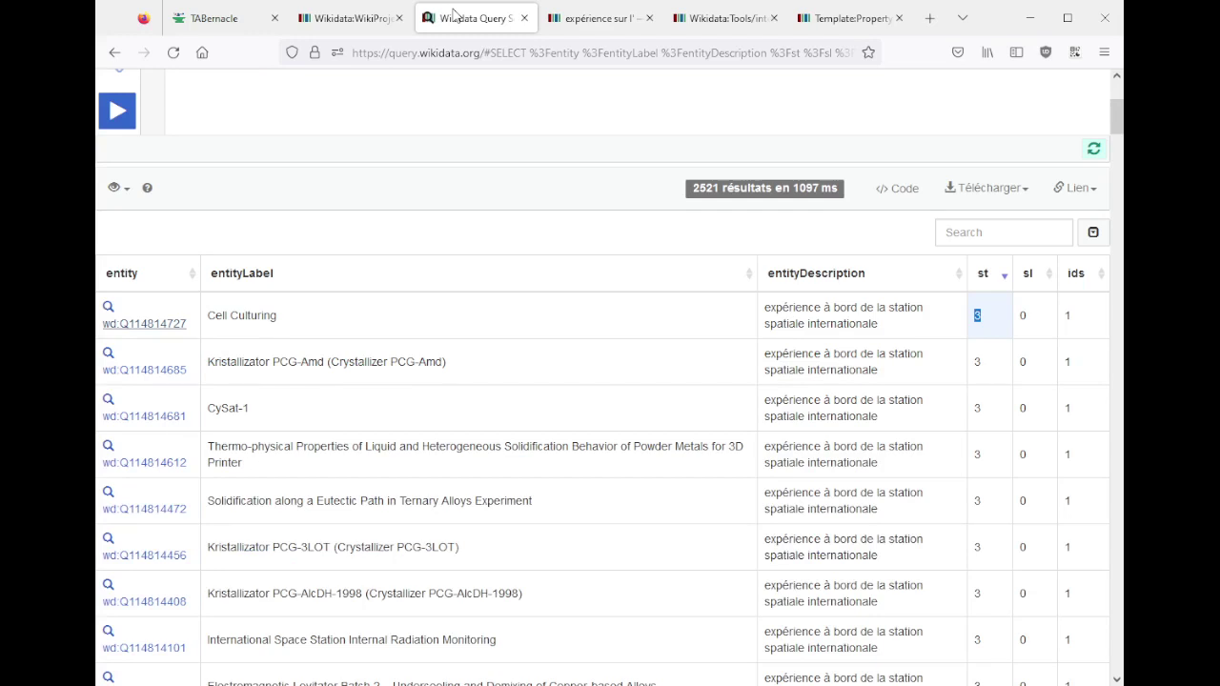
pyautogui.moveTo(893, 332); pyautogui.dragTo(772, 305)
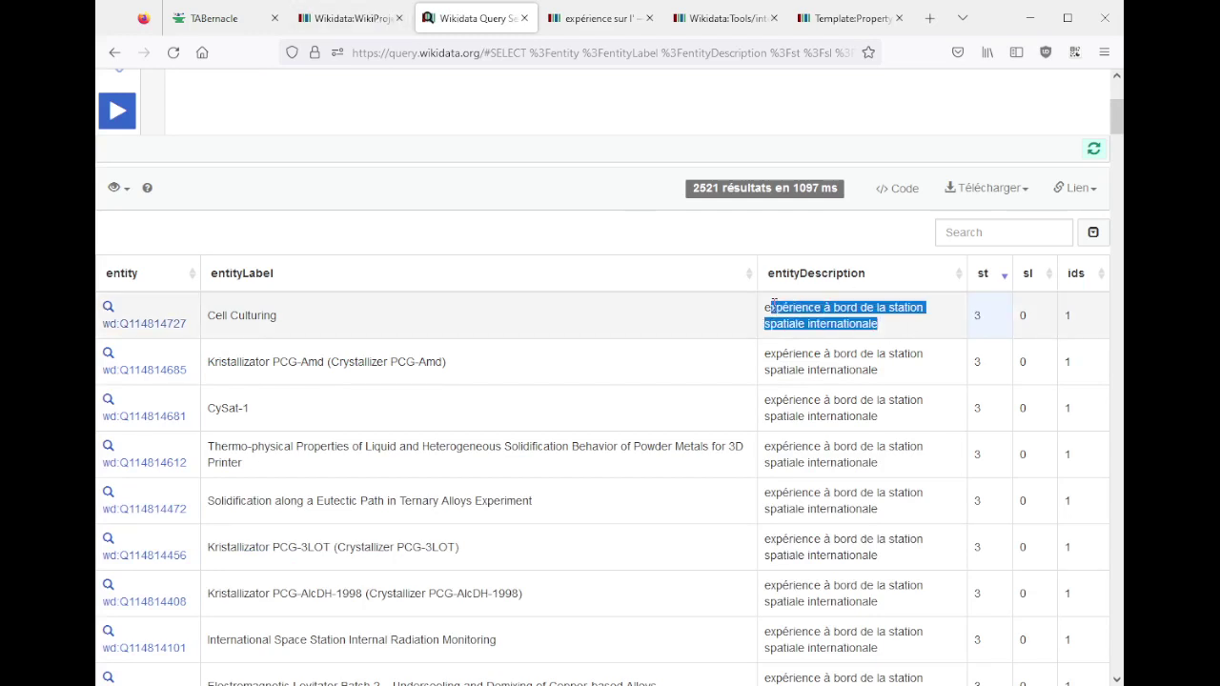
pyautogui.hotkey('ctrl', 'c')
pyautogui.hotkey('ctrl', 'Tab')
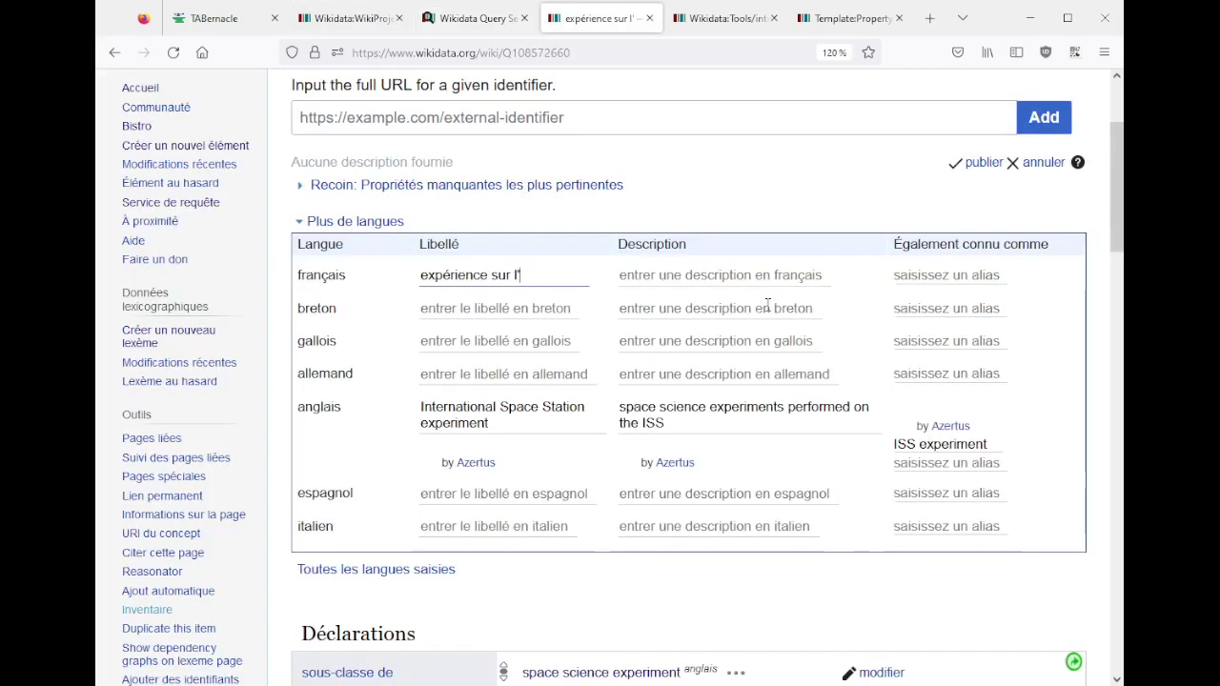
pyautogui.hotkey('ctrl', 'a')
pyautogui.hotkey('ctrl', 'v')
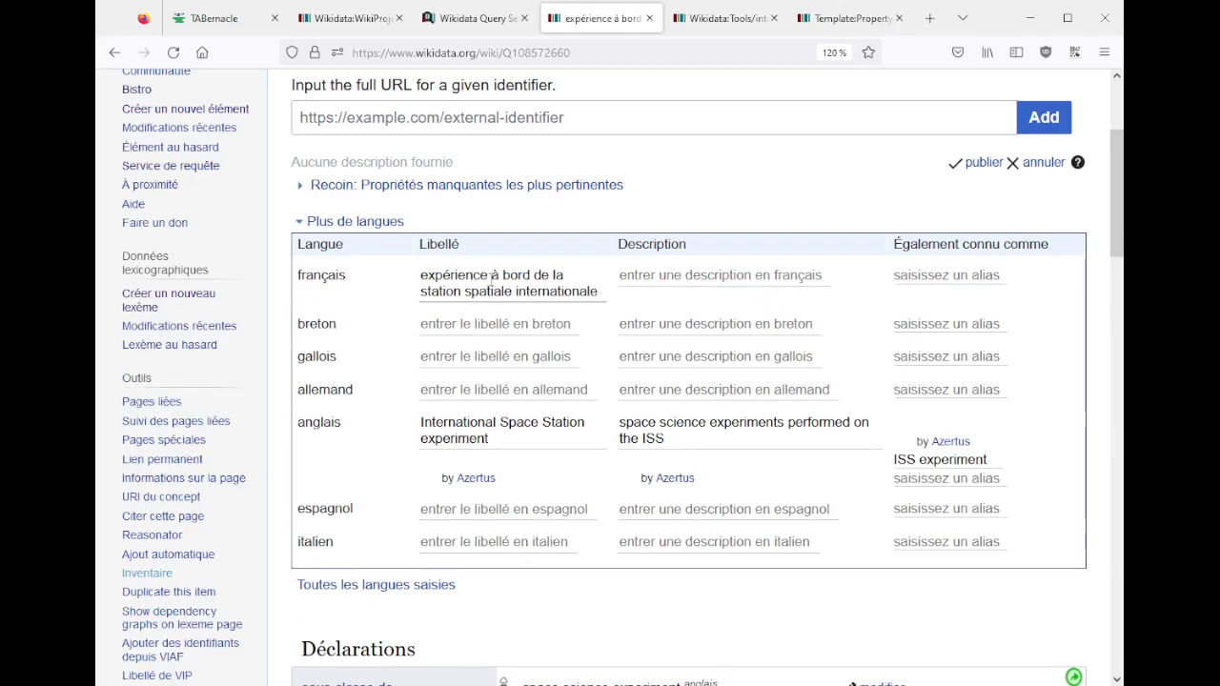
# - Change "à bord de" to "sur" in the French label and publish the item's changes
pyautogui.moveTo(491, 275); pyautogui.dragTo(550, 276)
pyautogui.write('sur')
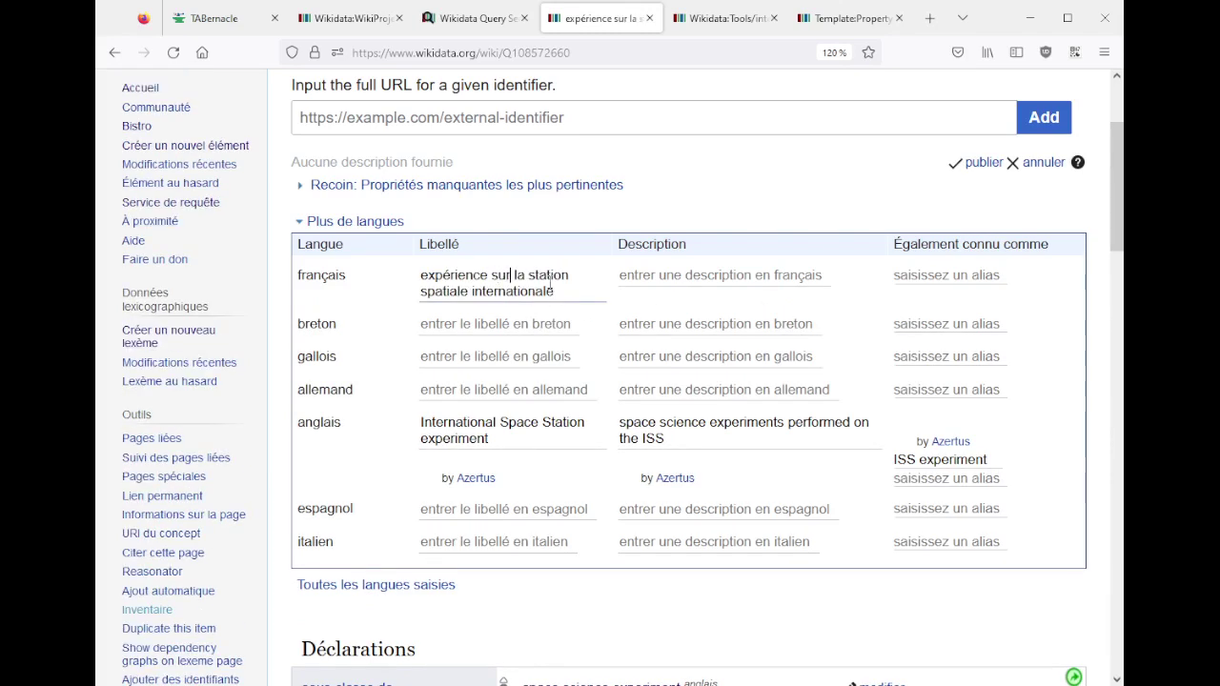
pyautogui.press('Return')
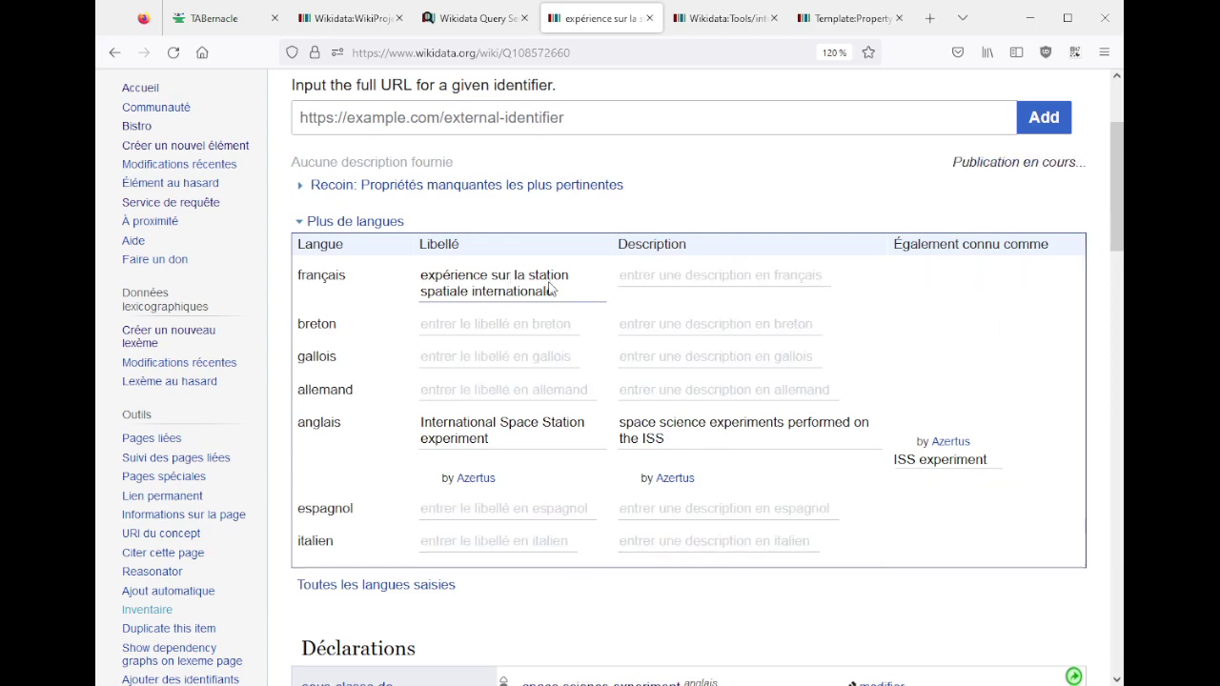
# - Close the class item and the query page, then request a data refresh from the inteGraality dashboard page
pyautogui.middleClick(607, 19)
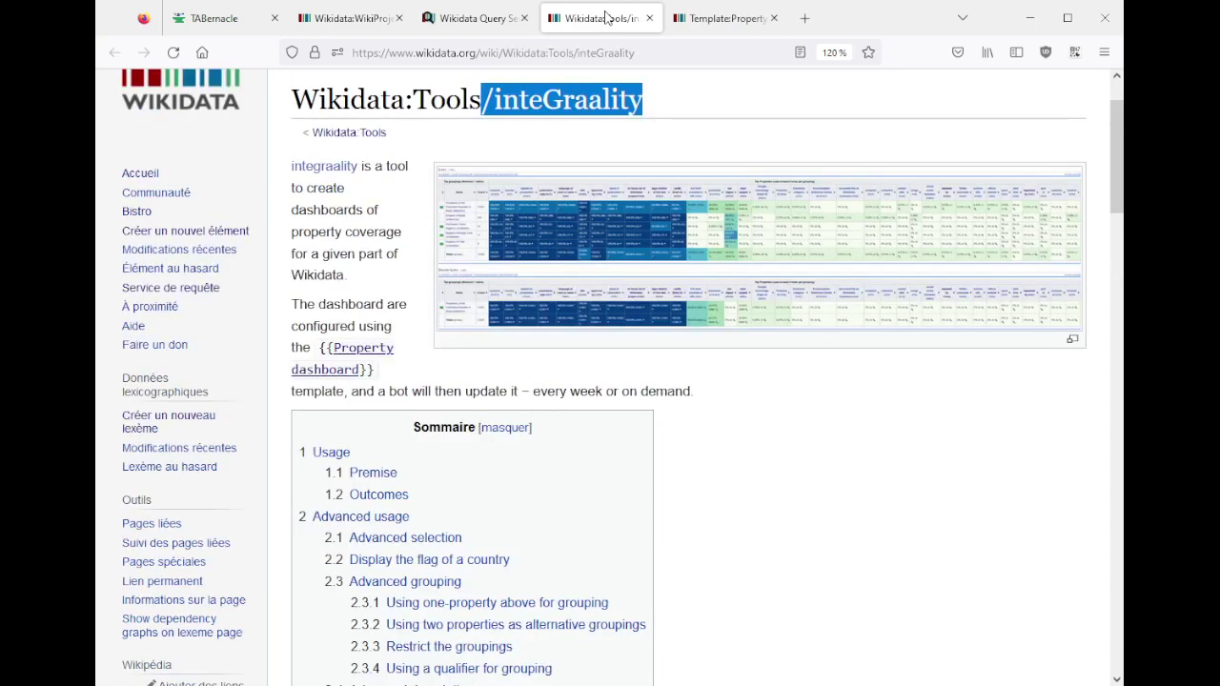
pyautogui.click(474, 17)
pyautogui.scroll(5, 713, 149)
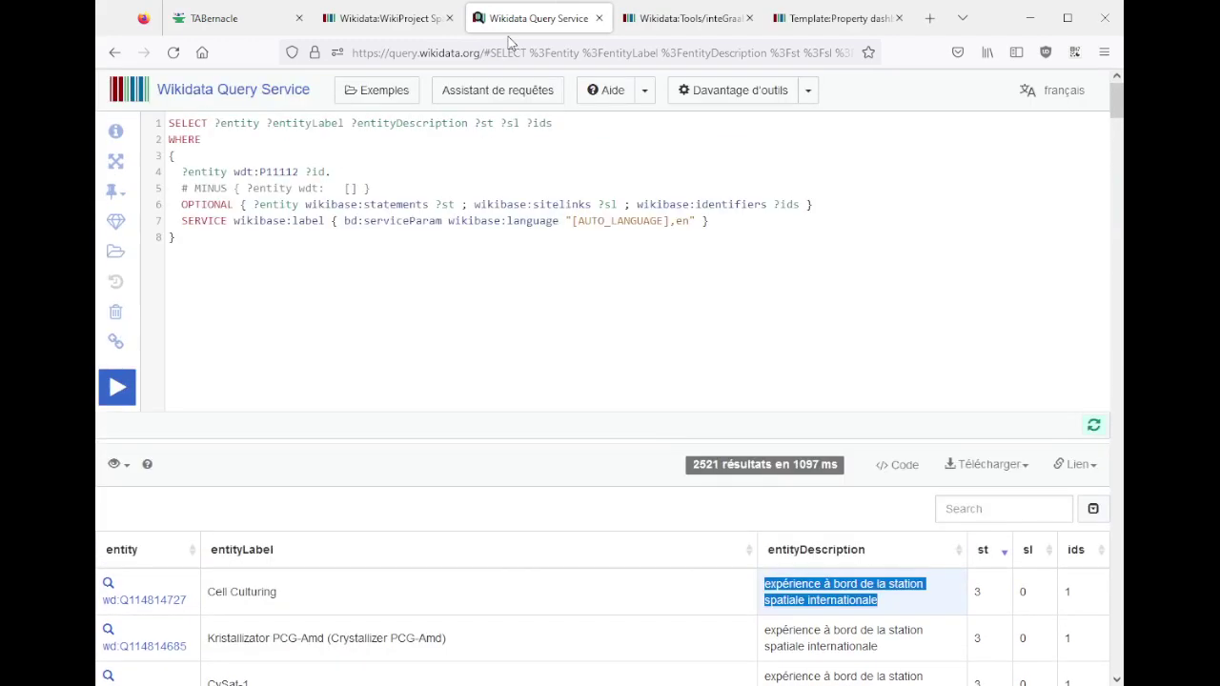
pyautogui.middleClick(530, 27)
pyautogui.click(394, 25)
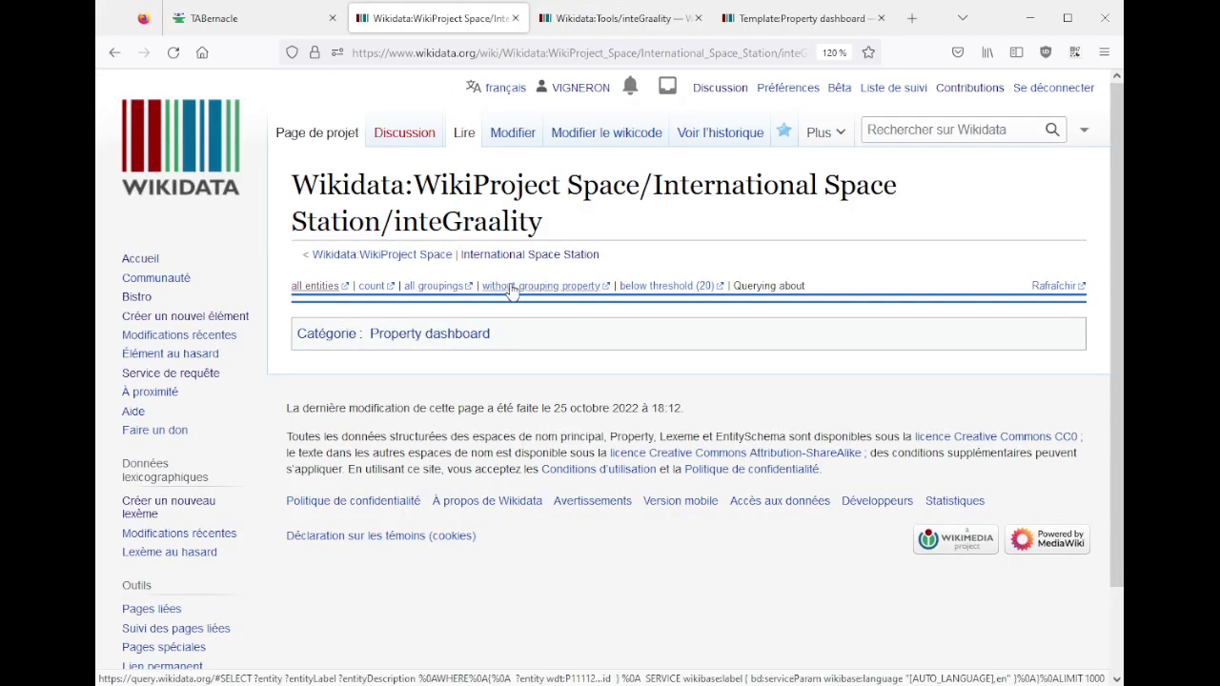
pyautogui.click(1064, 288)
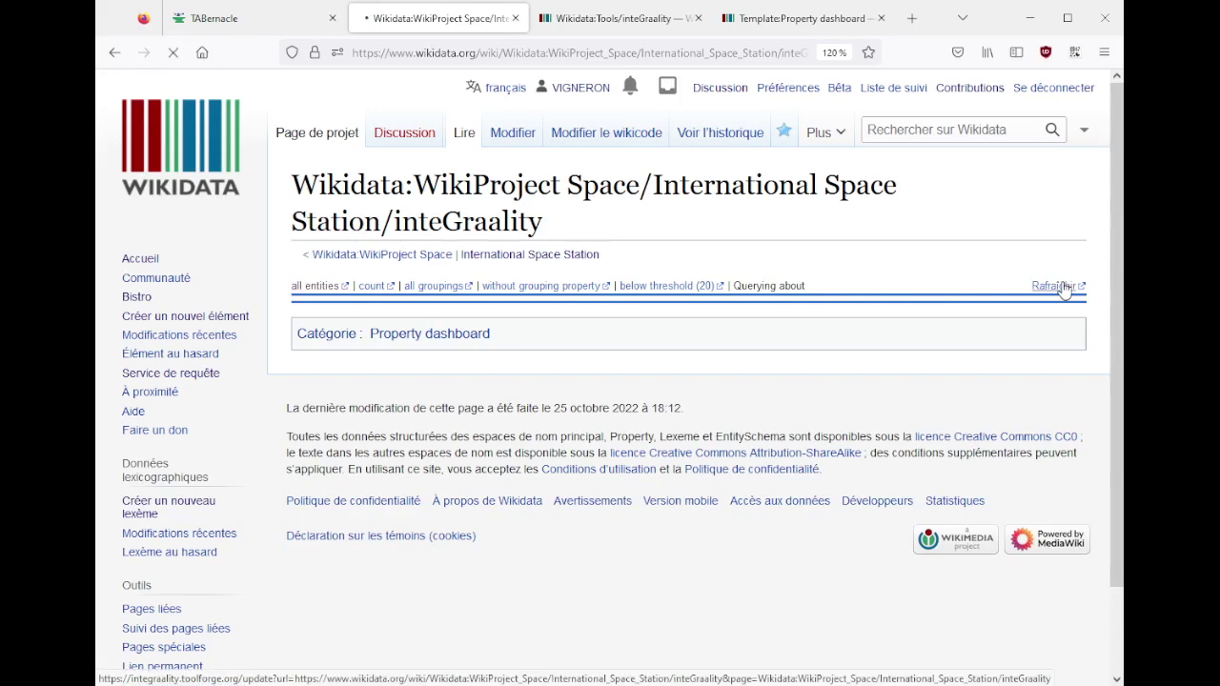
# - Close the inteGraality tool page and find the grouping_property description in the Property dashboard template documentation
pyautogui.middleClick(604, 27)
pyautogui.middleClick(604, 28)
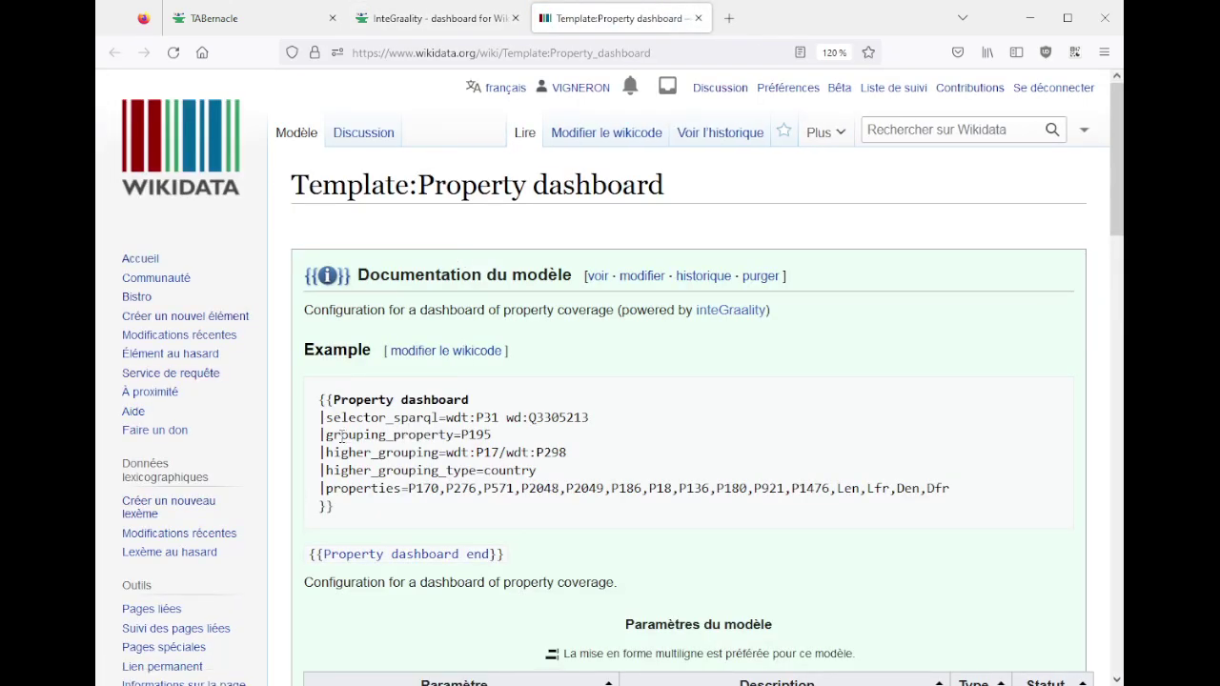
pyautogui.moveTo(341, 436); pyautogui.dragTo(391, 437)
pyautogui.scroll(-15, 391, 438)
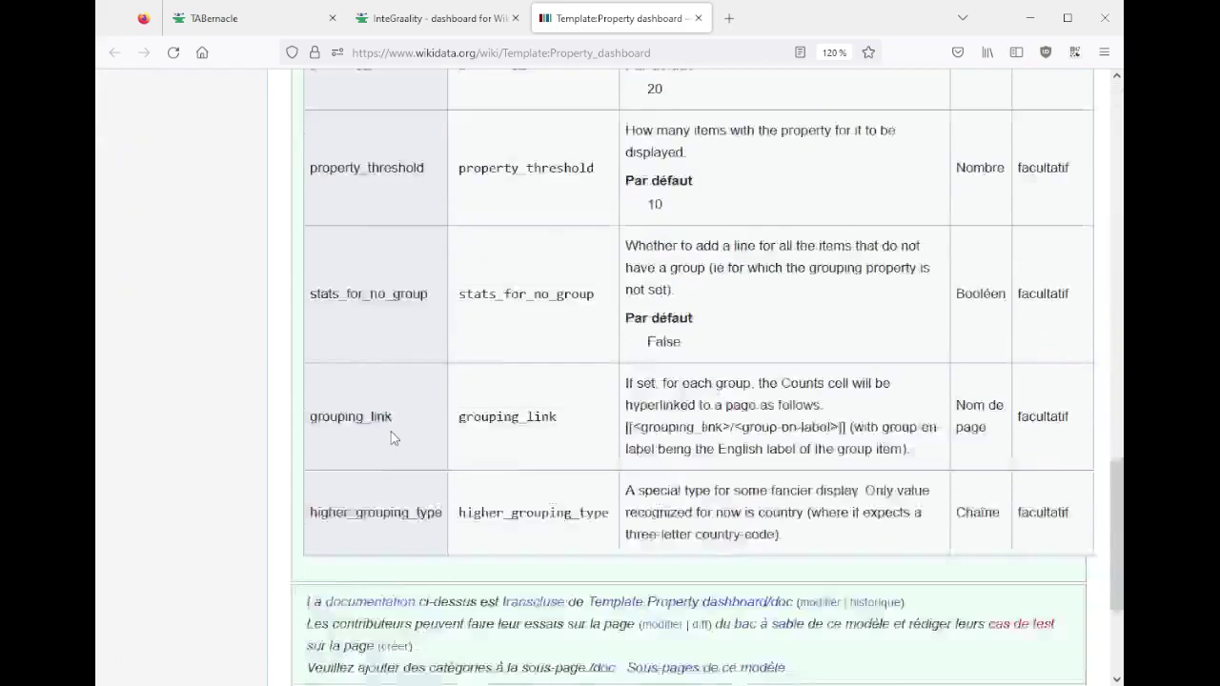
pyautogui.scroll(13, 391, 438)
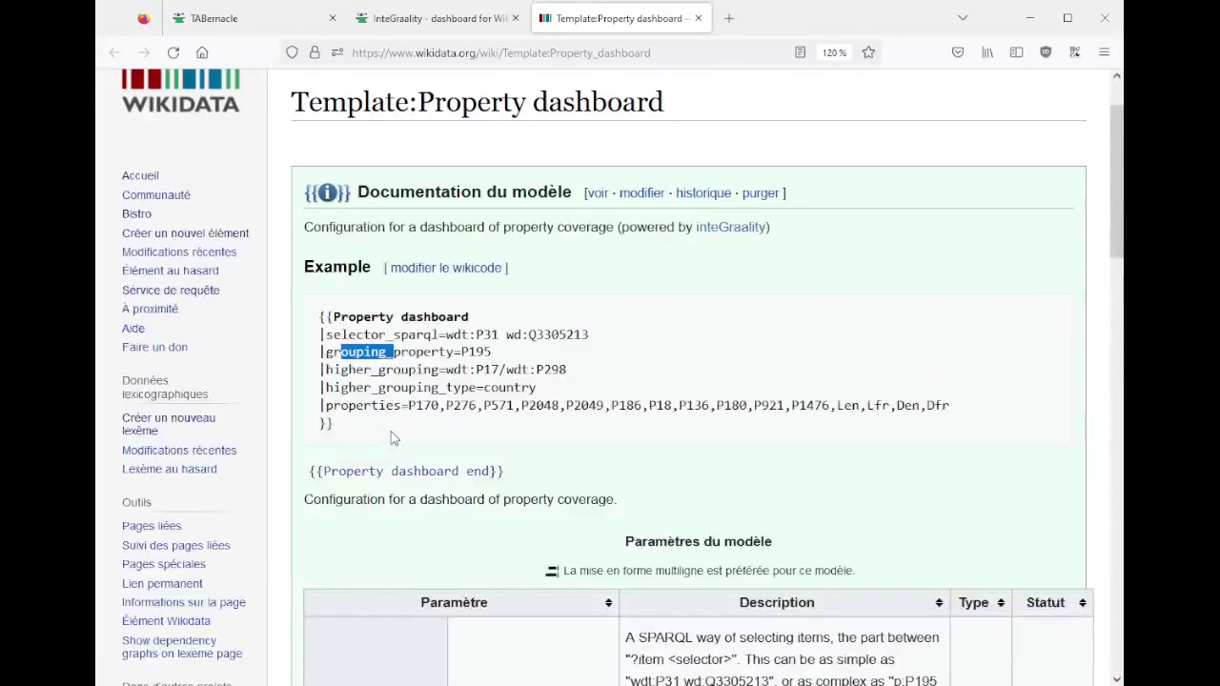
pyautogui.scroll(-1, 391, 438)
pyautogui.scroll(3, 391, 438)
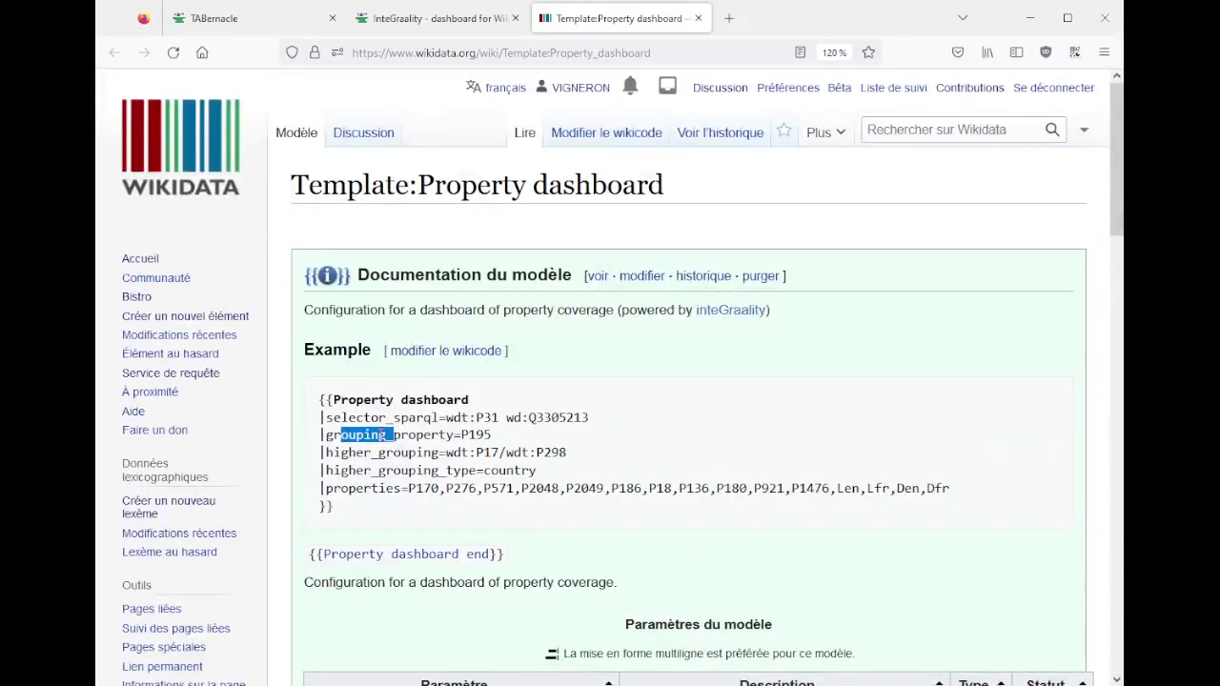
pyautogui.doubleClick(385, 435)
pyautogui.hotkey('ctrl', 'f')
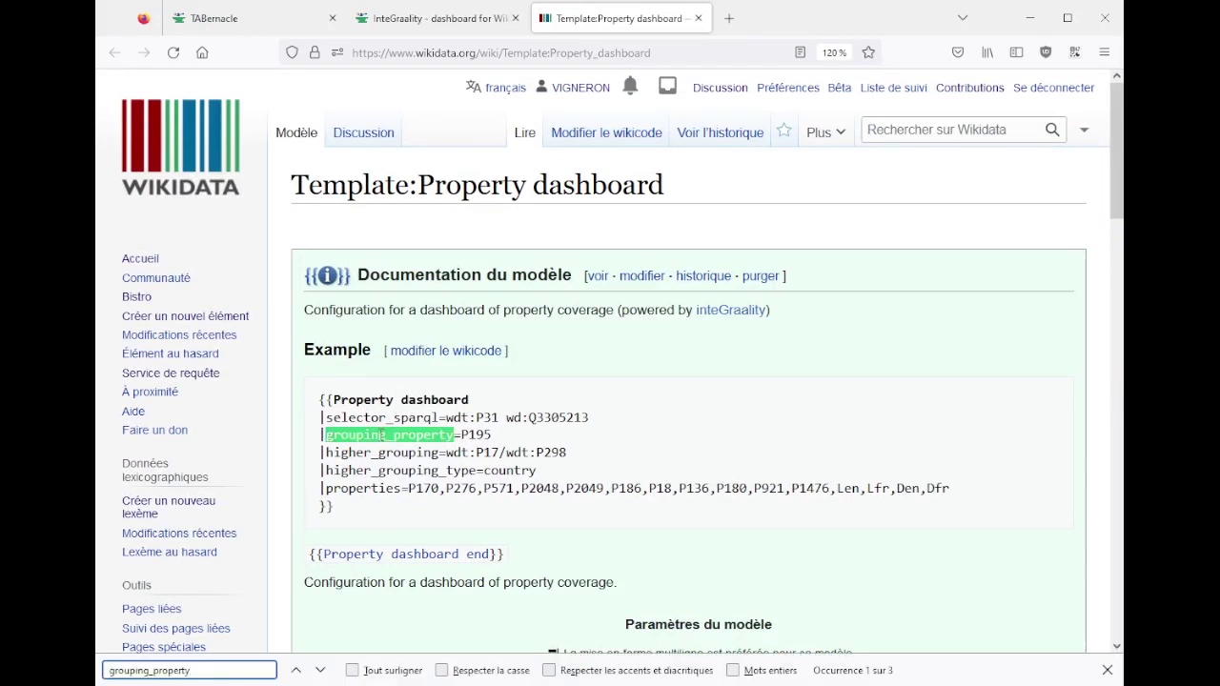
pyautogui.press('Return')
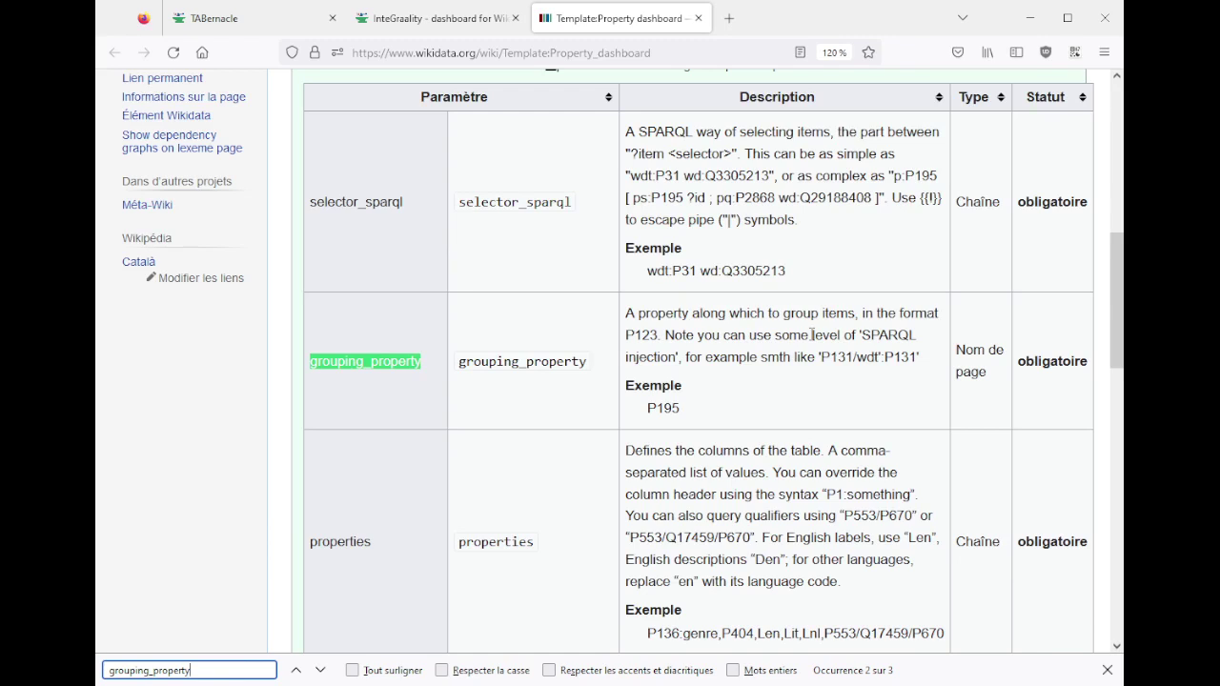
# - Open the dashboard page's wikitext from the inteGraality update page and add a "|grouping_property=" line below selector_sparql
pyautogui.click(429, 18)
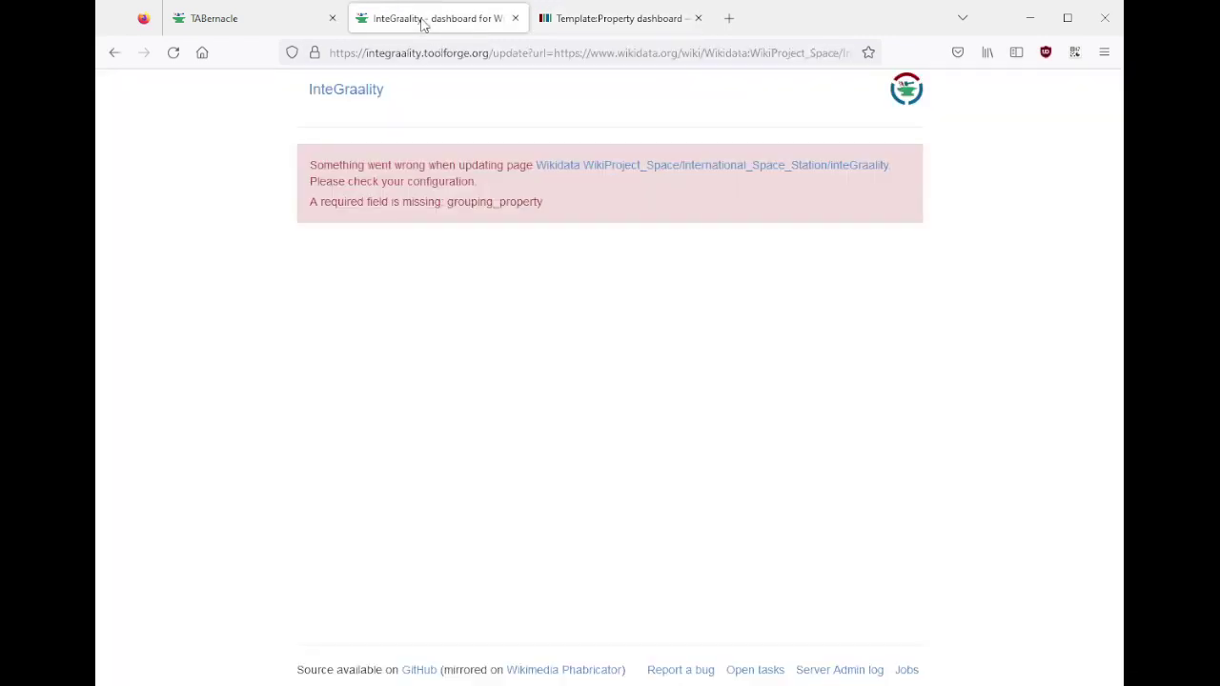
pyautogui.click(603, 180)
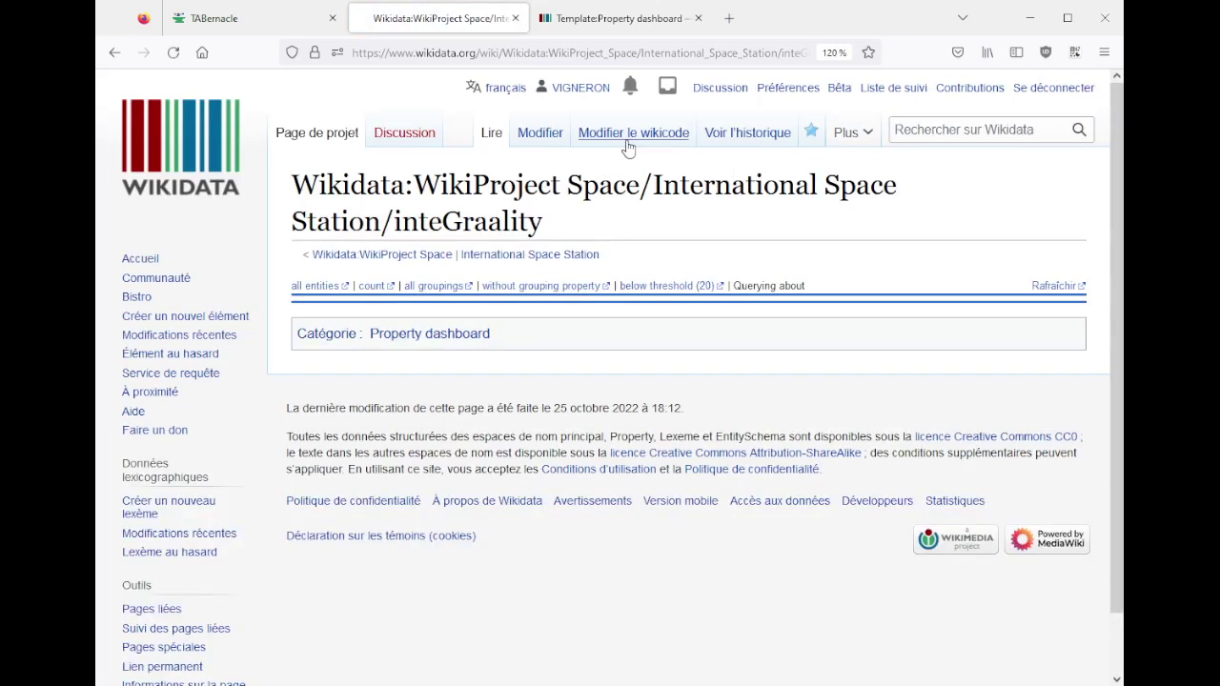
pyautogui.click(615, 136)
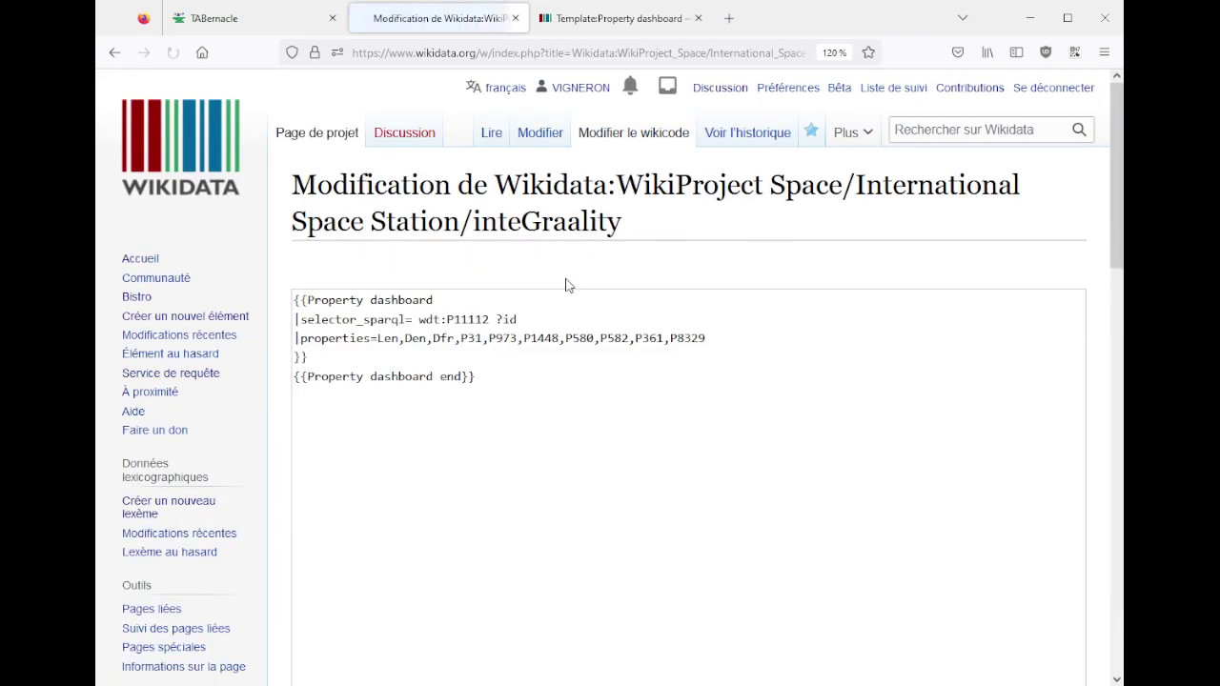
pyautogui.click(549, 323)
pyautogui.press('Return')
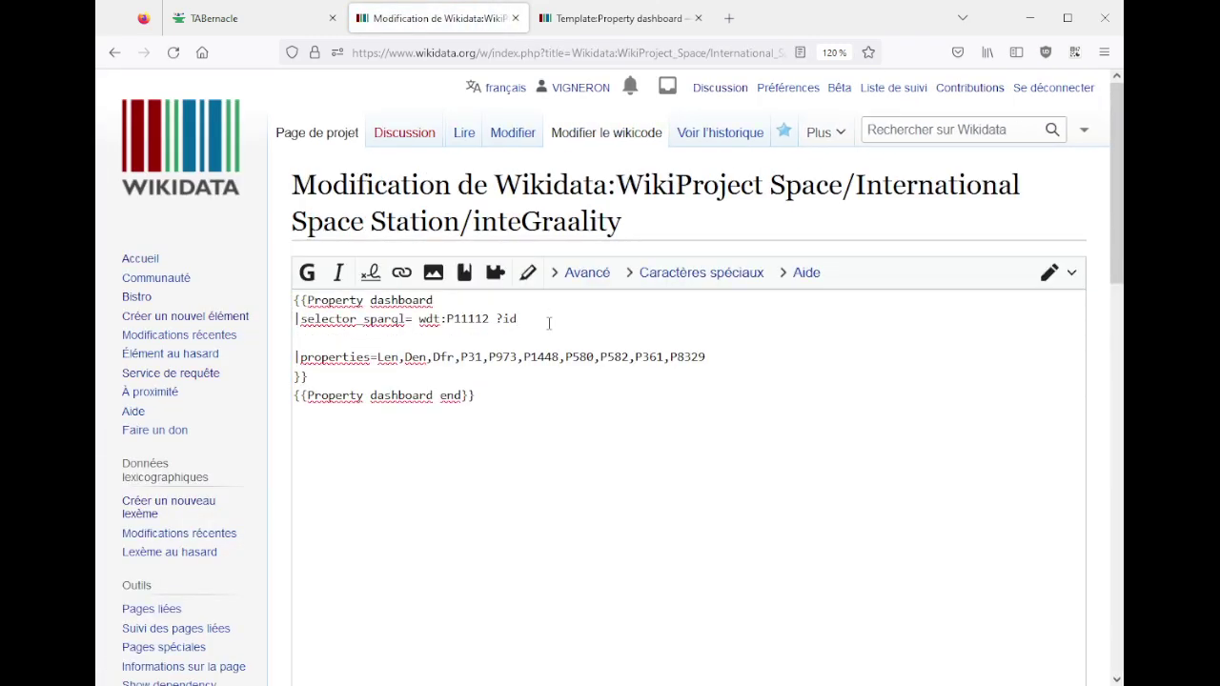
pyautogui.hotkey('ctrl', 'v')
pyautogui.press('Home')
pyautogui.write('|')
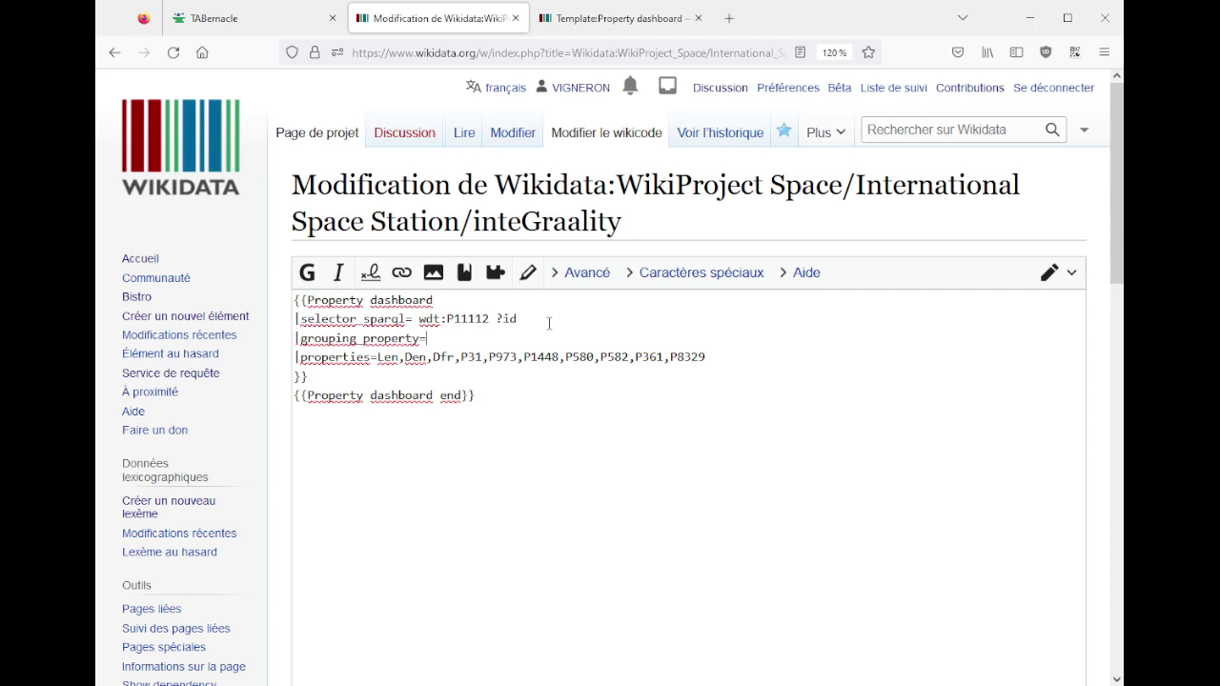
# - Set grouping_property to P11112, copied from the selector line, and publish the page with the summary "+"
pyautogui.hotkey('ctrl', 'shift', 'Right')
pyautogui.hotkey('shift', 'Left')
pyautogui.hotkey('ctrl', 'c')
pyautogui.press('Down')
pyautogui.press('End')
pyautogui.hotkey('ctrl', 'v')
pyautogui.hotkey('ctrl', 'Tab')
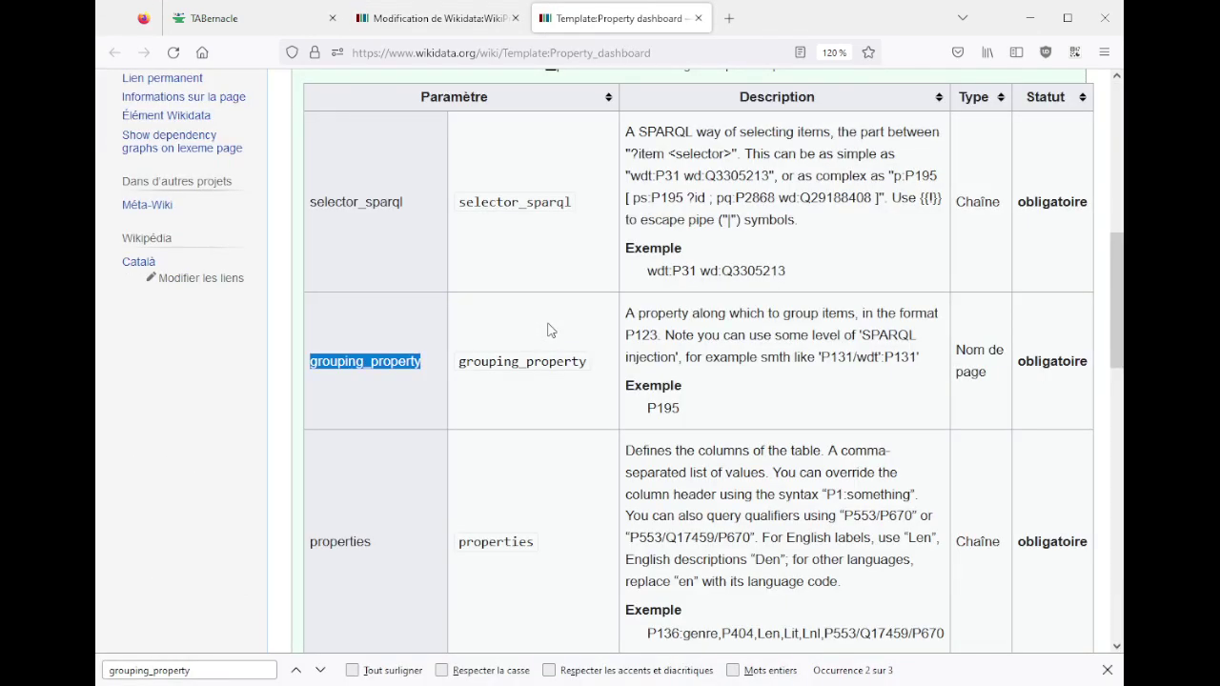
pyautogui.scroll(10, 548, 331)
pyautogui.hotkey('ctrl', 'shift', 'Tab')
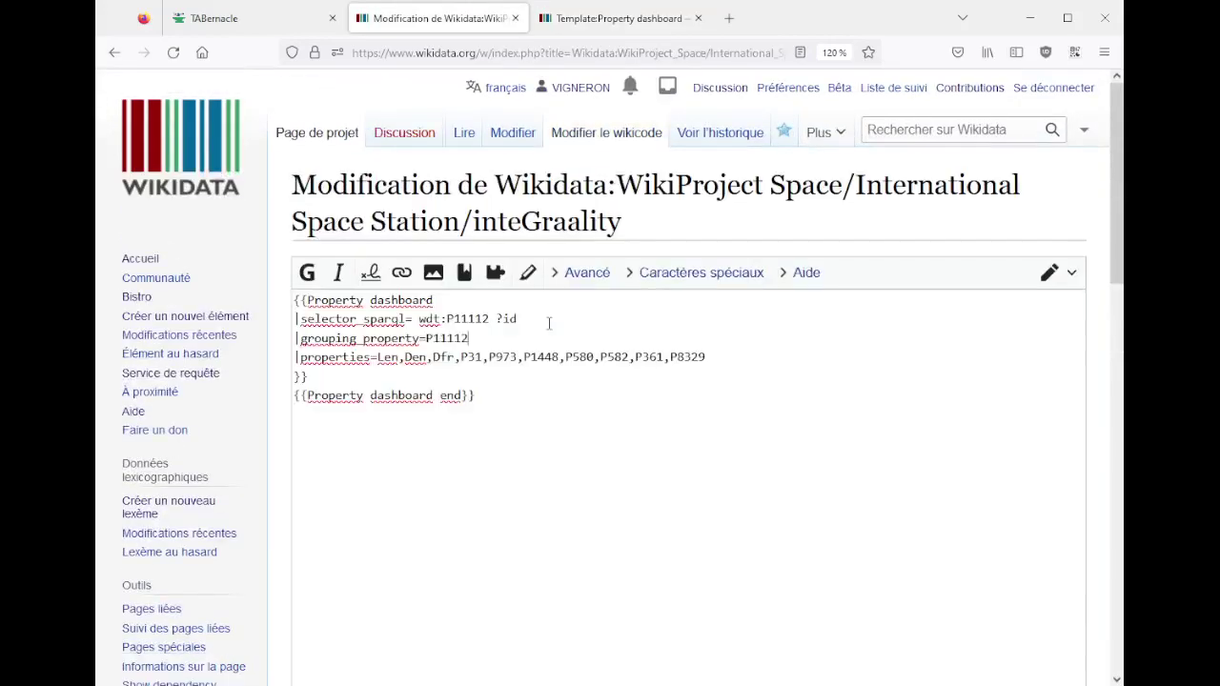
pyautogui.press('Tab')
pyautogui.write('+')
pyautogui.press('Return')
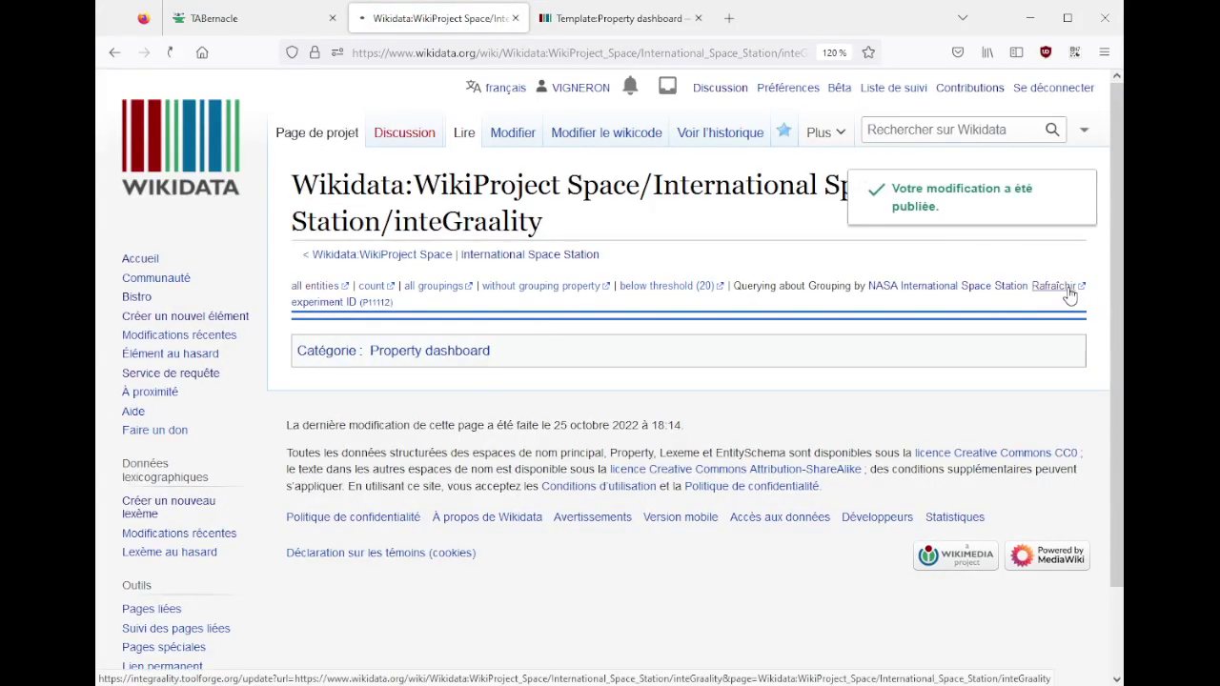
# - Refresh the dashboard data, then open the grouping query in Wikidata Query Service and run it
pyautogui.click(1068, 289)
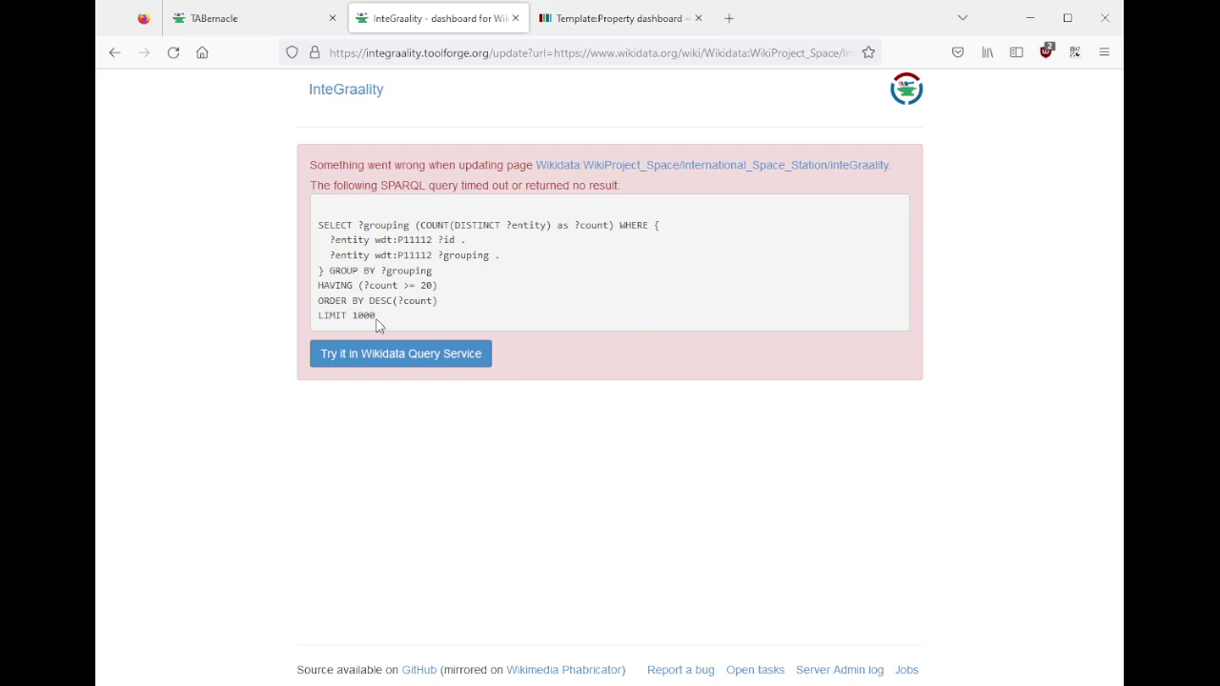
pyautogui.moveTo(379, 324); pyautogui.dragTo(265, 208)
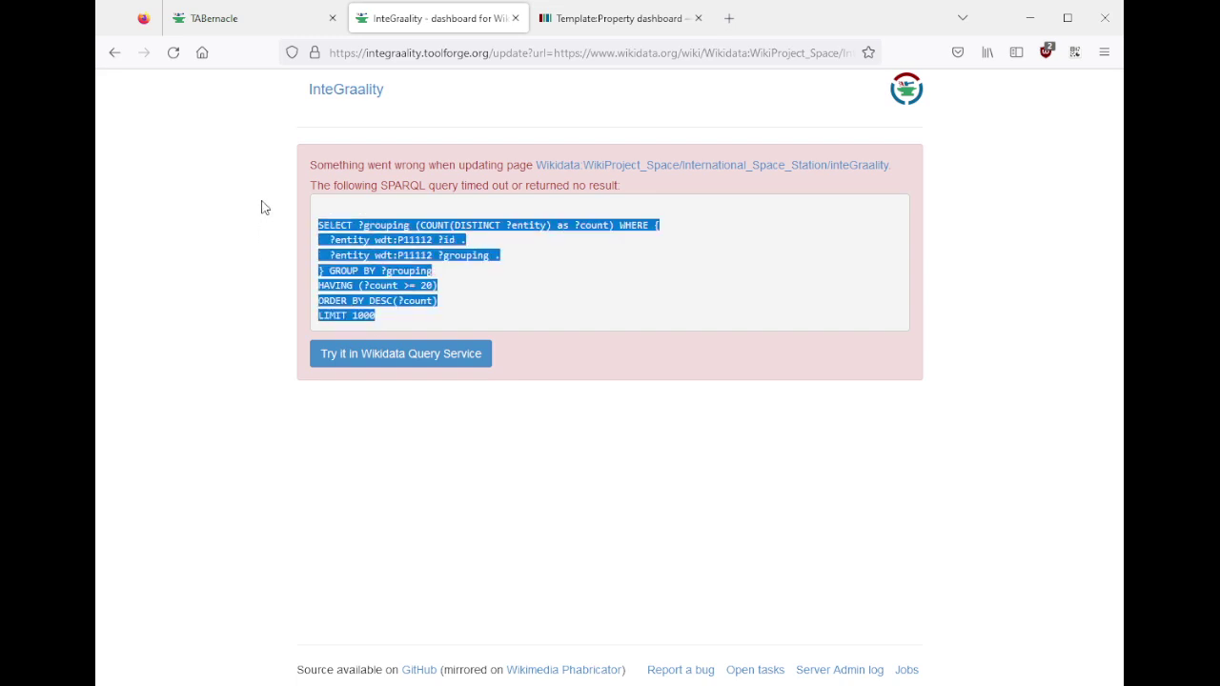
pyautogui.click(401, 368)
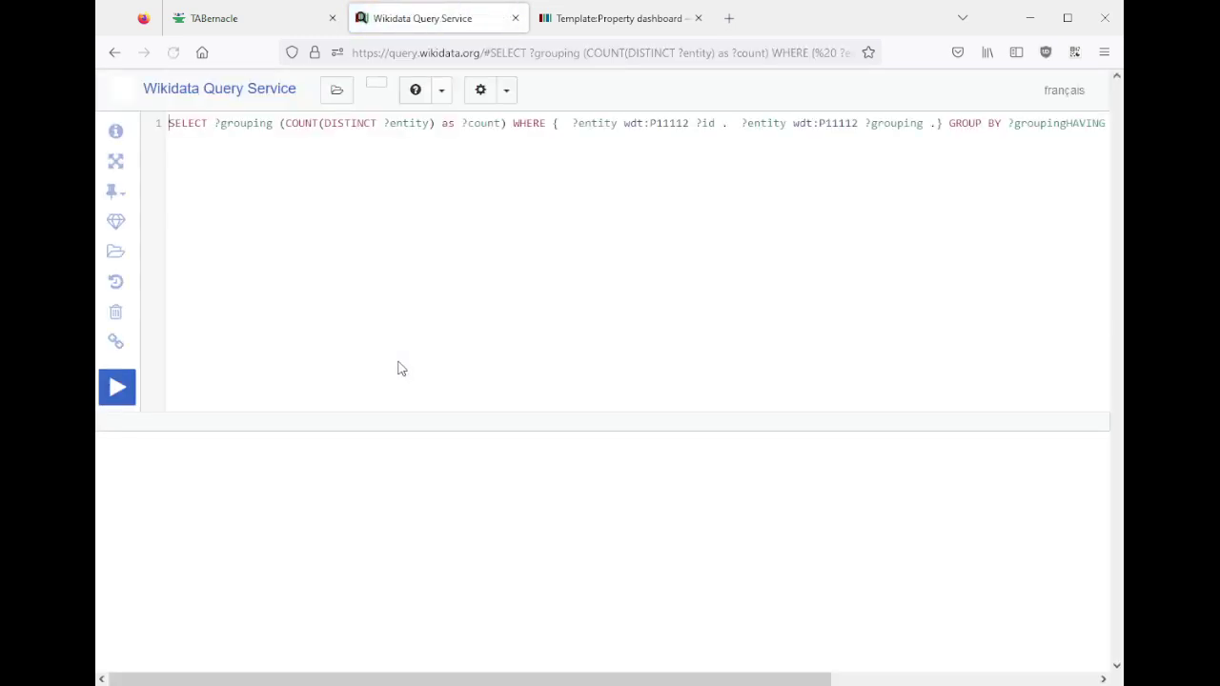
pyautogui.click(117, 388)
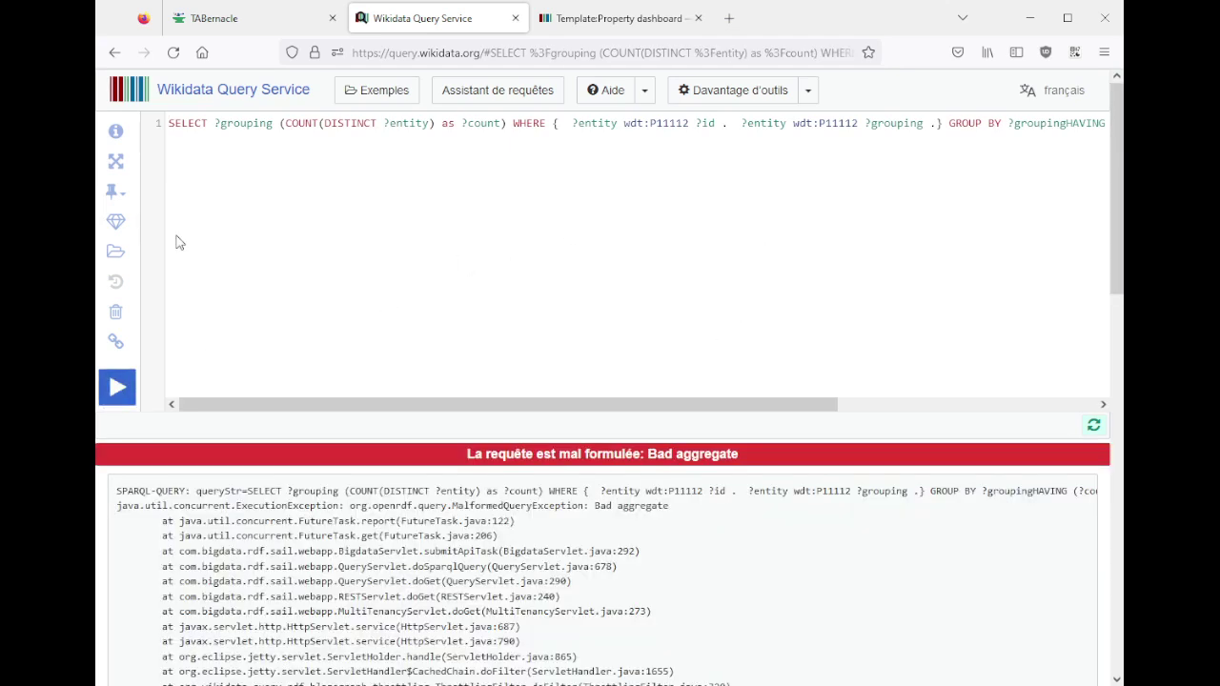
# - Reformat the query, move the HAVING clause onto its own line after GROUP BY ?grouping, and run it again
pyautogui.click(115, 221)
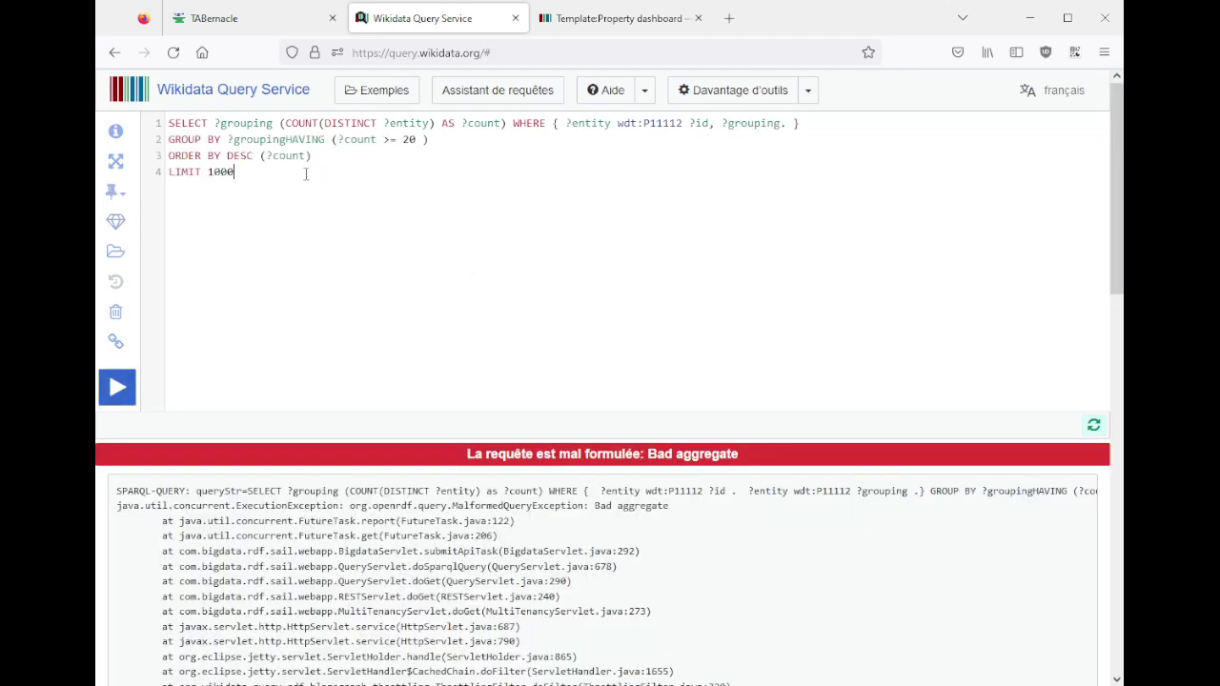
pyautogui.click(278, 169)
pyautogui.click(285, 139)
pyautogui.press('Return')
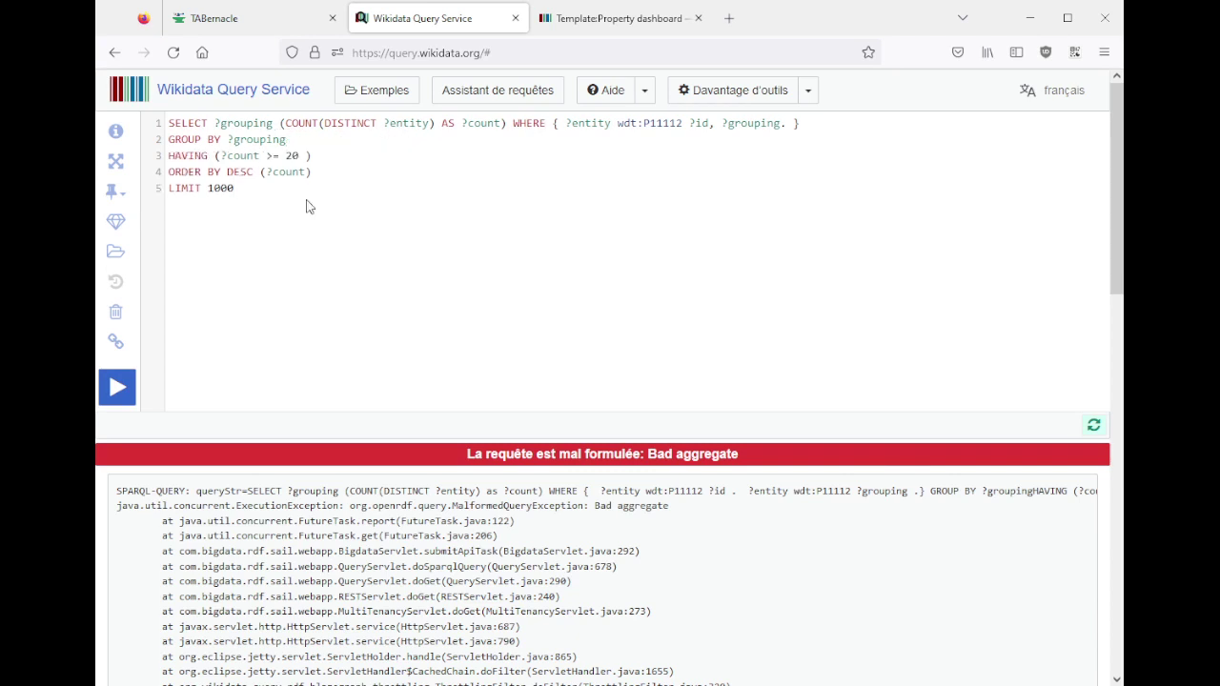
pyautogui.hotkey('ctrl', 'Return')
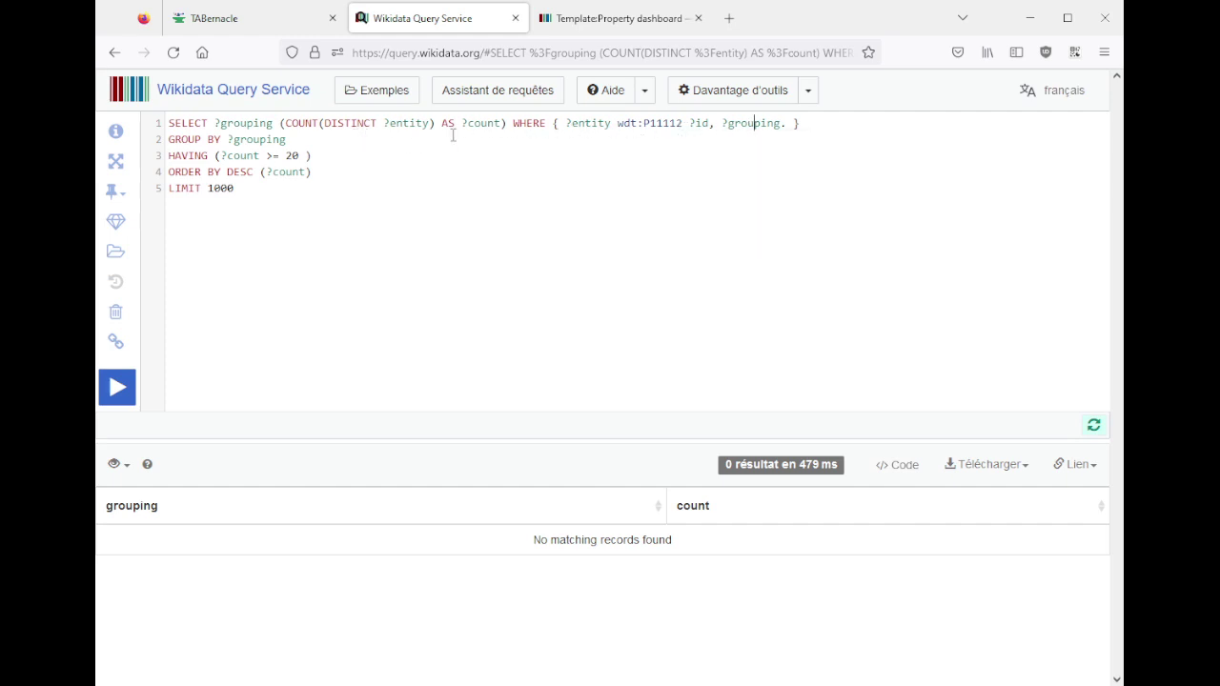
# - Replace ?grouping with ?entity in the query's SELECT and GROUP BY clauses and rerun it
pyautogui.click(323, 139)
pyautogui.doubleClick(606, 128)
pyautogui.press('Right')
pyautogui.hotkey('ctrl', 'shift', 'Left')
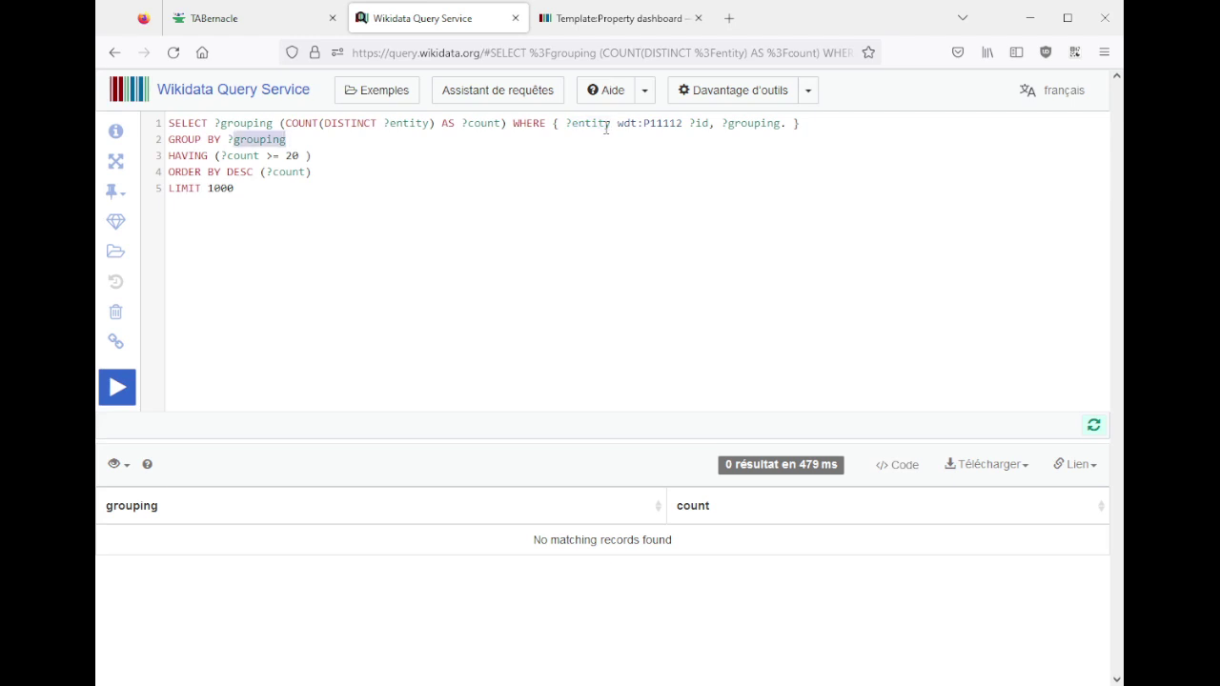
pyautogui.hotkey('ctrl', 'v')
pyautogui.press('Up')
pyautogui.hotkey('ctrl', 'shift', 'Left')
pyautogui.hotkey('ctrl', 'v')
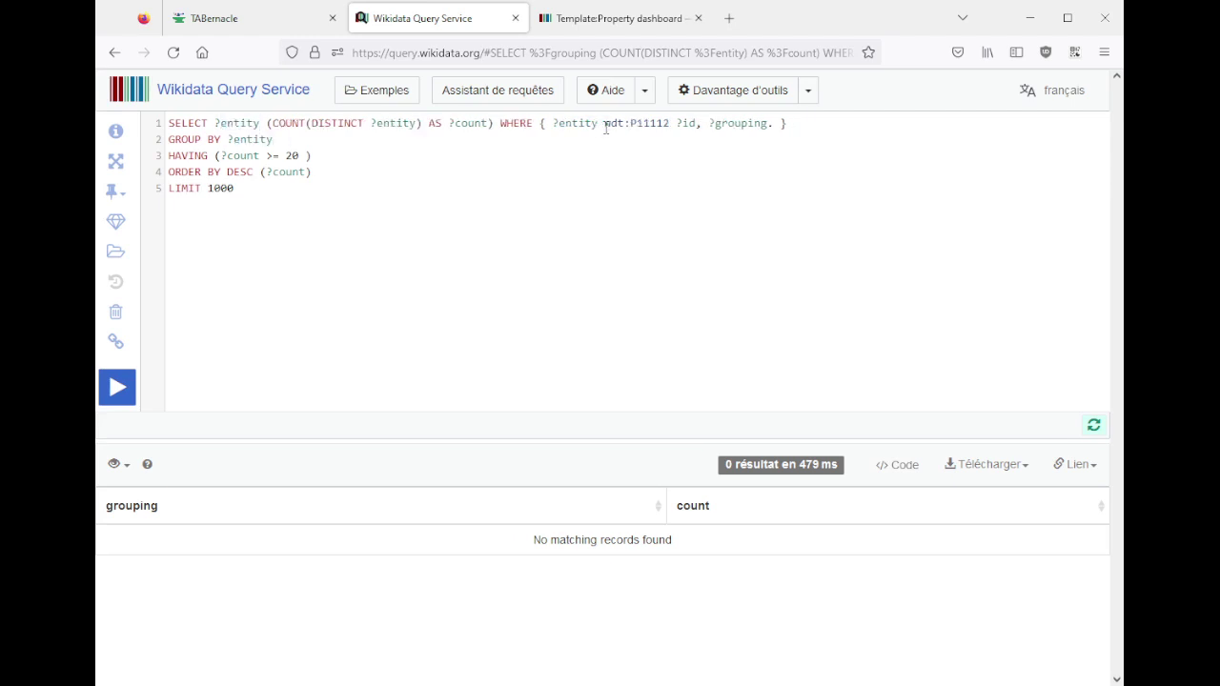
pyautogui.hotkey('ctrl', 'Return')
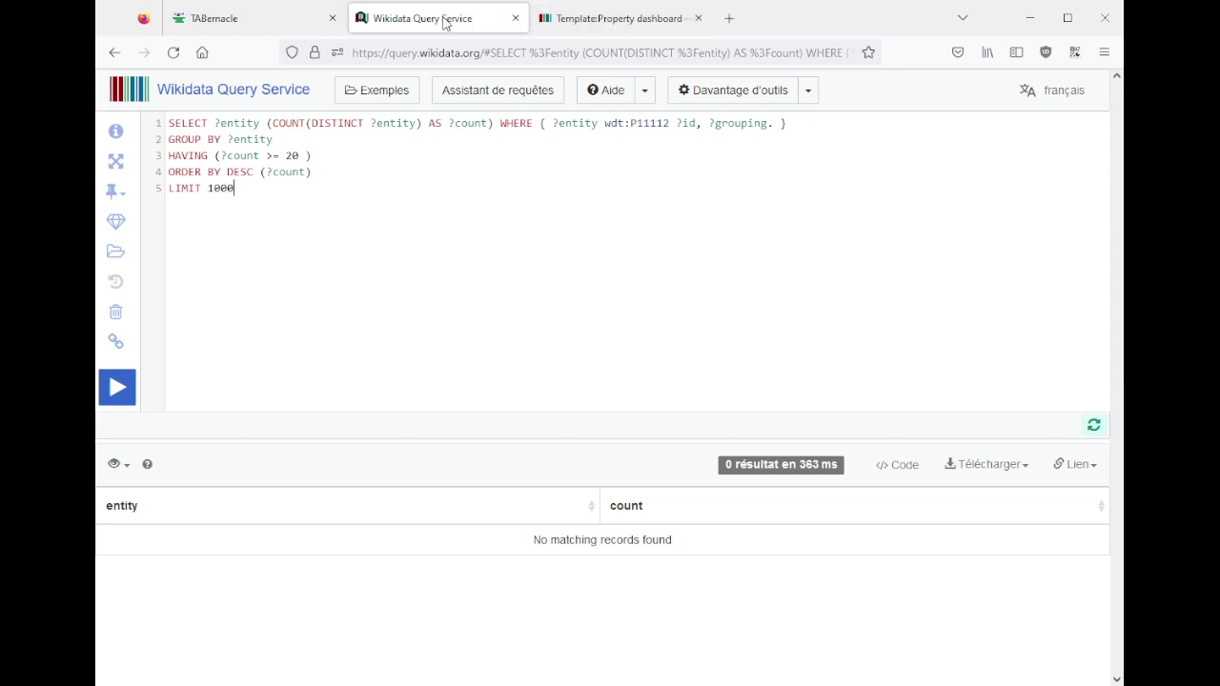
# - Return to the inteGraality dashboard page, open its wikitext and clear the P11112 value from grouping_property
pyautogui.click(113, 57)
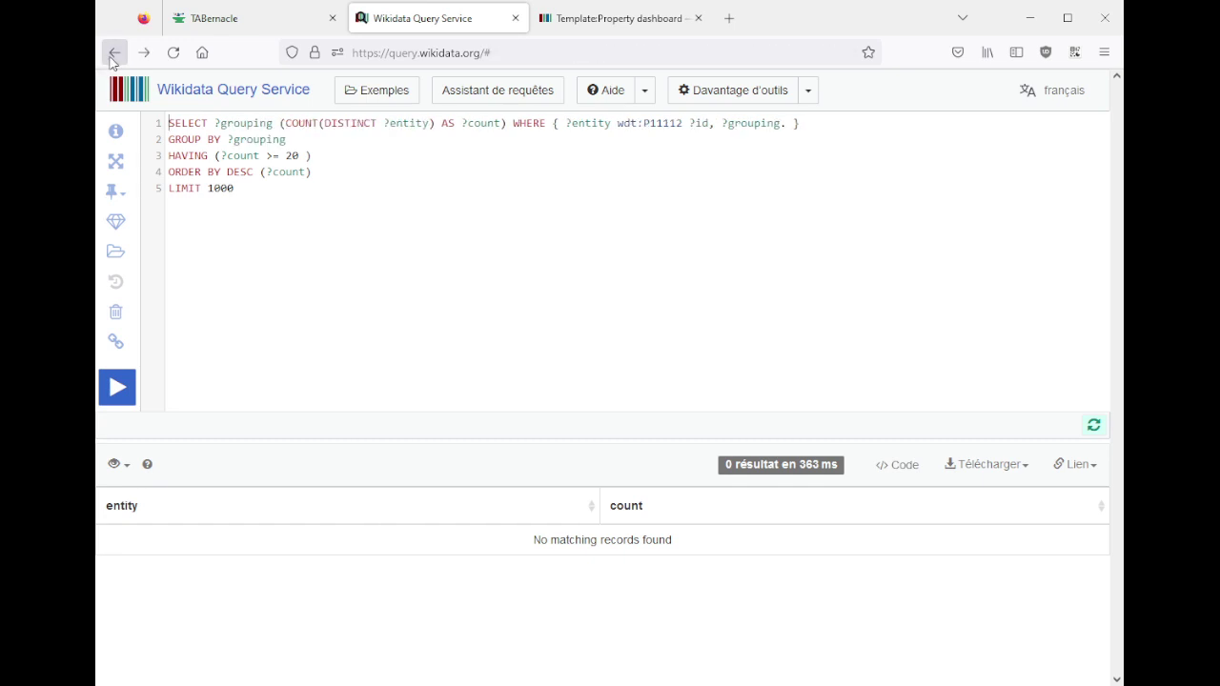
pyautogui.click(114, 57)
pyautogui.click(113, 57)
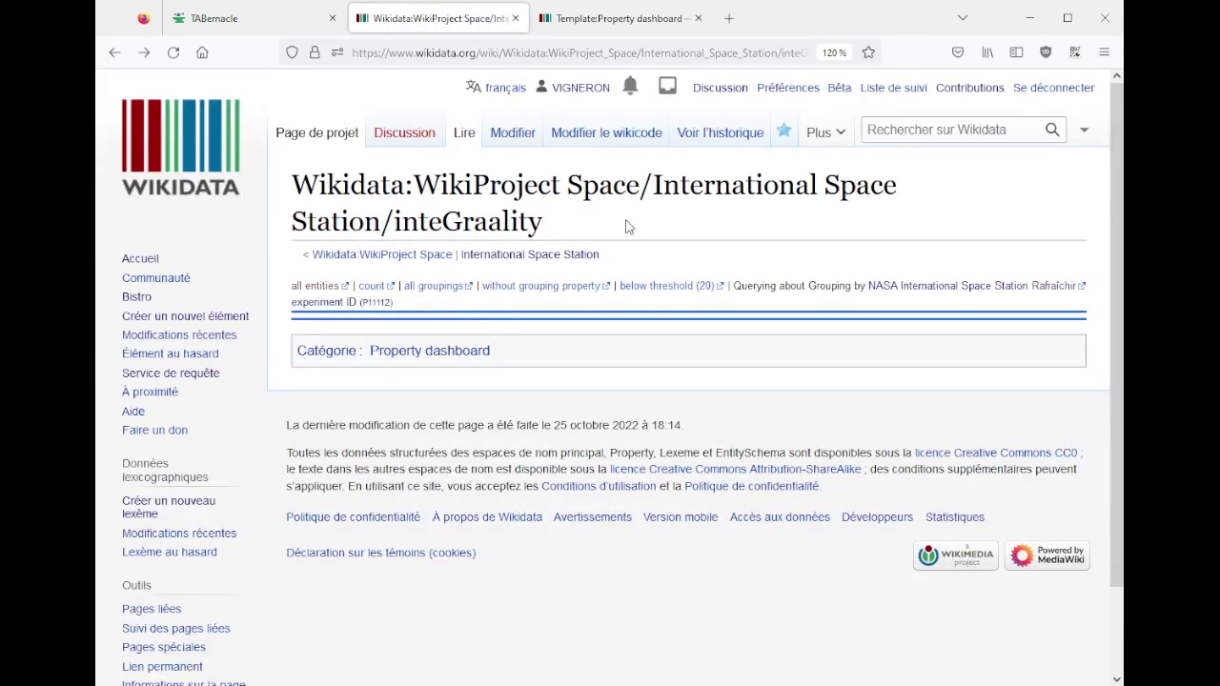
pyautogui.click(566, 140)
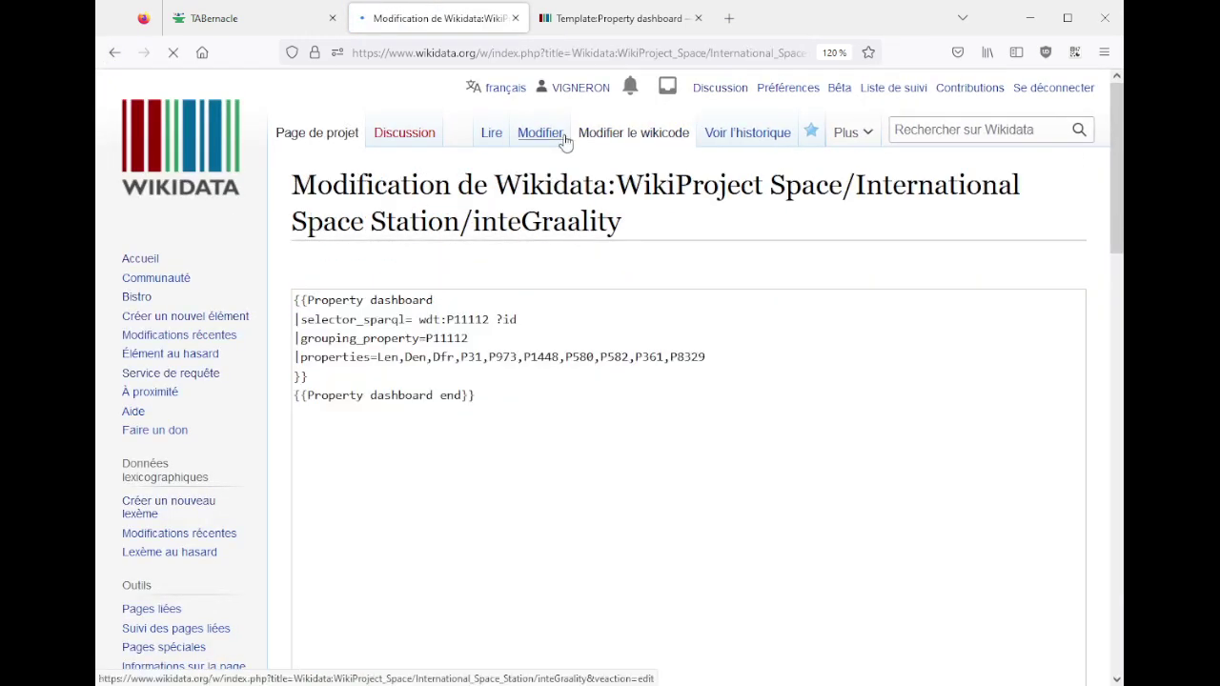
pyautogui.doubleClick(444, 338)
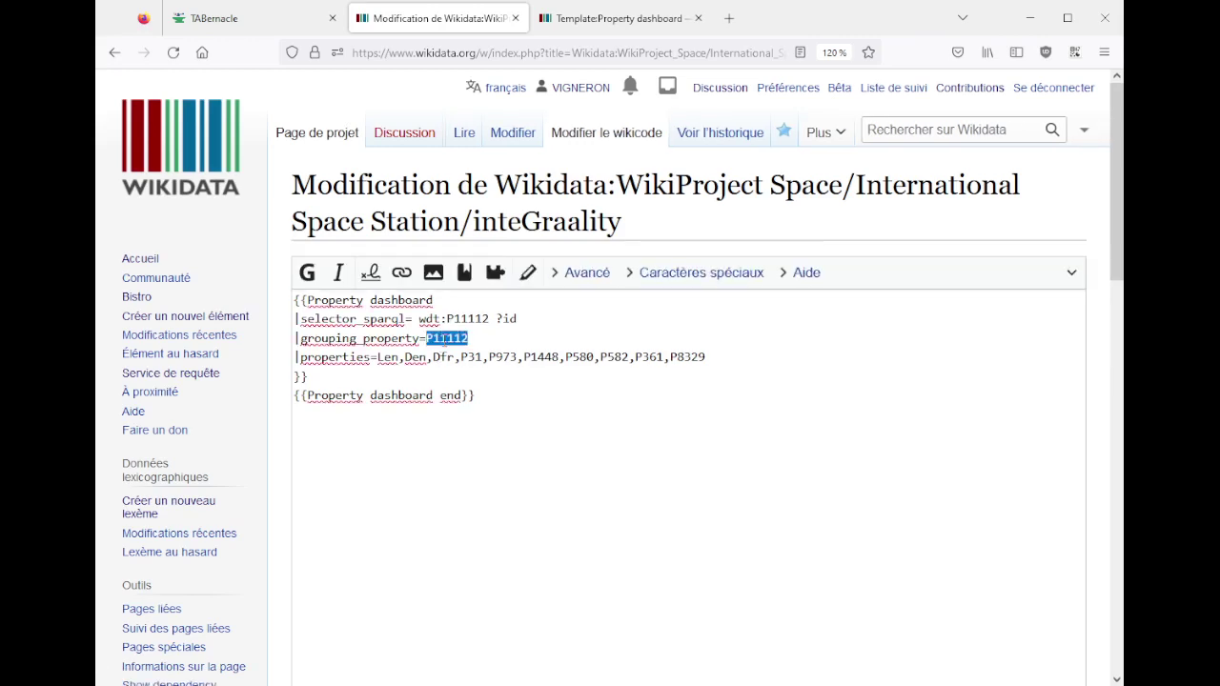
pyautogui.press('BackSpace')
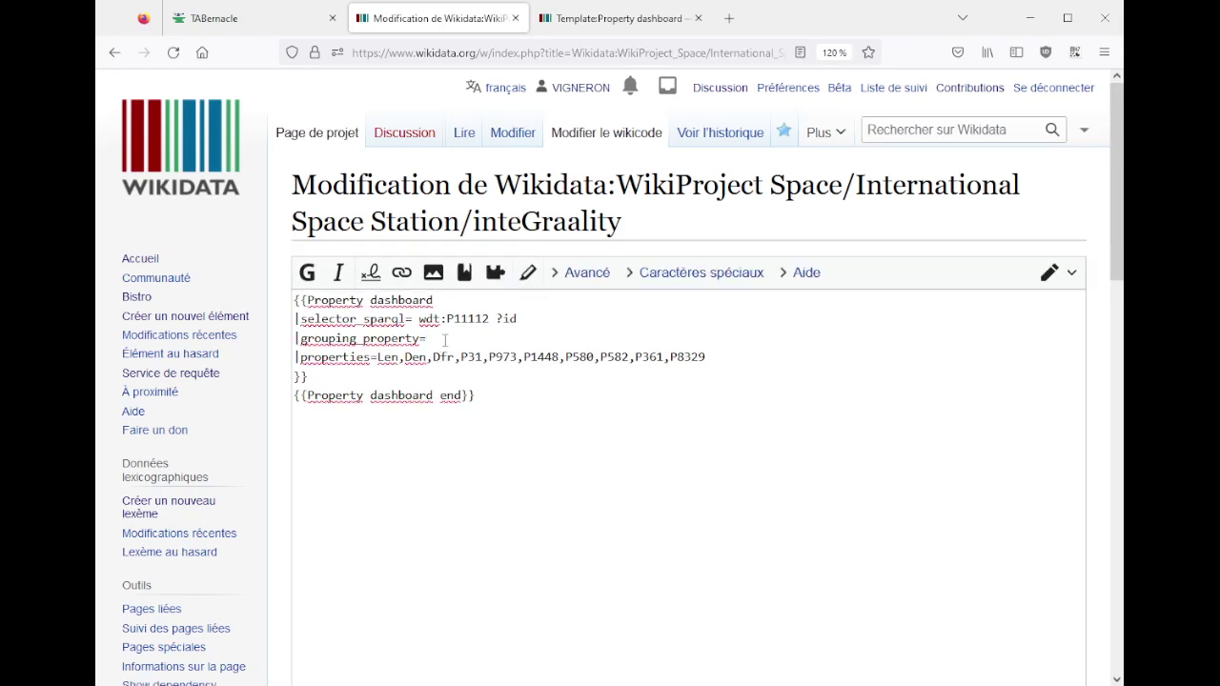
# - Check the grouping_property and properties parameters in the template documentation, then return to the wikitext editor
pyautogui.click(610, 18)
pyautogui.press('Return')
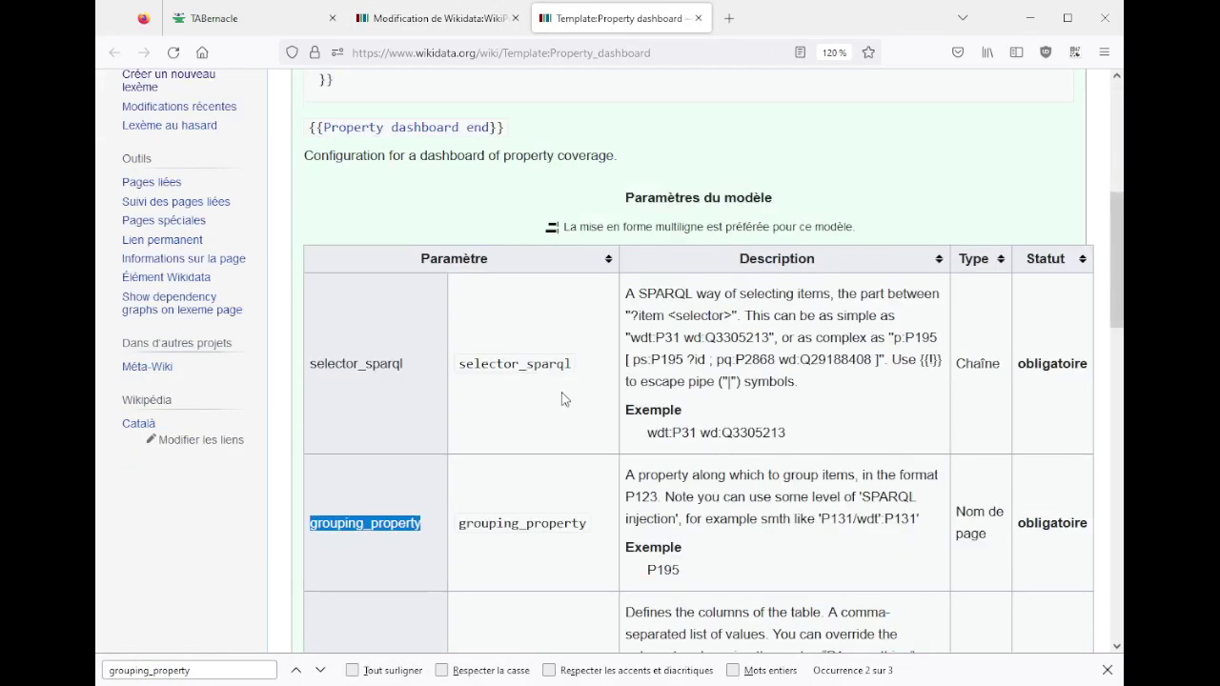
pyautogui.scroll(-4, 562, 398)
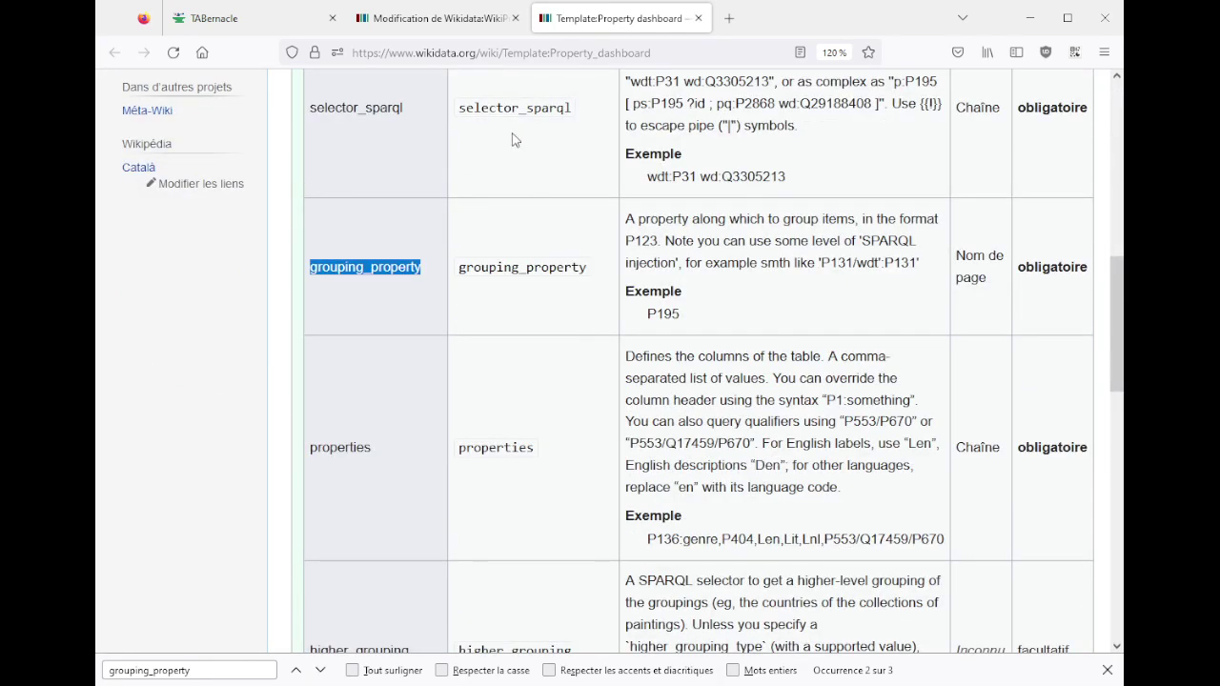
pyautogui.click(458, 21)
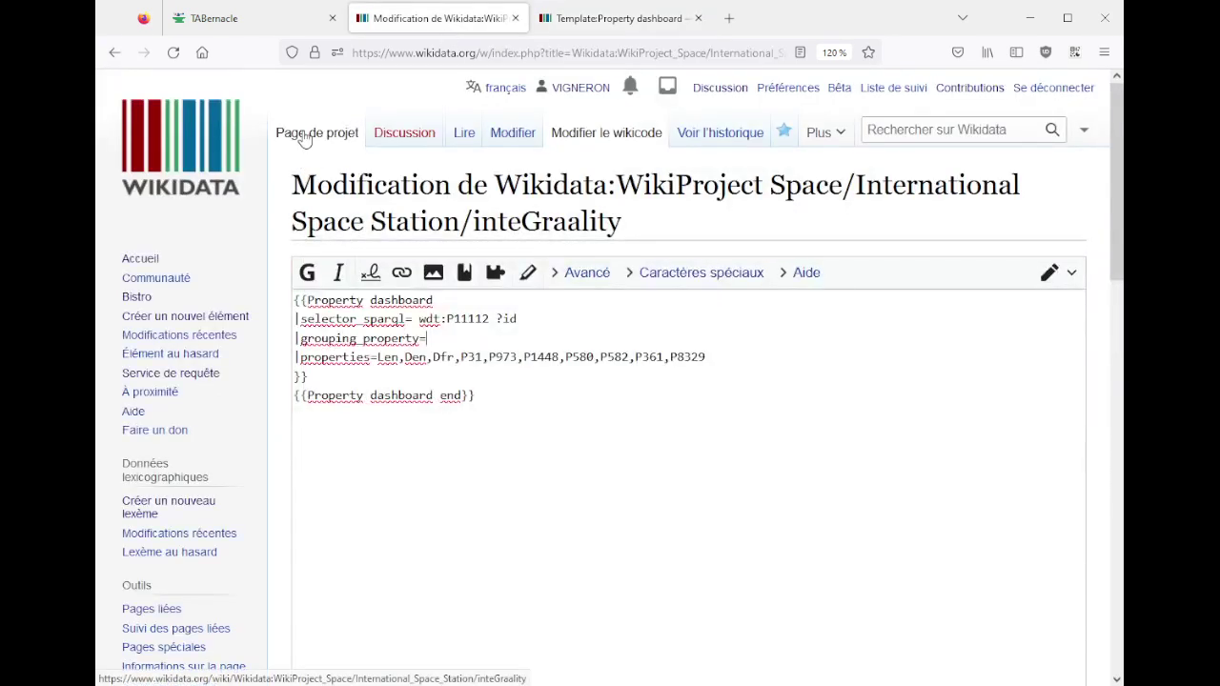
# - Set grouping_property to Len, publish the dashboard page, and open its "all entities" query in a new tab
pyautogui.click(435, 340)
pyautogui.write('Len')
pyautogui.scroll(-5, 435, 370)
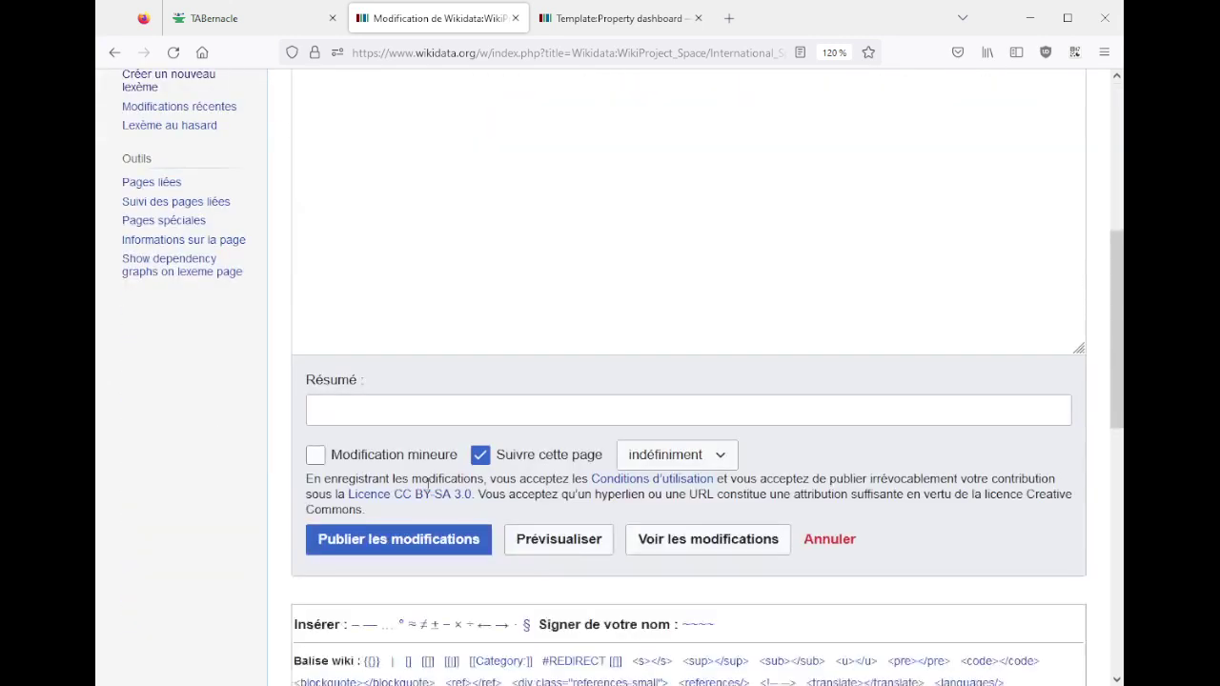
pyautogui.click(358, 540)
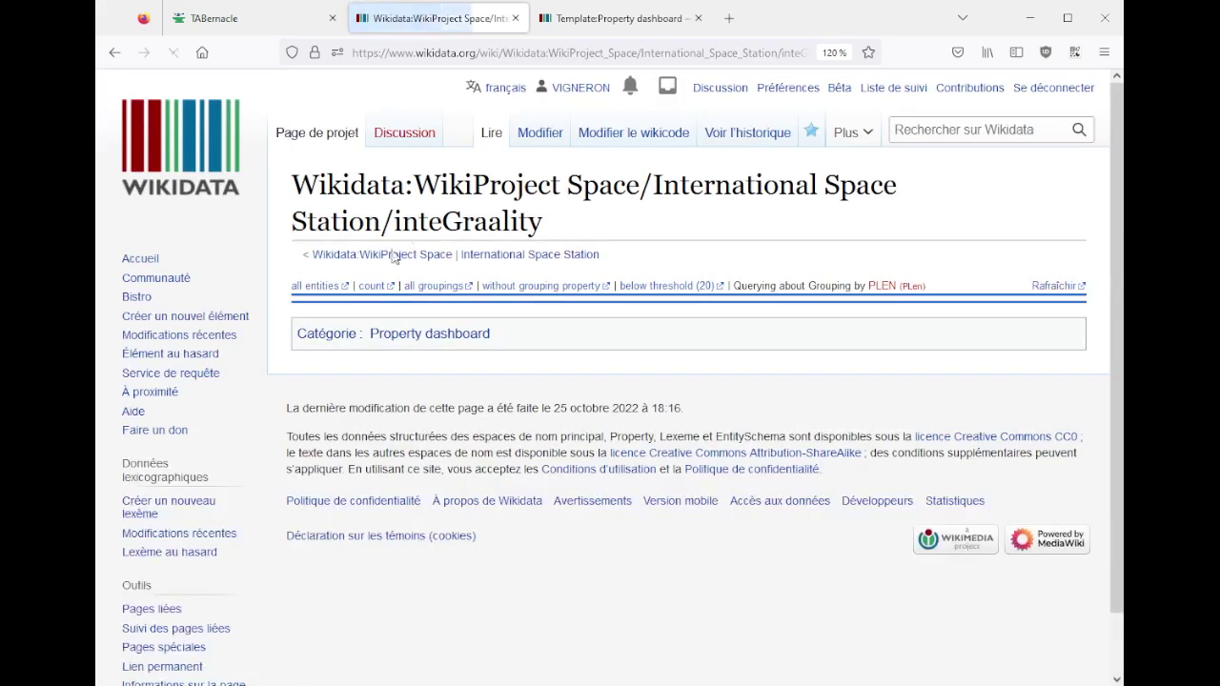
pyautogui.middleClick(317, 285)
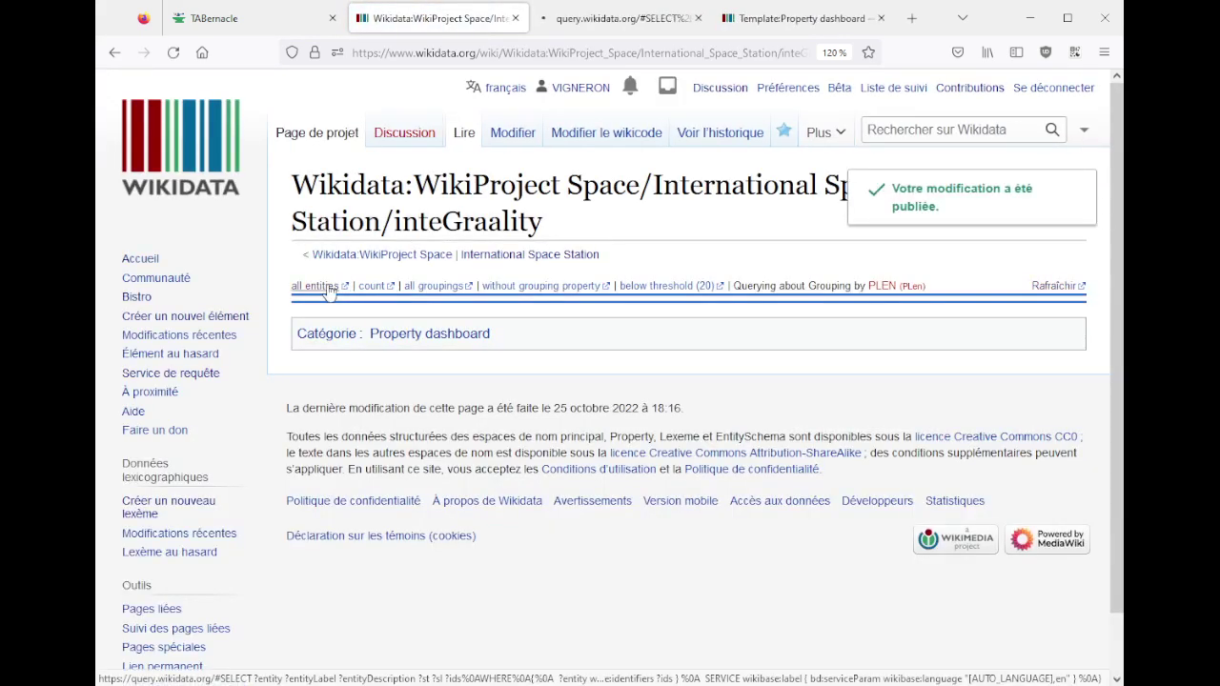
# - Run the dashboard's "all entities" query in the Wikidata Query Service and close it
pyautogui.click(610, 23)
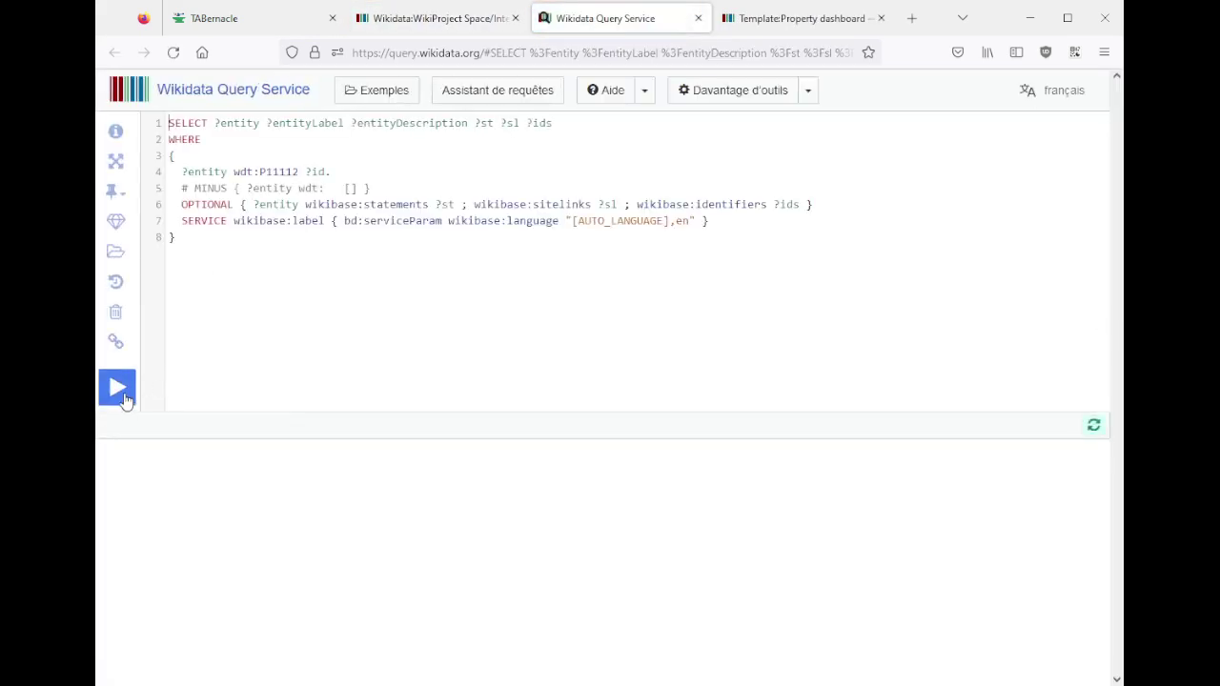
pyautogui.click(124, 396)
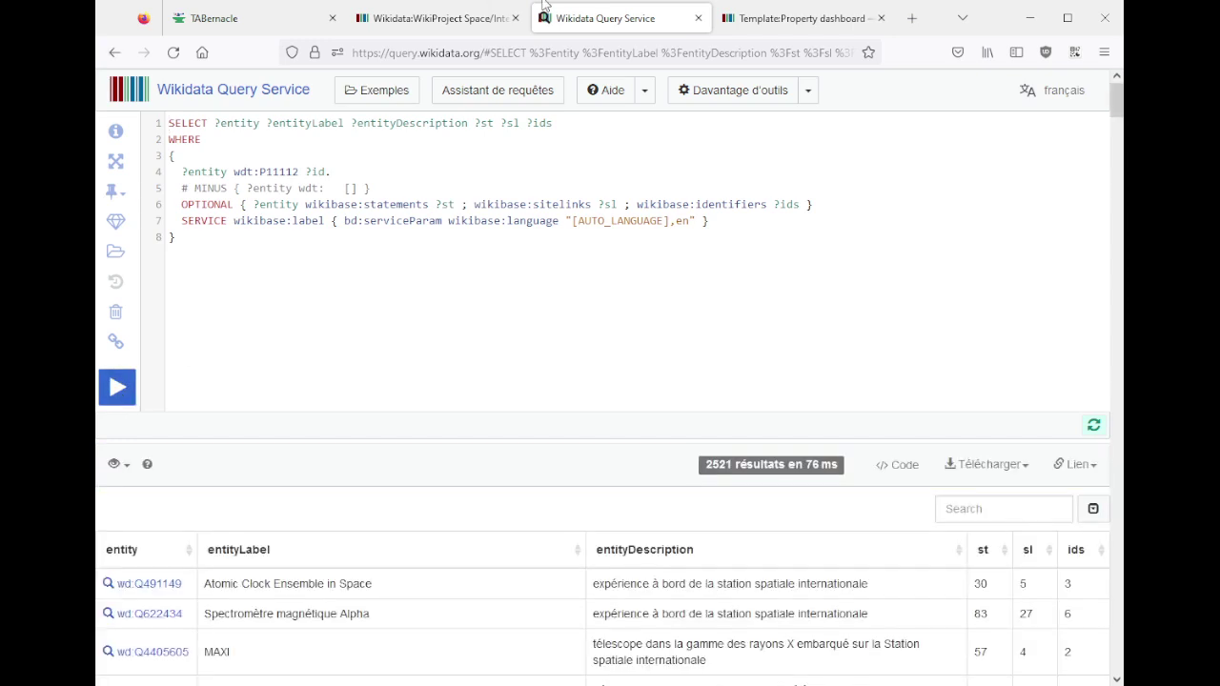
pyautogui.middleClick(576, 21)
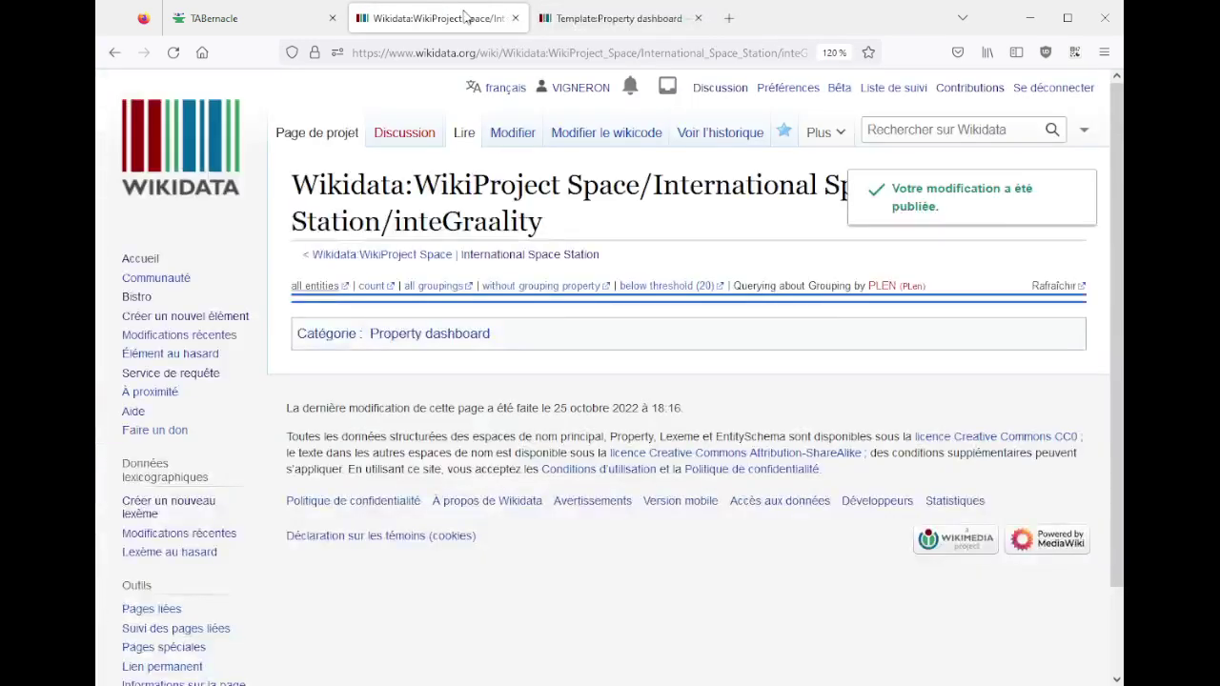
# - Run the dashboard's "all groupings" query in a separate tab, close it and start a refresh of the dashboard
pyautogui.middleClick(446, 286)
pyautogui.click(604, 27)
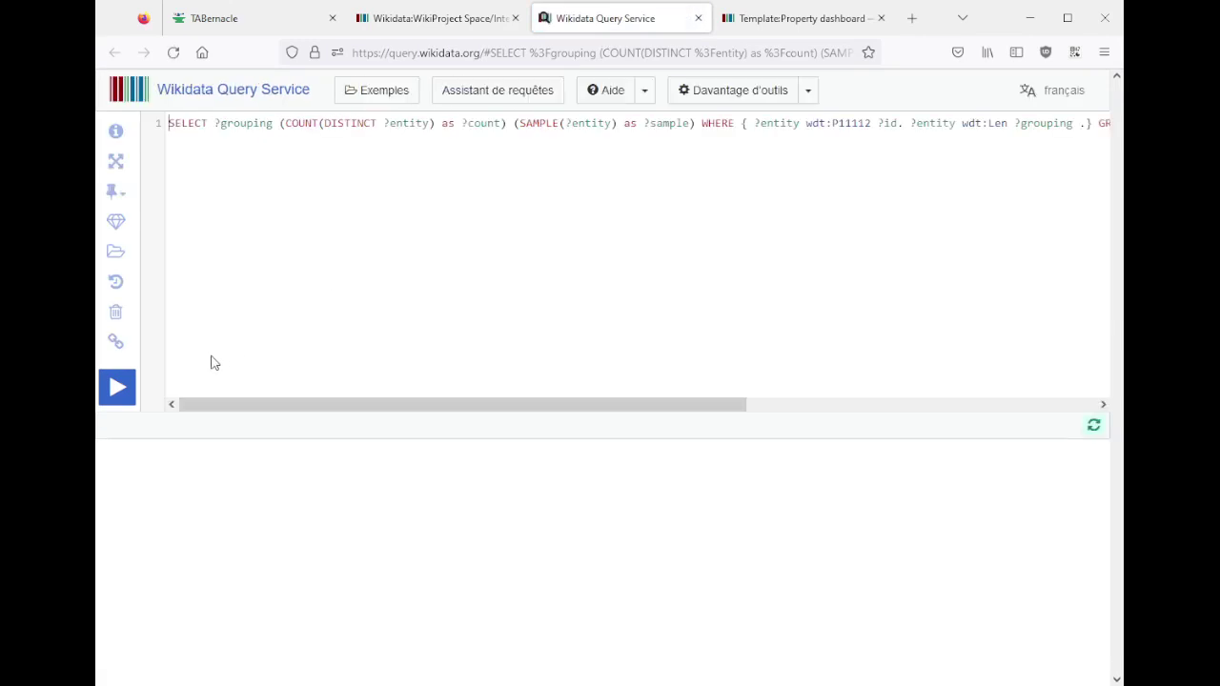
pyautogui.click(114, 399)
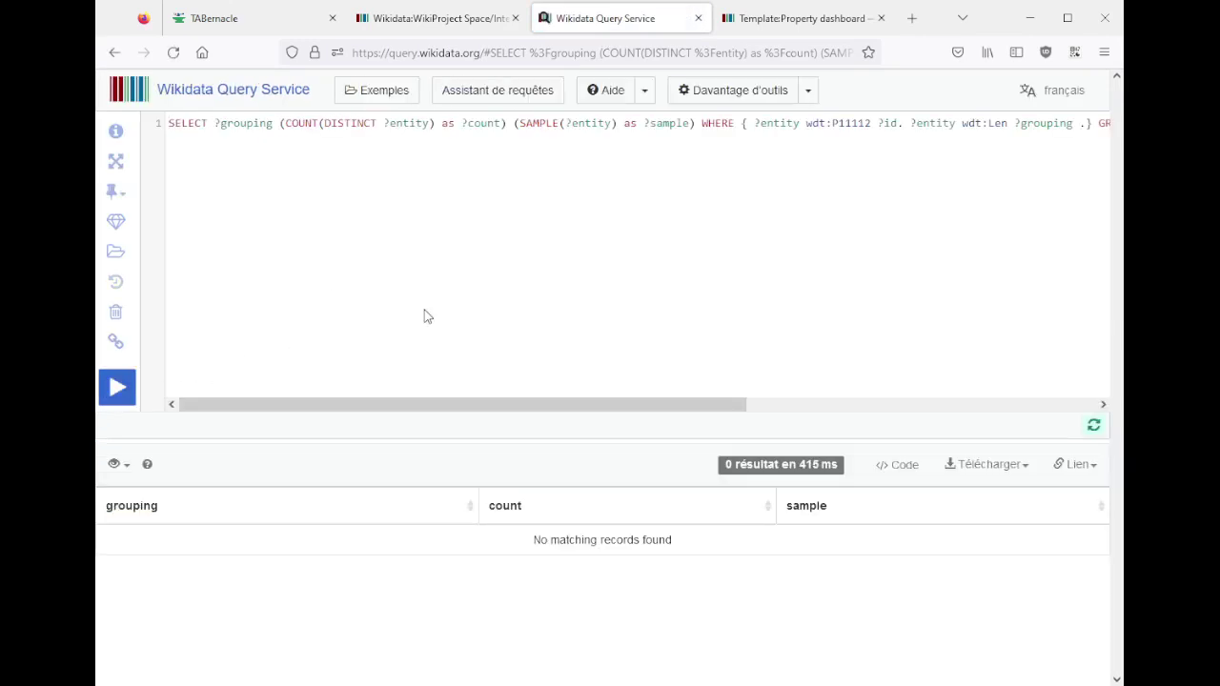
pyautogui.middleClick(609, 13)
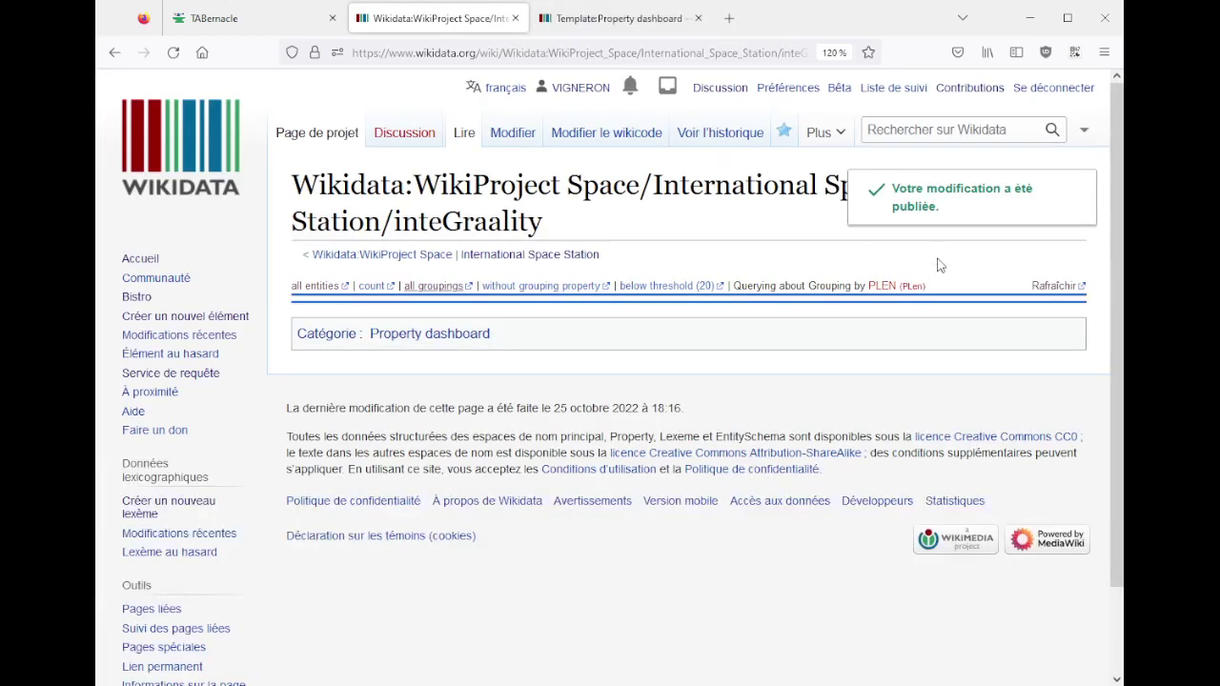
pyautogui.click(1058, 289)
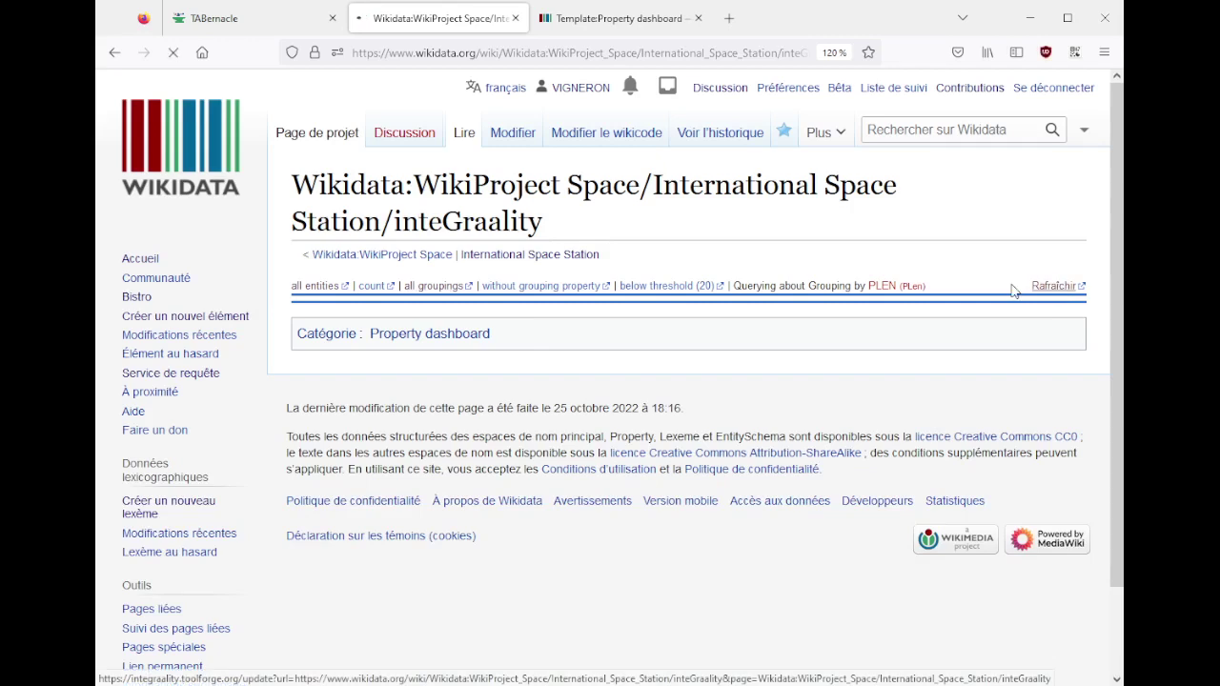
# - Review the Property dashboard template documentation, checking its example, the grouping_property format and the optional grouping parameters
pyautogui.click(654, 21)
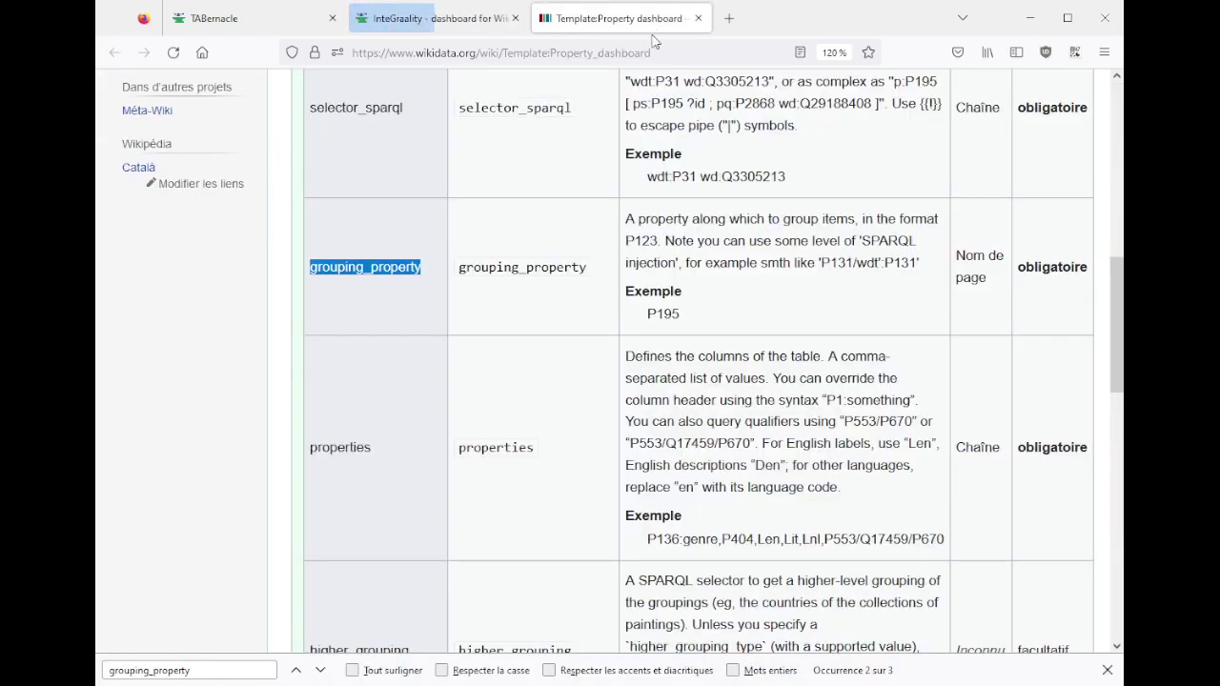
pyautogui.scroll(4, 648, 333)
pyautogui.scroll(4, 650, 333)
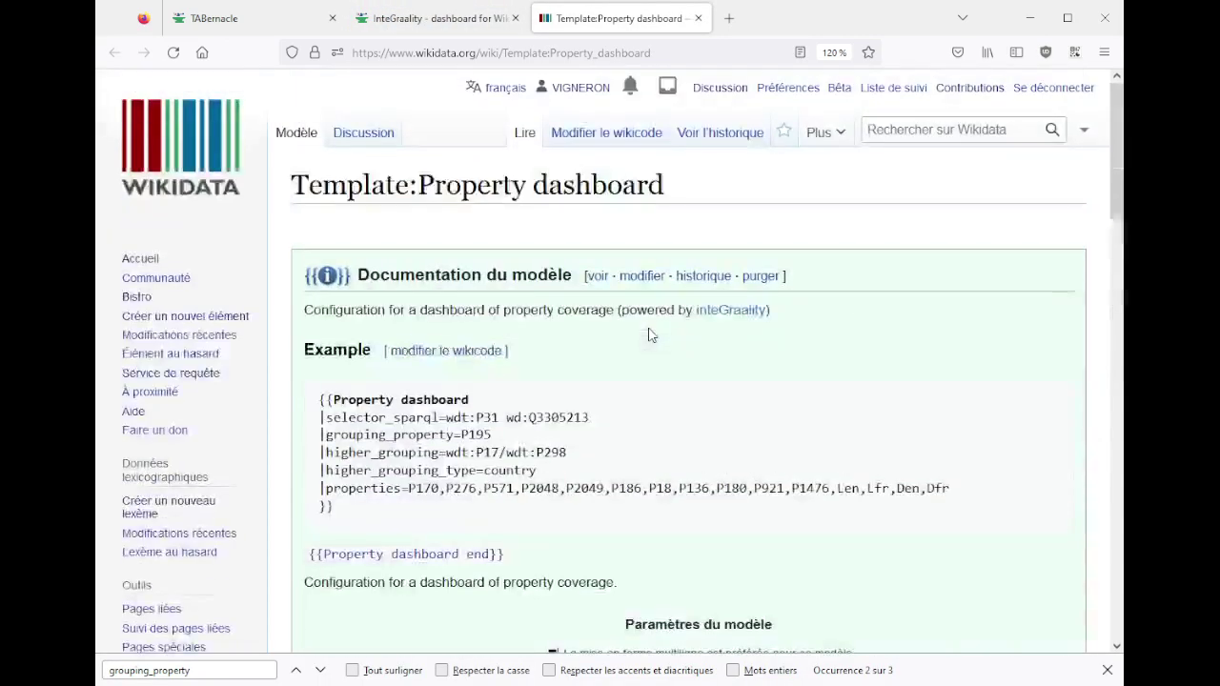
pyautogui.scroll(-3, 650, 334)
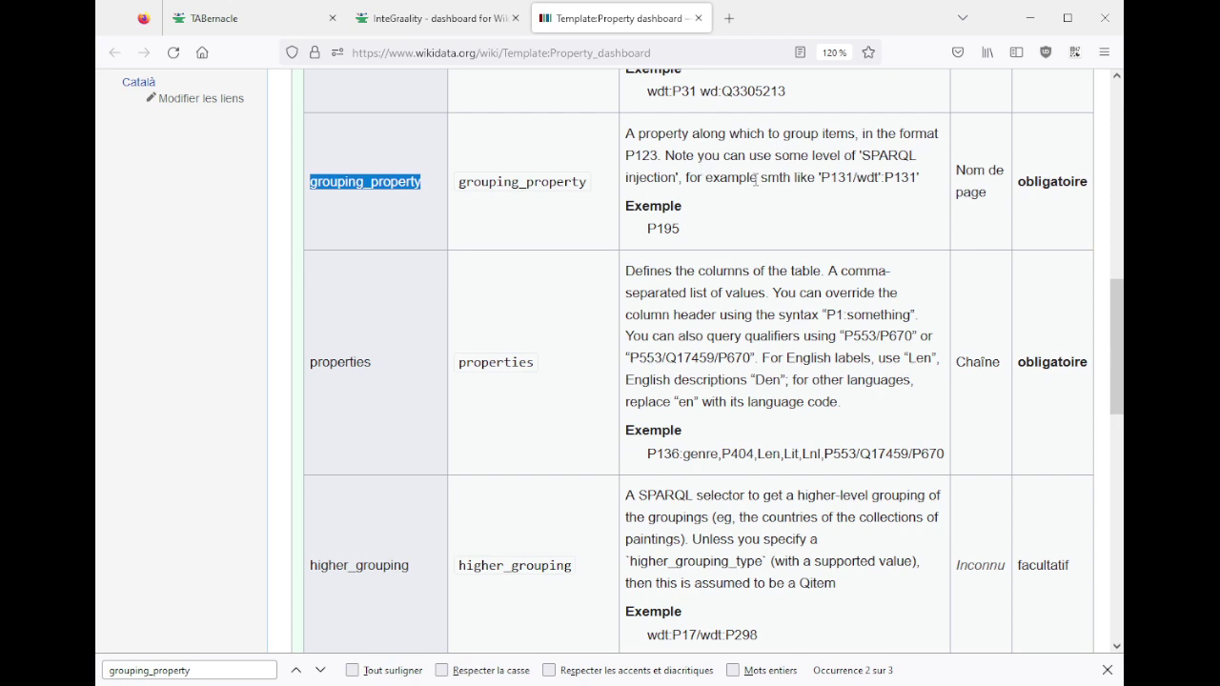
pyautogui.moveTo(893, 184); pyautogui.dragTo(825, 181)
pyautogui.click(791, 219)
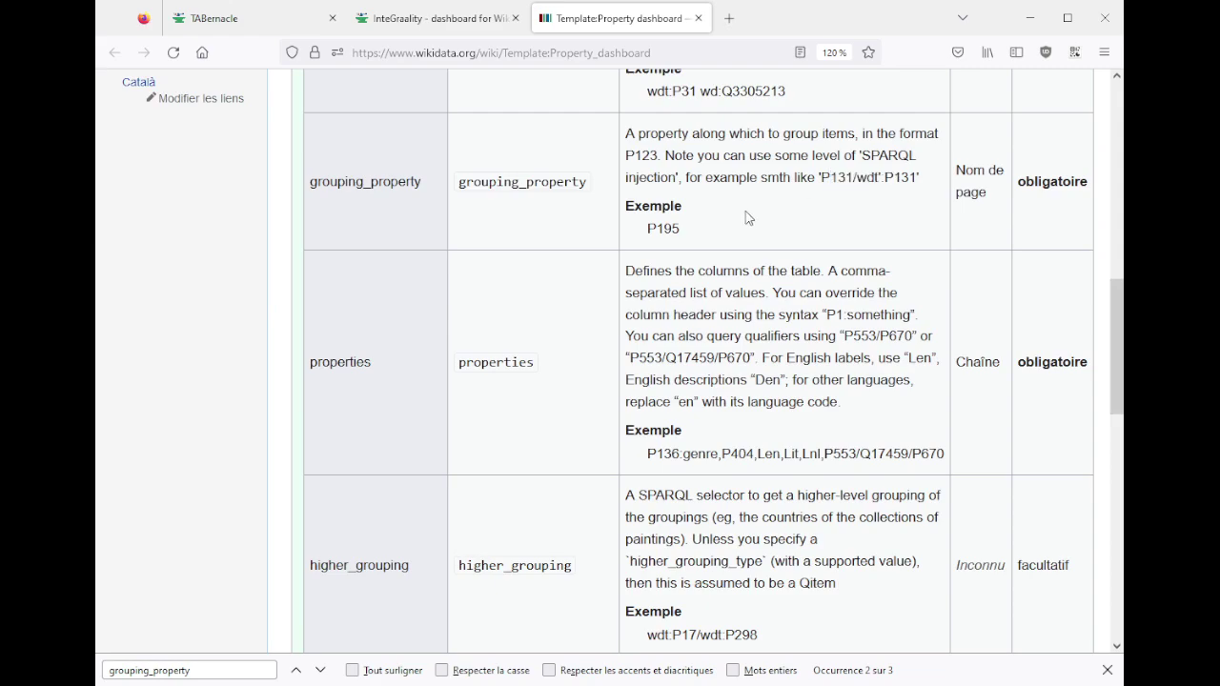
pyautogui.scroll(-6, 749, 218)
pyautogui.scroll(-3, 721, 327)
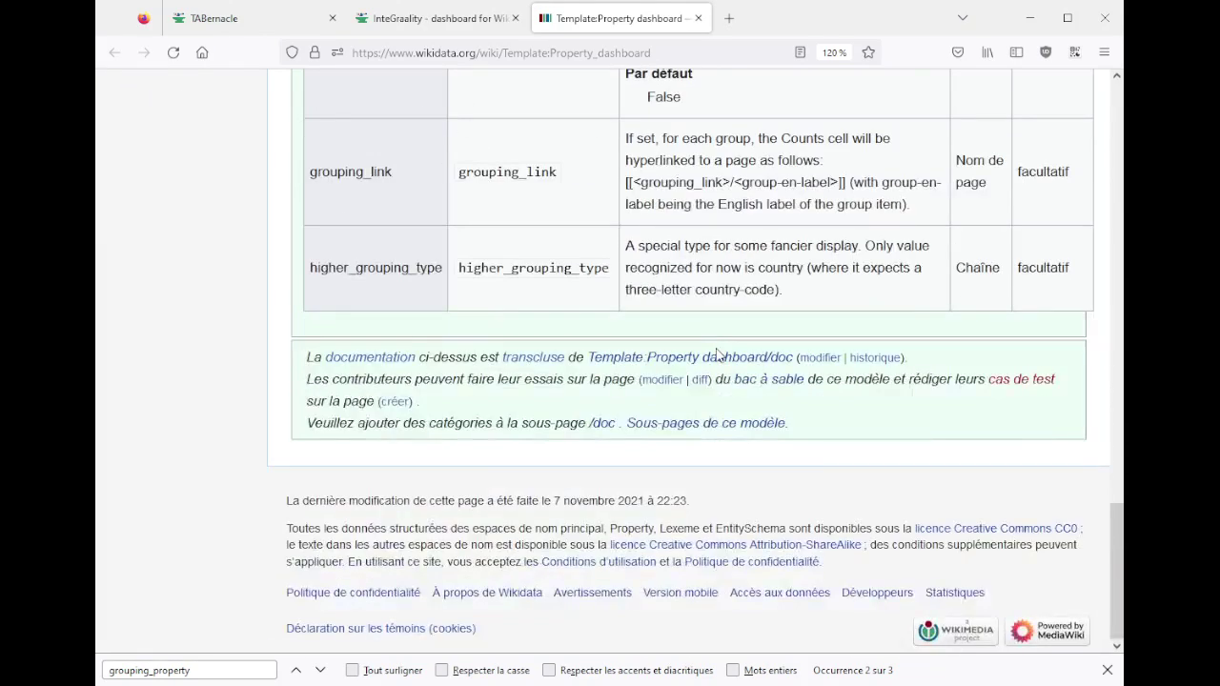
pyautogui.scroll(20, 716, 354)
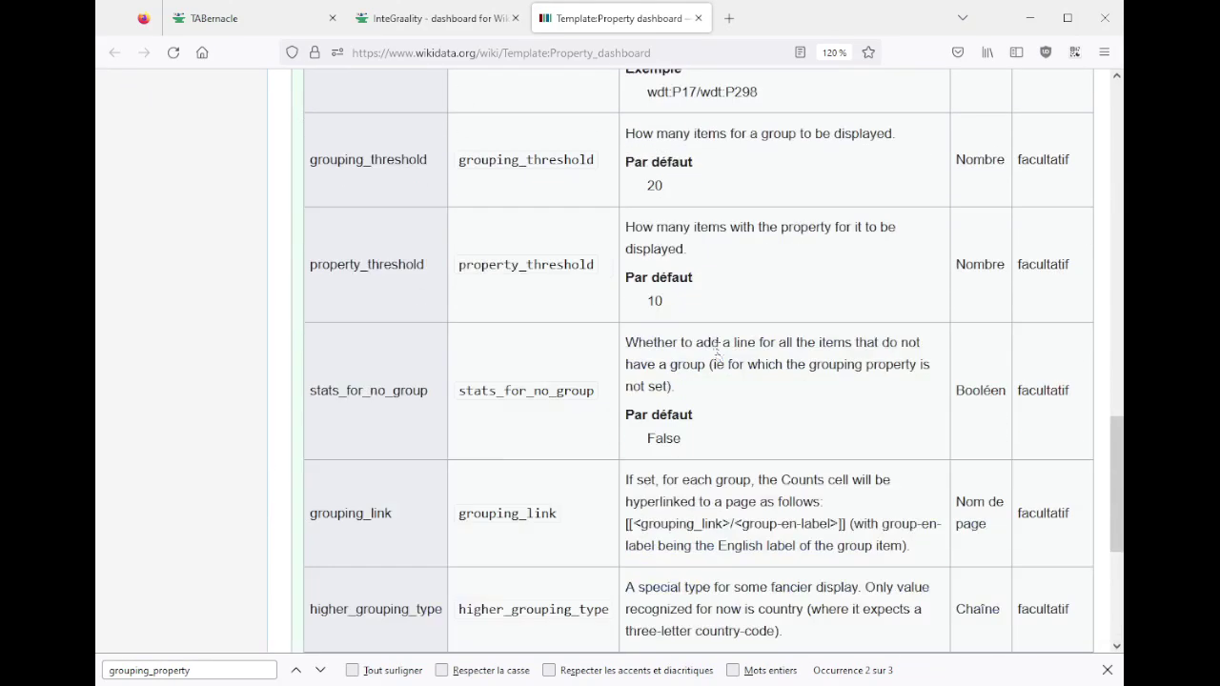
# - Return to the inteGraality dashboard page, open its wikitext and set grouping_property to P31
pyautogui.click(467, 23)
pyautogui.click(670, 166)
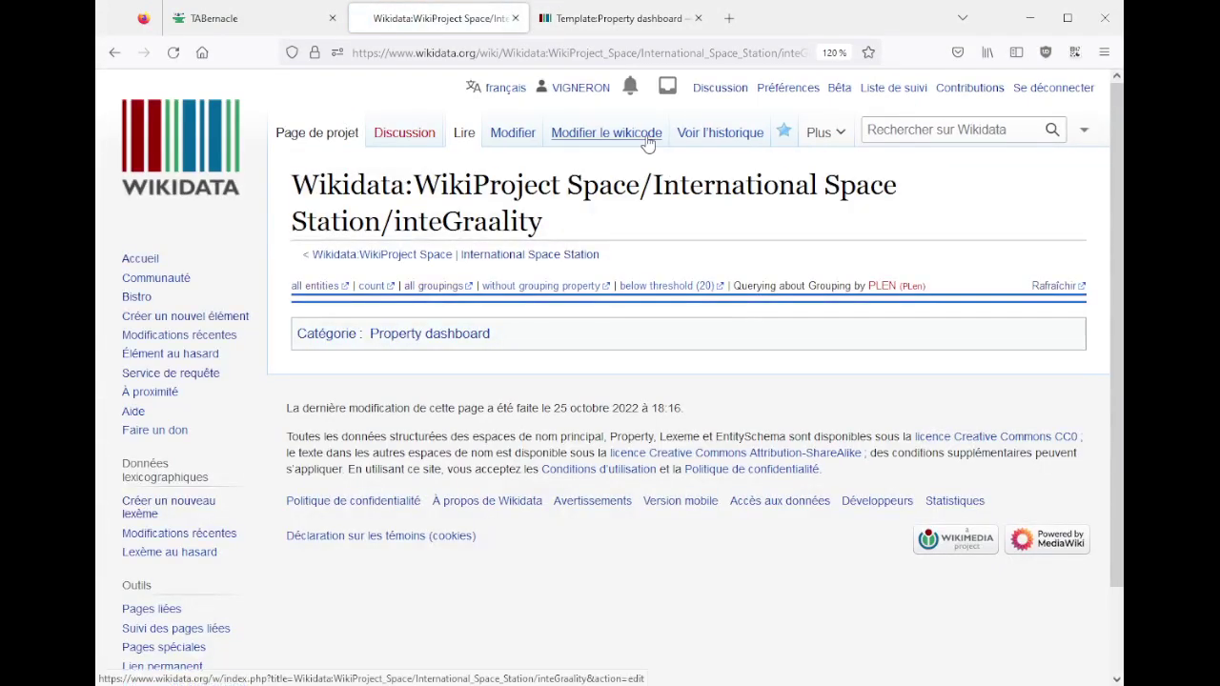
pyautogui.click(596, 138)
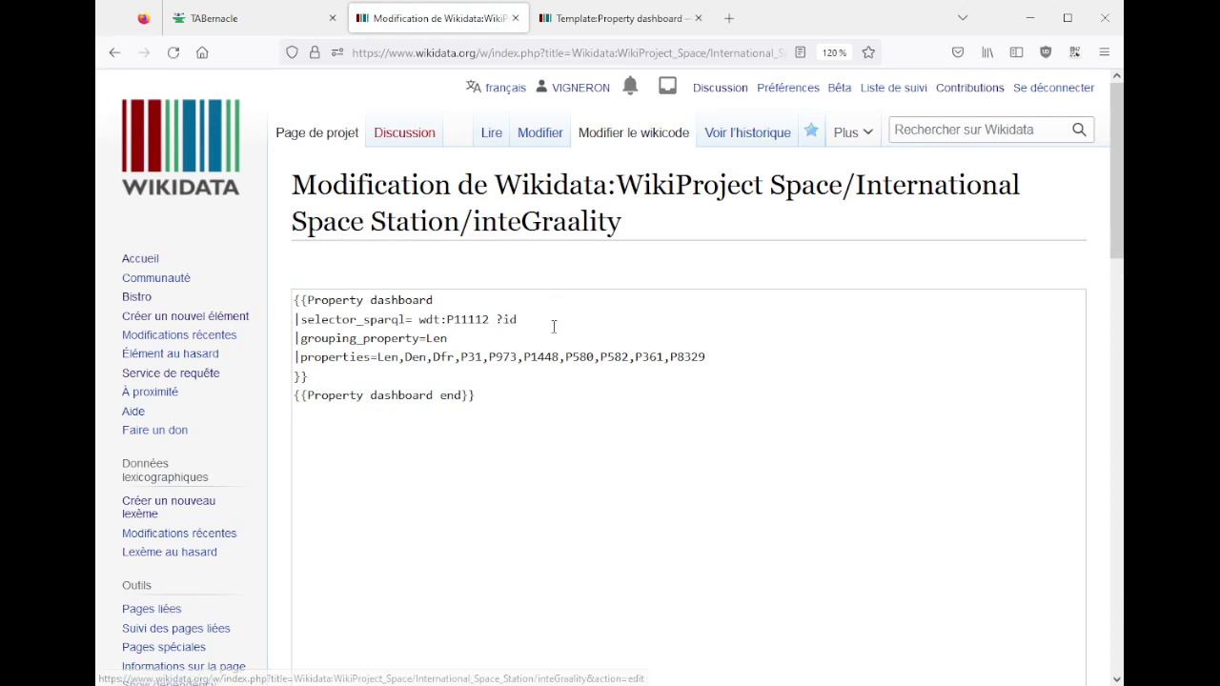
pyautogui.doubleClick(471, 337)
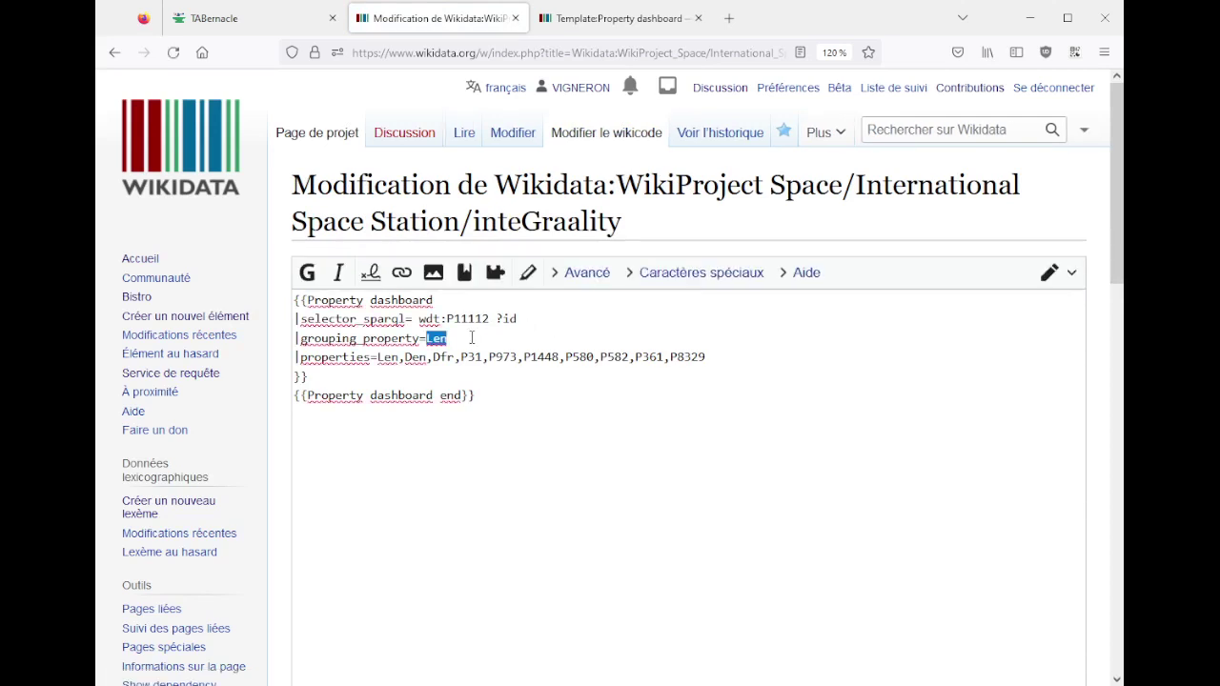
pyautogui.write('none')
pyautogui.doubleClick(471, 337)
pyautogui.press('BackSpace')
# - Publish the dashboard page, refresh its inteGraality data and open the updated page
pyautogui.scroll(-6, 467, 356)
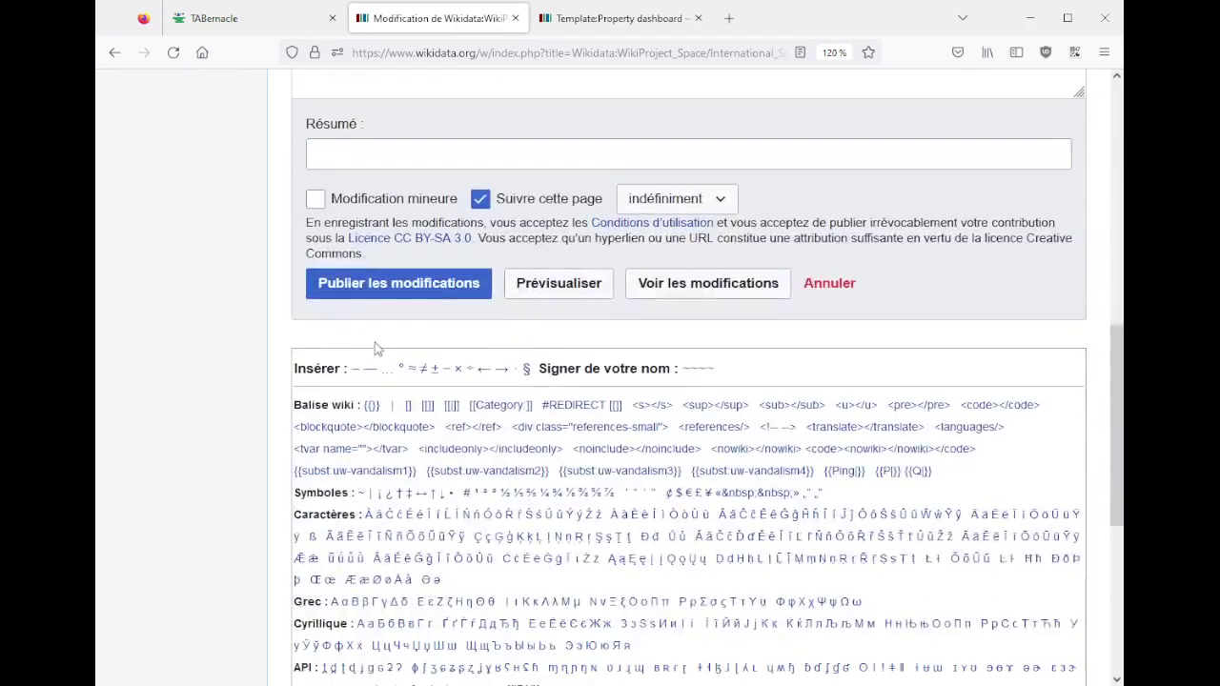
pyautogui.click(391, 288)
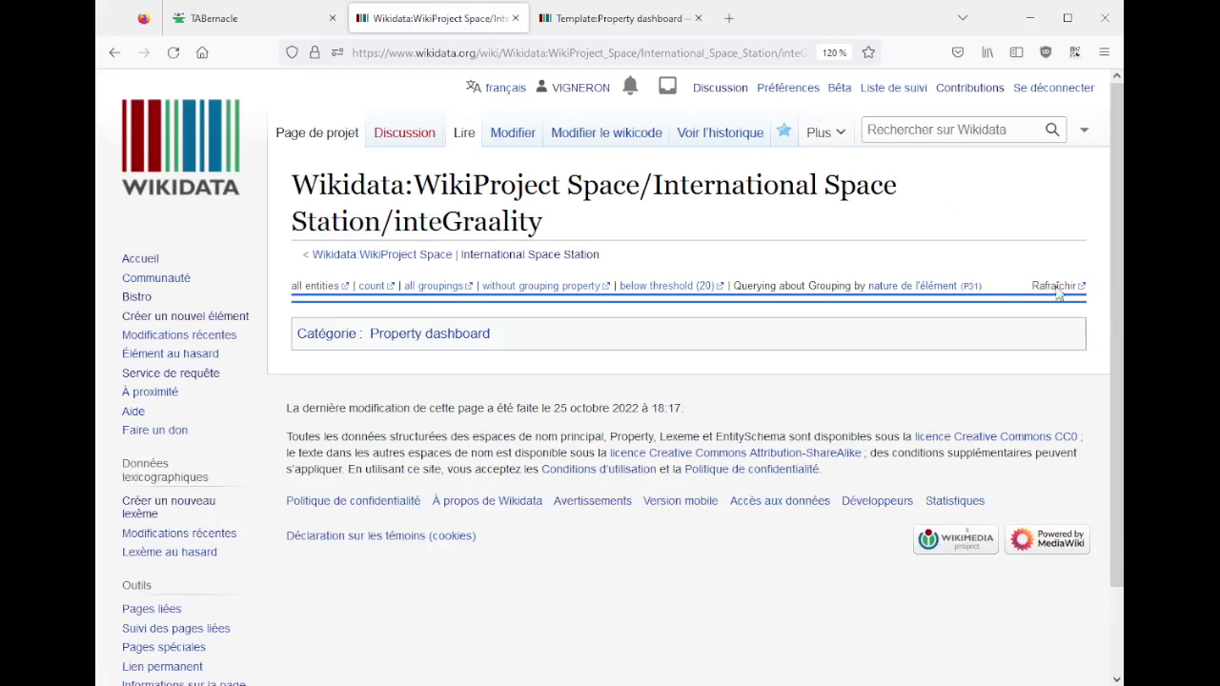
pyautogui.click(1053, 286)
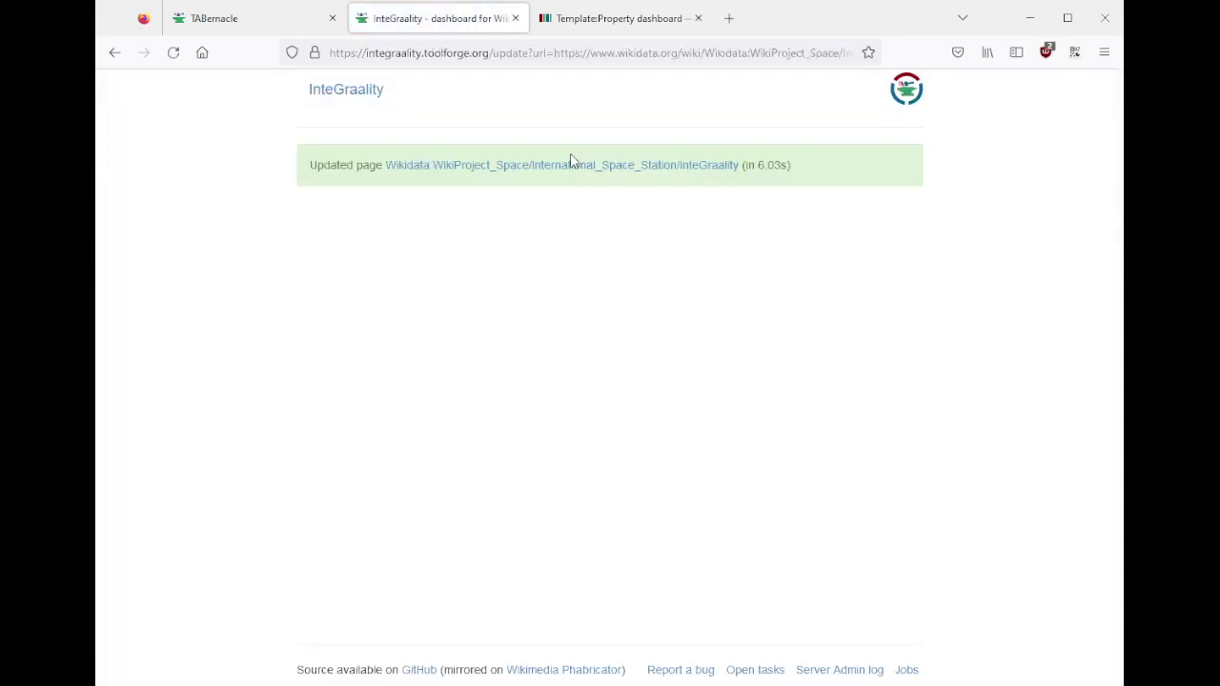
pyautogui.click(562, 166)
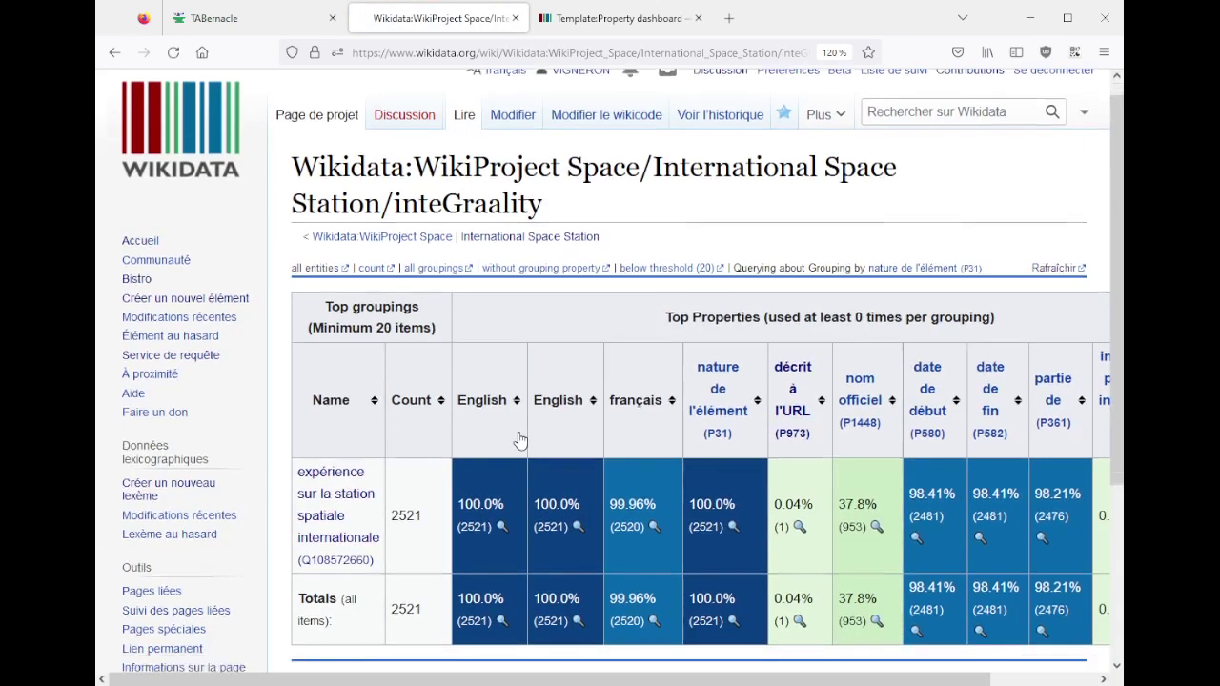
# - Examine the generated dashboard table, comparing the item count and coverage percentages for P973, P1448 and P8329
pyautogui.scroll(-5, 398, 303)
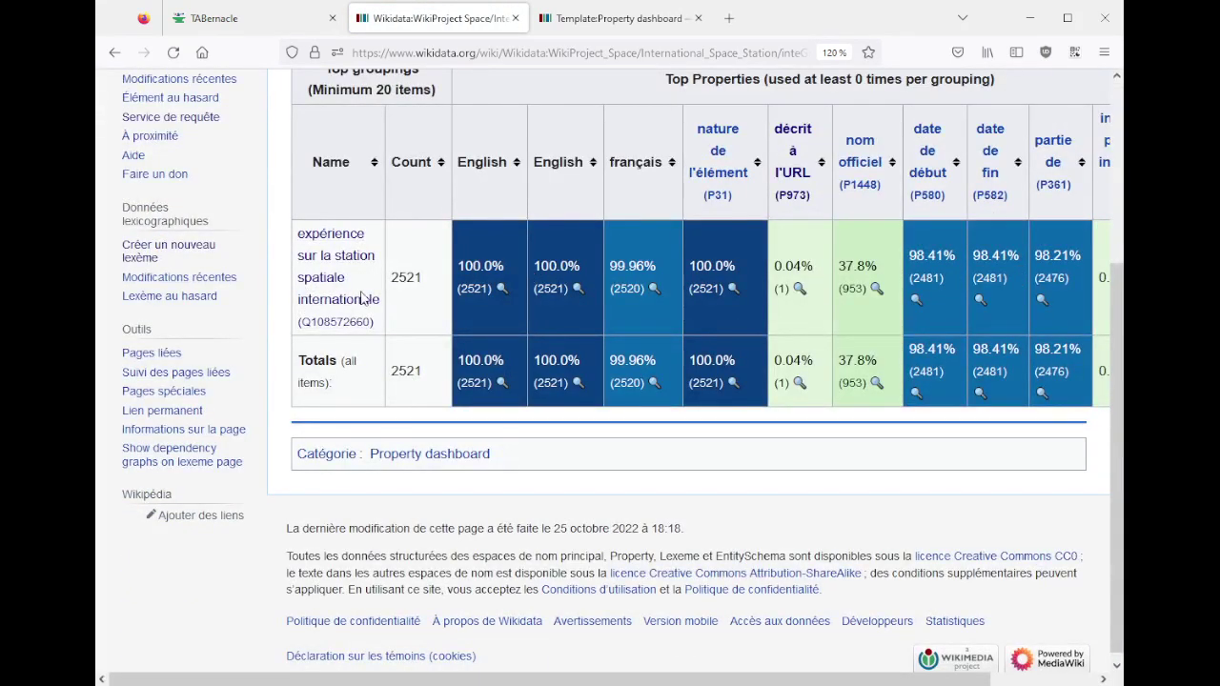
pyautogui.moveTo(393, 277); pyautogui.dragTo(416, 277)
pyautogui.click(416, 297)
pyautogui.scroll(1, 417, 303)
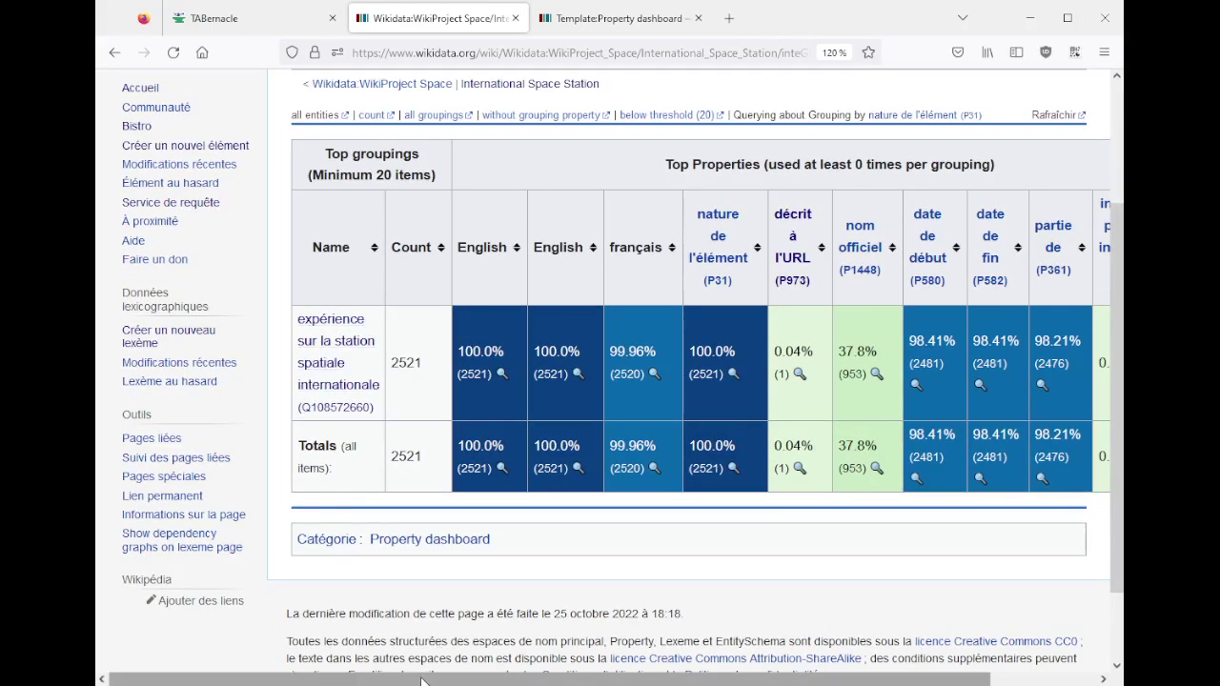
pyautogui.hscroll(2, 610, 381)
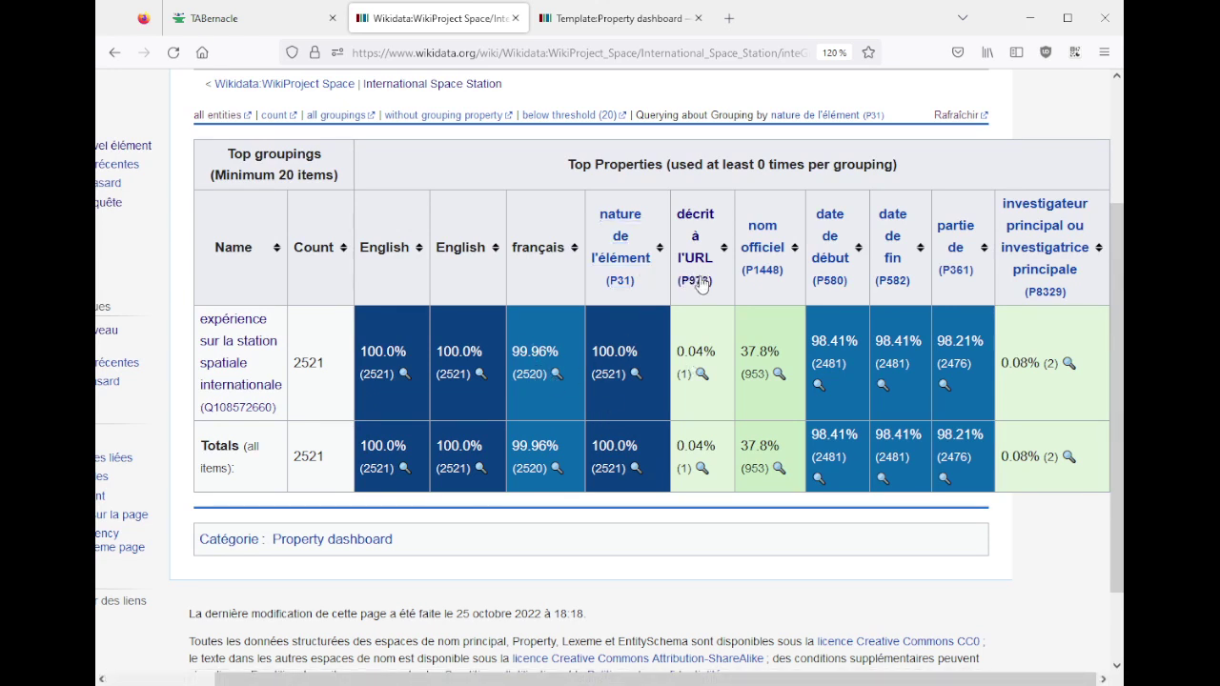
pyautogui.moveTo(677, 360); pyautogui.dragTo(706, 355)
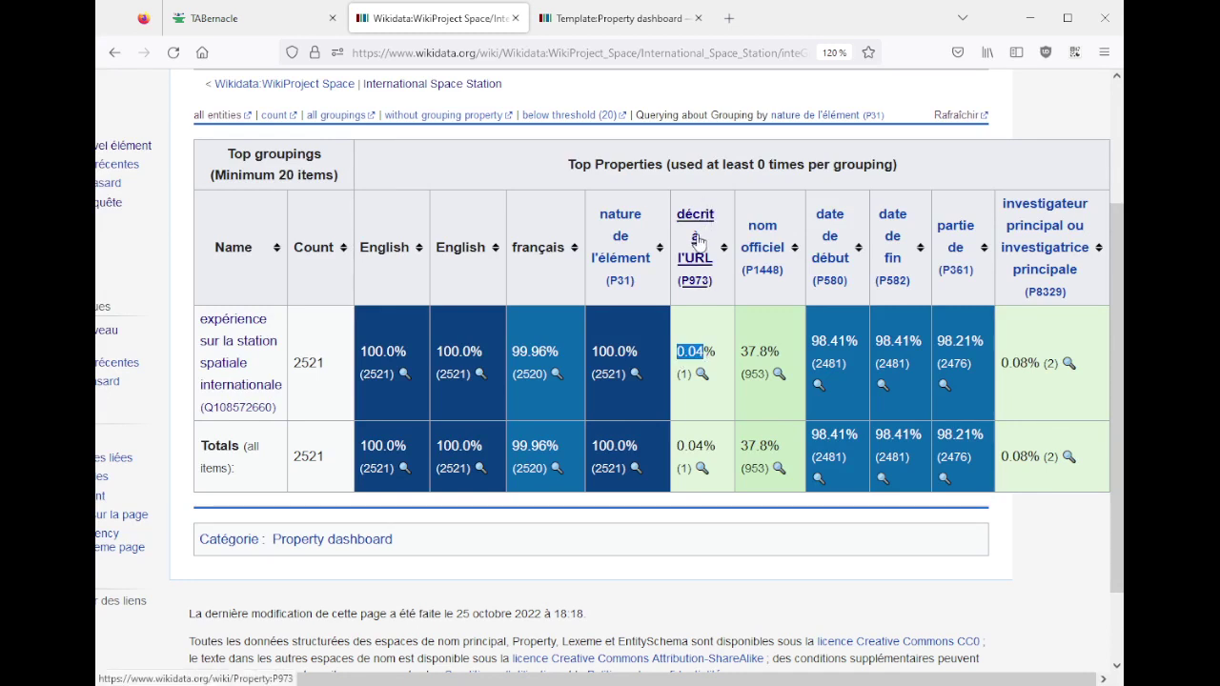
pyautogui.moveTo(697, 242)
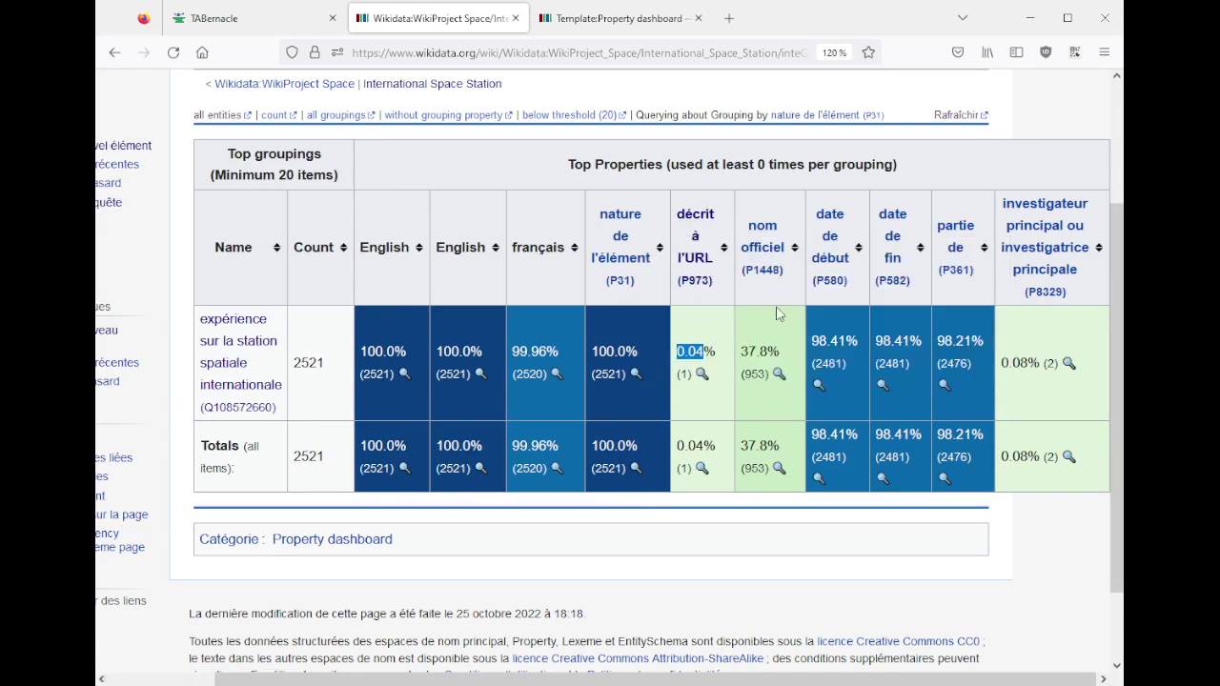
pyautogui.click(746, 355)
pyautogui.moveTo(744, 352); pyautogui.dragTo(1028, 363)
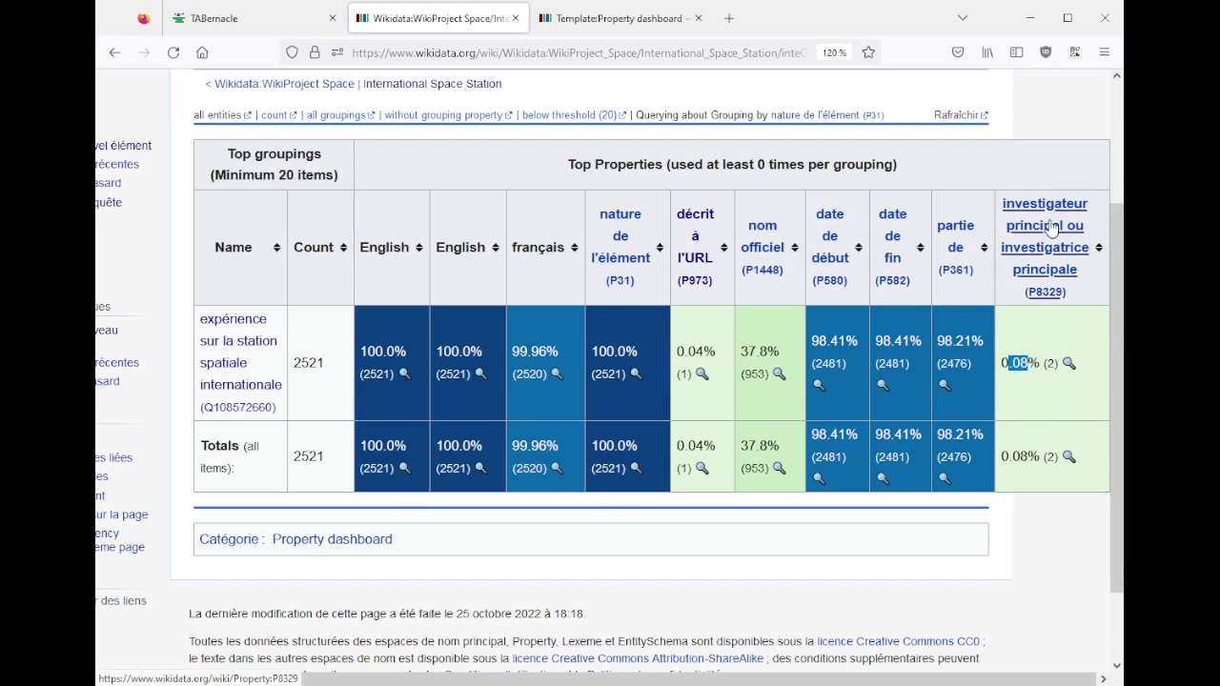
pyautogui.moveTo(1051, 227)
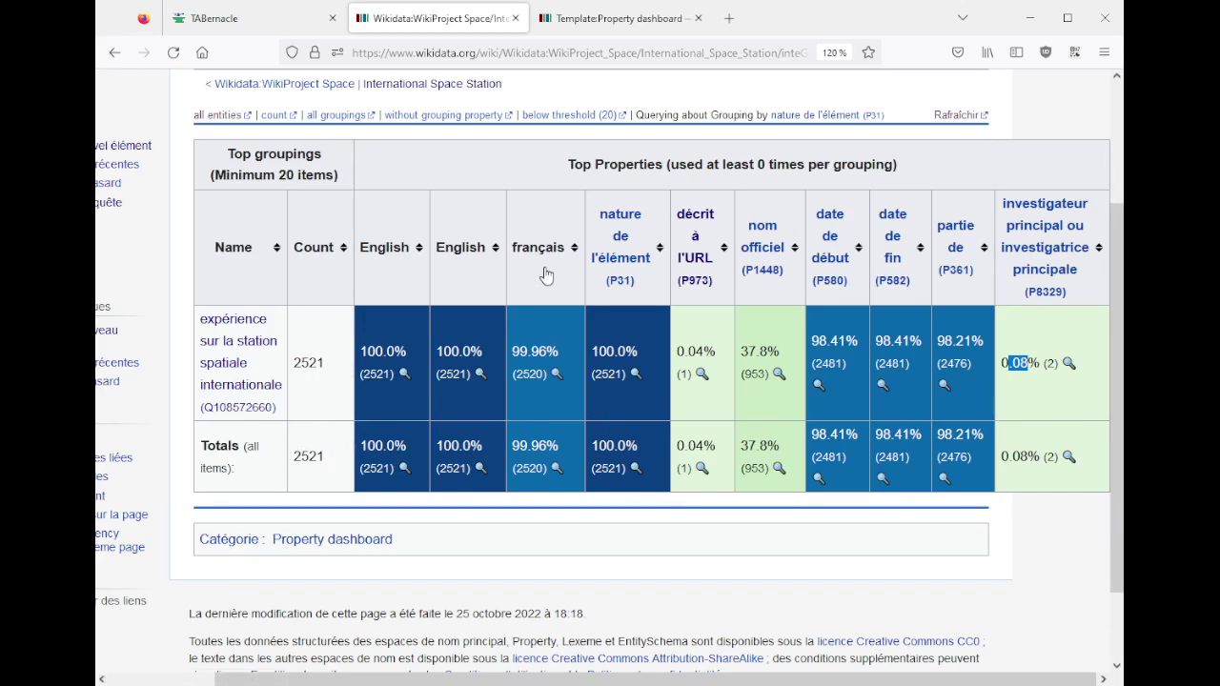
# - Open the query for items without a French description from the dashboard's français column, reformat it and run it
pyautogui.click(557, 375)
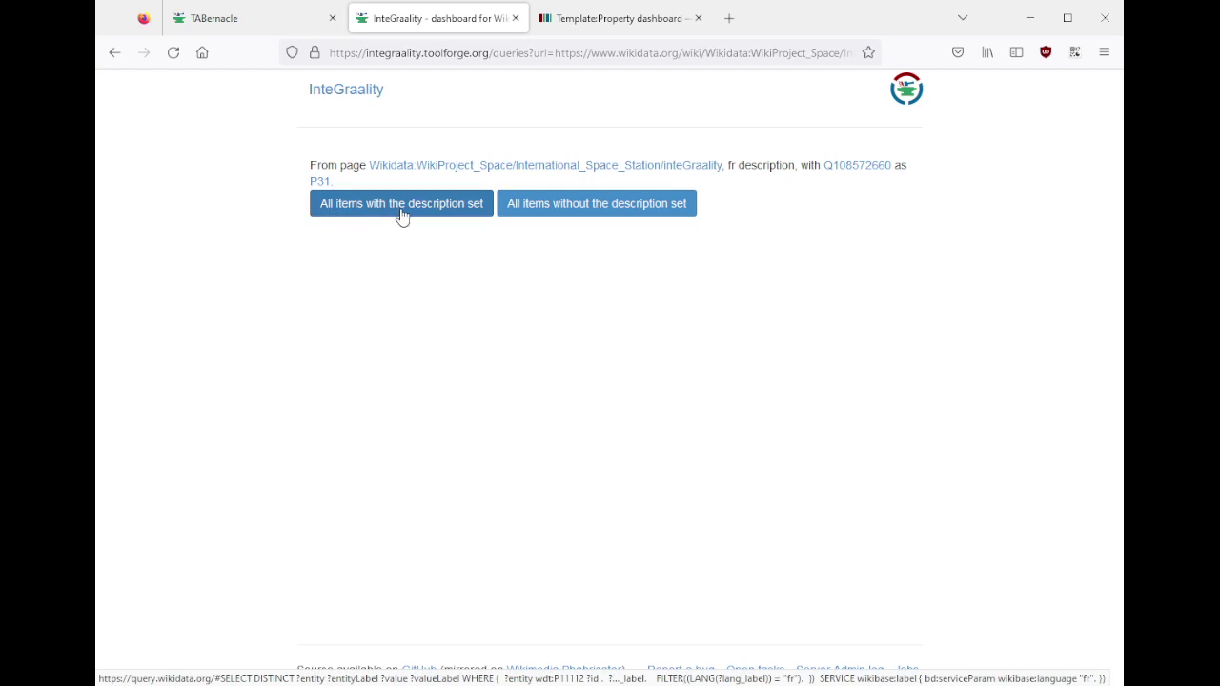
pyautogui.click(620, 206)
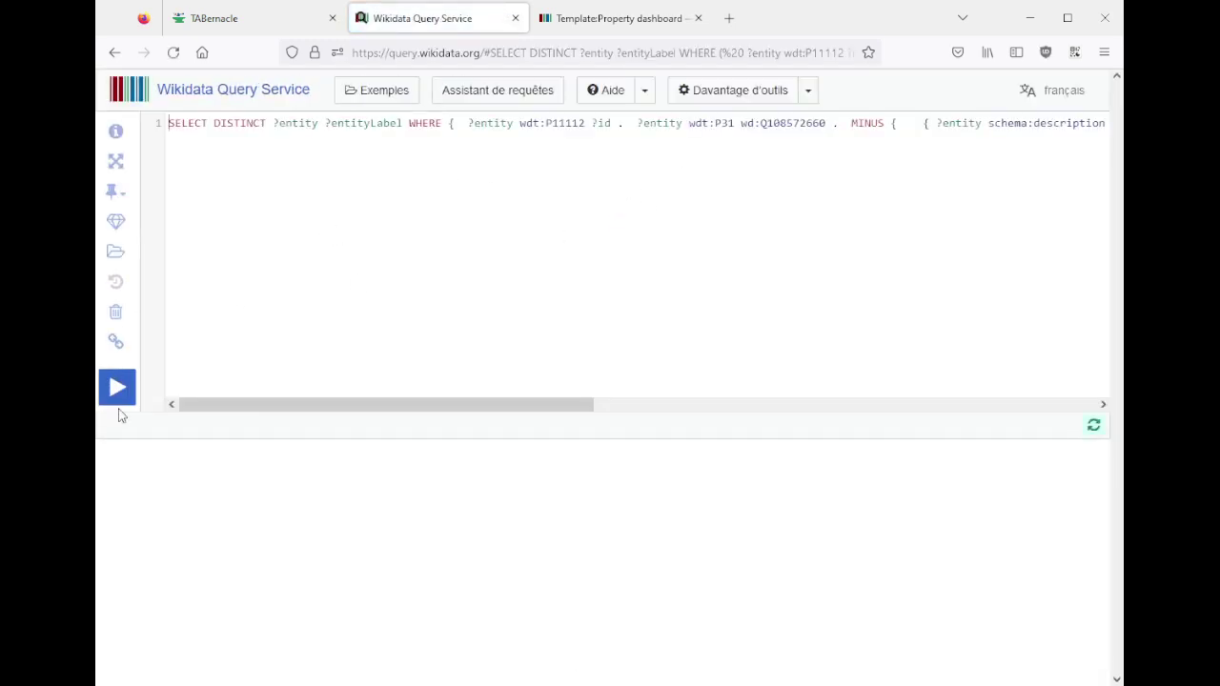
pyautogui.click(118, 225)
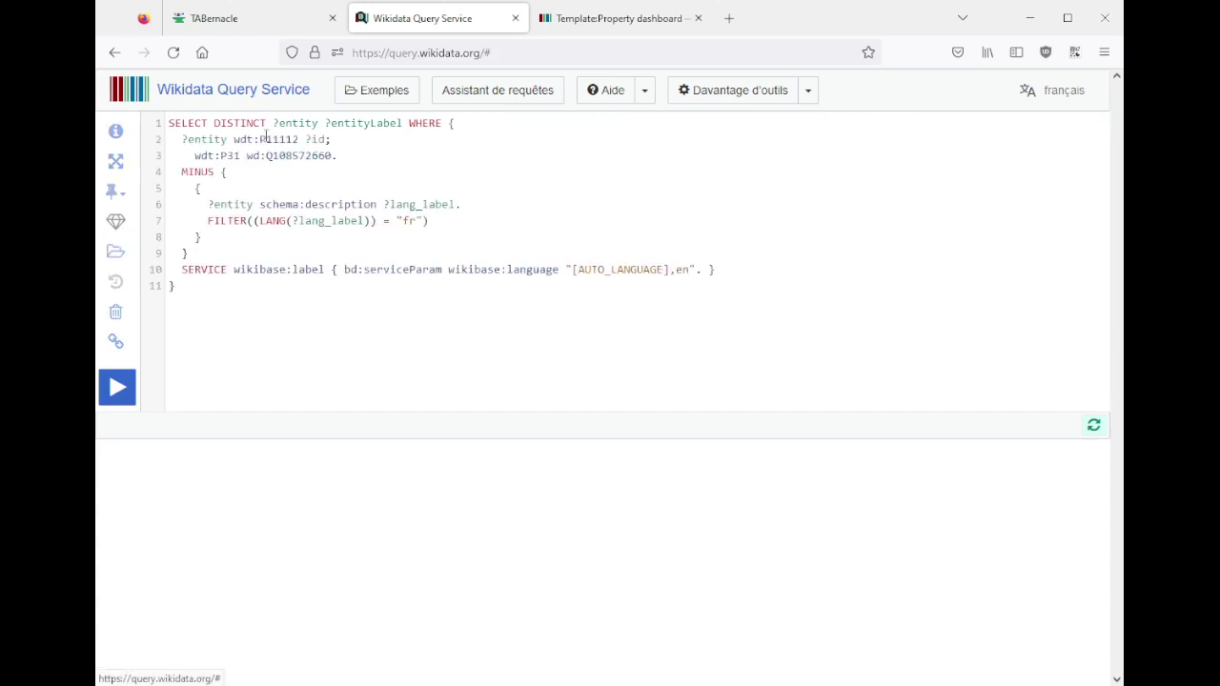
pyautogui.click(116, 386)
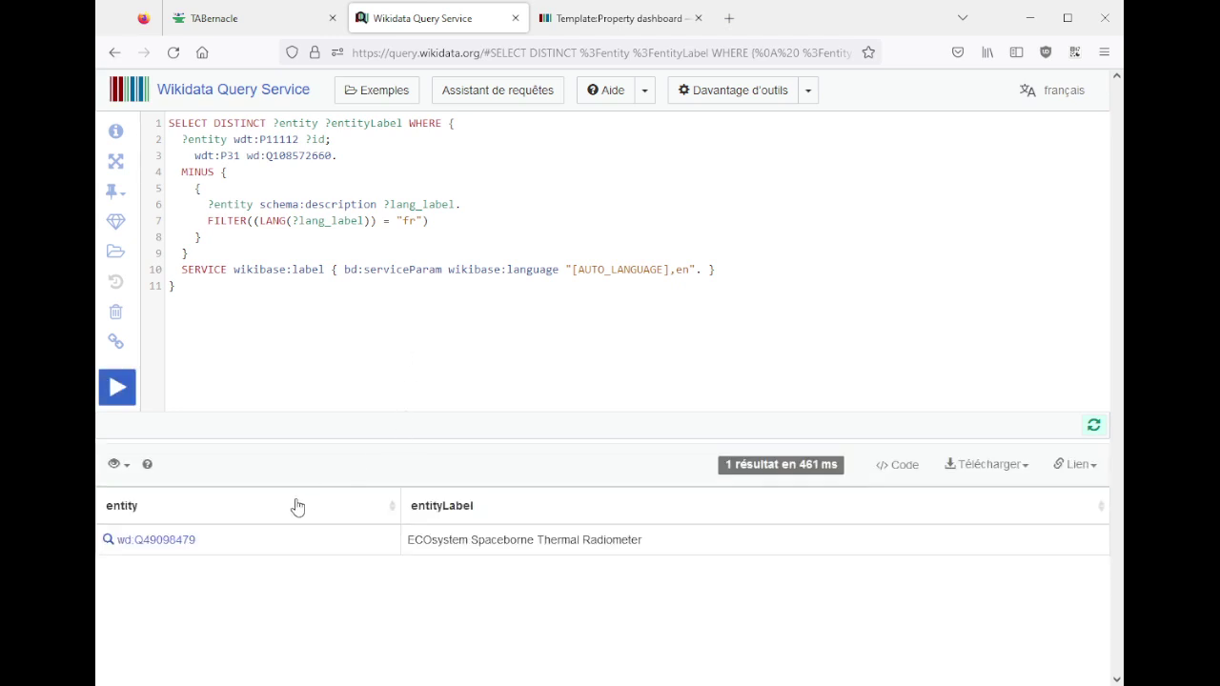
# - Open the item returned by the query to check its French label and description, then go back to the unformatted query
pyautogui.middleClick(176, 541)
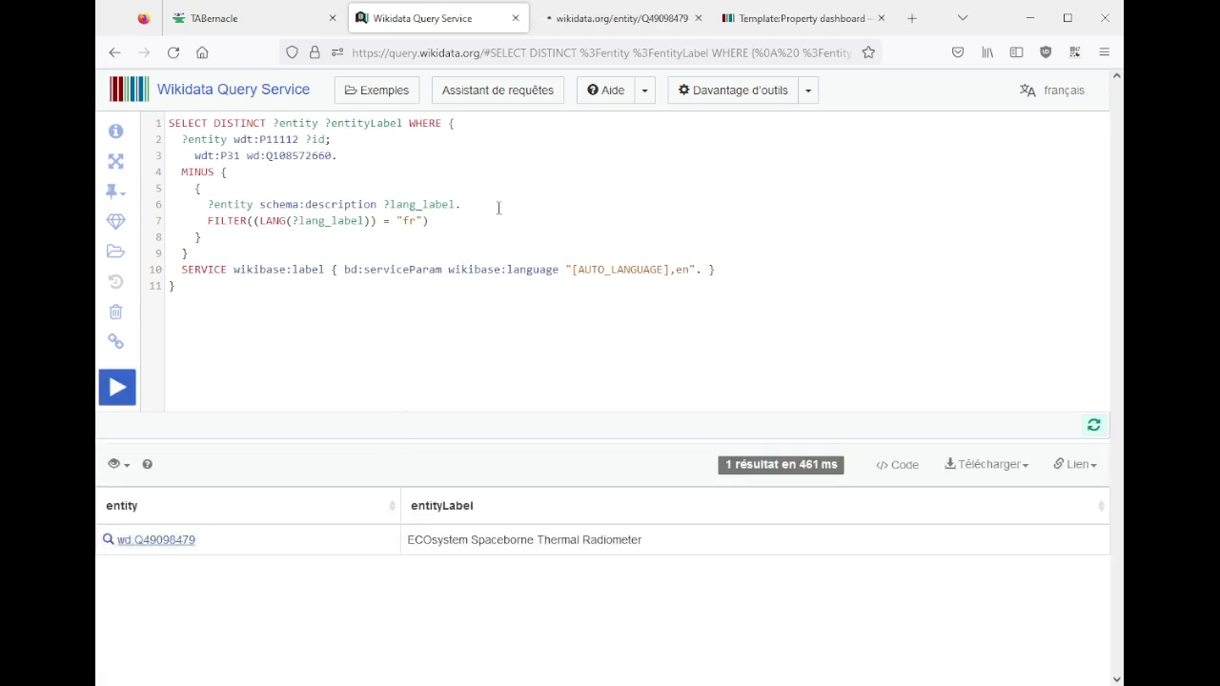
pyautogui.click(624, 19)
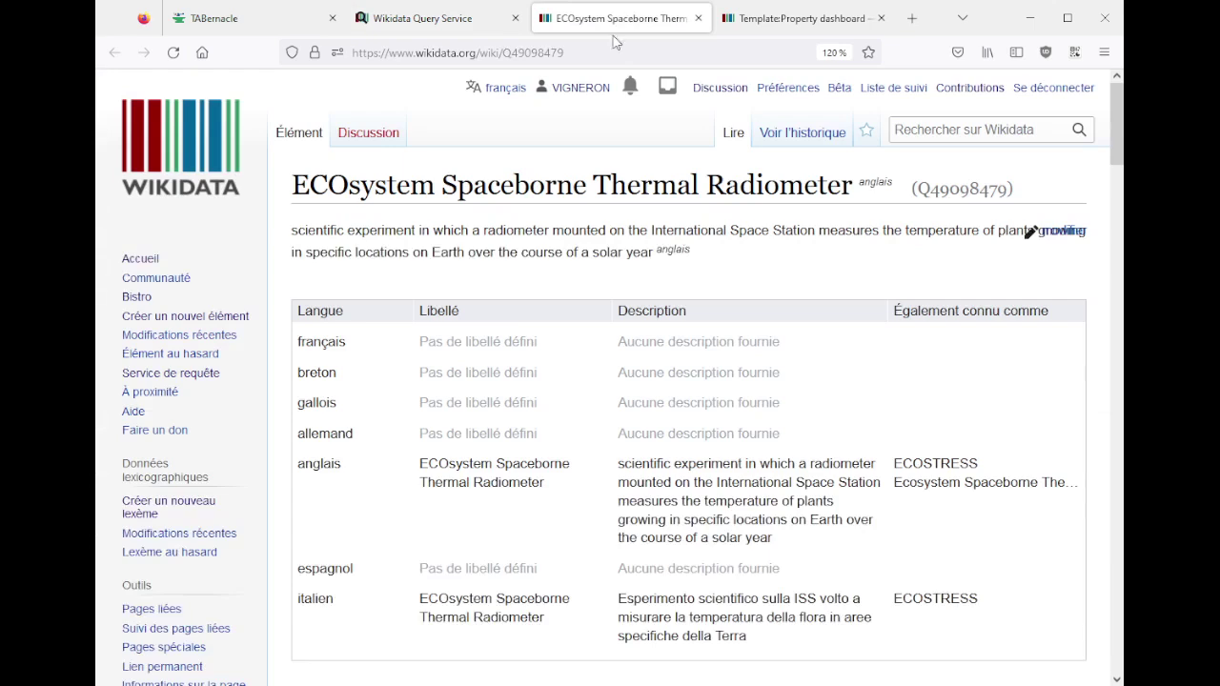
pyautogui.click(419, 19)
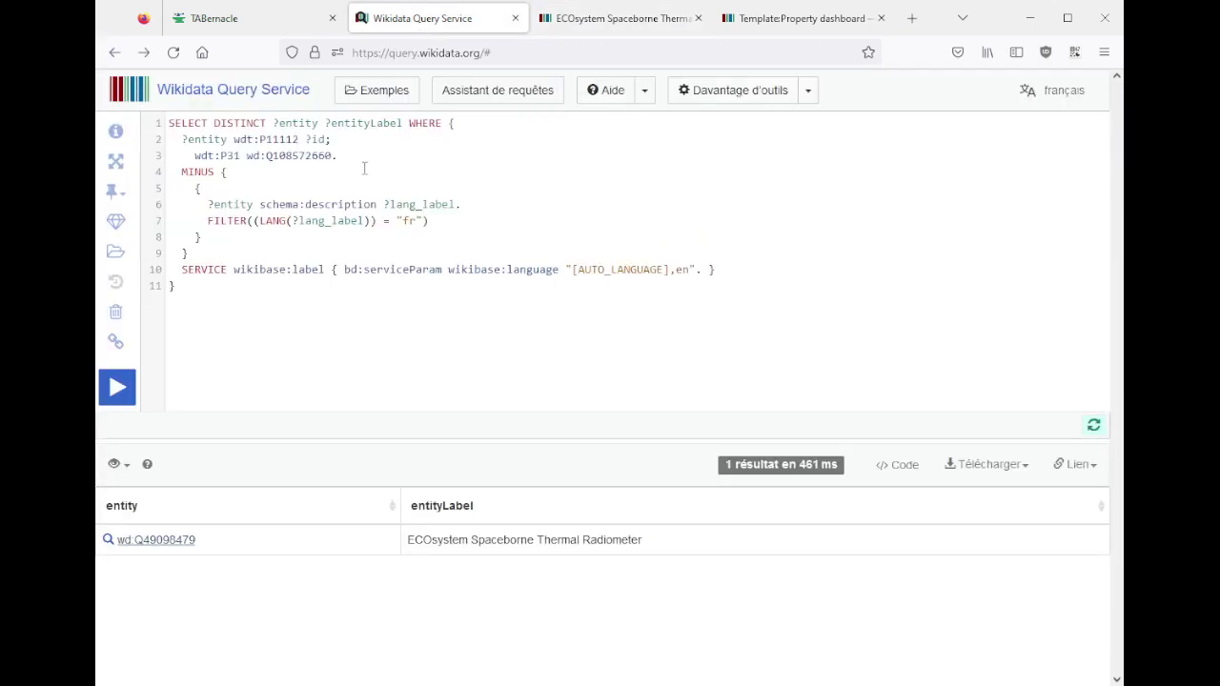
pyautogui.click(115, 52)
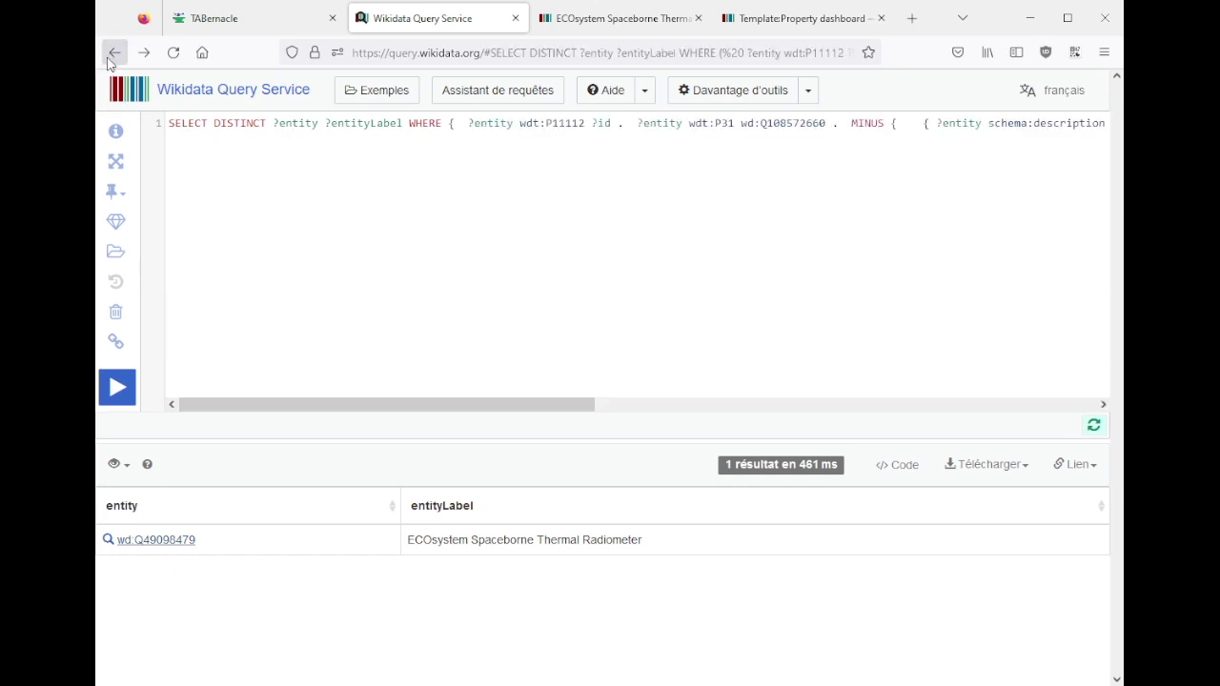
# - Return to the inteGraality page for the French description and run the query for all items with the description set
pyautogui.click(114, 52)
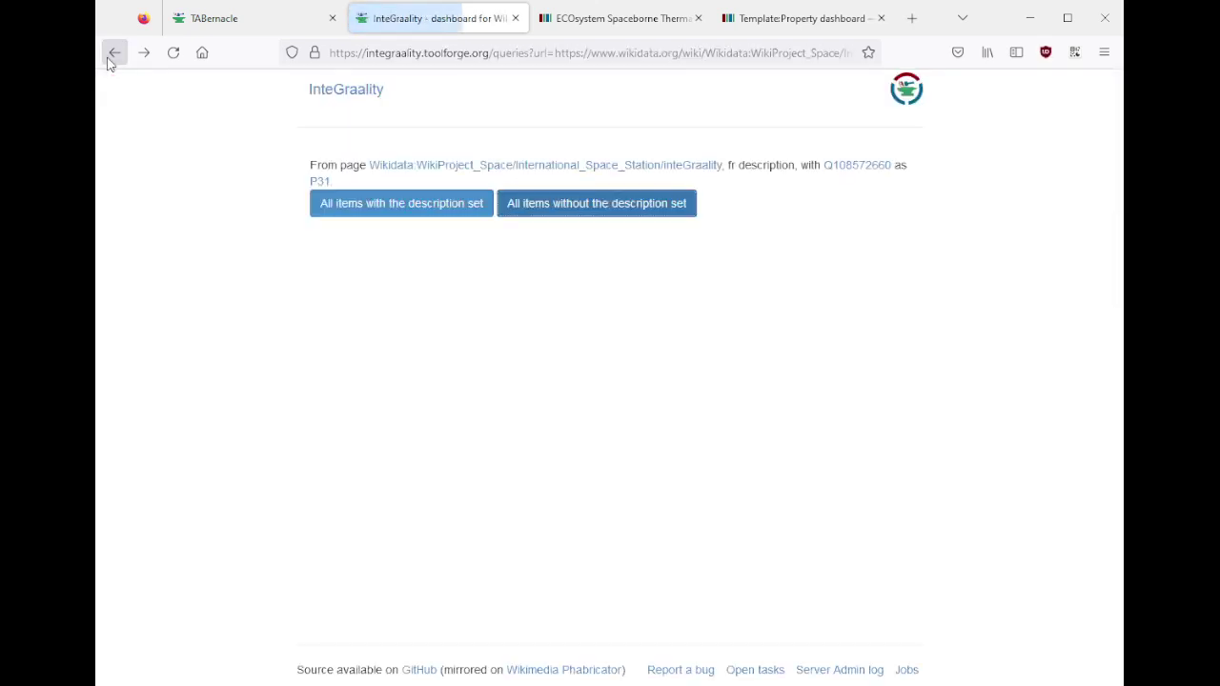
pyautogui.click(410, 211)
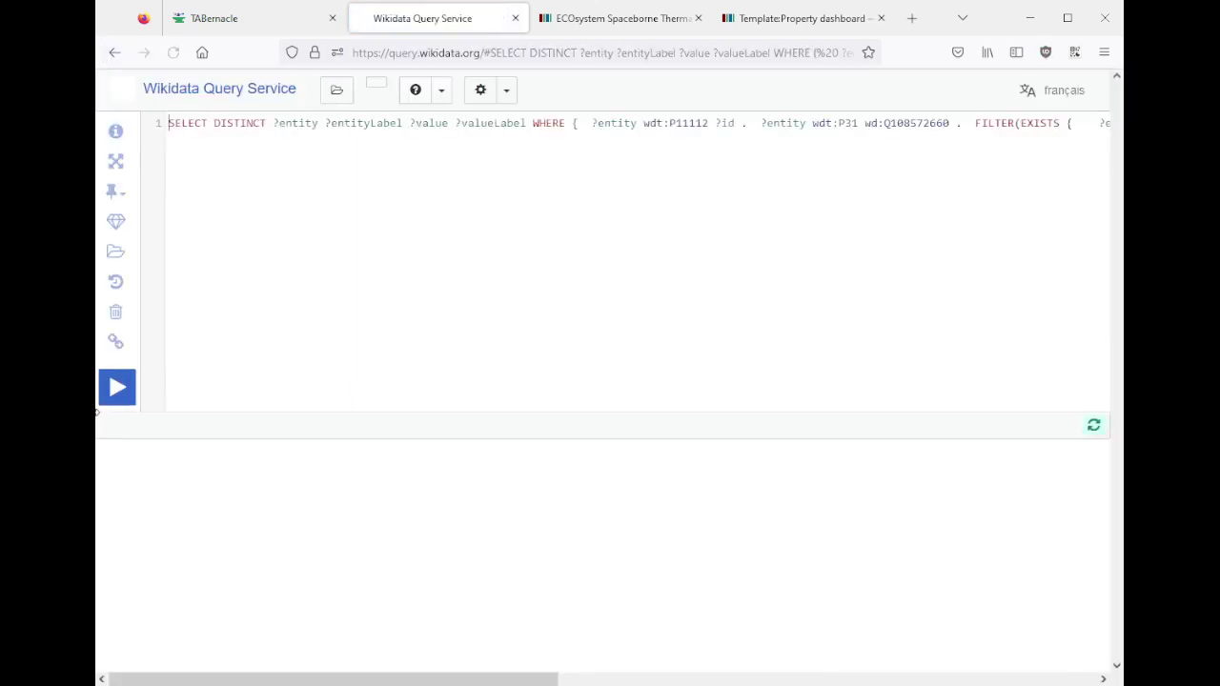
pyautogui.click(112, 389)
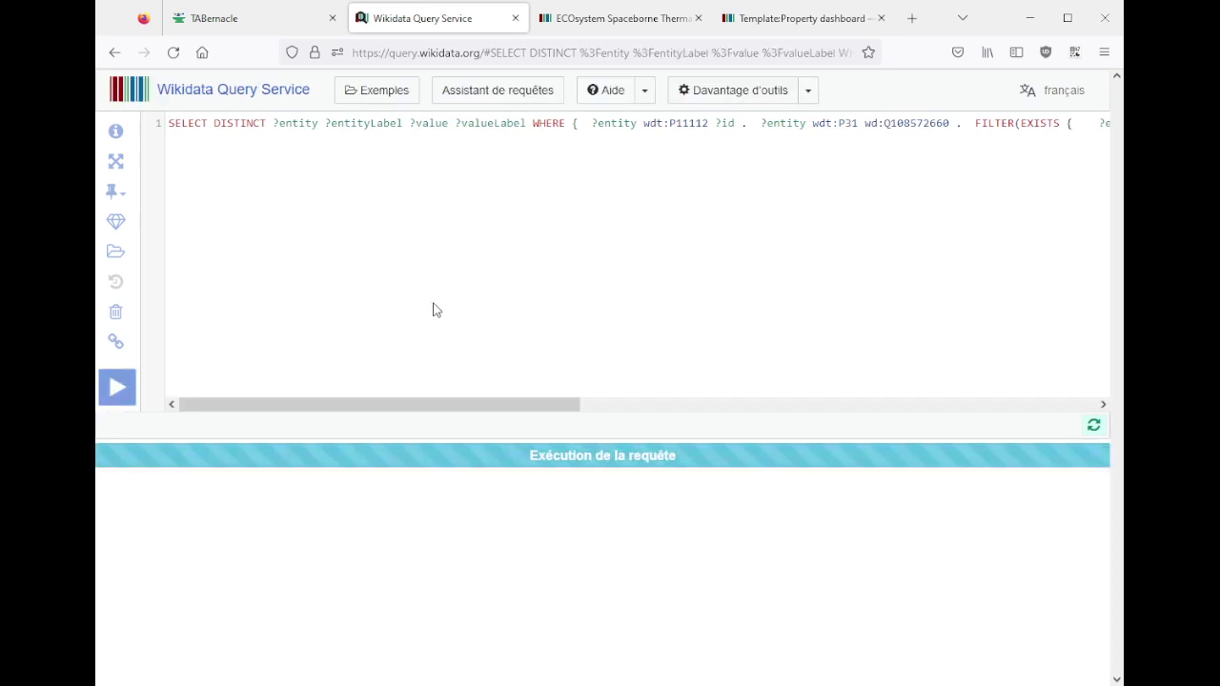
pyautogui.scroll(-2, 352, 362)
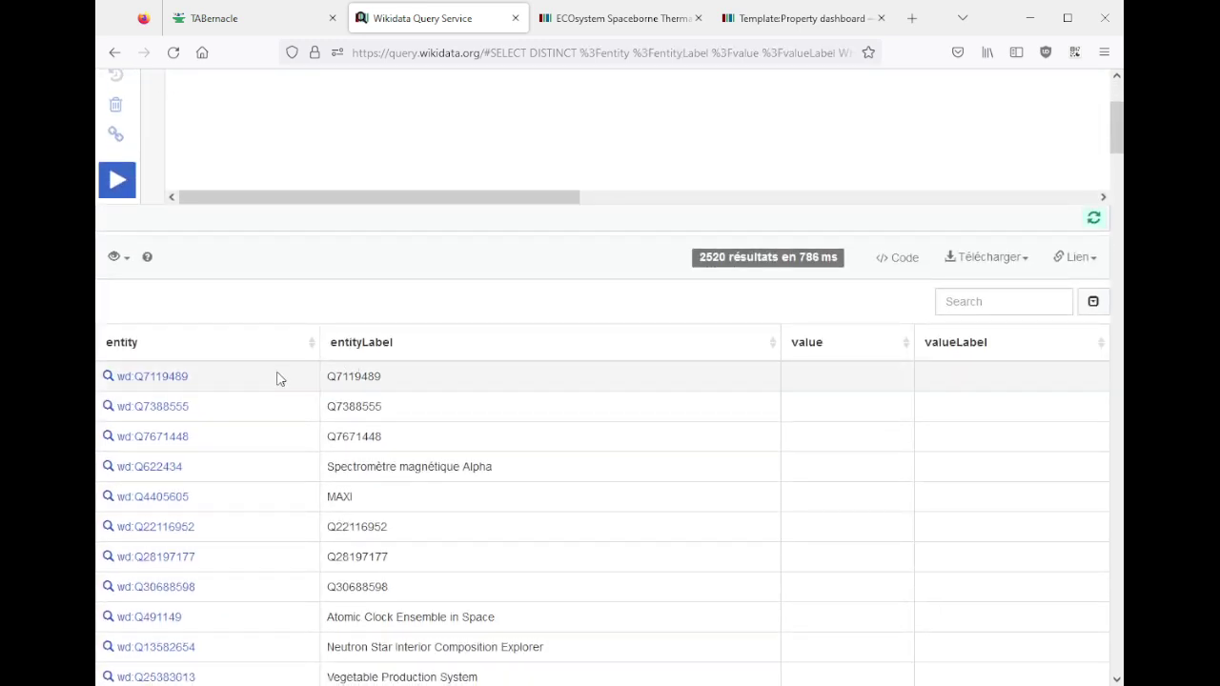
# - Open item Q7119489 from the query results and copy its French description "expérience à bord de la station spatiale internationale"
pyautogui.middleClick(168, 382)
pyautogui.click(569, 18)
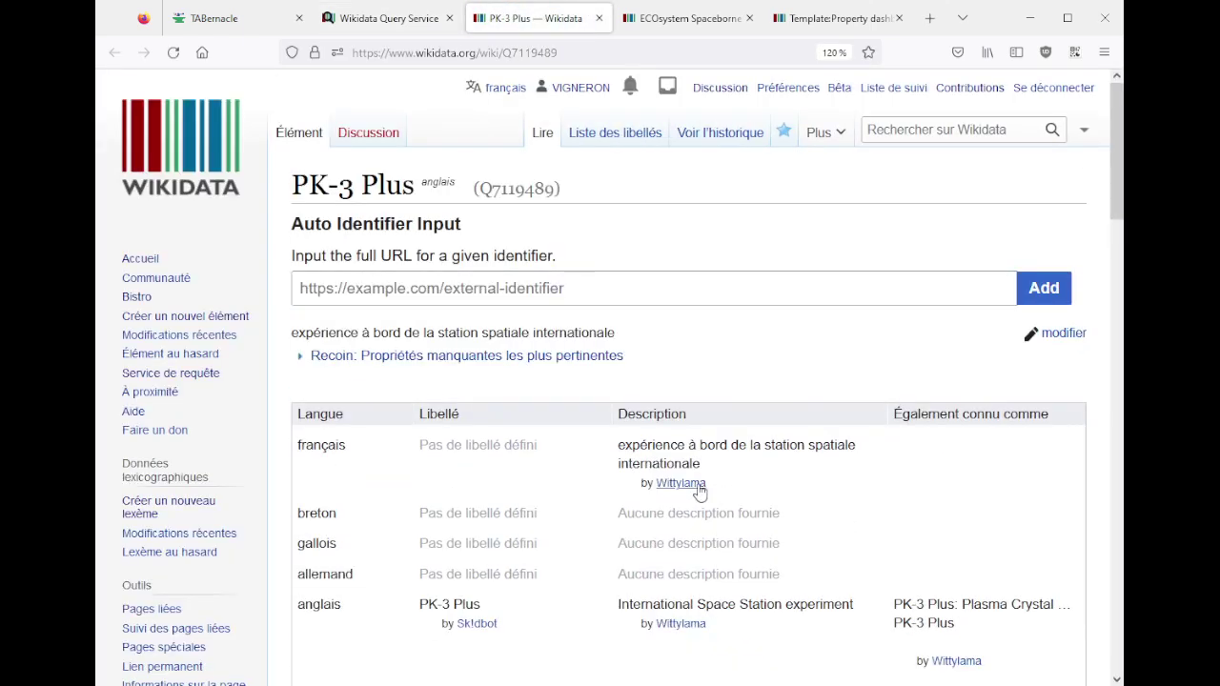
pyautogui.moveTo(701, 465); pyautogui.dragTo(617, 452)
pyautogui.hotkey('ctrl', 'c')
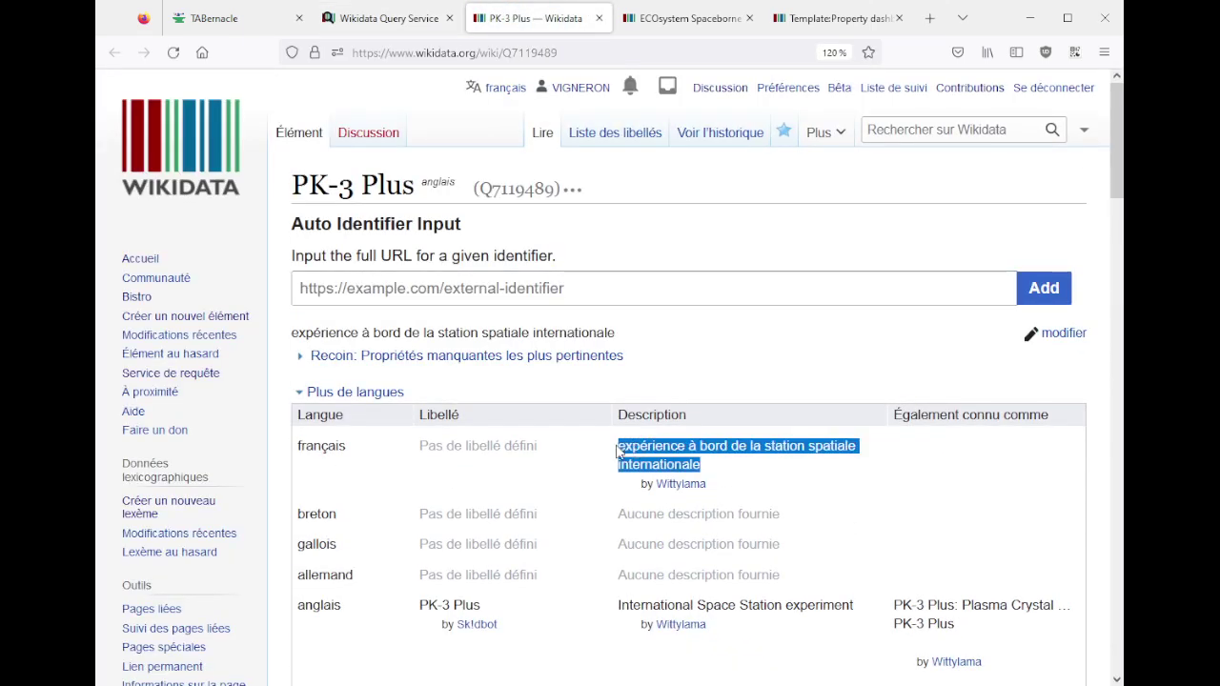
# - Add "expérience à bord de la station spatiale internationale" as the French description of Q49098479 and publish it
pyautogui.hotkey('ctrl', 'Tab')
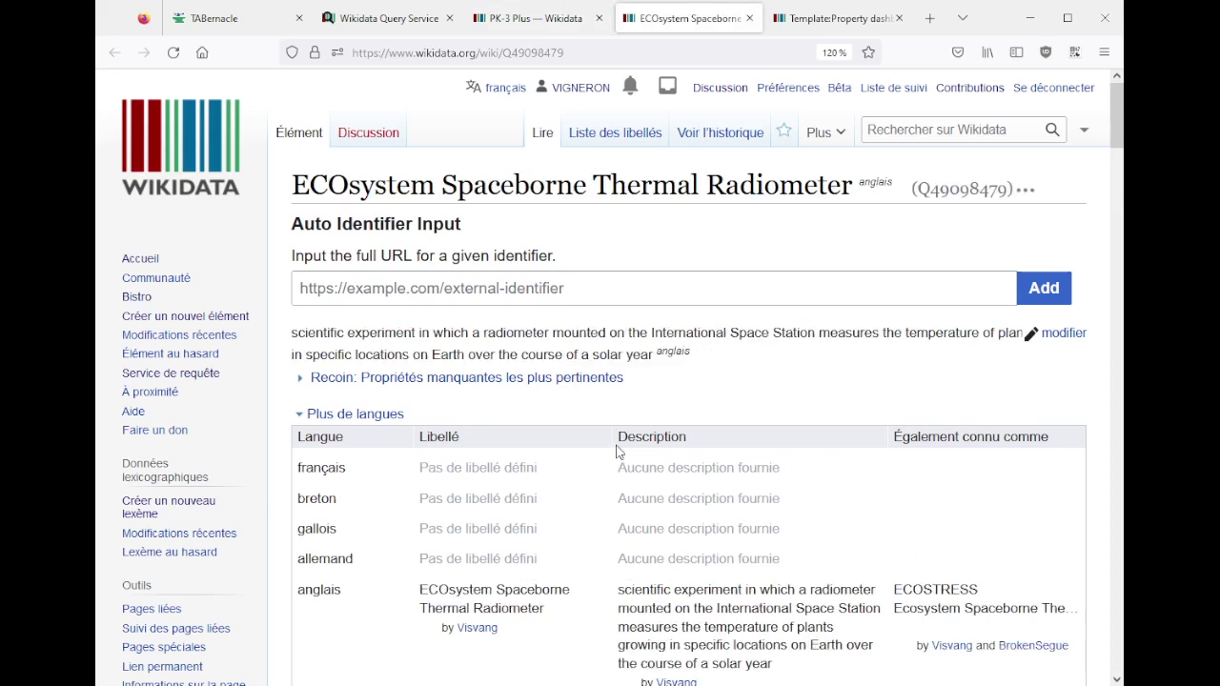
pyautogui.click(1059, 333)
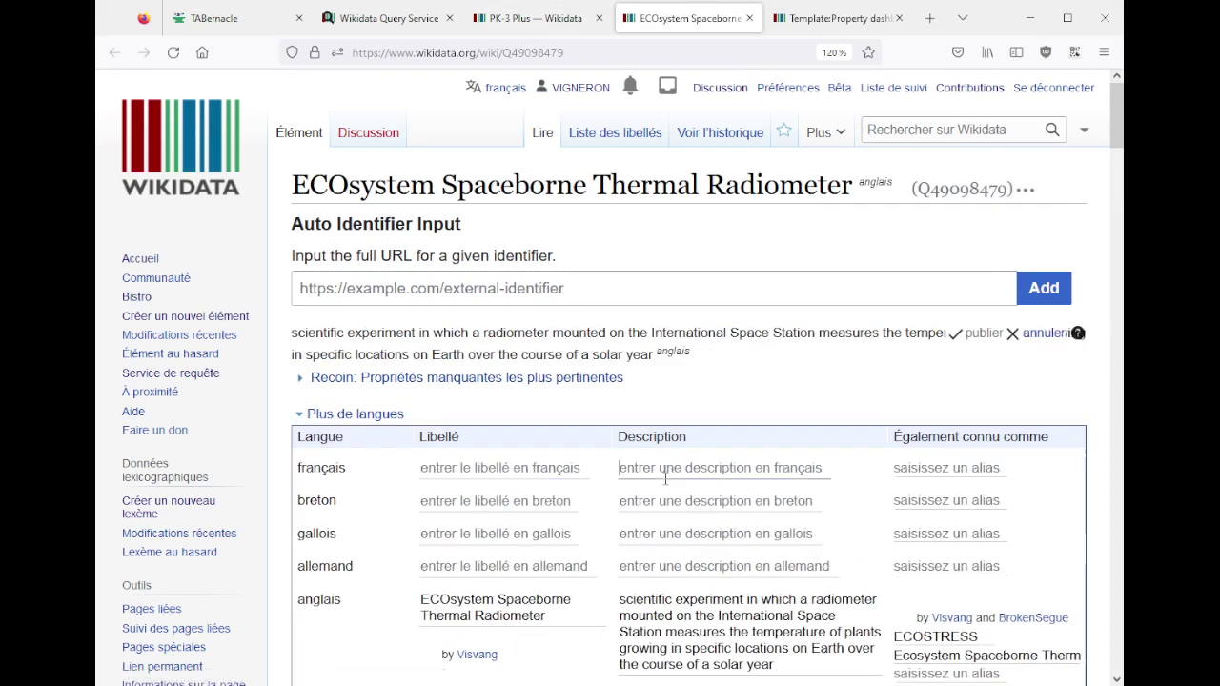
pyautogui.hotkey('ctrl', 'v')
pyautogui.press('Return')
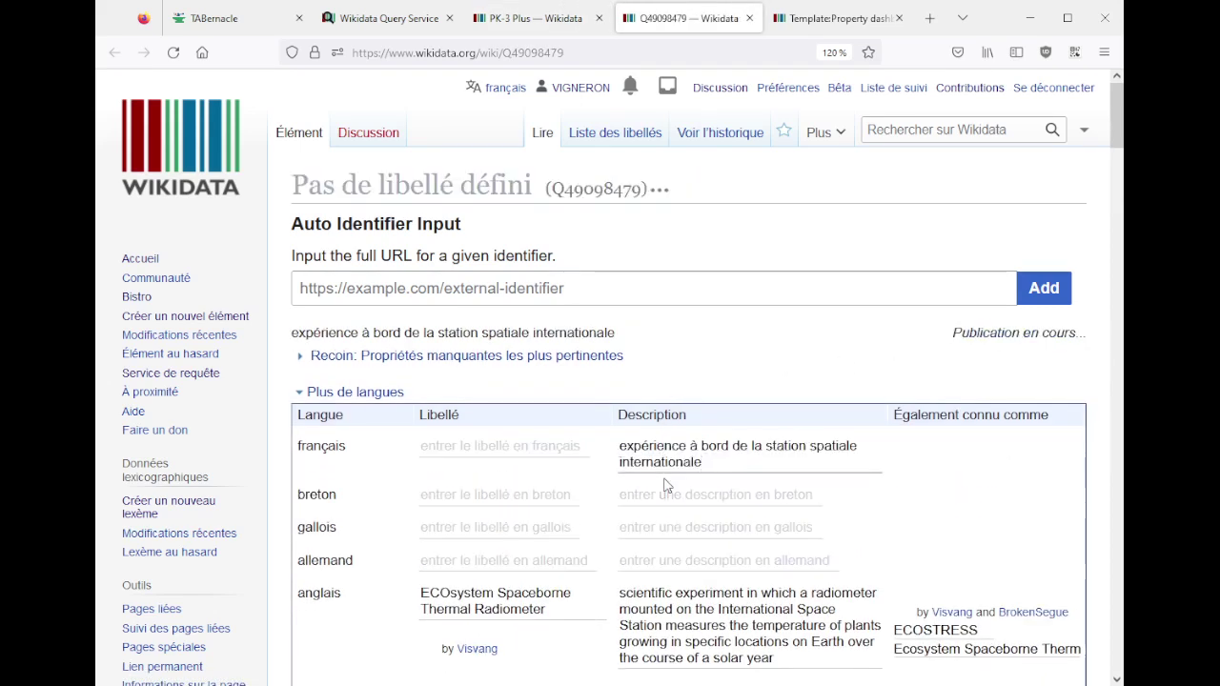
# - Open the inteGraality project page in a second tab and close the two item pages and the template page
pyautogui.click(435, 23)
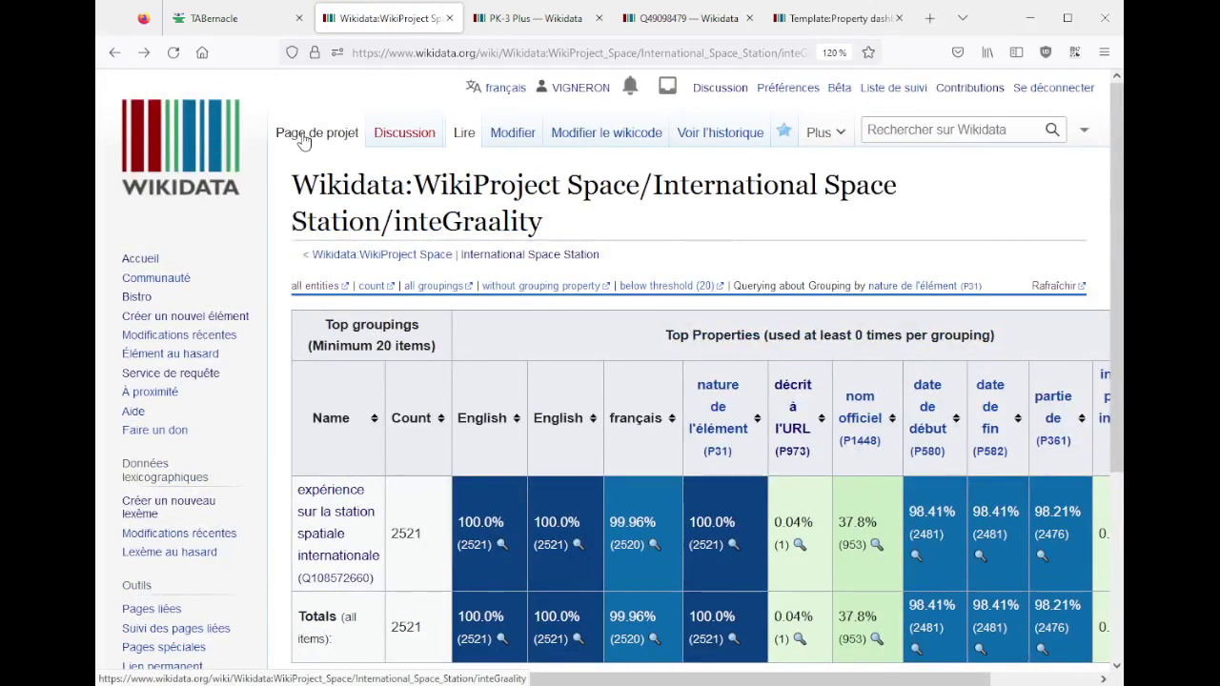
pyautogui.middleClick(303, 141)
pyautogui.click(614, 21)
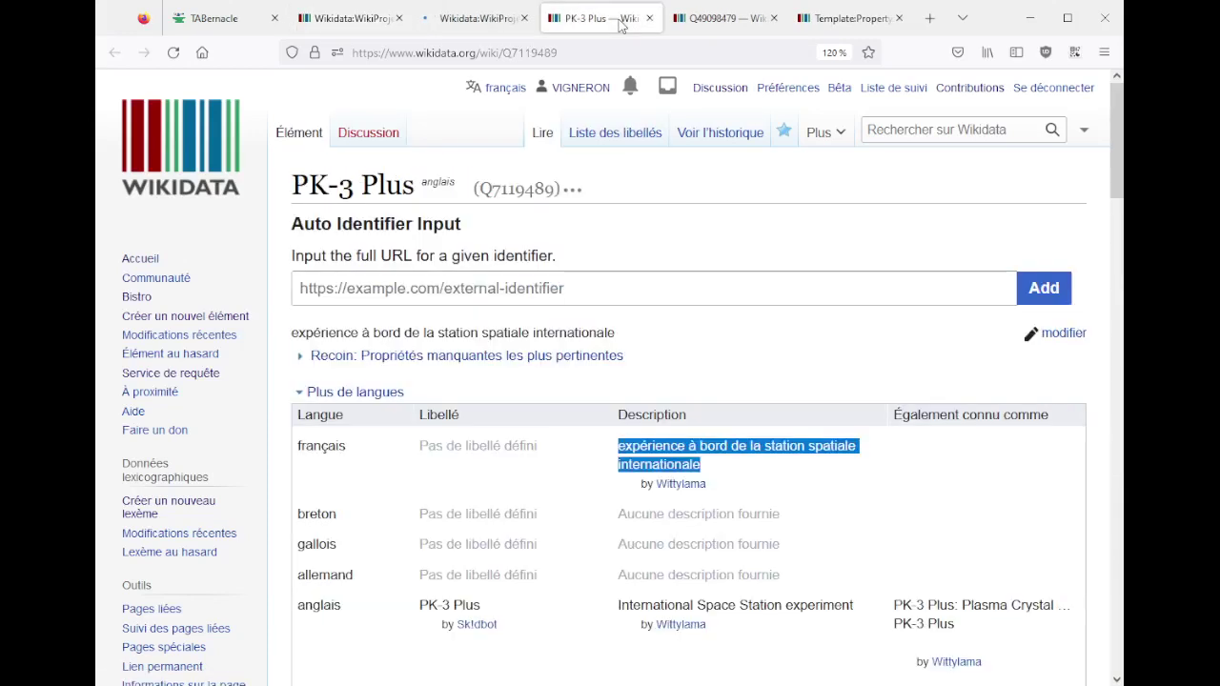
pyautogui.middleClick(617, 23)
pyautogui.middleClick(619, 25)
pyautogui.middleClick(620, 25)
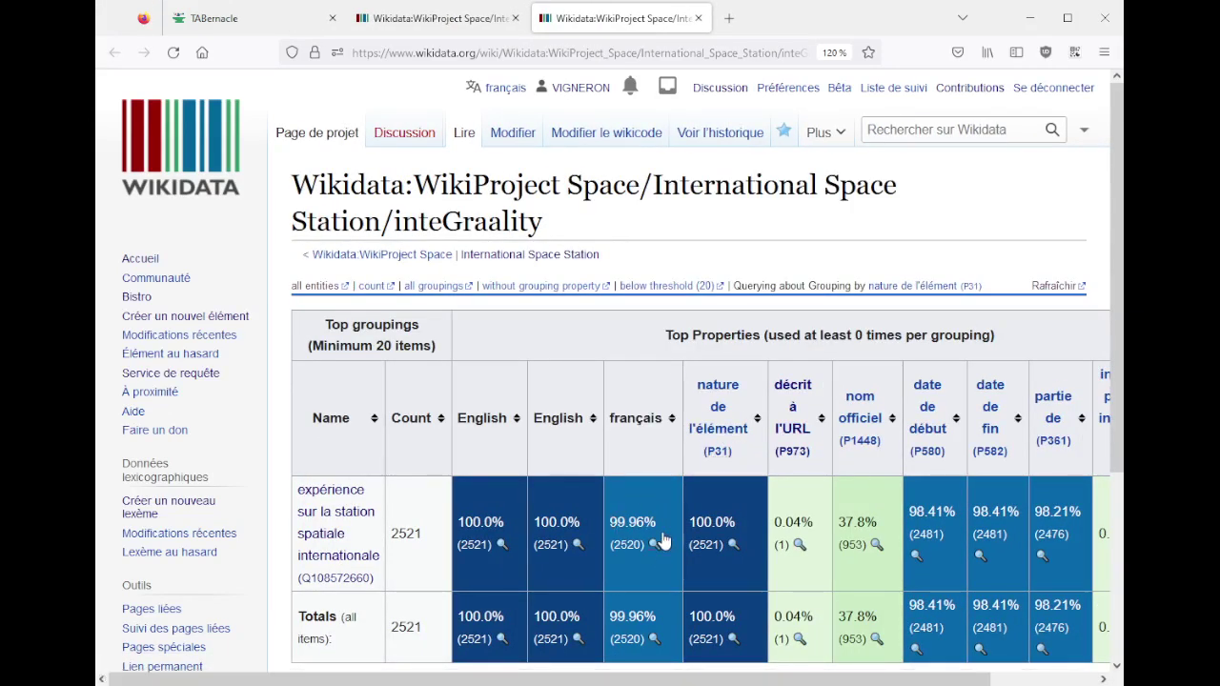
# - Refresh the dashboard's inteGraality data in the second copy and open the updated page
pyautogui.click(1056, 286)
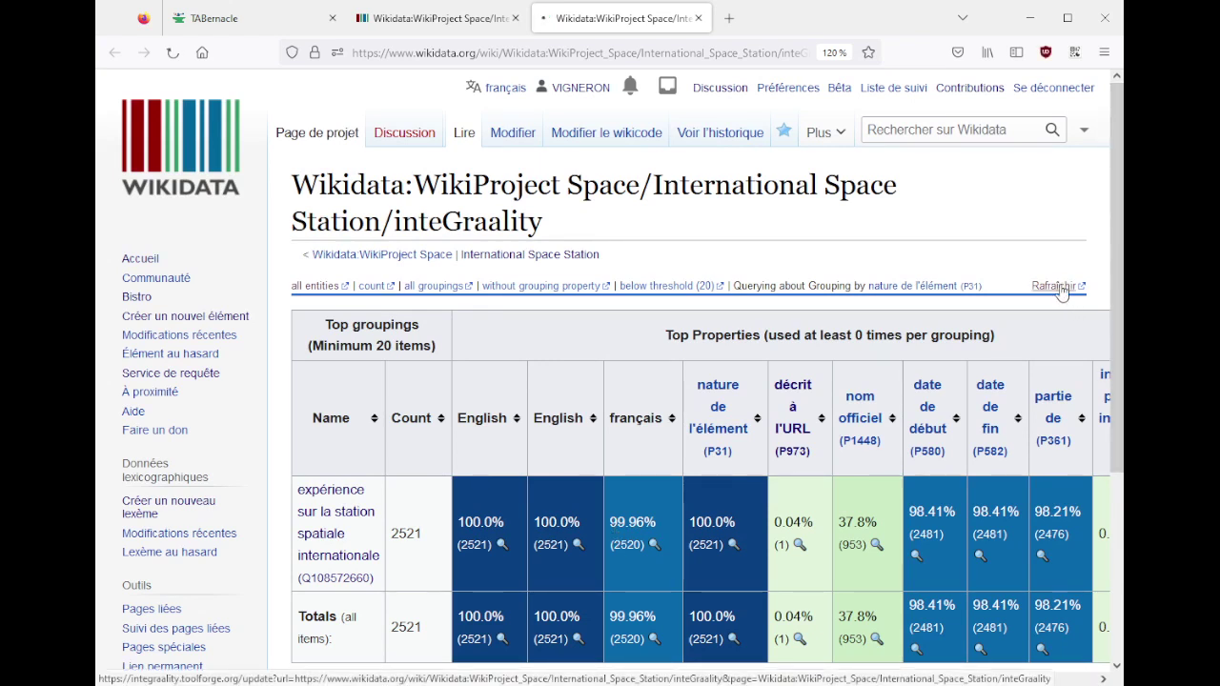
pyautogui.moveTo(838, 155)
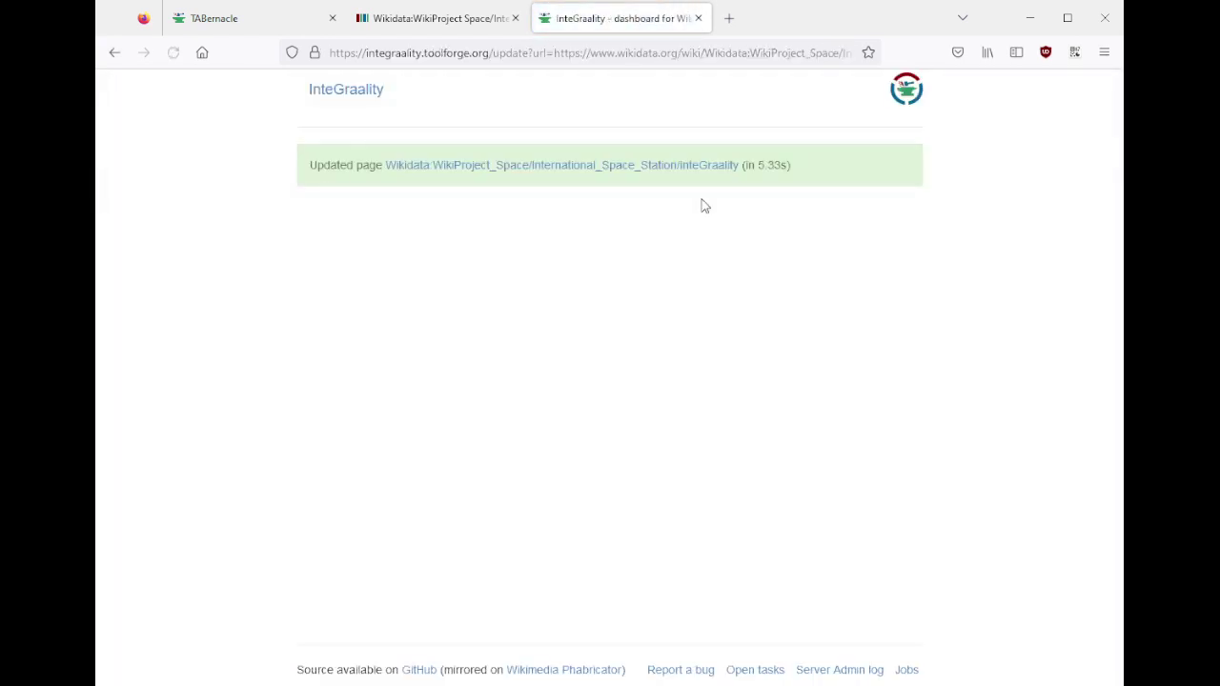
pyautogui.click(502, 166)
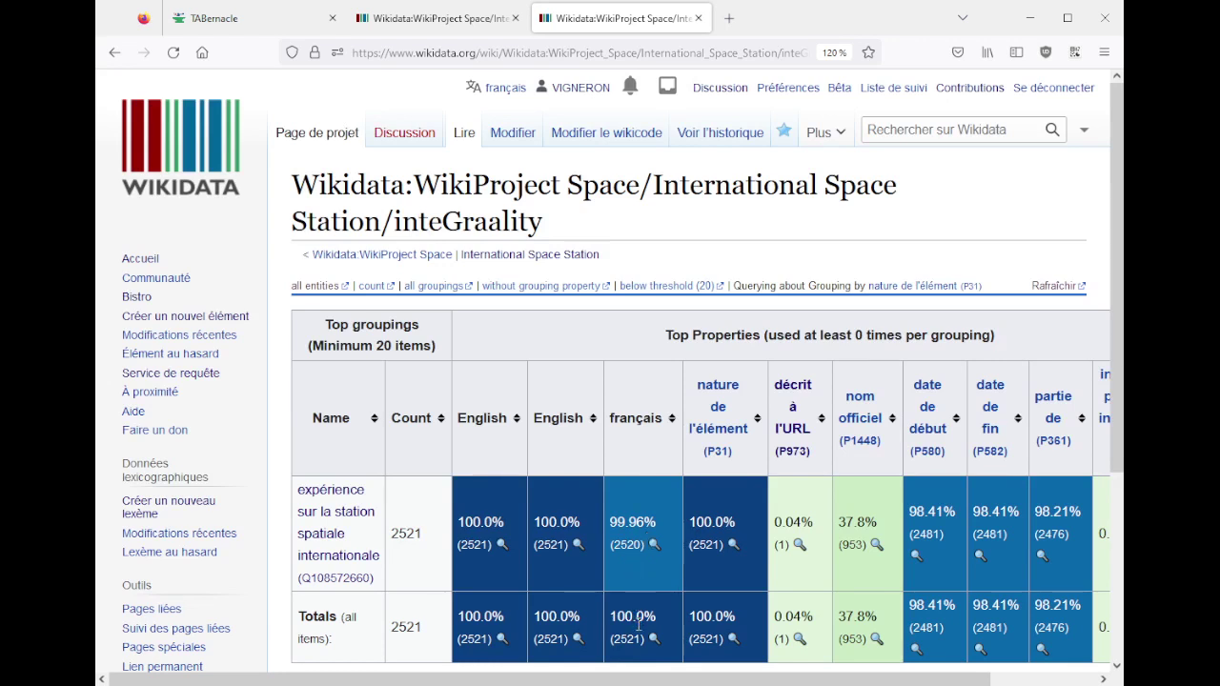
# - Compare the français coverage between the old and refreshed dashboards, then close the old copy
pyautogui.click(429, 18)
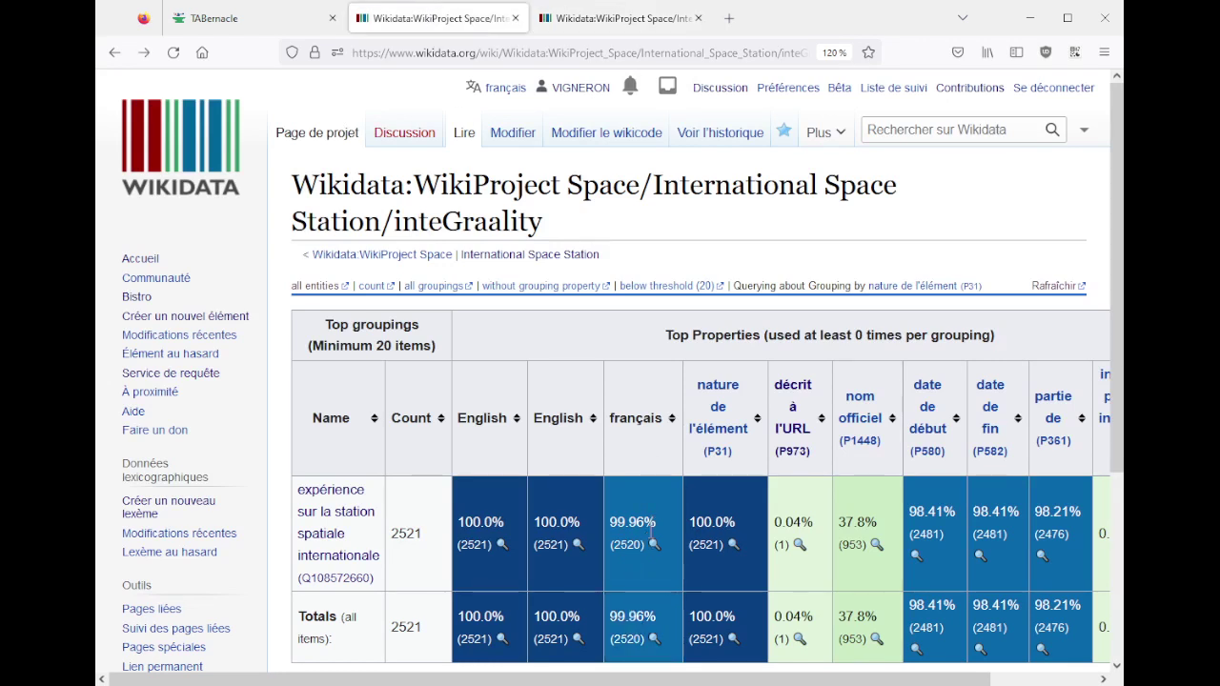
pyautogui.hotkey('ctrl', 'Tab')
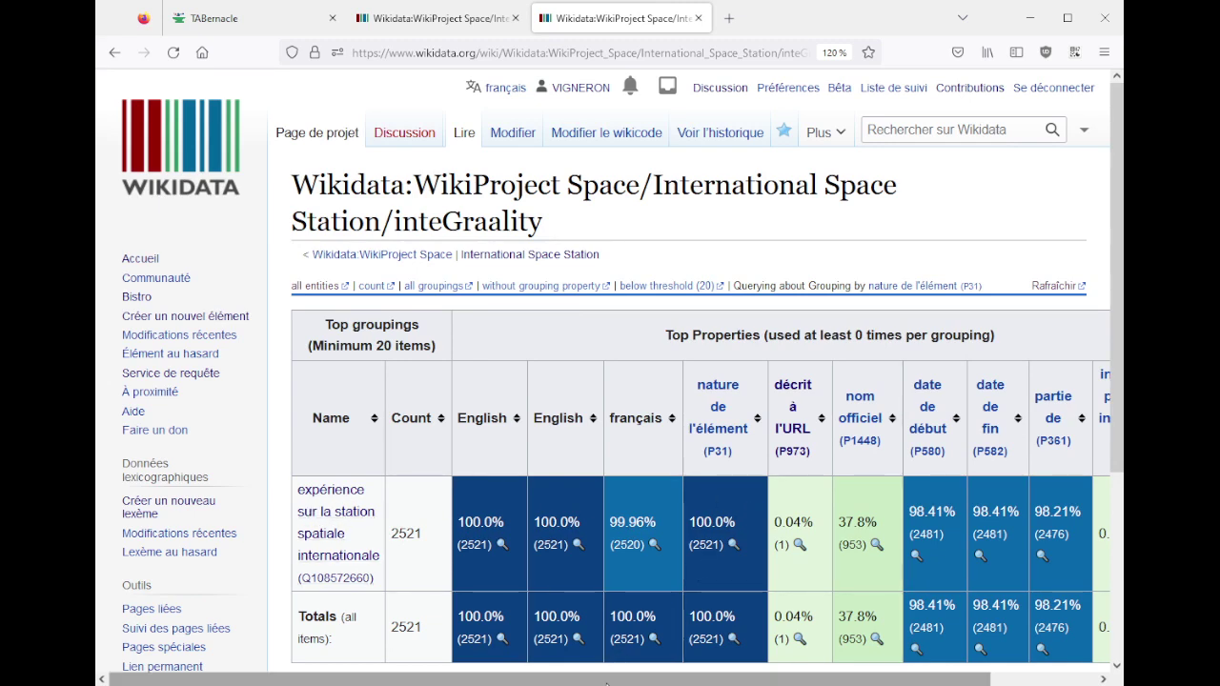
pyautogui.moveTo(606, 682); pyautogui.dragTo(610, 285)
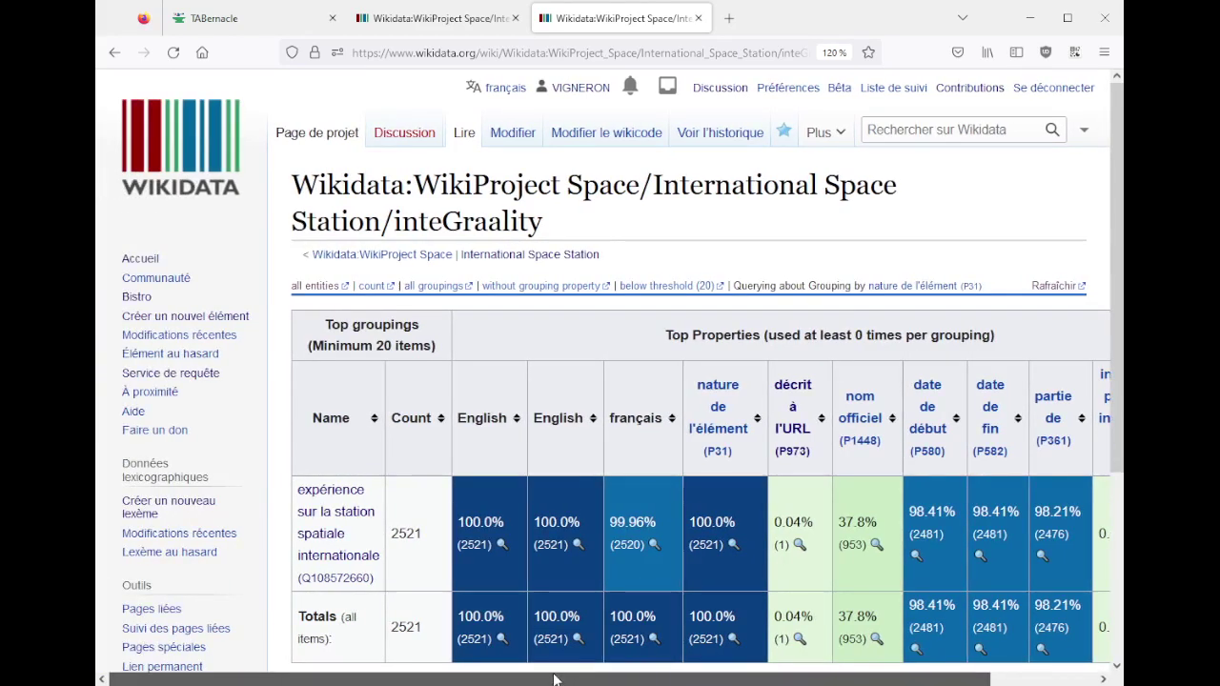
pyautogui.middleClick(479, 8)
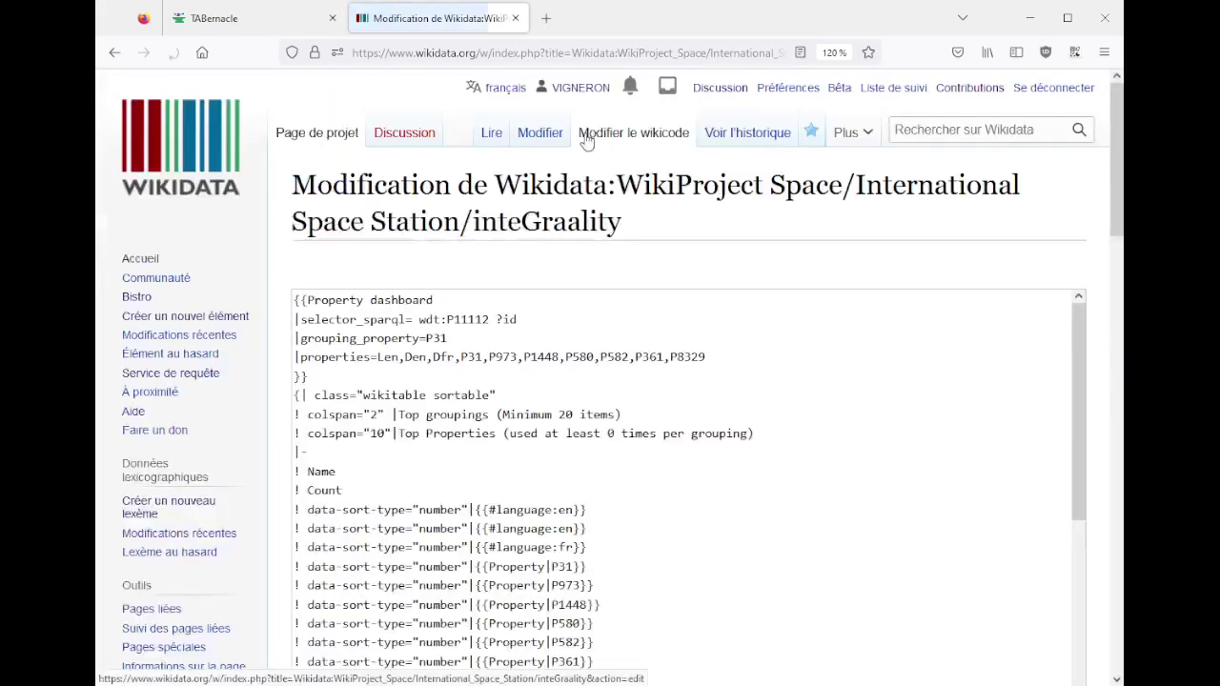
# - Set the dashboard's grouping_property to P361 in the wikicode, publish with the summary "update", and open the refreshed dashboard
pyautogui.click(459, 337)
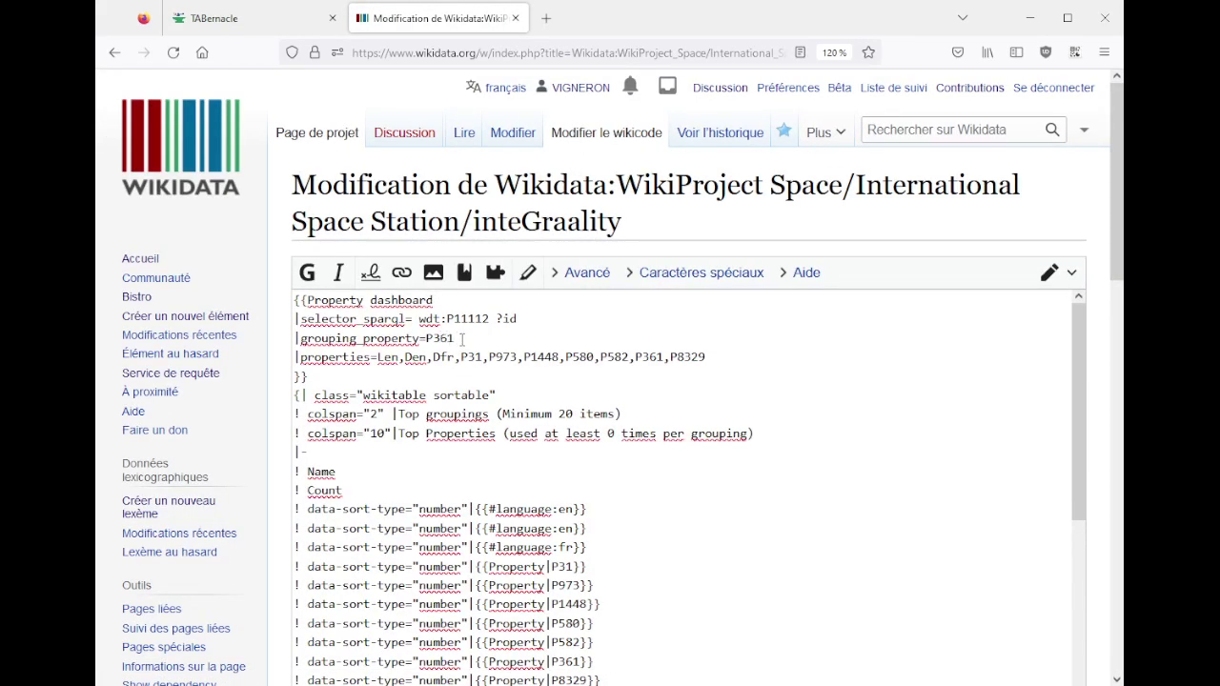
pyautogui.scroll(-3, 422, 434)
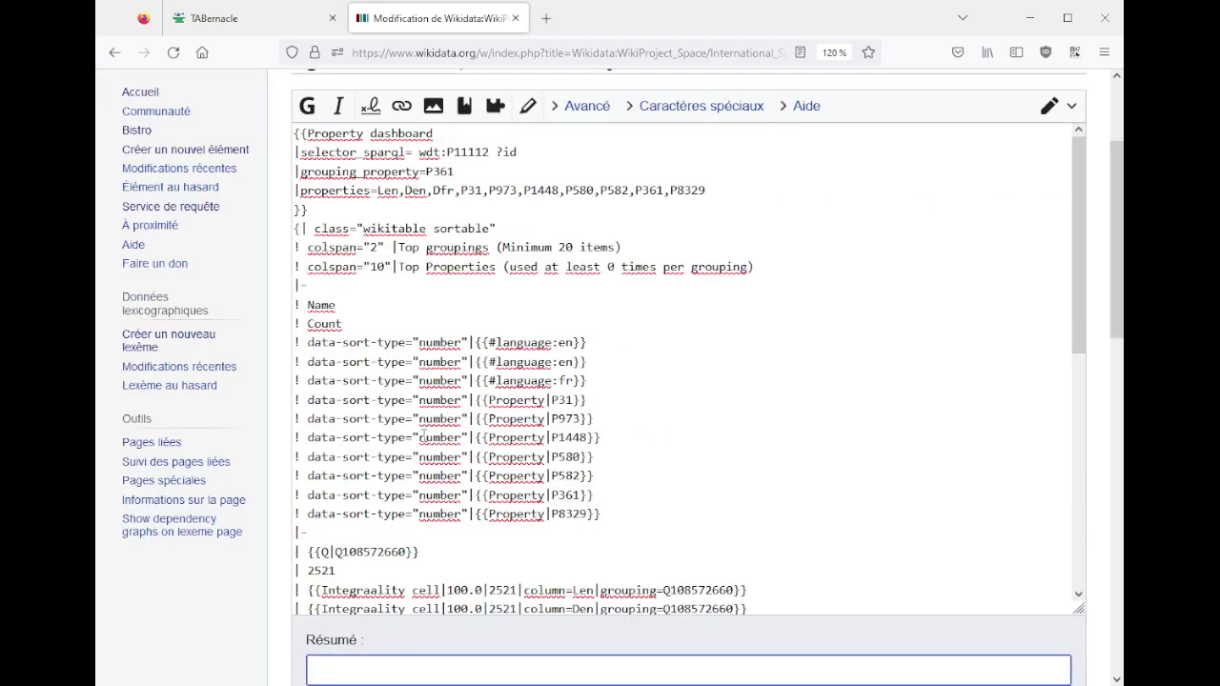
pyautogui.write('update')
pyautogui.press('Return')
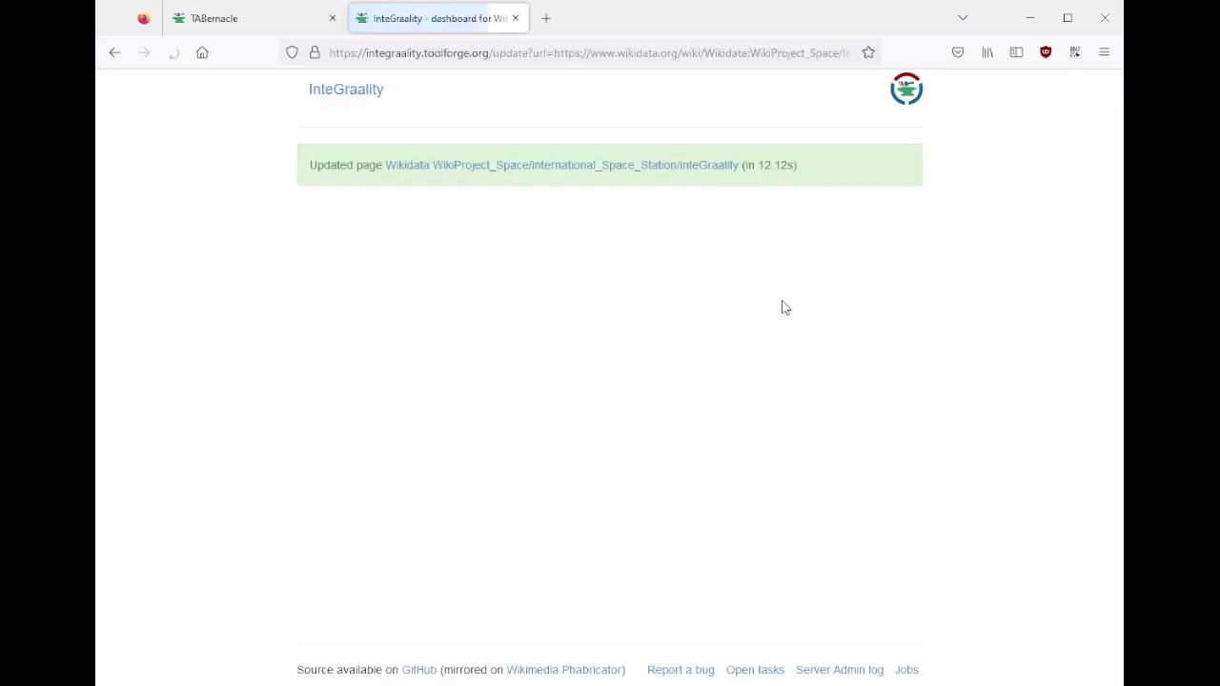
pyautogui.click(654, 165)
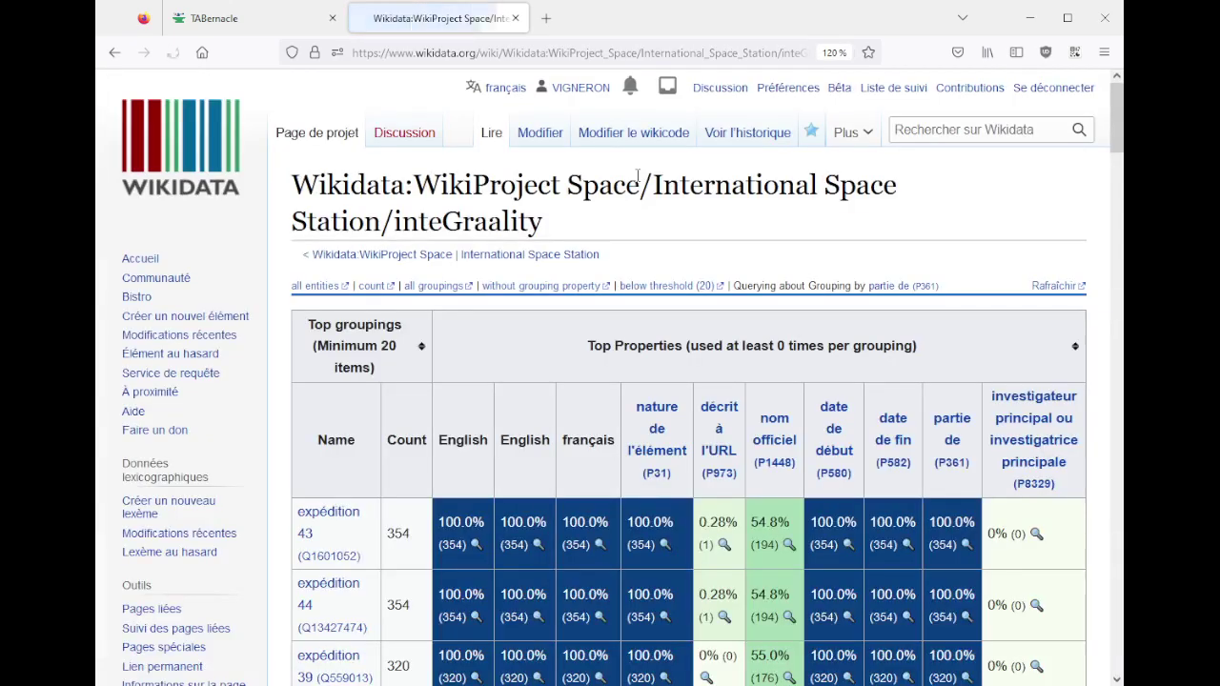
# - Examine the dashboard grouped by P361, comparing item counts and P1448 coverage across the ISS expeditions
pyautogui.scroll(-3, 272, 333)
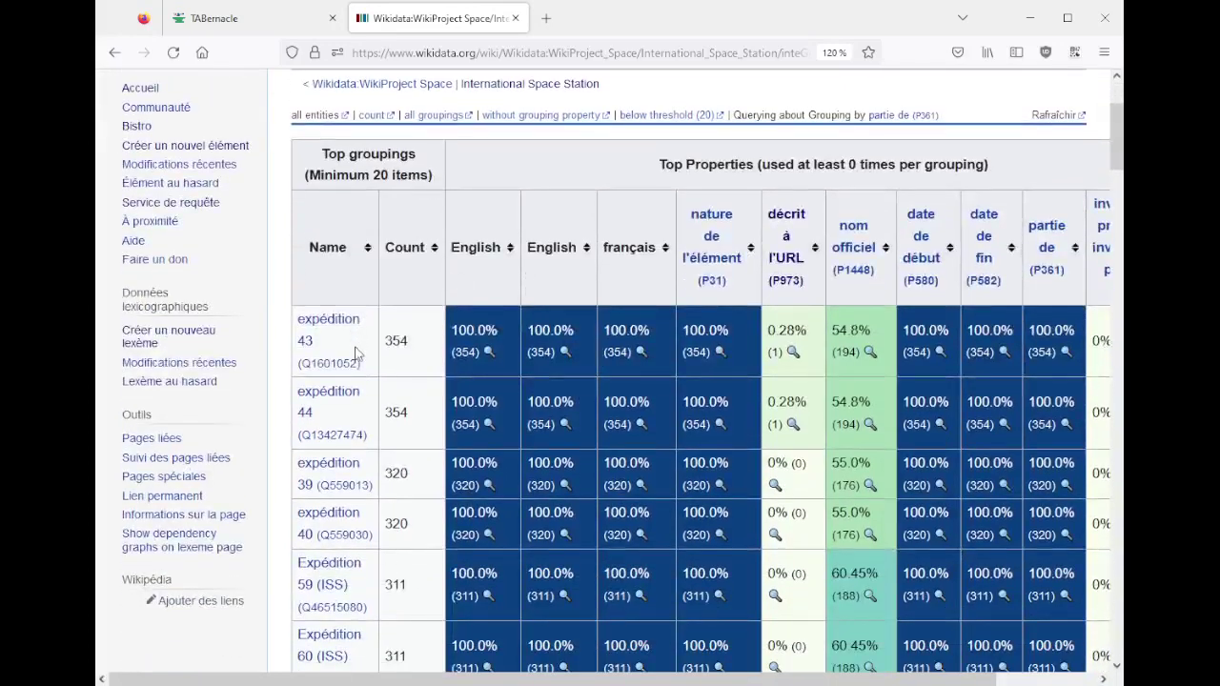
pyautogui.scroll(-5, 352, 412)
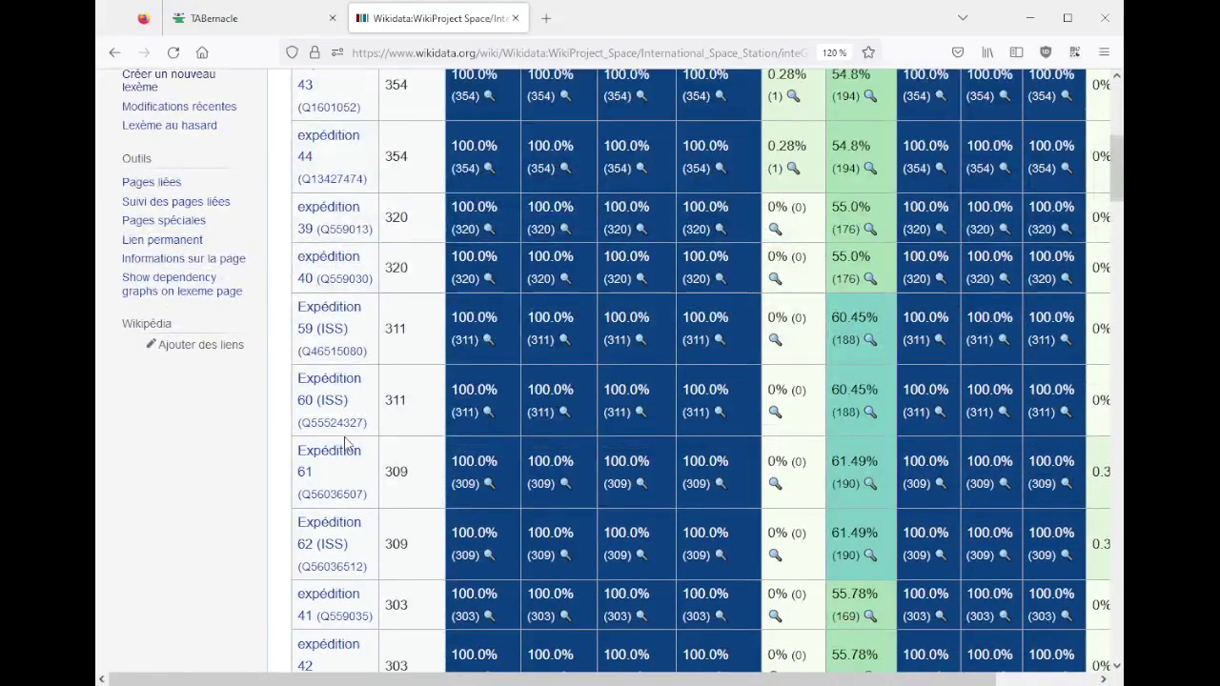
pyautogui.scroll(6, 426, 417)
pyautogui.scroll(-20, 426, 417)
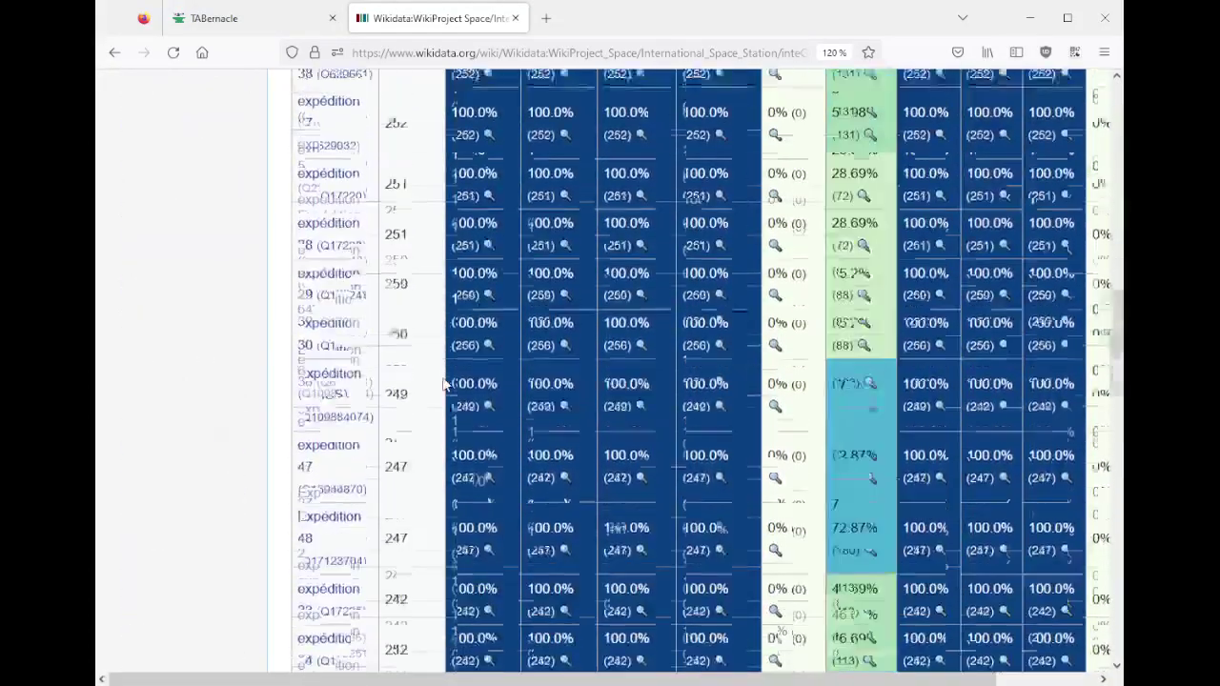
pyautogui.scroll(10, 680, 387)
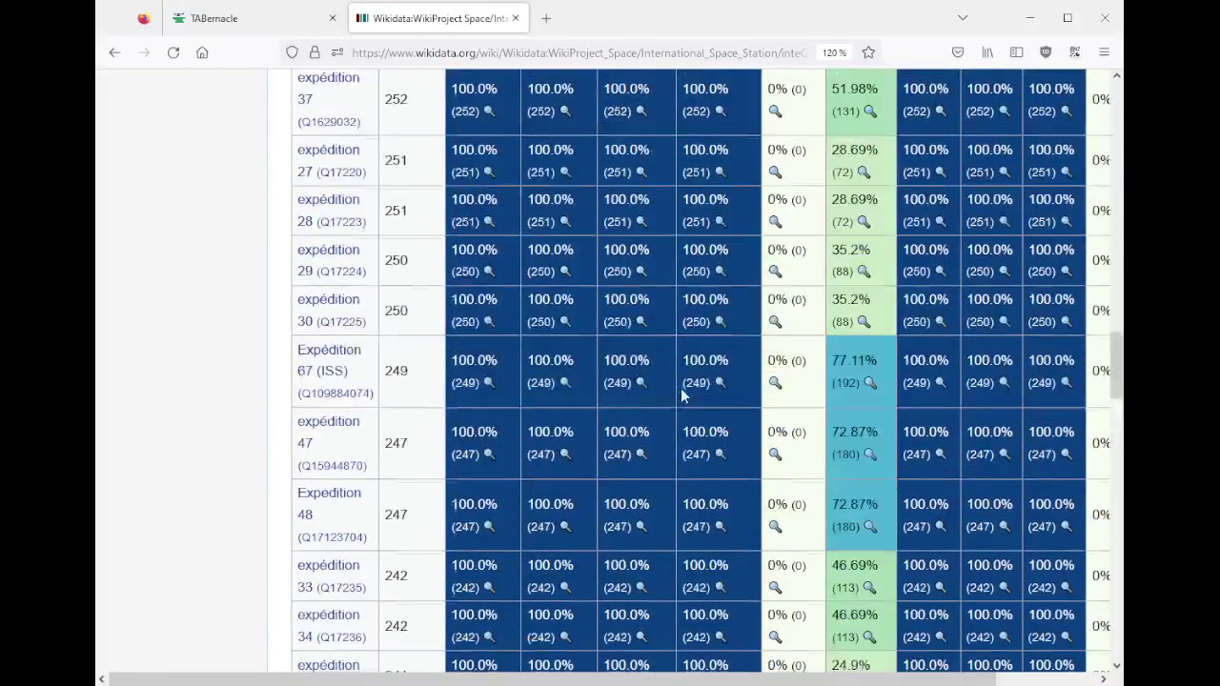
pyautogui.scroll(15, 681, 394)
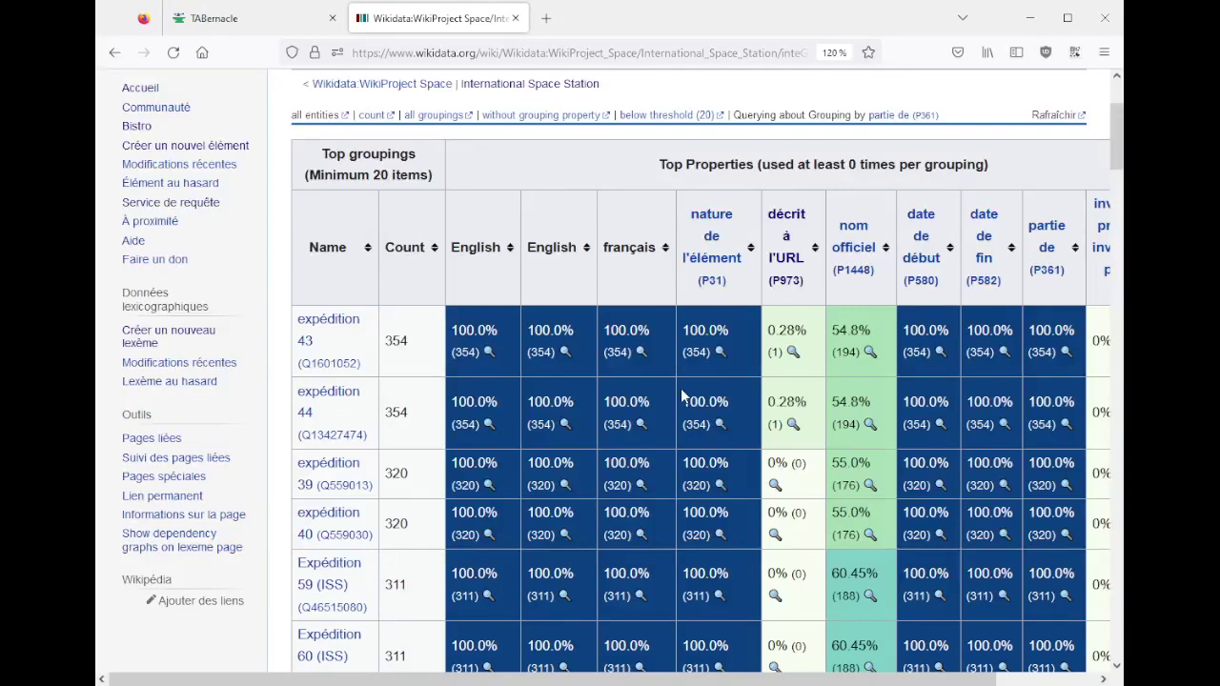
pyautogui.scroll(-20, 681, 393)
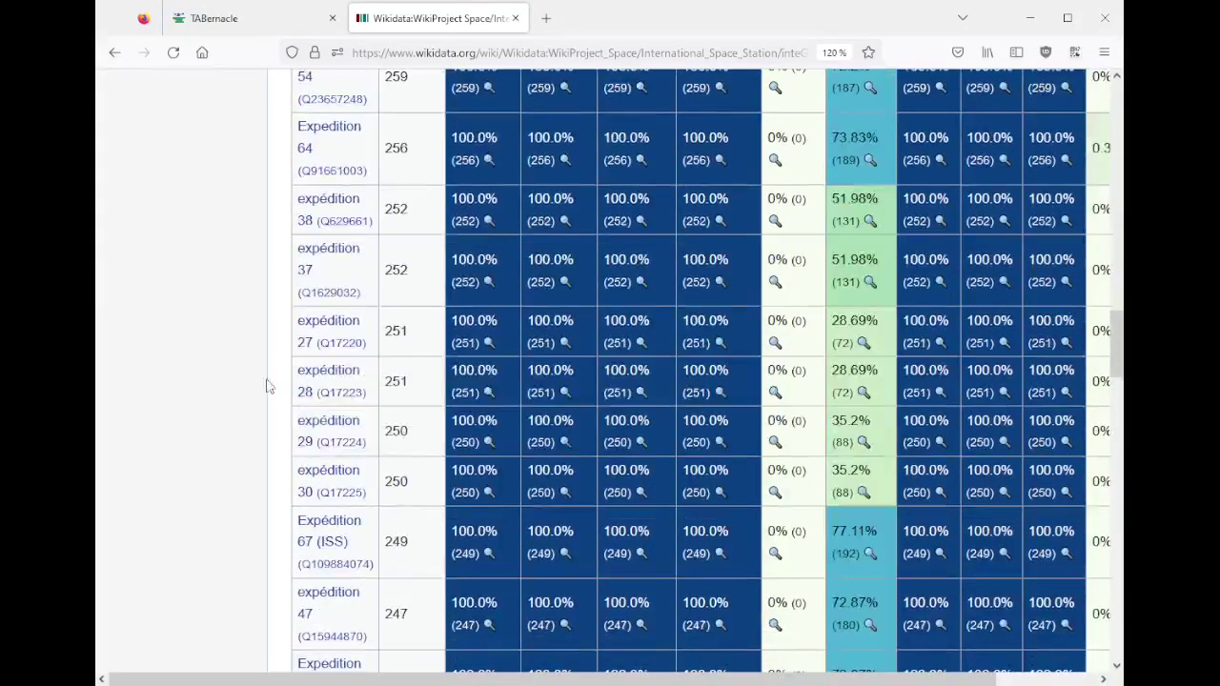
pyautogui.scroll(-20, 320, 381)
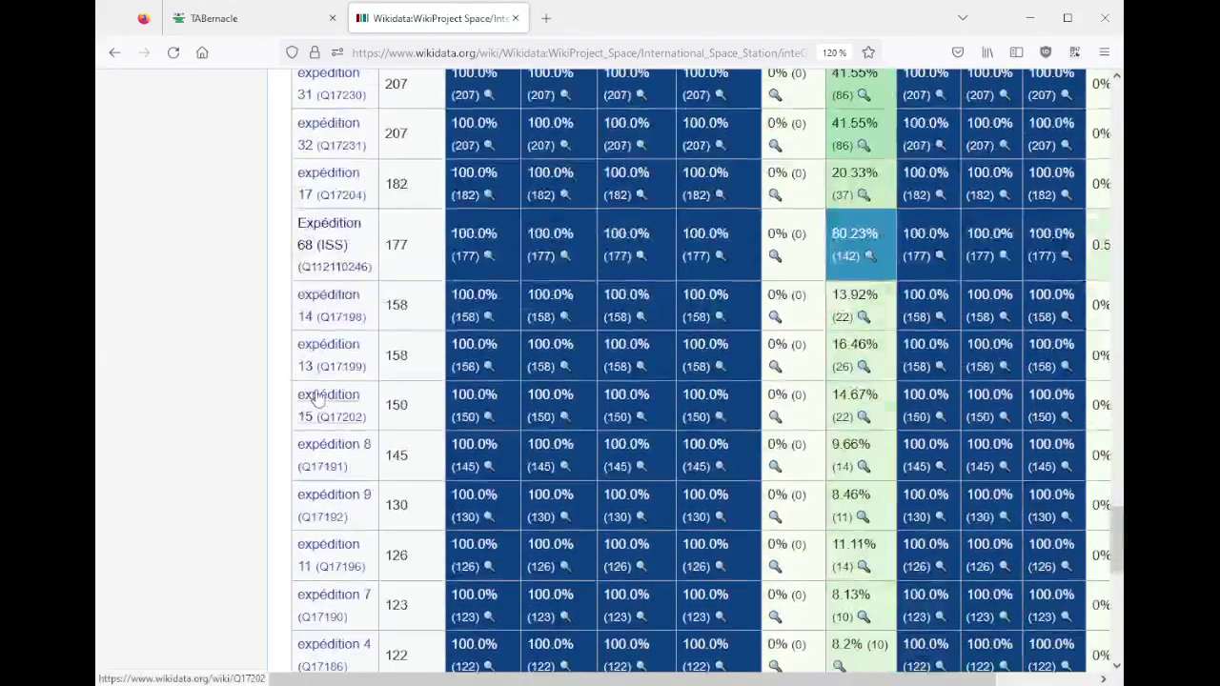
pyautogui.moveTo(321, 194)
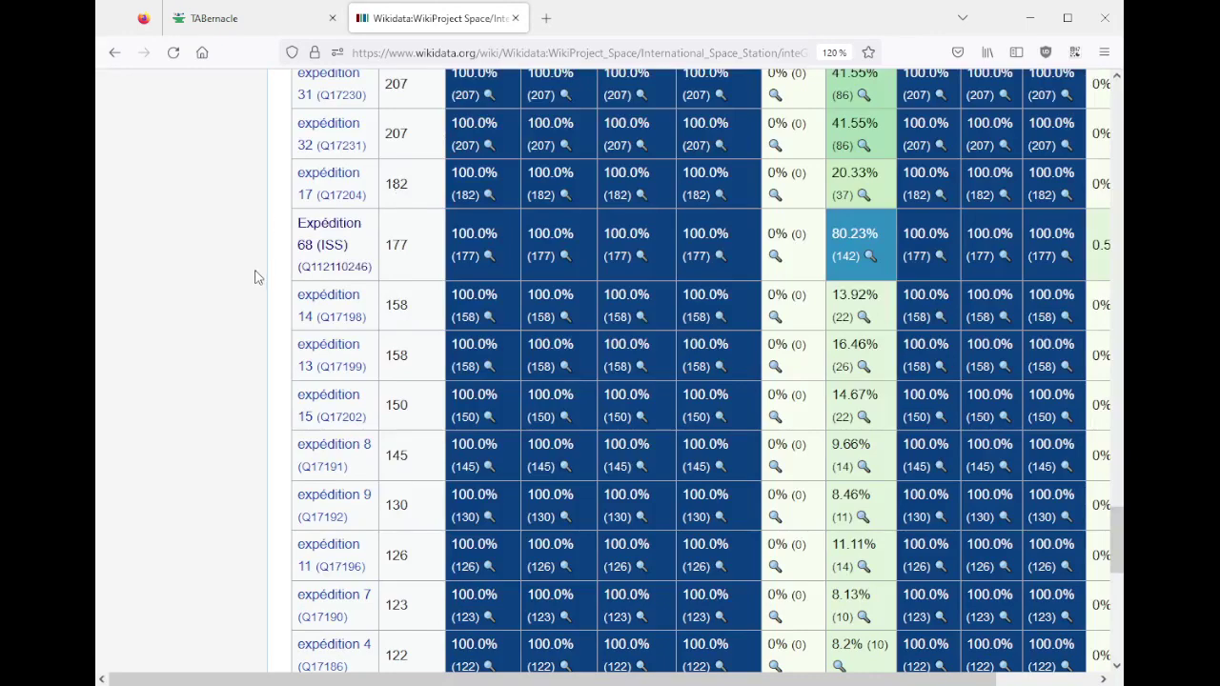
pyautogui.scroll(10, 255, 276)
pyautogui.scroll(5, 254, 276)
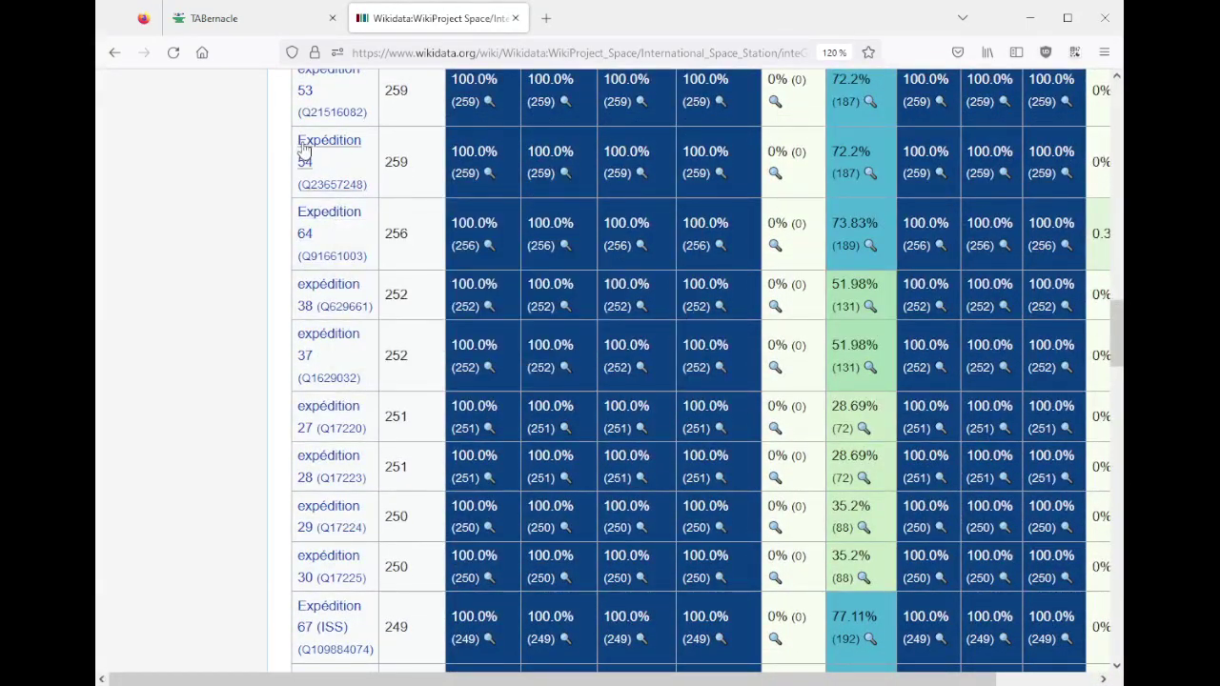
pyautogui.moveTo(301, 145)
pyautogui.scroll(-10, 243, 296)
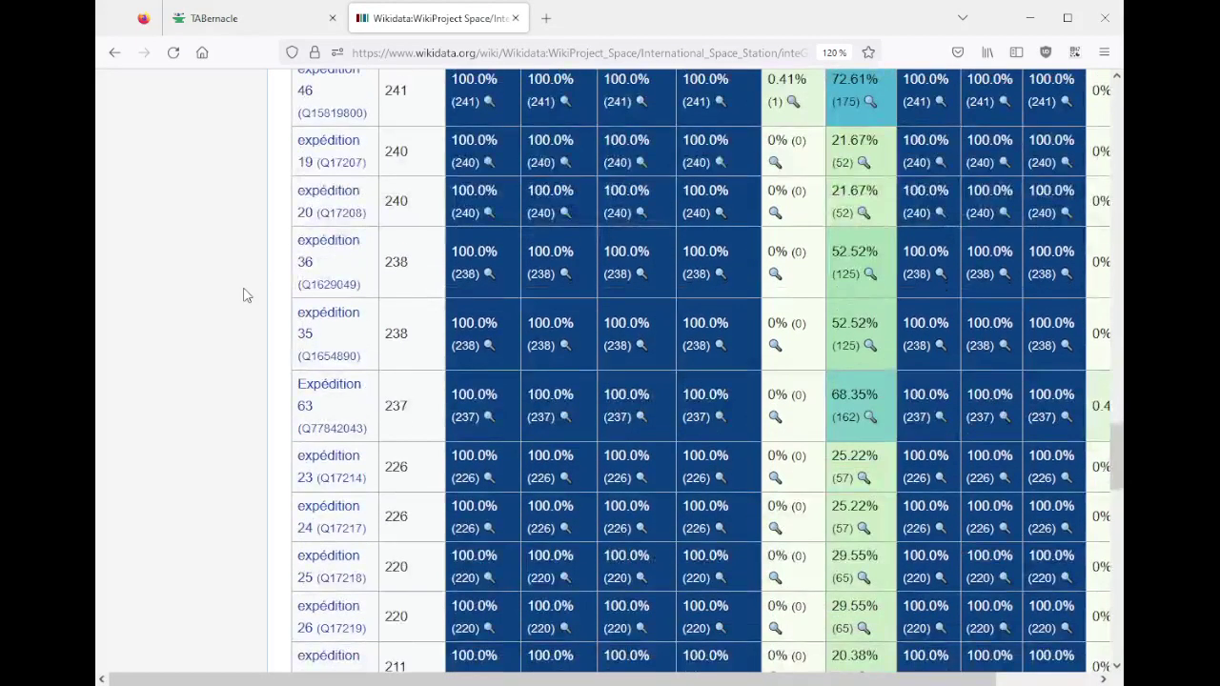
pyautogui.scroll(-15, 243, 295)
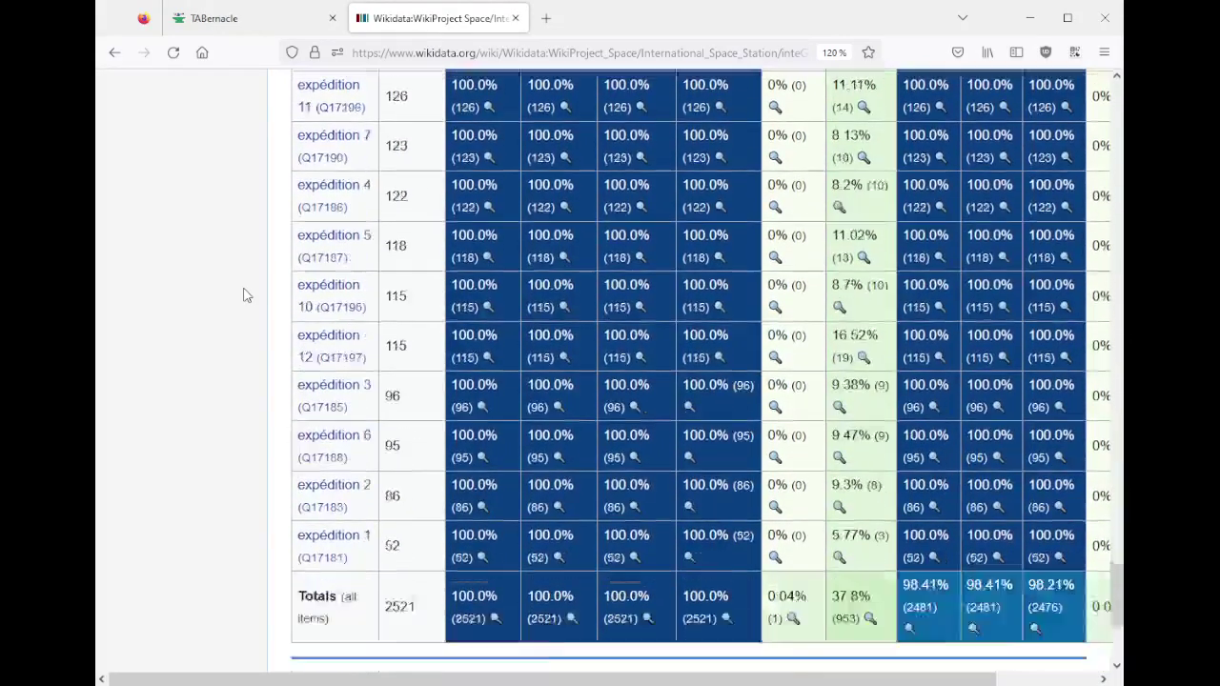
pyautogui.scroll(3, 243, 296)
pyautogui.scroll(3, 243, 296)
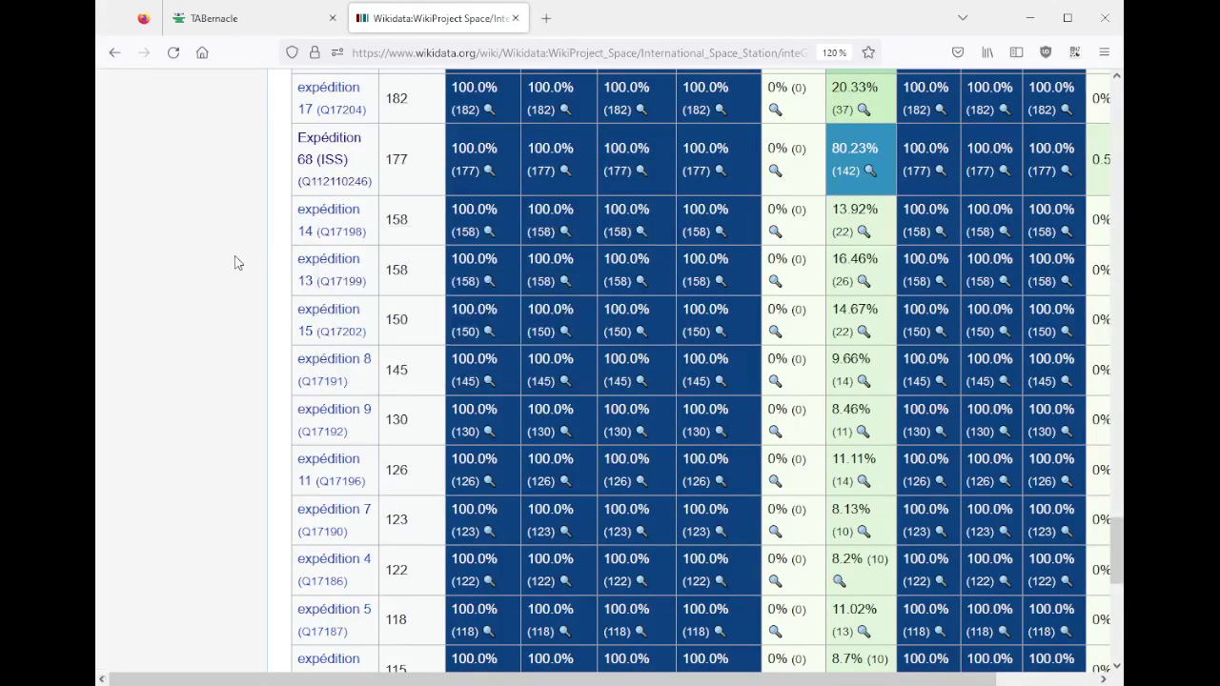
# - Open the example user subpage test4, which holds another property dashboard, in a new tab
pyautogui.scroll(5, 236, 259)
pyautogui.scroll(10, 238, 263)
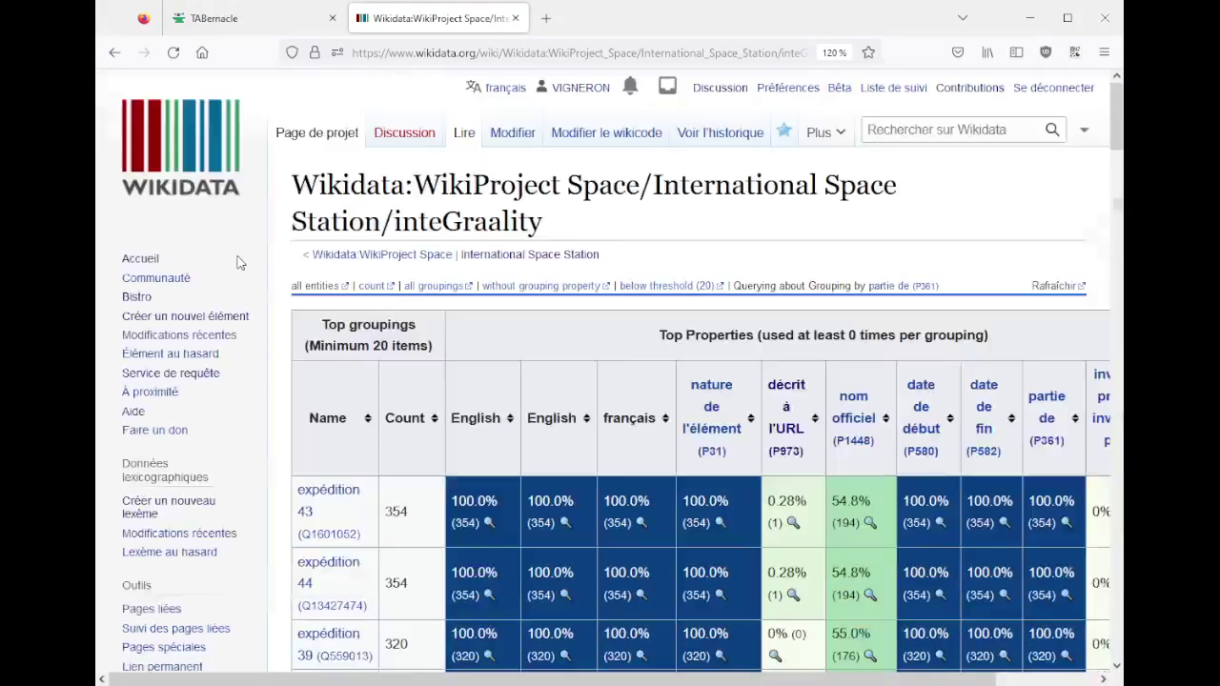
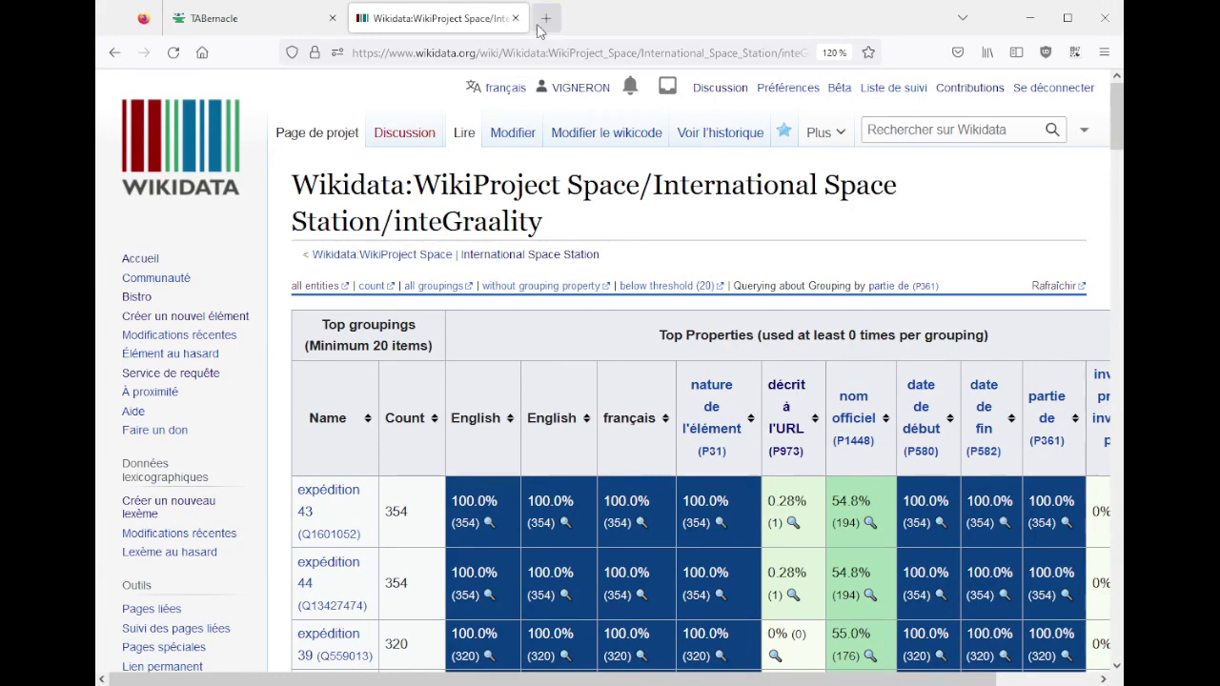
pyautogui.write('https://www.wikidata.org/wiki/User:Hsarrazin/test4')
pyautogui.press('Return')
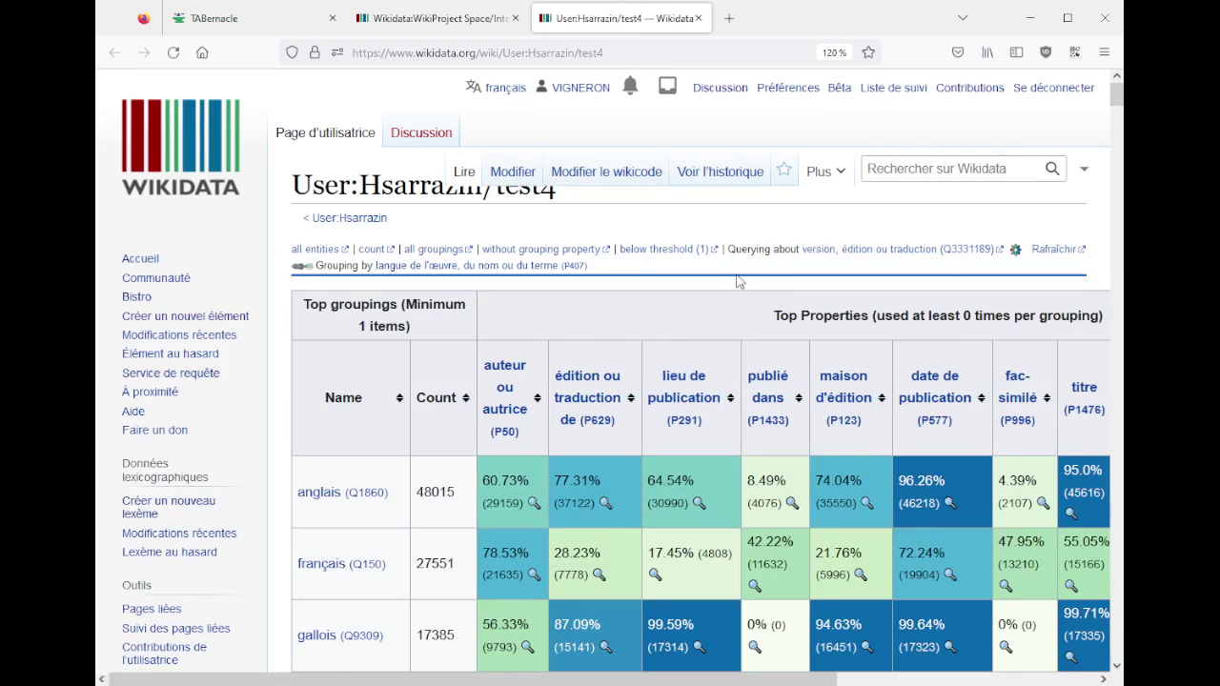
# - Check which item class the test4 dashboard queries, inspect its Property dashboard parameters in the wikicode, and return to the page
pyautogui.moveTo(756, 249); pyautogui.dragTo(970, 257)
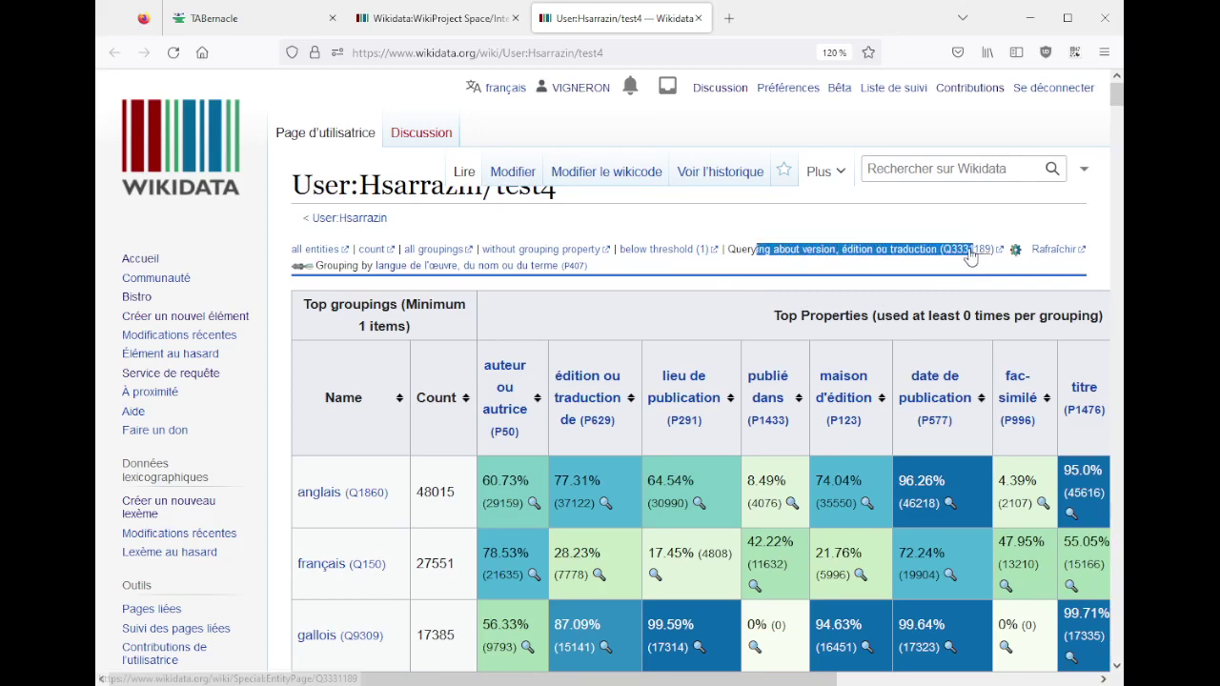
pyautogui.click(756, 220)
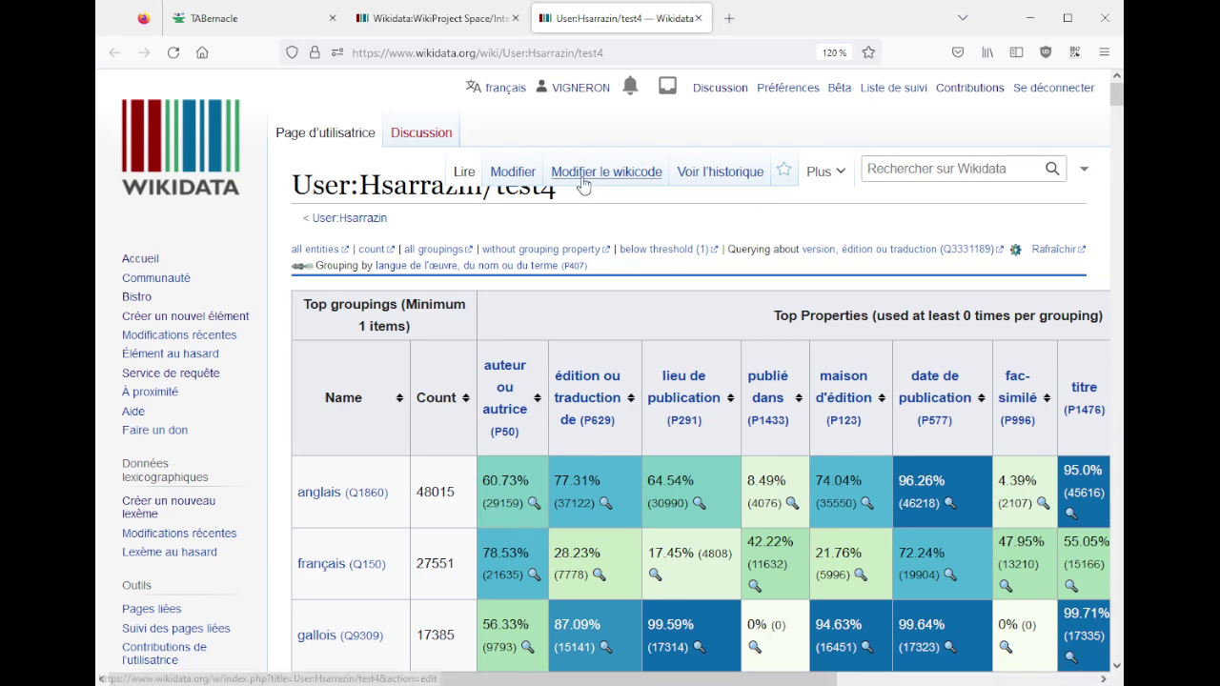
pyautogui.click(615, 179)
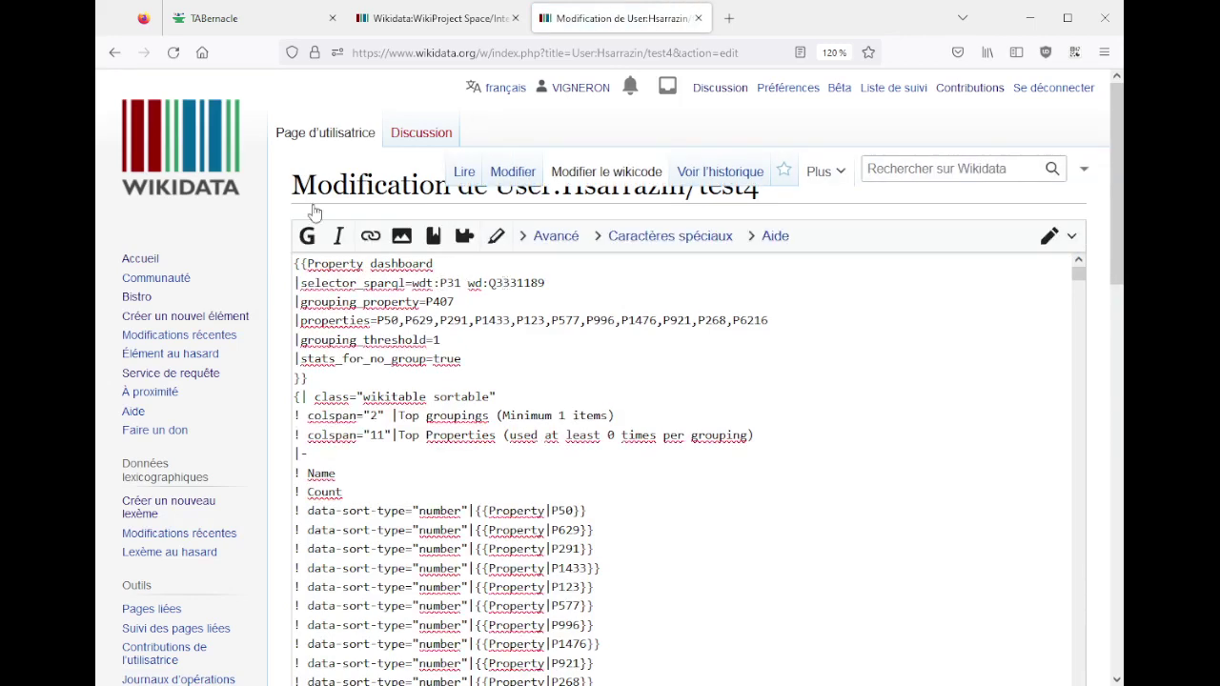
pyautogui.click(114, 53)
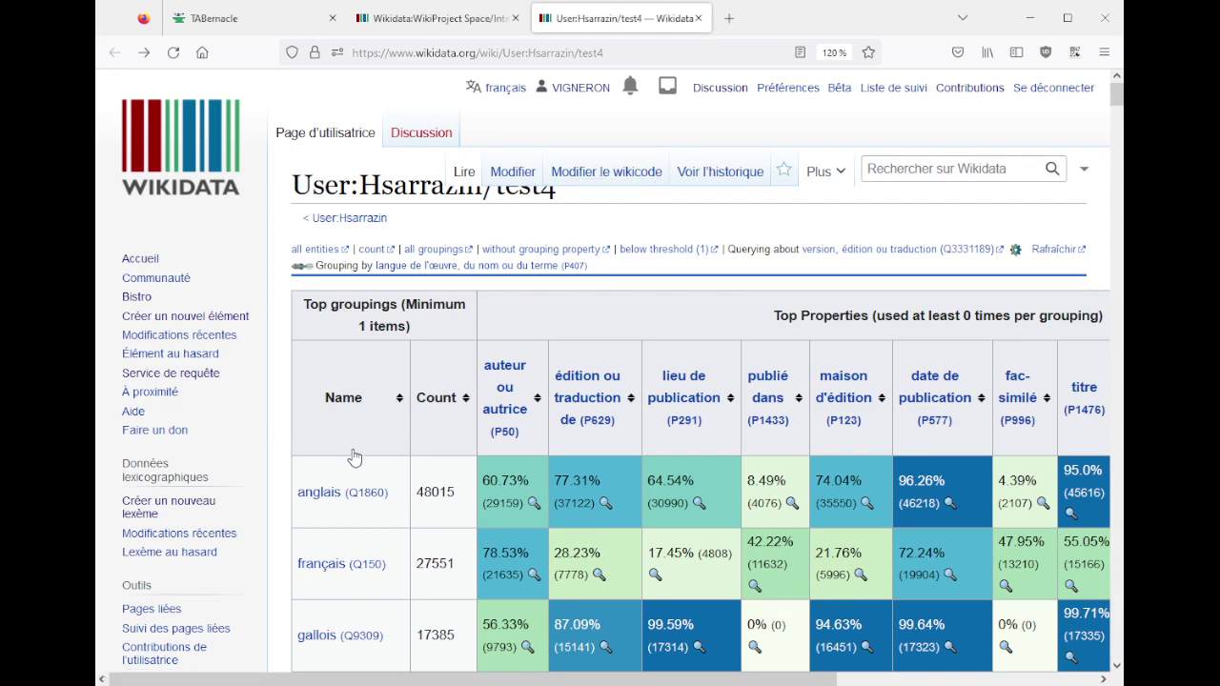
# - Compare item counts for gallois, anglais and français, and the P50 and P629 coverage of anglais and français
pyautogui.scroll(-3, 353, 458)
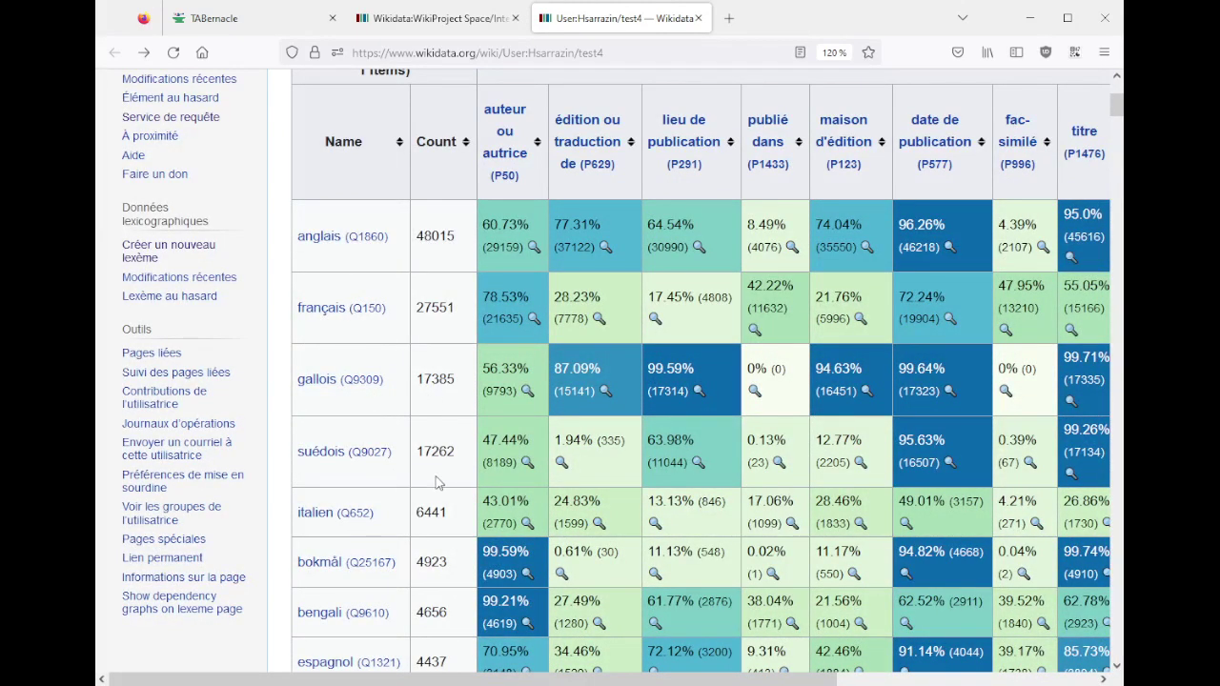
pyautogui.scroll(-3, 438, 483)
pyautogui.scroll(5, 419, 494)
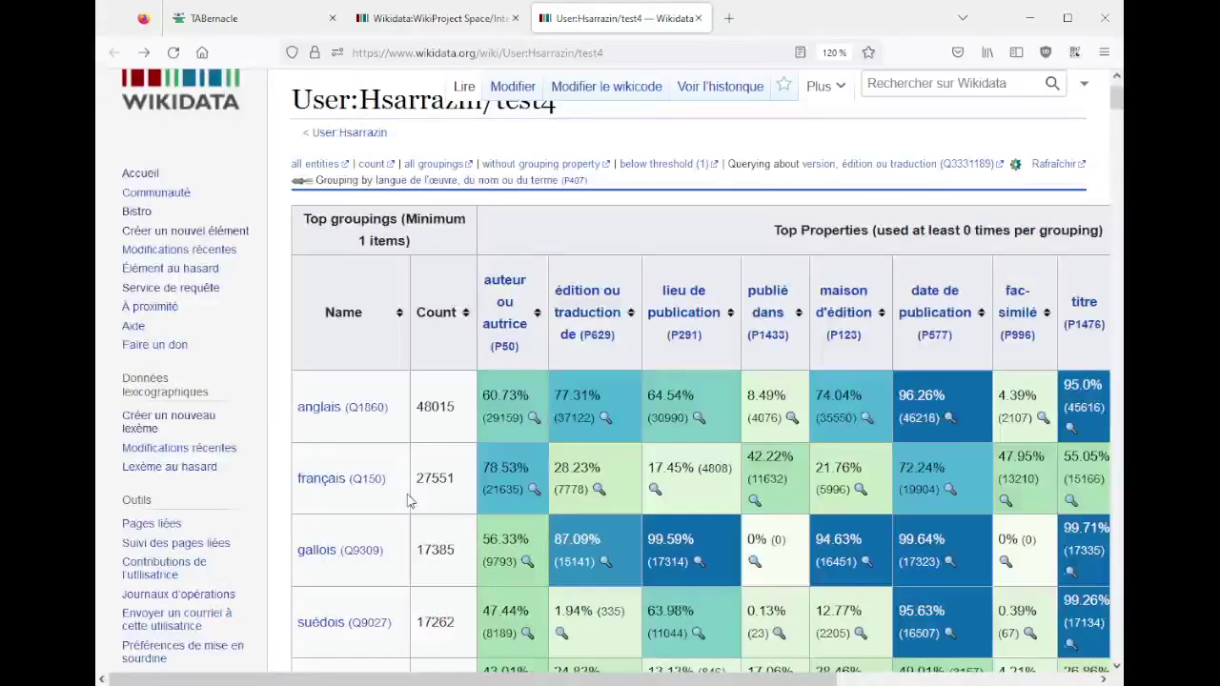
pyautogui.moveTo(451, 559); pyautogui.dragTo(303, 562)
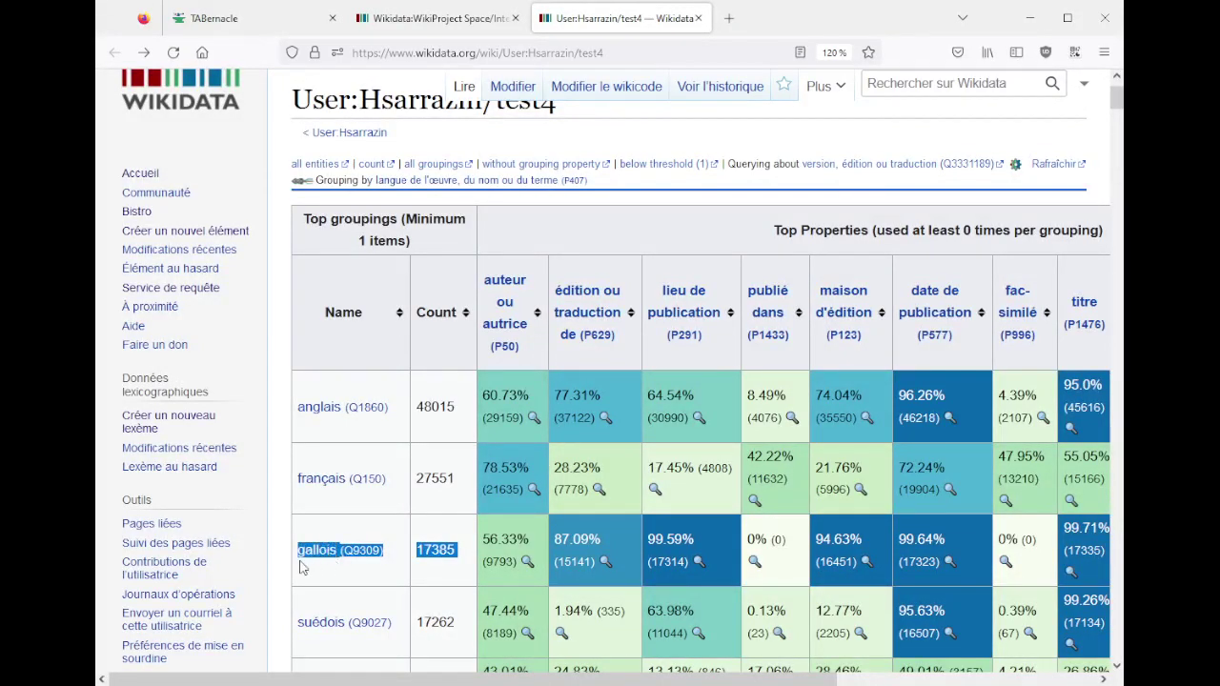
pyautogui.click(335, 575)
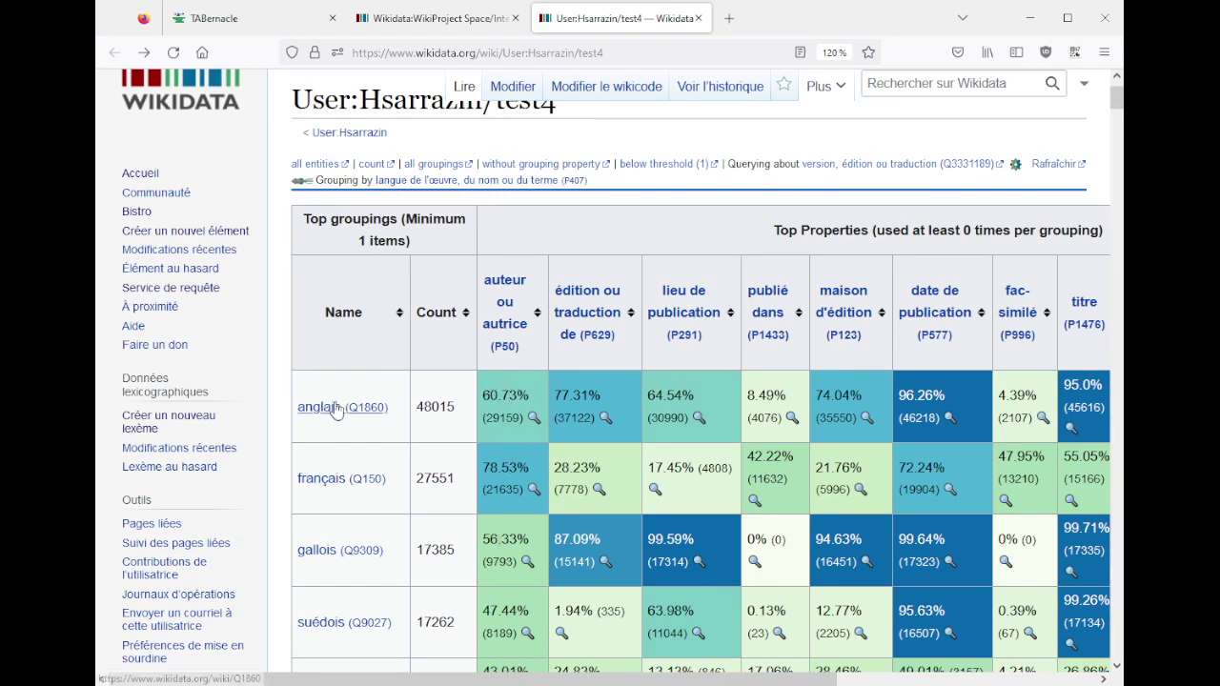
pyautogui.doubleClick(435, 406)
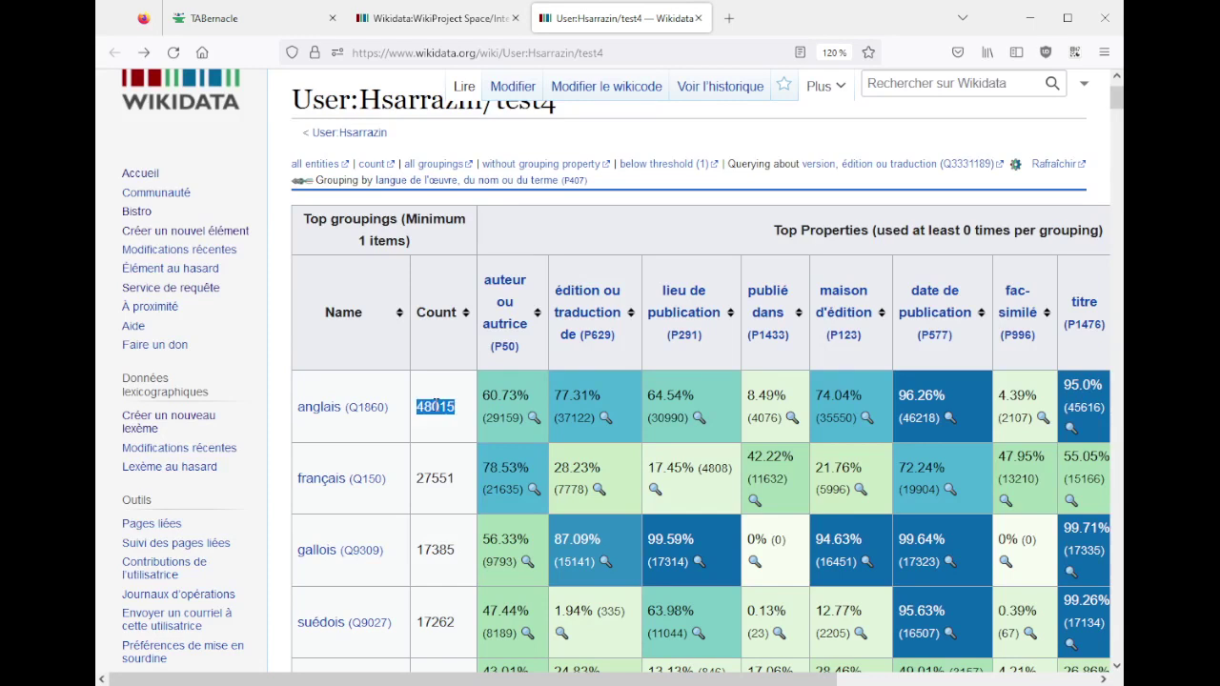
pyautogui.click(503, 416)
pyautogui.doubleClick(425, 474)
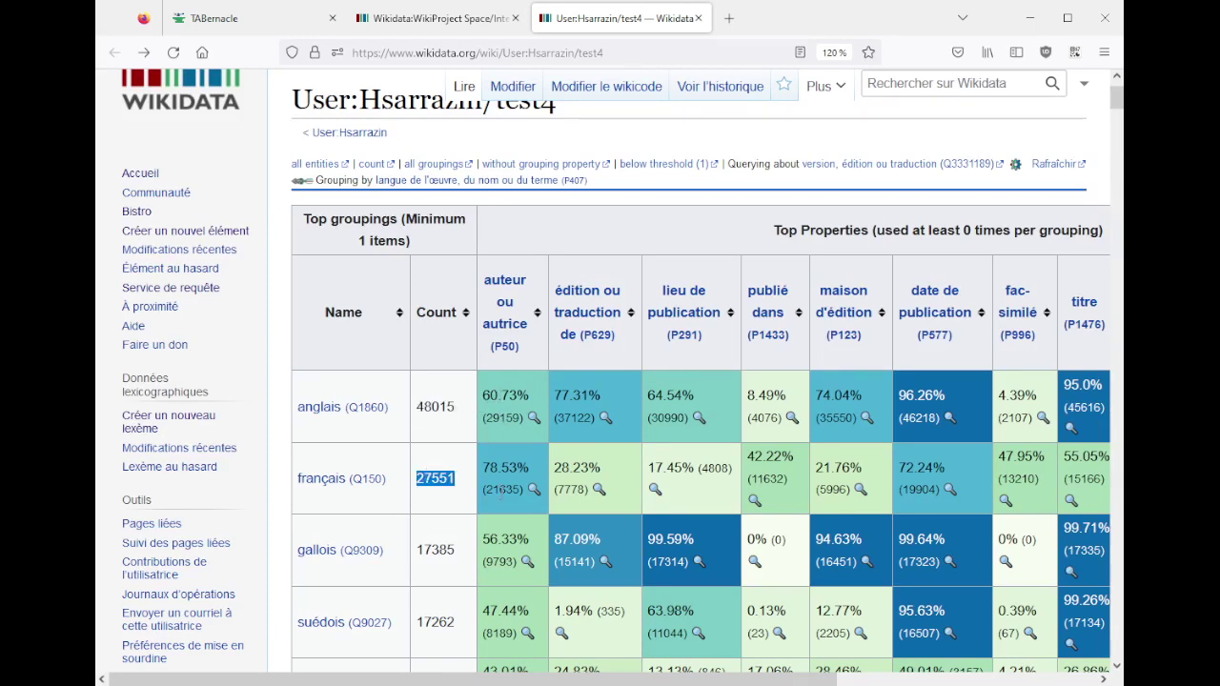
pyautogui.doubleClick(502, 490)
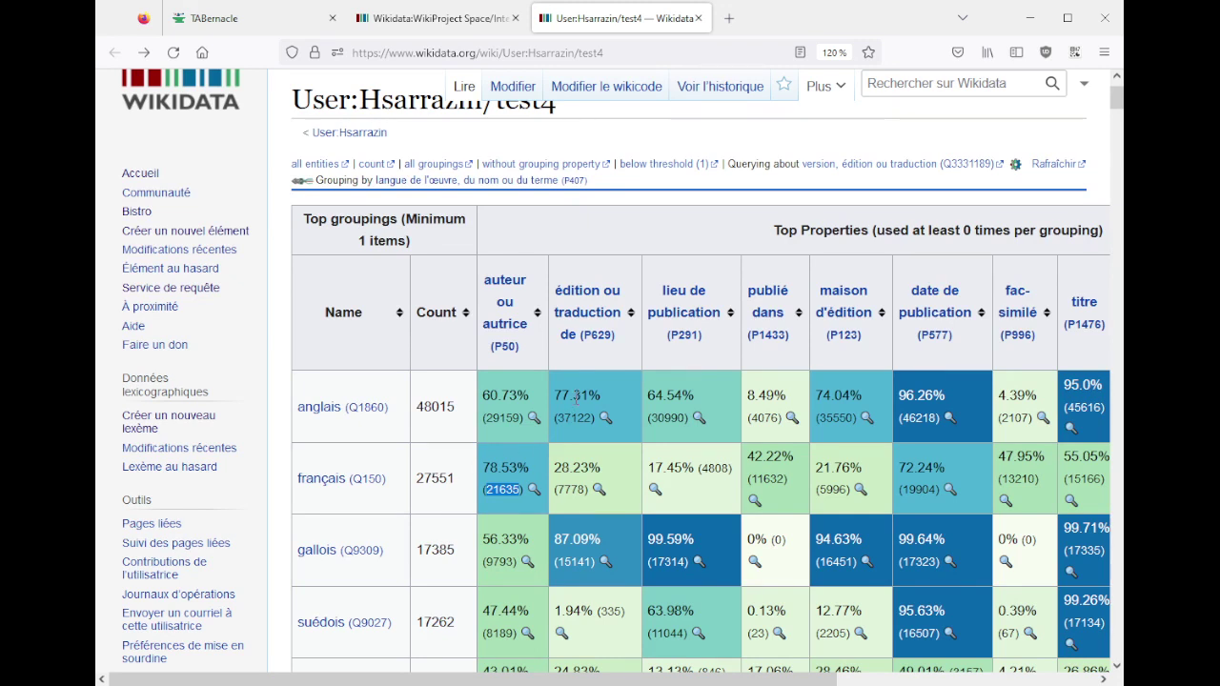
pyautogui.moveTo(554, 394); pyautogui.dragTo(575, 398)
pyautogui.moveTo(555, 467); pyautogui.dragTo(575, 473)
pyautogui.moveTo(555, 467); pyautogui.dragTo(603, 476)
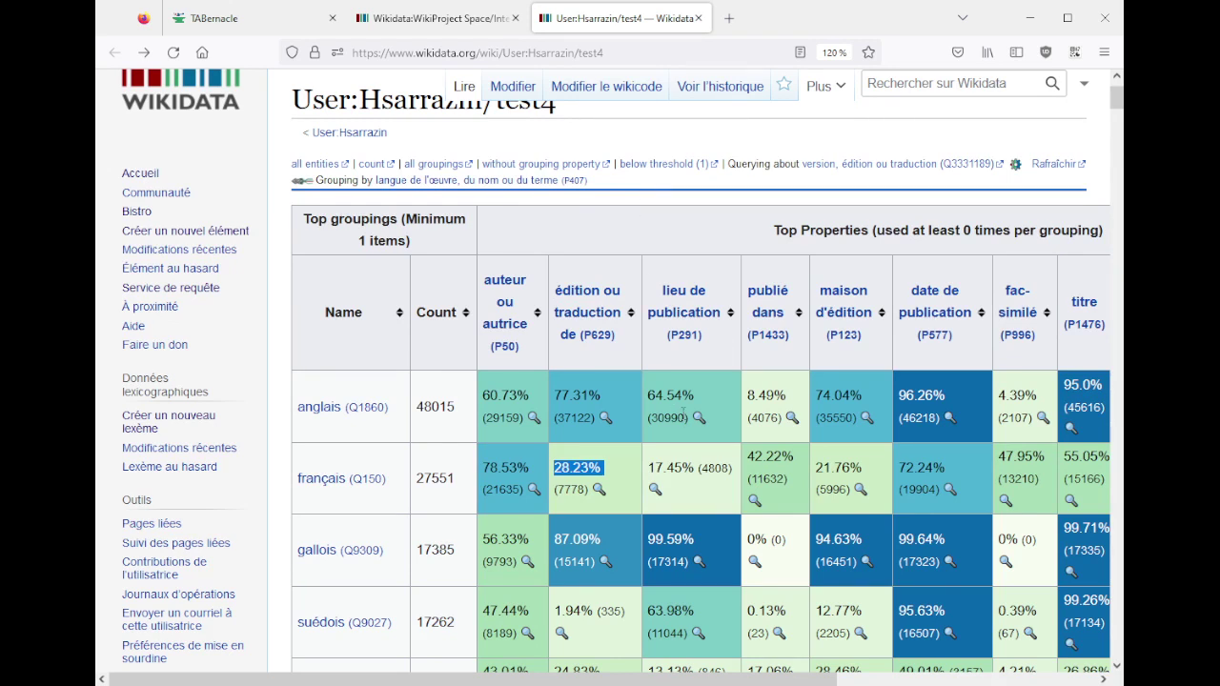
# - Examine the coverage of all properties across the full list of languages, from the largest groupings to the smallest
pyautogui.hotkey('ctrl', '-')
pyautogui.hotkey('ctrl', '-')
pyautogui.hotkey('ctrl', '-')
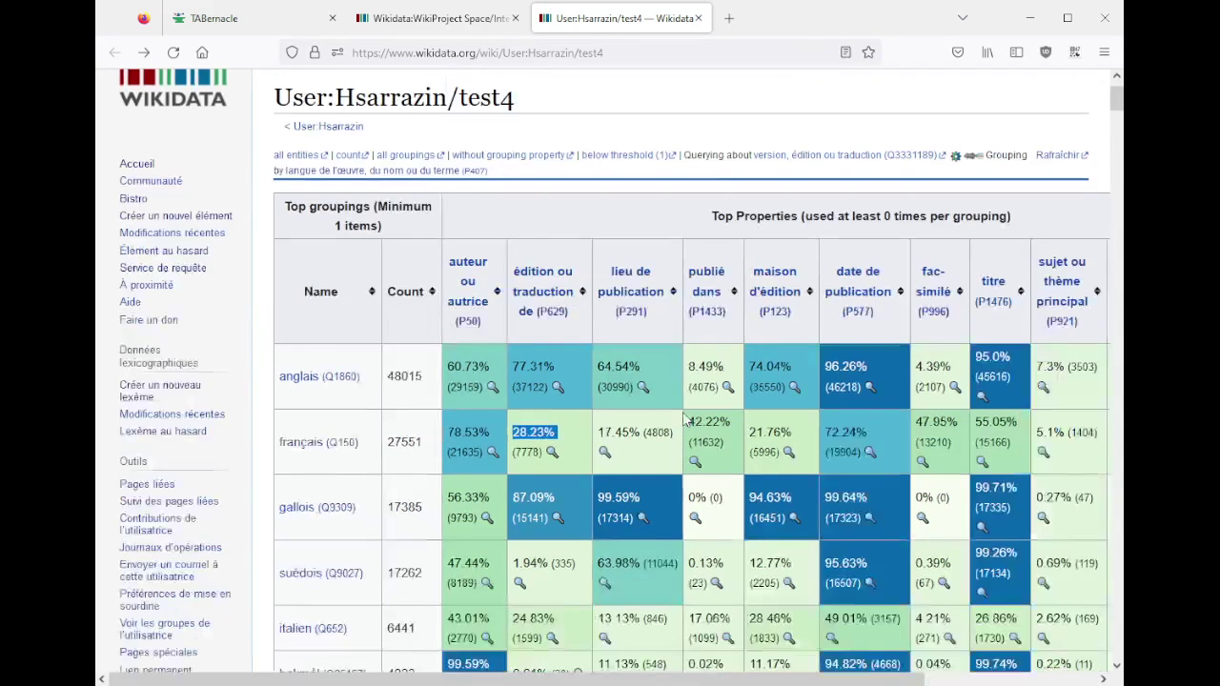
pyautogui.hotkey('ctrl', '-')
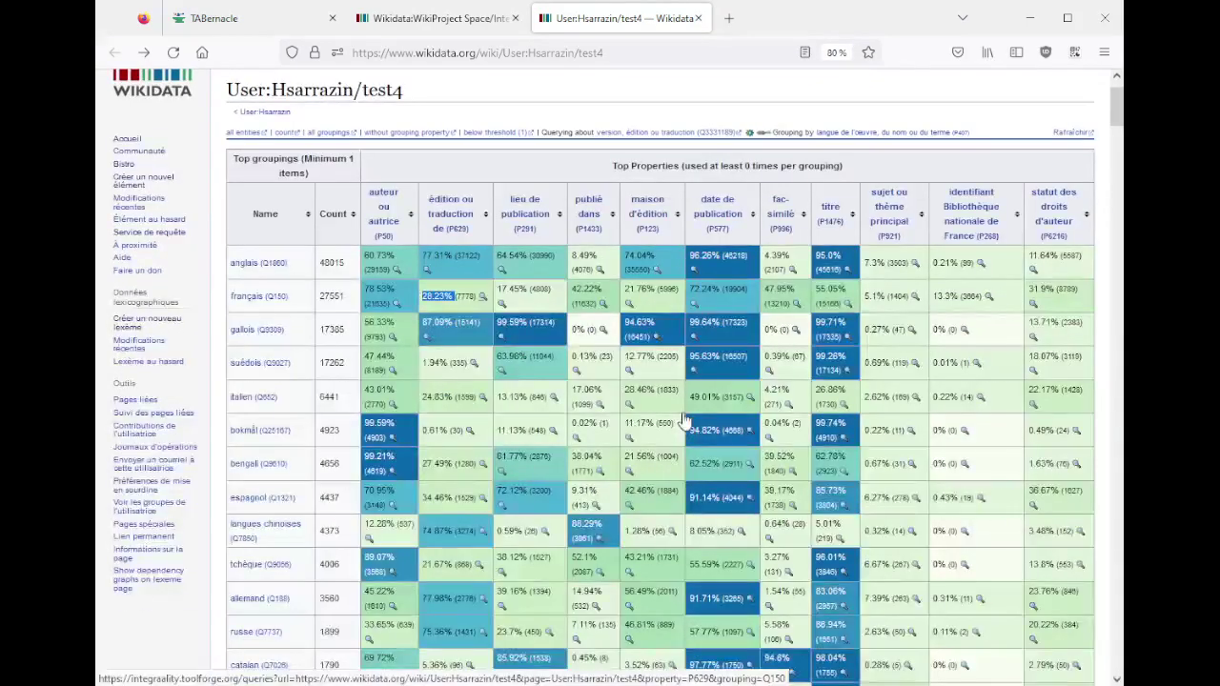
pyautogui.hotkey('ctrl', '+')
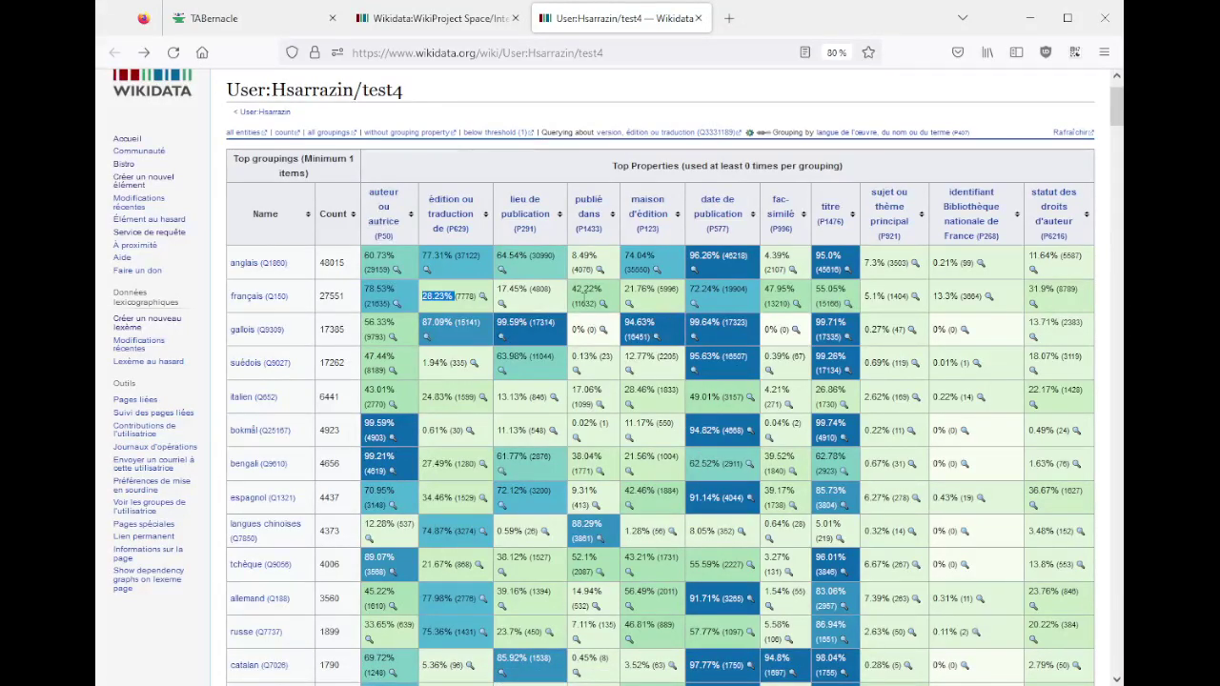
pyautogui.scroll(-10, 802, 438)
pyautogui.scroll(-10, 736, 393)
pyautogui.scroll(-15, 658, 435)
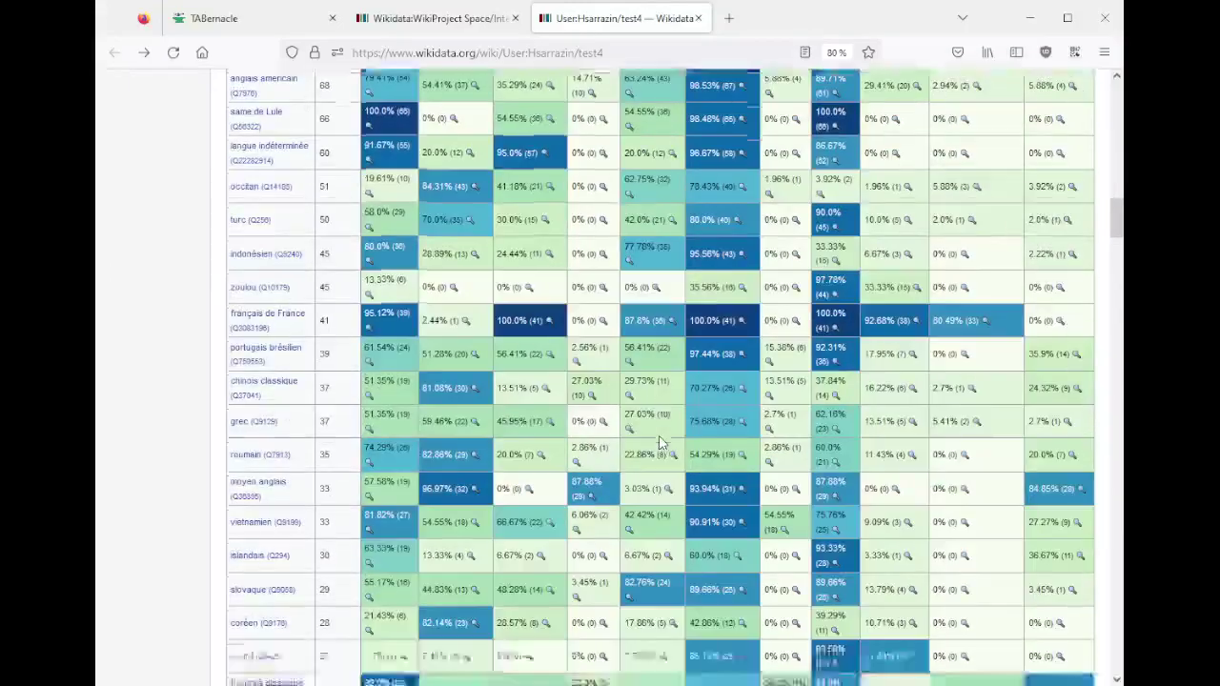
pyautogui.scroll(-3, 659, 434)
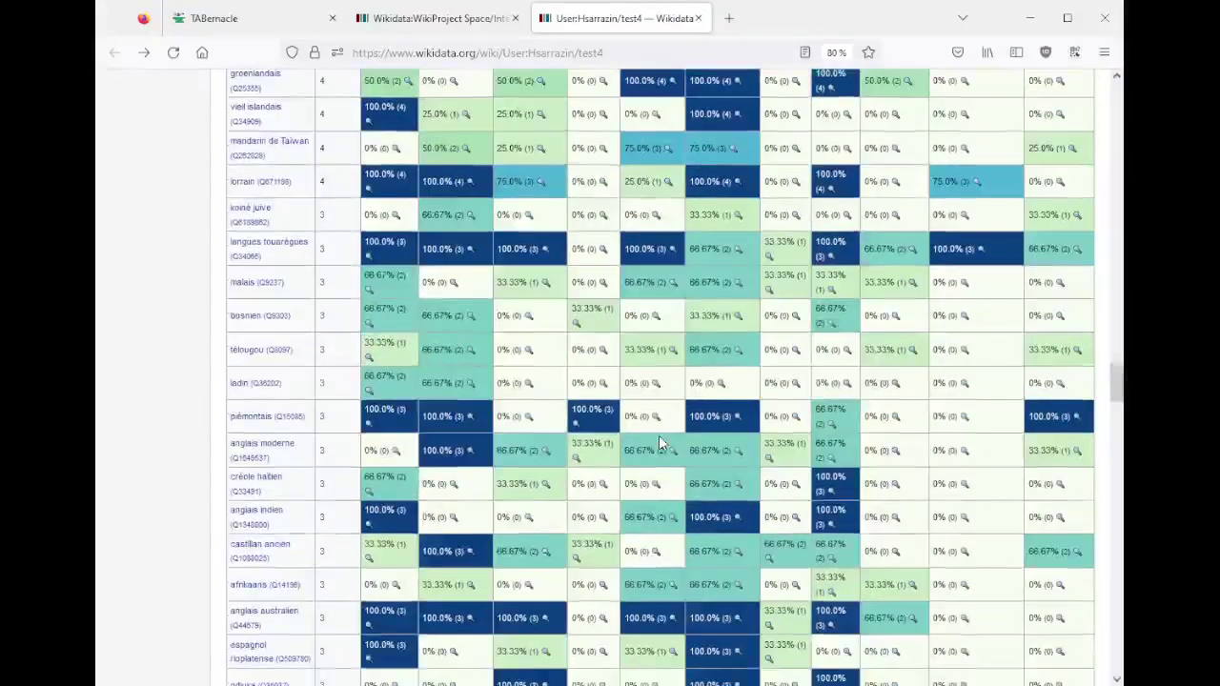
pyautogui.scroll(5, 614, 469)
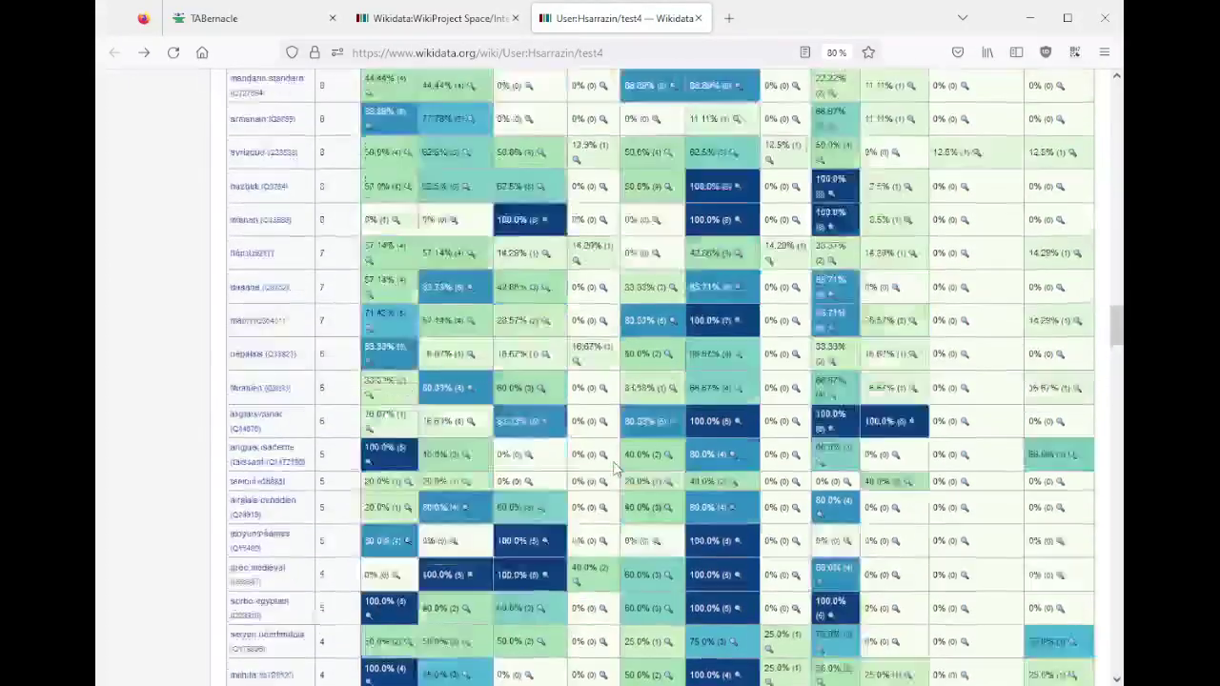
pyautogui.moveTo(341, 277); pyautogui.dragTo(180, 280)
pyautogui.scroll(12, 163, 422)
pyautogui.scroll(10, 162, 426)
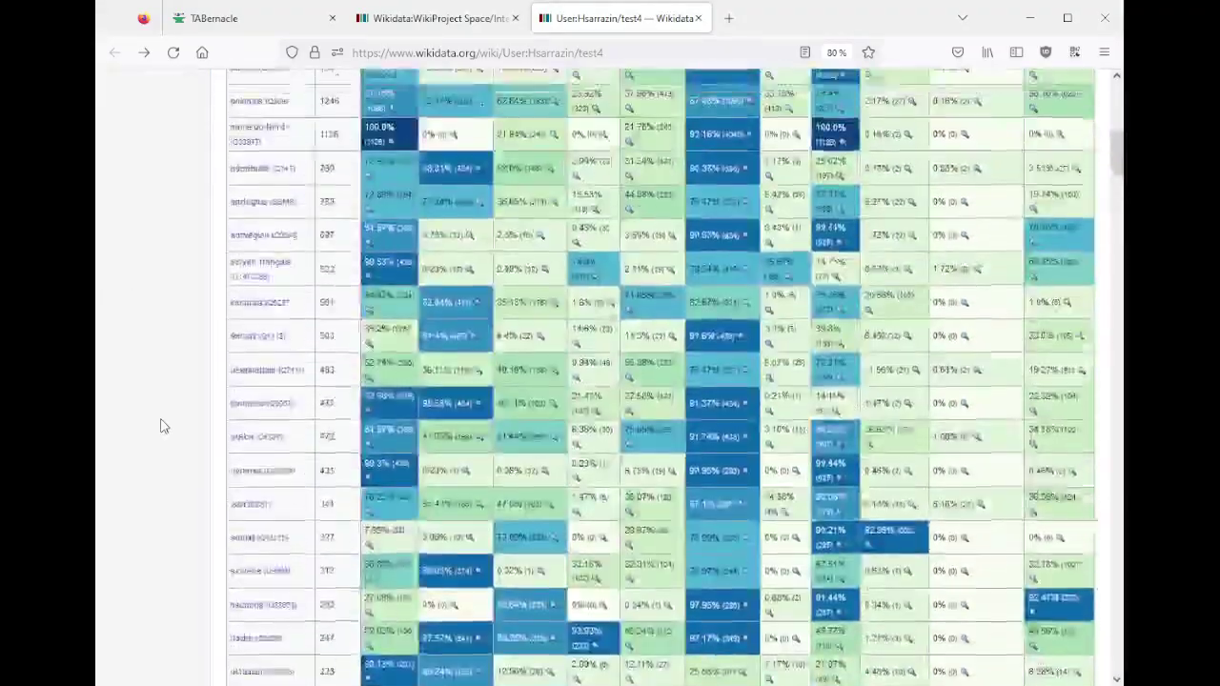
pyautogui.scroll(-1, 160, 419)
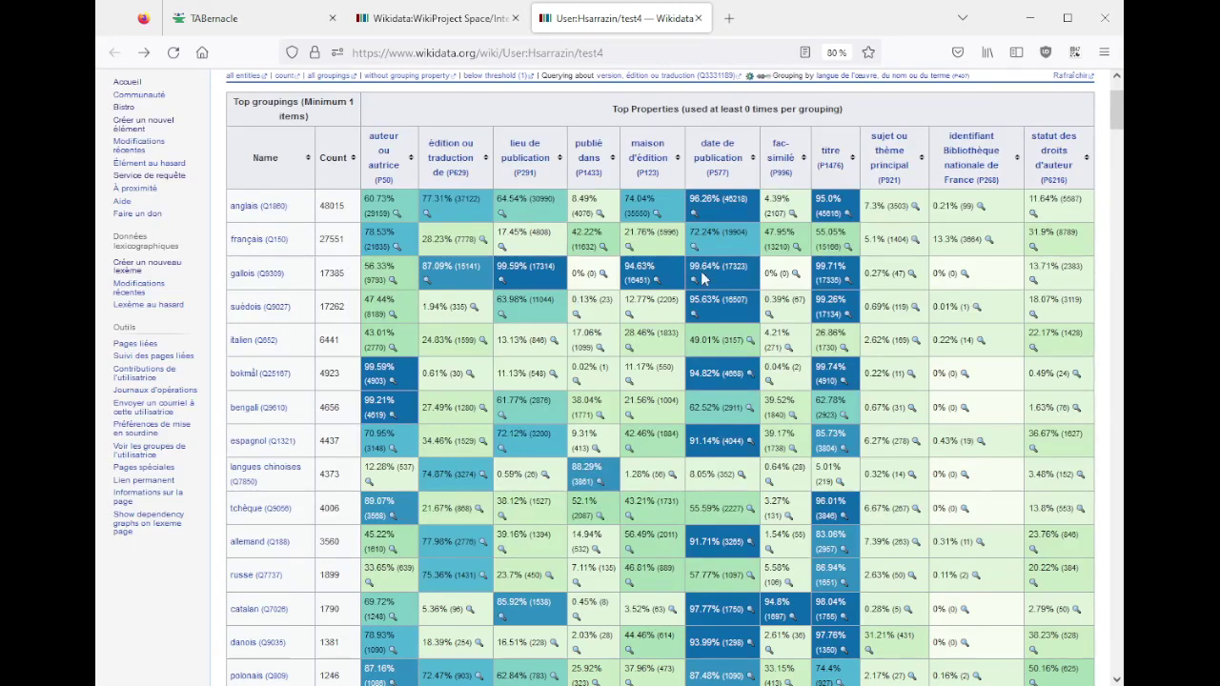
# - Return to the ISS inteGraality dashboard and open its parent International Space Station project page
pyautogui.click(427, 19)
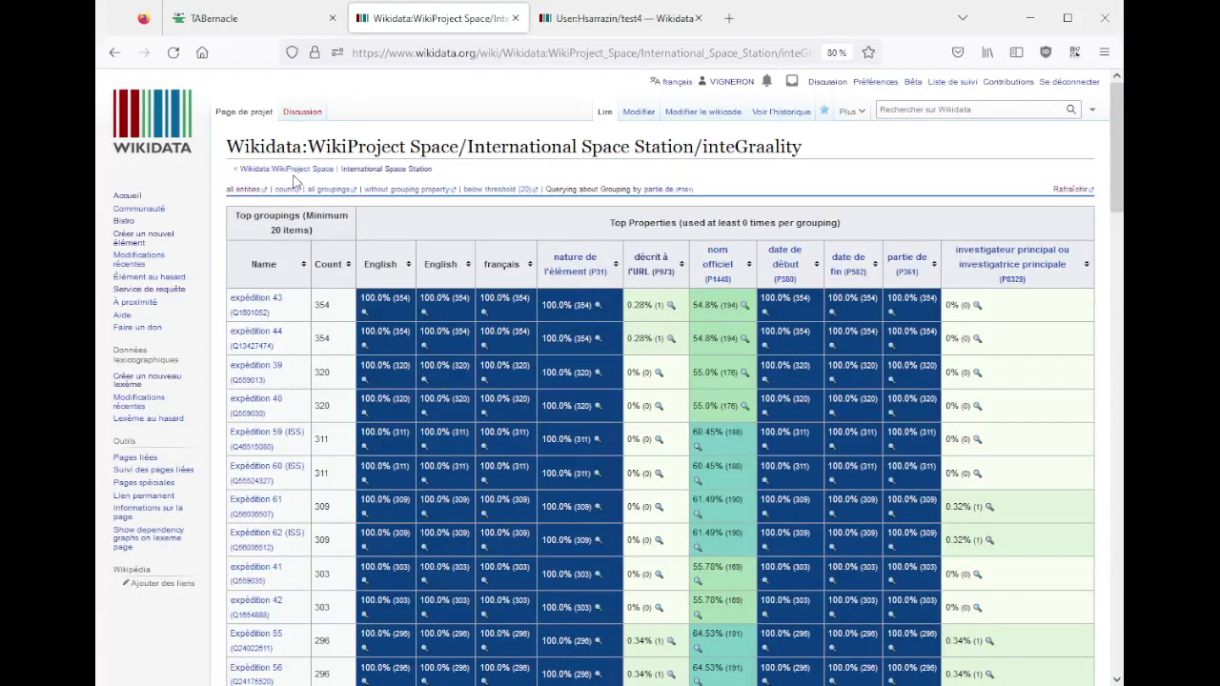
pyautogui.hotkey('ctrl', '+')
pyautogui.hotkey('ctrl', '+')
pyautogui.hotkey('ctrl', '+')
pyautogui.hotkey('ctrl', '+')
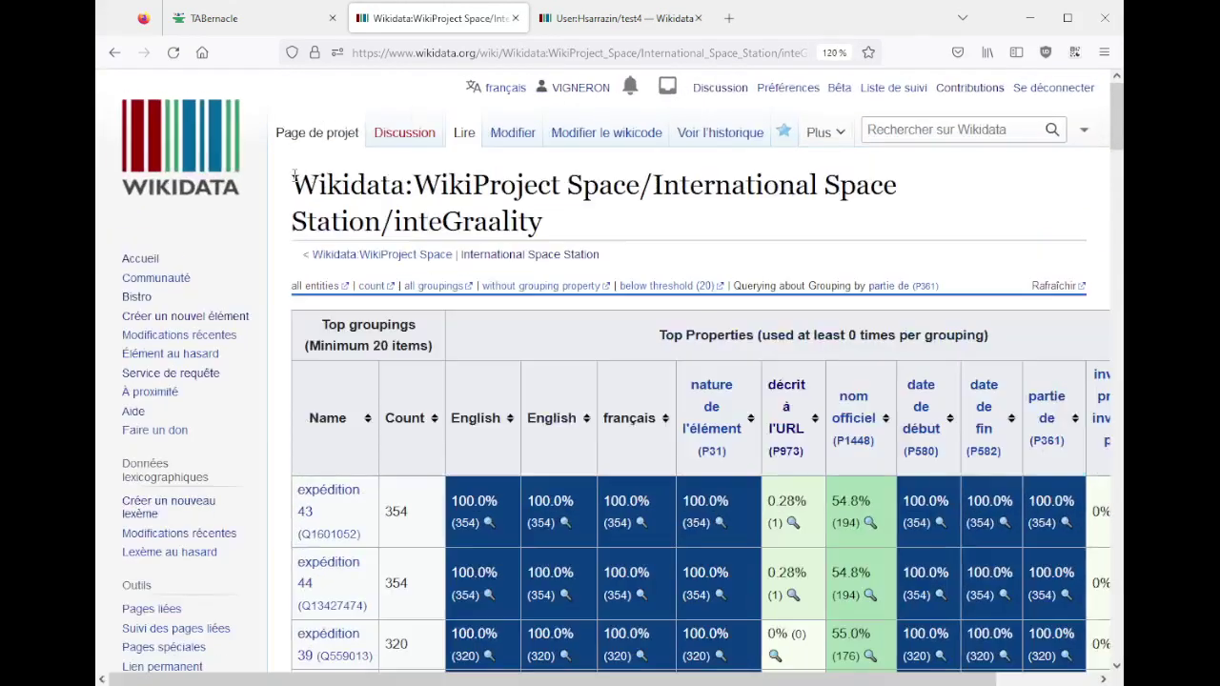
pyautogui.click(576, 259)
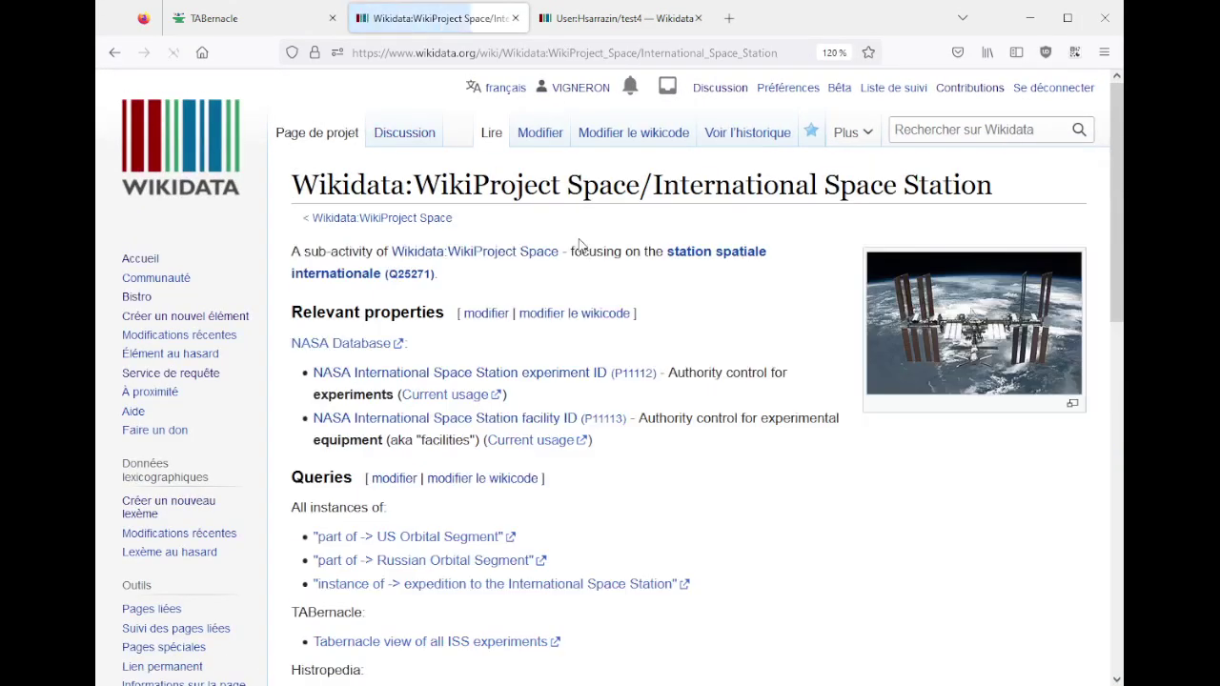
# - Review the query links on the International Space Station project page, especially the inteGraality "Property completeness" entry
pyautogui.scroll(-5, 577, 276)
pyautogui.scroll(-5, 580, 257)
pyautogui.scroll(4, 483, 293)
pyautogui.moveTo(459, 426); pyautogui.dragTo(337, 434)
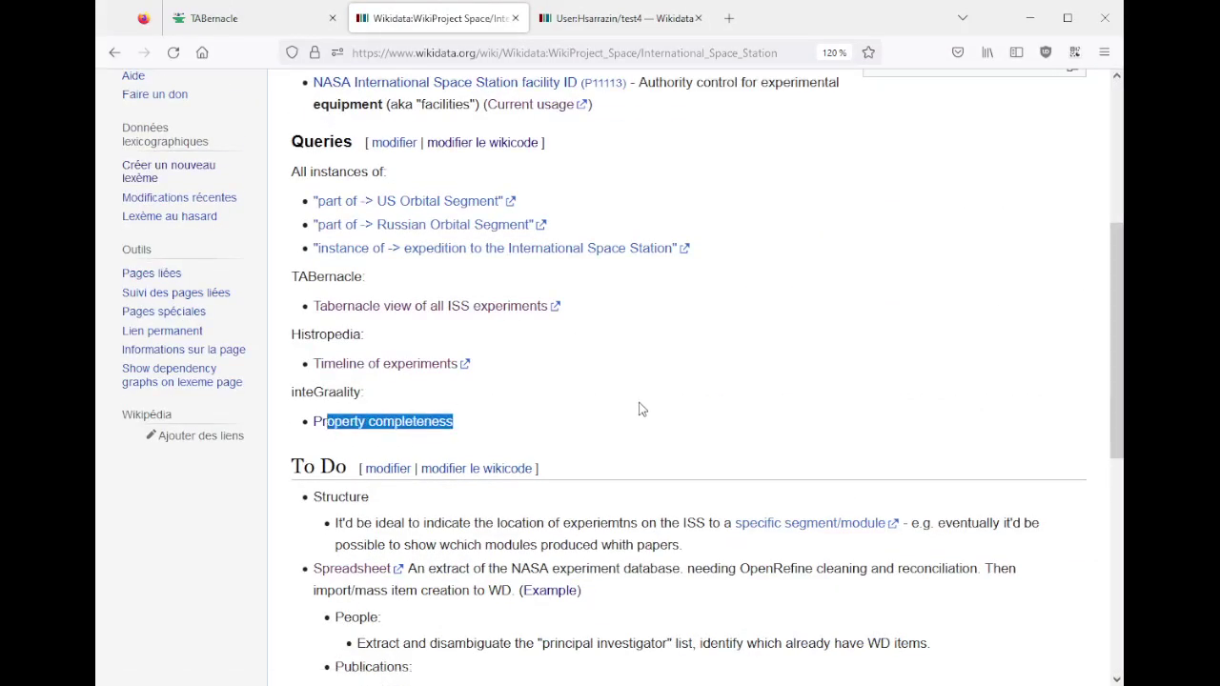
pyautogui.click(677, 413)
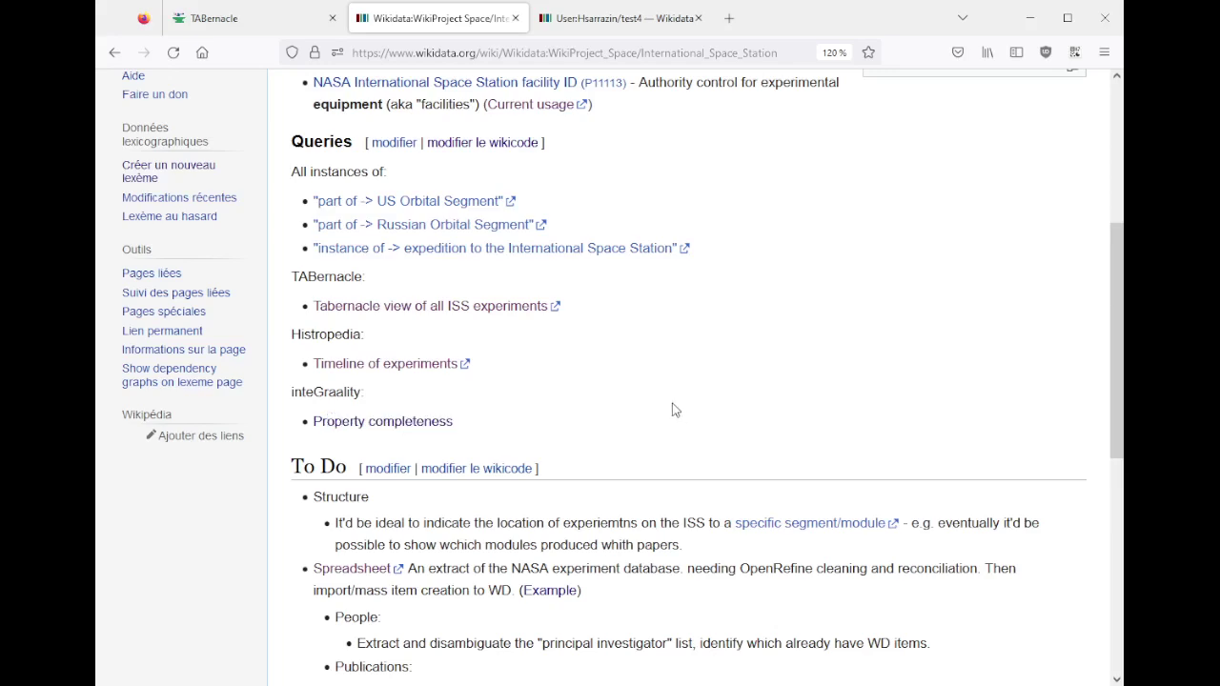
pyautogui.scroll(4, 671, 410)
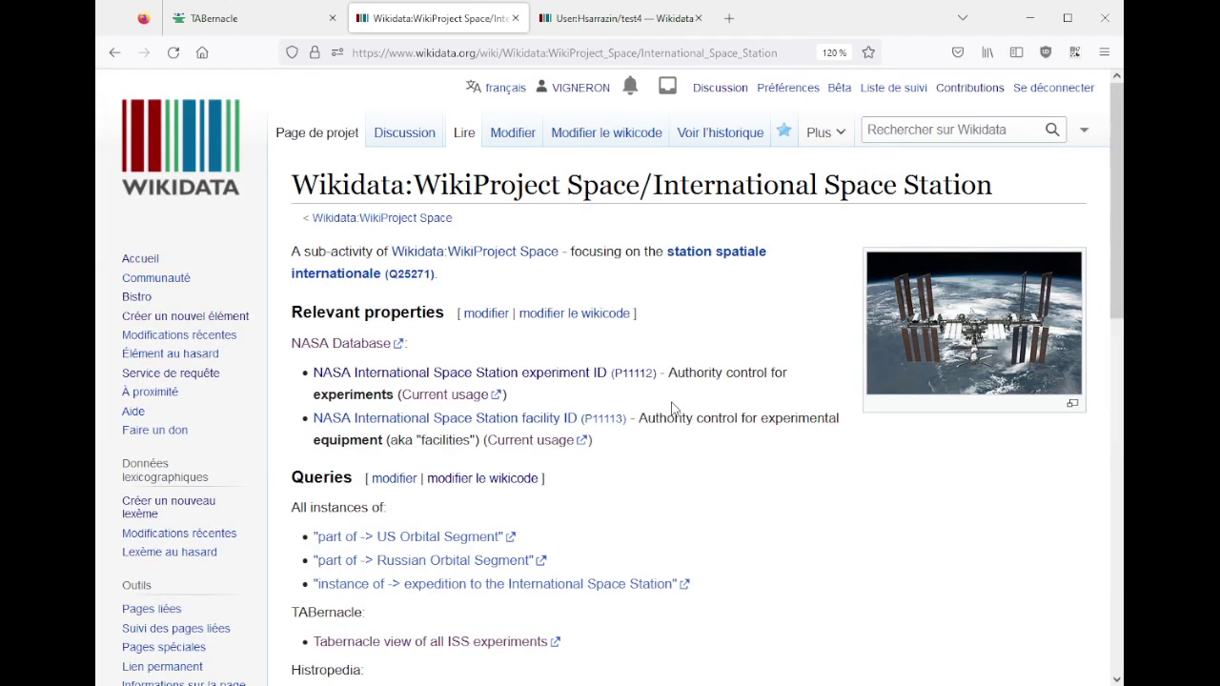
# - Examine the property completeness table for editions grouped by language on the user test page
pyautogui.click(647, 21)
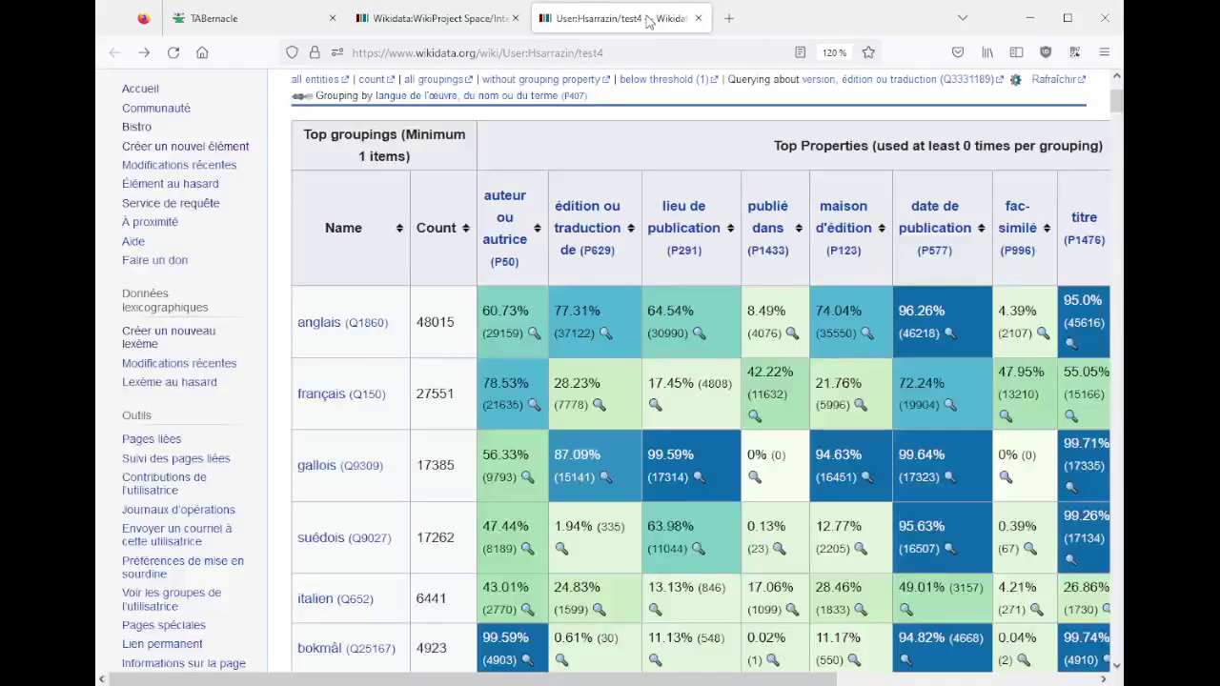
pyautogui.moveTo(672, 212)
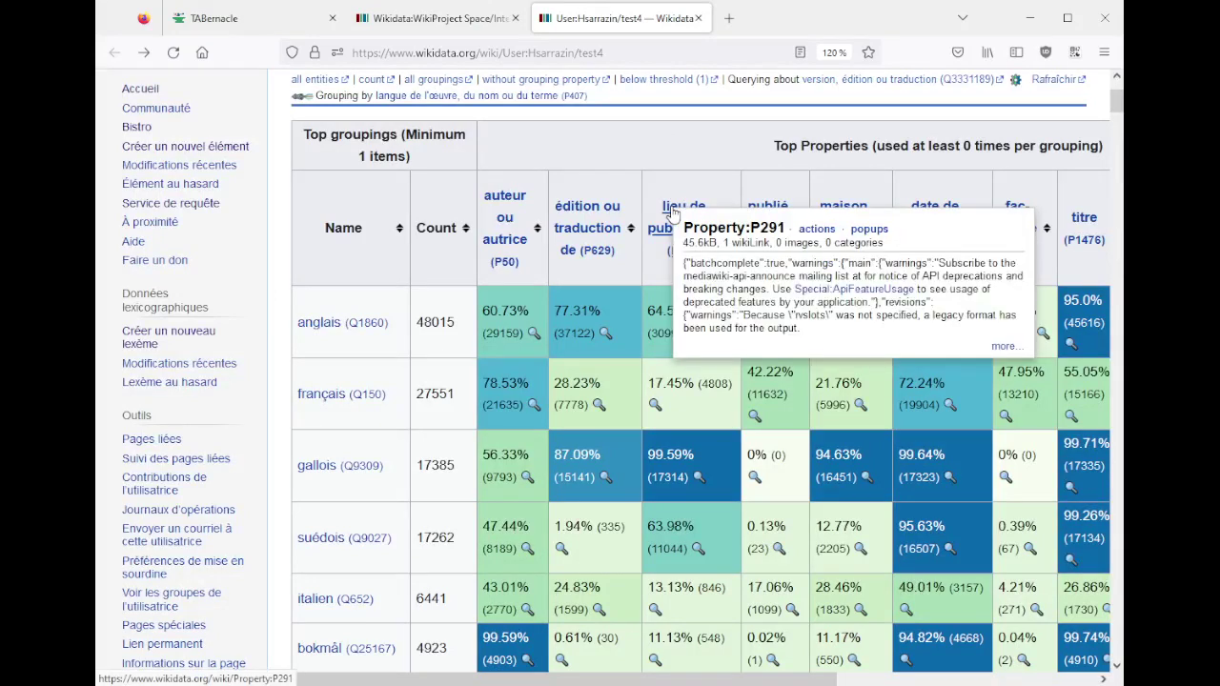
pyautogui.scroll(2, 672, 211)
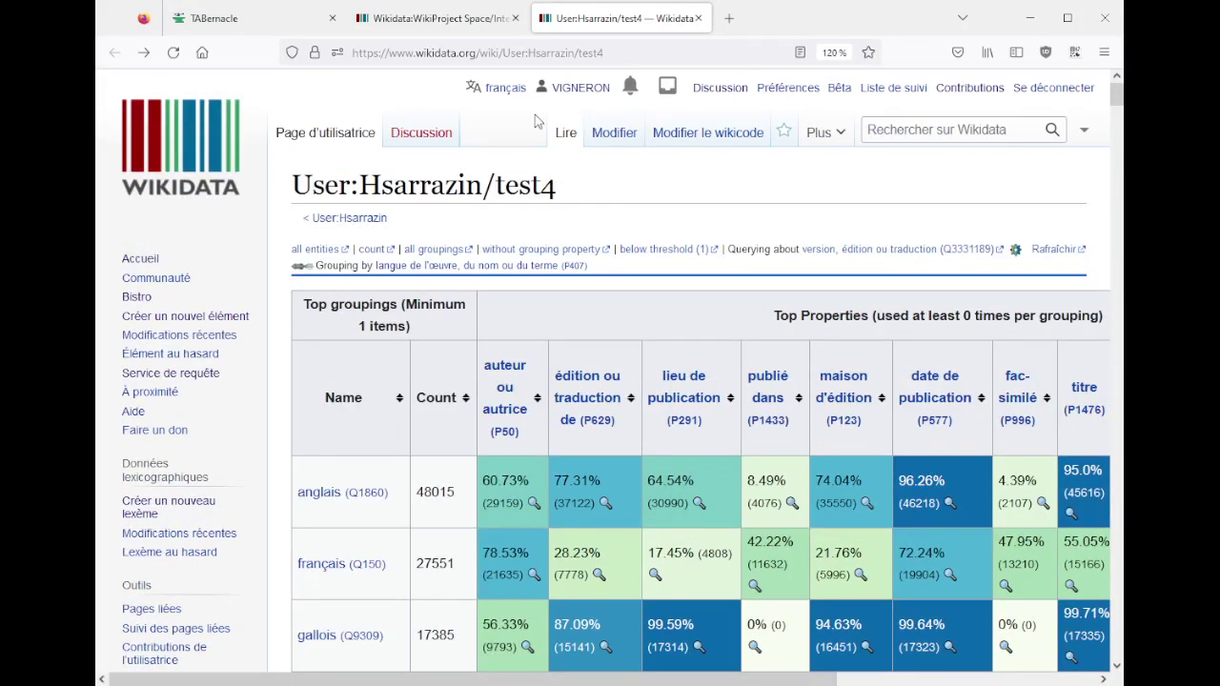
# - Return to the International Space Station project page and review its Queries and To Do sections
pyautogui.click(498, 26)
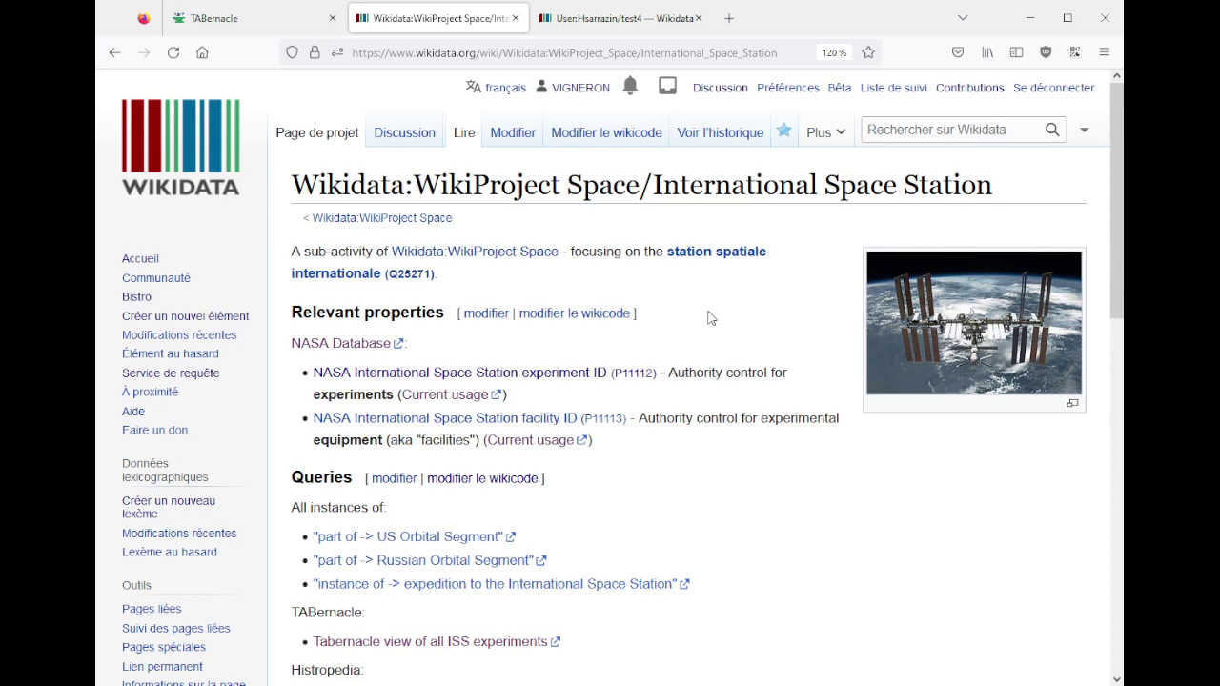
pyautogui.scroll(-15, 708, 318)
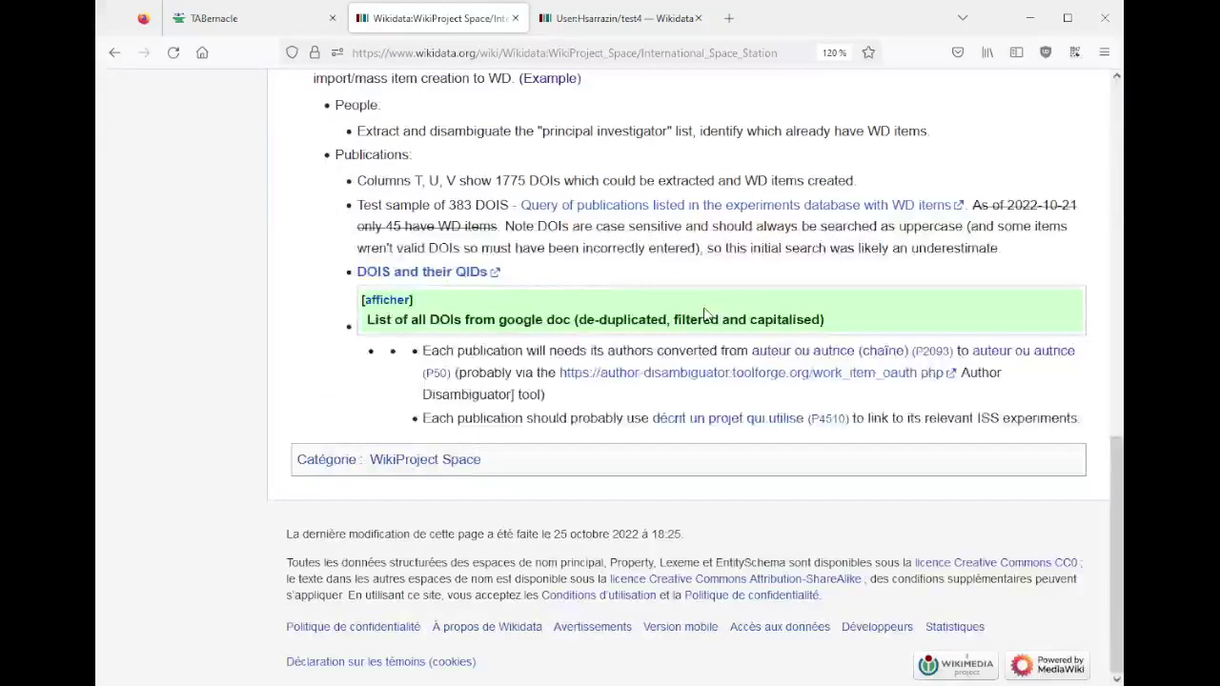
pyautogui.scroll(5, 705, 315)
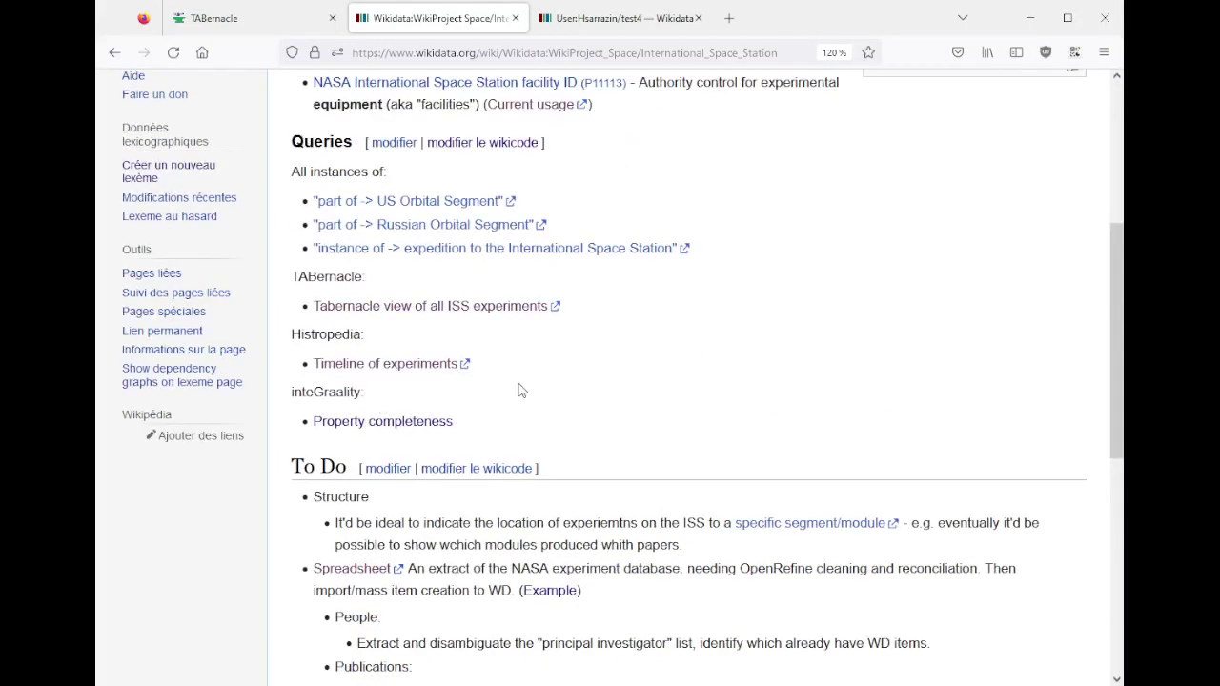
pyautogui.scroll(-2, 521, 391)
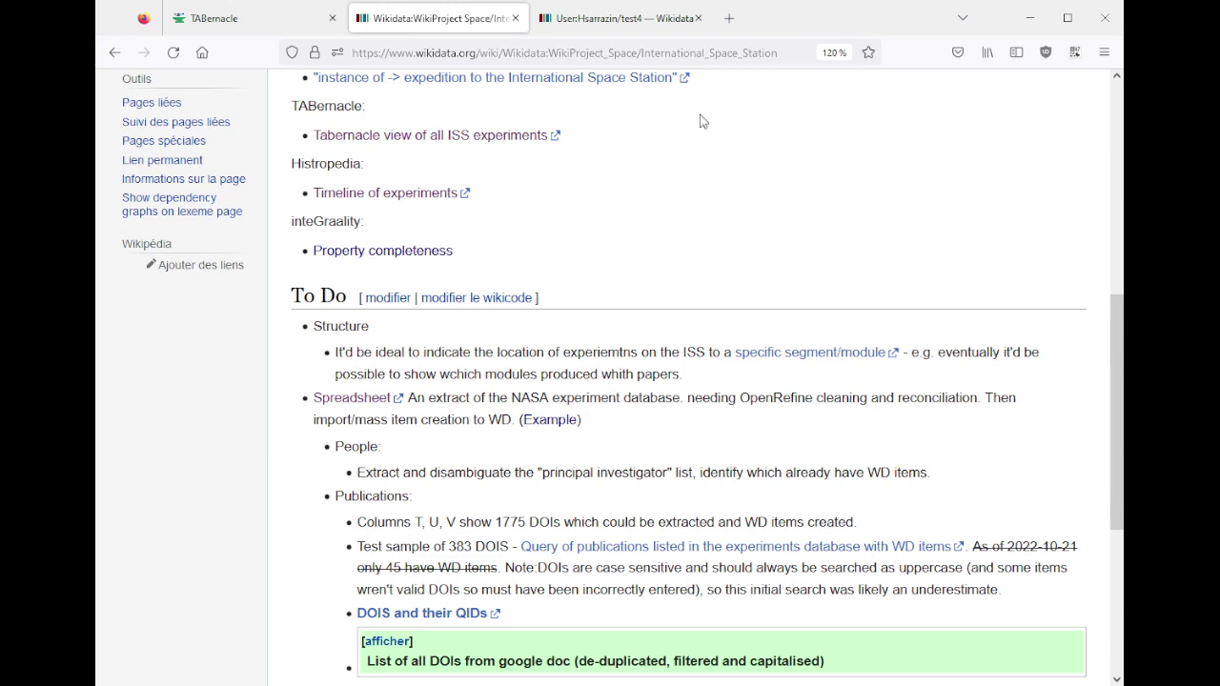
pyautogui.scroll(-5, 638, 171)
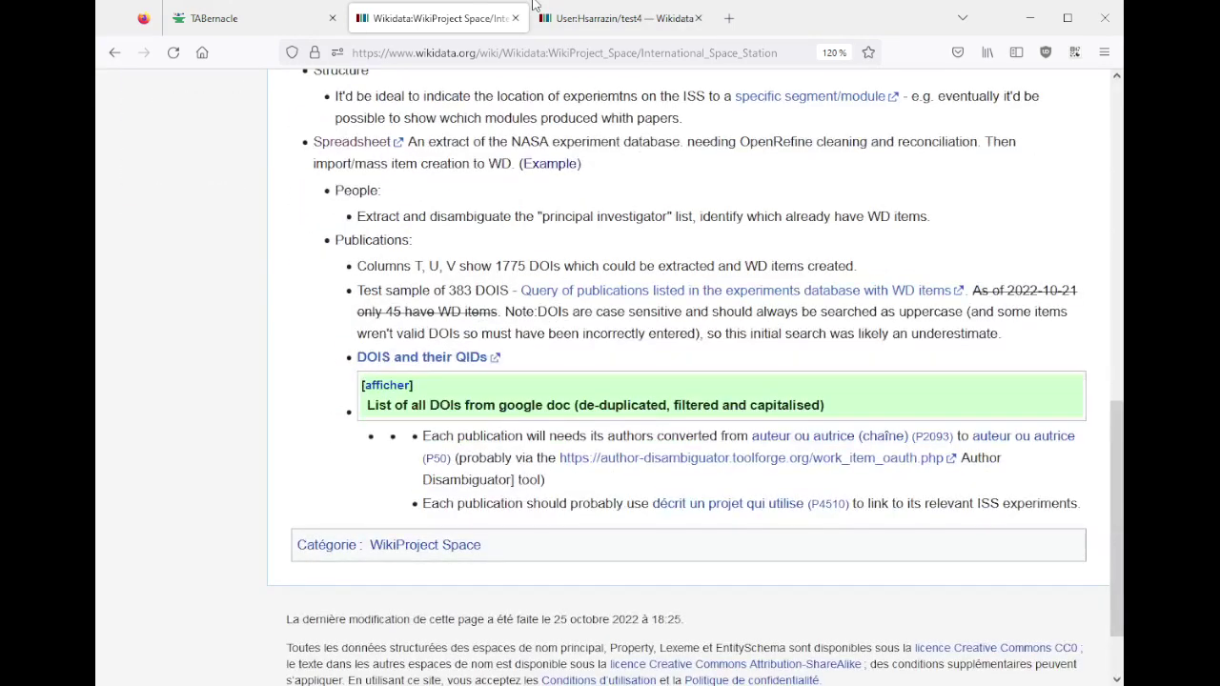
# - Open the Wikidata Query Service from the user test page and enlarge the page to 120 %
pyautogui.click(615, 27)
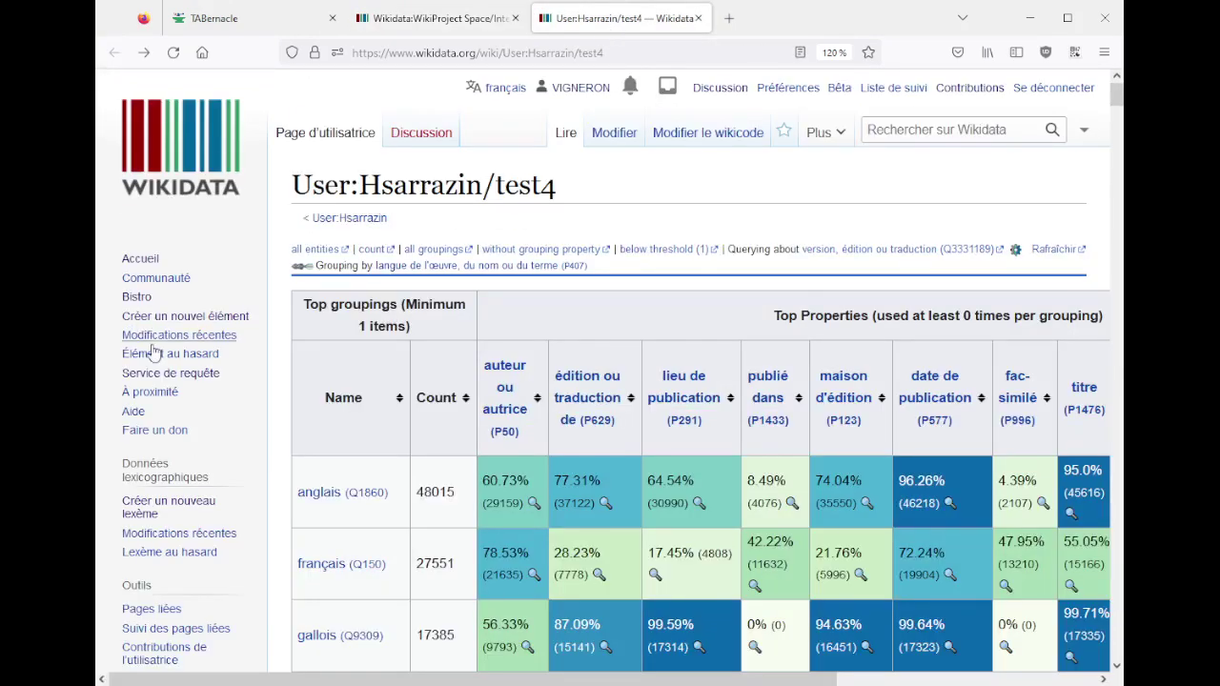
pyautogui.click(174, 375)
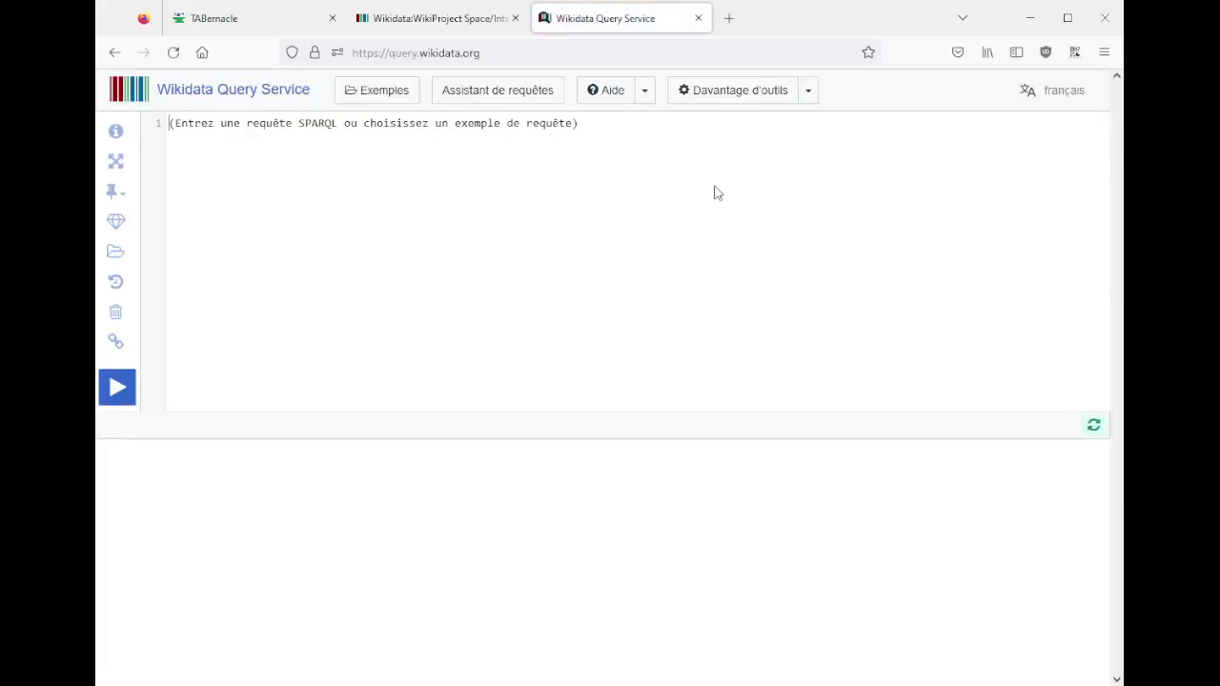
pyautogui.hotkey('ctrl', '+')
pyautogui.hotkey('ctrl', '+')
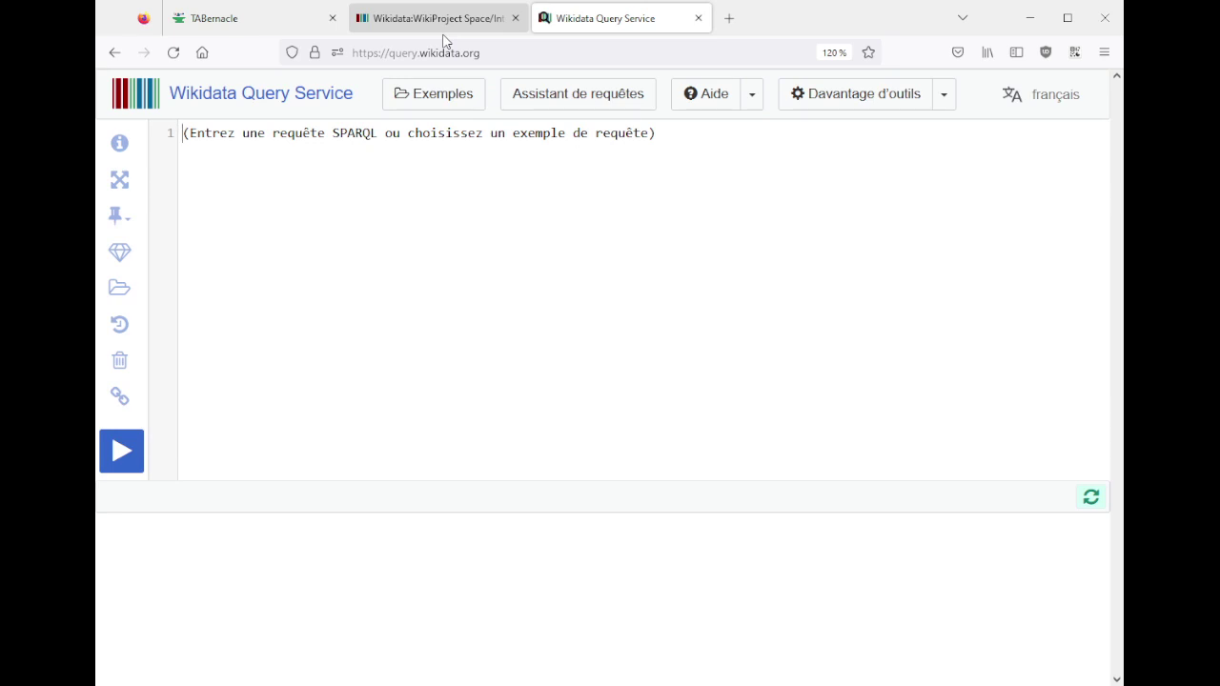
# - Close the International Space Station project page and the TABernacle tool, keeping only the query service open
pyautogui.click(443, 23)
pyautogui.hotkey('ctrl', 'w')
pyautogui.middleClick(220, 24)
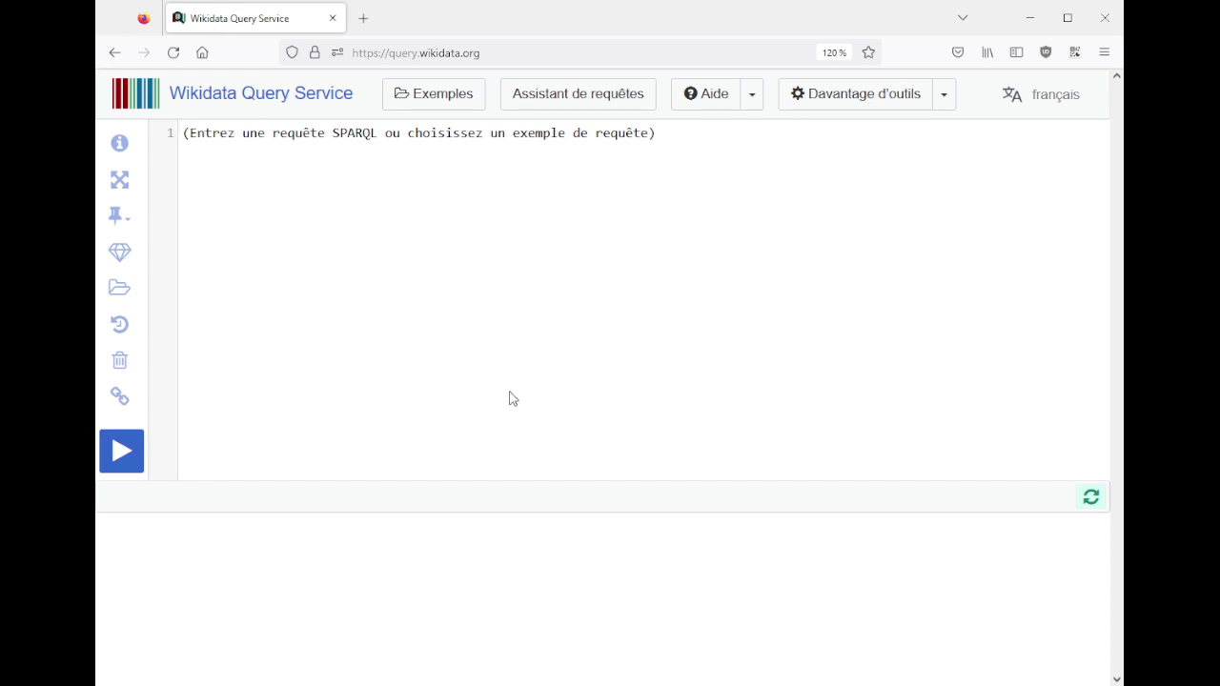
# - Open the Wikidata:TABernacle page in a new tab and go to its discussion page
pyautogui.hotkey('ctrl', 't')
pyautogui.write('wikidata')
pyautogui.press('Right')
pyautogui.write('tabern')
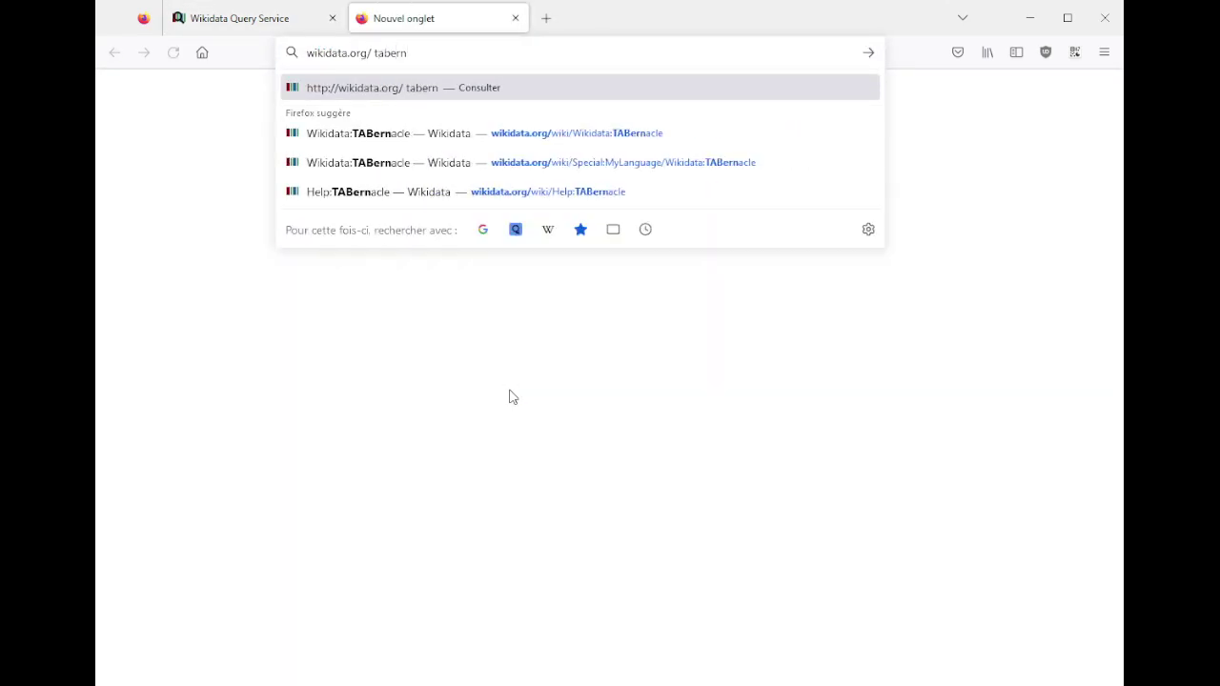
pyautogui.press('Down')
pyautogui.press('Return')
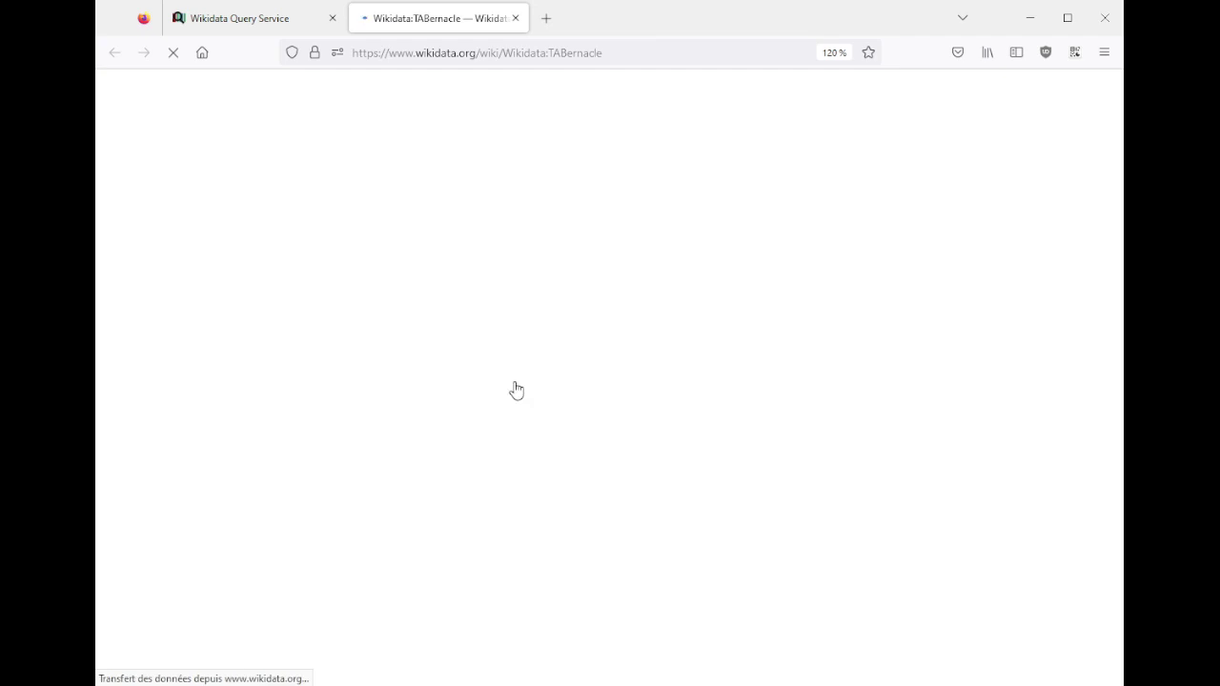
pyautogui.click(404, 135)
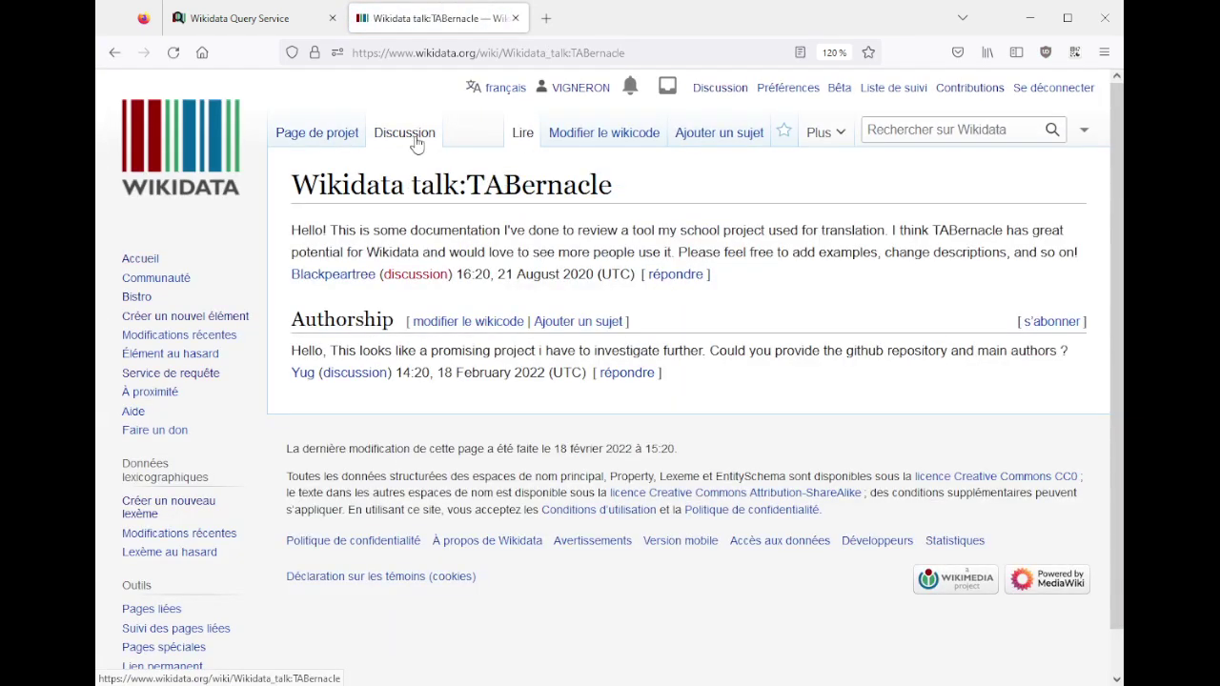
# - Try to load the tool's help page at the address Wikidata_help:TABernacle
pyautogui.click(568, 53)
pyautogui.click(568, 53)
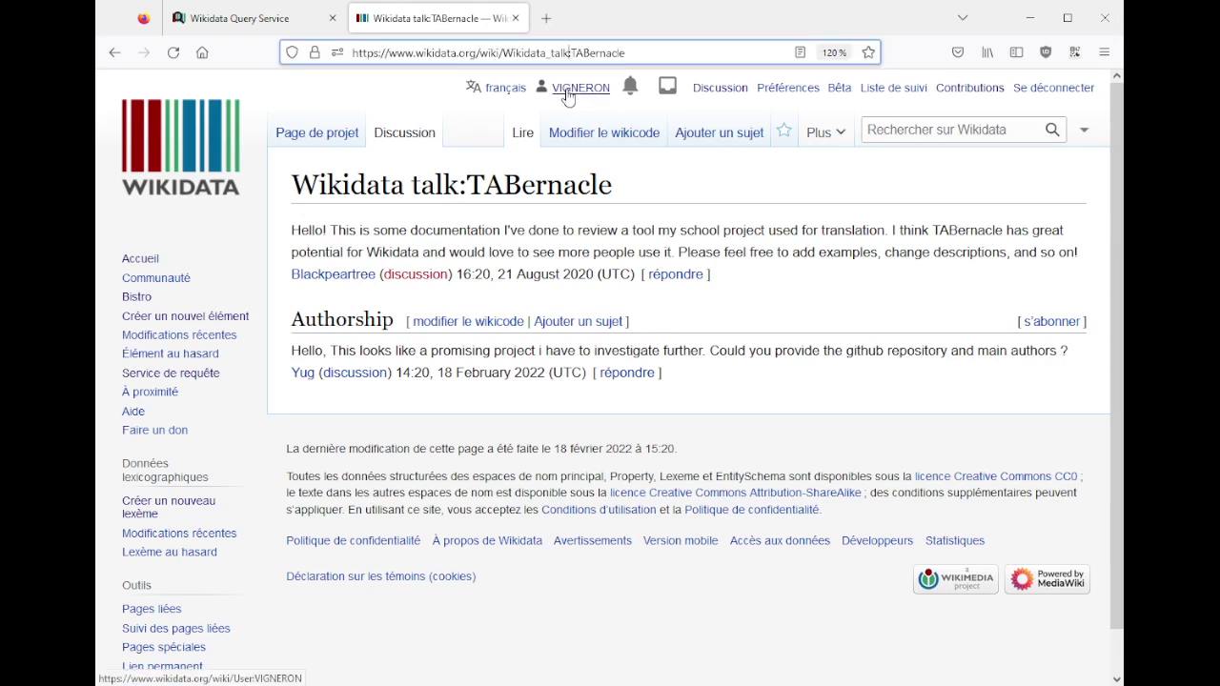
pyautogui.press('BackSpace')
pyautogui.press('BackSpace')
pyautogui.press('BackSpace')
pyautogui.press('BackSpace')
pyautogui.write('help')
pyautogui.press('Return')
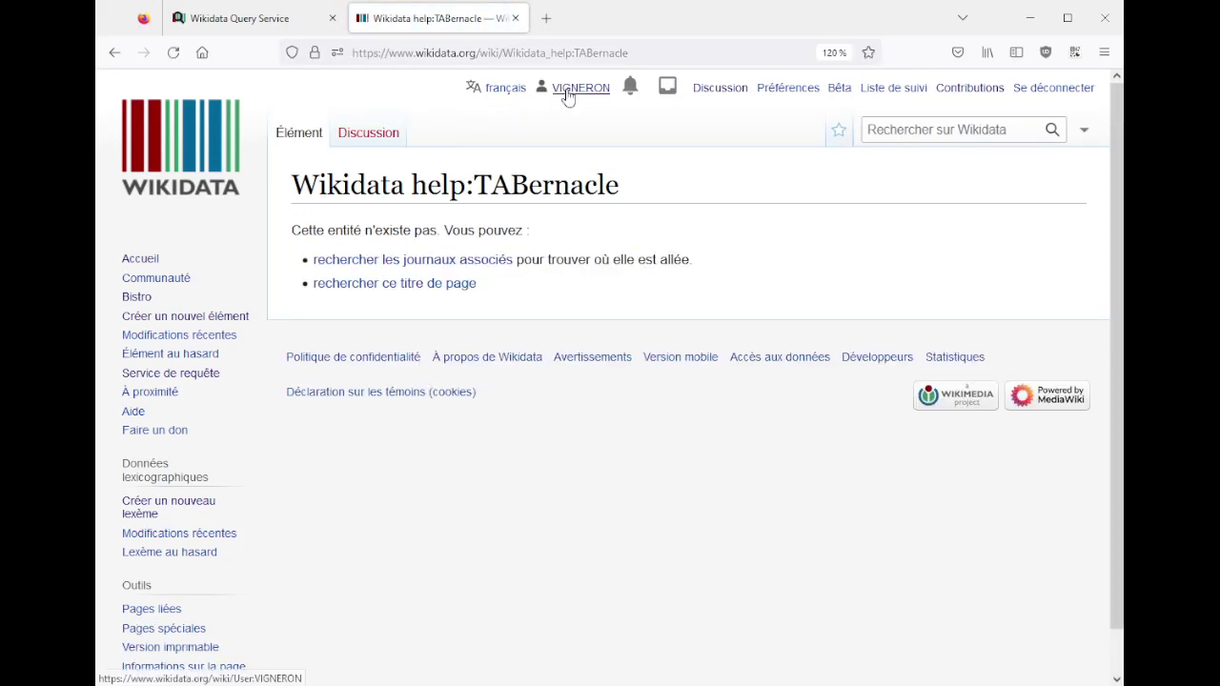
# - Change the page address to Help:TABernacle and open that help page's discussion
pyautogui.doubleClick(531, 54)
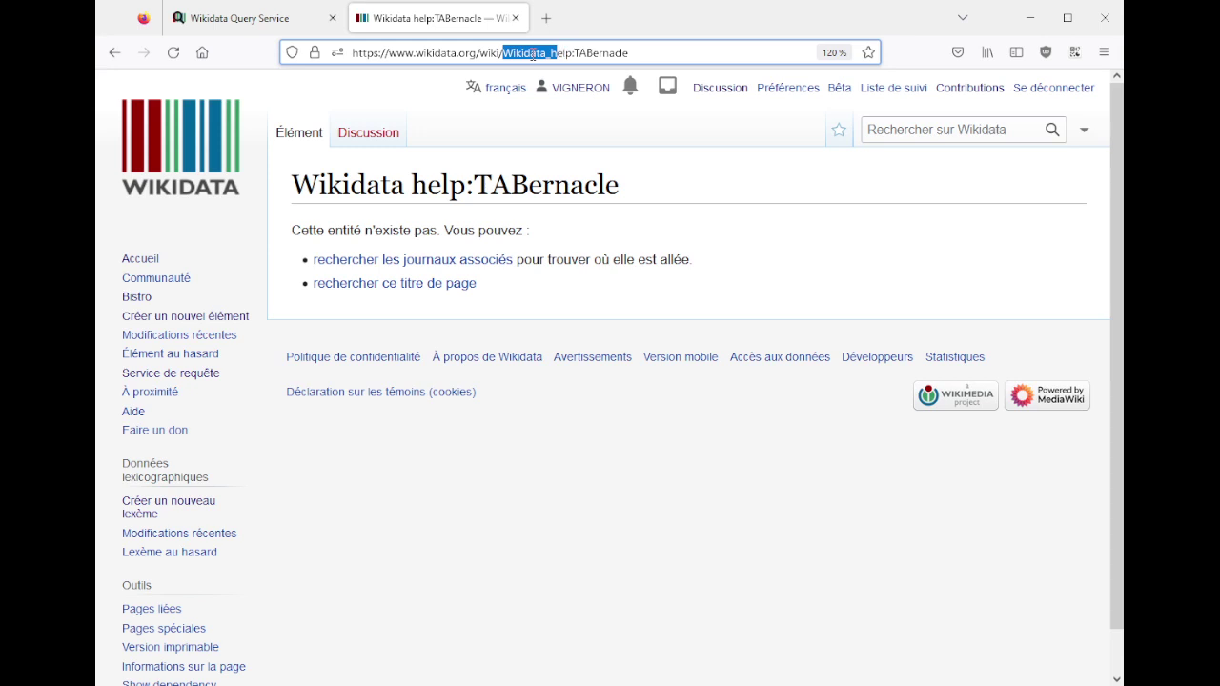
pyautogui.write('H')
pyautogui.press('Return')
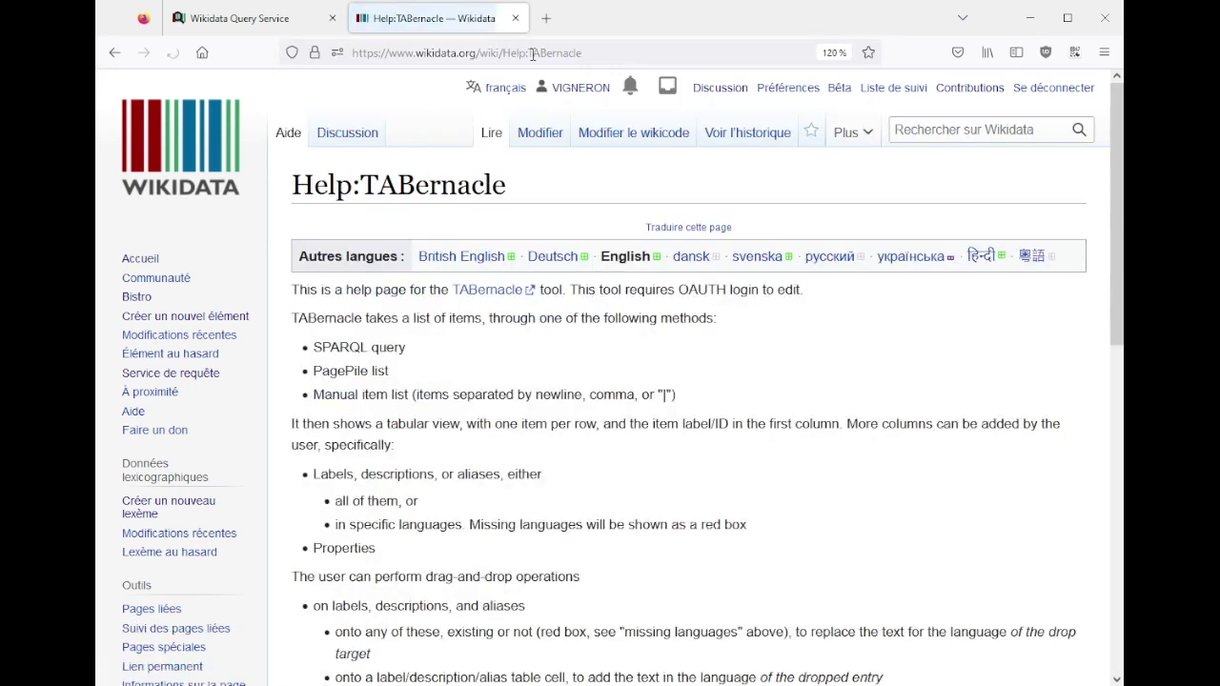
pyautogui.click(353, 133)
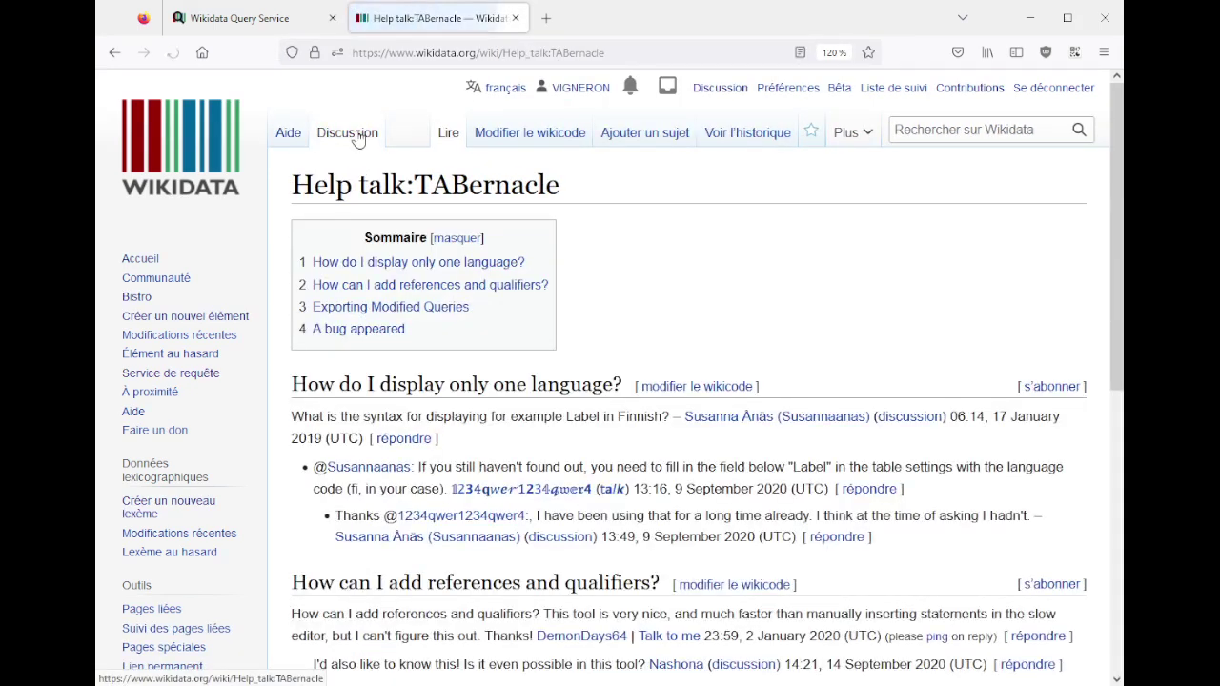
pyautogui.moveTo(315, 185); pyautogui.dragTo(386, 195)
pyautogui.click(386, 195)
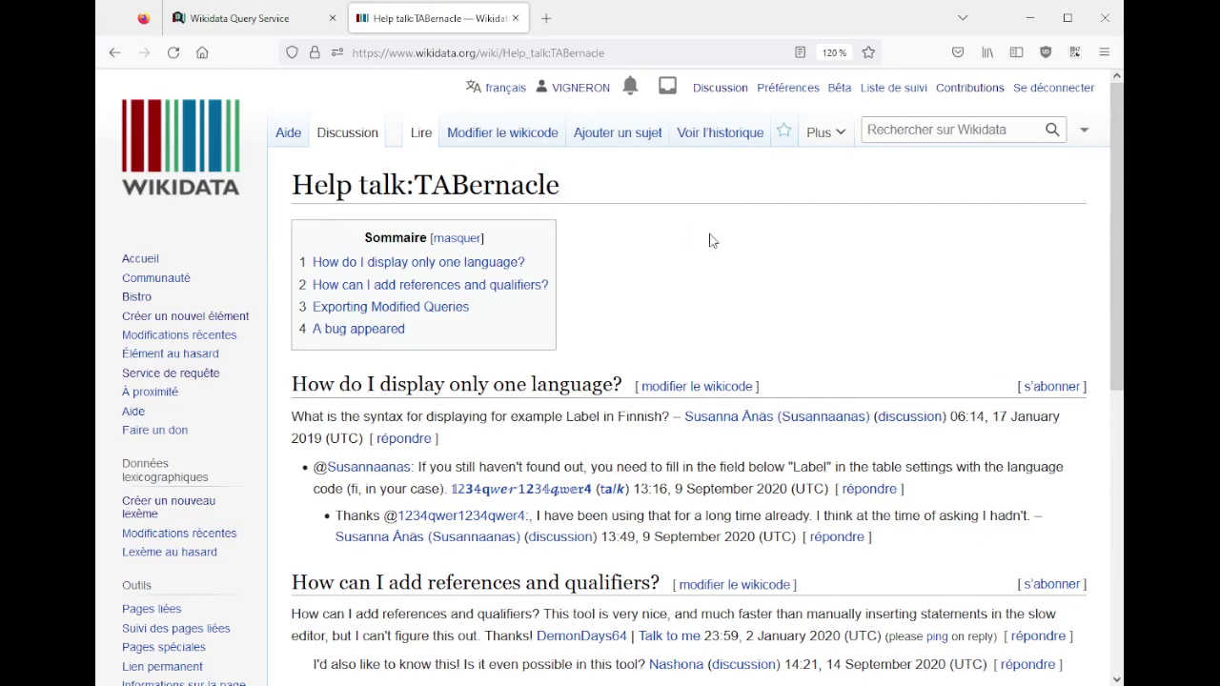
# - Find the "A bug appeared" topic and view its linked item history in a new tab
pyautogui.scroll(-5, 650, 273)
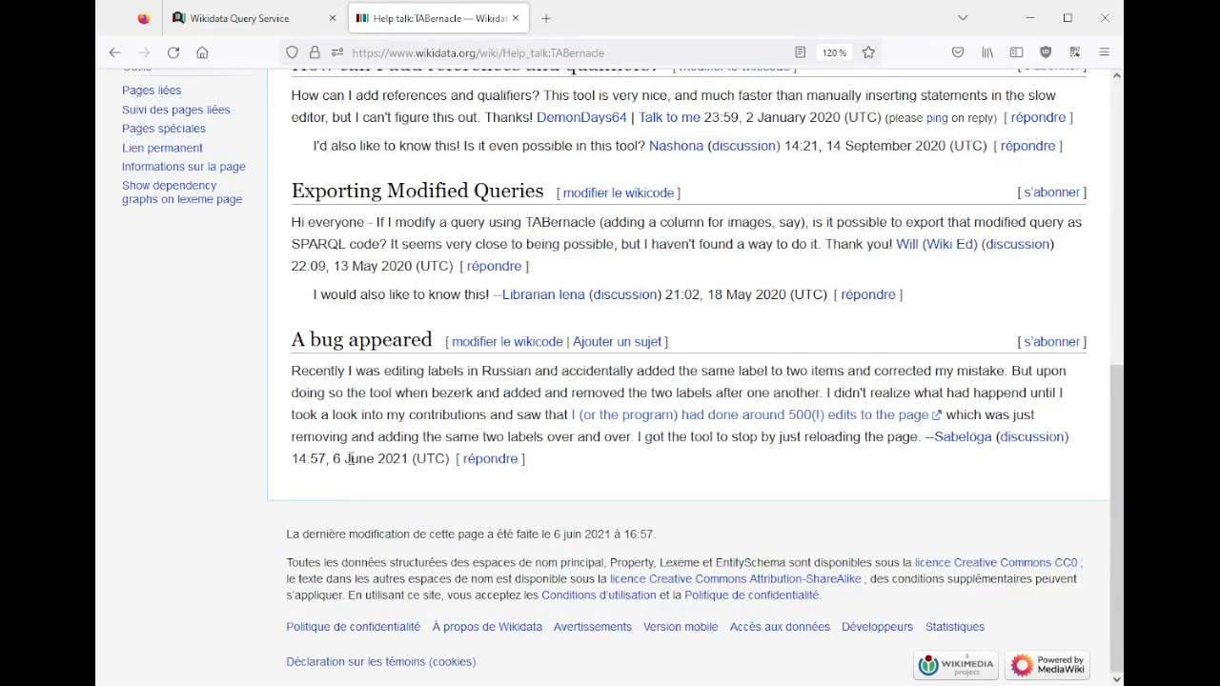
pyautogui.moveTo(335, 462); pyautogui.dragTo(395, 472)
pyautogui.click(394, 465)
pyautogui.moveTo(652, 431)
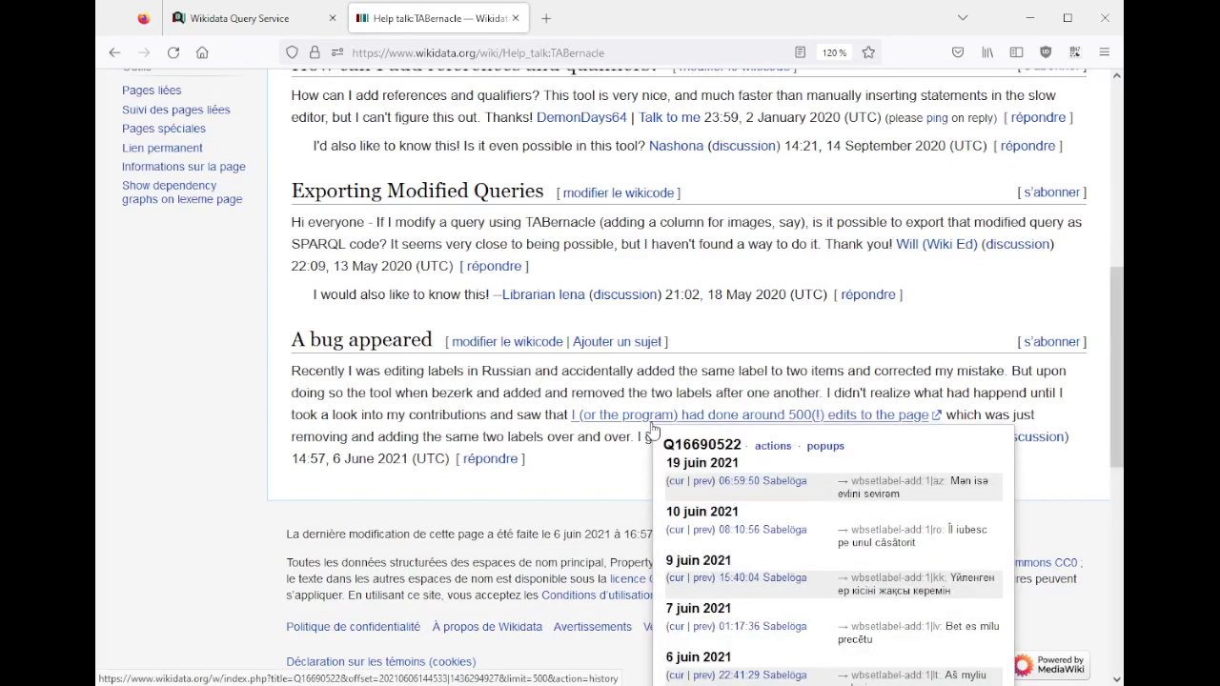
pyautogui.middleClick(652, 431)
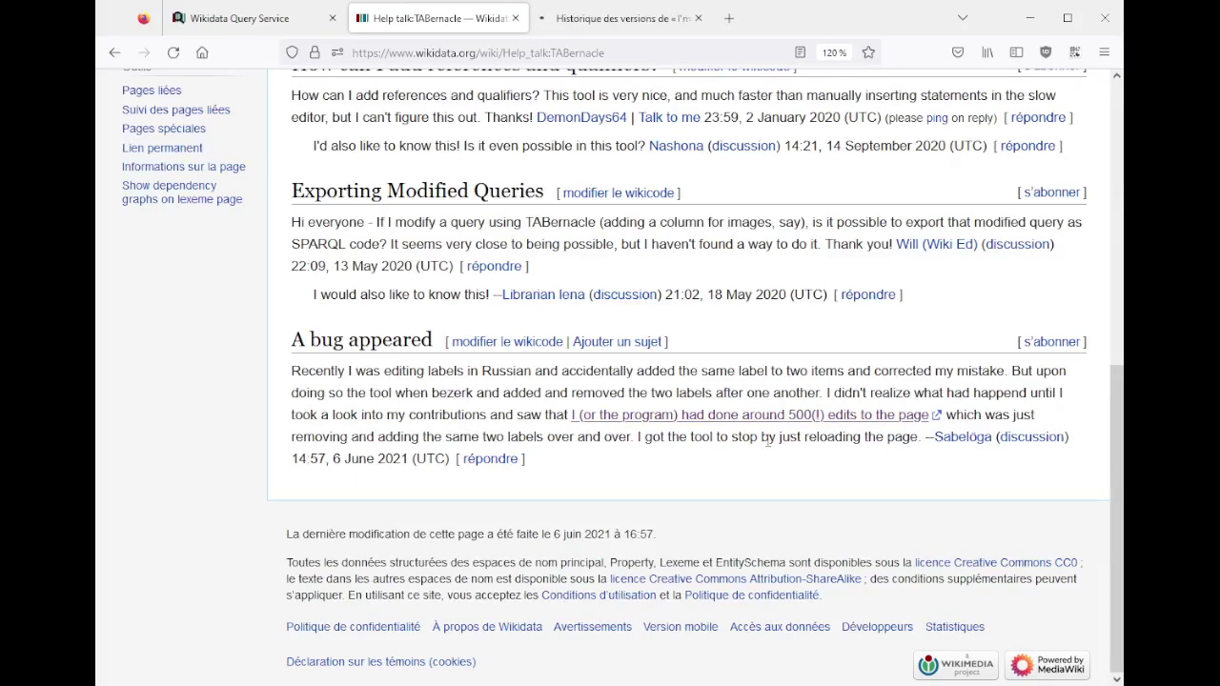
pyautogui.click(627, 19)
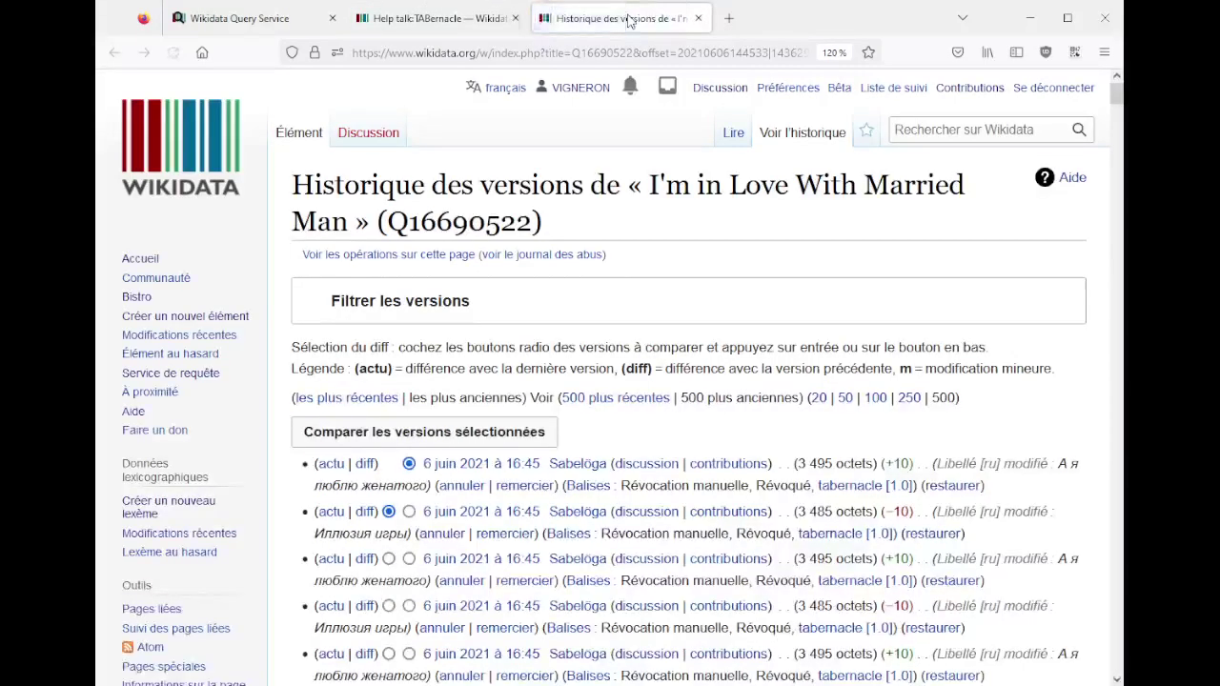
# - Examine the revision history of item Q16690522 for the repeated Russian label edits made with TABernacle
pyautogui.scroll(-5, 672, 267)
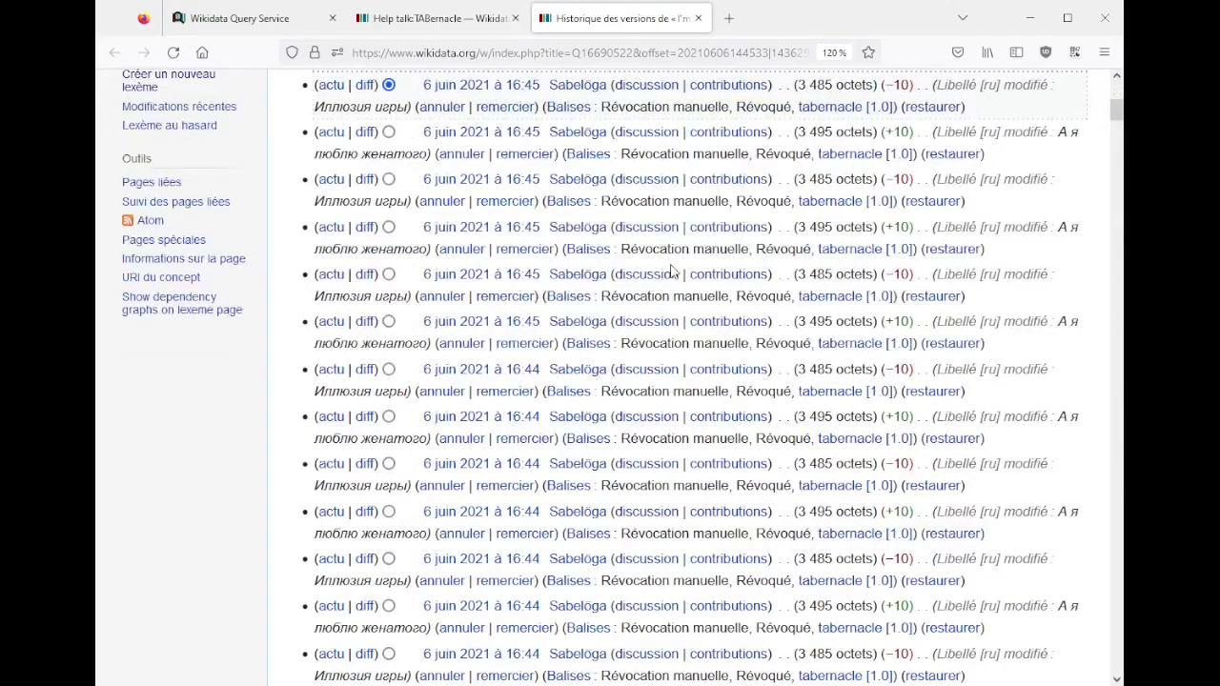
pyautogui.scroll(3, 673, 267)
pyautogui.scroll(2, 672, 270)
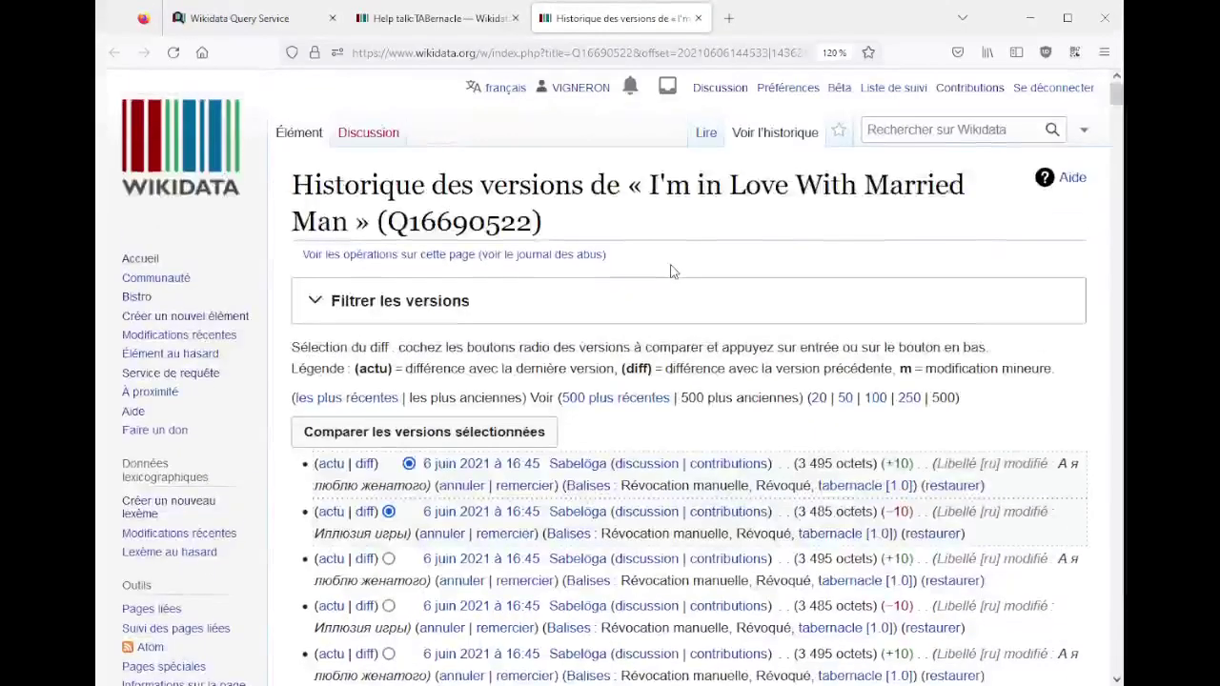
pyautogui.scroll(-8, 673, 271)
pyautogui.scroll(5, 673, 271)
pyautogui.scroll(-6, 673, 272)
pyautogui.scroll(4, 673, 271)
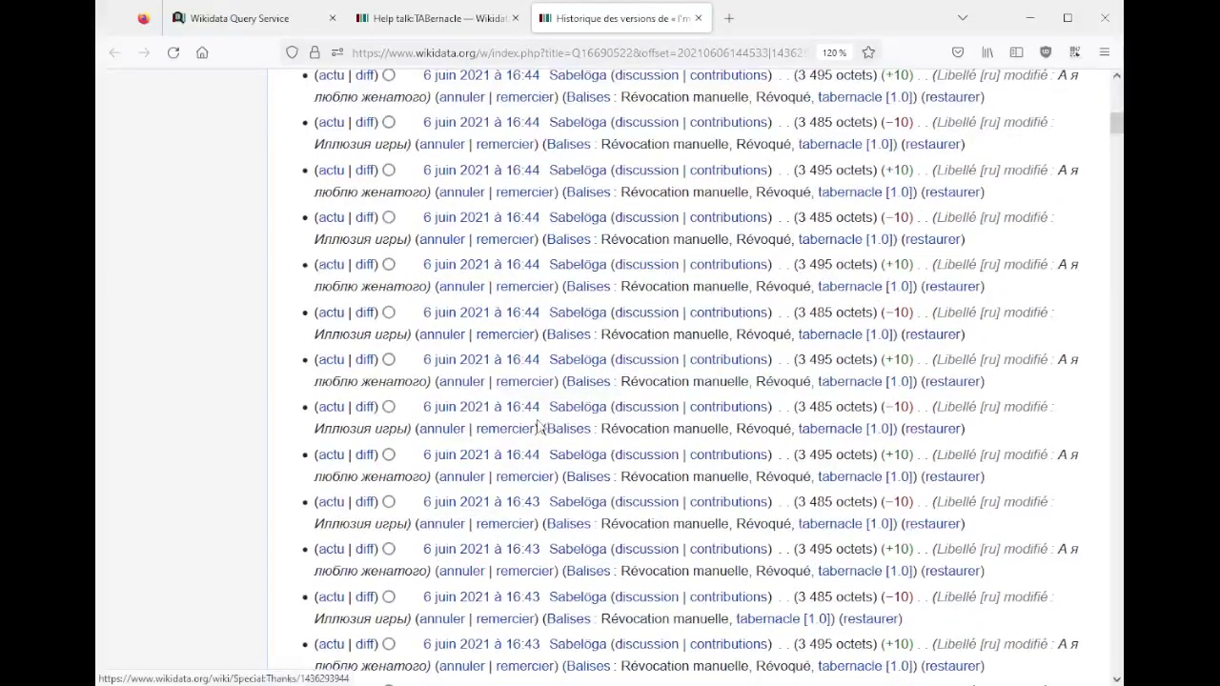
pyautogui.scroll(1, 542, 410)
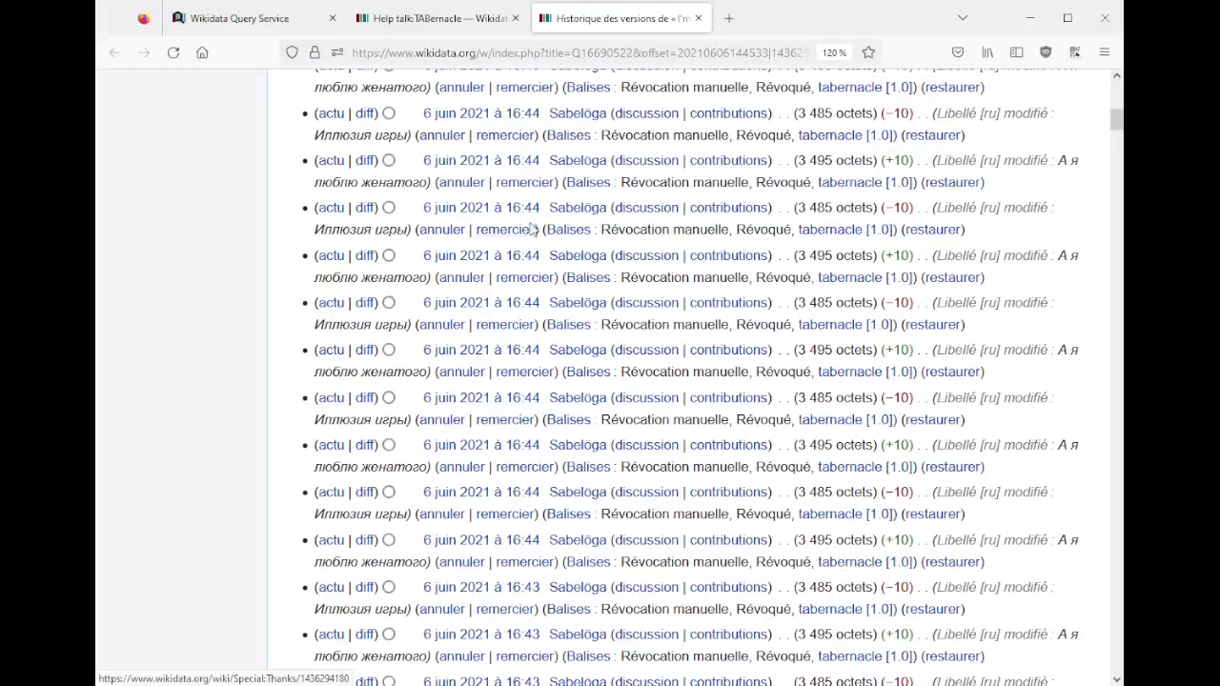
pyautogui.scroll(3, 524, 286)
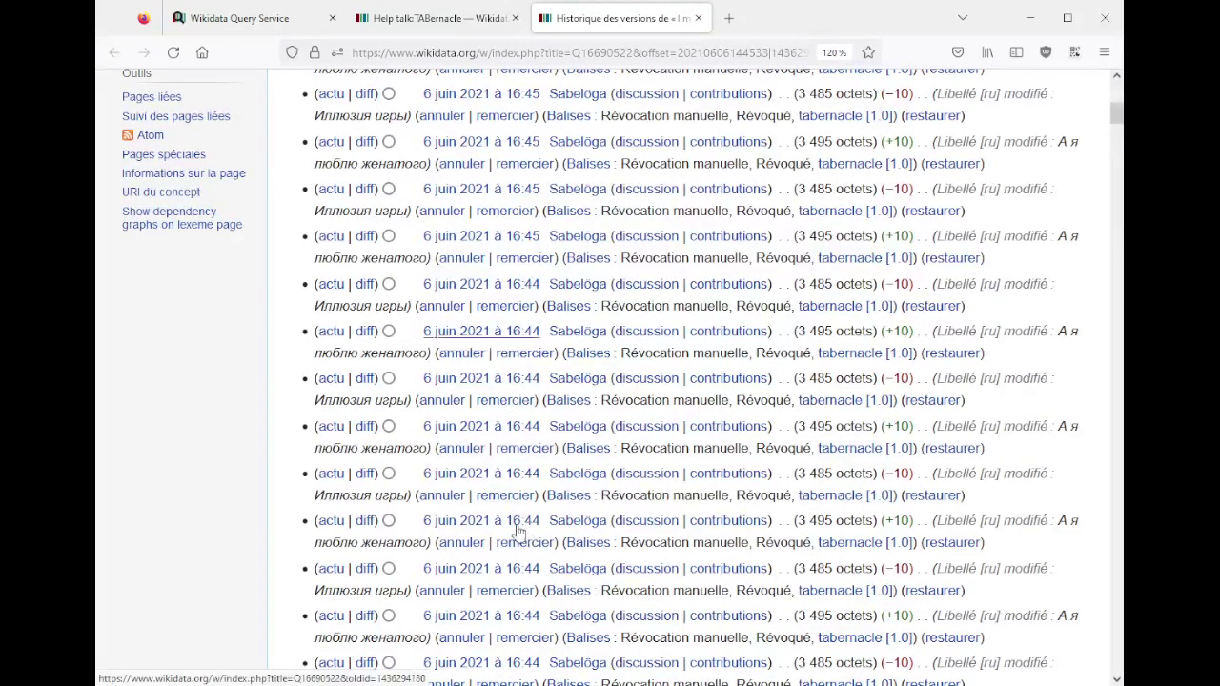
pyautogui.moveTo(556, 383)
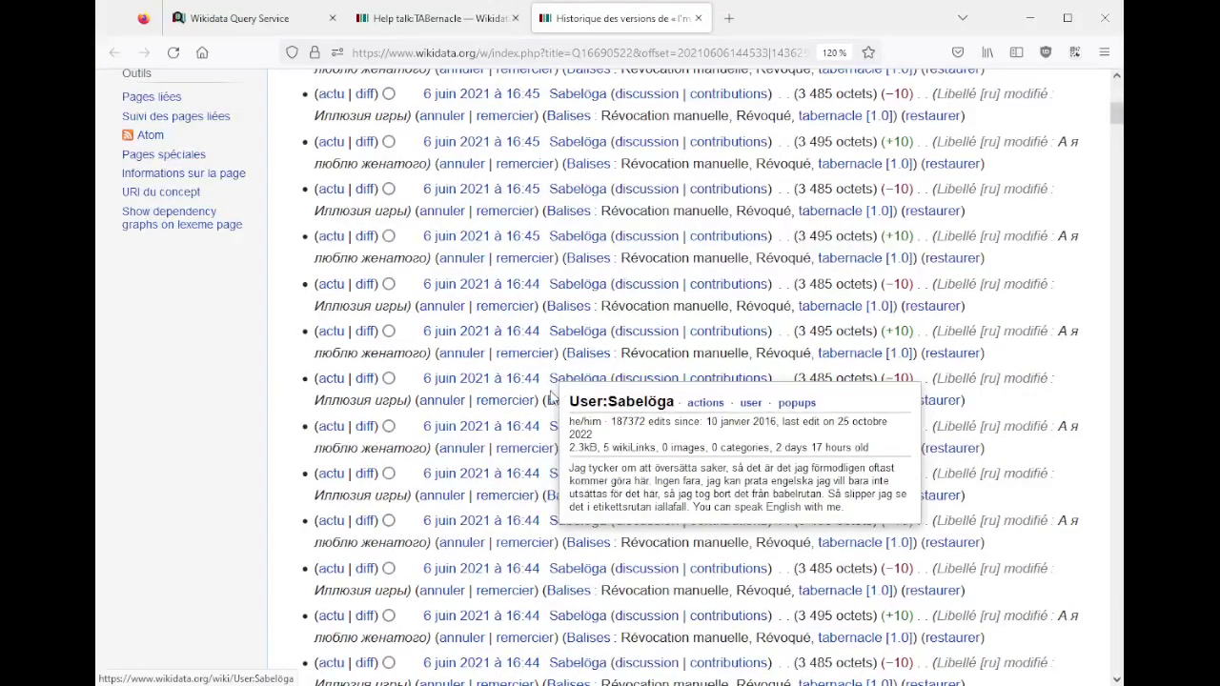
pyautogui.scroll(1, 551, 398)
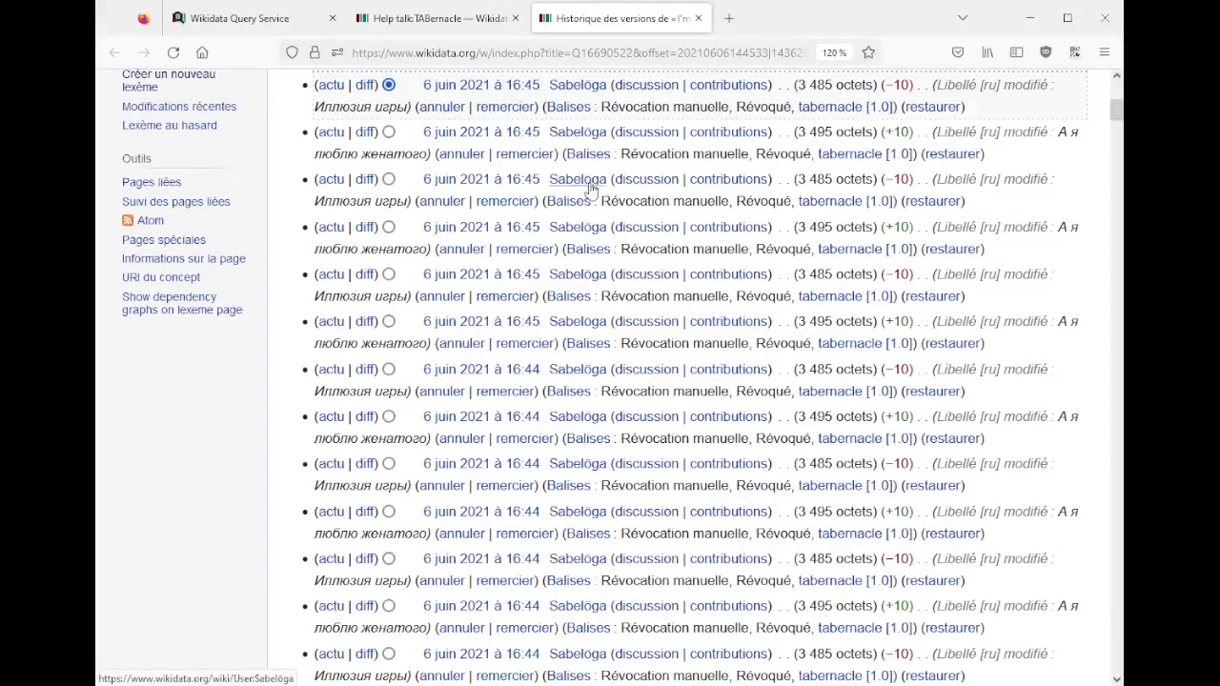
# - Go down the item's long list of June 2021 revisions to follow how far the alternating Russian label changes continue
pyautogui.moveTo(572, 237)
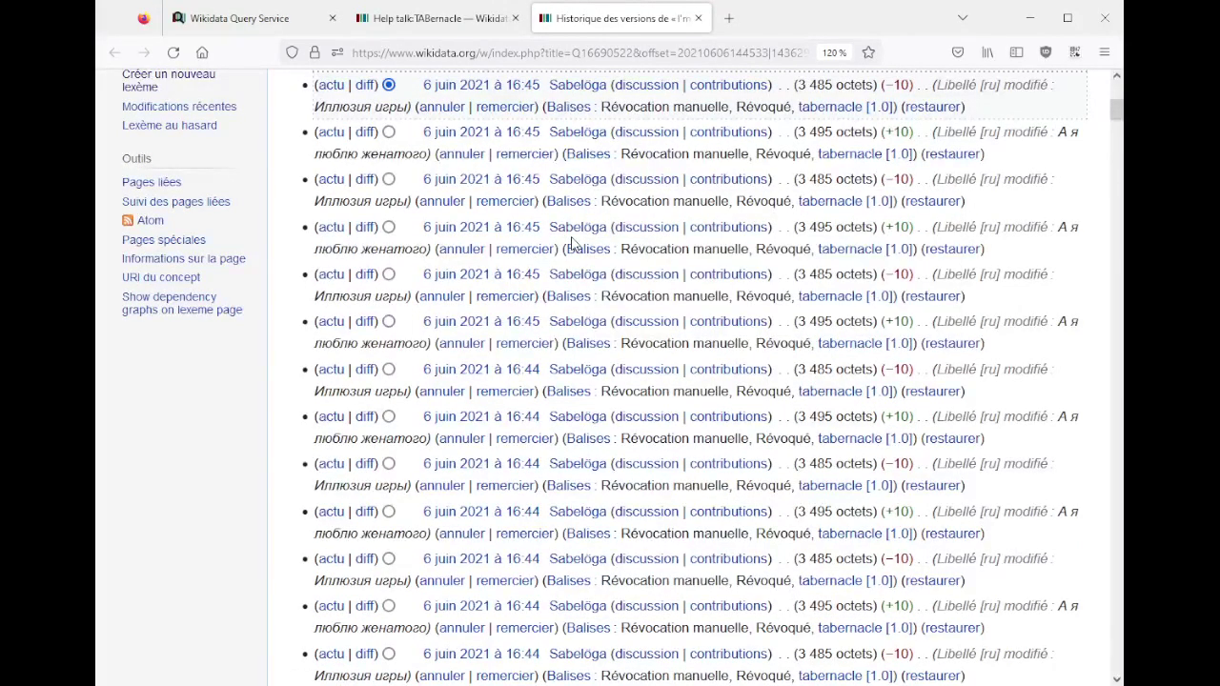
pyautogui.scroll(3, 545, 374)
pyautogui.scroll(-10, 545, 373)
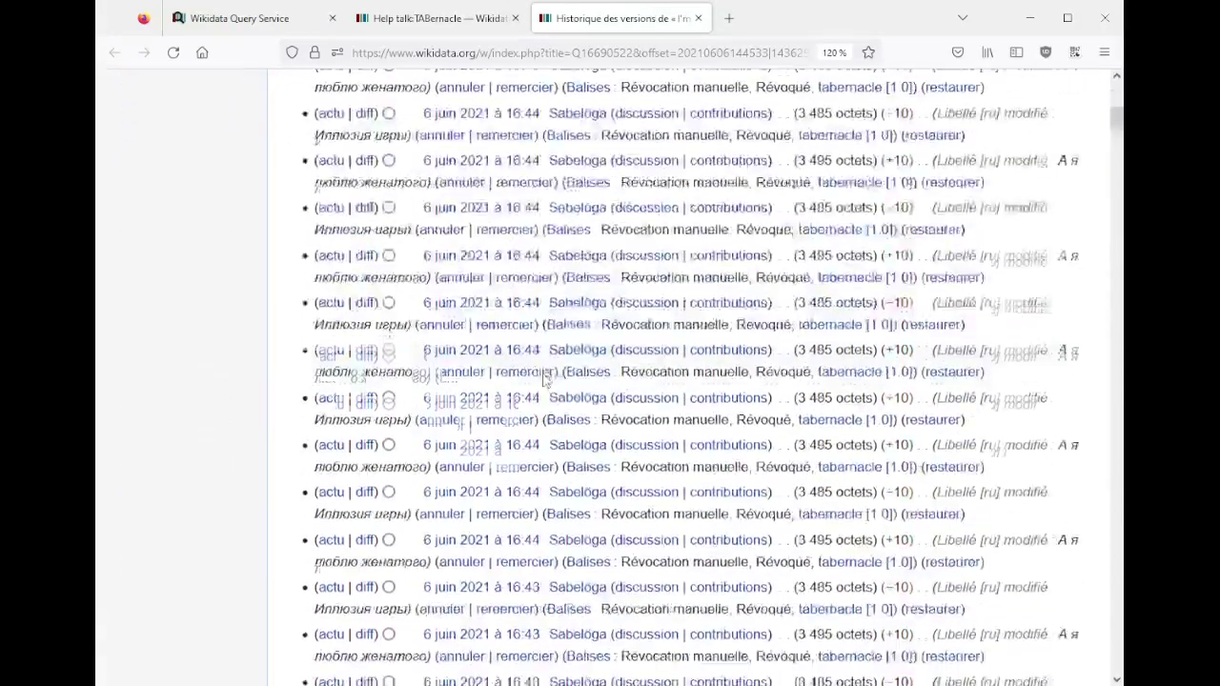
pyautogui.scroll(-5, 545, 377)
pyautogui.scroll(-5, 545, 373)
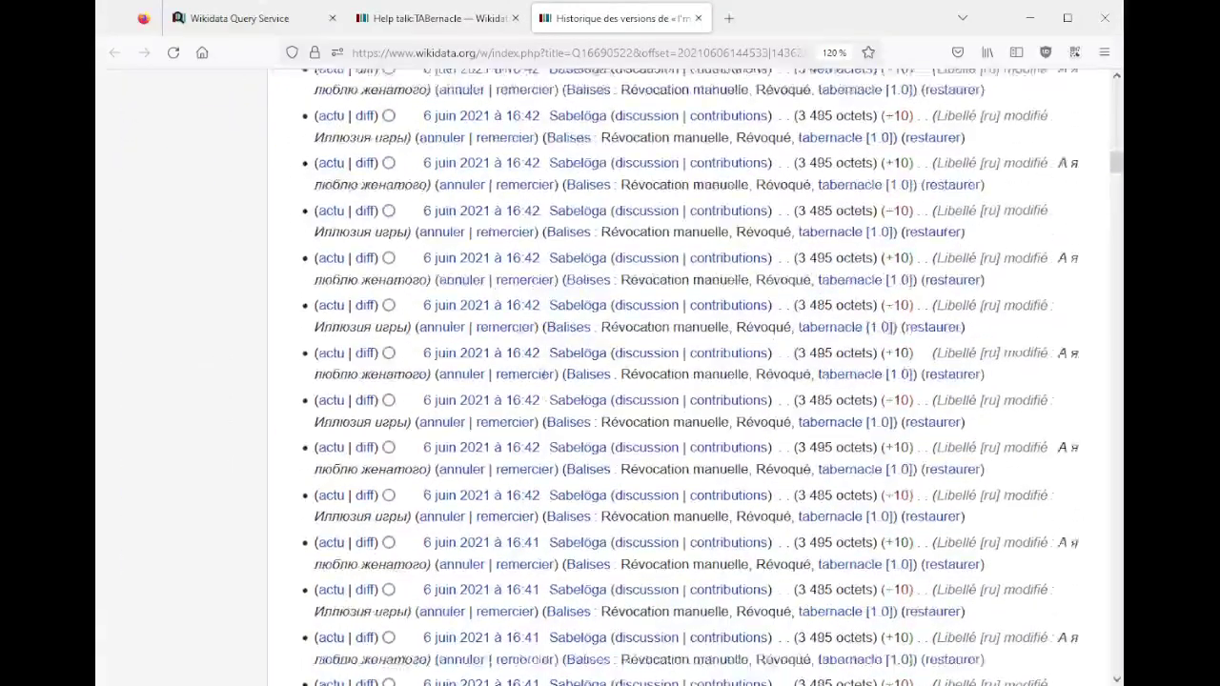
pyautogui.scroll(-8, 545, 374)
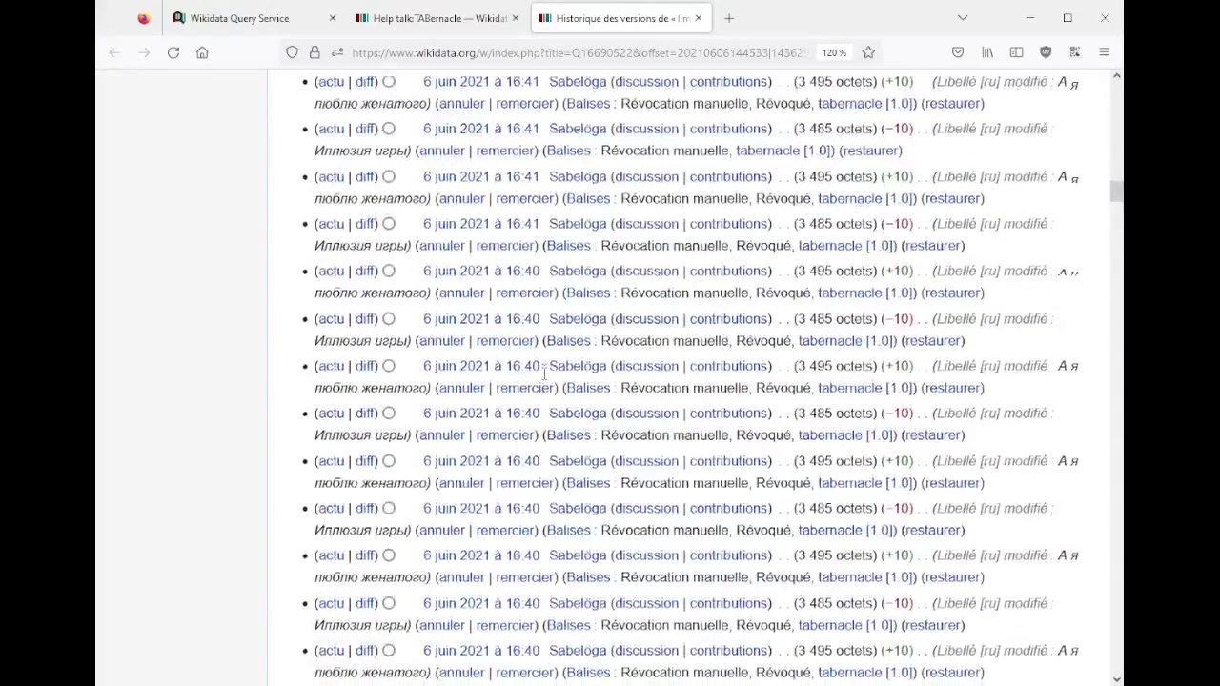
pyautogui.moveTo(245, 305); pyautogui.dragTo(246, 311)
pyautogui.click(264, 369)
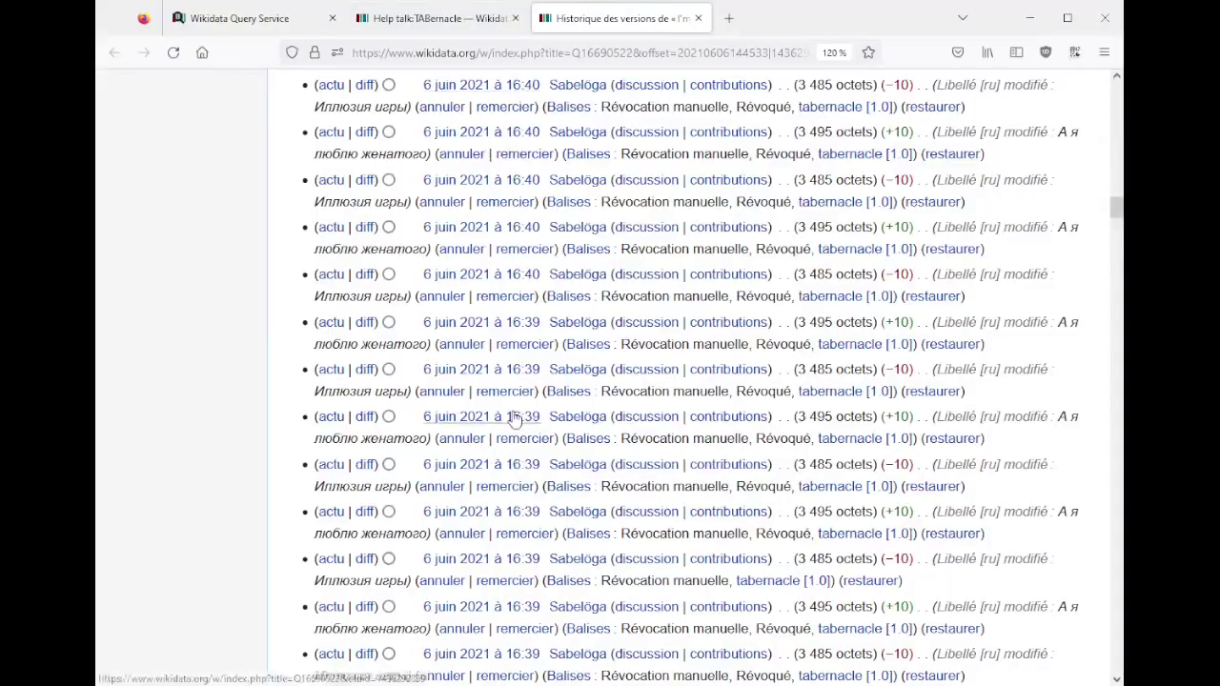
pyautogui.scroll(-10, 517, 413)
pyautogui.scroll(-15, 512, 417)
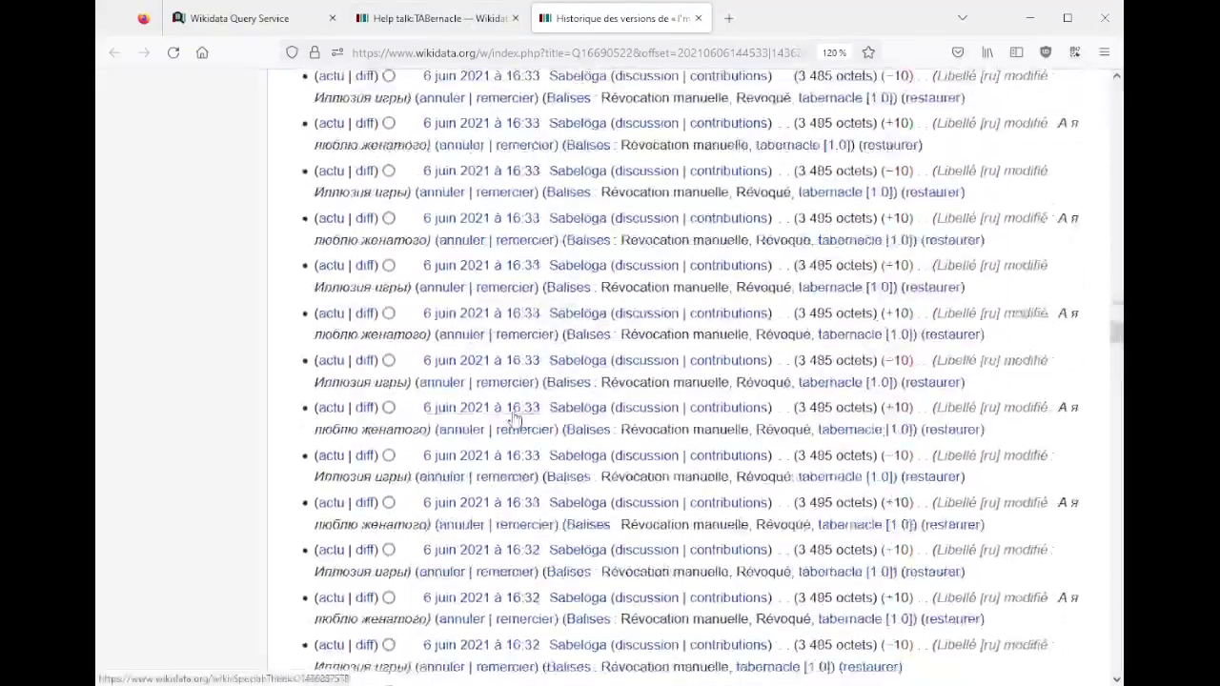
pyautogui.scroll(-5, 512, 418)
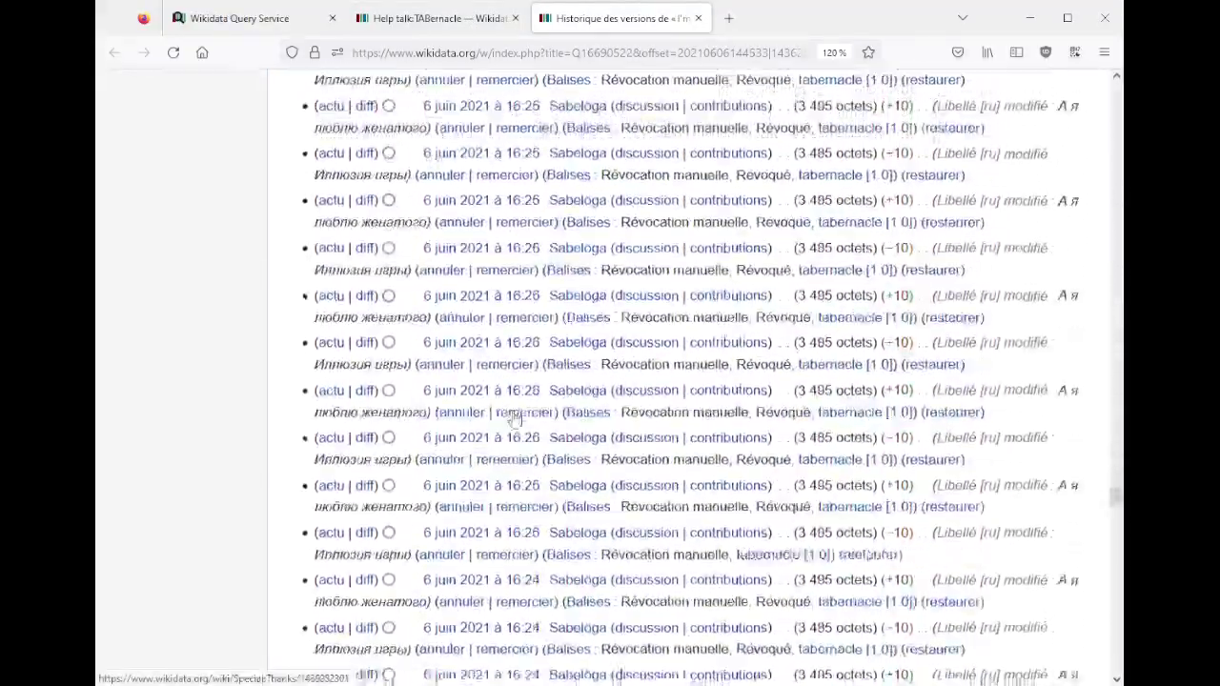
# - Compare the times of the newest listed revision and the first TABernacle label edit in the item's history
pyautogui.press('Home')
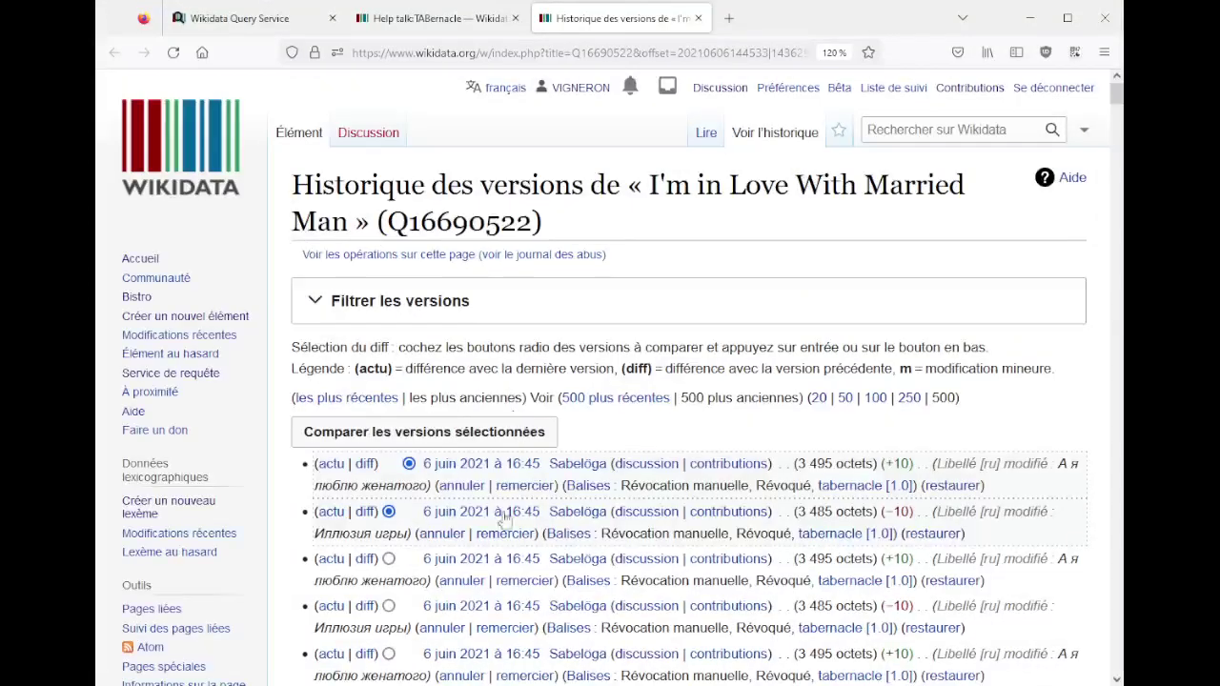
pyautogui.press('End')
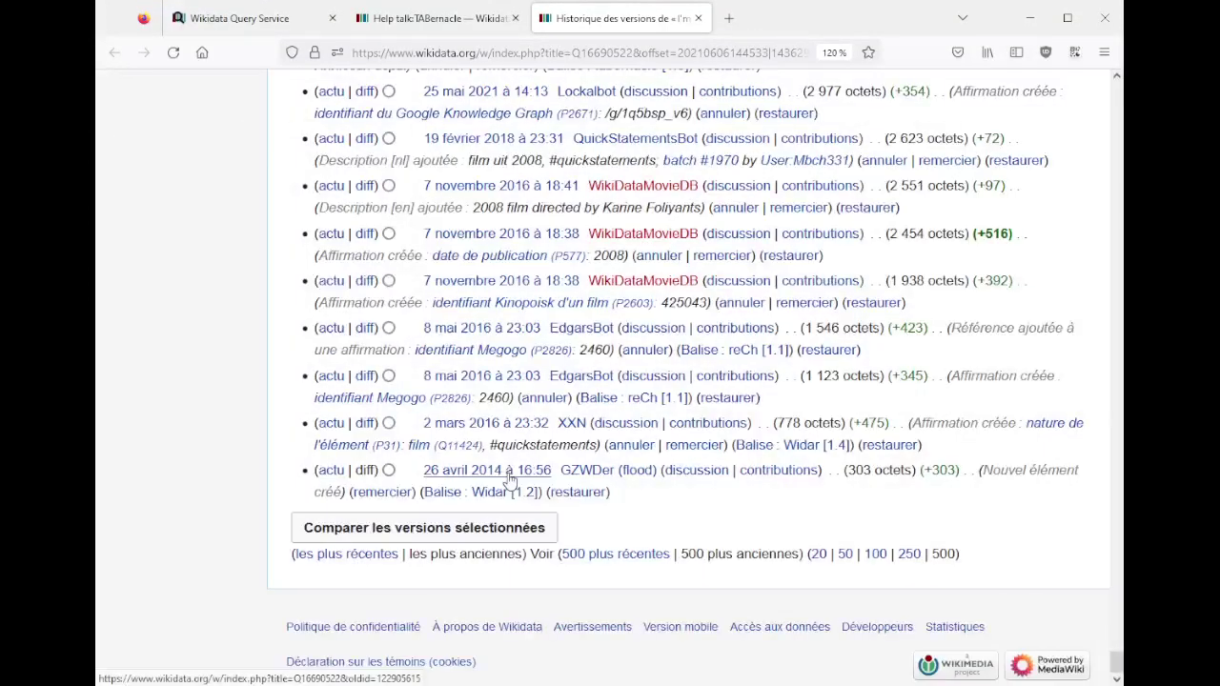
pyautogui.scroll(6, 510, 481)
pyautogui.scroll(-1, 510, 481)
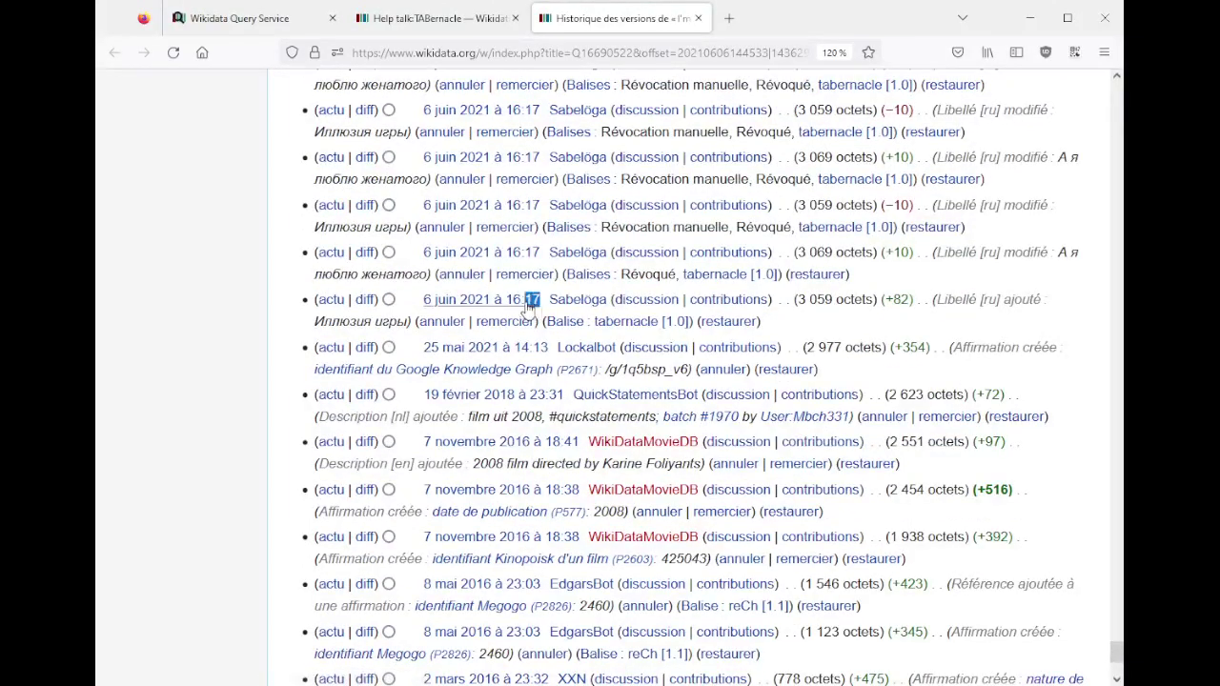
pyautogui.press('Home')
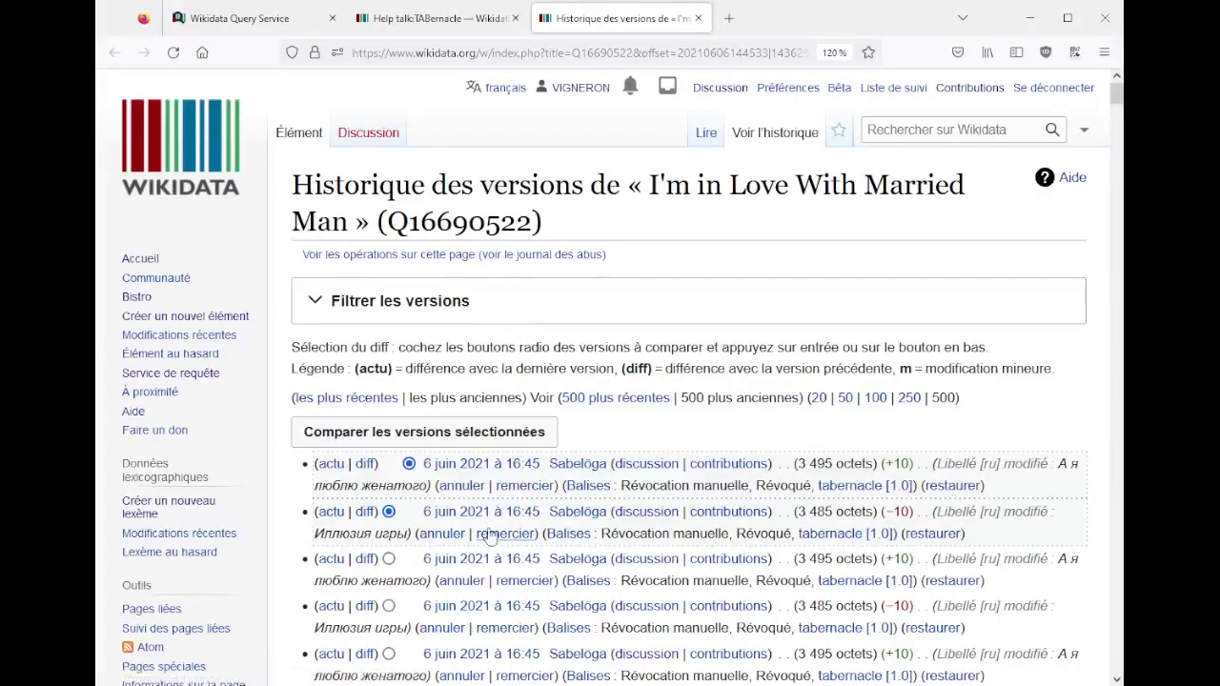
# - Return to the TABernacle help discussion and read the "A bug appeared" report about the repeated label edits
pyautogui.moveTo(523, 479)
pyautogui.click(465, 19)
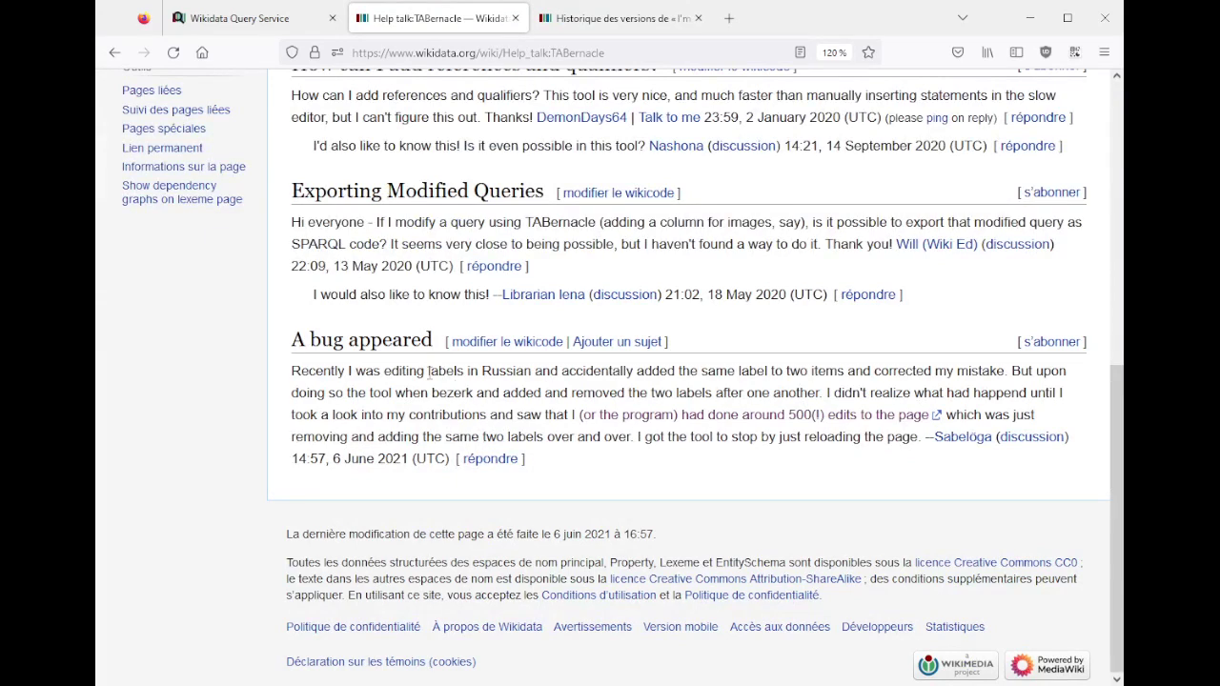
pyautogui.moveTo(294, 347); pyautogui.dragTo(466, 420)
pyautogui.click(466, 420)
pyautogui.moveTo(385, 376); pyautogui.dragTo(429, 433)
pyautogui.click(429, 433)
pyautogui.moveTo(323, 370); pyautogui.dragTo(562, 374)
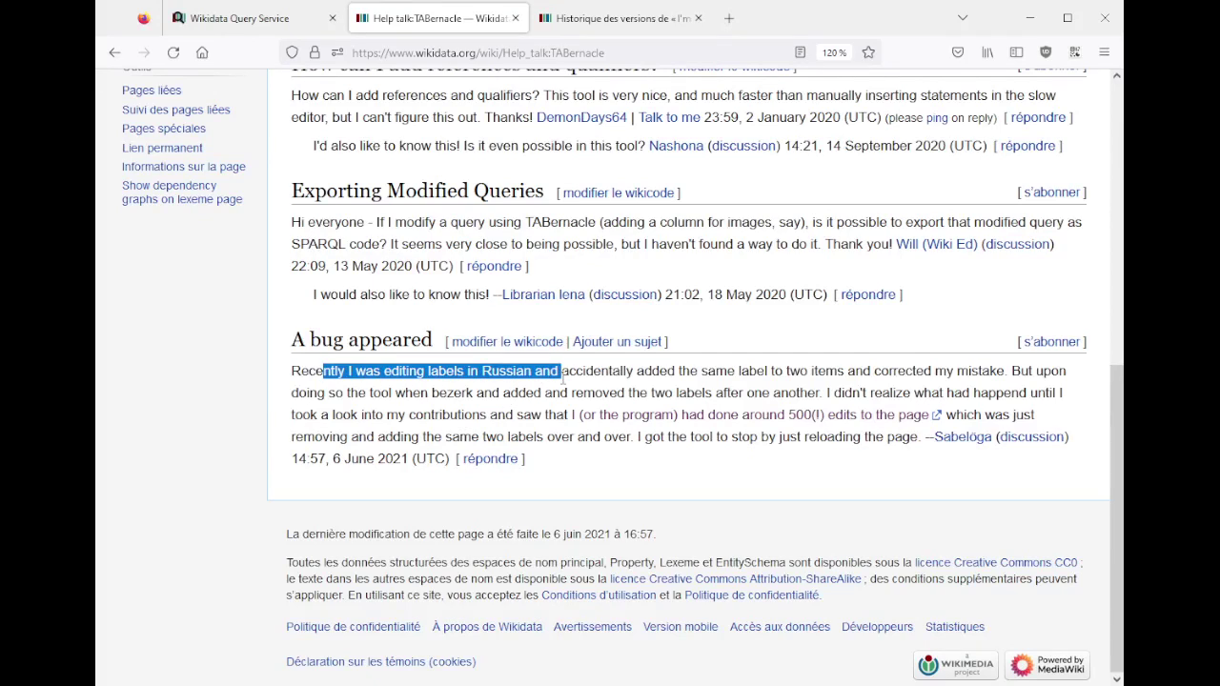
pyautogui.click(562, 378)
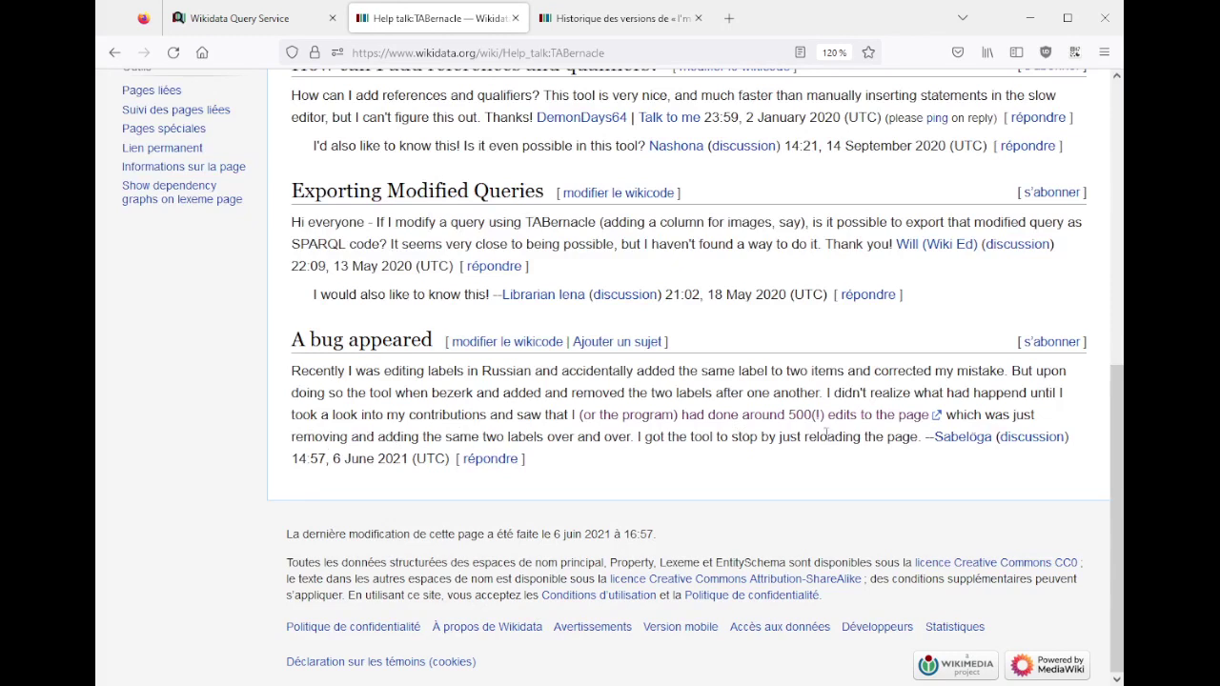
pyautogui.moveTo(410, 372); pyautogui.dragTo(510, 437)
pyautogui.click(374, 412)
# - Look over the other topics of the TABernacle help discussion
pyautogui.scroll(5, 373, 434)
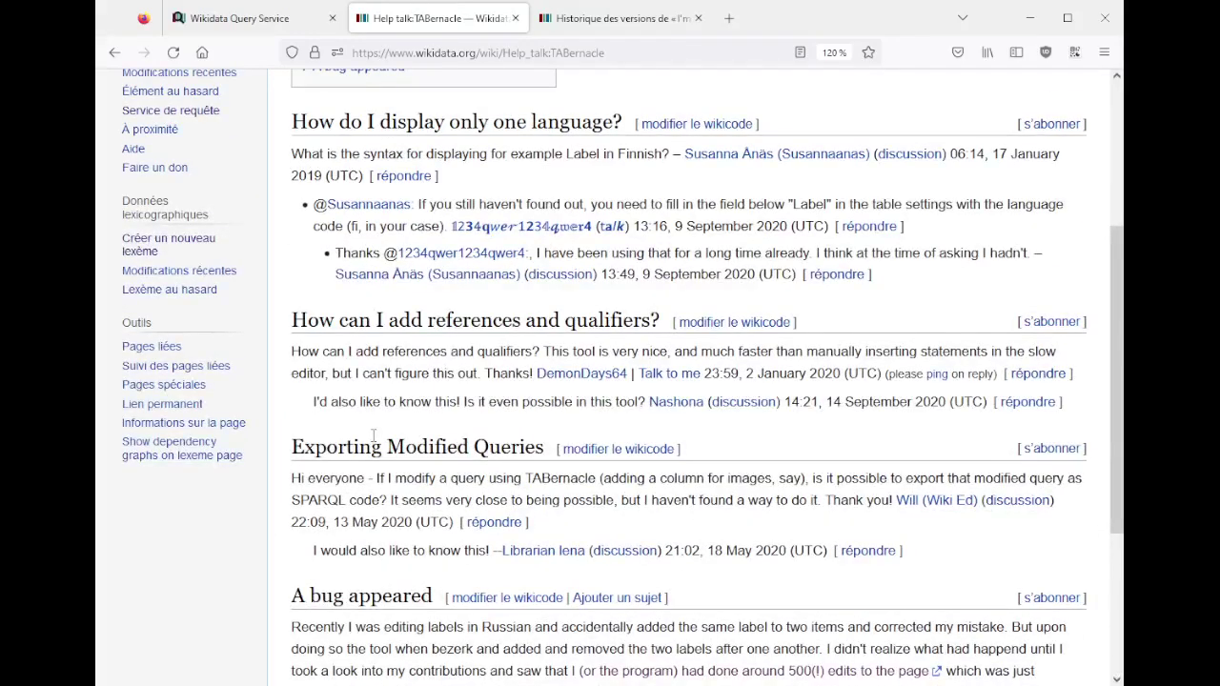
pyautogui.scroll(5, 373, 434)
pyautogui.scroll(-10, 374, 440)
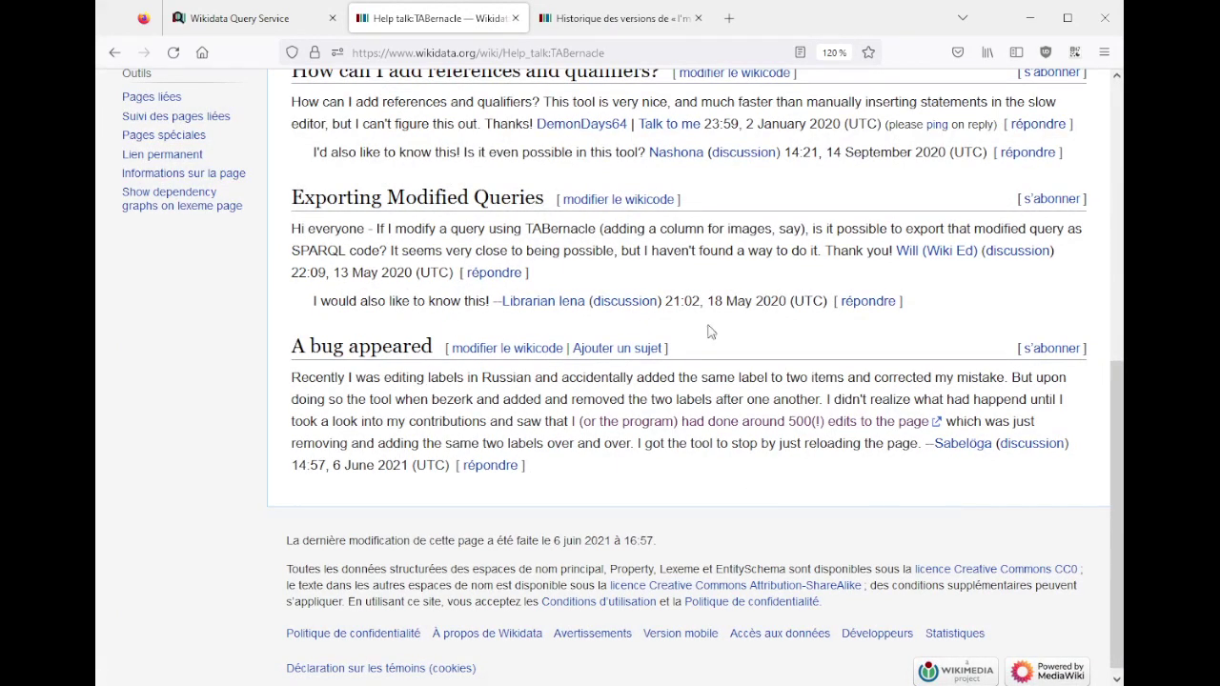
# - Close the item history and TABernacle discussion pages to return to the Wikidata Query Service
pyautogui.click(558, 19)
pyautogui.hotkey('ctrl', 'w')
pyautogui.middleClick(443, 19)
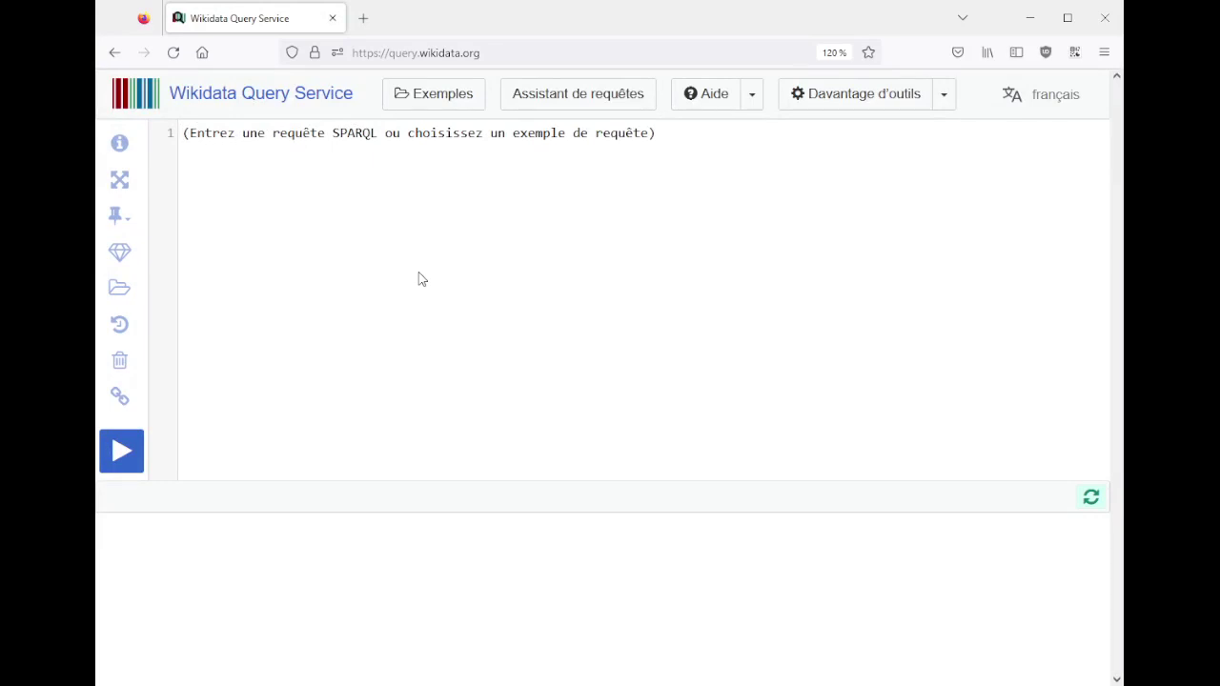
# - Start a new SPARQL query from the suggested SELECT * WHERE template
pyautogui.write('sele')
pyautogui.hotkey('ctrl', 'space')
pyautogui.press('Down')
pyautogui.press('Return')
pyautogui.press('BackSpace')
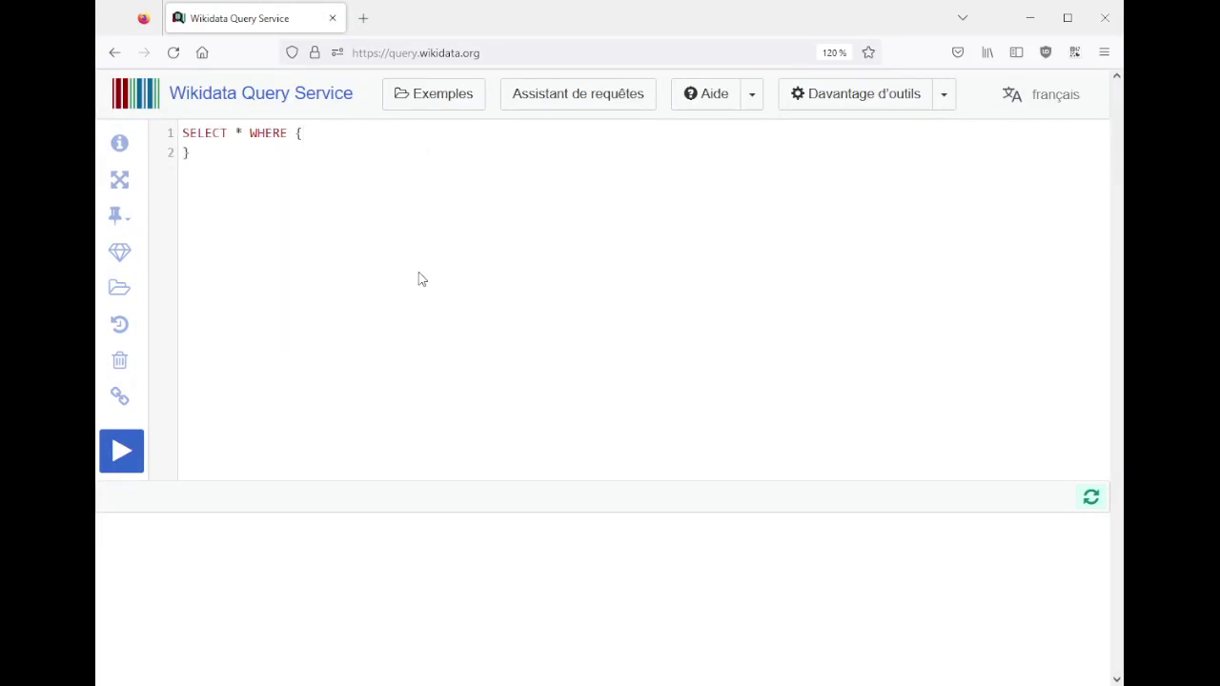
# - Add the condition that ?q has nationality (wdt:P27) France (wd:Q142), leaving the statement open for further properties
pyautogui.write('?q wdt:')
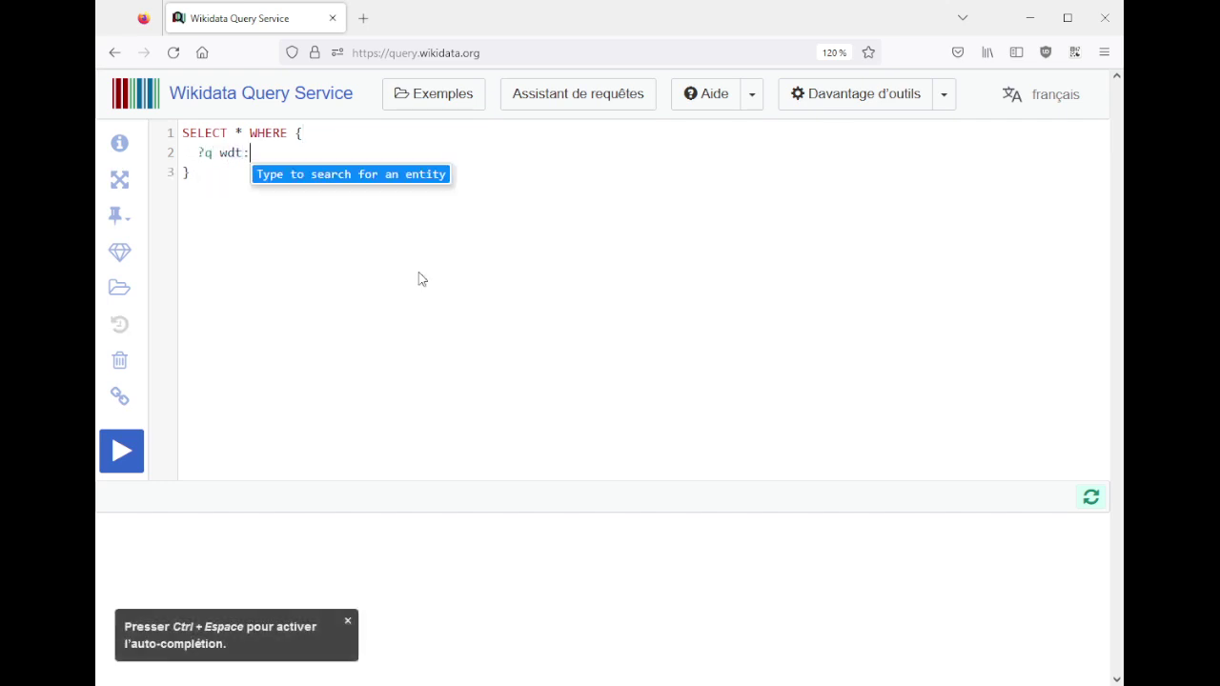
pyautogui.write('nationa')
pyautogui.press('Return')
pyautogui.write('wd:france')
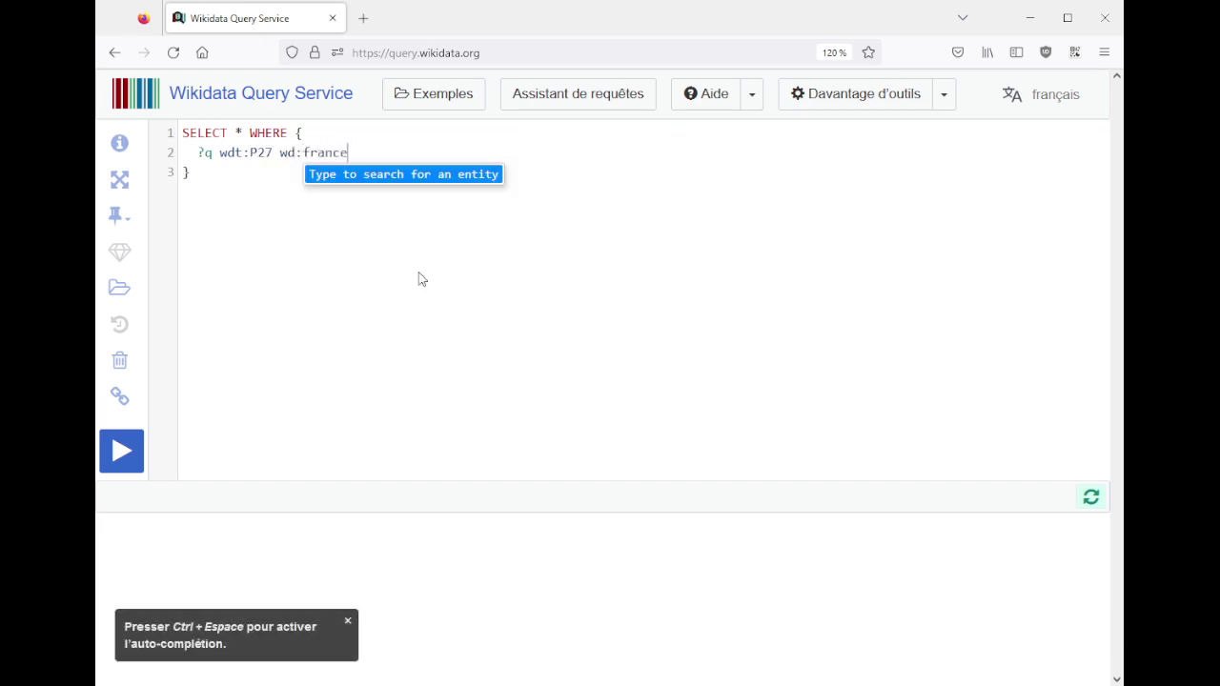
pyautogui.press('Return')
pyautogui.write(';')
# - Add the date of birth property (wdt:P569) to the query and bind it to ?dateN
pyautogui.press('Return')
pyautogui.write('wdt:')
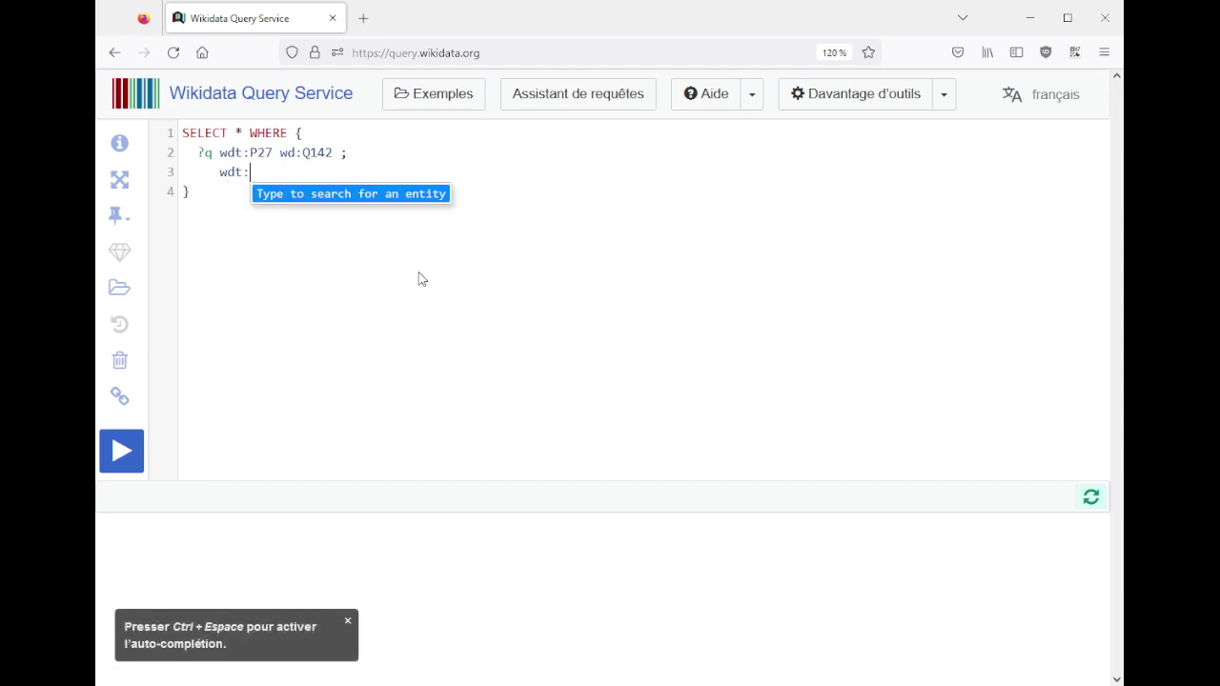
pyautogui.write('date de na')
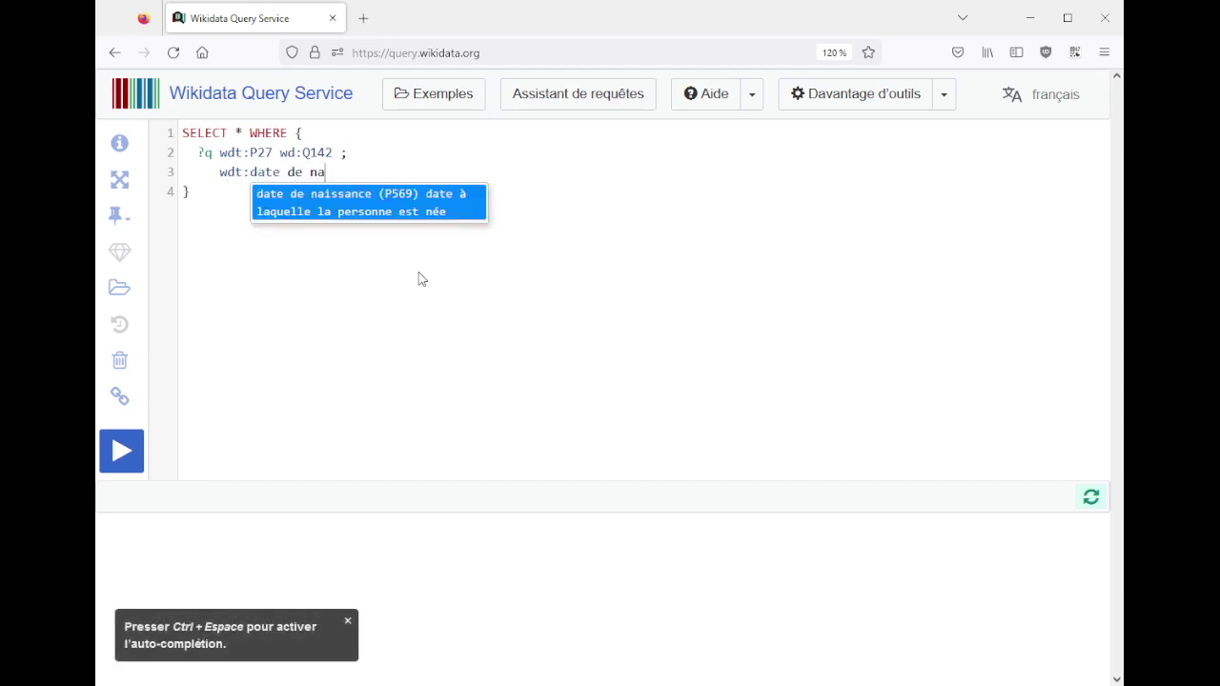
pyautogui.press('Return')
pyautogui.write('?date')
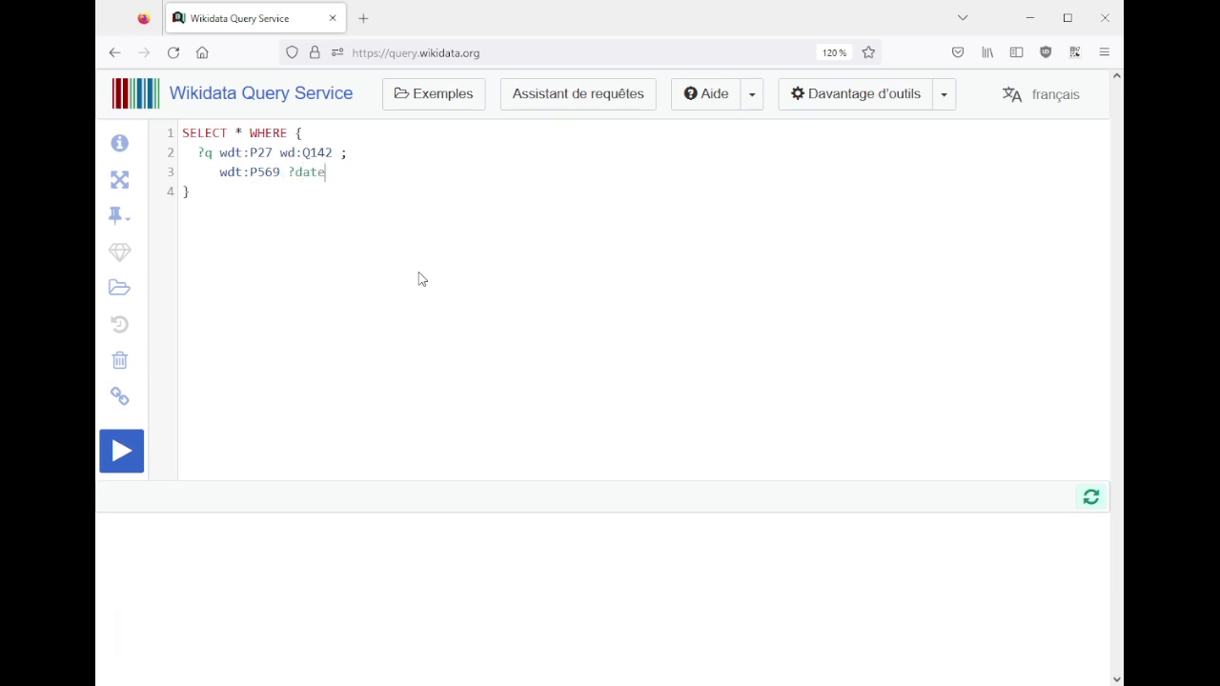
pyautogui.write('N ;')
# - Add the date of death property (wdt:P570) on a new line, bind it to ?dateM and end the statement
pyautogui.press('Return')
pyautogui.write('wdt:date de mort')
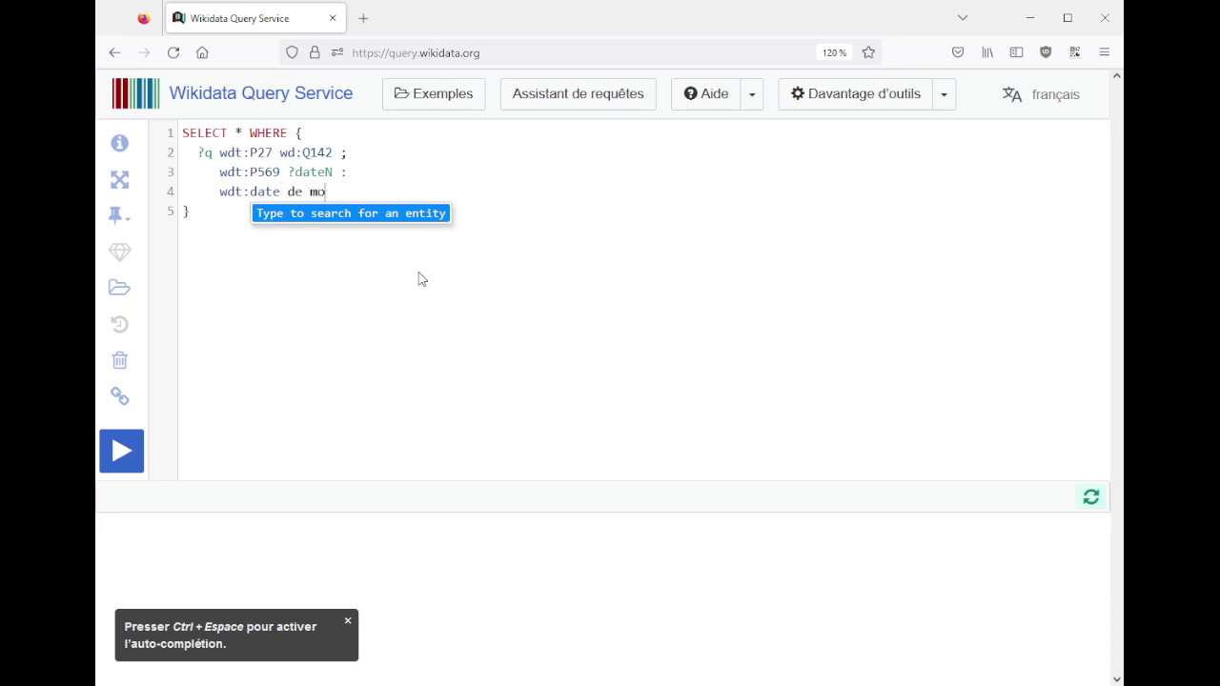
pyautogui.press('Return')
pyautogui.write('?dateM')
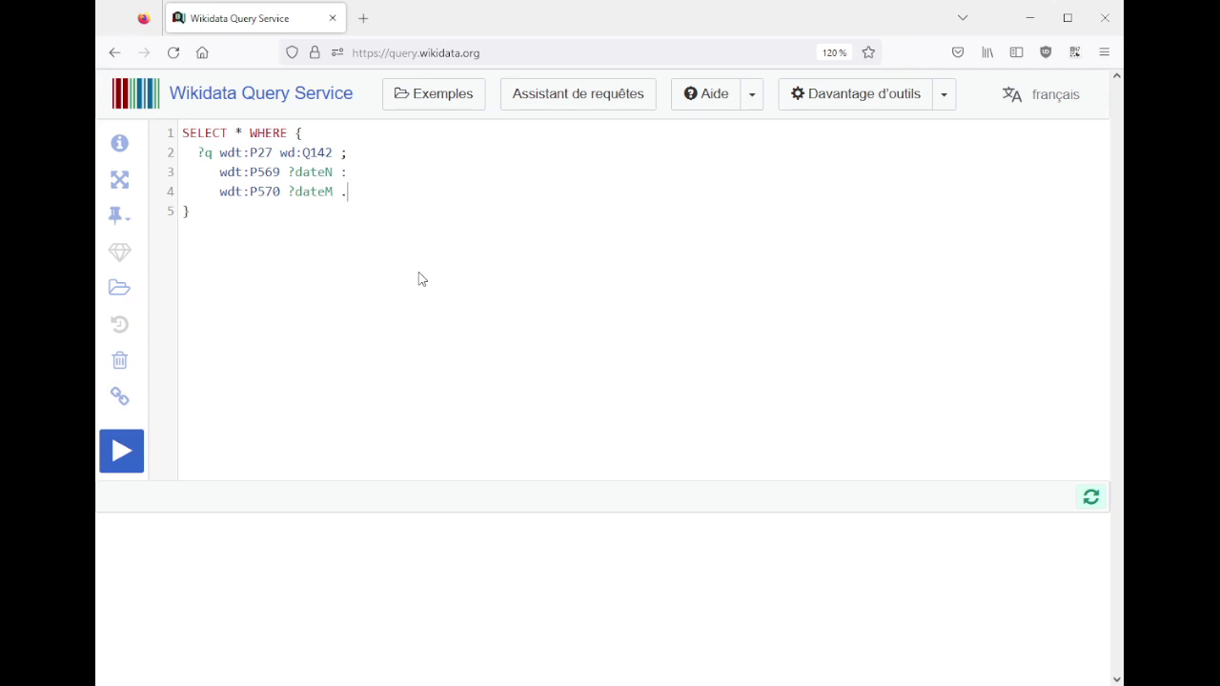
# - Correct the separator after ?dateN to a semicolon and run the query
pyautogui.hotkey('ctrl', 'Return')
pyautogui.click(369, 174)
pyautogui.hotkey('ctrl', 'Return')
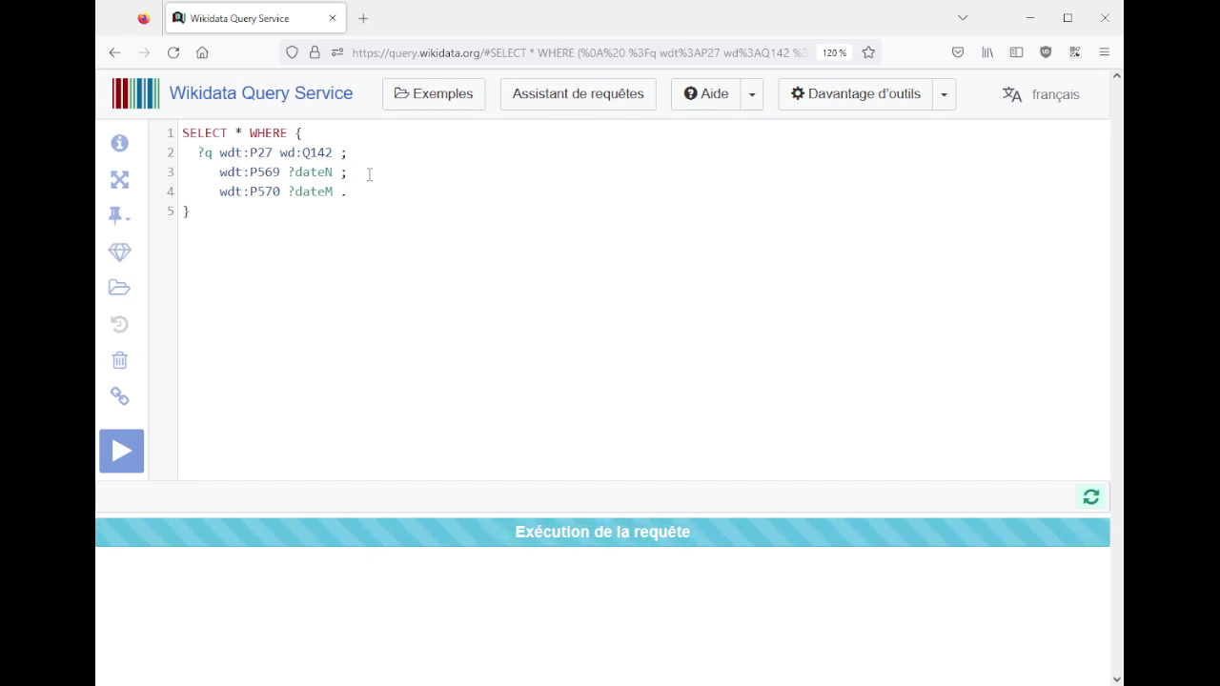
# - Reload the page to stop the running query, add LIMIT 10 after the closing brace and run it again
pyautogui.click(173, 52)
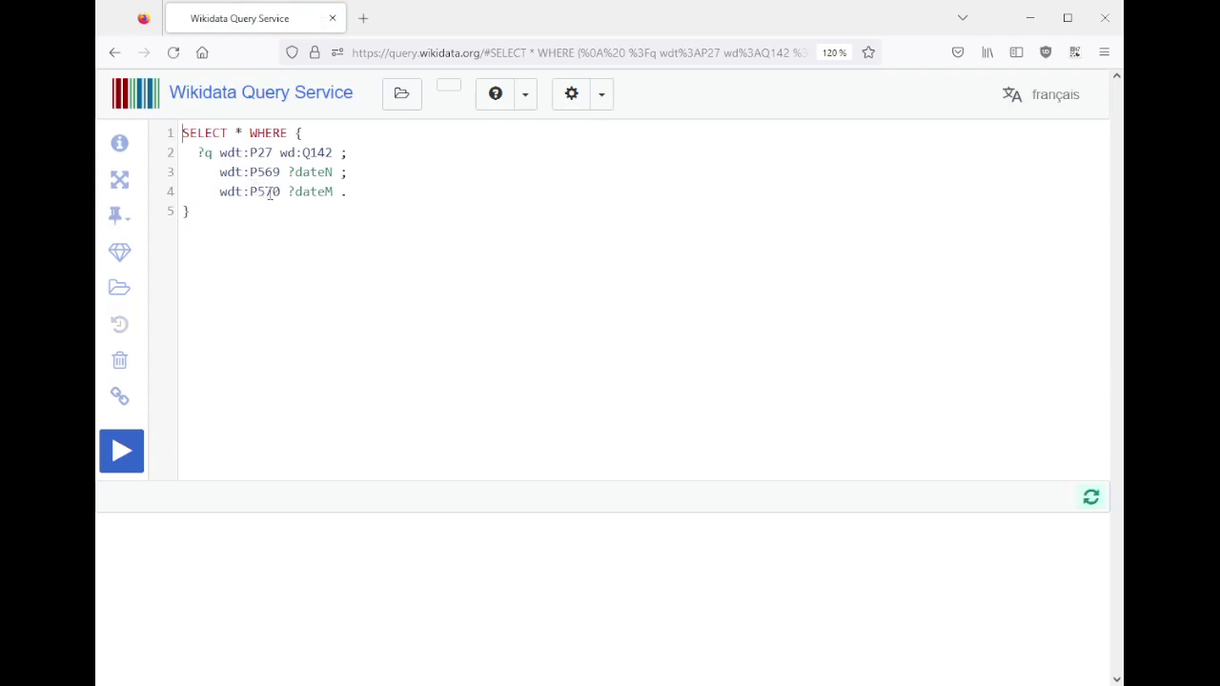
pyautogui.click(338, 265)
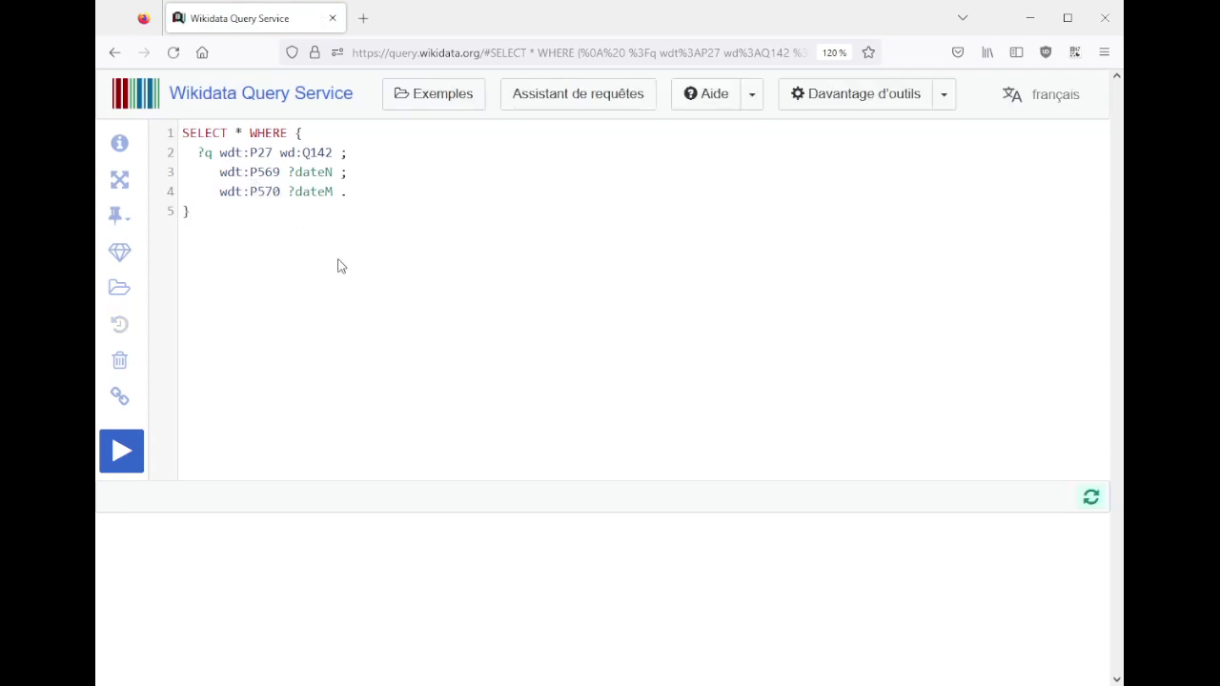
pyautogui.write('LIMIT 10')
pyautogui.hotkey('ctrl', 'Return')
# - Check the birth and death dates of the first person in the query results
pyautogui.scroll(-3, 528, 335)
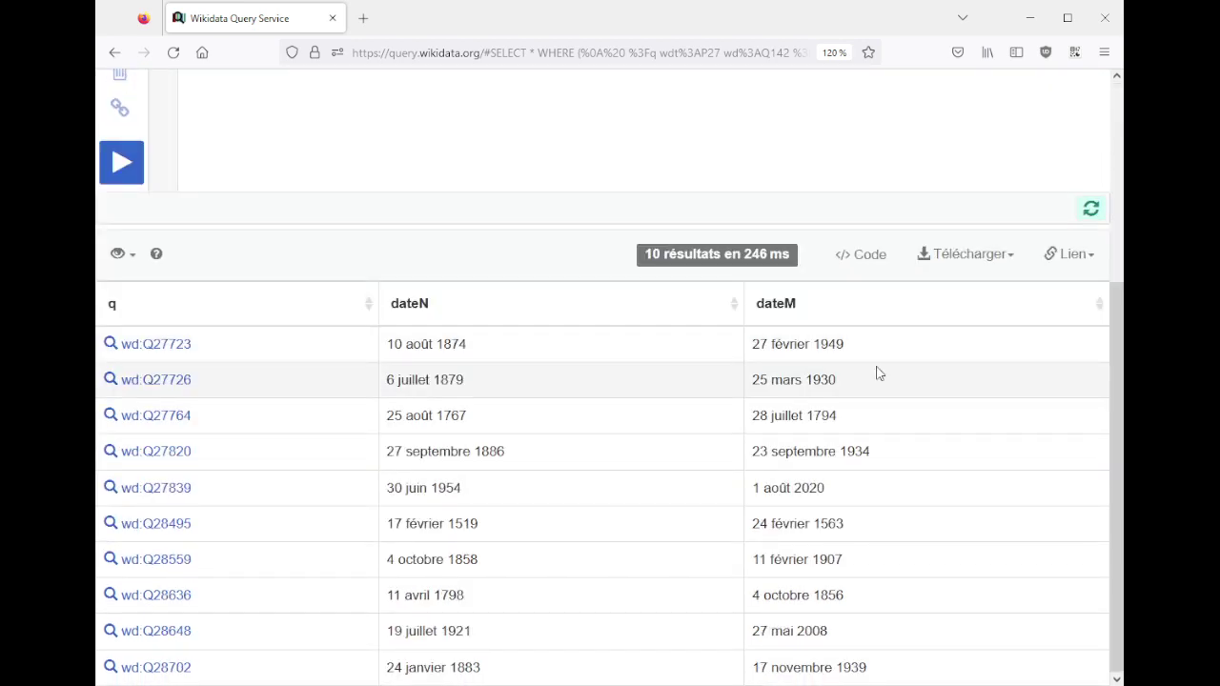
pyautogui.moveTo(420, 343); pyautogui.dragTo(511, 367)
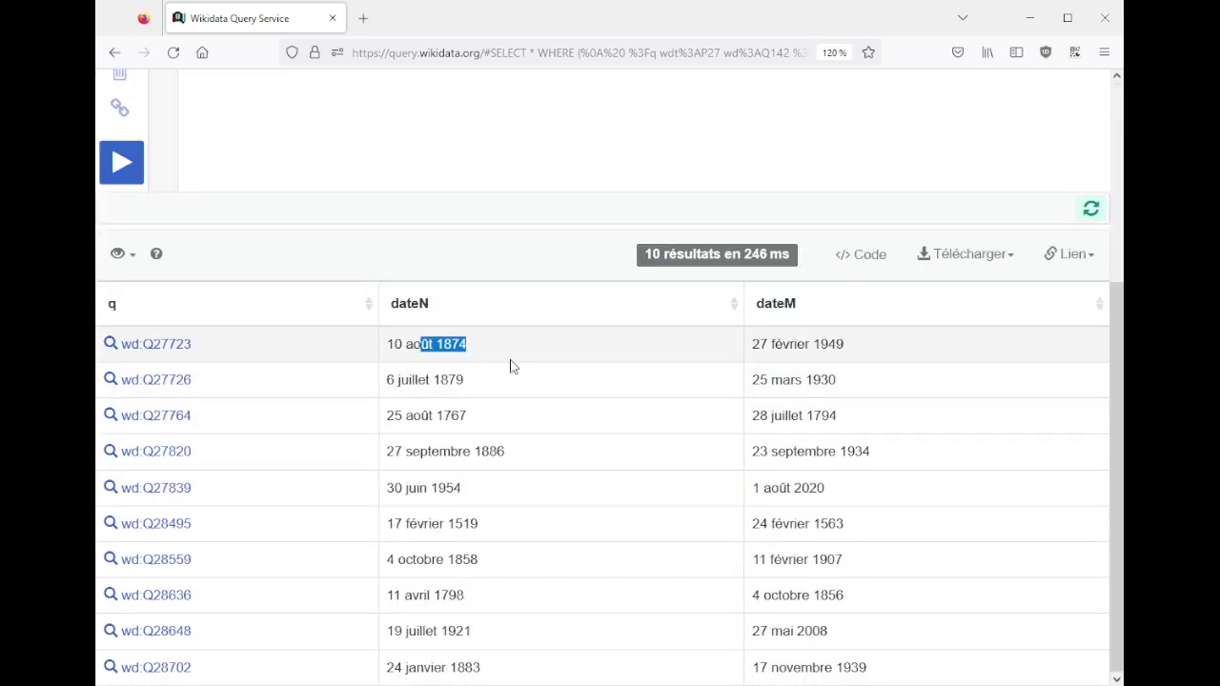
pyautogui.moveTo(761, 344); pyautogui.dragTo(844, 362)
pyautogui.scroll(3, 535, 363)
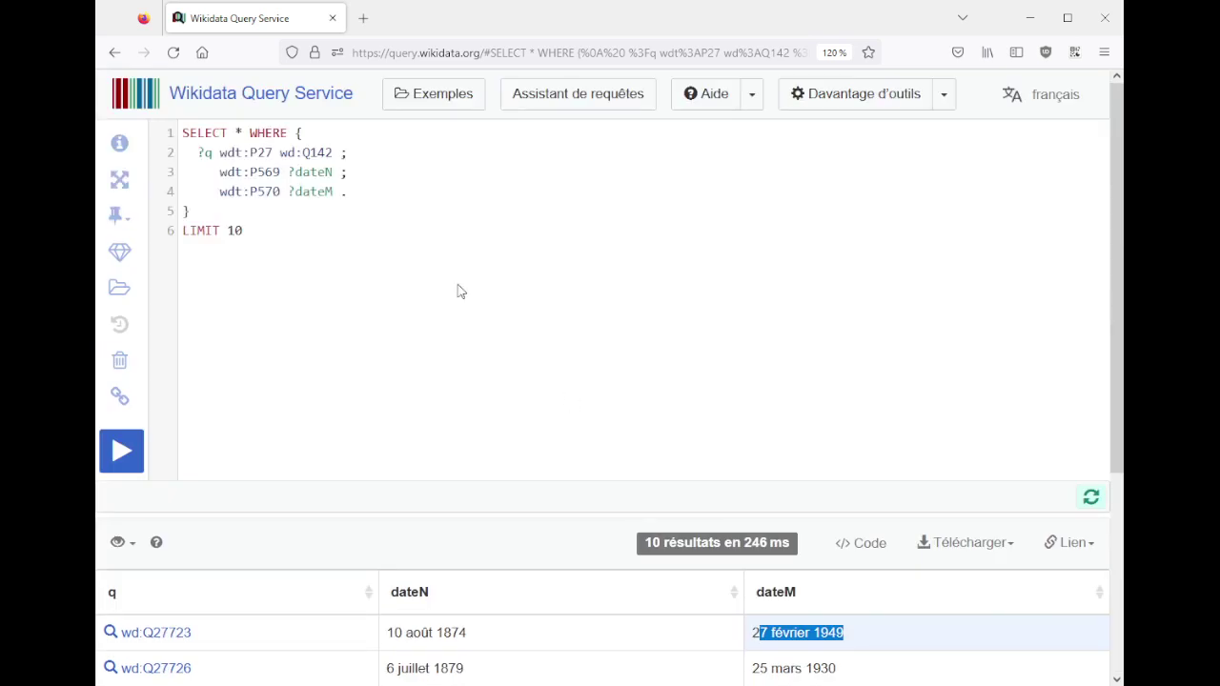
# - Add the line FILTER ( ?dateM < ?dateN ) below the date of death condition
pyautogui.click(370, 193)
pyautogui.press('Return')
pyautogui.write('F')
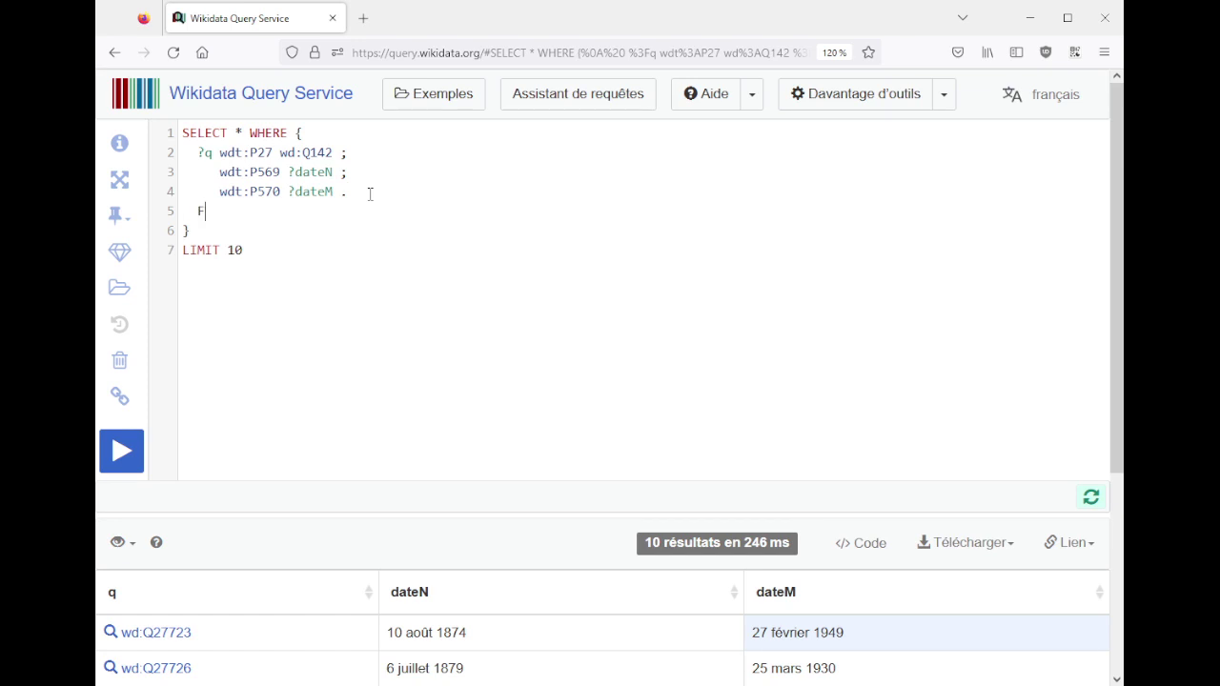
pyautogui.write('ILTER ( ?')
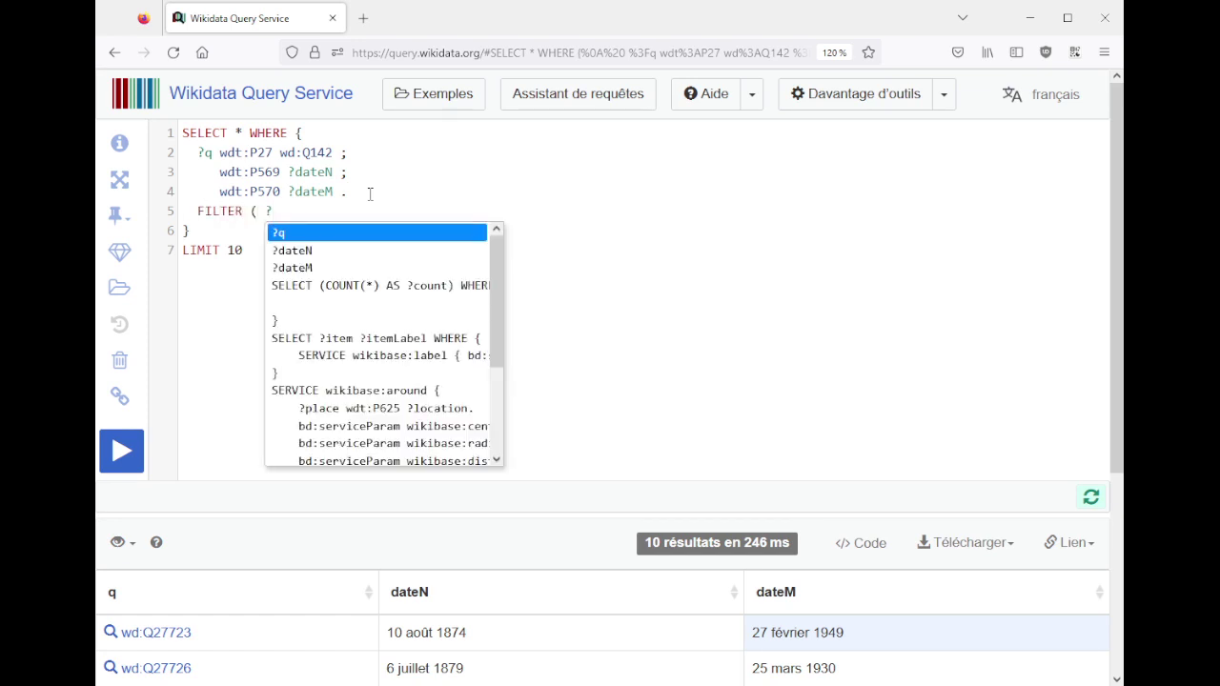
pyautogui.press('Down')
pyautogui.press('Down')
pyautogui.press('Return')
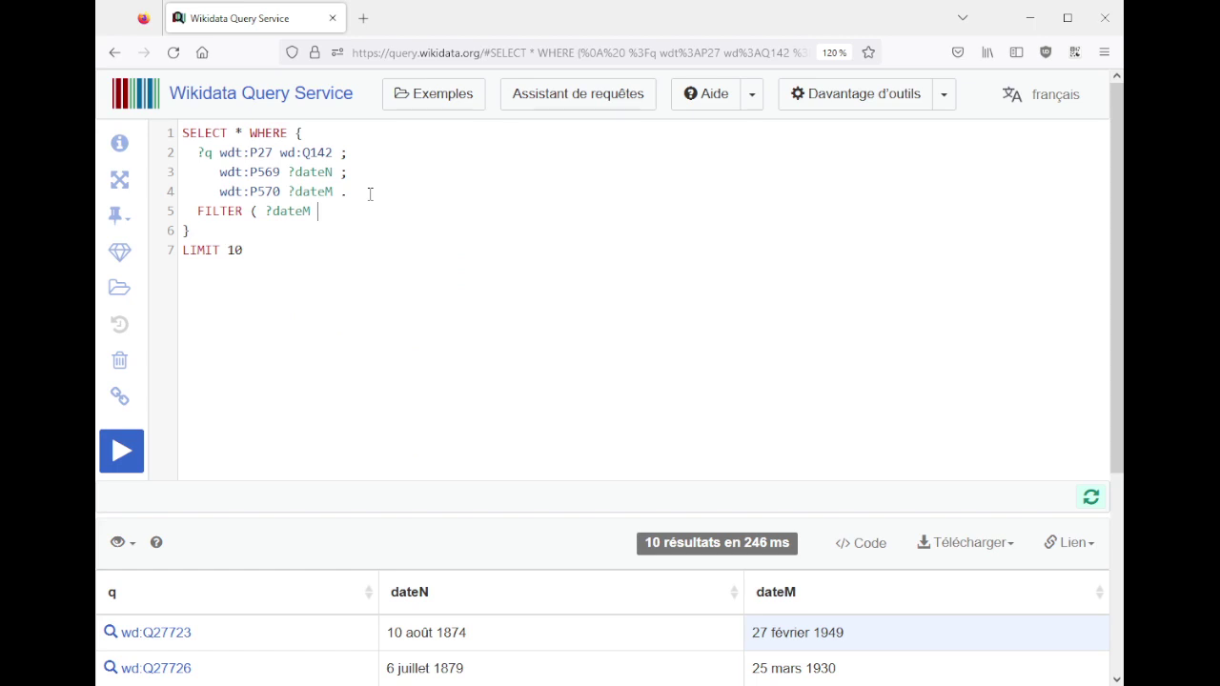
pyautogui.write('< ?')
pyautogui.press('Down')
pyautogui.press('Return')
pyautogui.write(')')
# - Review the query's property conditions and run it with the date filter
pyautogui.moveTo(255, 155); pyautogui.dragTo(286, 174)
pyautogui.click(408, 176)
pyautogui.moveTo(258, 152)
pyautogui.hotkey('ctrl', 'Return')
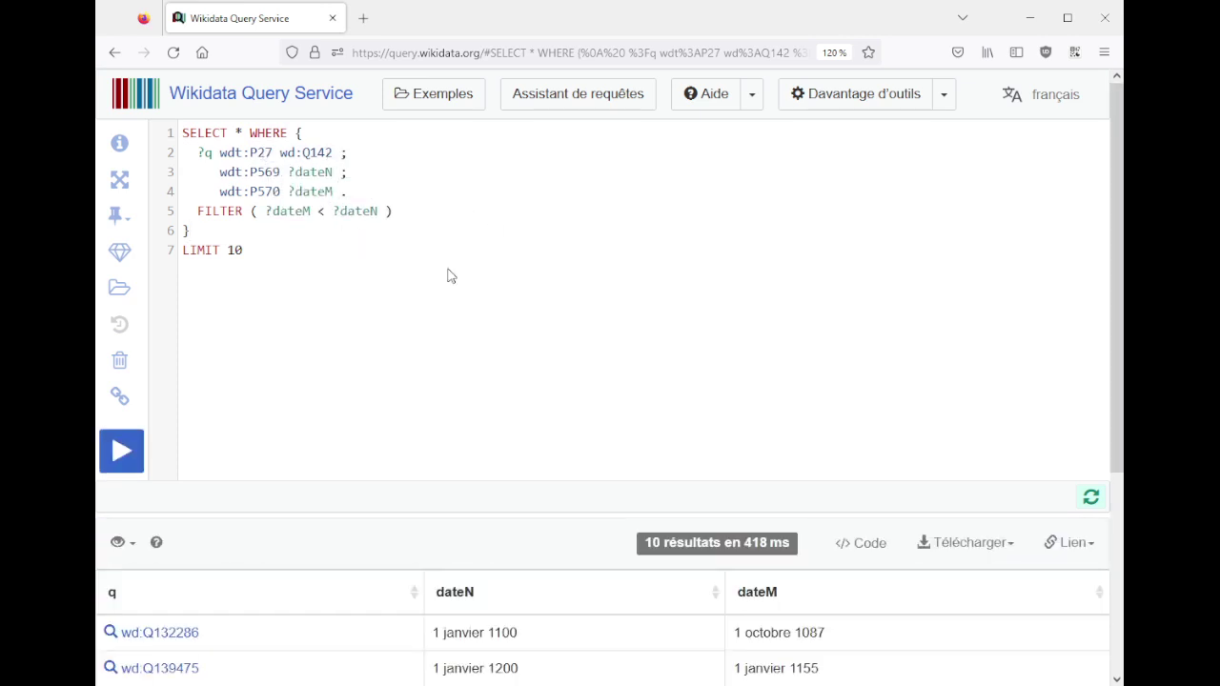
# - Compare the birth and death dates of the first result, Q132286, and open its item in a new tab
pyautogui.scroll(-3, 440, 297)
pyautogui.scroll(-2, 440, 297)
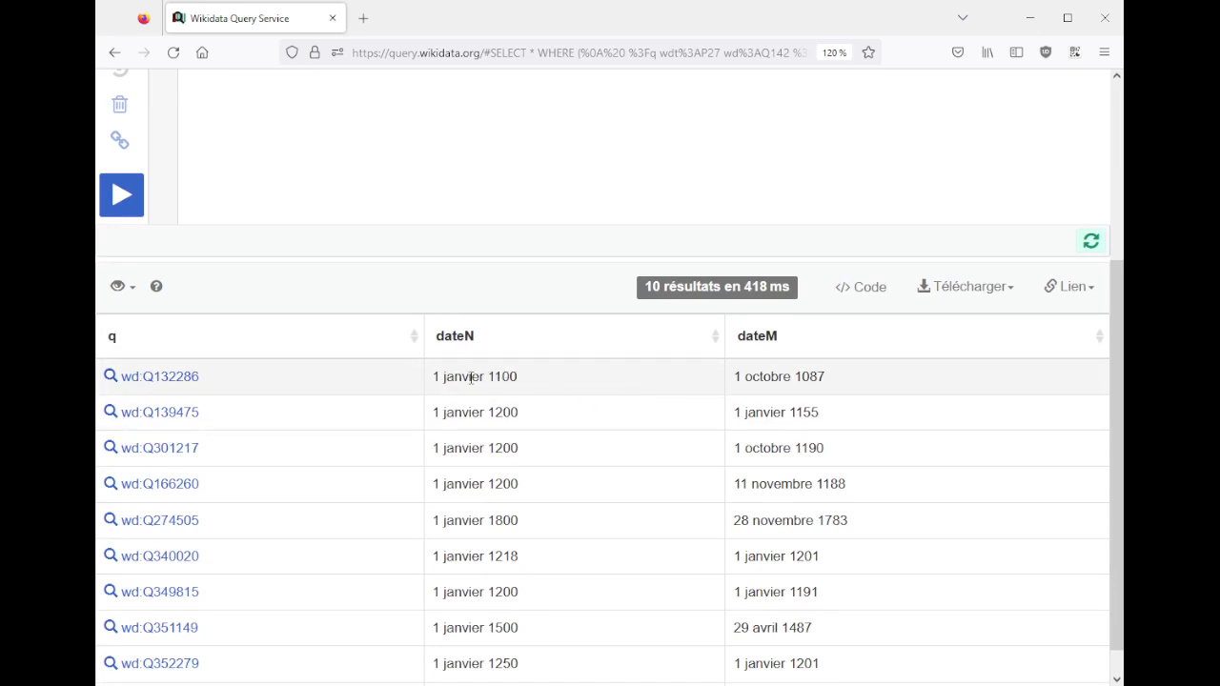
pyautogui.moveTo(468, 378); pyautogui.dragTo(522, 384)
pyautogui.click(435, 385)
pyautogui.middleClick(185, 389)
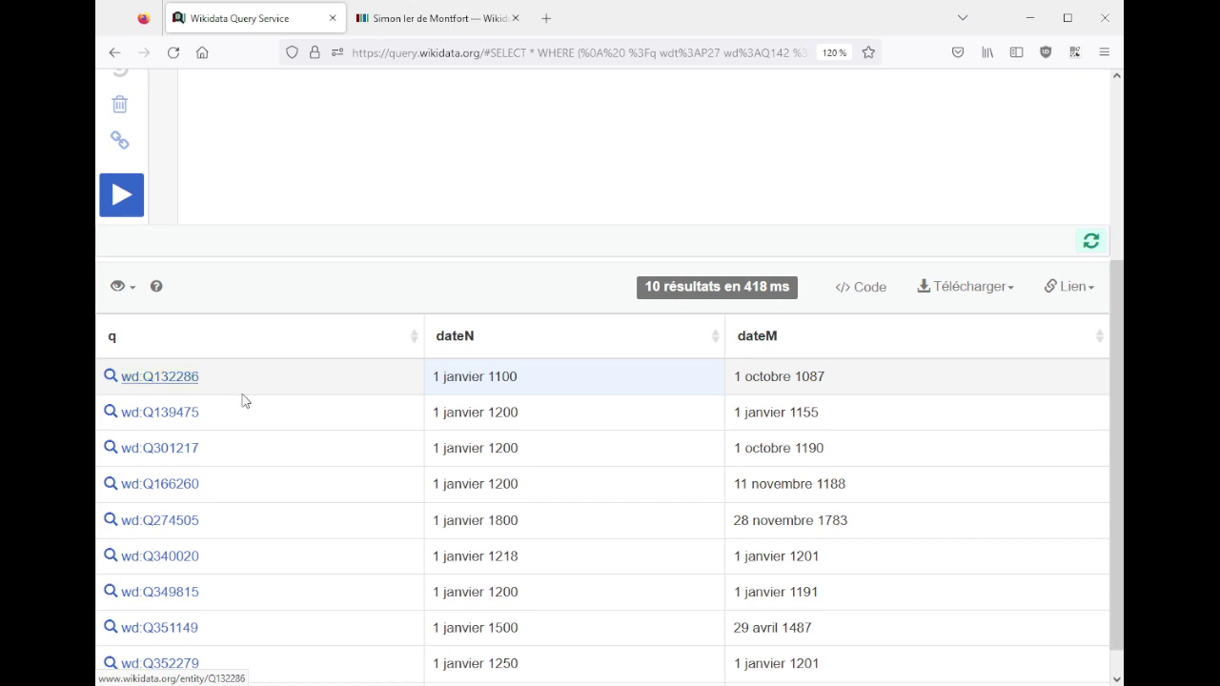
pyautogui.moveTo(479, 380); pyautogui.dragTo(527, 386)
pyautogui.moveTo(751, 379); pyautogui.dragTo(851, 378)
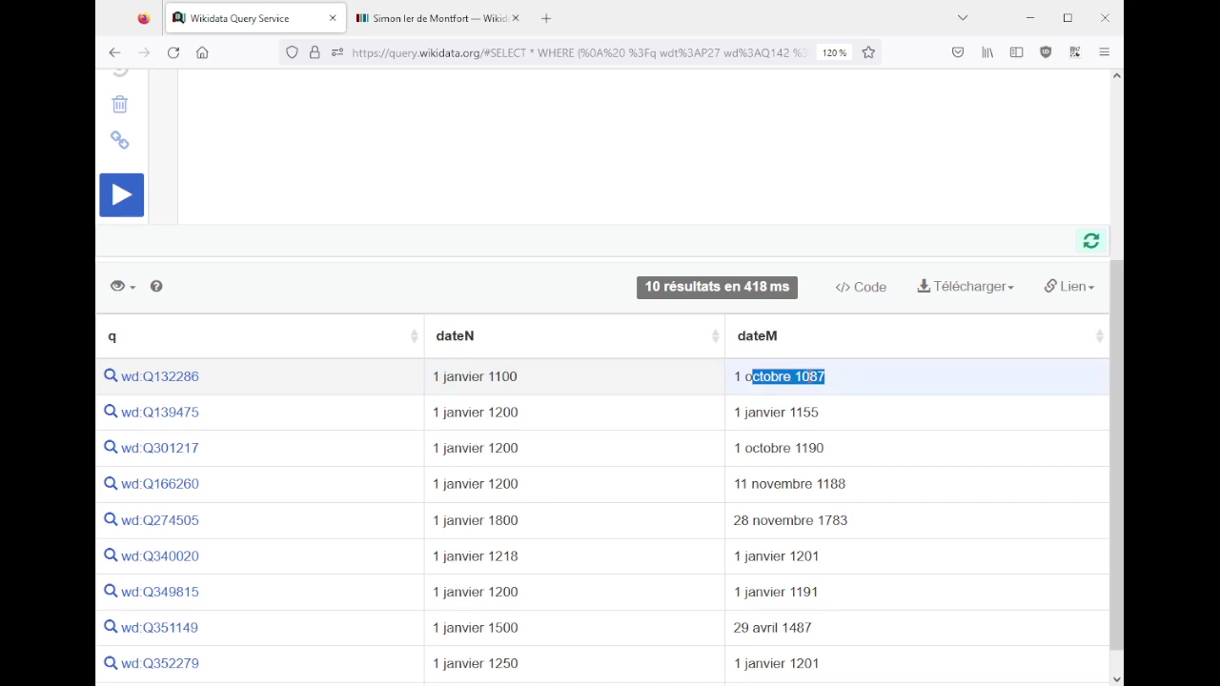
pyautogui.click(805, 378)
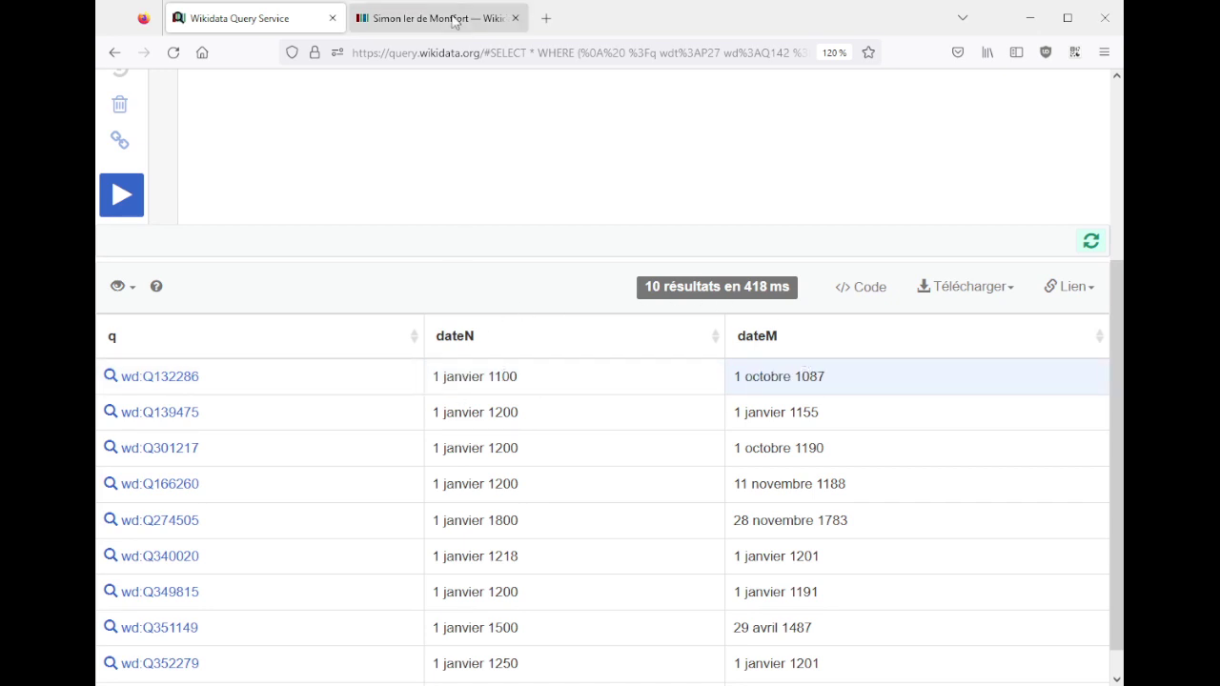
# - Examine the birth and death date statements on the Q132286 item and the potential problem flagged on the date of death
pyautogui.hotkey('ctrl', 'Tab')
pyautogui.scroll(-15, 585, 307)
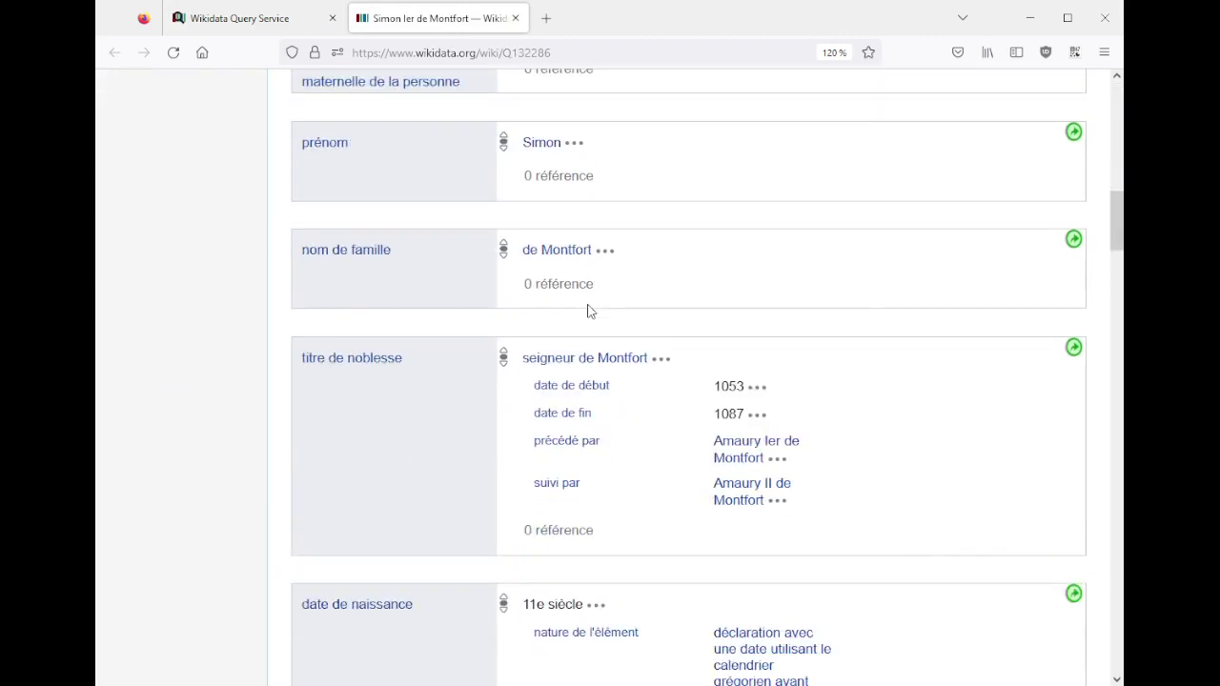
pyautogui.scroll(-2, 587, 310)
pyautogui.scroll(3, 587, 311)
pyautogui.moveTo(524, 317); pyautogui.dragTo(569, 319)
pyautogui.scroll(-4, 569, 320)
pyautogui.moveTo(523, 277); pyautogui.dragTo(658, 282)
pyautogui.click(685, 279)
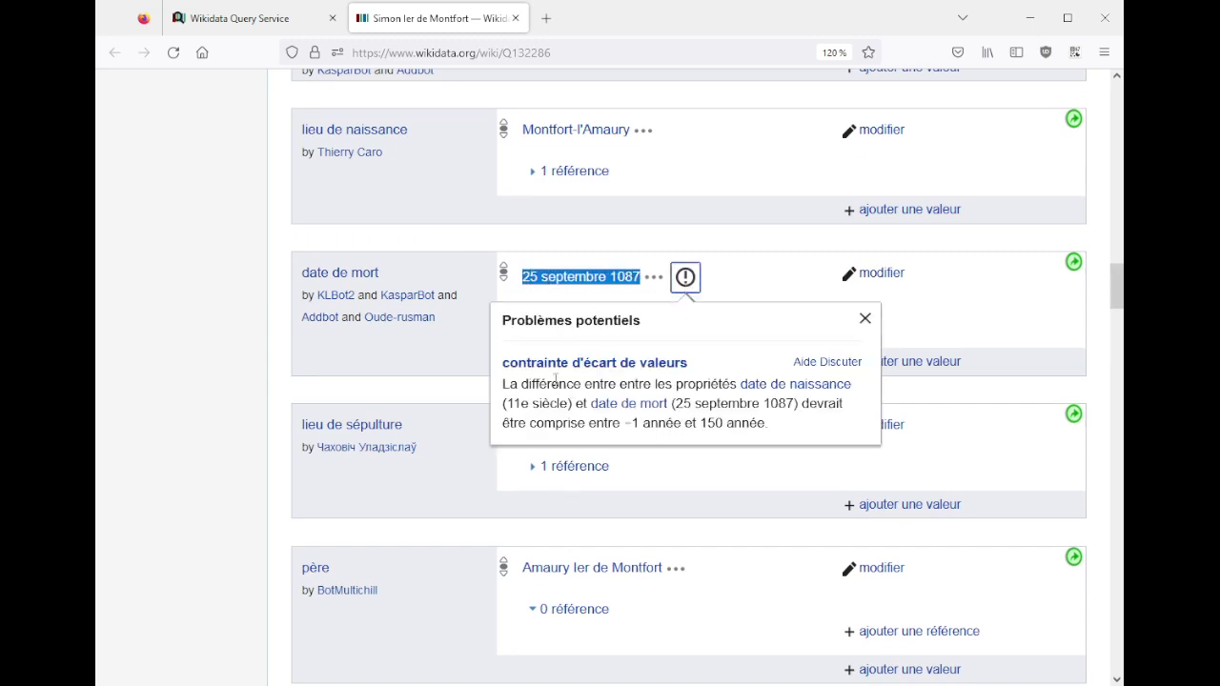
pyautogui.moveTo(552, 383); pyautogui.dragTo(684, 423)
pyautogui.click(609, 245)
# - Set the item's date of birth to 1050 with century (siècle) precision and publish the statement
pyautogui.scroll(4, 686, 330)
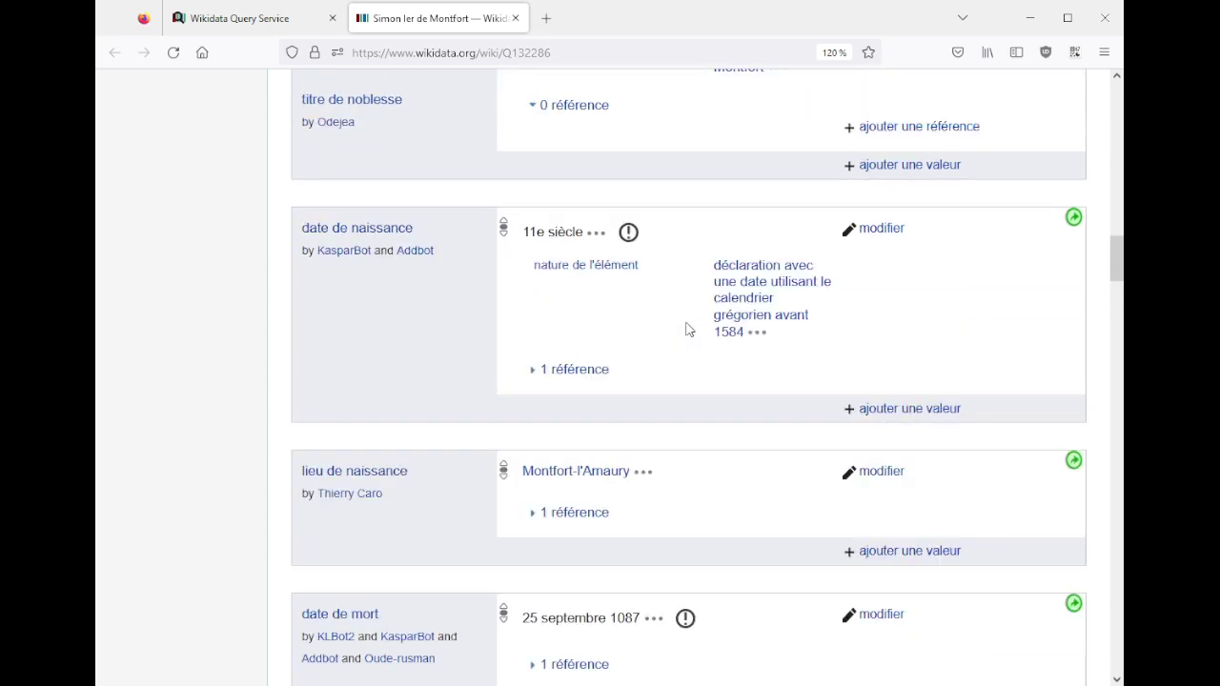
pyautogui.click(876, 230)
pyautogui.hotkey('ctrl', 'a')
pyautogui.write('1050')
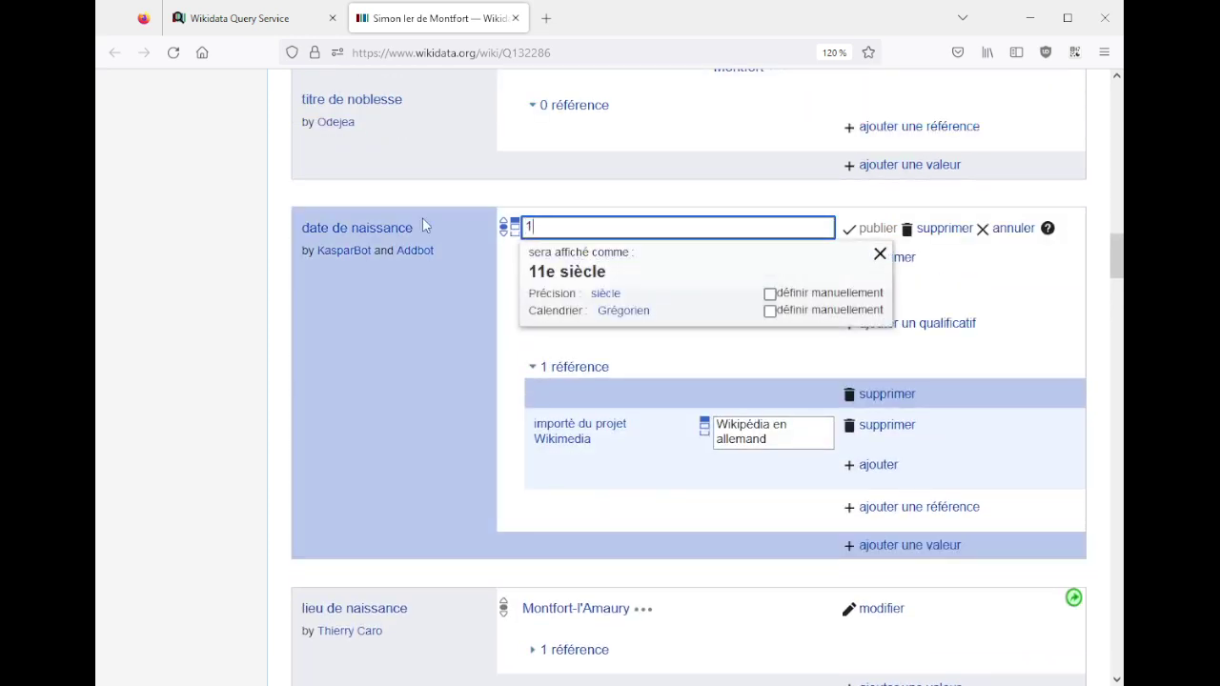
pyautogui.click(629, 295)
pyautogui.click(619, 395)
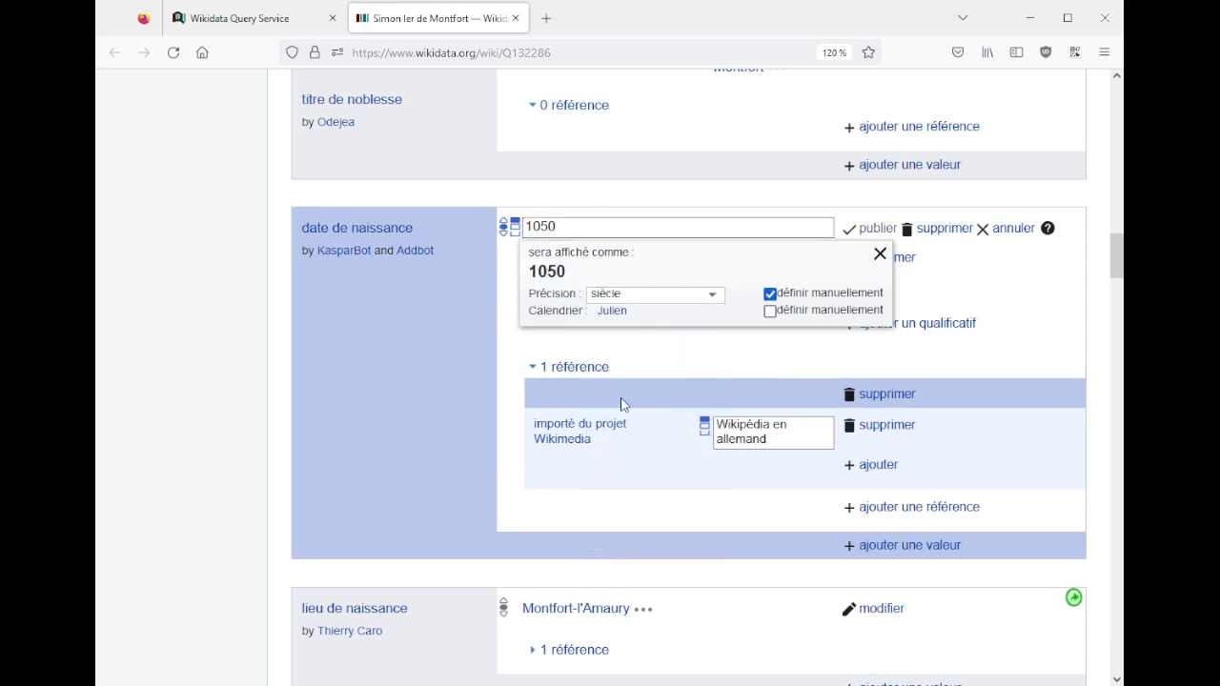
pyautogui.click(869, 230)
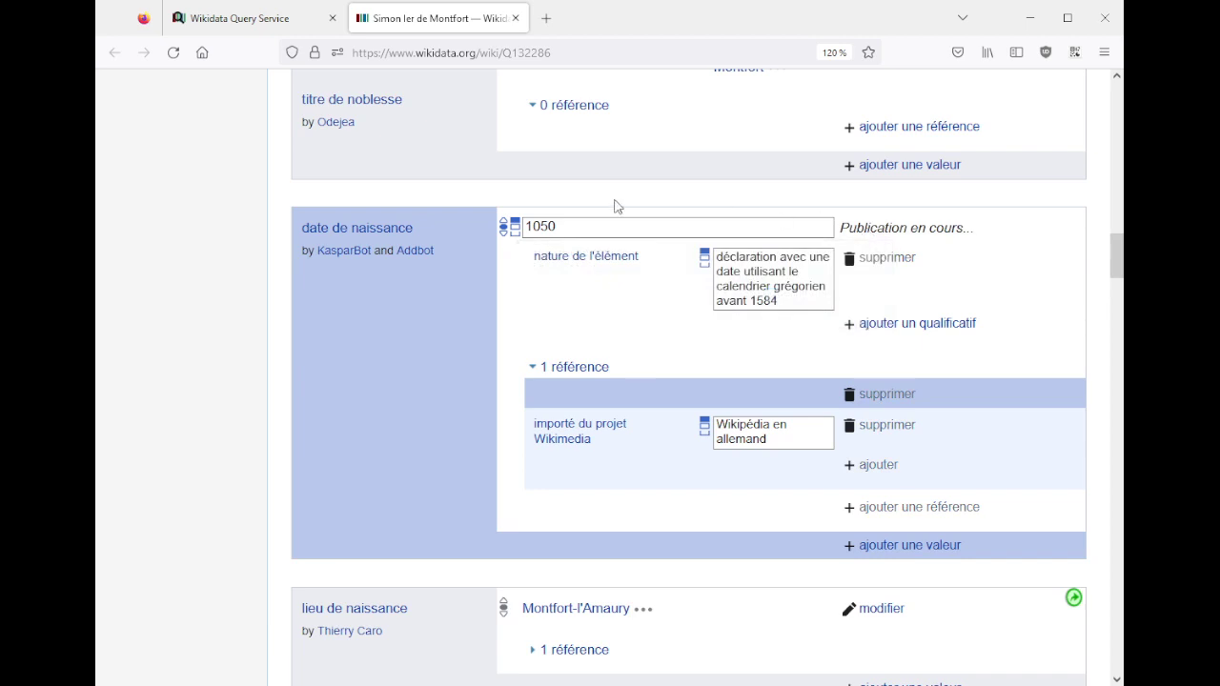
# - Check how the published date of birth is displayed, then reload the item page to recheck the constraint warnings on both dates
pyautogui.moveTo(523, 232); pyautogui.dragTo(597, 249)
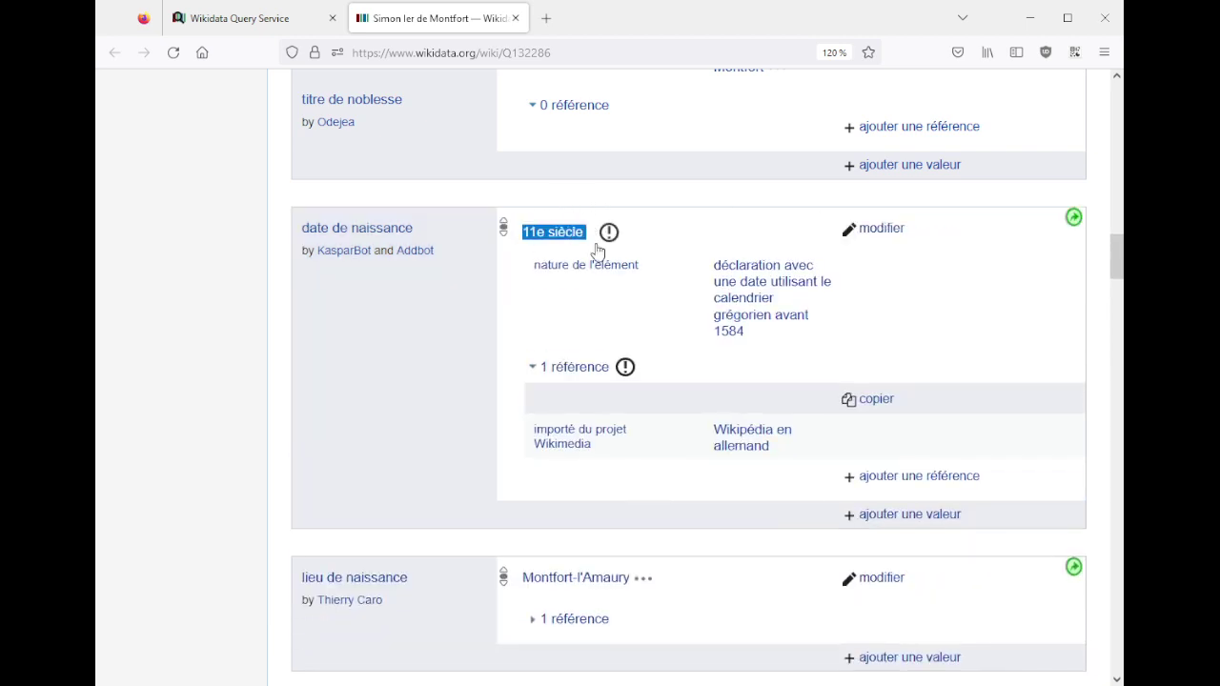
pyautogui.click(545, 202)
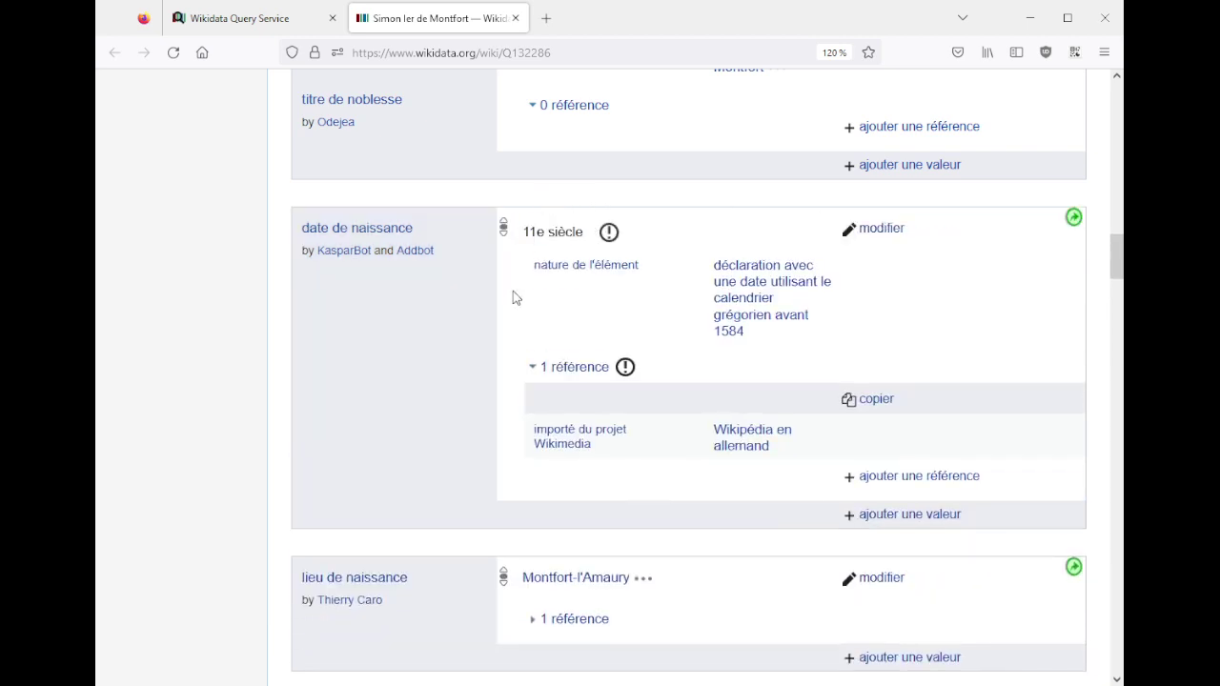
pyautogui.scroll(-4, 512, 295)
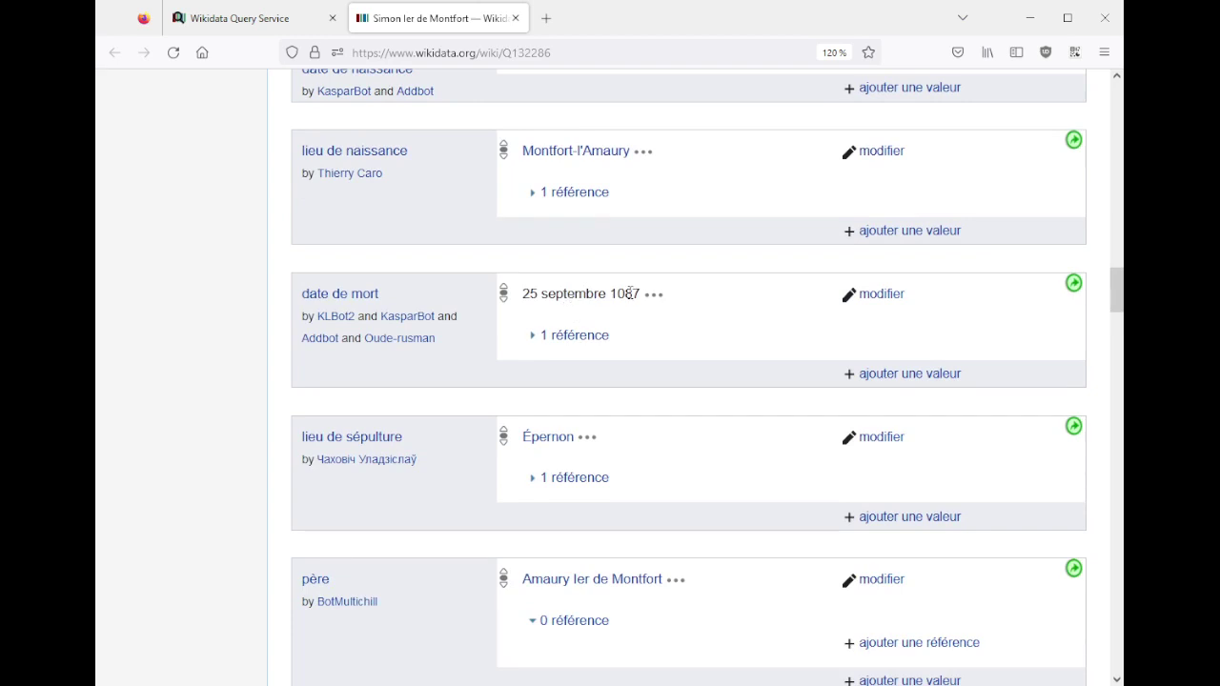
pyautogui.press('F5')
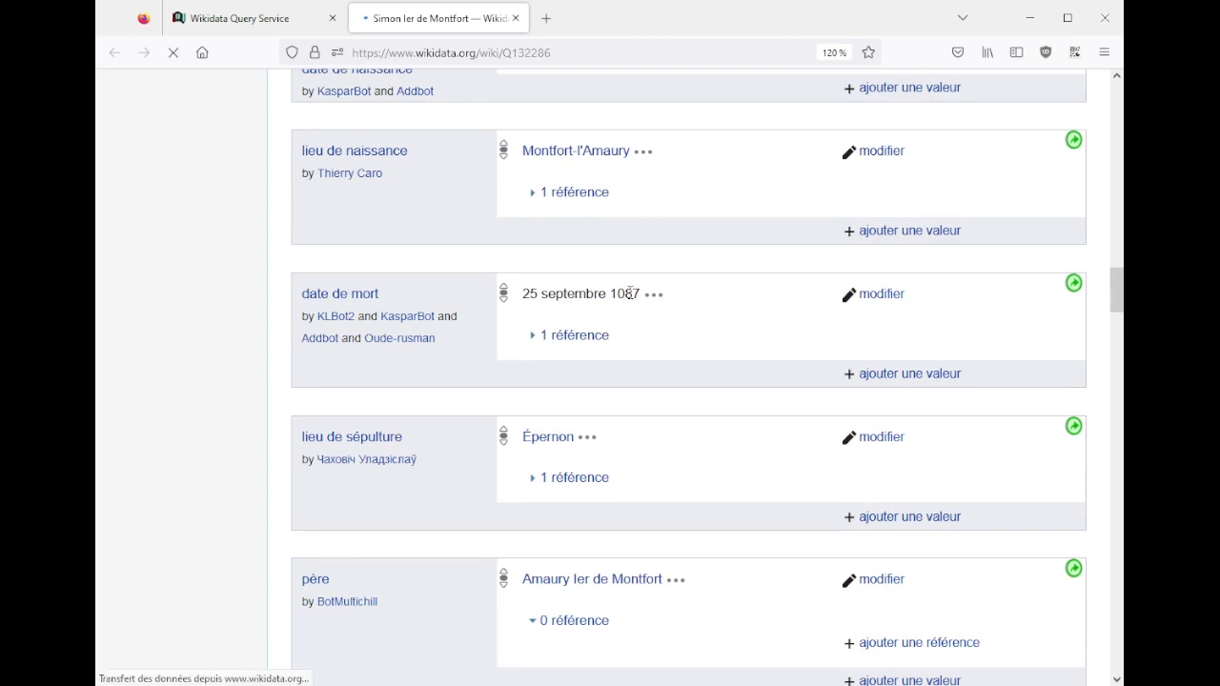
pyautogui.scroll(-4, 630, 293)
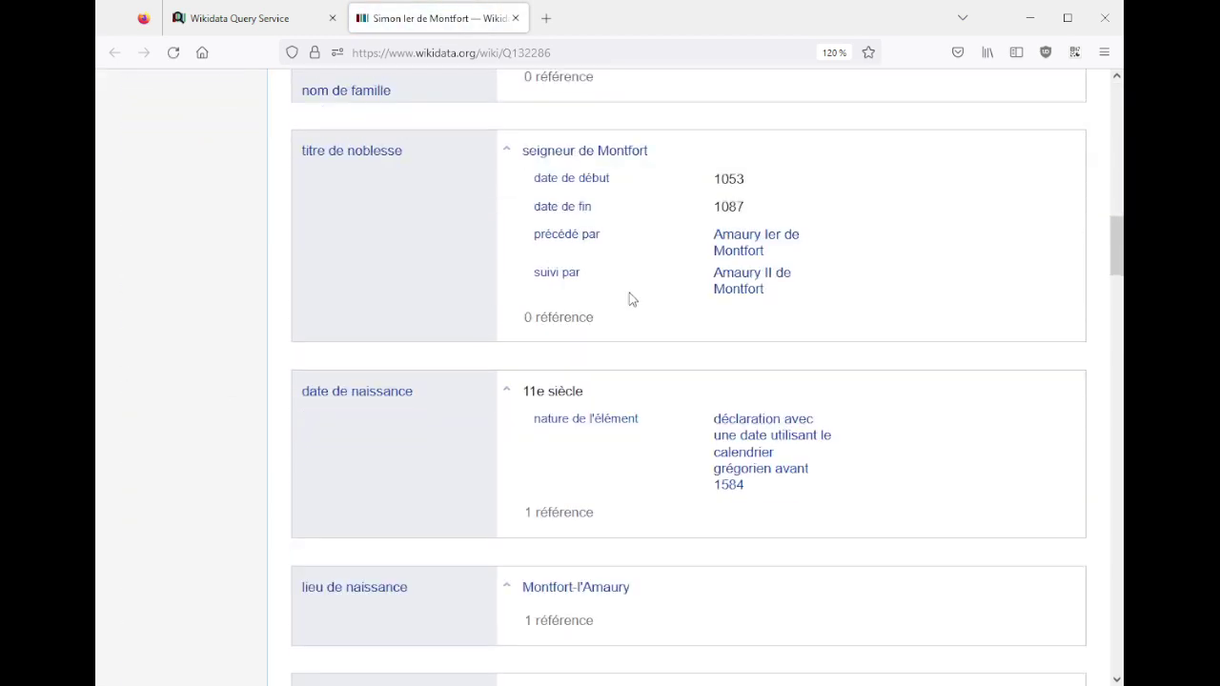
pyautogui.scroll(-3, 628, 296)
pyautogui.scroll(3, 598, 248)
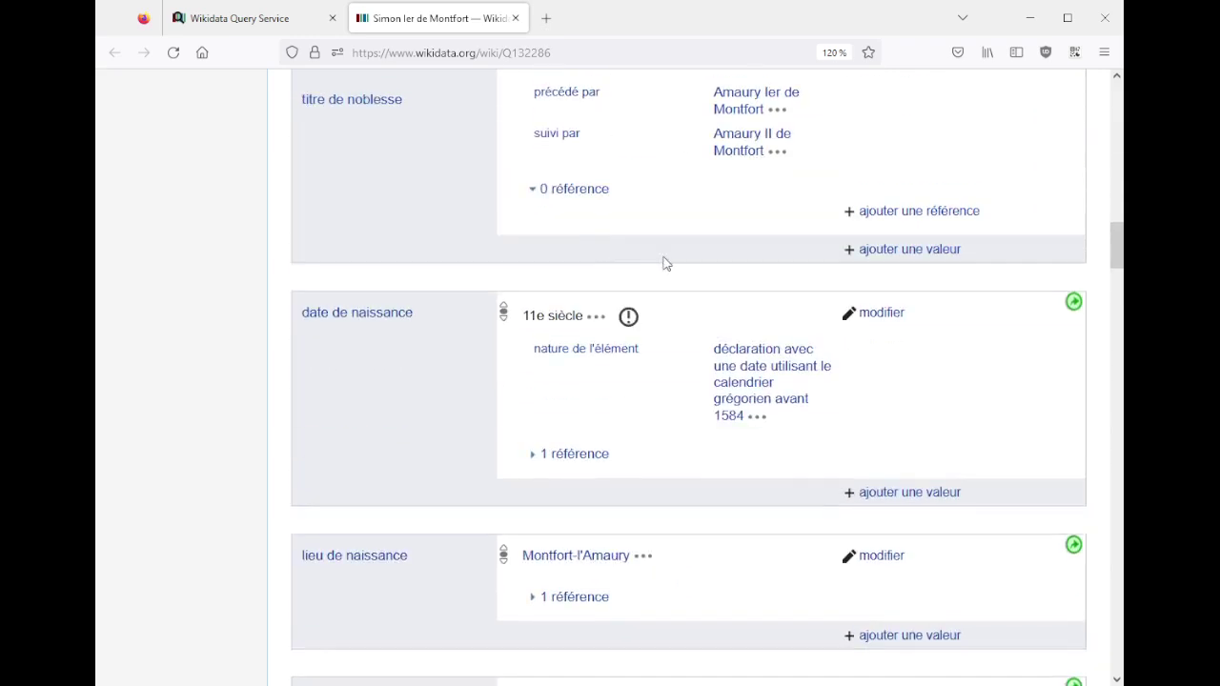
# - Read the potential problems flagged on the date of birth statement and check its nature de l'élément qualifier
pyautogui.click(628, 317)
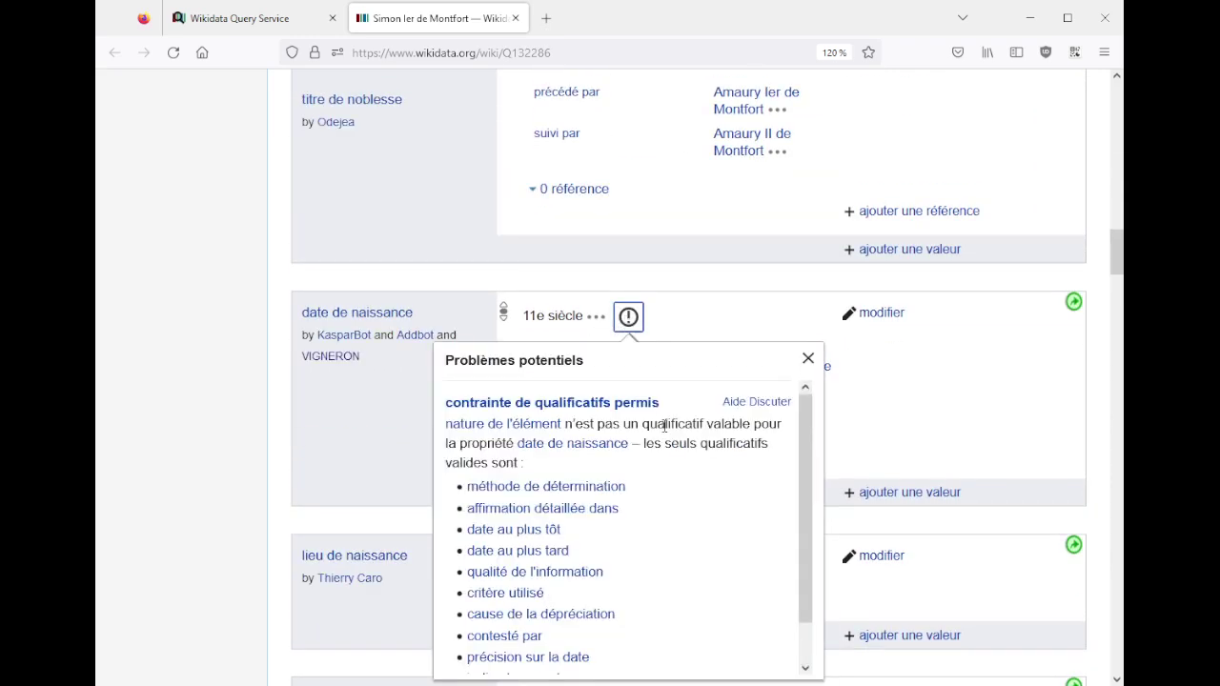
pyautogui.scroll(-1, 664, 426)
pyautogui.click(710, 281)
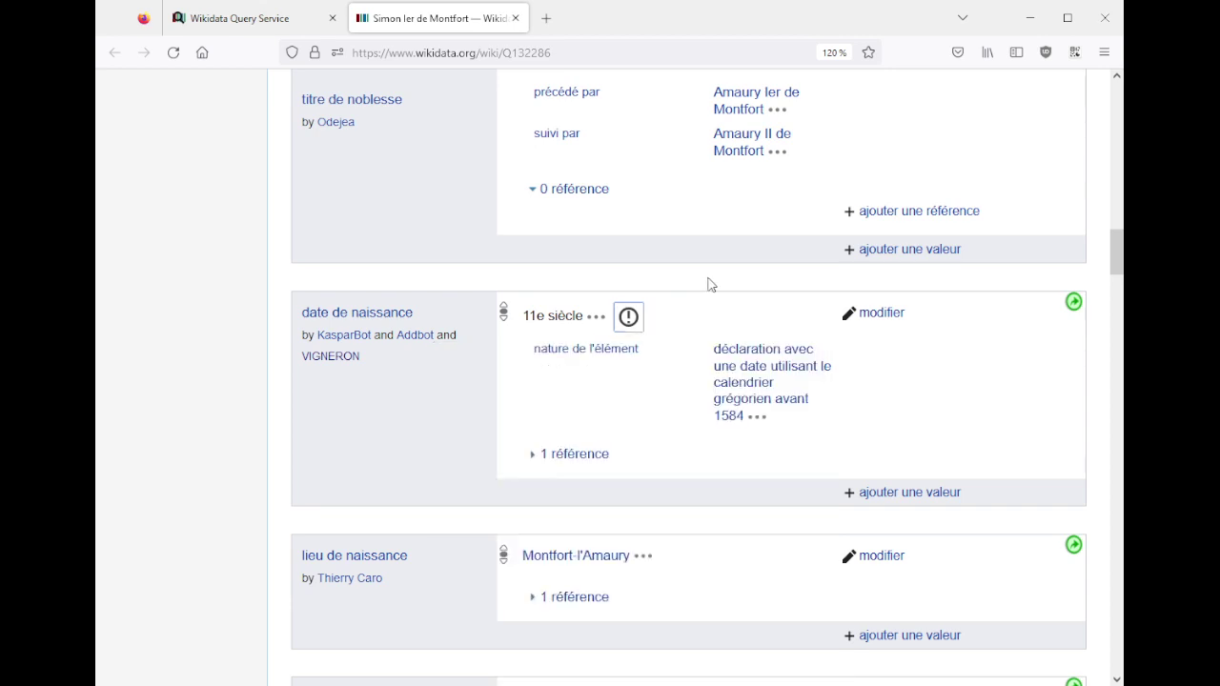
pyautogui.moveTo(709, 351); pyautogui.dragTo(769, 400)
pyautogui.click(627, 317)
pyautogui.scroll(-1, 695, 428)
pyautogui.click(716, 331)
pyautogui.scroll(-5, 661, 370)
# - Return to the Query Service query and close the Q132286 item tab
pyautogui.click(286, 18)
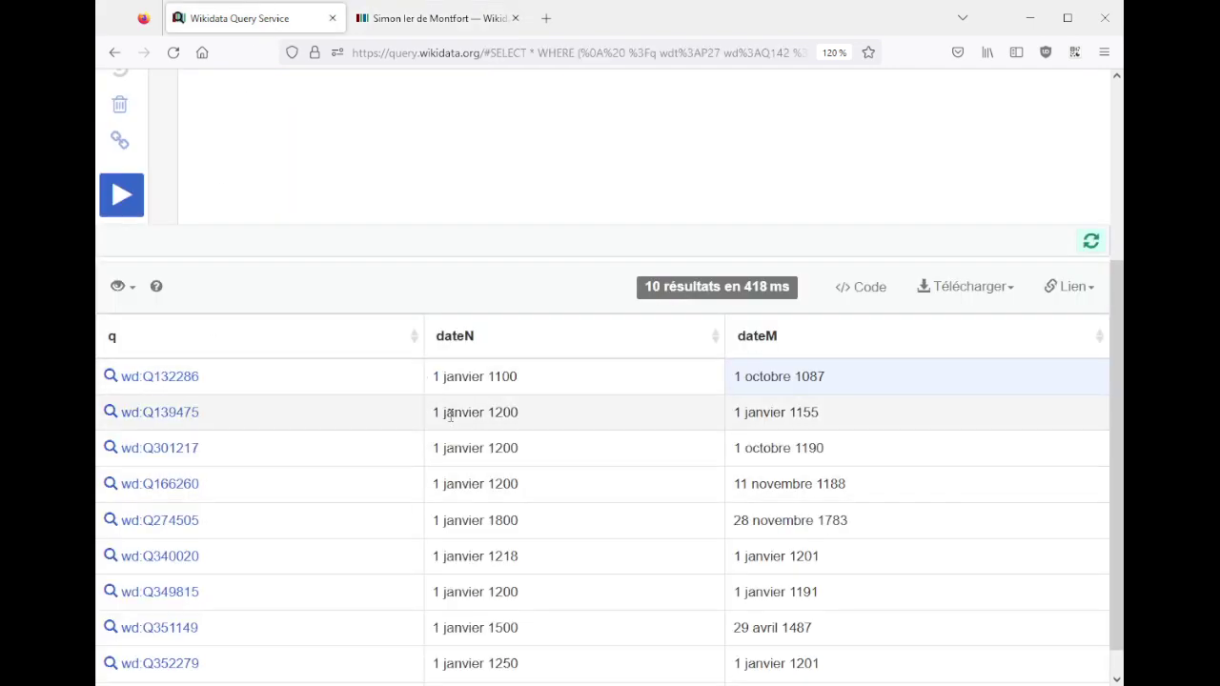
pyautogui.scroll(3, 451, 421)
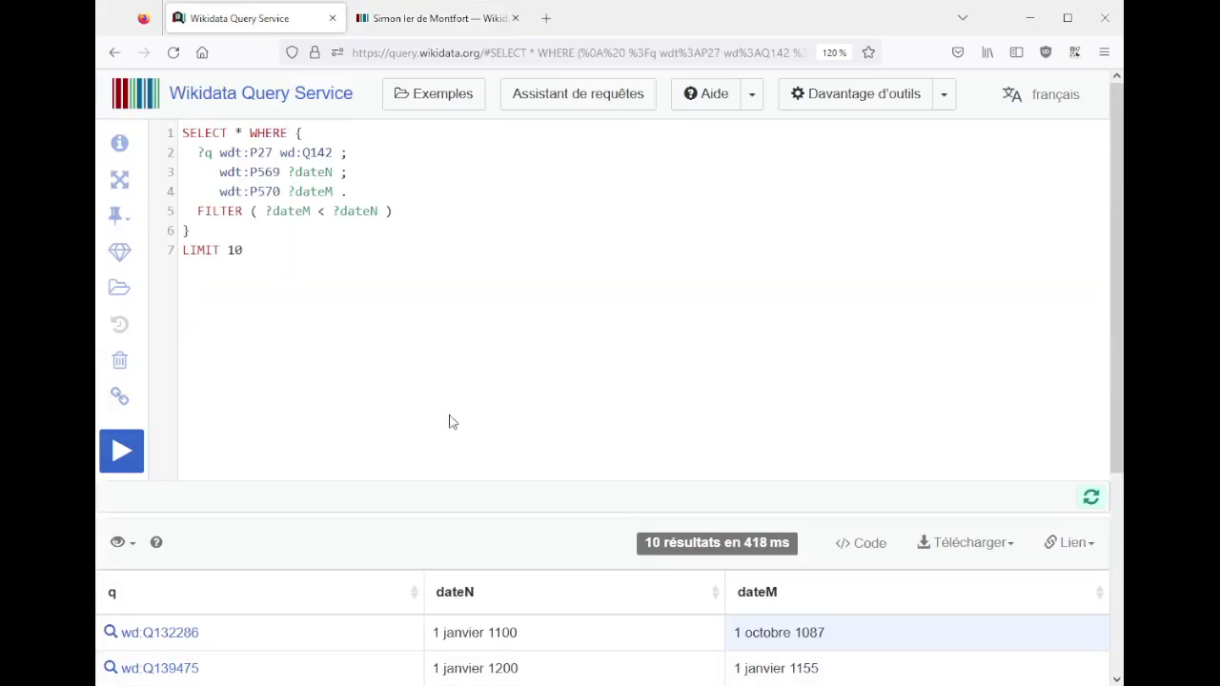
pyautogui.middleClick(456, 14)
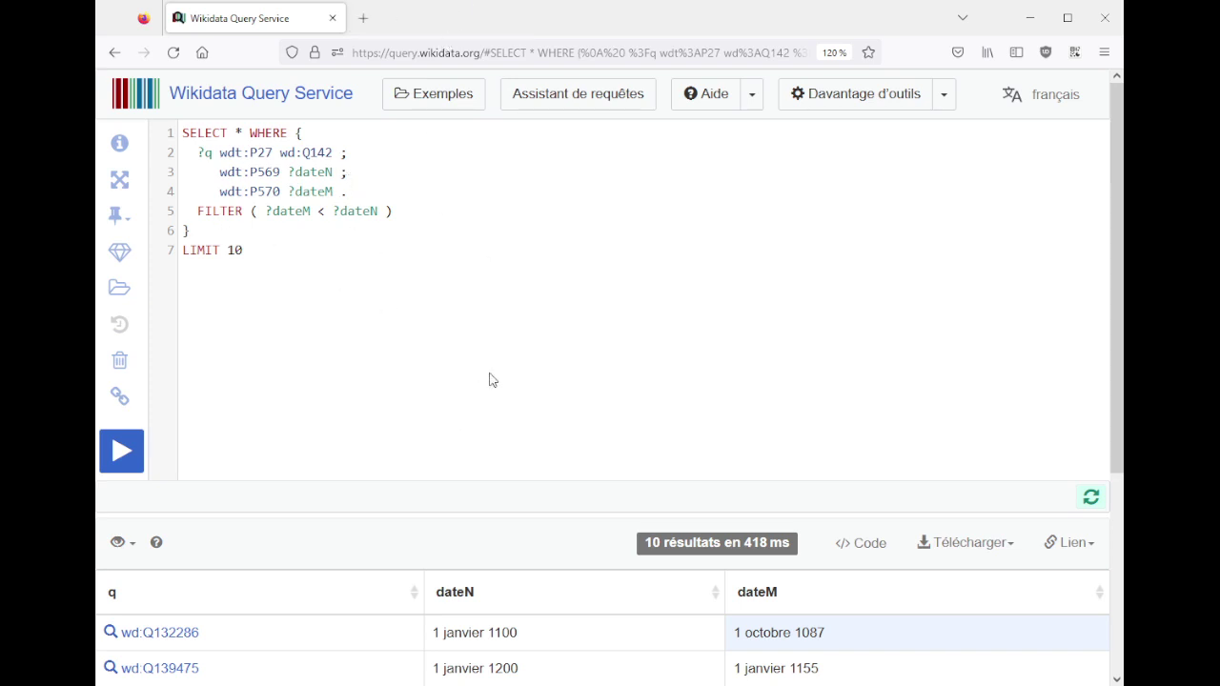
# - Compare the birth and death dates of Q340020 in the query results and open its item in a new tab
pyautogui.scroll(-3, 491, 379)
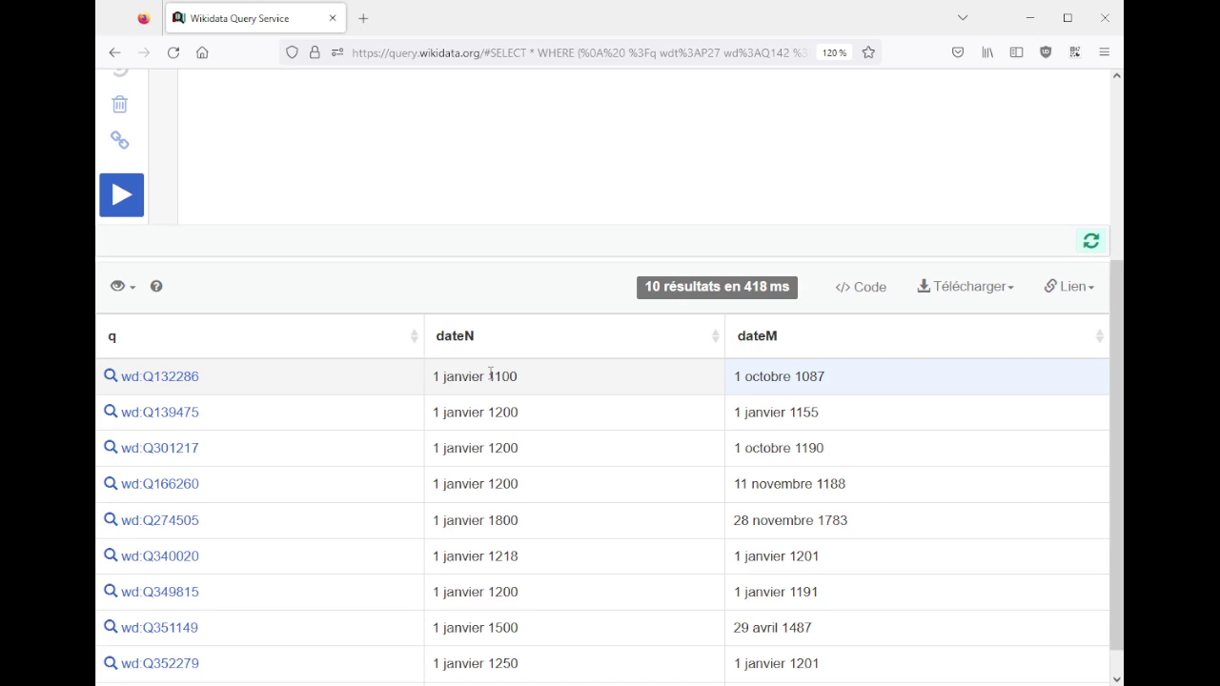
pyautogui.scroll(1, 508, 180)
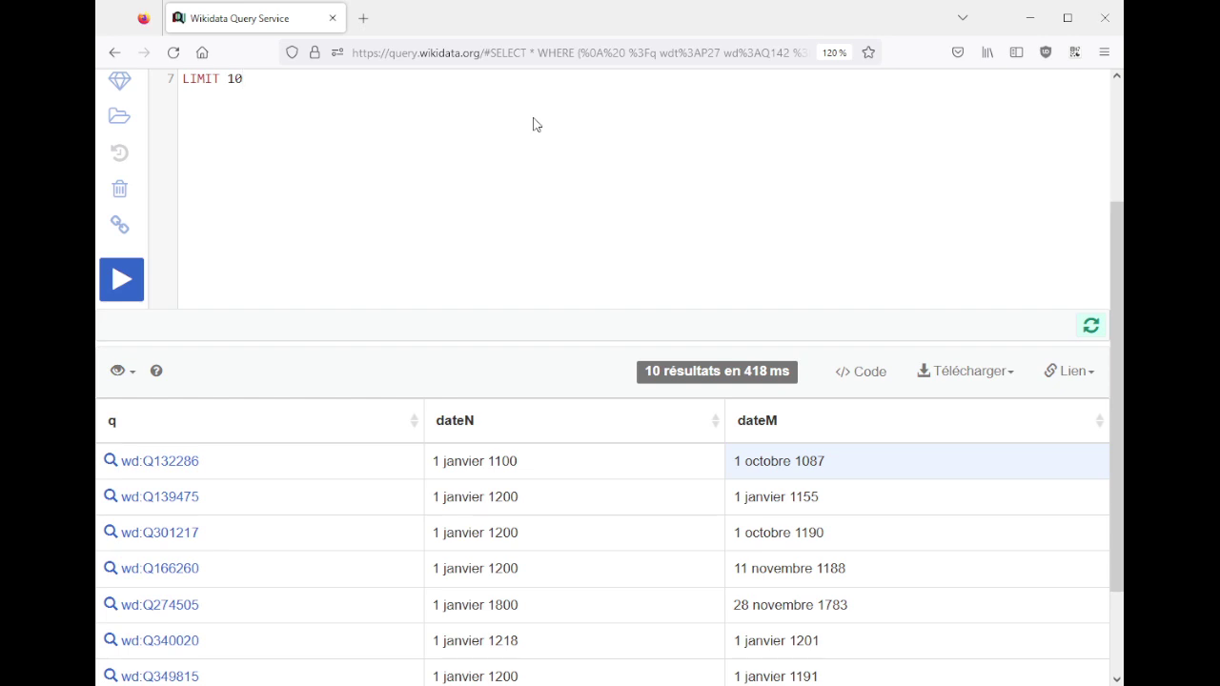
pyautogui.scroll(1, 477, 231)
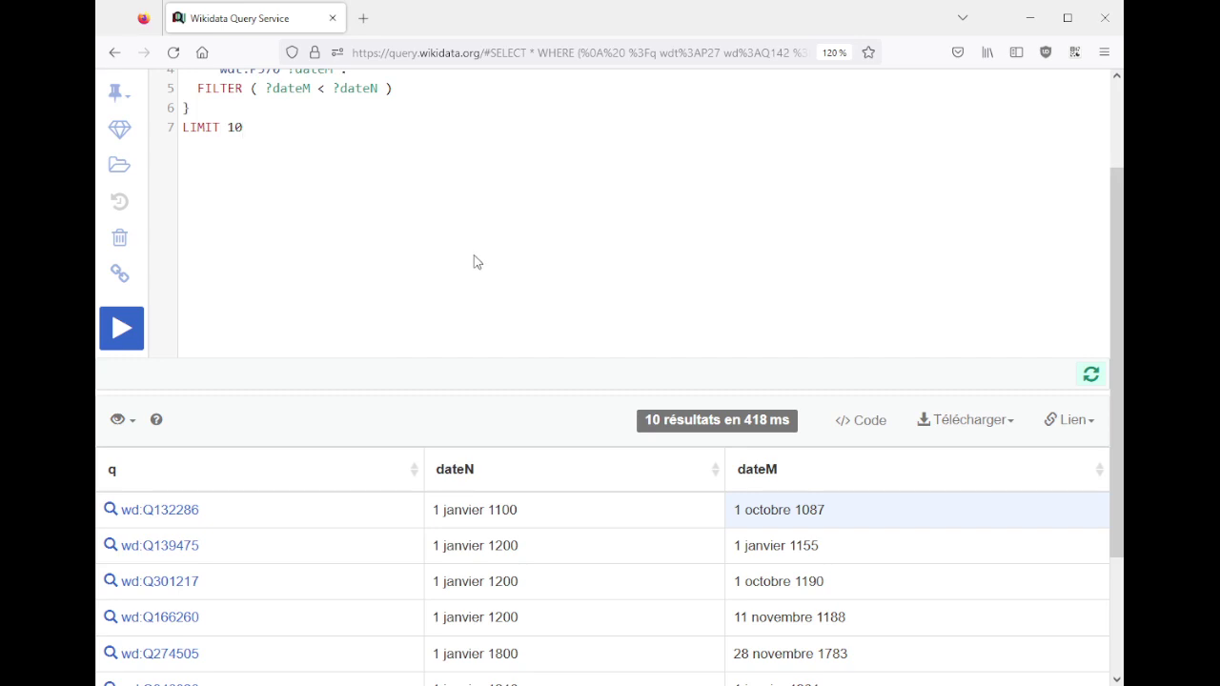
pyautogui.scroll(-3, 476, 262)
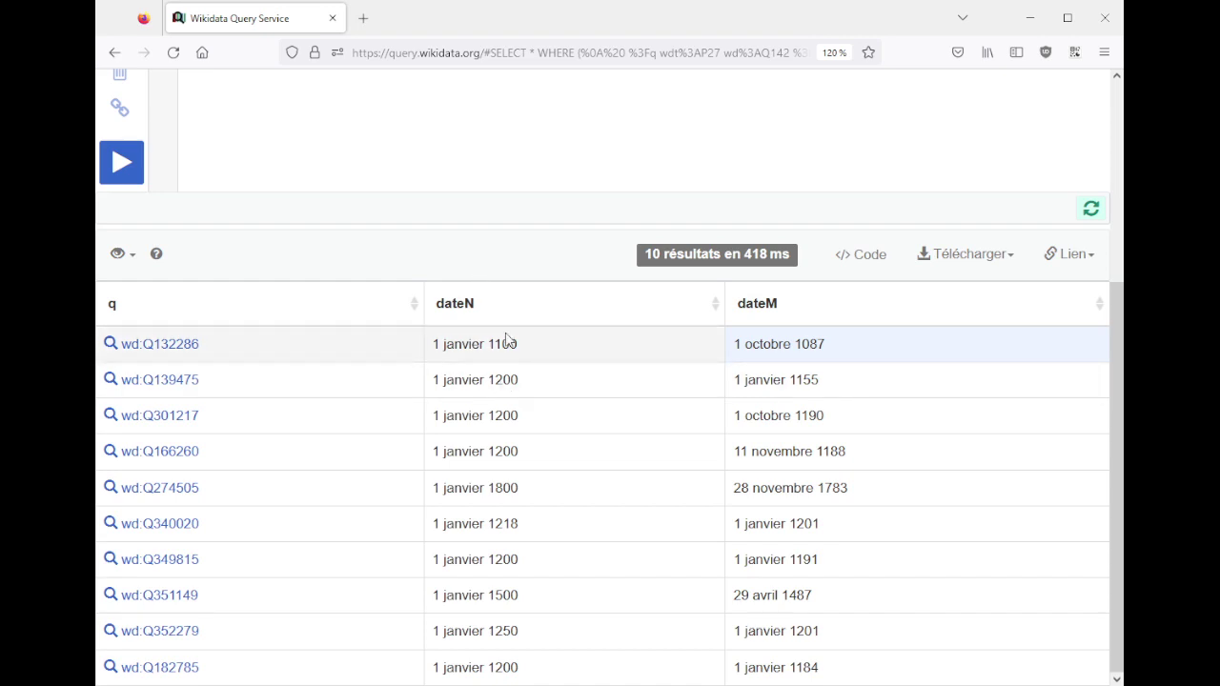
pyautogui.moveTo(461, 524); pyautogui.dragTo(555, 531)
pyautogui.moveTo(803, 523); pyautogui.dragTo(830, 533)
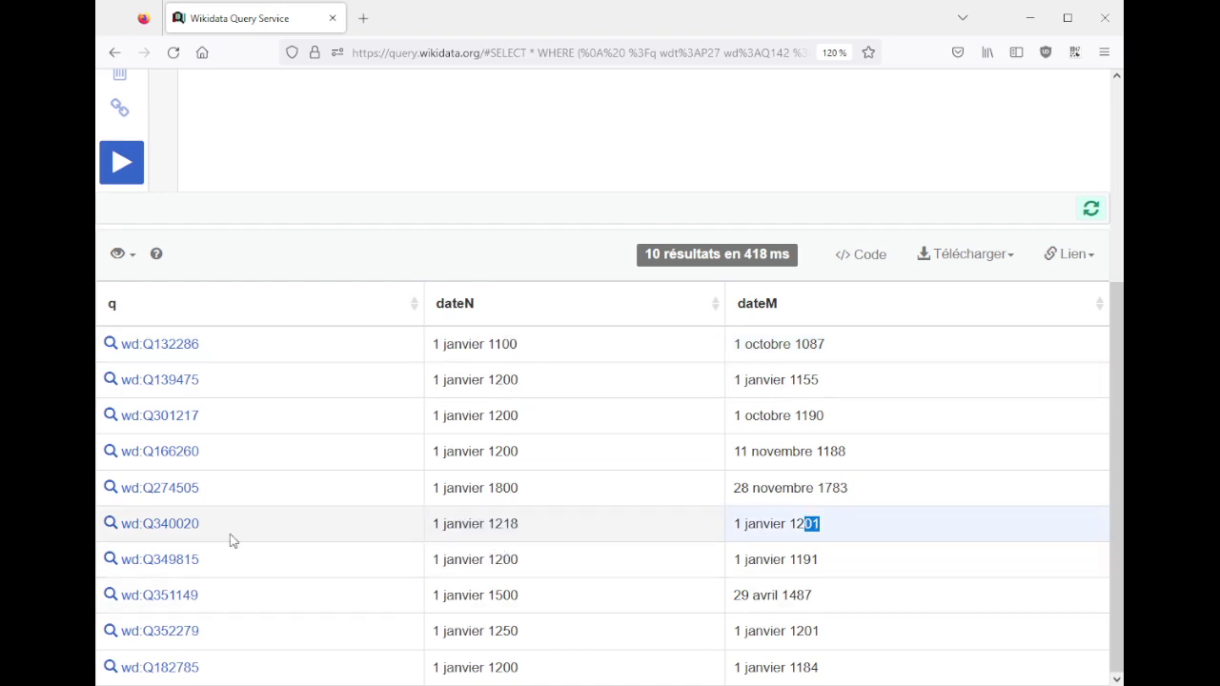
pyautogui.middleClick(189, 539)
pyautogui.click(439, 19)
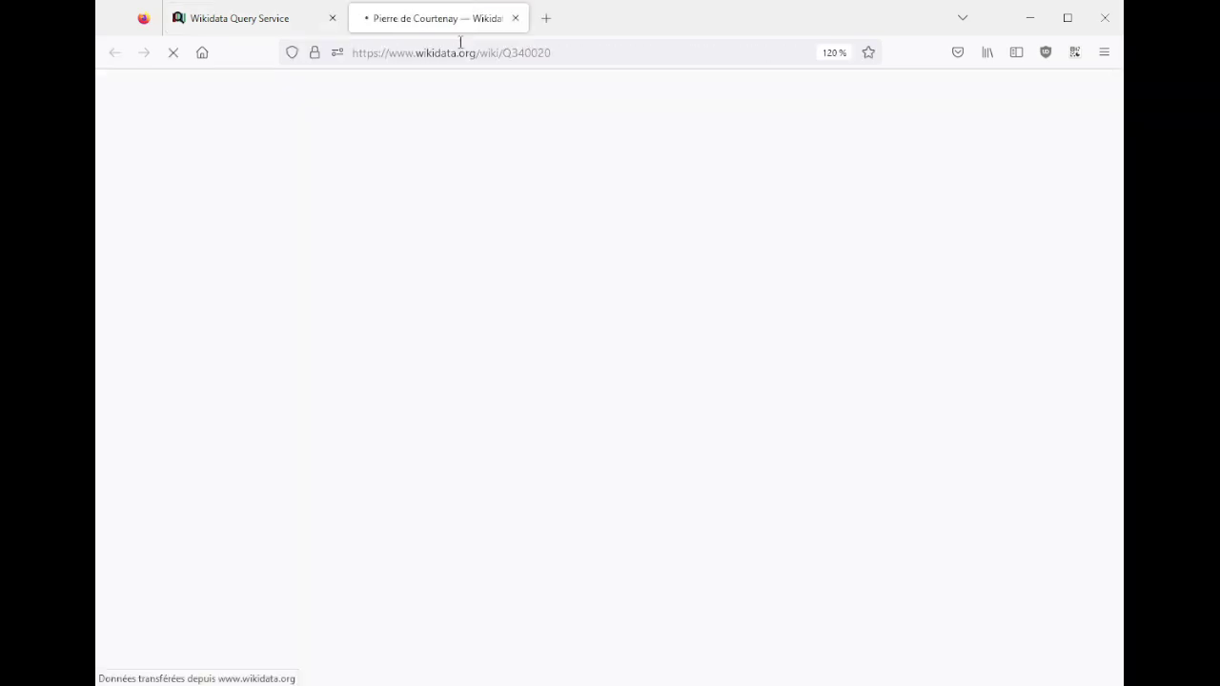
# - Check the date of birth, date of death and marriage start date on the Q340020 item
pyautogui.scroll(-5, 559, 352)
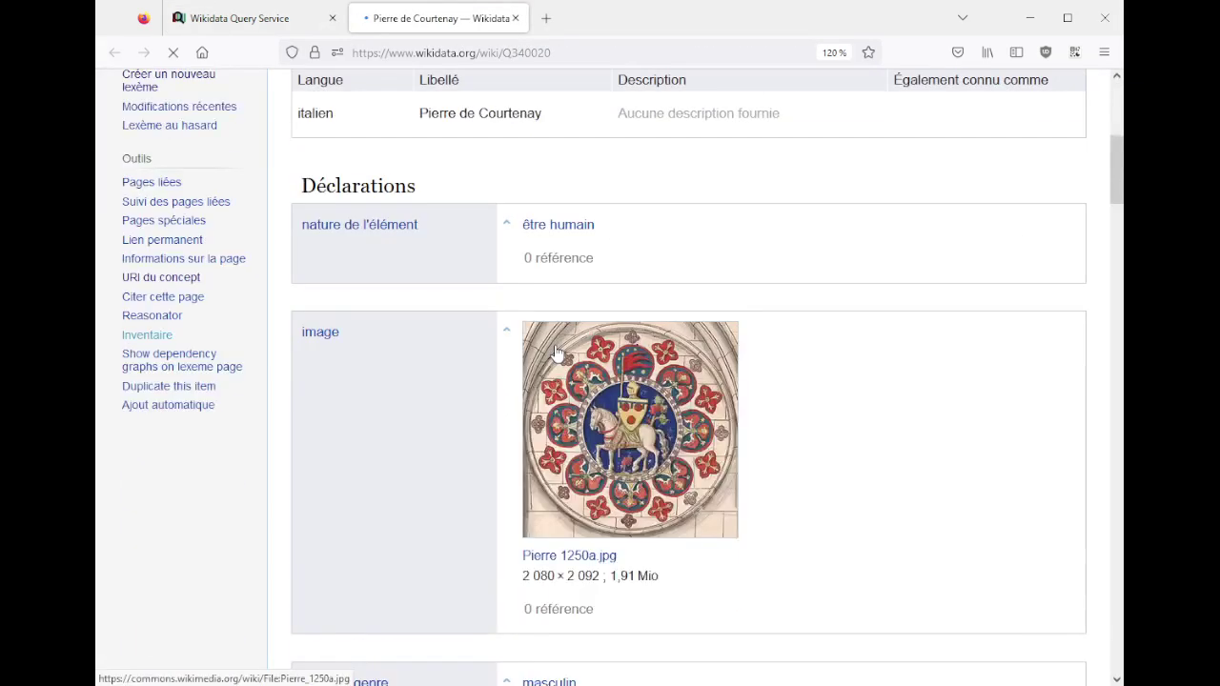
pyautogui.scroll(-8, 467, 372)
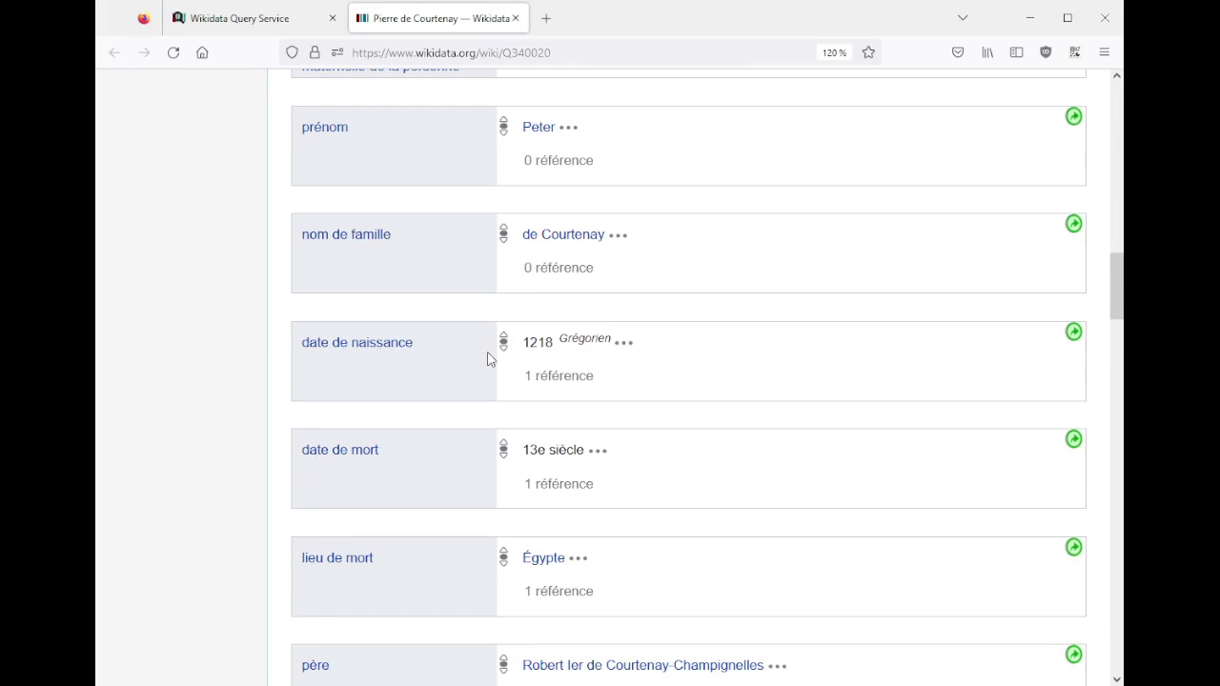
pyautogui.scroll(-5, 486, 358)
pyautogui.moveTo(530, 318); pyautogui.dragTo(580, 320)
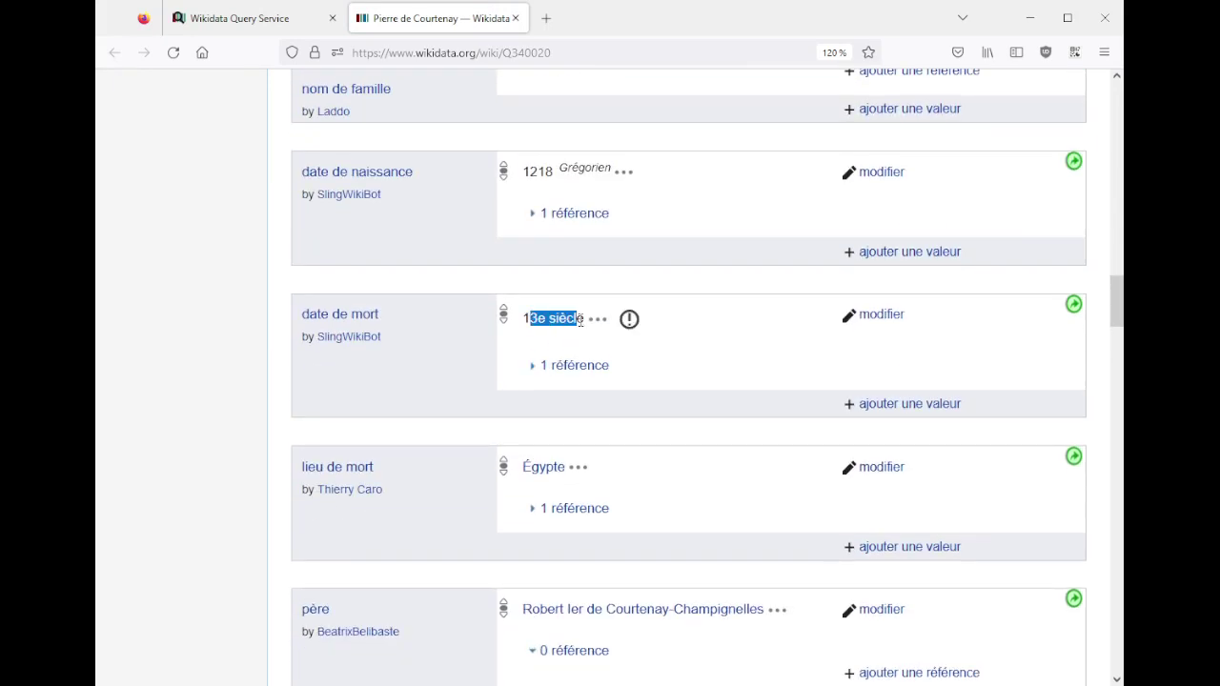
pyautogui.click(580, 320)
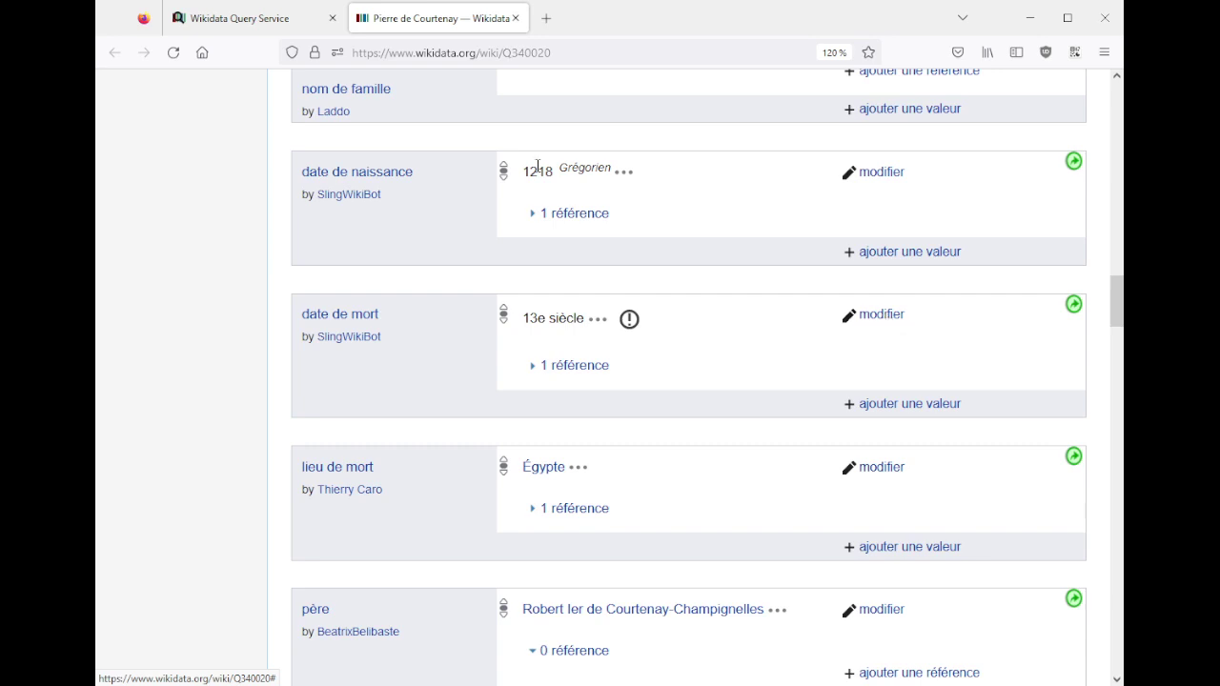
pyautogui.scroll(-5, 727, 405)
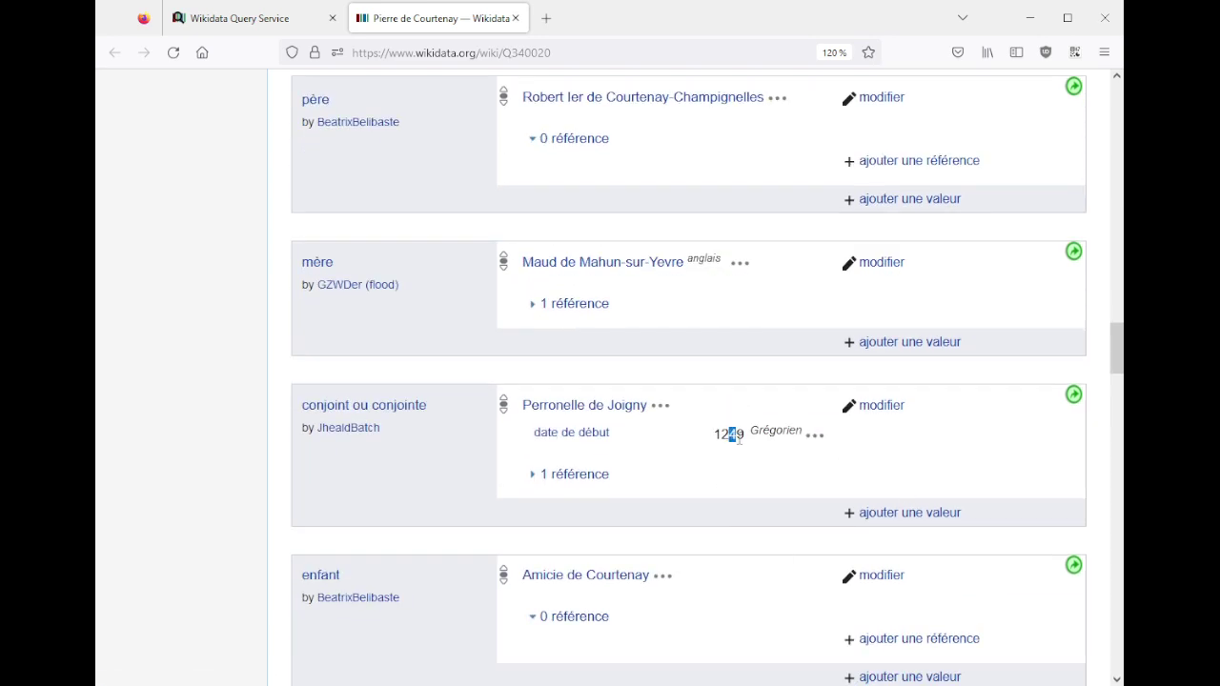
# - Set the date of death on Q340020 to 1250 with siècle precision, publish it and close the item tab
pyautogui.scroll(5, 734, 439)
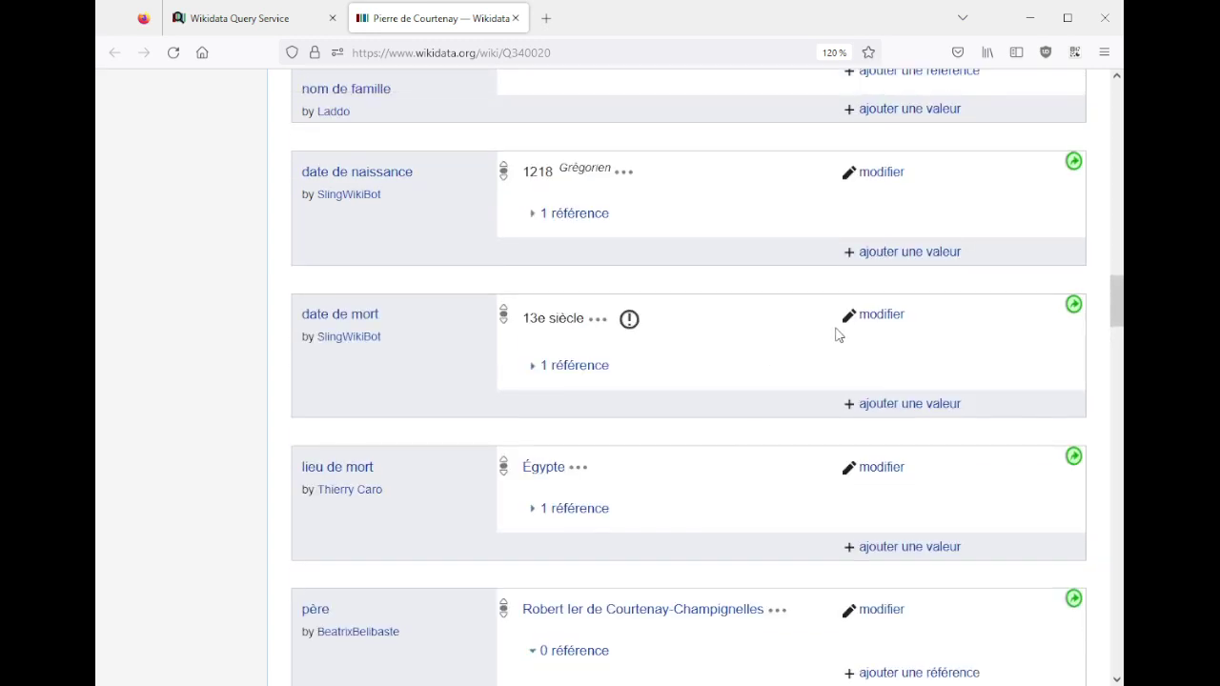
pyautogui.click(877, 314)
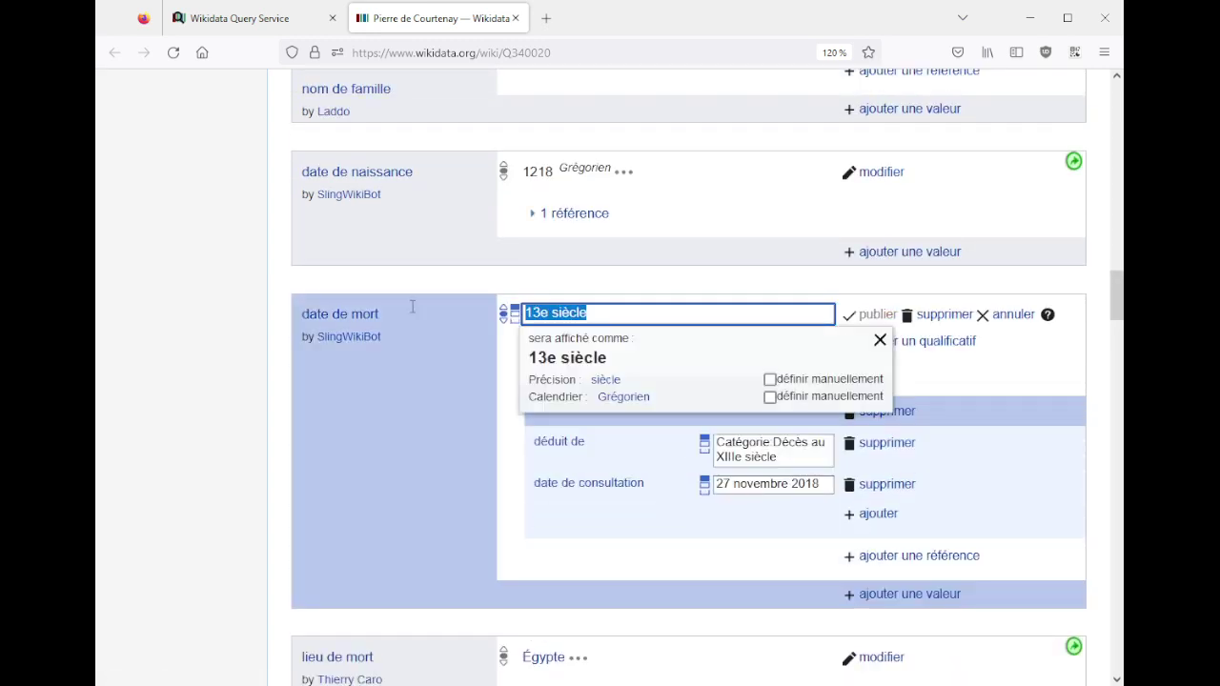
pyautogui.write('1250')
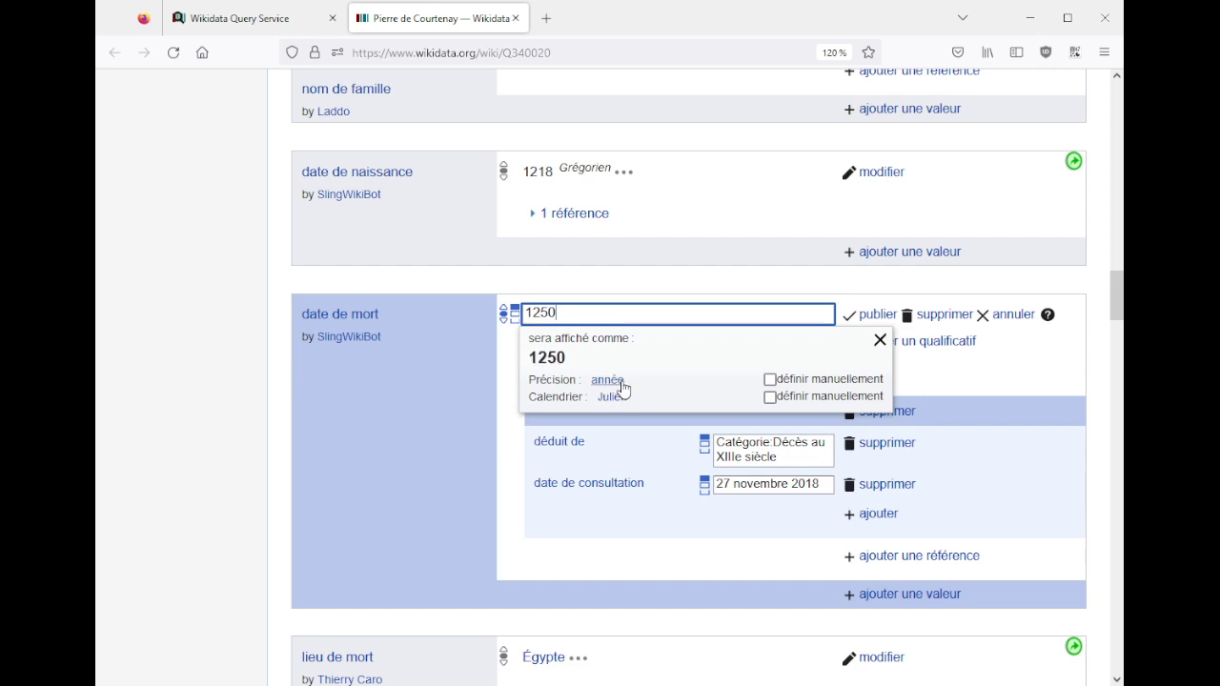
pyautogui.click(622, 387)
pyautogui.click(626, 489)
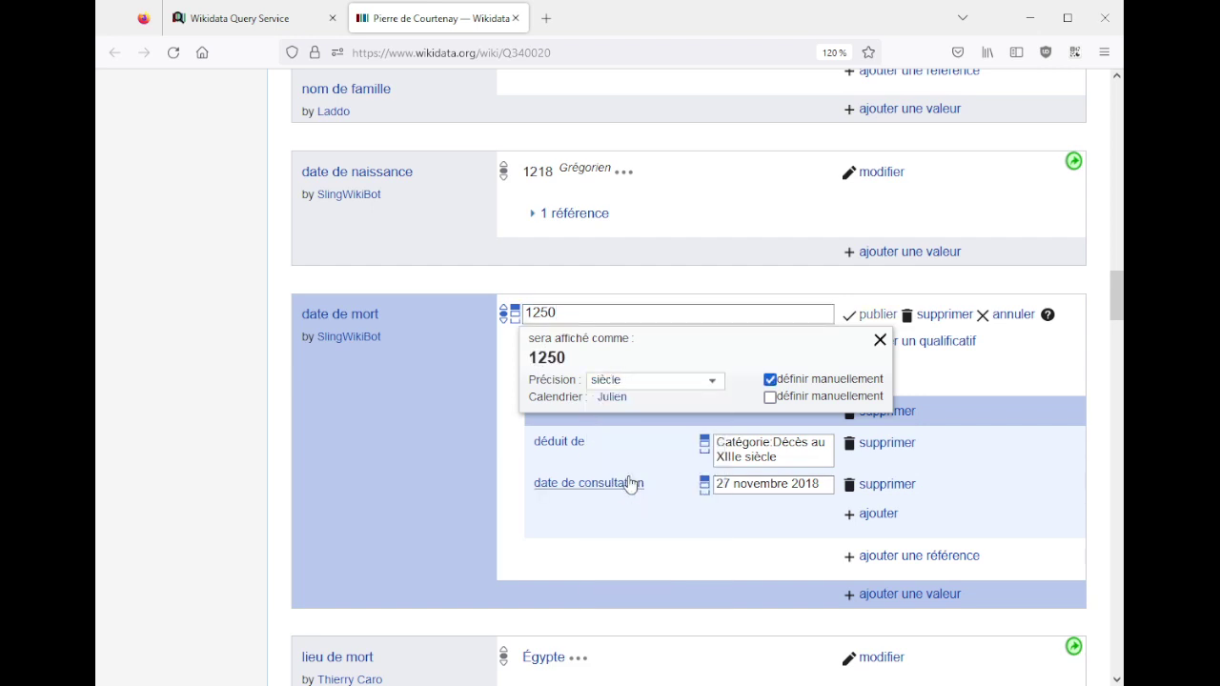
pyautogui.click(875, 315)
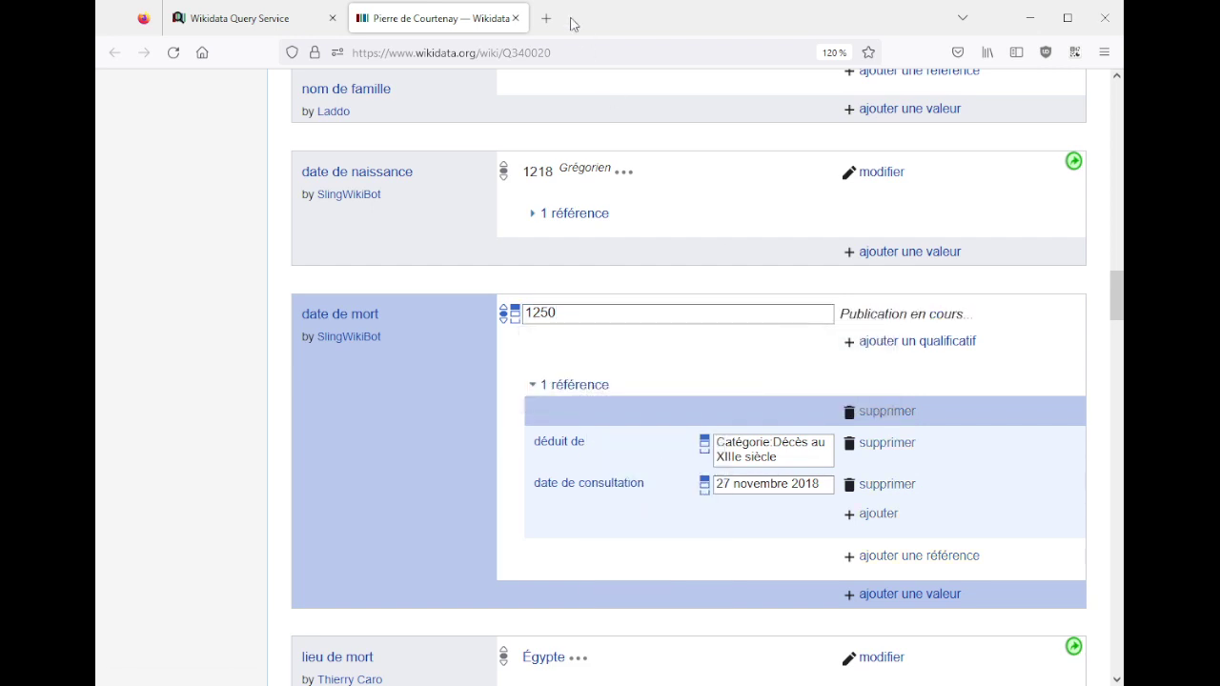
pyautogui.middleClick(457, 19)
# - Review the query's WHERE conditions and examine the dateN value of Q132286 in the results
pyautogui.scroll(3, 434, 325)
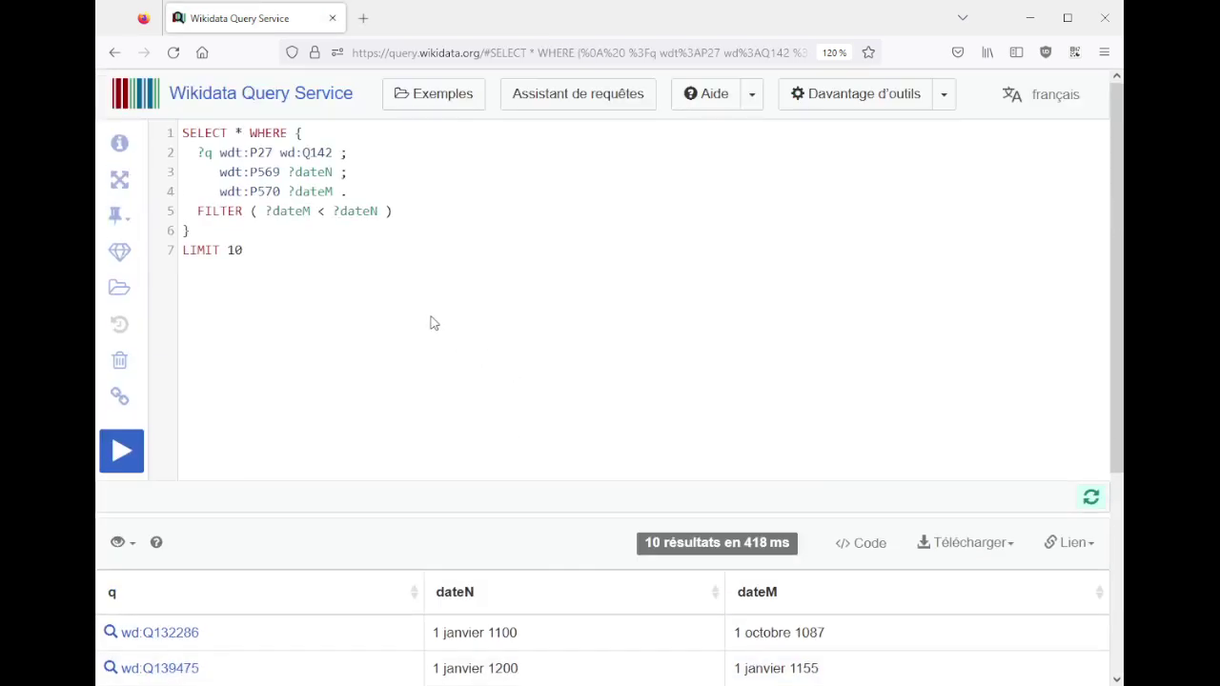
pyautogui.moveTo(268, 139); pyautogui.dragTo(278, 222)
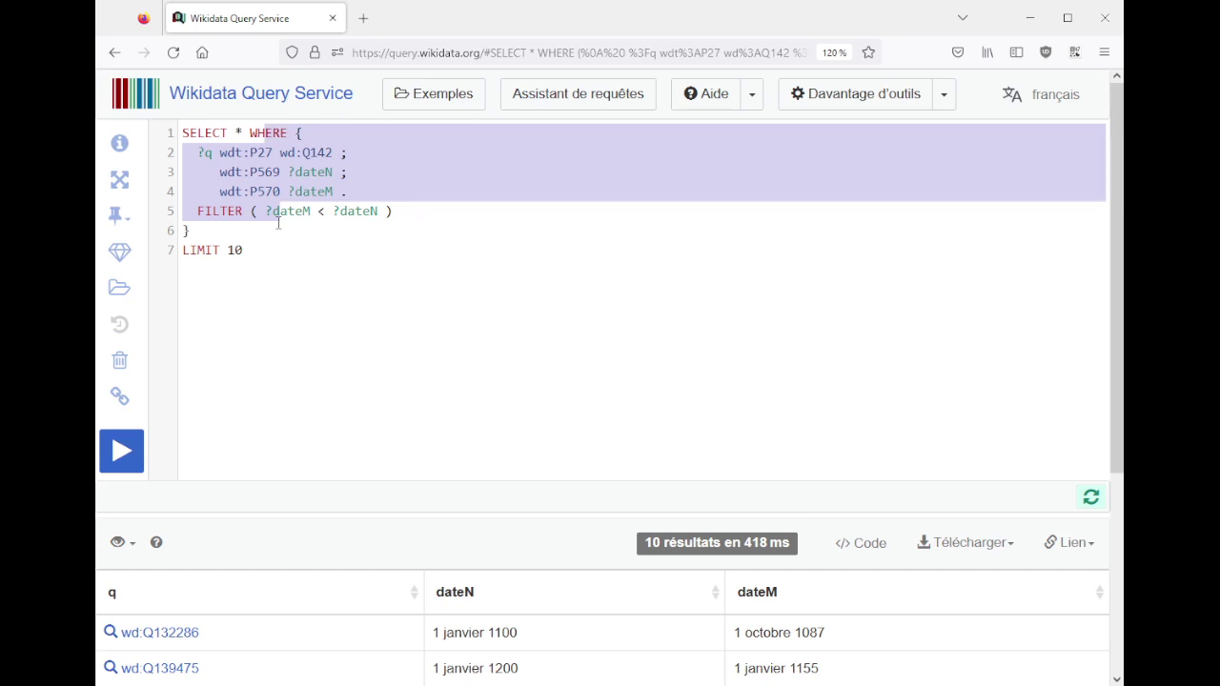
pyautogui.click(323, 246)
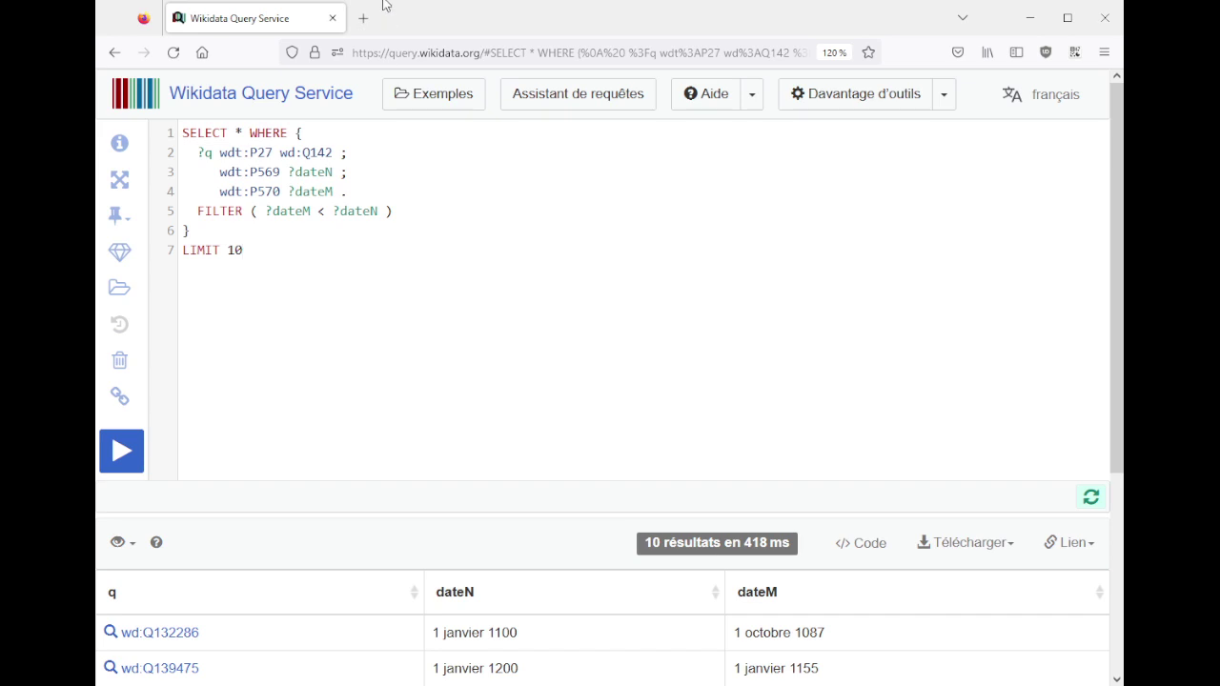
pyautogui.scroll(-1, 448, 409)
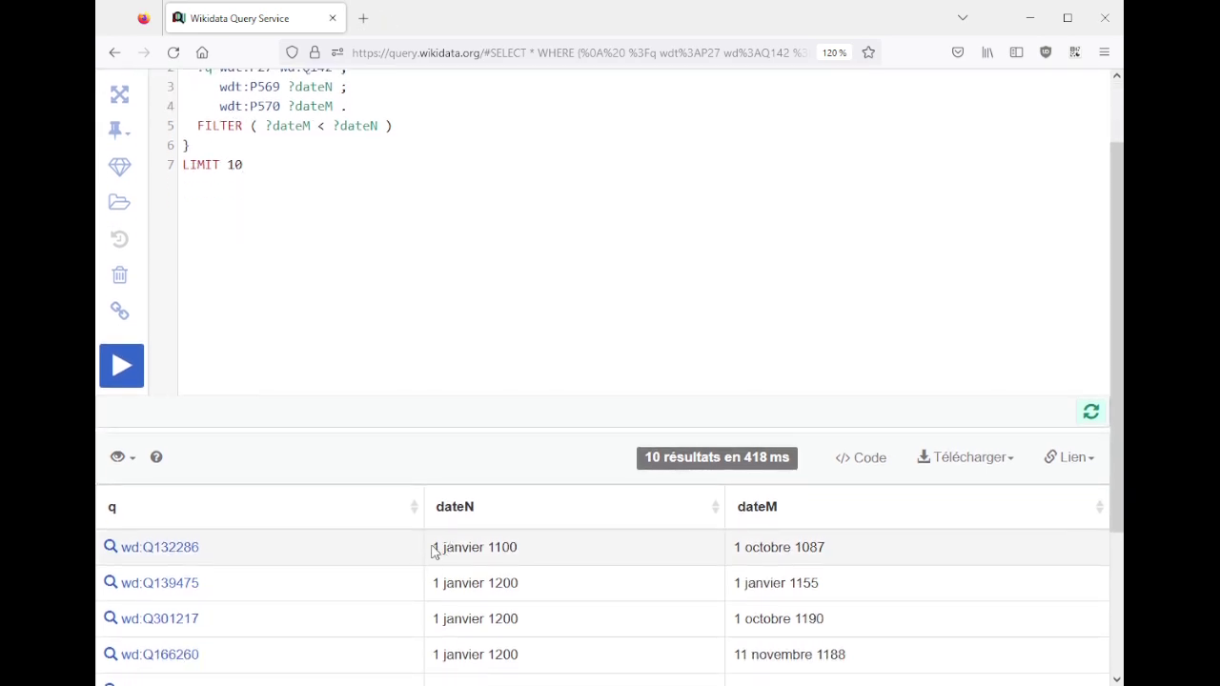
pyautogui.moveTo(433, 551); pyautogui.dragTo(531, 547)
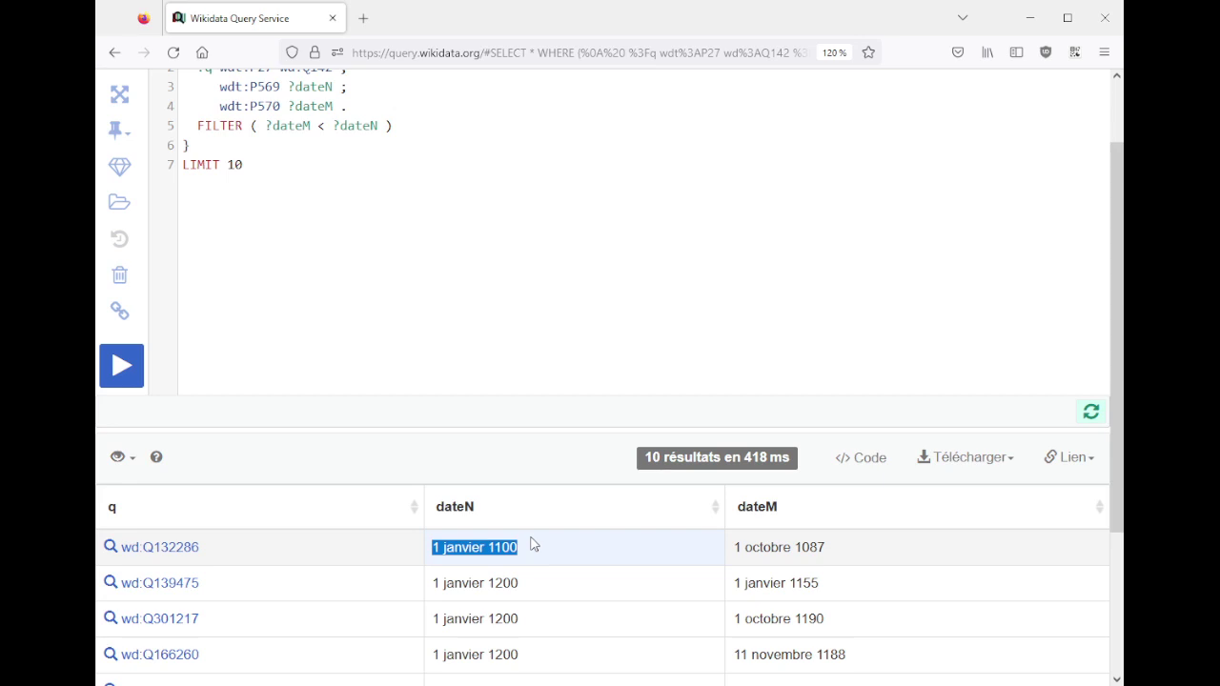
pyautogui.click(496, 262)
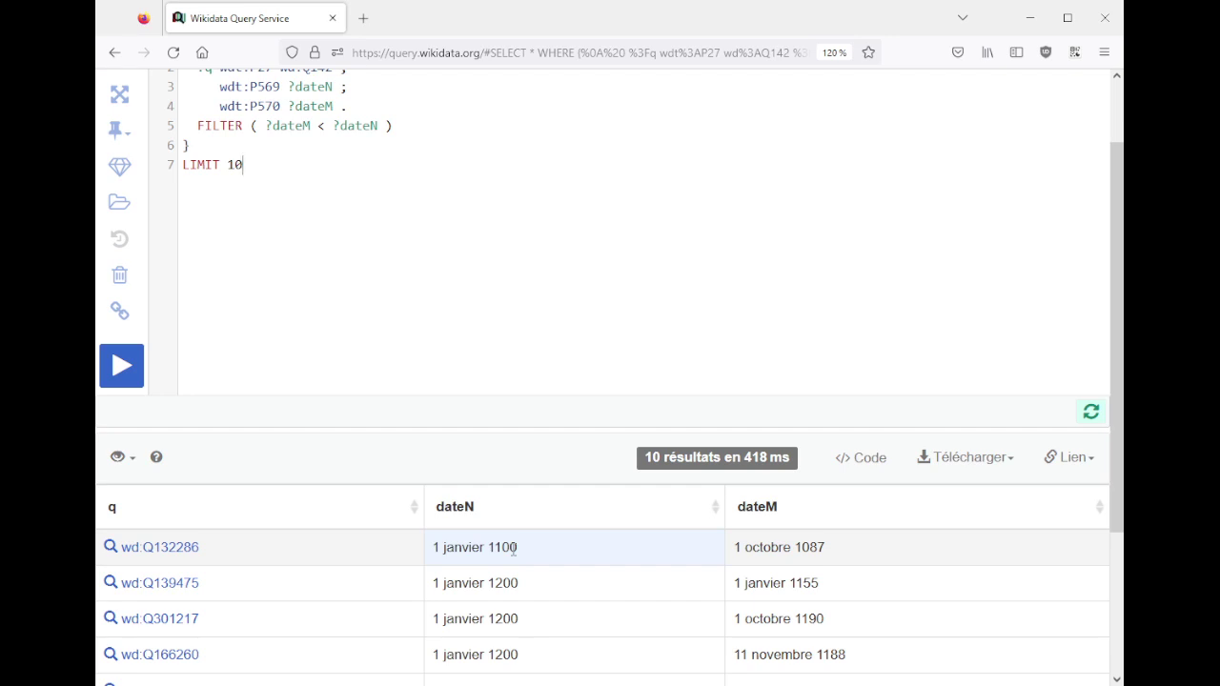
pyautogui.scroll(2, 505, 515)
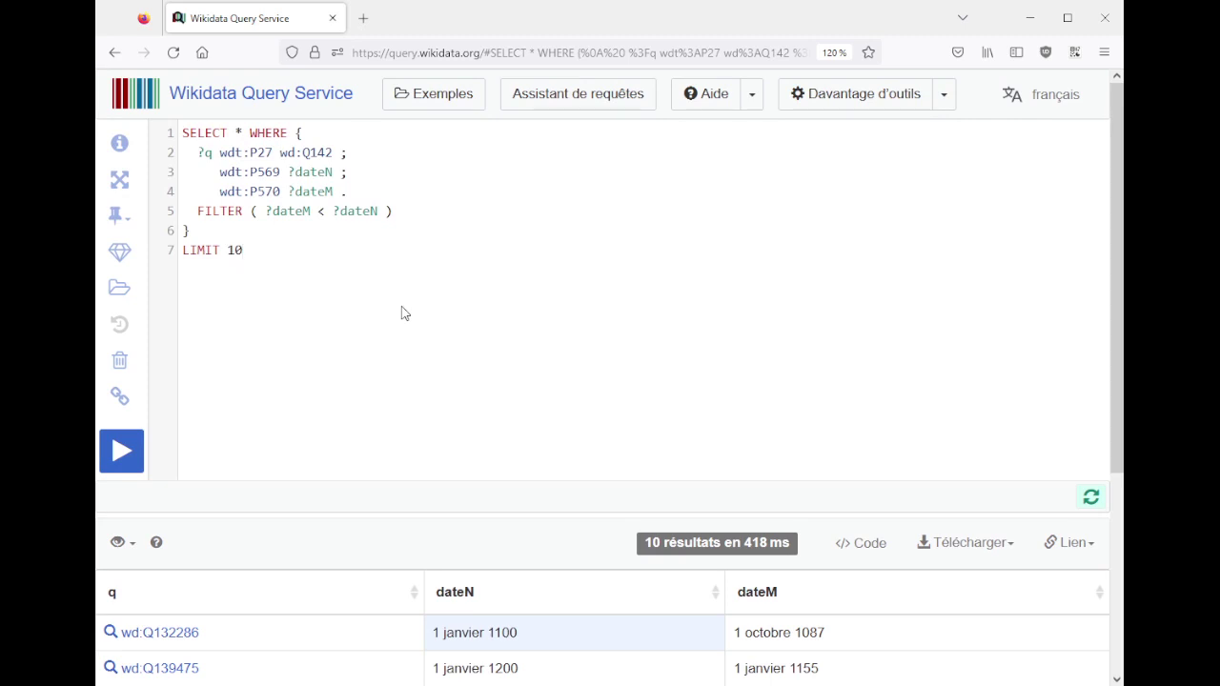
# - Remove the LIMIT 10 line from the query and run it again
pyautogui.click(117, 400)
pyautogui.click(305, 288)
pyautogui.hotkey('shift', 'Up')
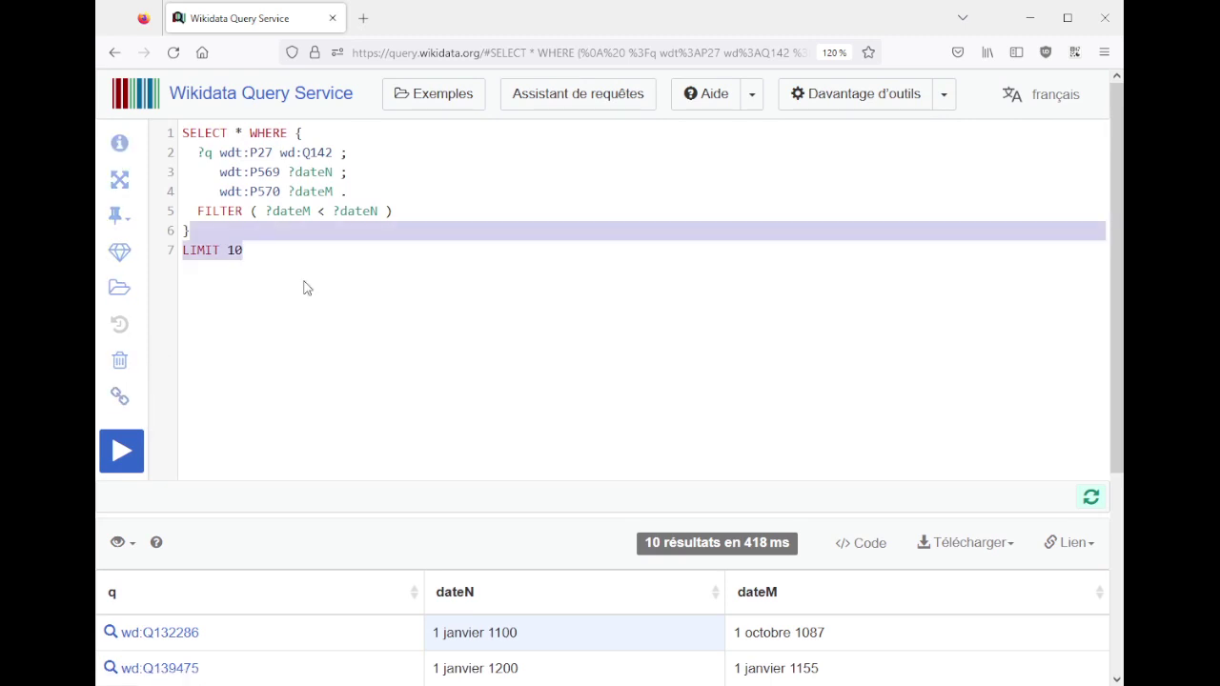
pyautogui.press('BackSpace')
pyautogui.hotkey('ctrl', 'Return')
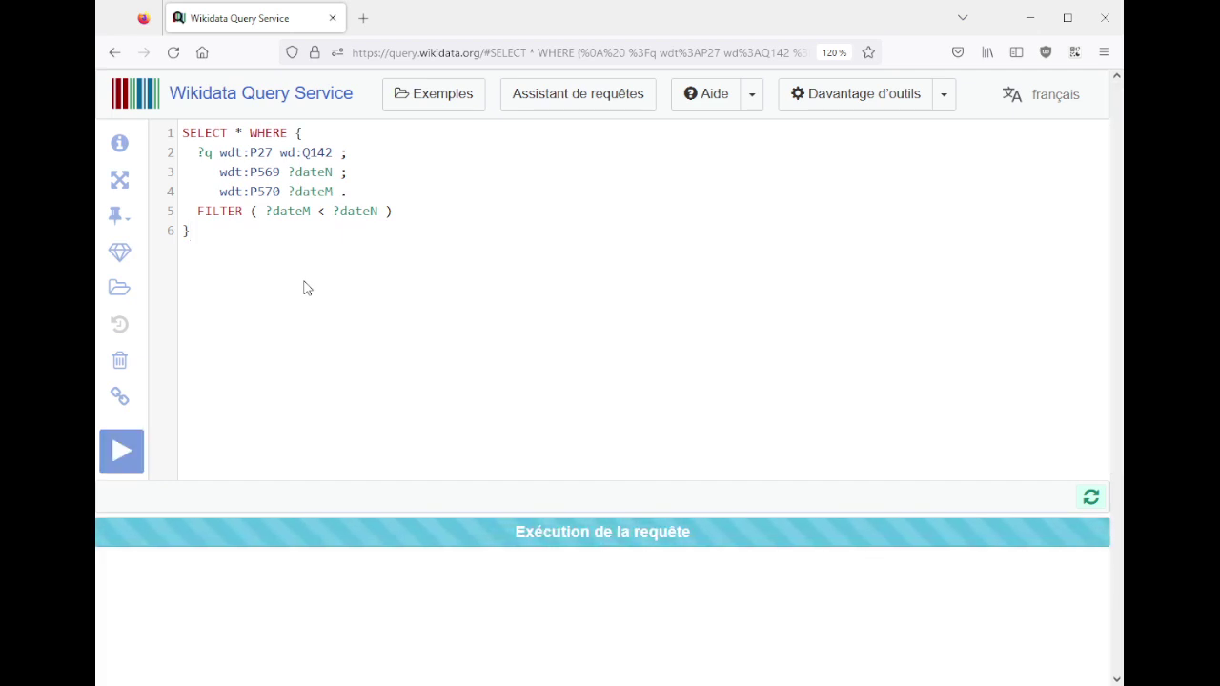
# - Add the comment "#title: Personnes avec une date de mort située avant la date de naissance" as the query's first line
pyautogui.hotkey('ctrl', 'Home')
pyautogui.press('Return')
pyautogui.press('Up')
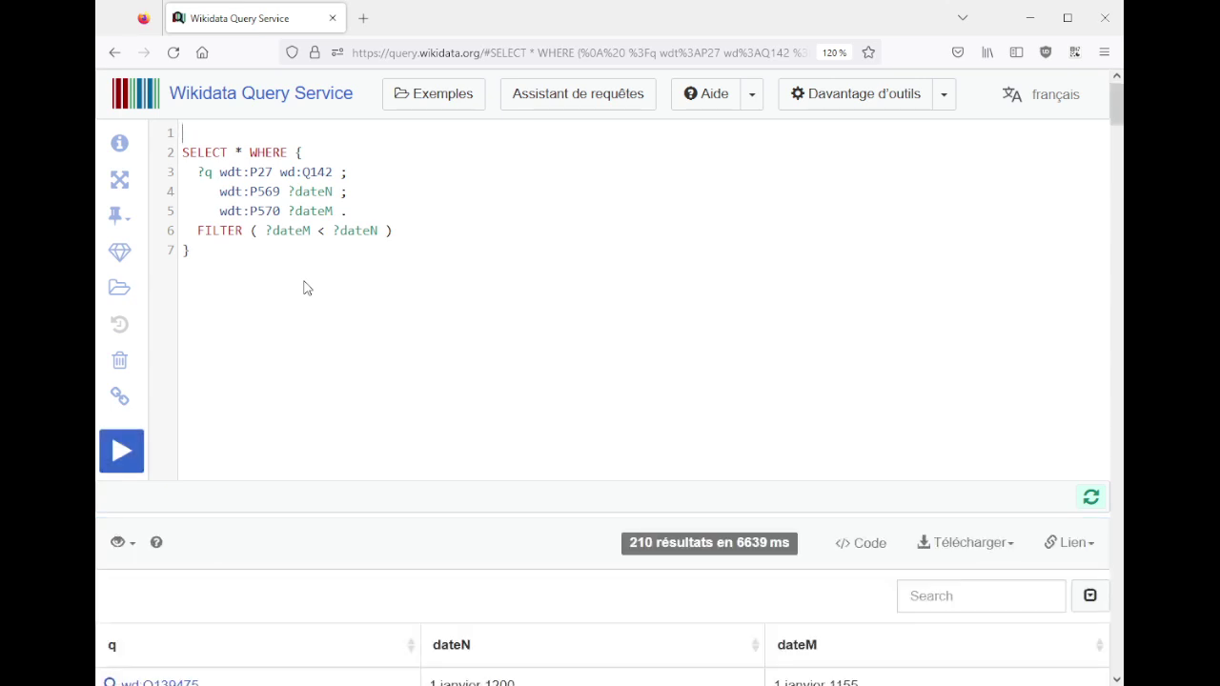
pyautogui.write('#title: Per')
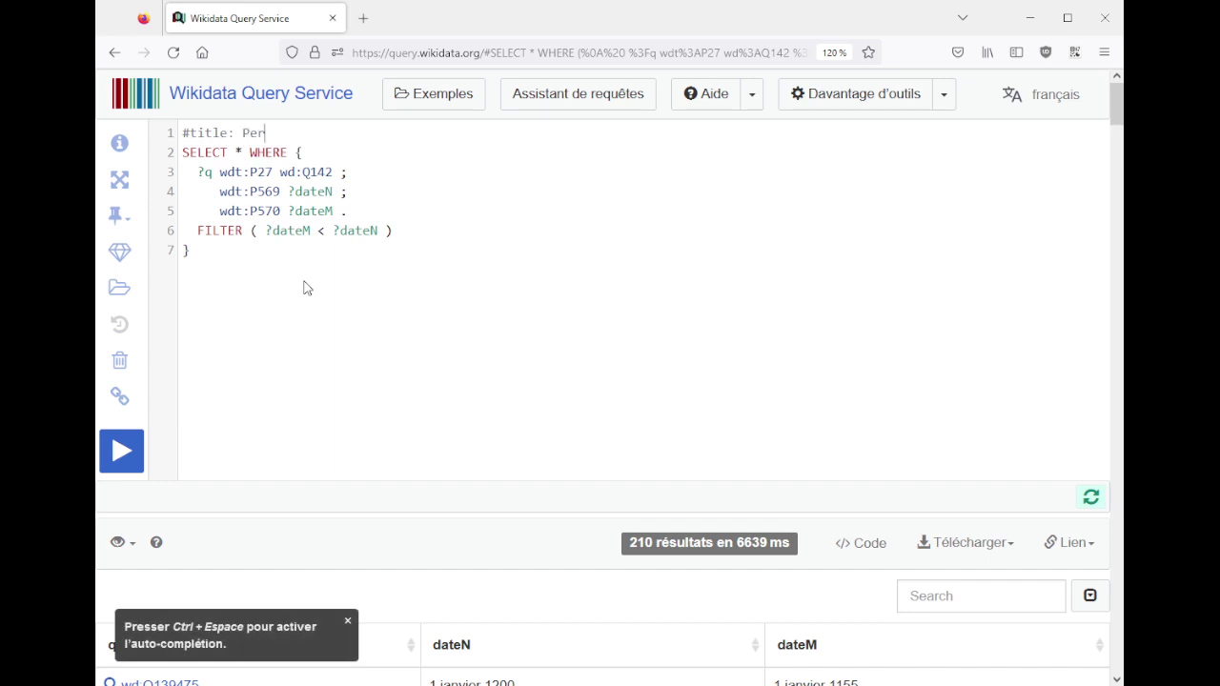
pyautogui.write('sonnes avec une date de mo')
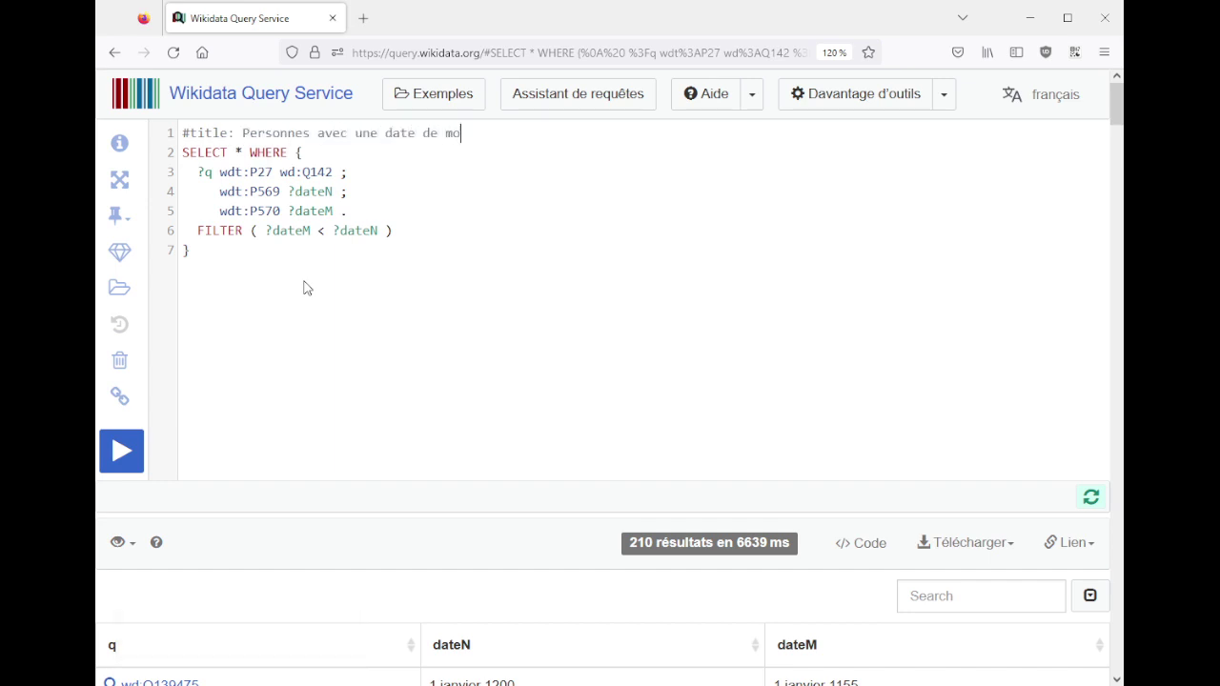
pyautogui.write('rt située avant la date de naissance')
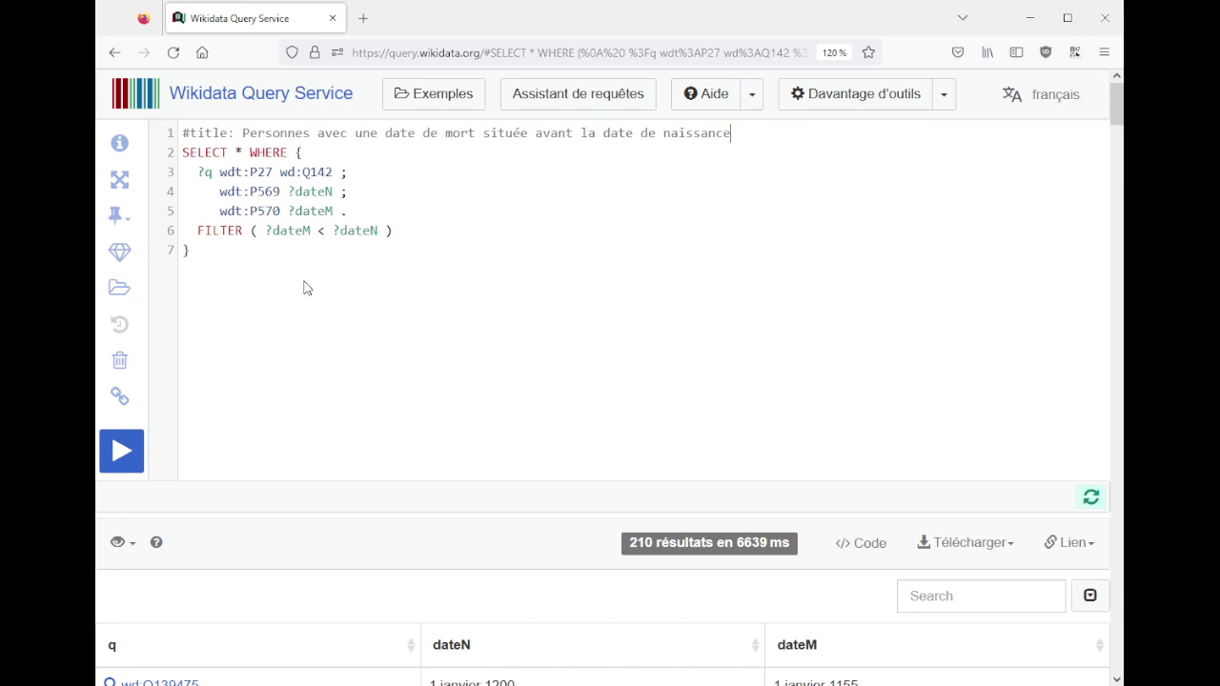
# - Sort the query results by dateN in descending order
pyautogui.scroll(-5, 395, 286)
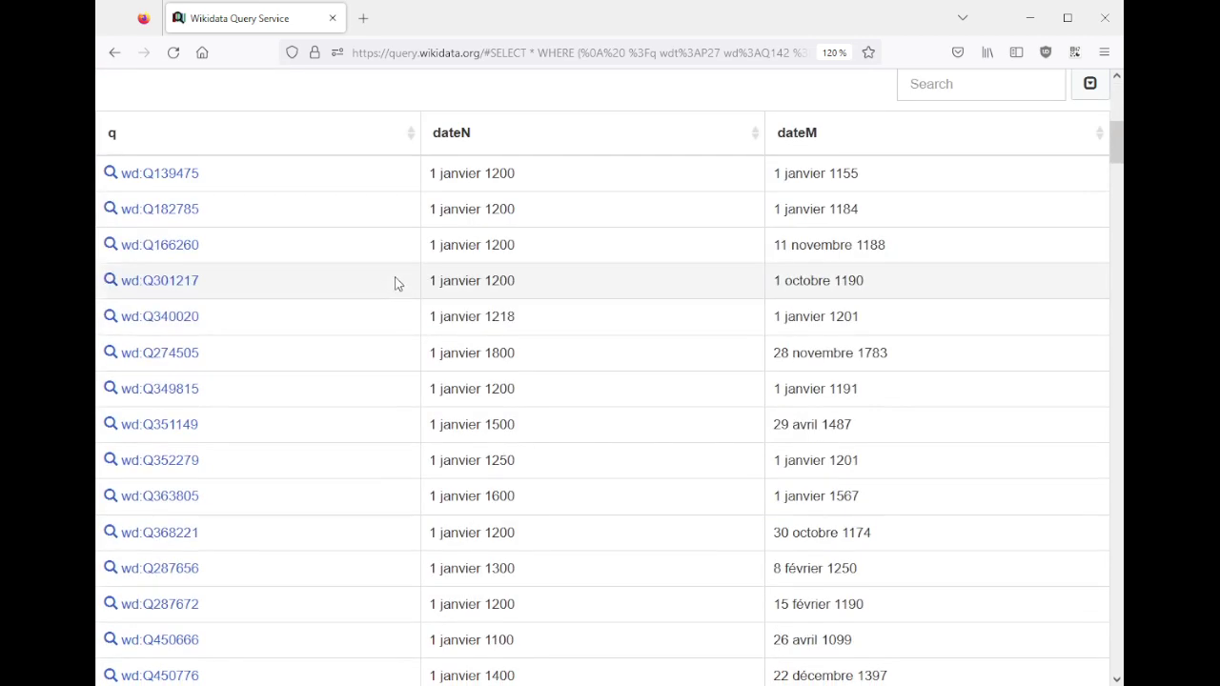
pyautogui.click(548, 143)
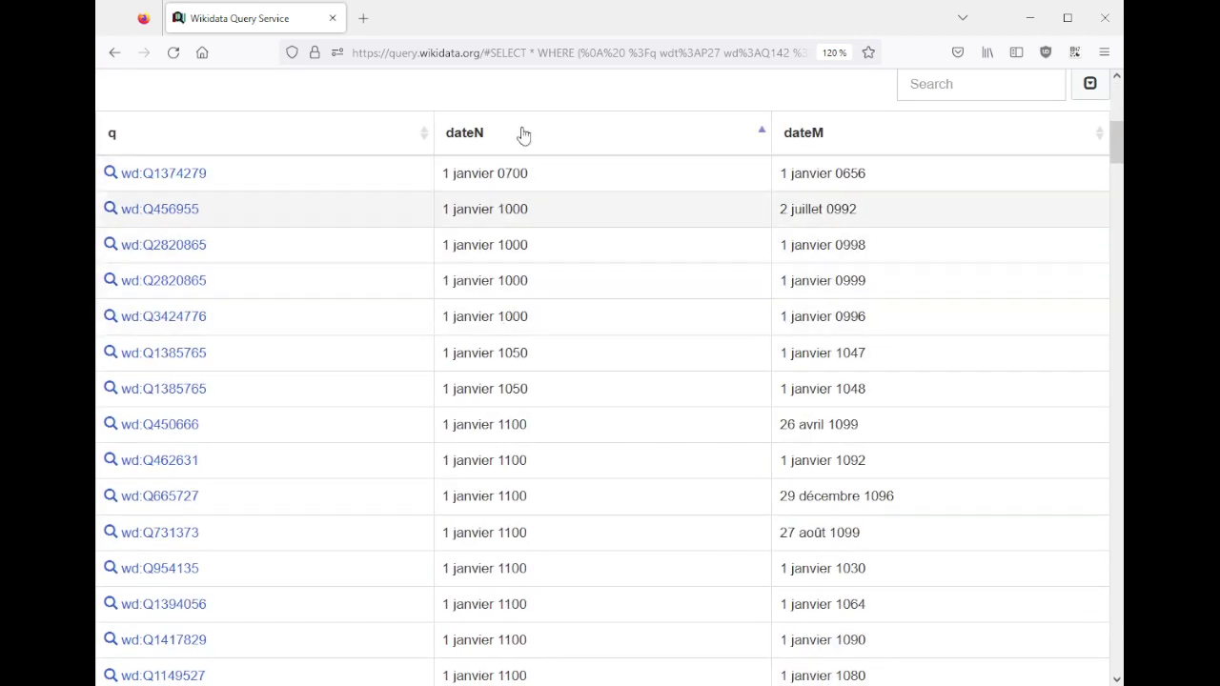
pyautogui.click(528, 133)
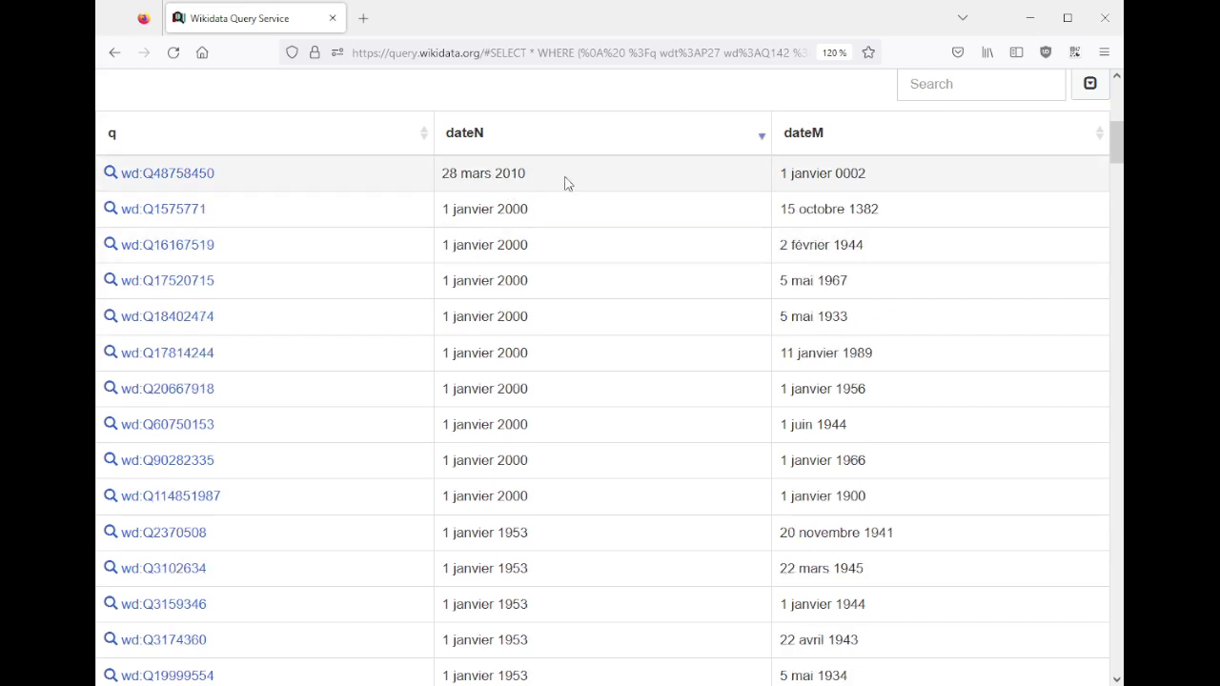
# - Compare the birth and death dates of Q48758450 in the results and open its item in a new tab
pyautogui.moveTo(445, 181); pyautogui.dragTo(534, 186)
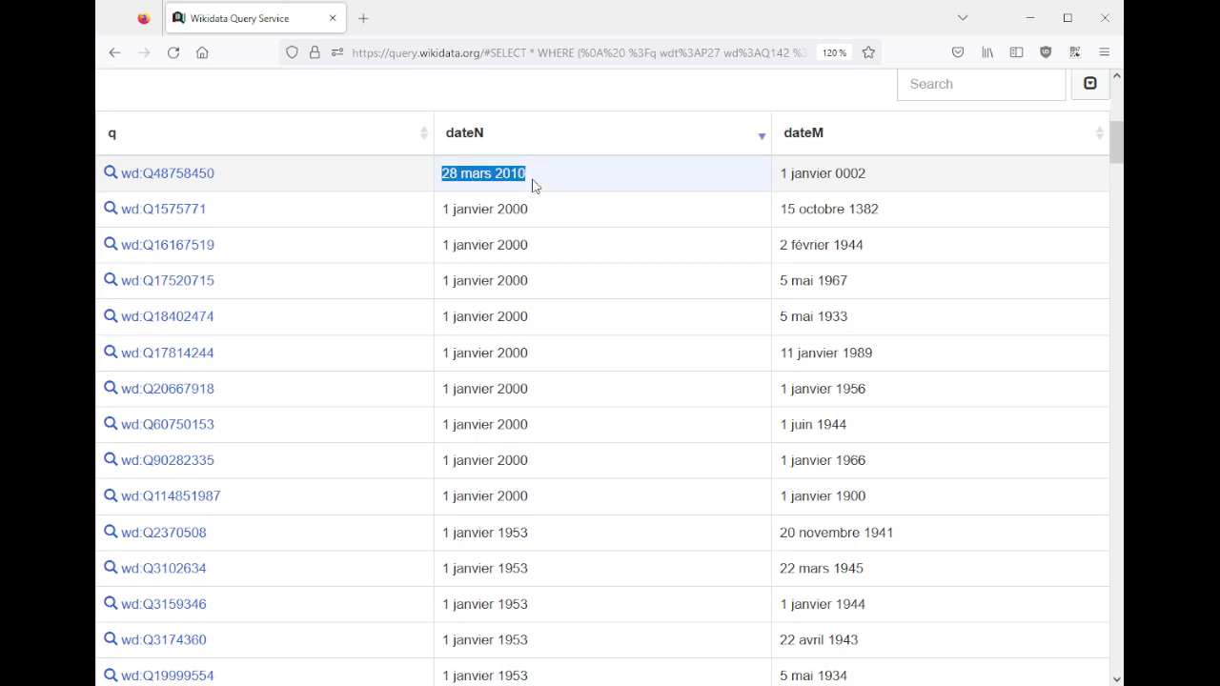
pyautogui.moveTo(781, 176); pyautogui.dragTo(886, 183)
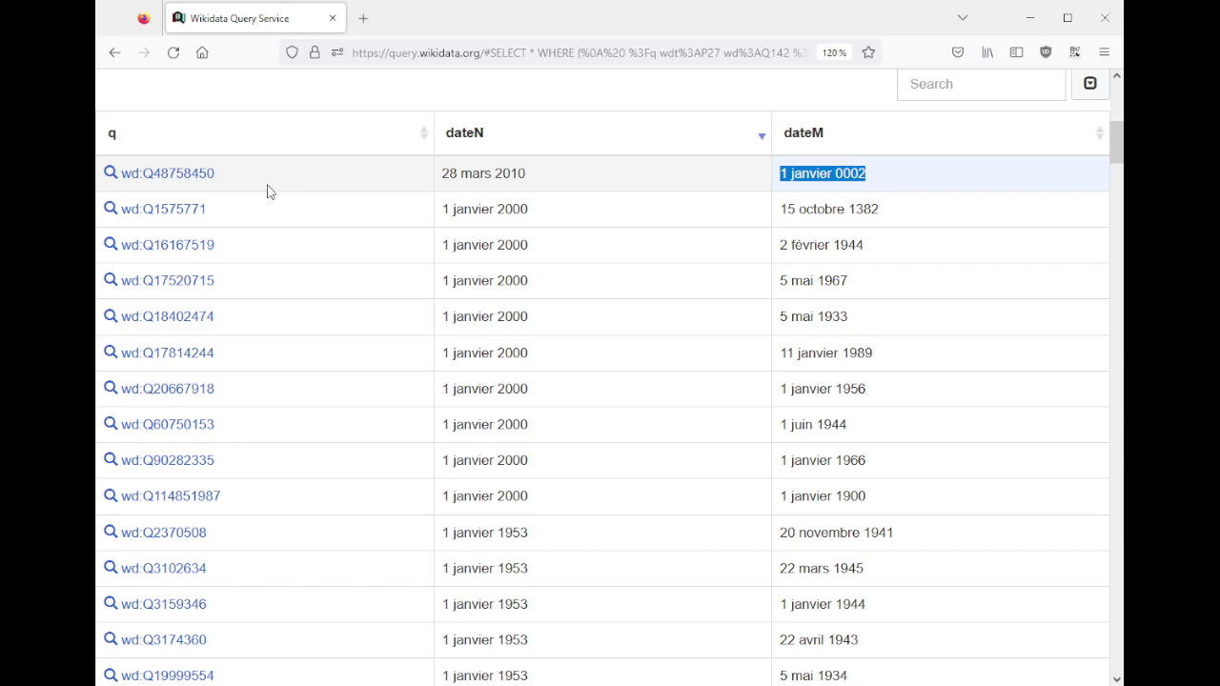
pyautogui.middleClick(193, 181)
pyautogui.click(456, 27)
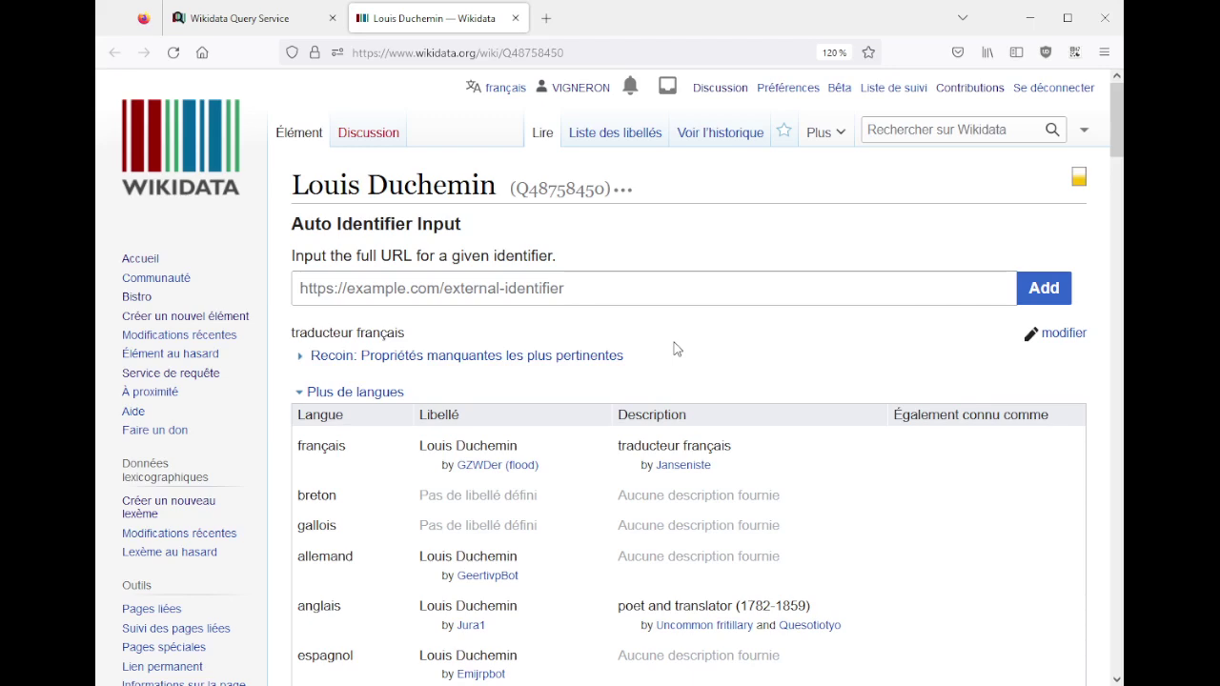
# - Check the date of birth and date of death statements on Q48758450 and find its Wikipédia links
pyautogui.scroll(-5, 674, 348)
pyautogui.scroll(-7, 674, 349)
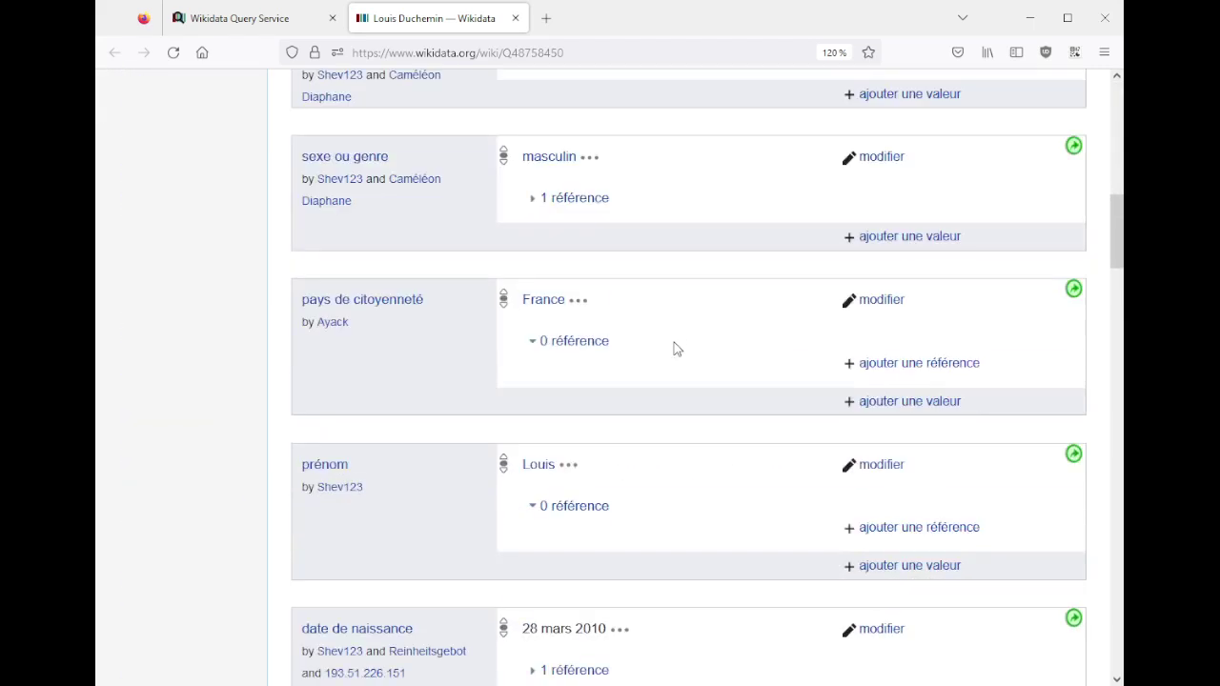
pyautogui.scroll(-7, 673, 349)
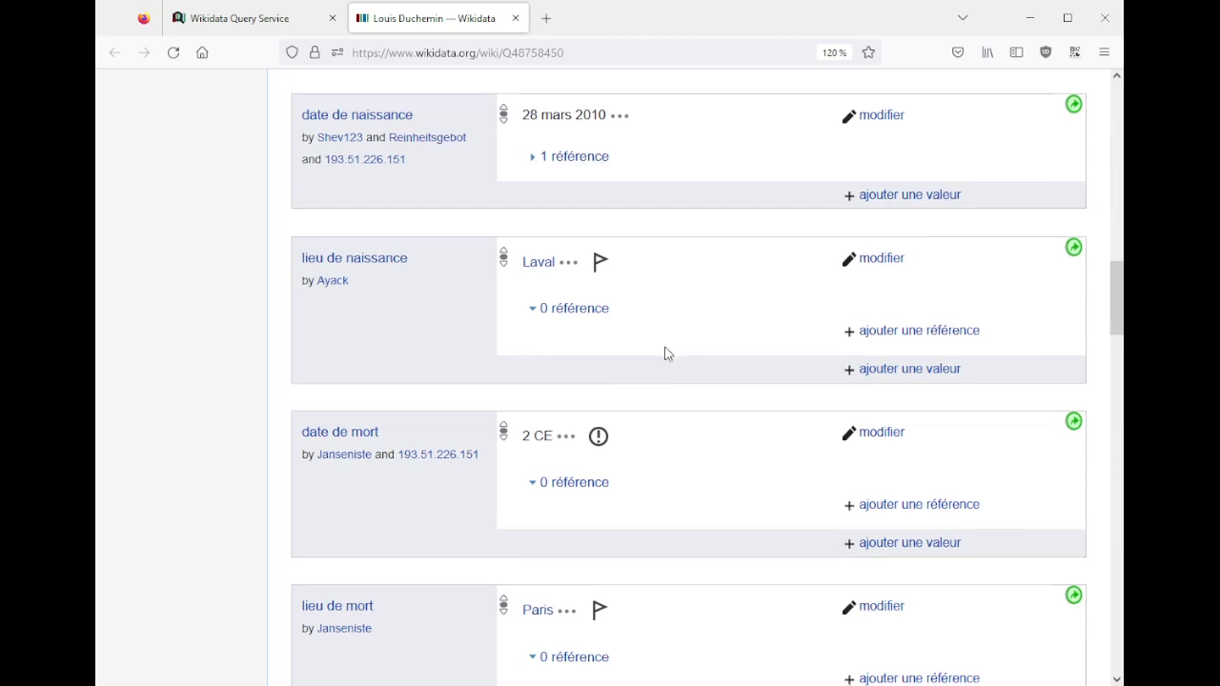
pyautogui.scroll(-15, 667, 352)
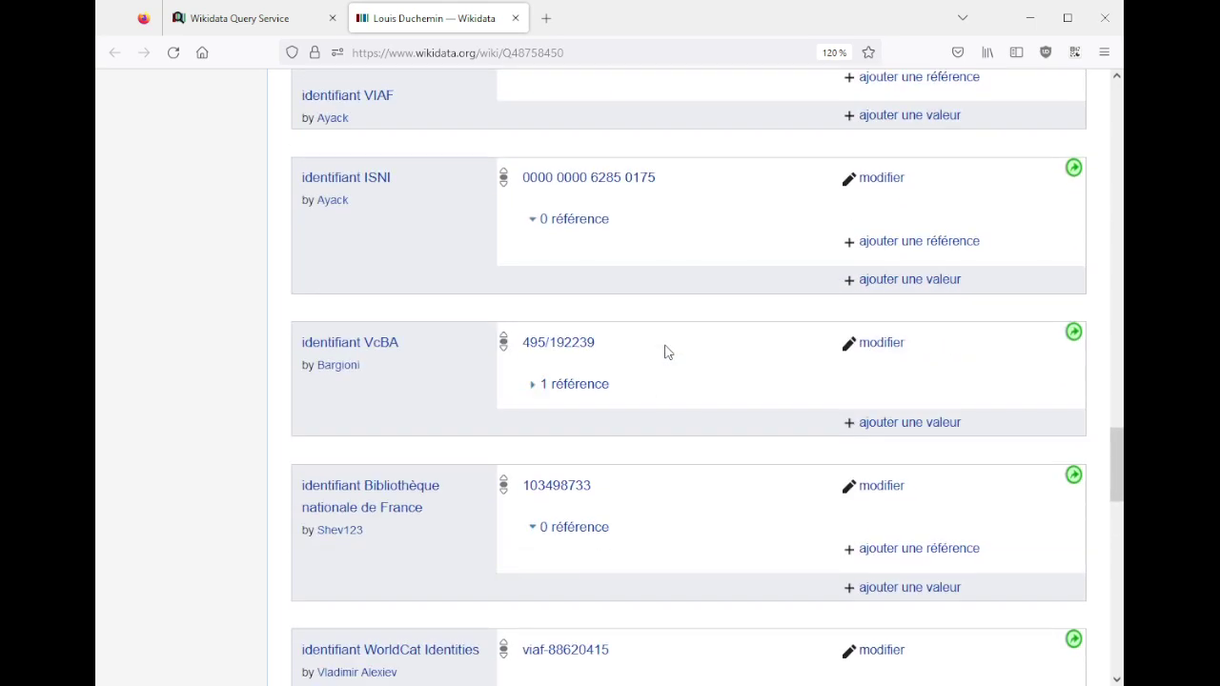
pyautogui.scroll(-14, 667, 353)
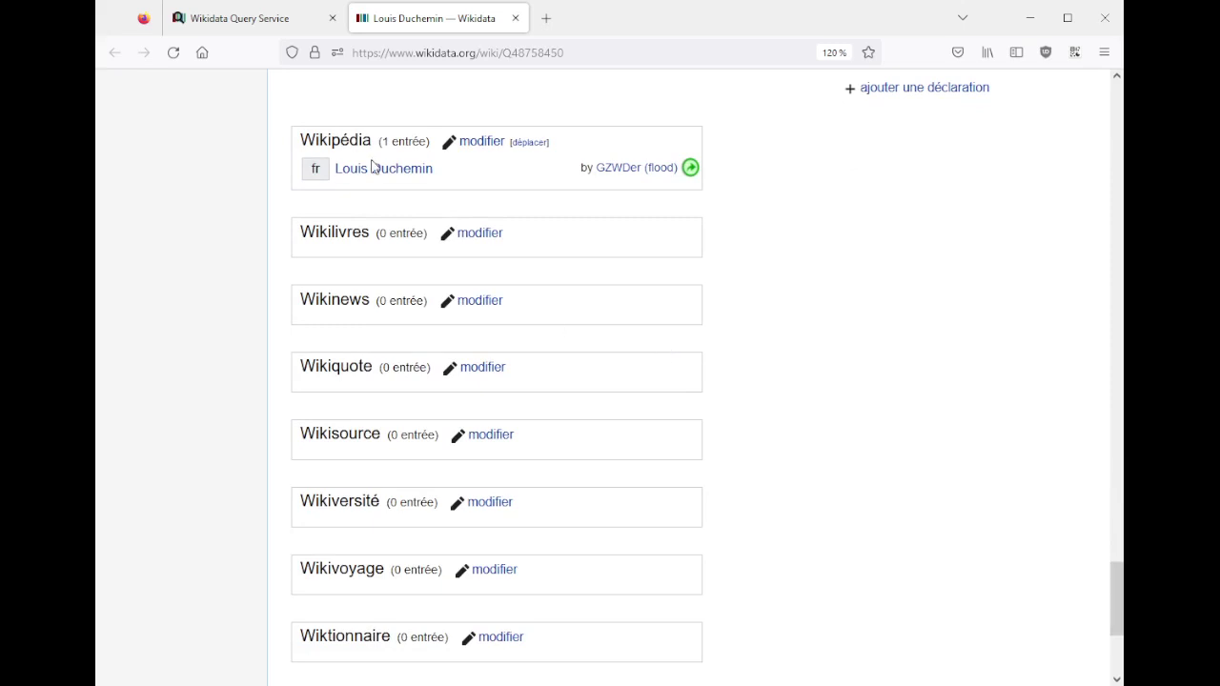
# - Open the French Wikipedia article linked to Q48758450 in a new tab and read its birth and death dates
pyautogui.middleClick(372, 168)
pyautogui.scroll(15, 561, 272)
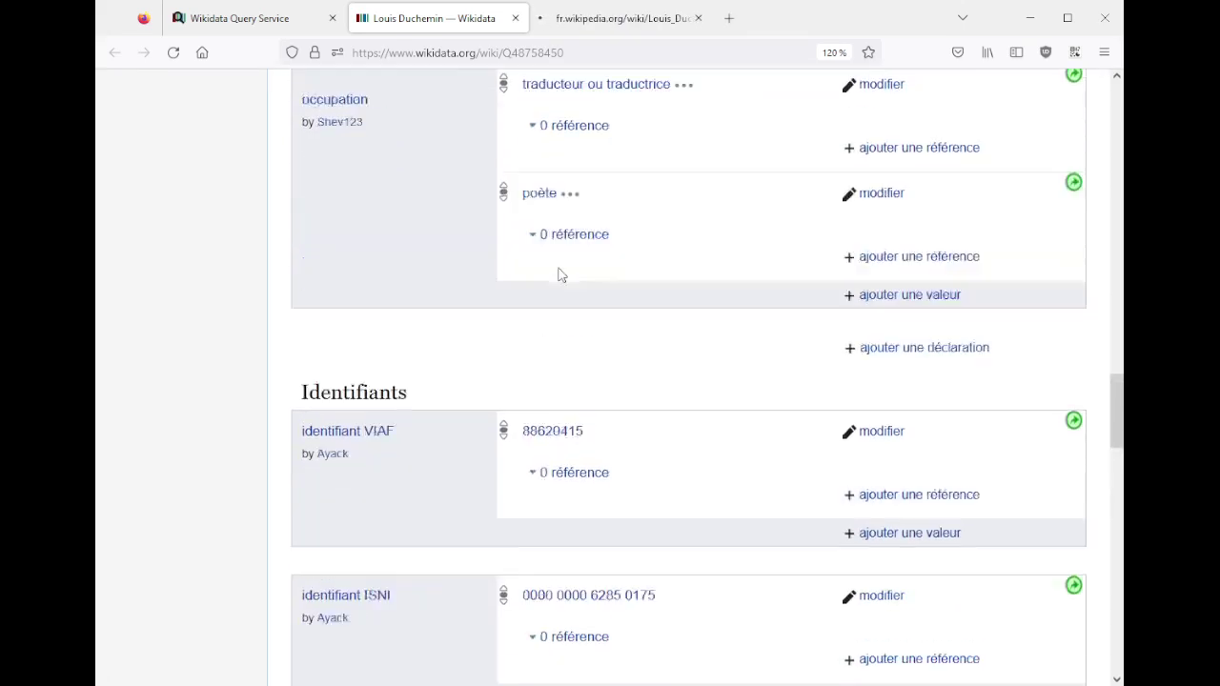
pyautogui.click(627, 21)
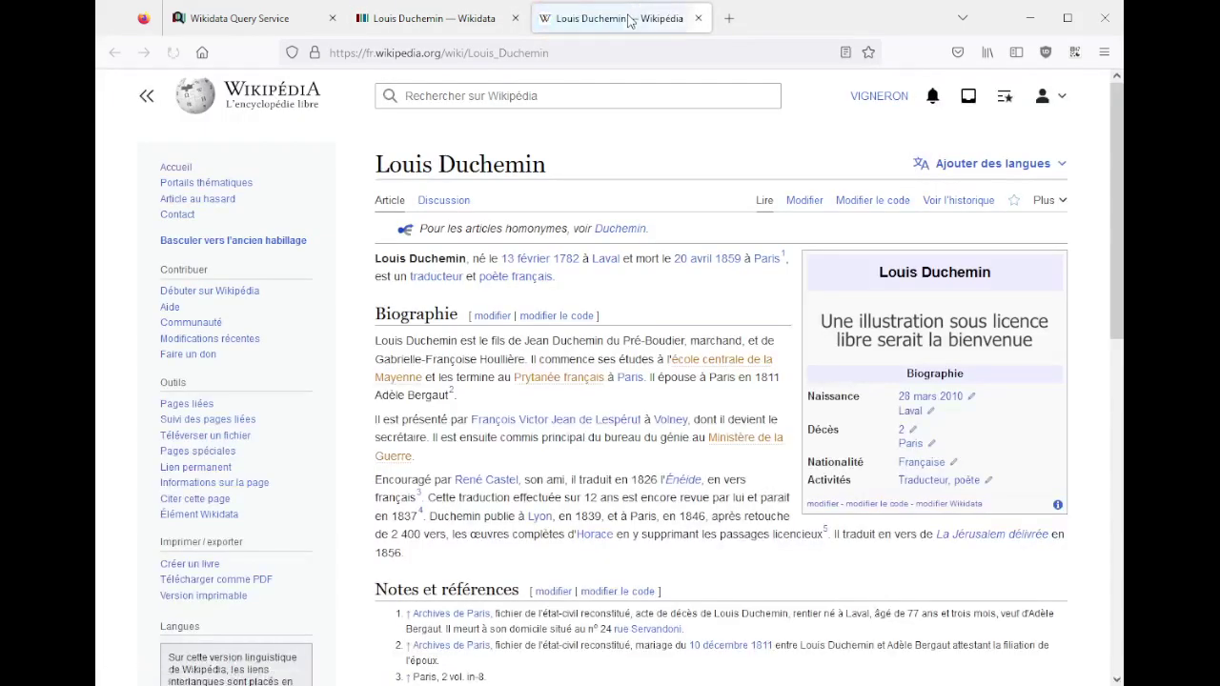
pyautogui.moveTo(566, 259)
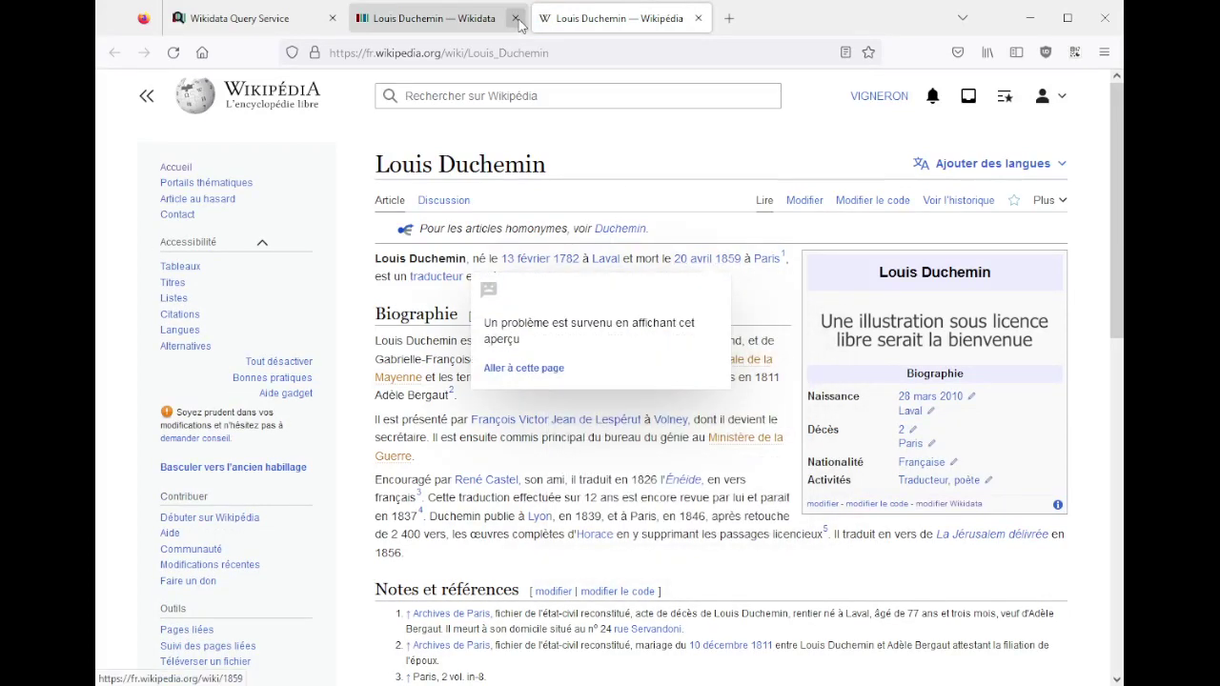
# - Check which contributors edited the date statements on the Q48758450 item and open the item's revision history
pyautogui.click(484, 20)
pyautogui.scroll(5, 578, 264)
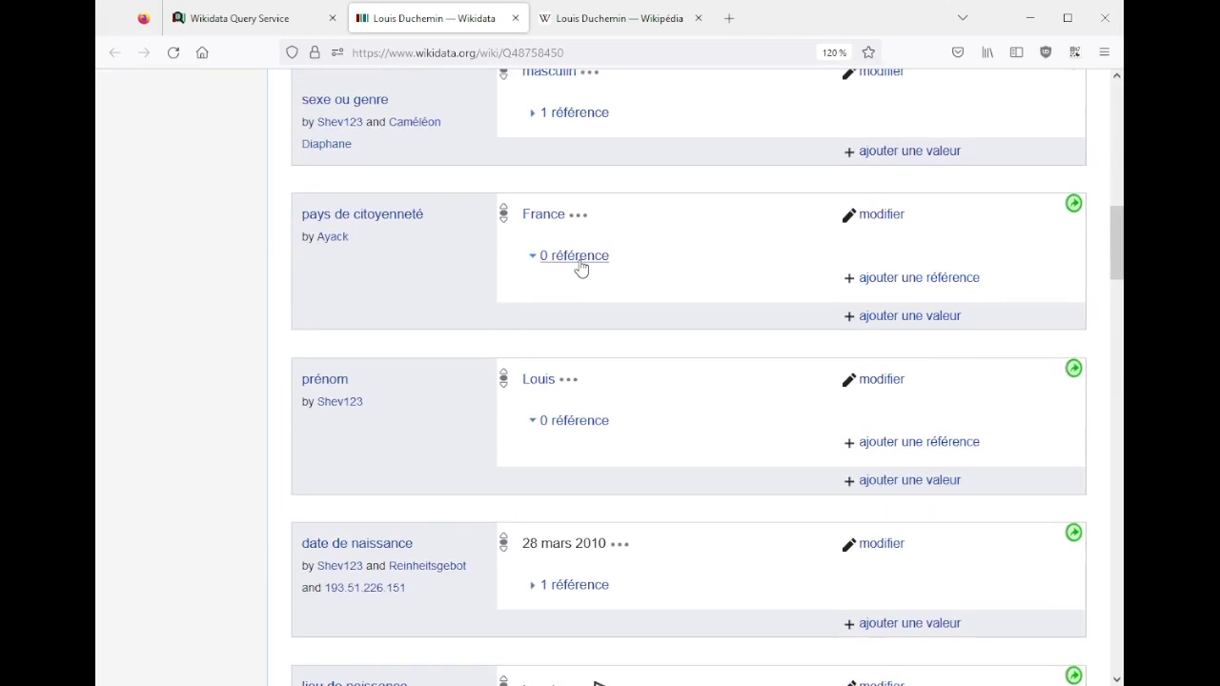
pyautogui.scroll(-3, 577, 274)
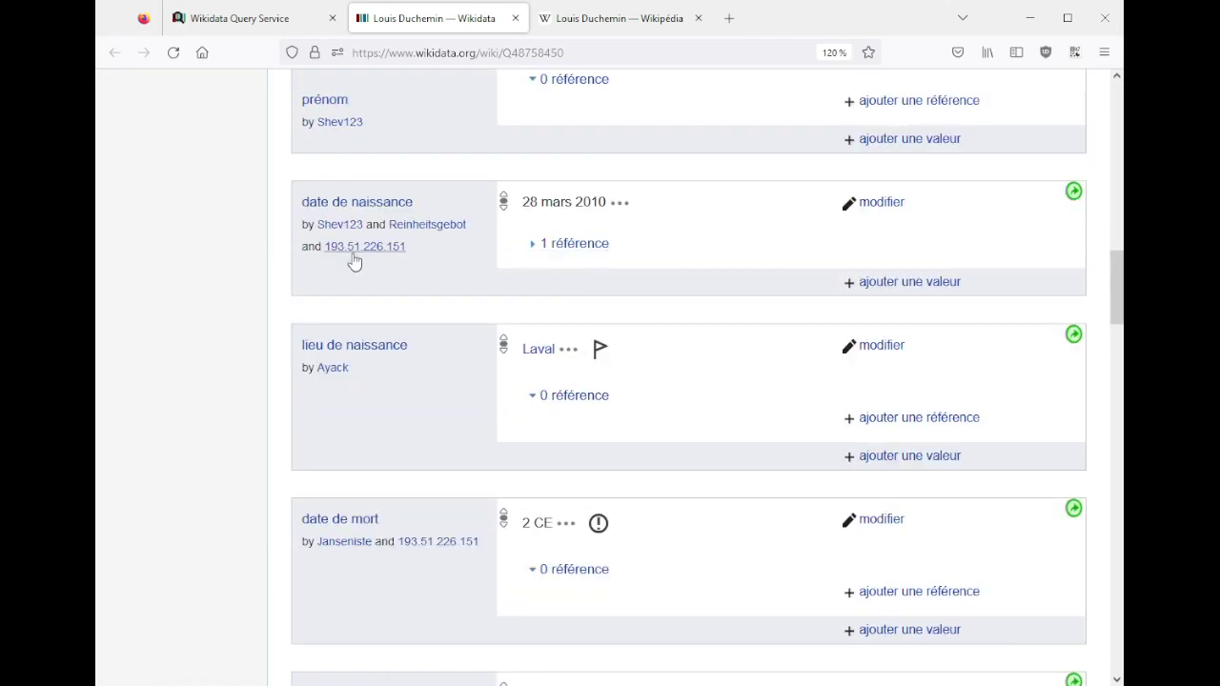
pyautogui.click(560, 249)
pyautogui.click(560, 249)
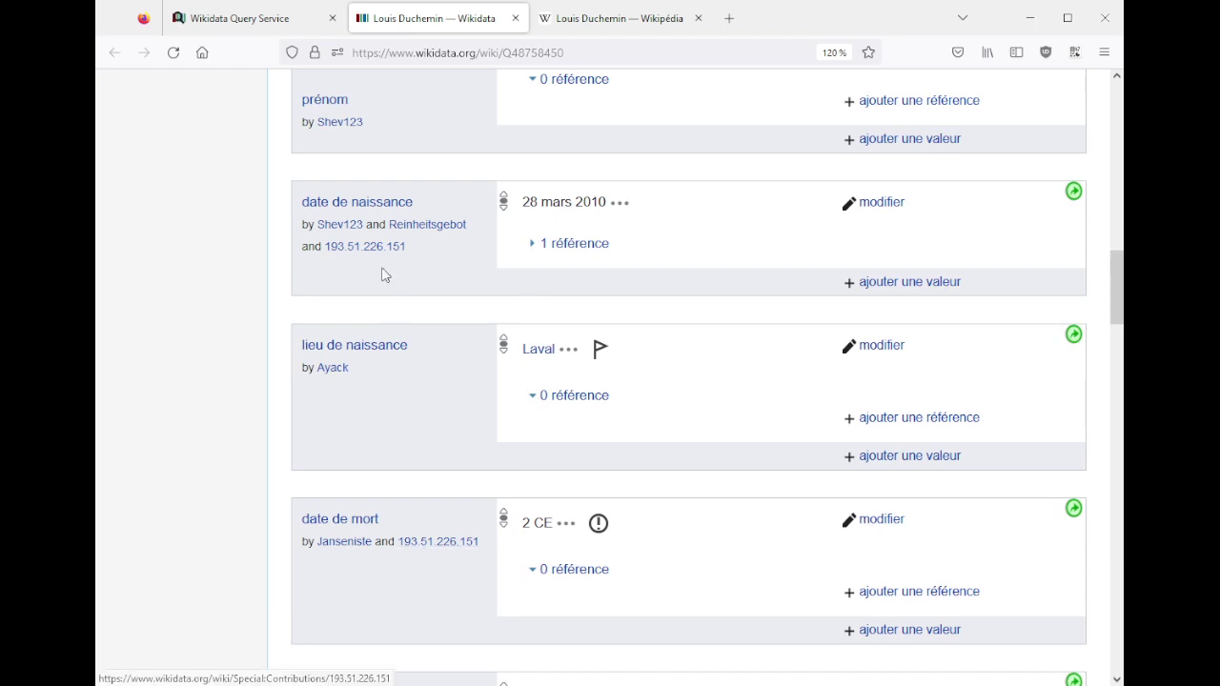
pyautogui.press('Home')
pyautogui.click(710, 135)
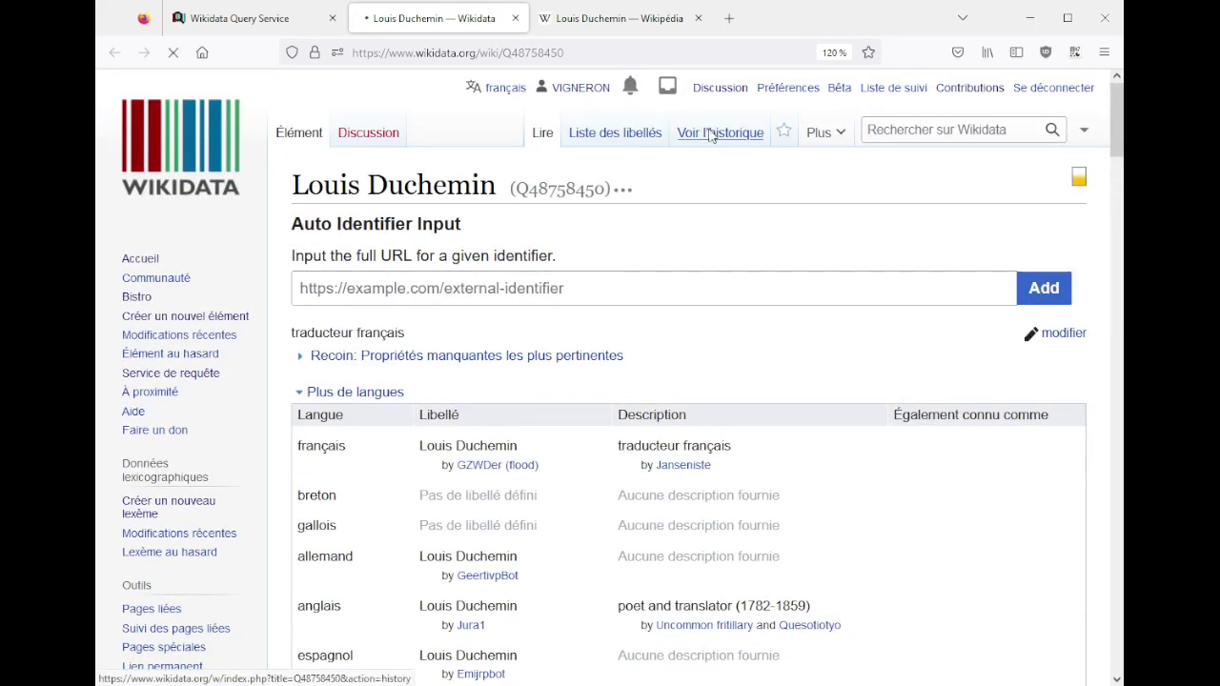
# - Revert the anonymous contributor's two date modifications from the revision history of Q48758450
pyautogui.click(275, 19)
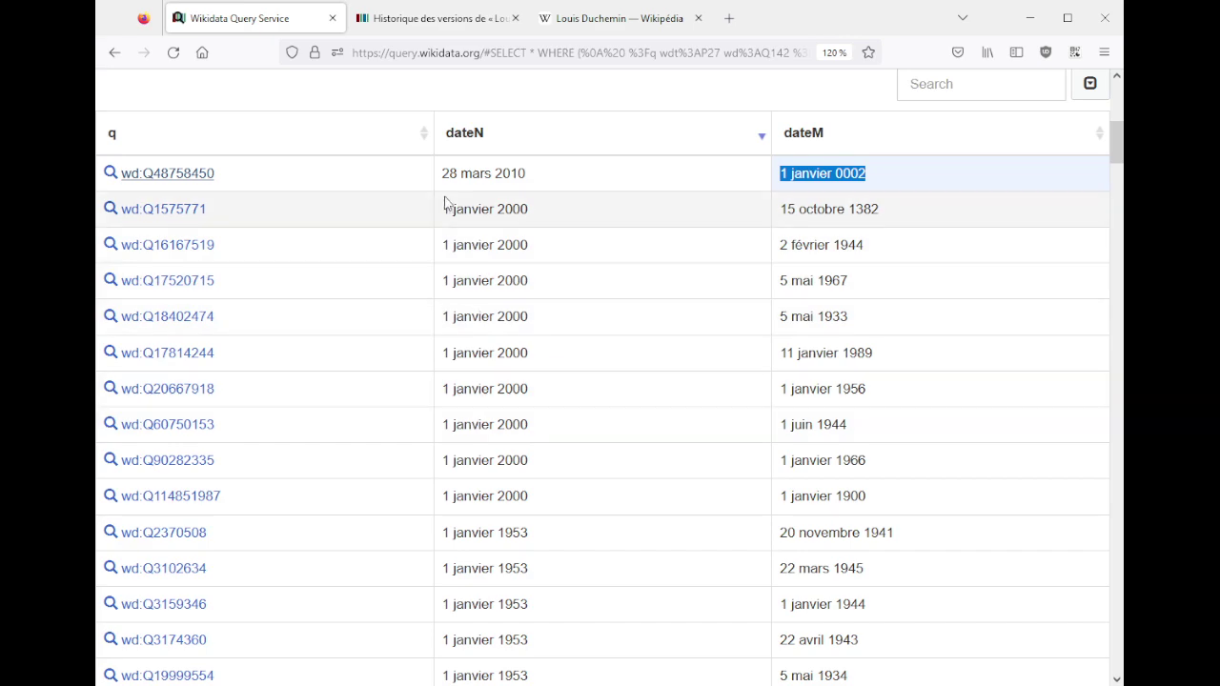
pyautogui.click(424, 19)
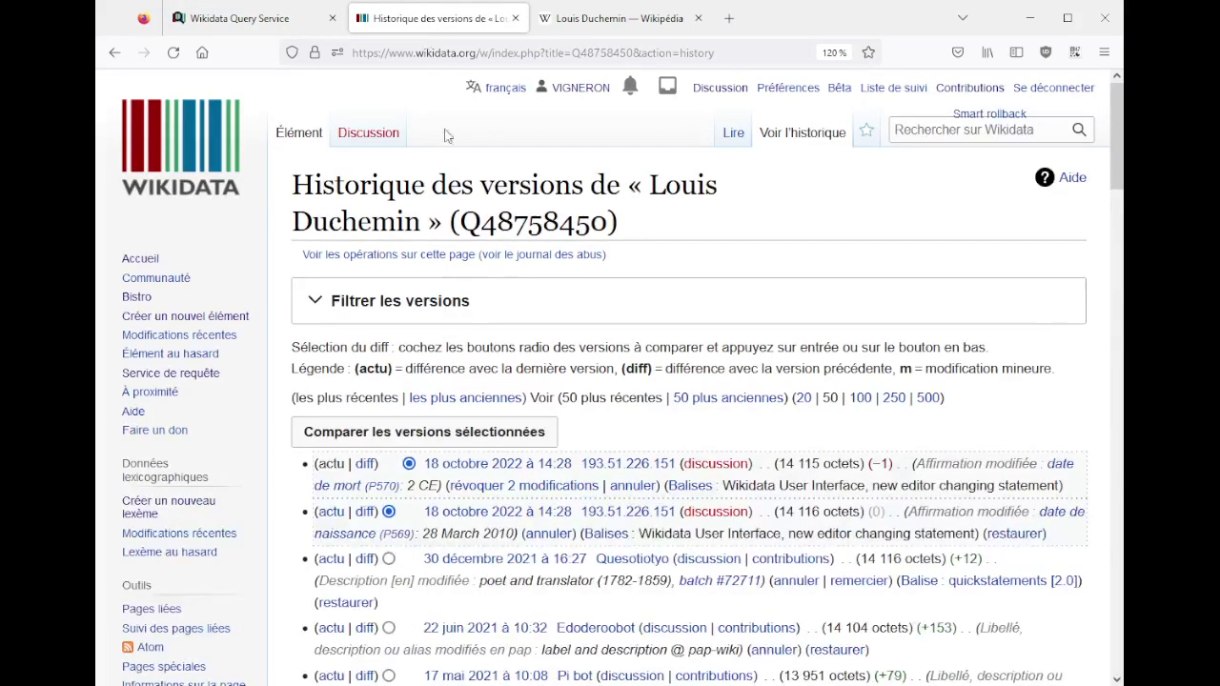
pyautogui.scroll(-3, 515, 324)
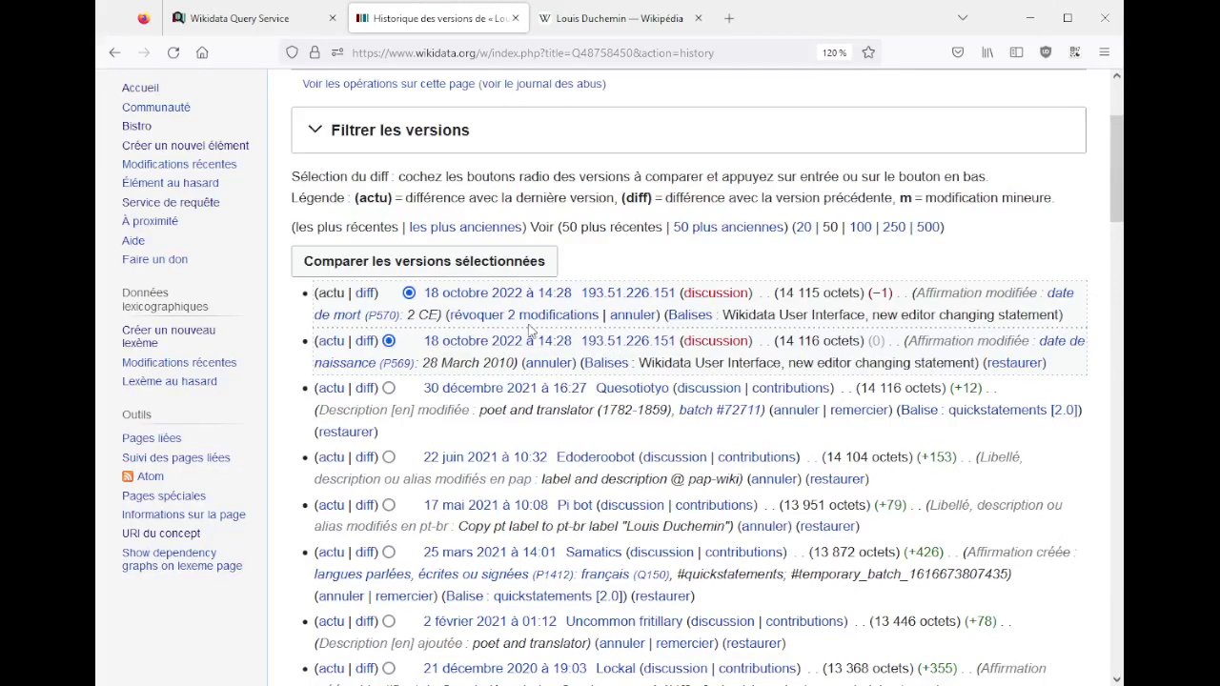
pyautogui.click(515, 316)
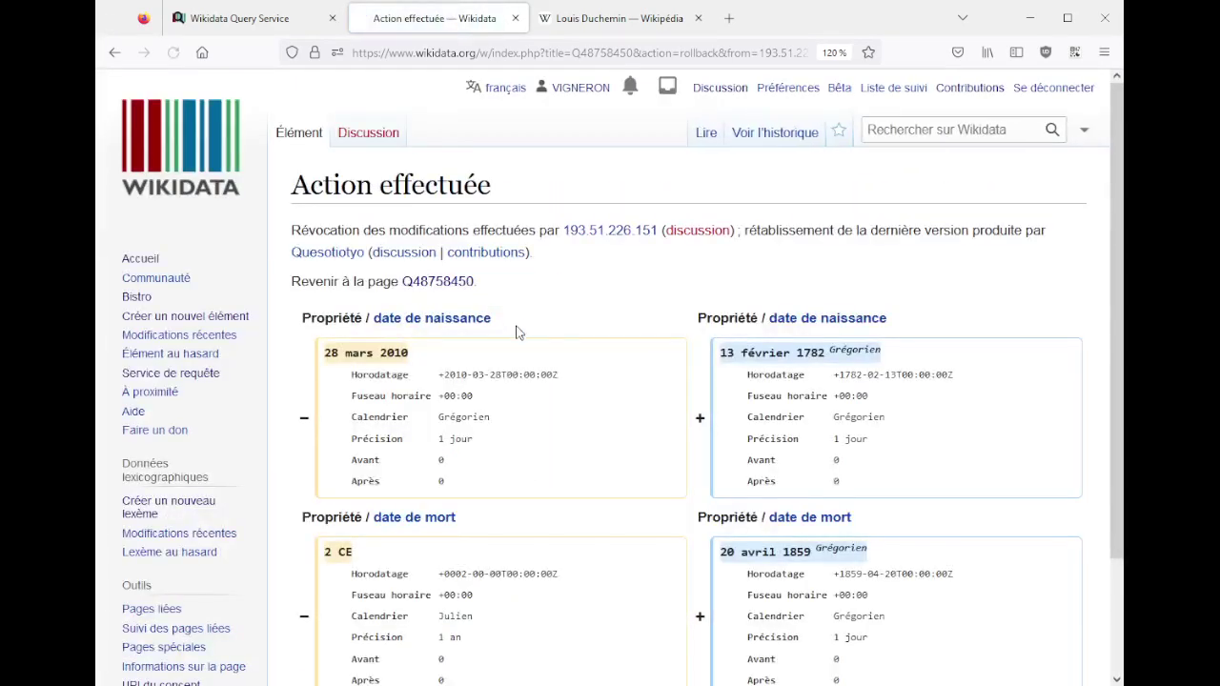
# - Open the reverted editor's contributions in a new tab, compare the restored birth and death dates, and return to the Q48758450 item
pyautogui.middleClick(593, 232)
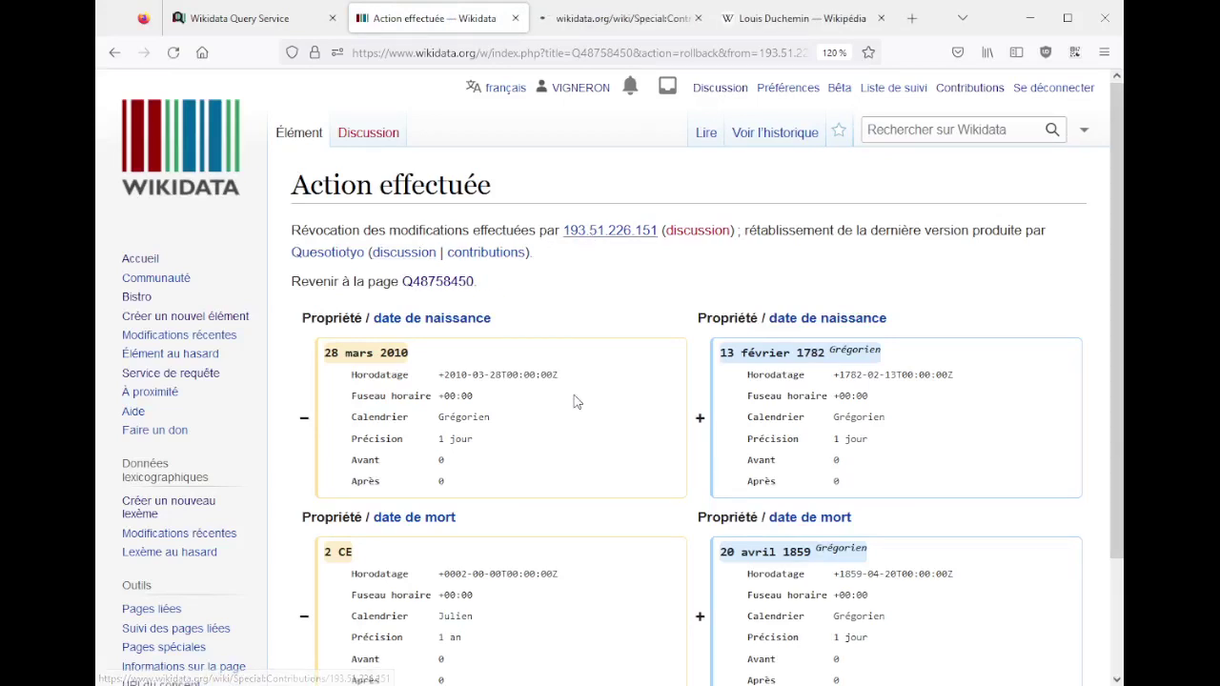
pyautogui.scroll(-2, 574, 401)
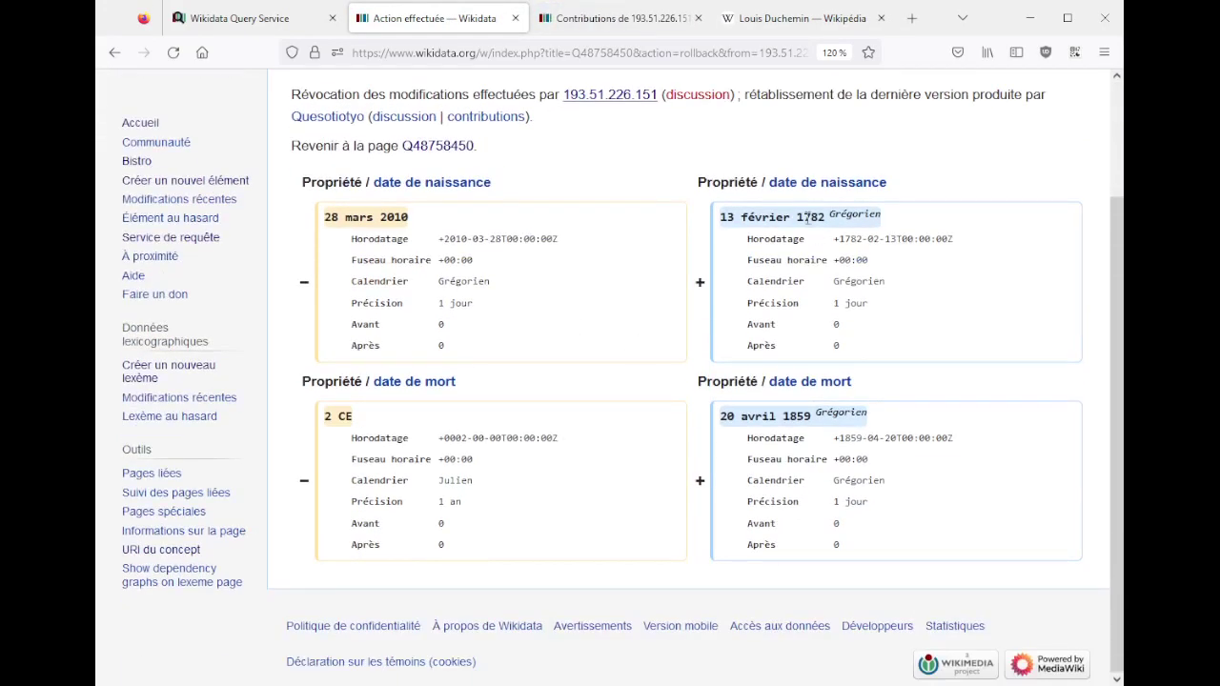
pyautogui.scroll(2, 591, 364)
pyautogui.click(305, 134)
# - Review the reverted editor's contributions and the revision history of pyramide du Louvre, and close all tabs except the query
pyautogui.click(606, 23)
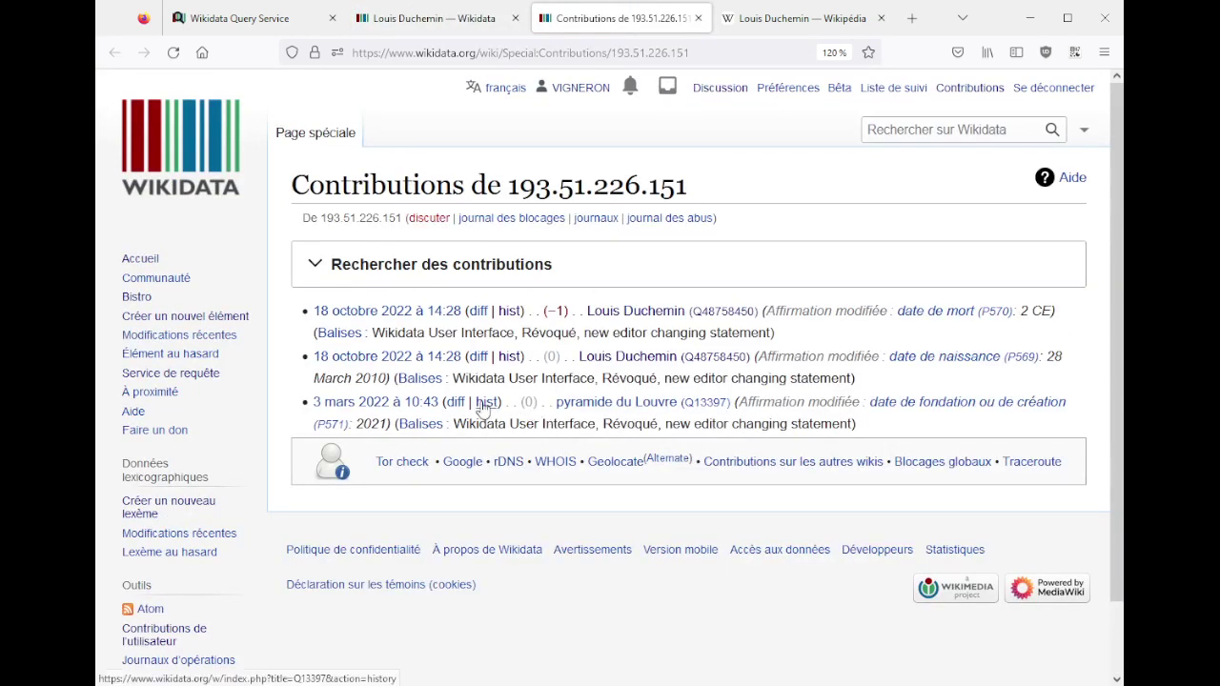
pyautogui.moveTo(484, 404)
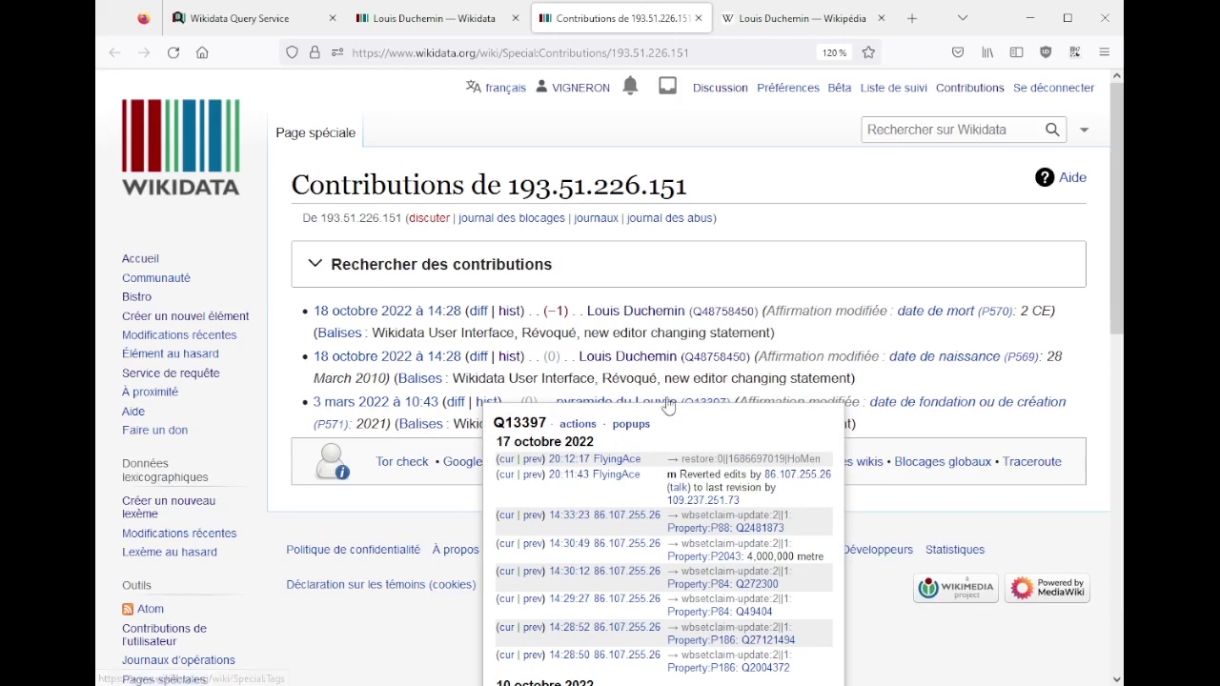
pyautogui.click(486, 404)
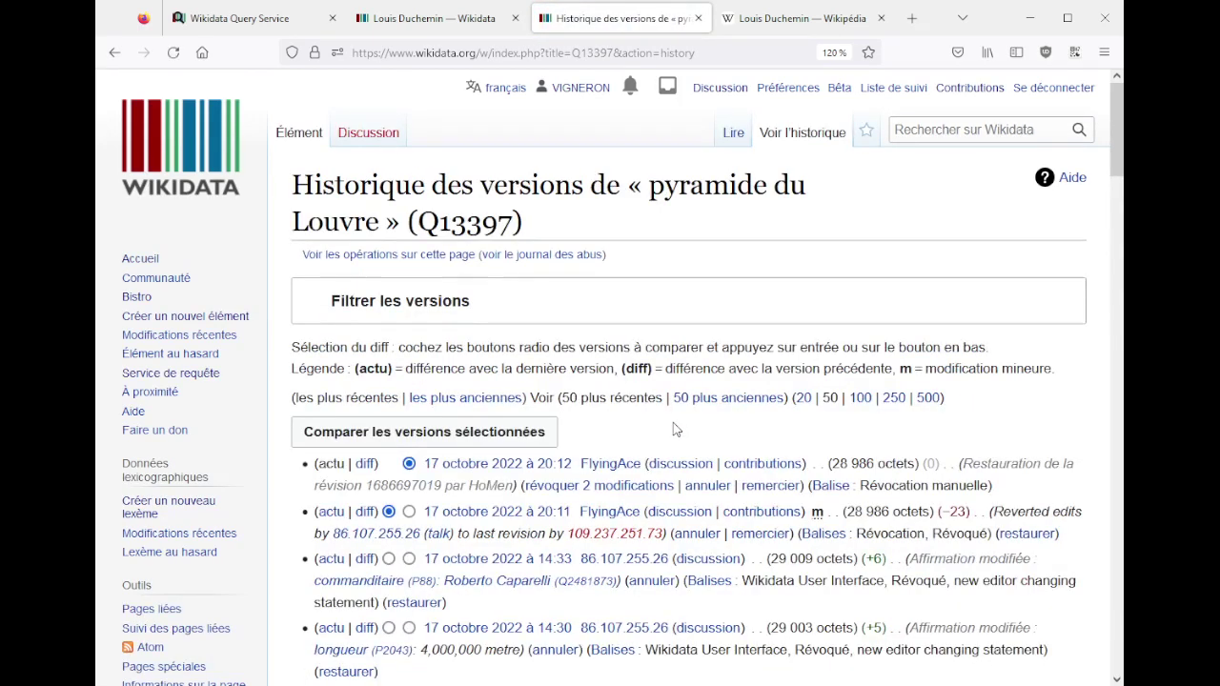
pyautogui.middleClick(610, 24)
pyautogui.middleClick(612, 24)
pyautogui.middleClick(414, 23)
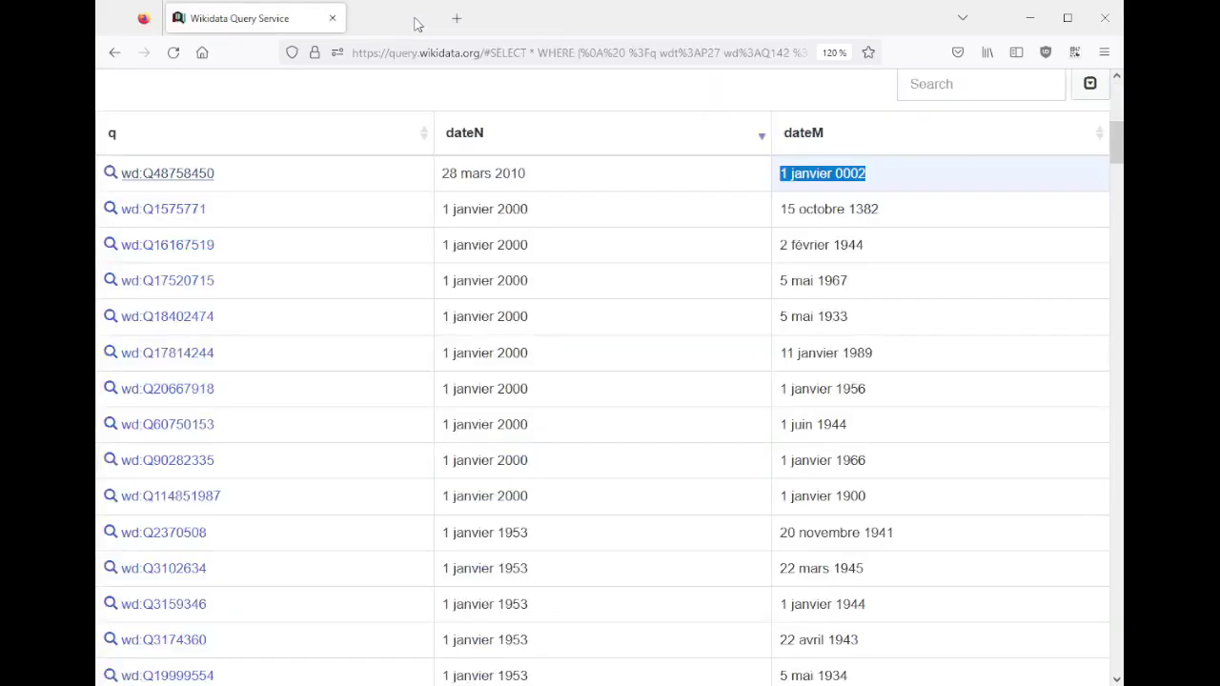
# - Generate a short link to the titled query and return to the query editor
pyautogui.scroll(5, 354, 190)
pyautogui.click(122, 401)
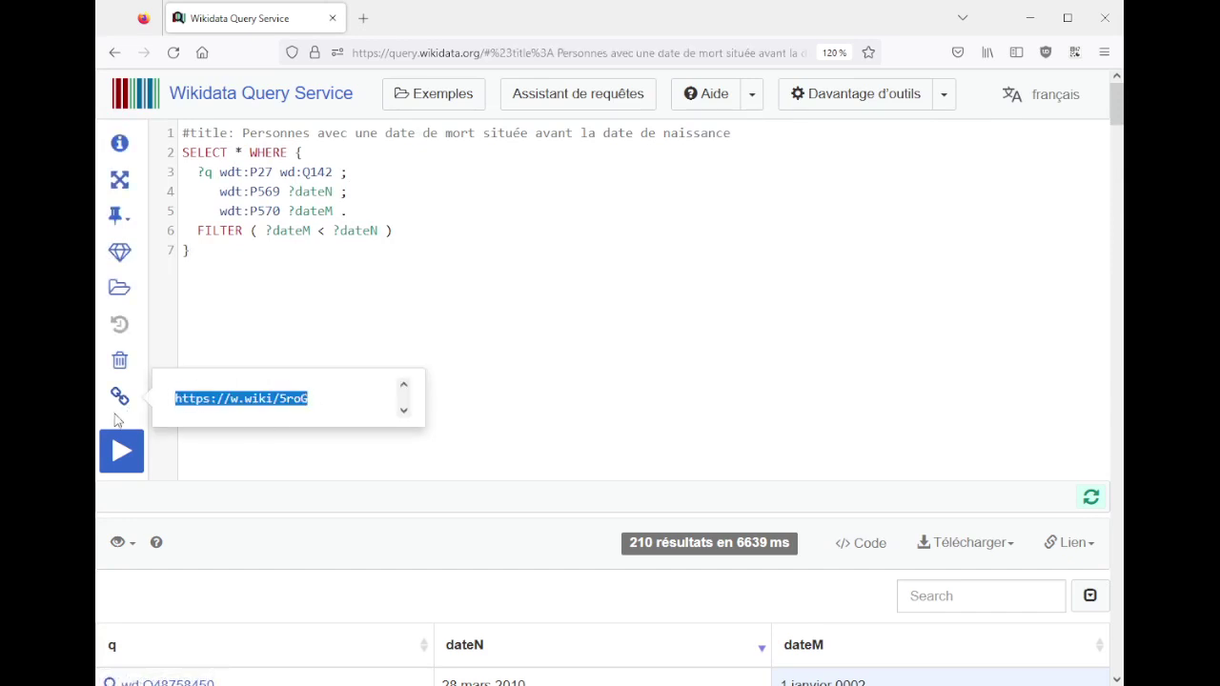
pyautogui.click(685, 491)
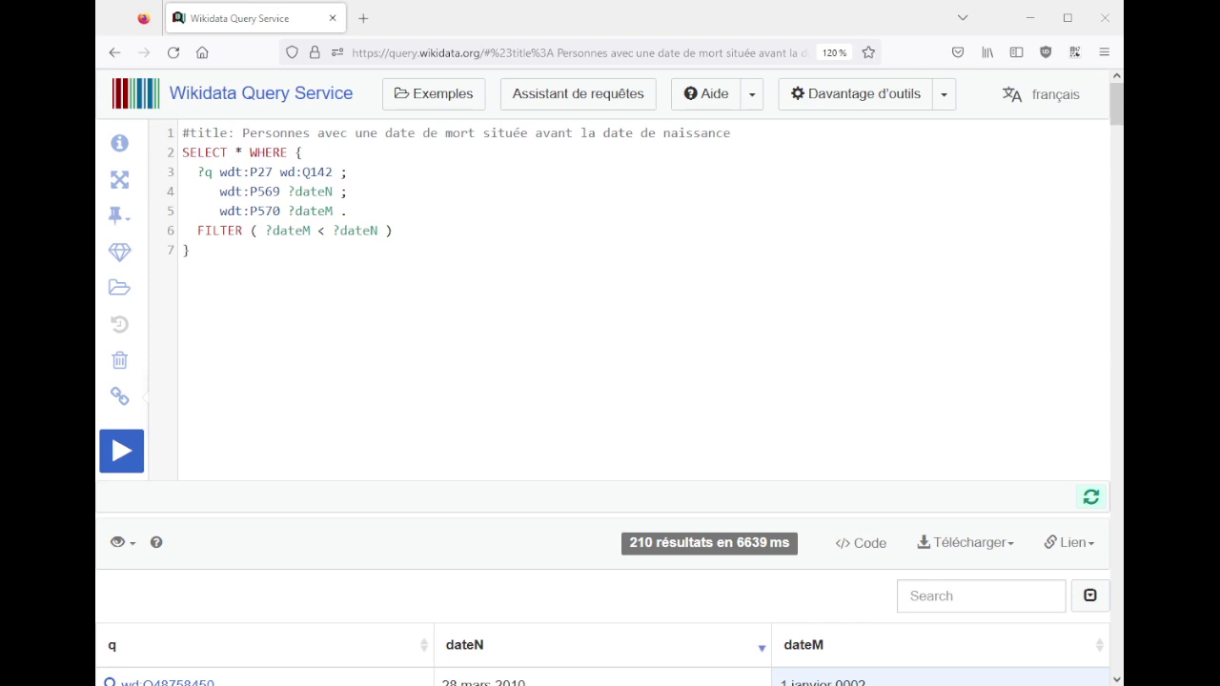
pyautogui.click(413, 251)
# - Examine the birth dates in the first two rows of the query results and return to the query code
pyautogui.moveTo(267, 191)
pyautogui.scroll(-3, 500, 495)
pyautogui.moveTo(440, 352); pyautogui.dragTo(547, 357)
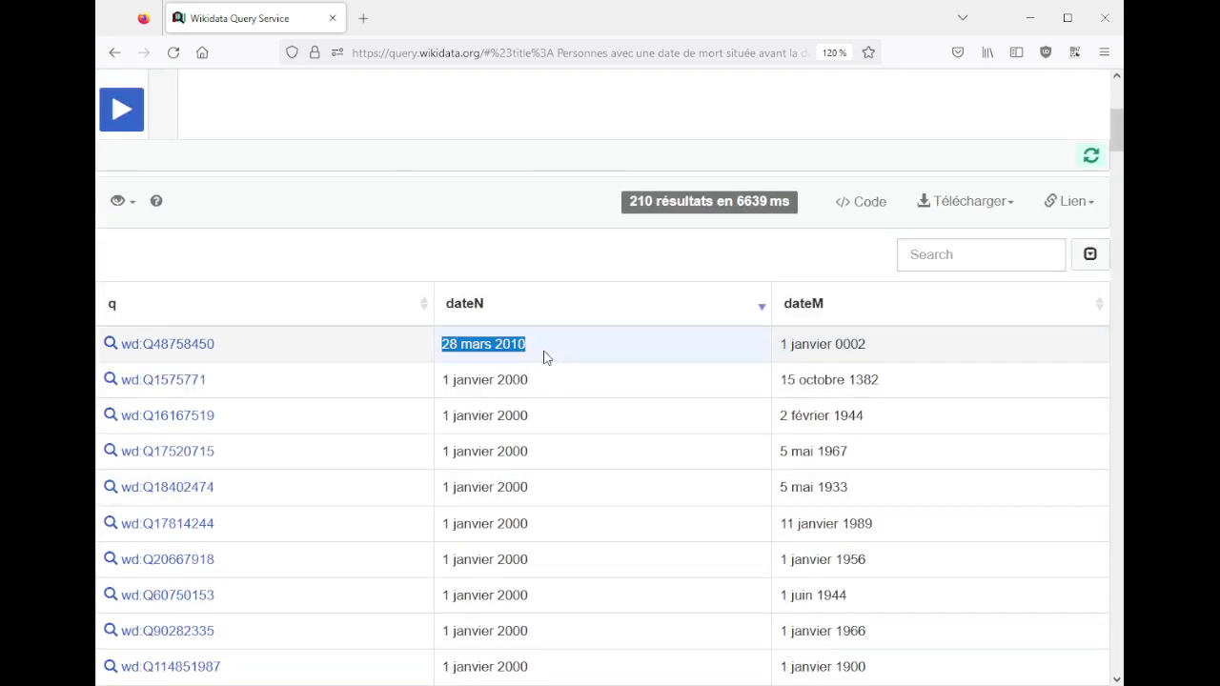
pyautogui.moveTo(452, 379); pyautogui.dragTo(553, 402)
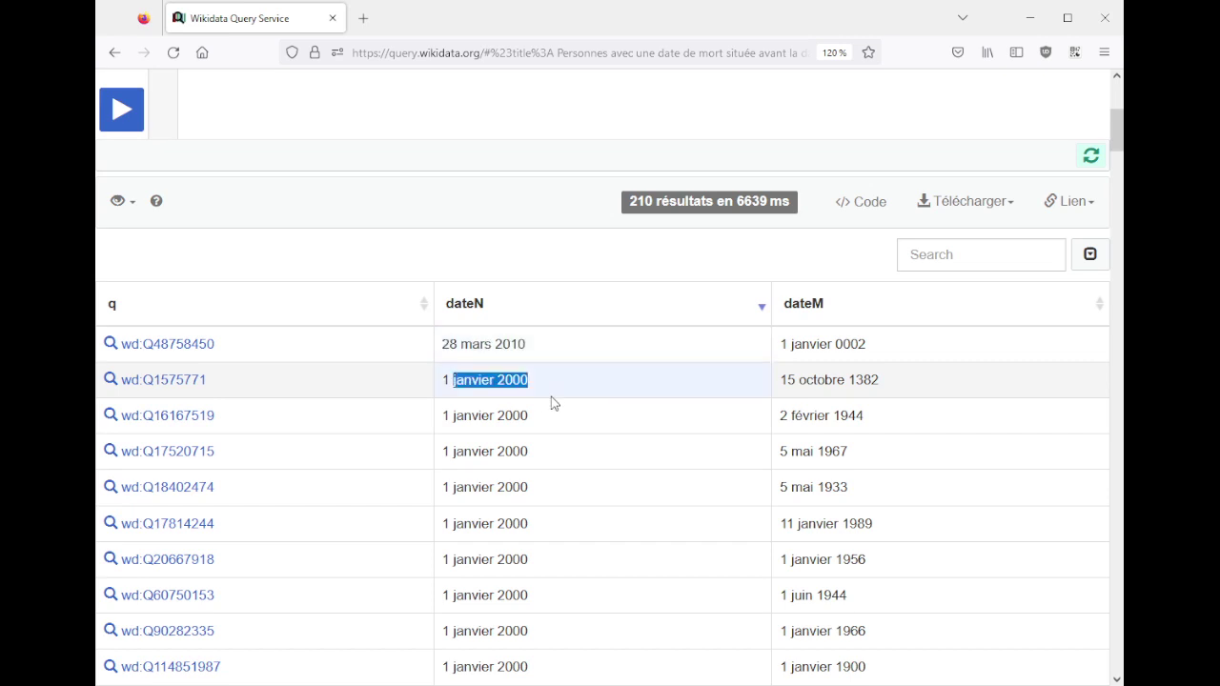
pyautogui.scroll(3, 545, 410)
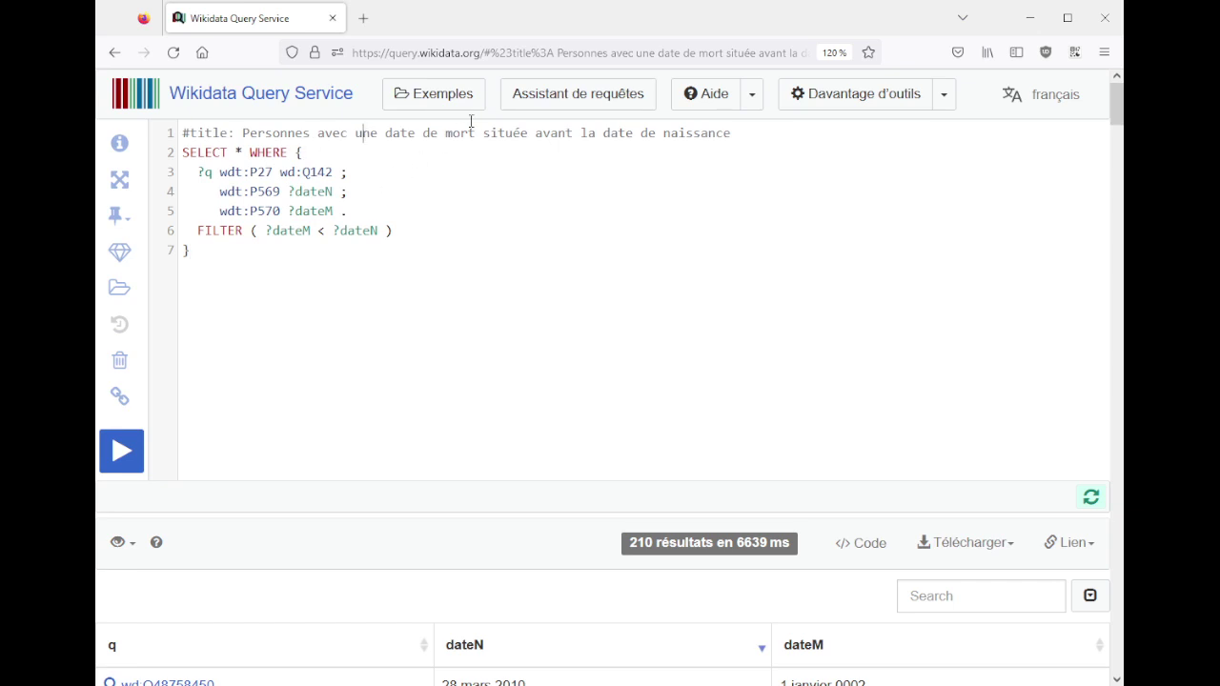
# - Replace "mort" with "mariage" in the query's title comment
pyautogui.doubleClick(455, 134)
pyautogui.write('maraige')
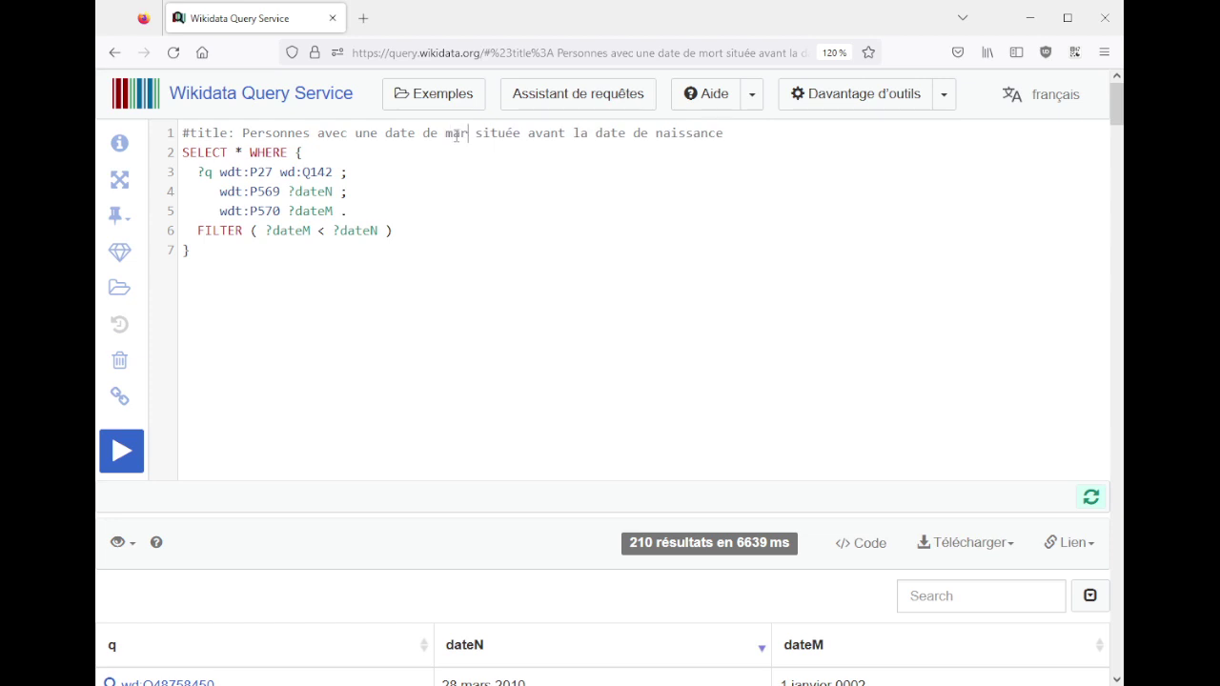
pyautogui.doubleClick(456, 136)
pyautogui.write('mariage')
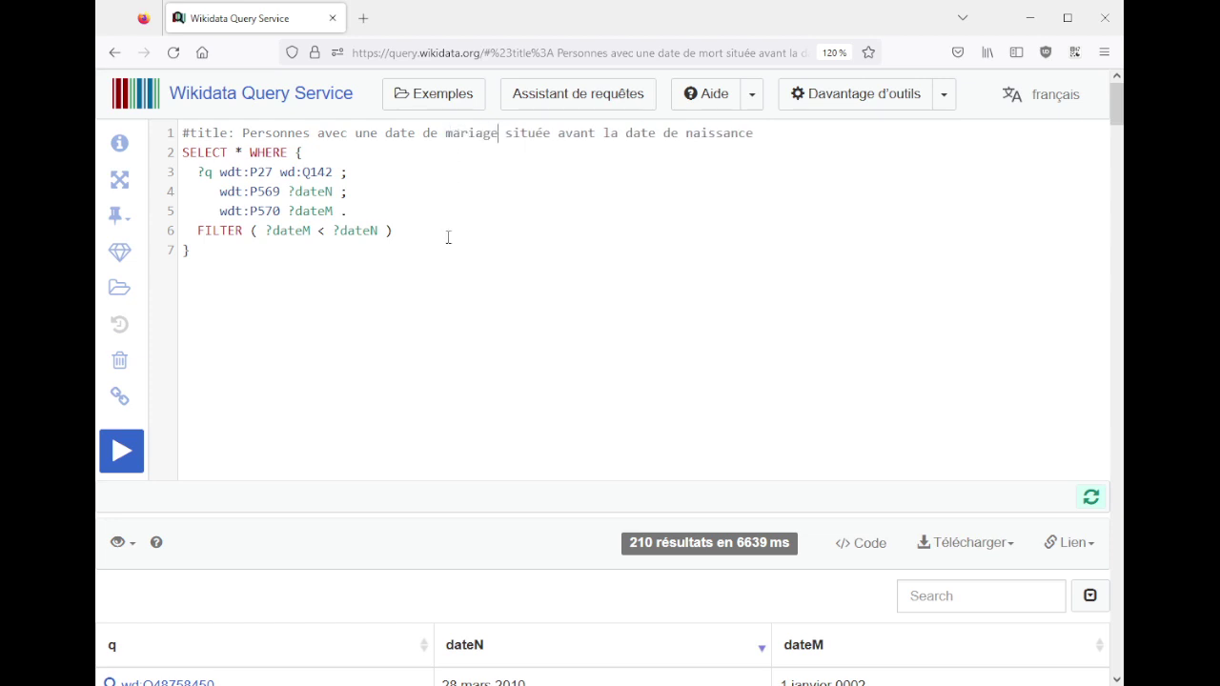
# - Open wikidata.org in a new tab, search for "Anne de Bretagne" and open the item of the duchess
pyautogui.hotkey('ctrl', 't')
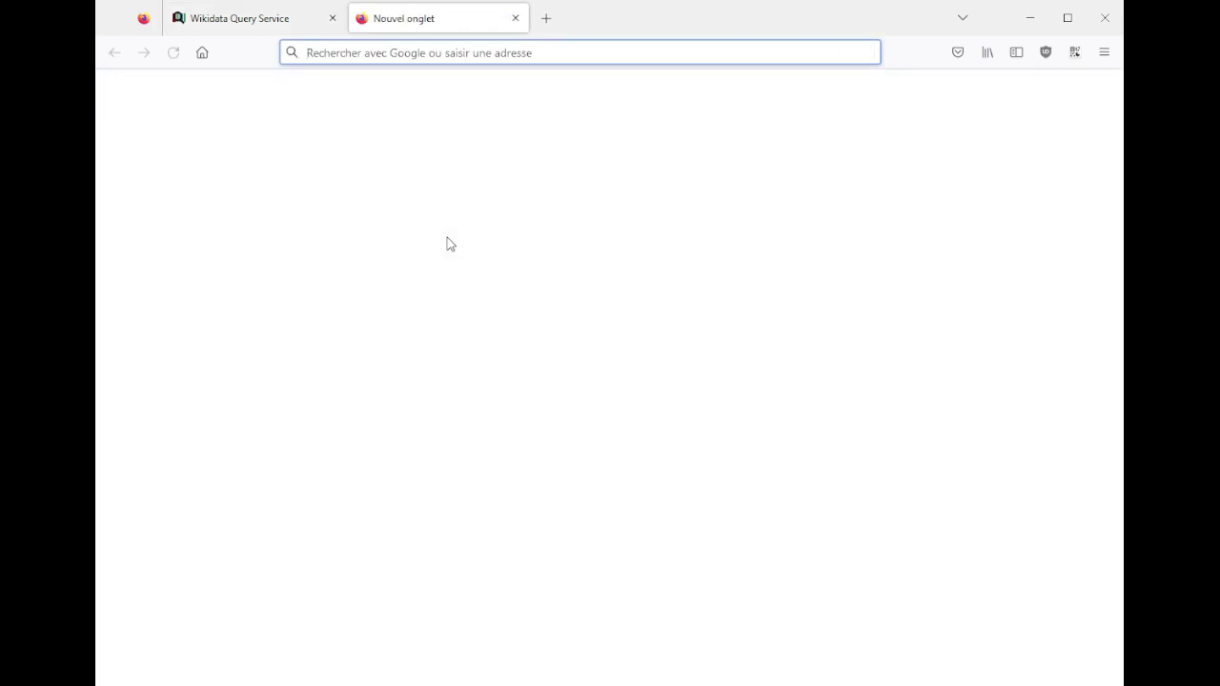
pyautogui.write('wikidata.org/')
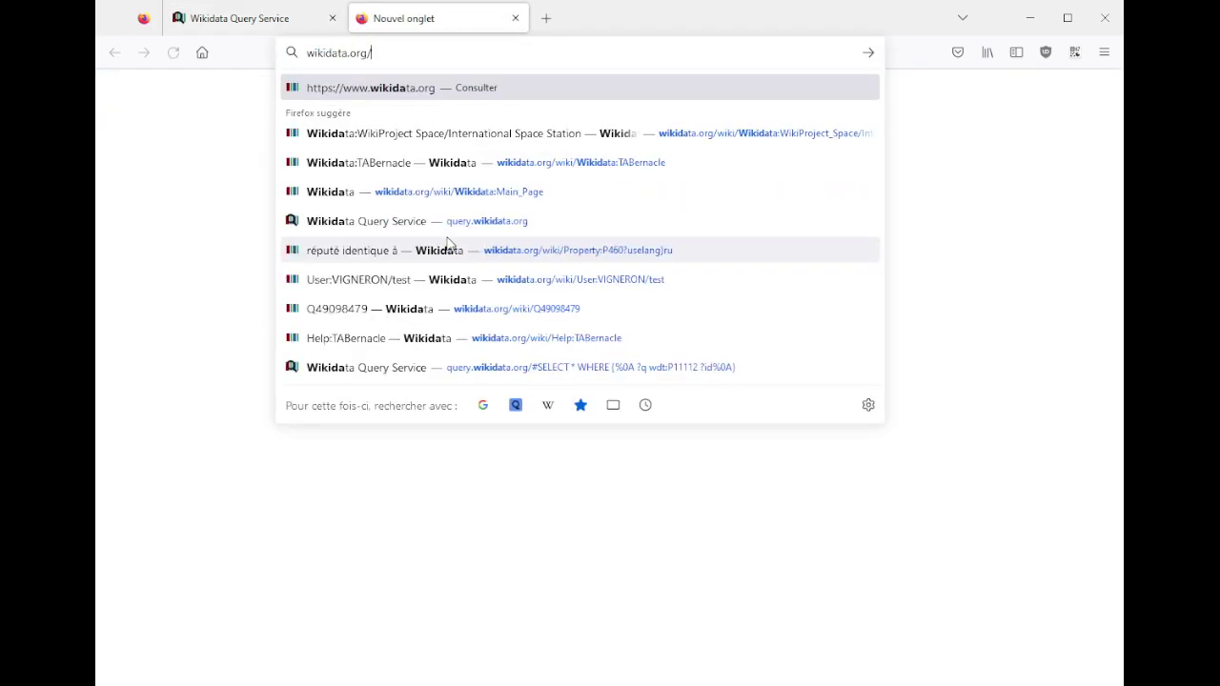
pyautogui.press('Return')
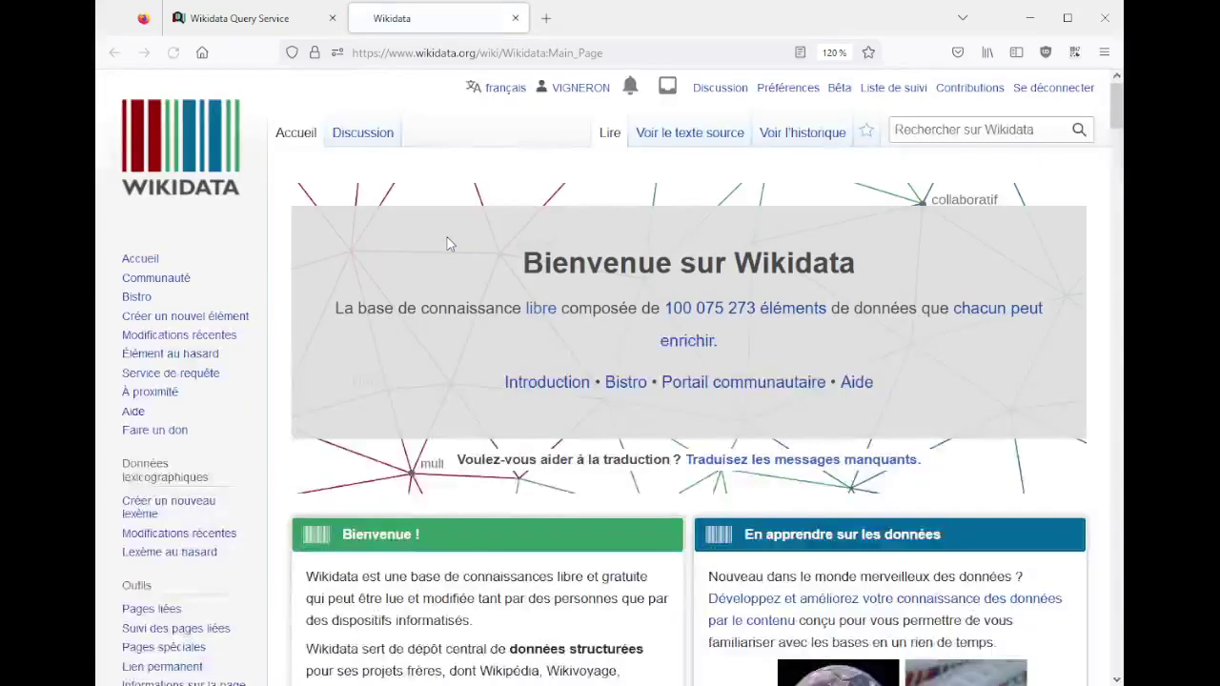
pyautogui.click(929, 138)
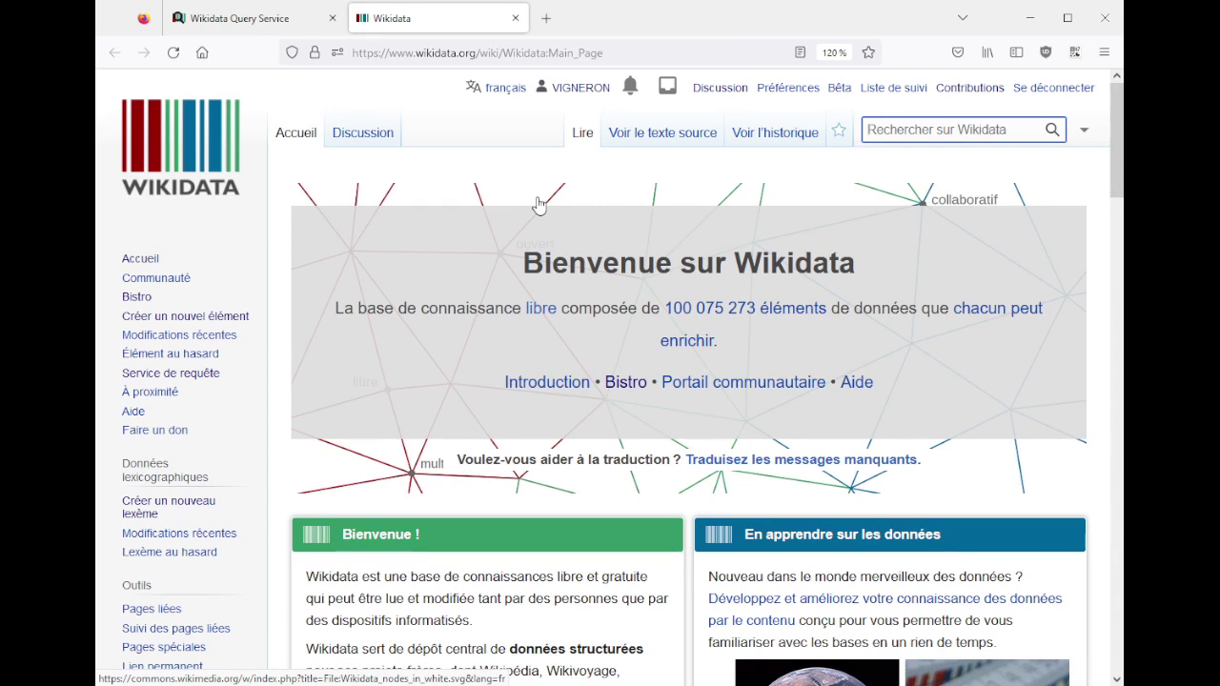
pyautogui.write('Anne de Bret')
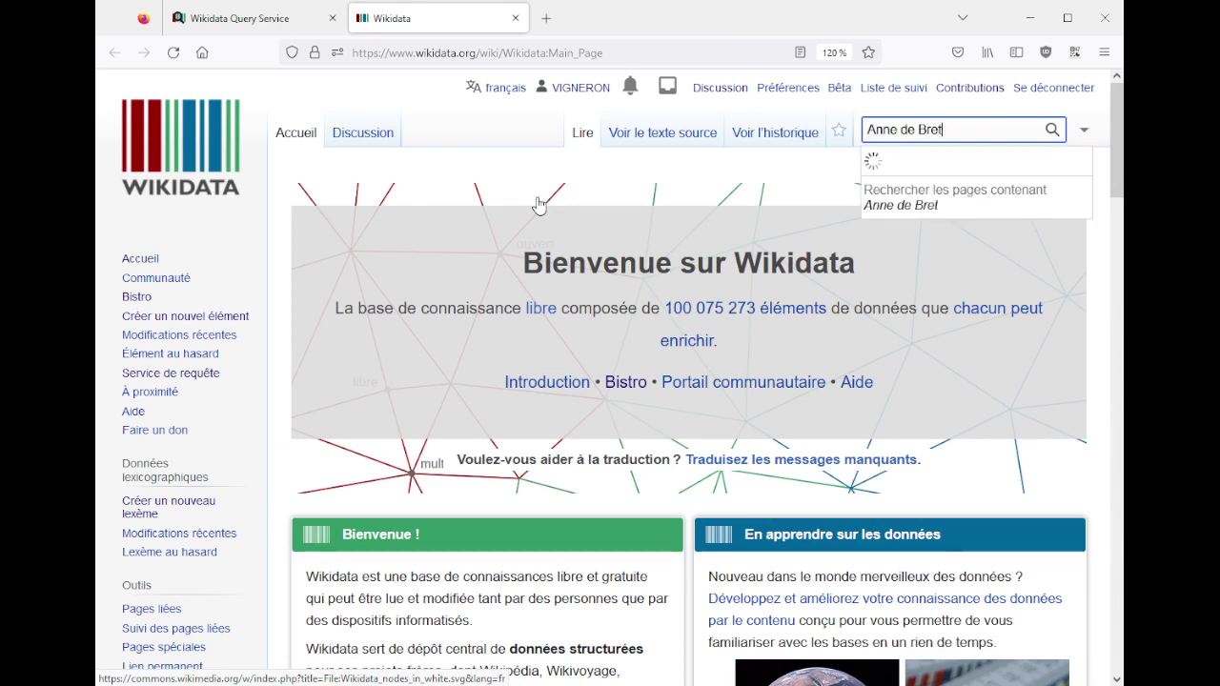
pyautogui.write('agne')
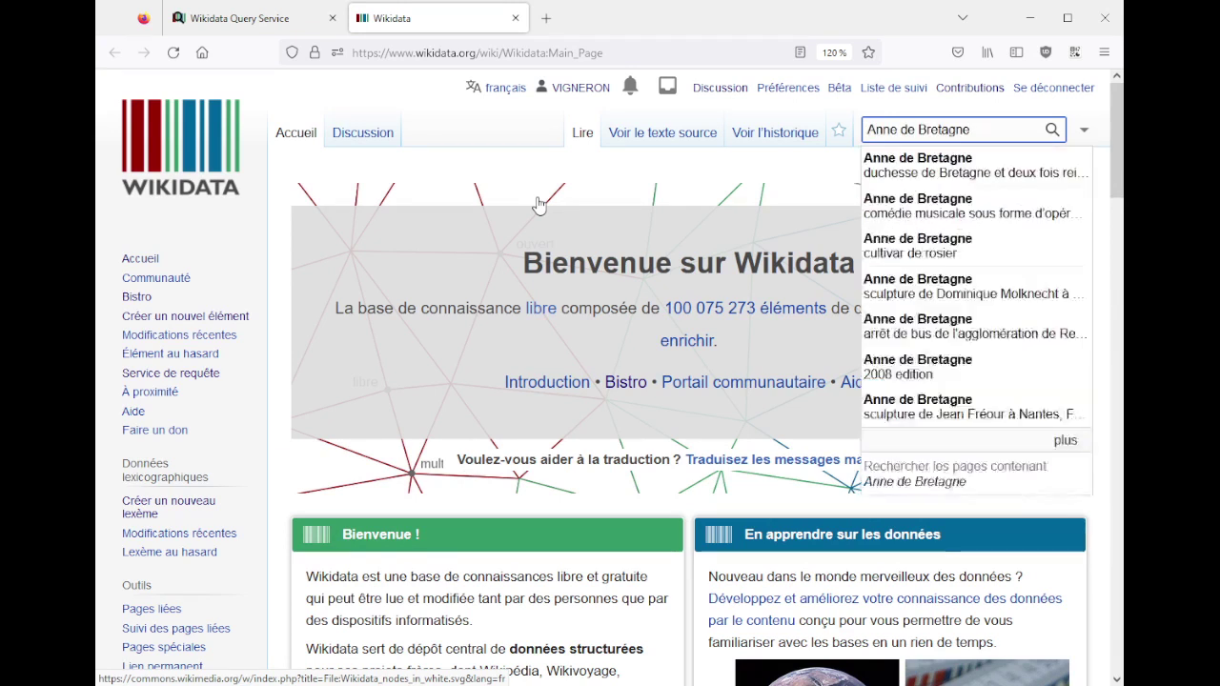
pyautogui.click(918, 164)
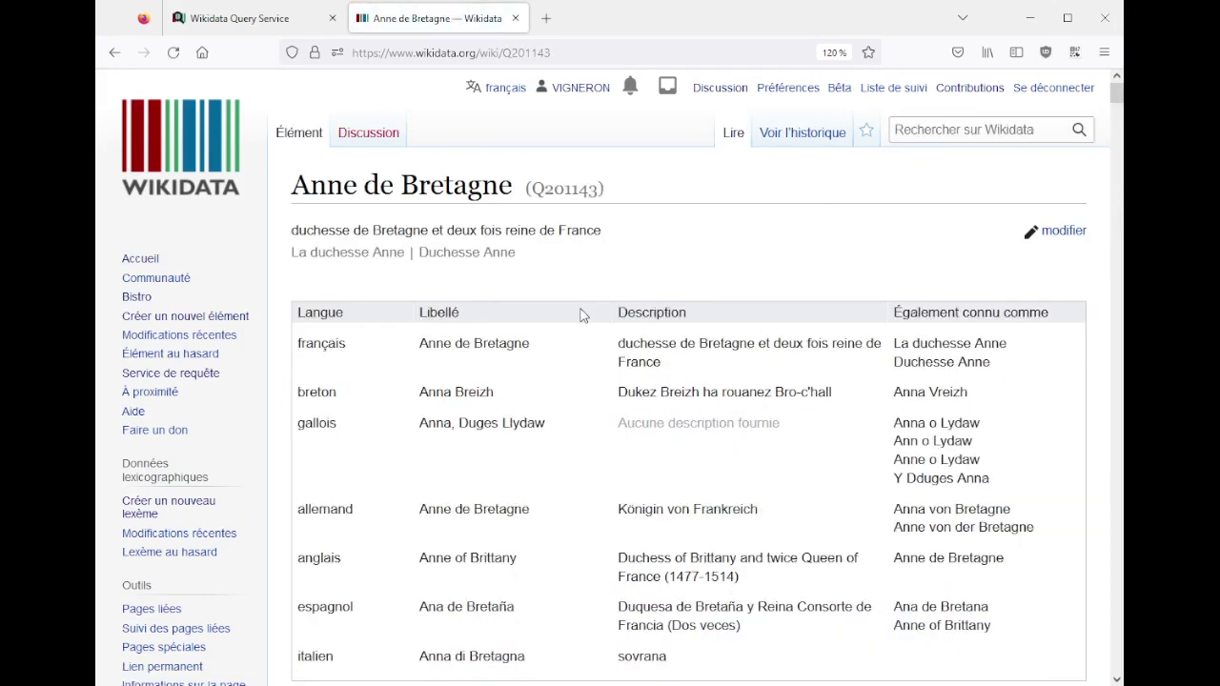
# - Find the date de naissance statements on the Anne de Bretagne item and check the preferred birth date
pyautogui.scroll(-5, 612, 302)
pyautogui.scroll(-10, 467, 355)
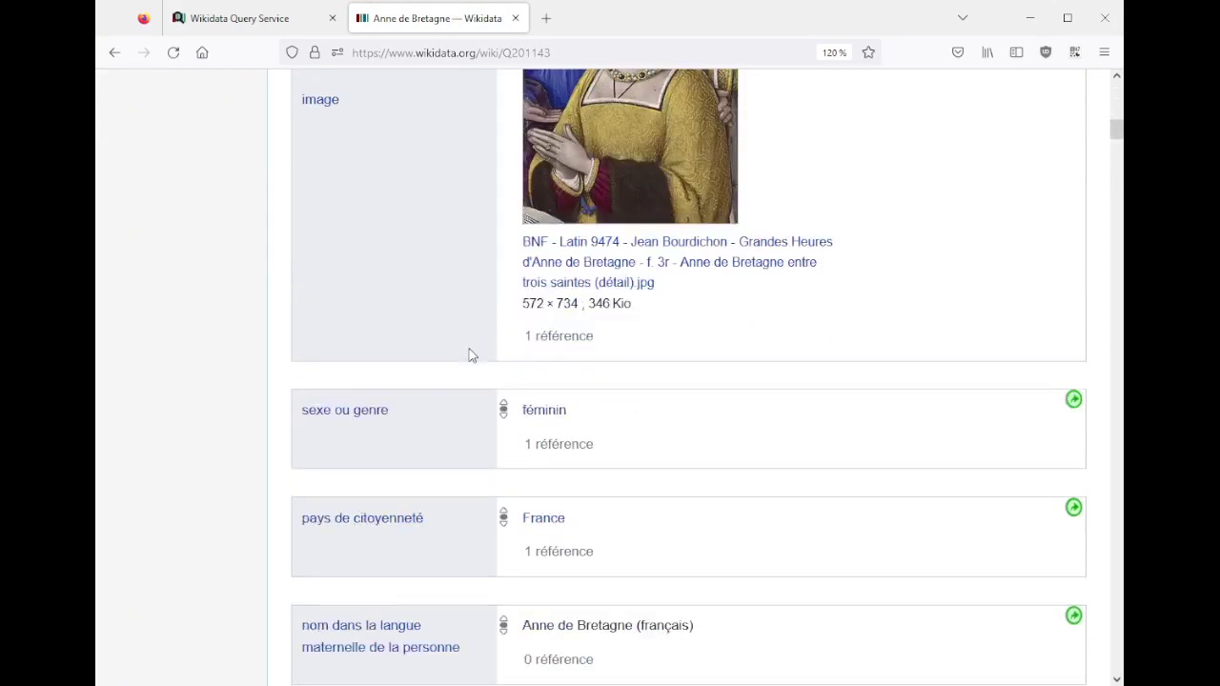
pyautogui.scroll(4, 468, 354)
pyautogui.scroll(-7, 468, 354)
pyautogui.scroll(-4, 467, 354)
pyautogui.scroll(3, 468, 355)
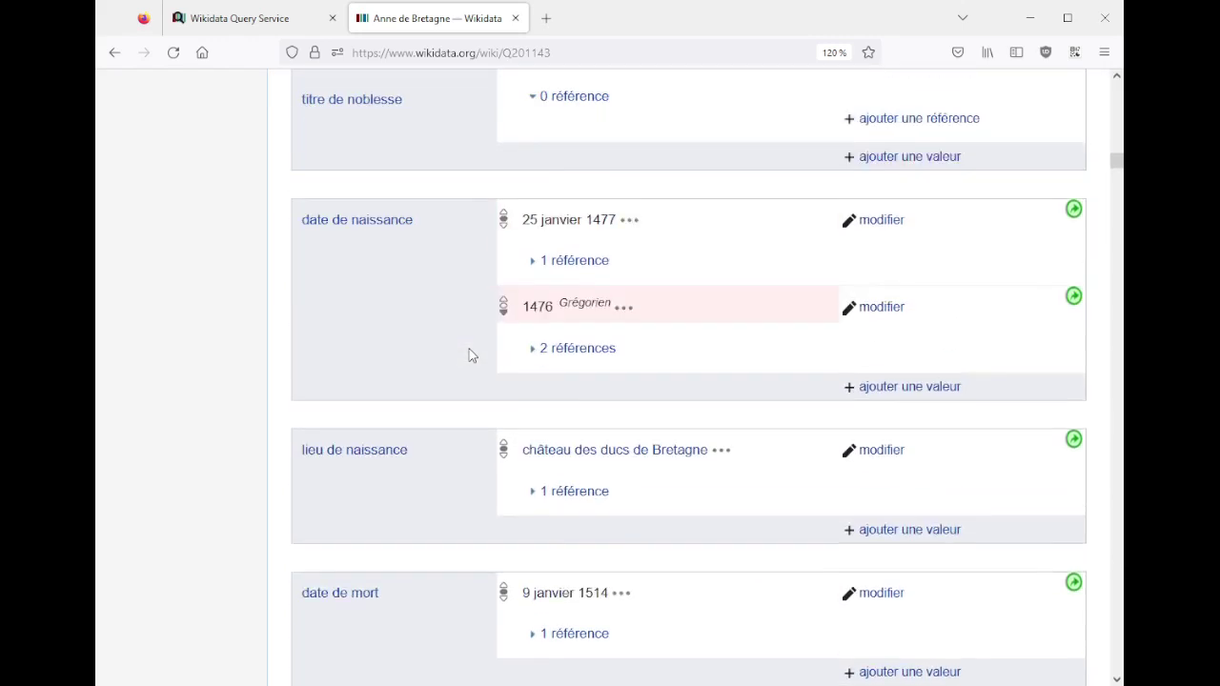
pyautogui.moveTo(609, 275); pyautogui.dragTo(532, 275)
pyautogui.click(400, 352)
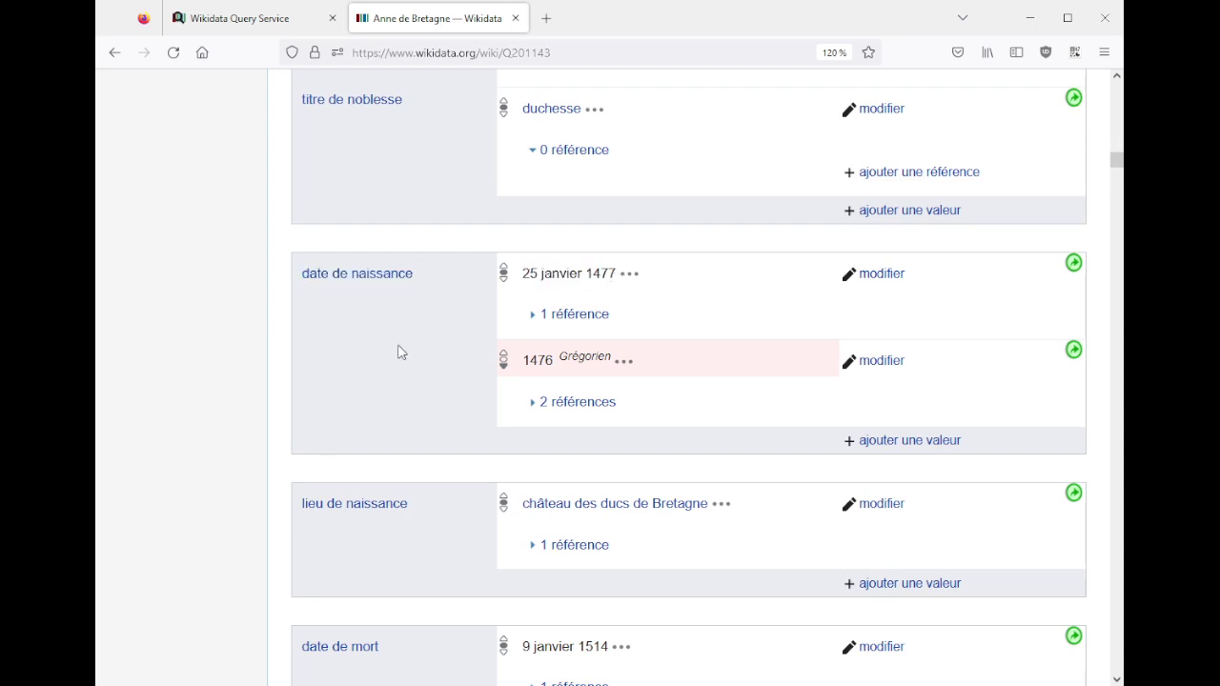
# - Check the date de mort statement on the Anne de Bretagne item
pyautogui.scroll(-5, 401, 351)
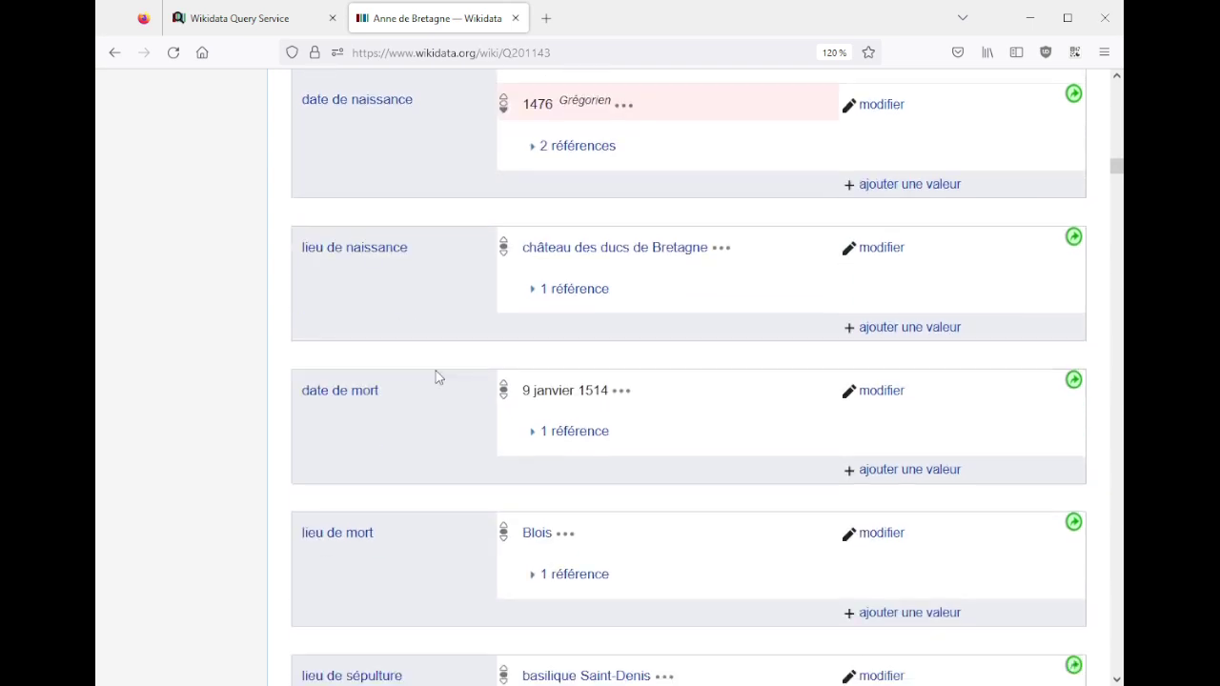
pyautogui.moveTo(523, 308); pyautogui.dragTo(594, 306)
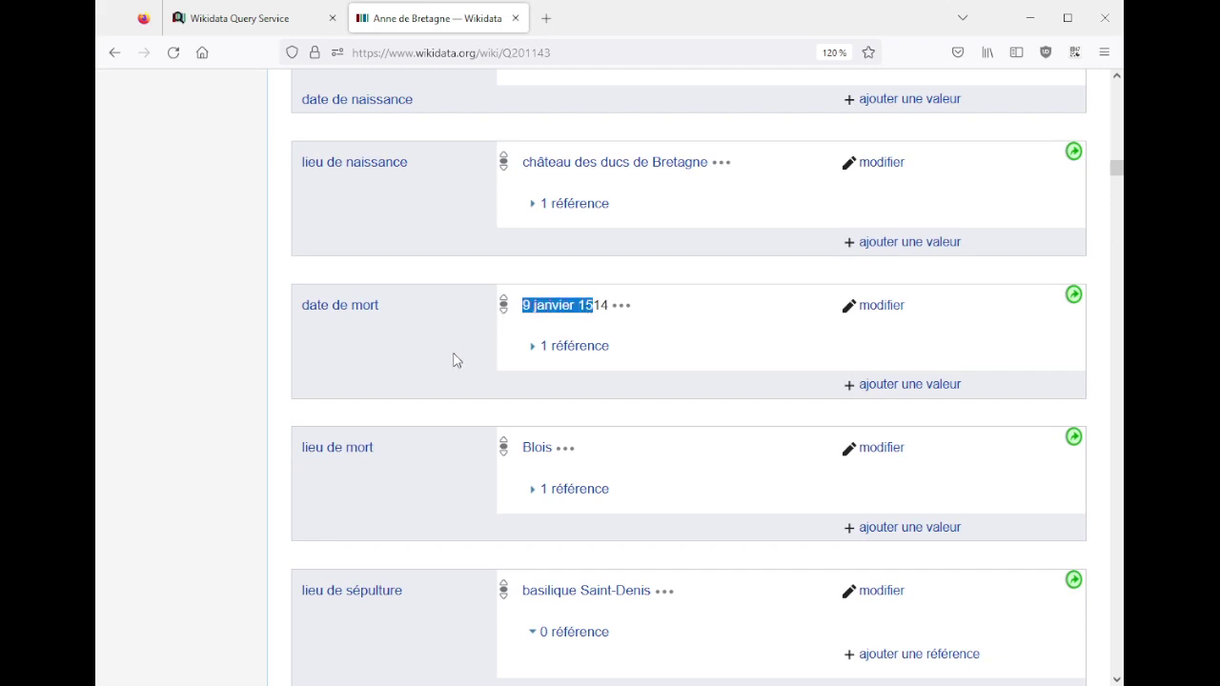
pyautogui.scroll(-1, 457, 367)
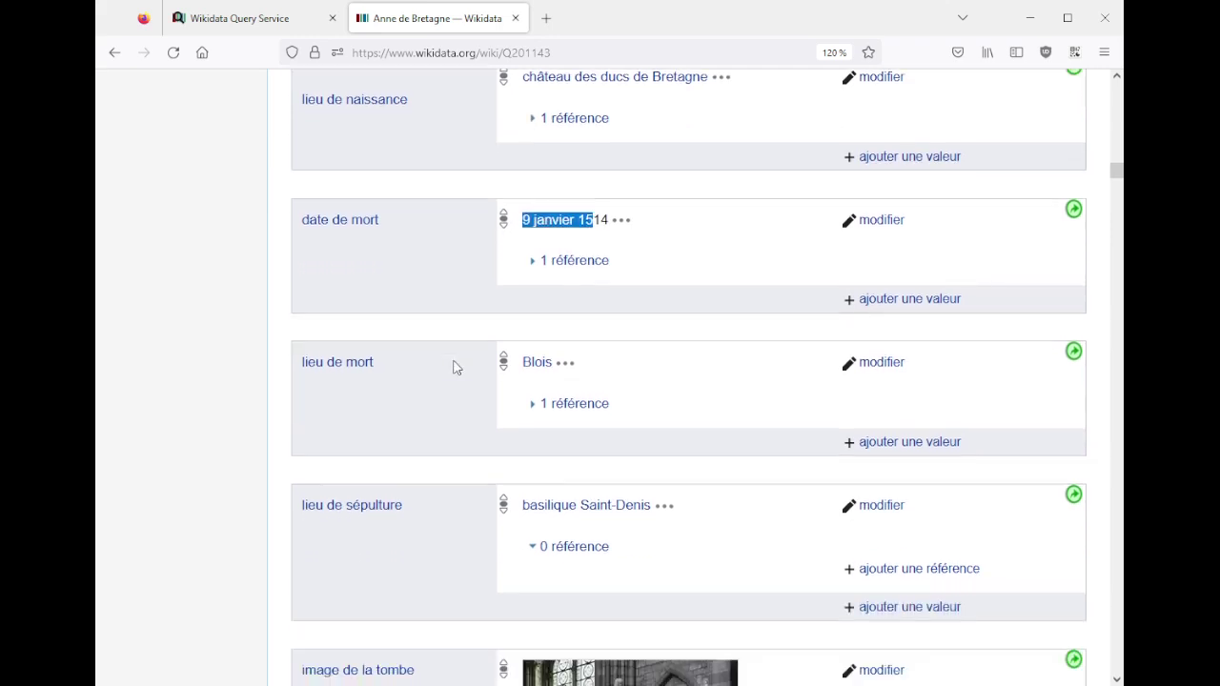
pyautogui.click(436, 292)
# - Check the date de début qualifiers under conjoint ou conjointe and view the potential issue on Louis XII's first start date
pyautogui.scroll(-5, 434, 313)
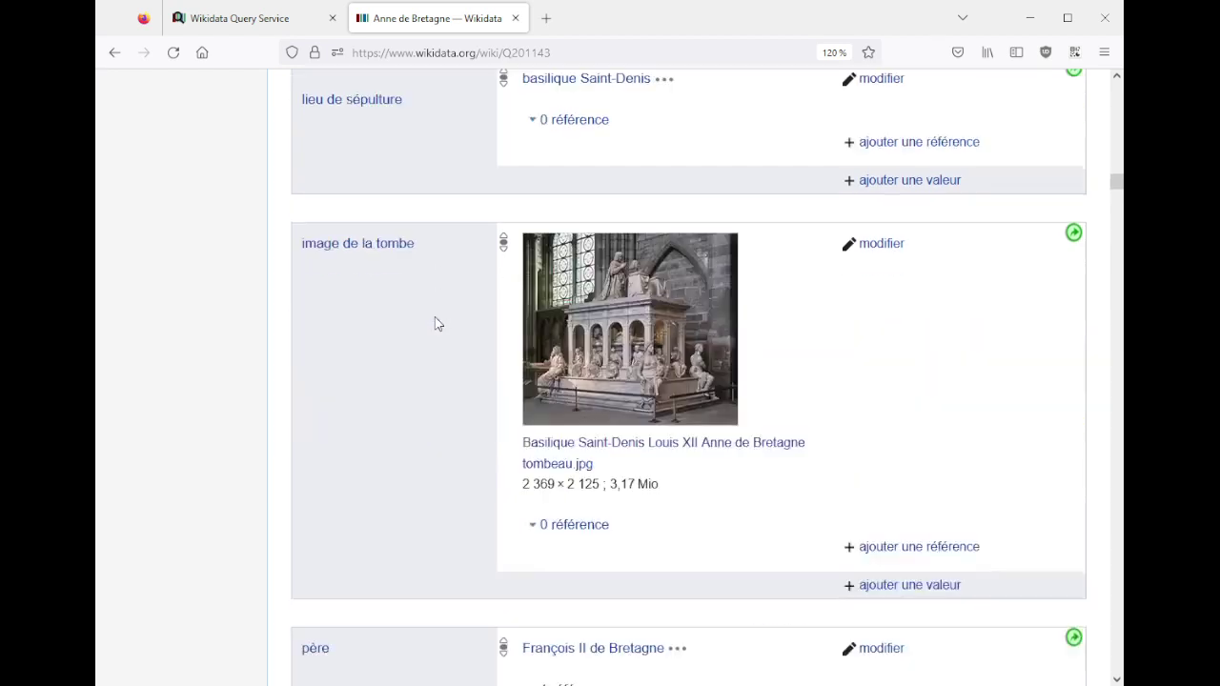
pyautogui.scroll(-10, 436, 324)
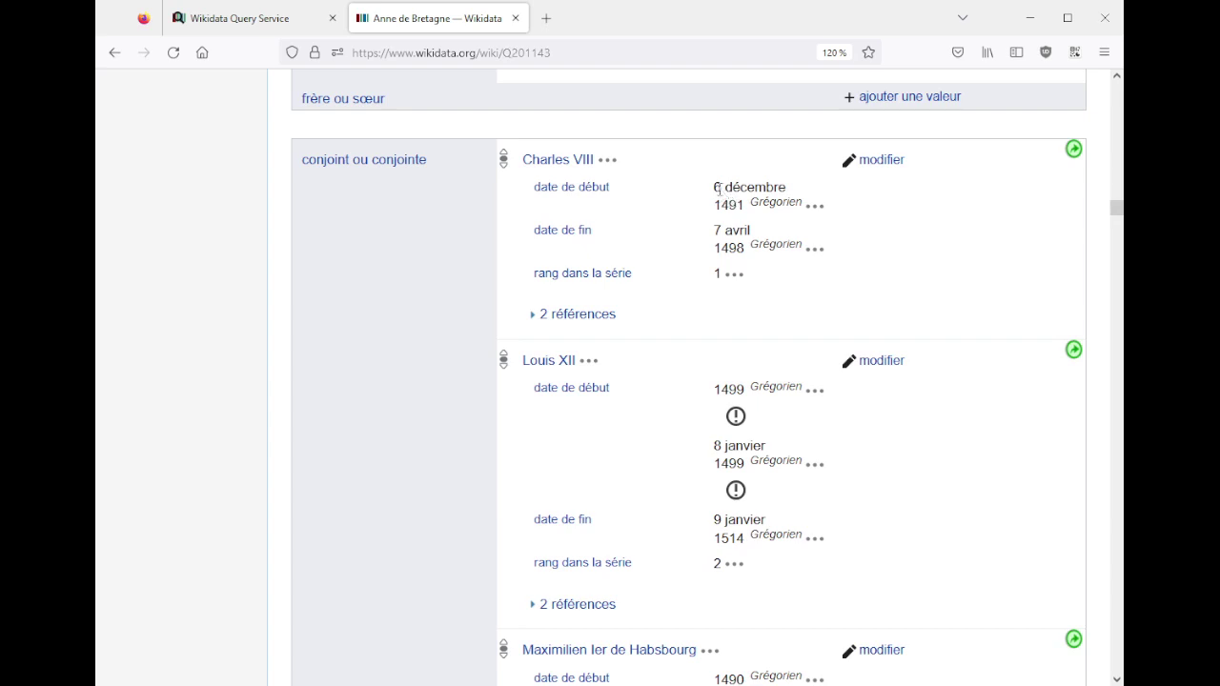
pyautogui.moveTo(717, 187); pyautogui.dragTo(735, 206)
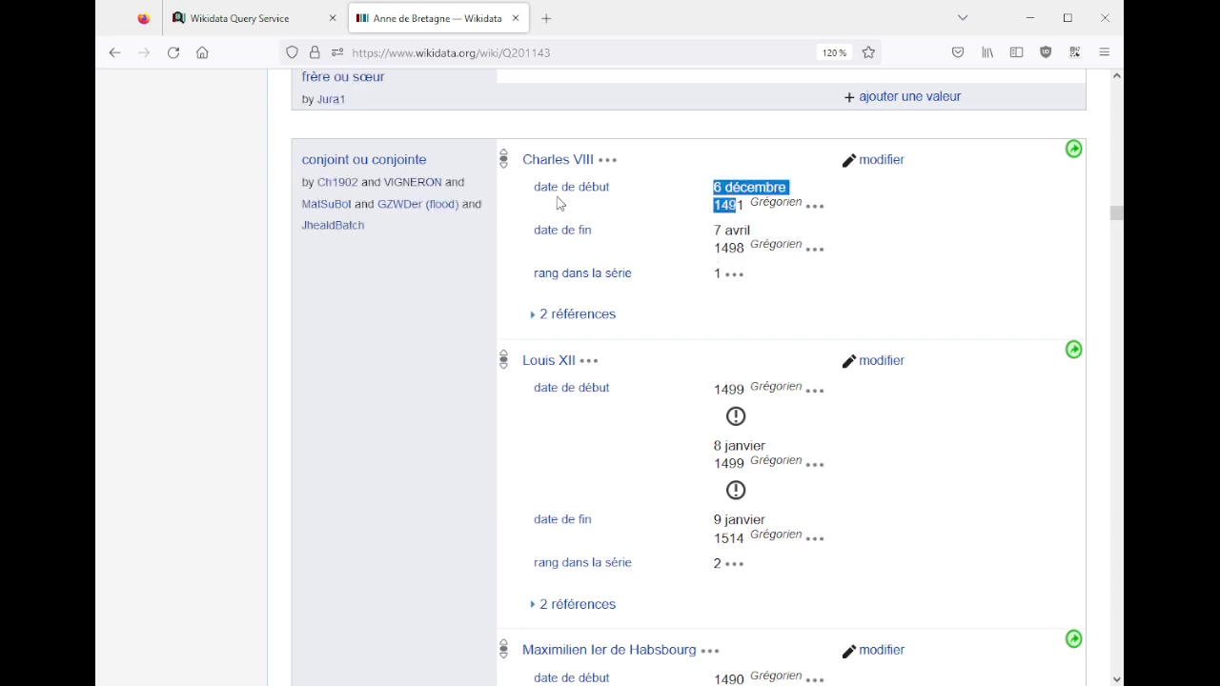
pyautogui.click(734, 425)
pyautogui.click(644, 431)
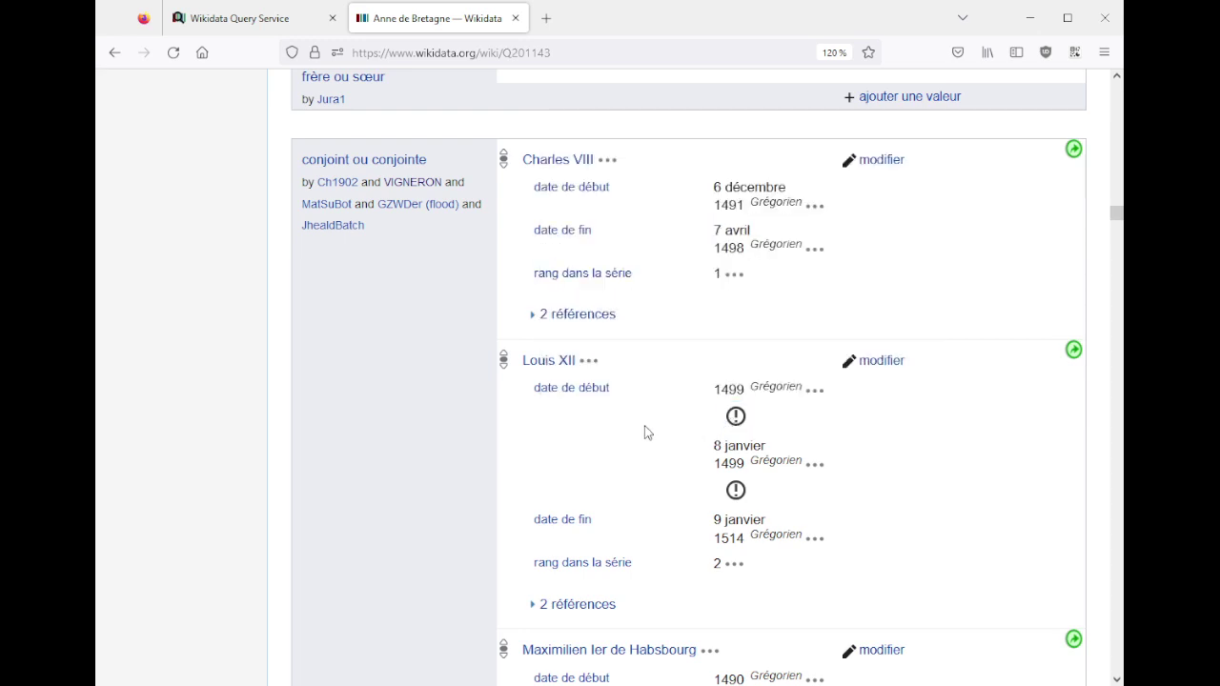
pyautogui.click(735, 416)
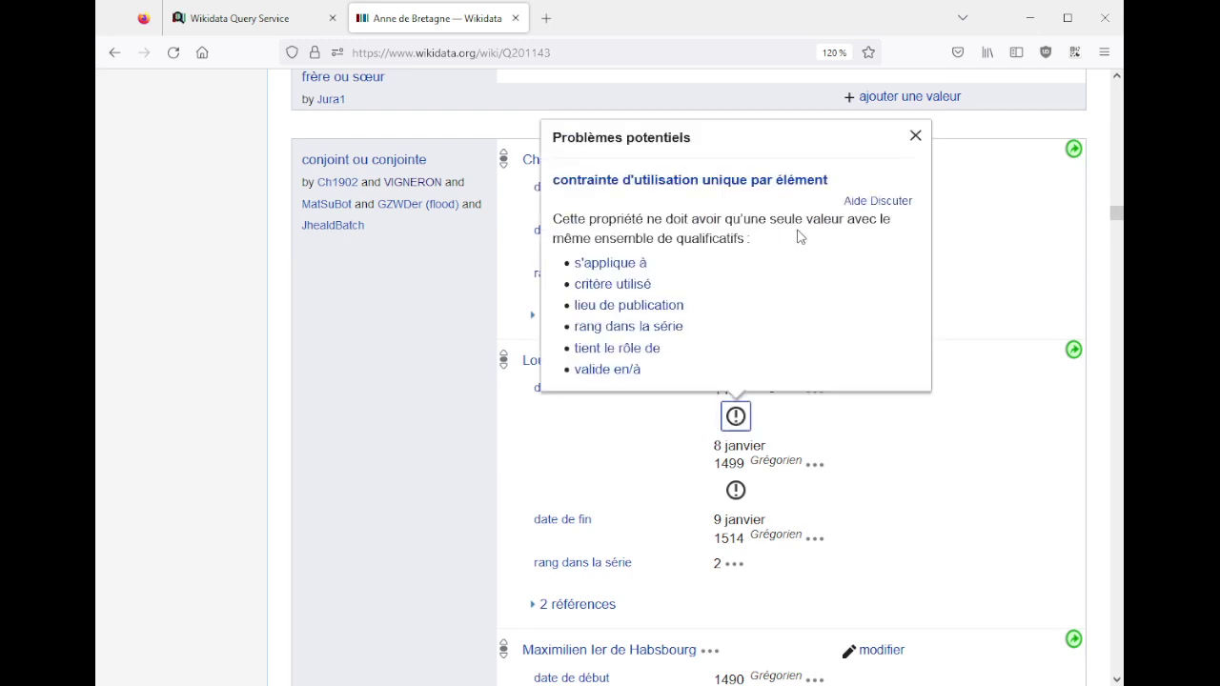
# - Remove the year-only start date 1499 from the Louis XII spouse statement and publish the change
pyautogui.click(626, 433)
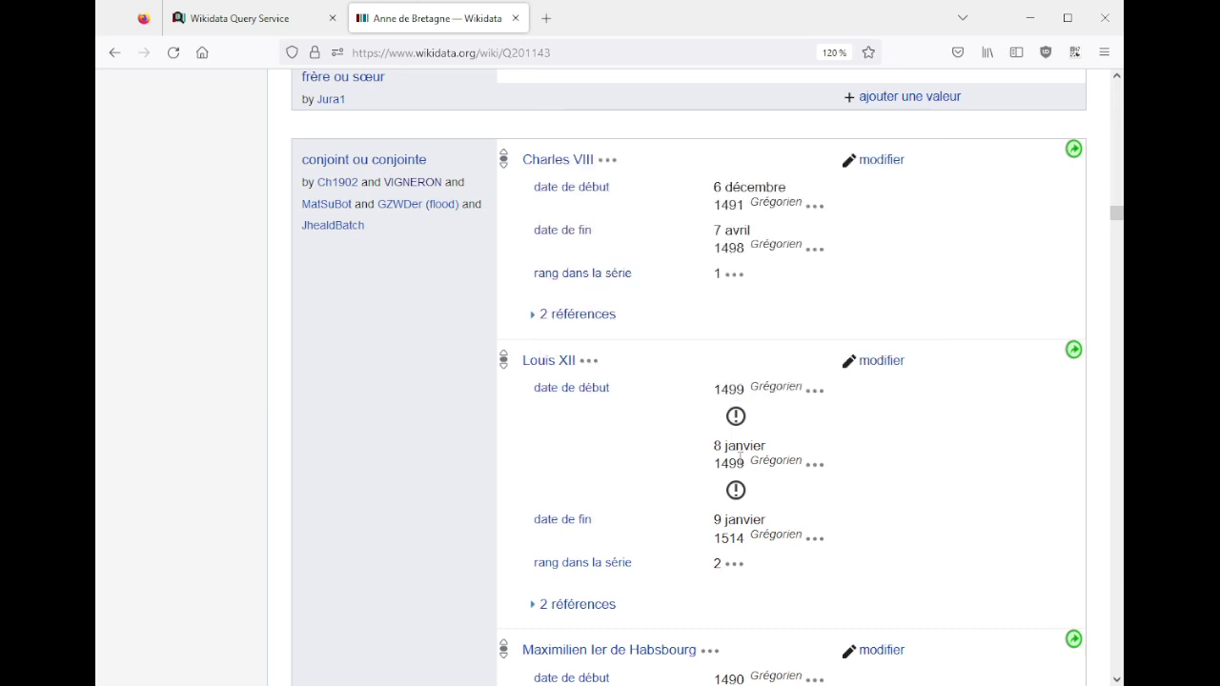
pyautogui.click(736, 490)
pyautogui.click(905, 499)
pyautogui.click(882, 360)
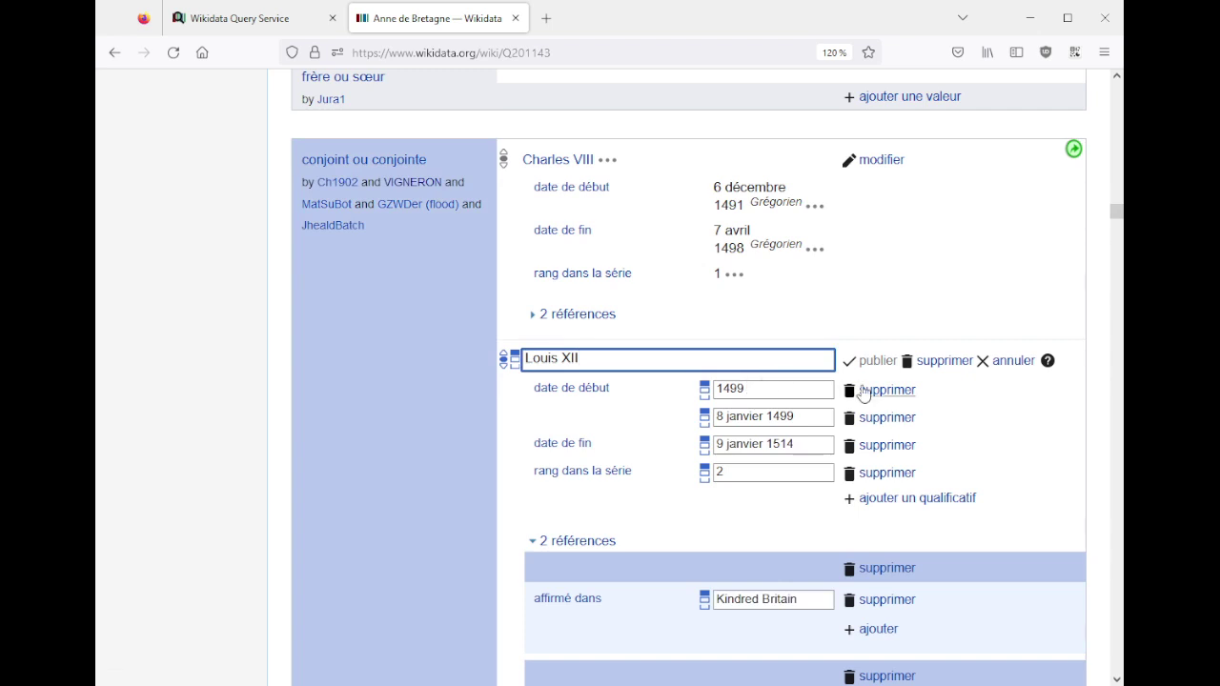
pyautogui.click(863, 391)
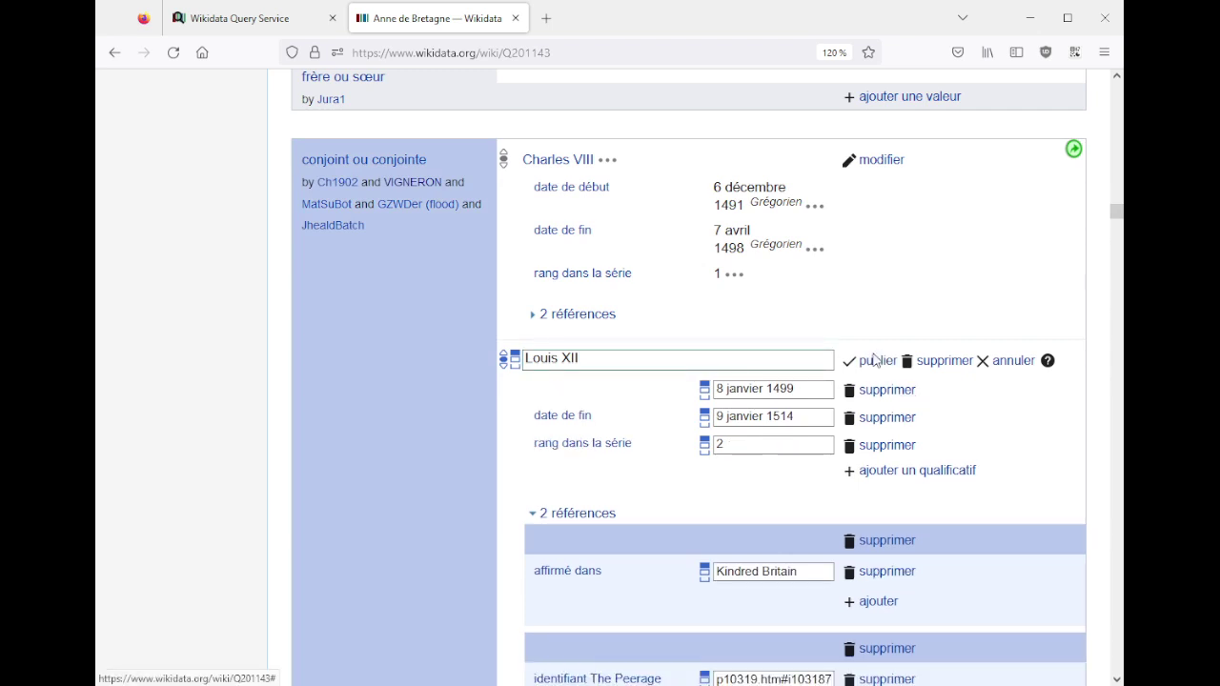
pyautogui.click(874, 360)
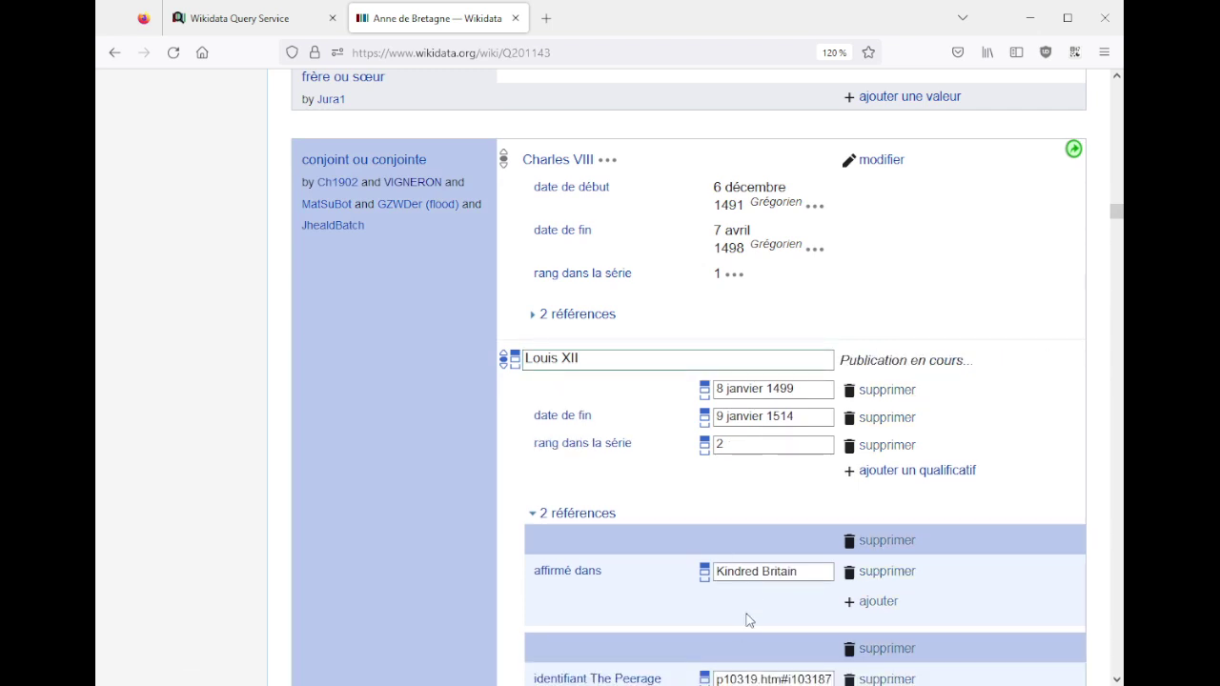
pyautogui.scroll(-3, 747, 499)
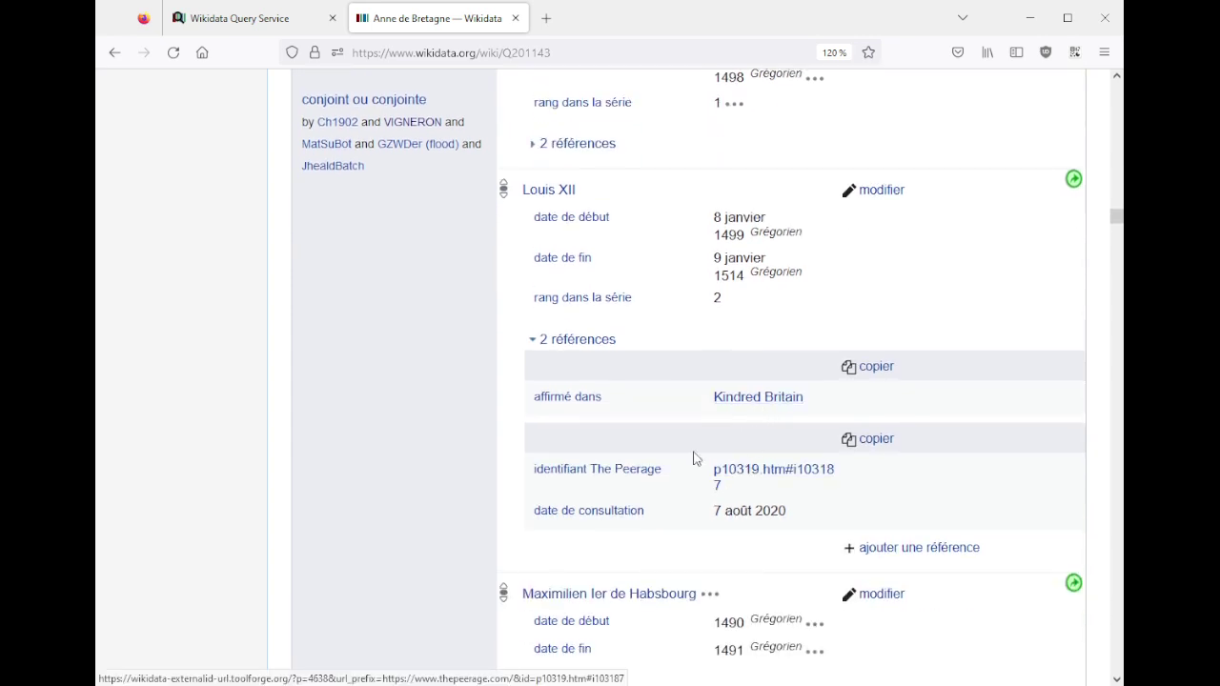
pyautogui.click(560, 340)
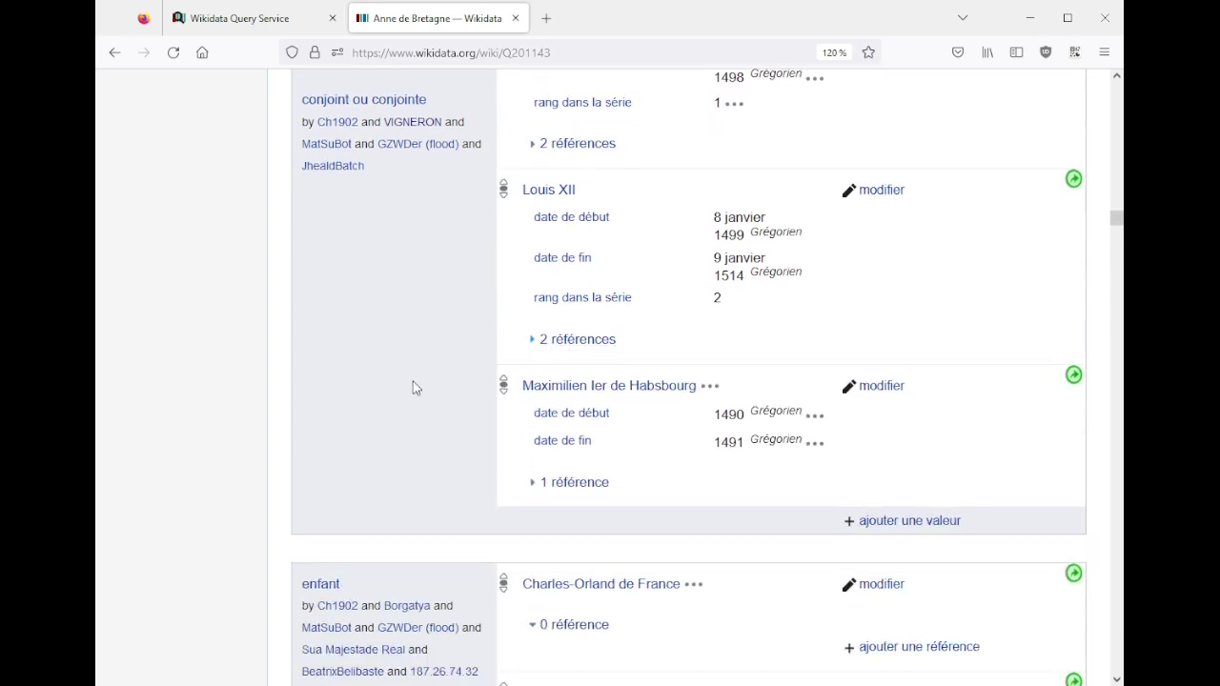
# - Compare the date de début qualifiers of the Maximilien Ier de Habsbourg, Charles VIII and Louis XII marriages
pyautogui.scroll(3, 412, 388)
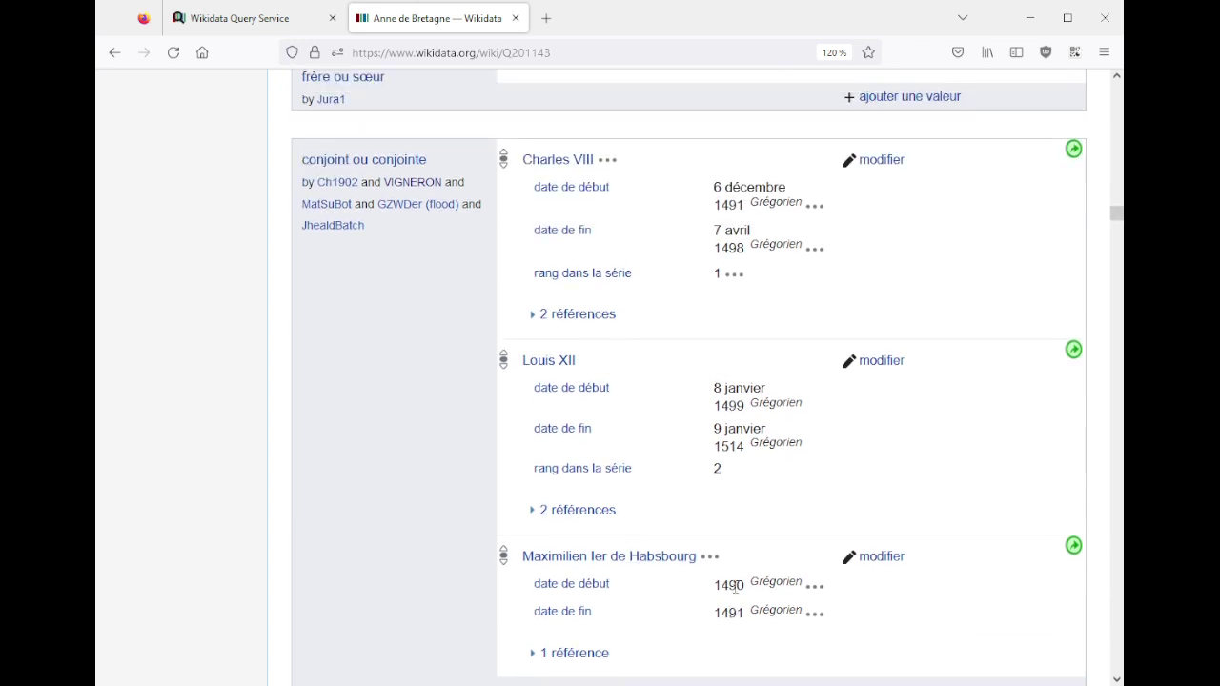
pyautogui.moveTo(736, 585); pyautogui.dragTo(736, 614)
pyautogui.click(420, 479)
pyautogui.moveTo(724, 190); pyautogui.dragTo(735, 204)
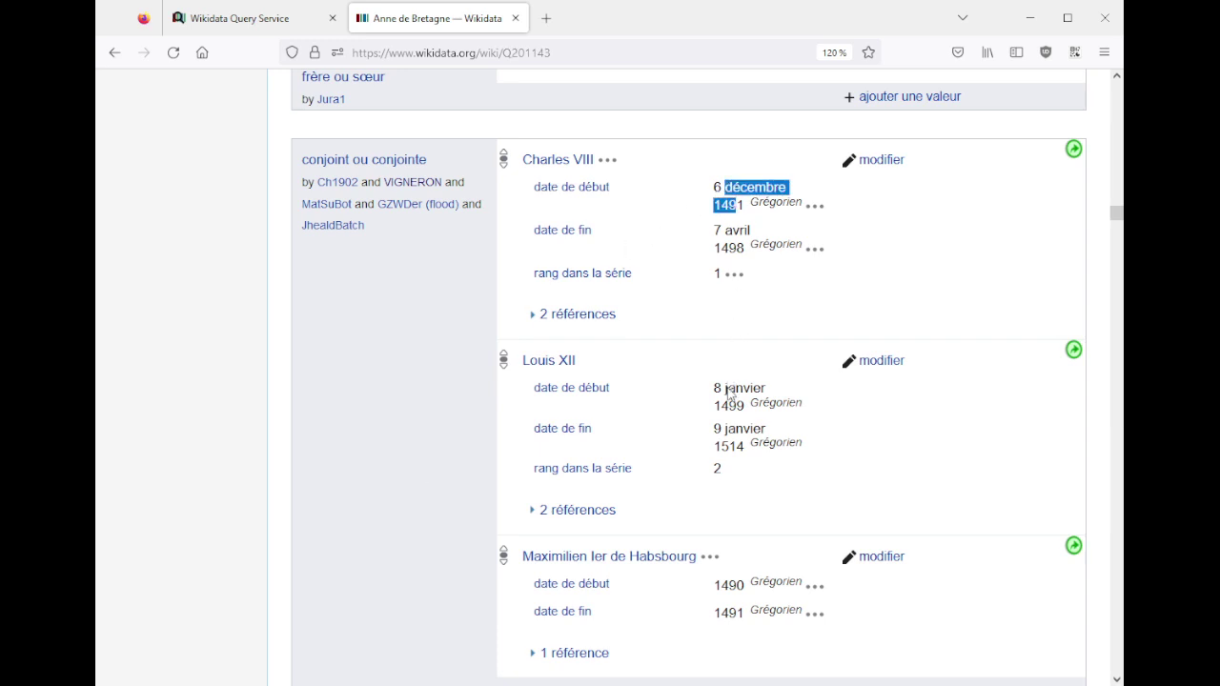
pyautogui.moveTo(728, 382); pyautogui.dragTo(728, 406)
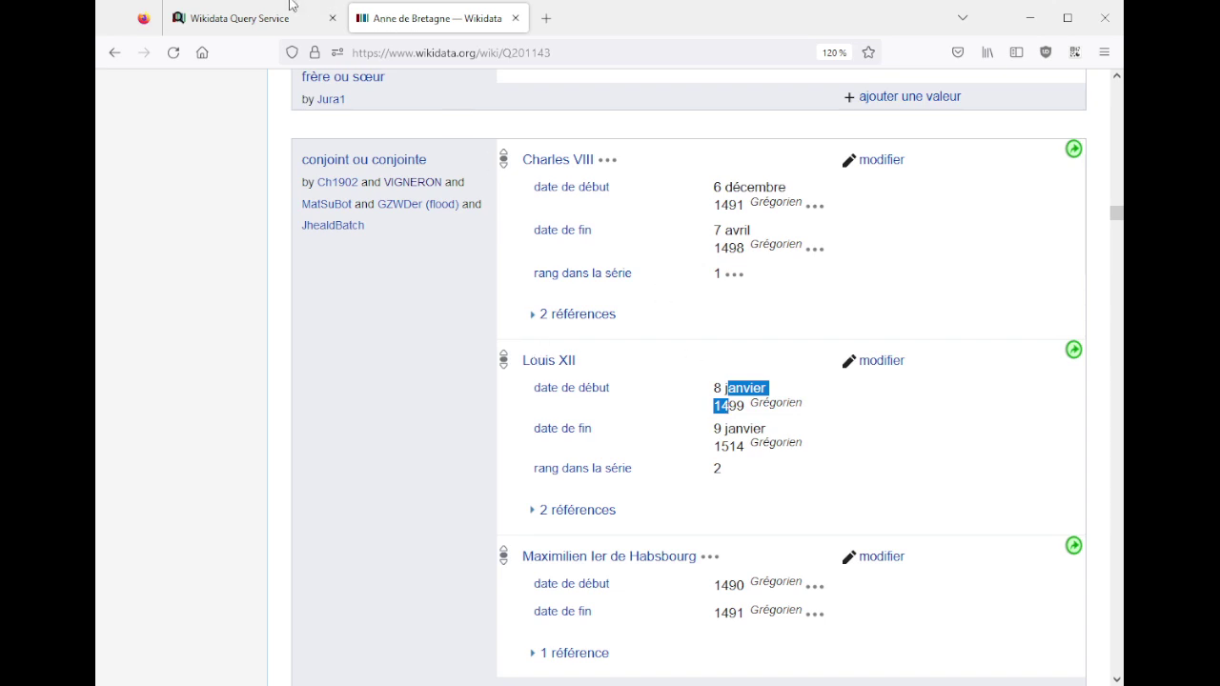
# - In the Wikidata Query Service query, replace P570 ?dateM with the conjoint ou conjointe property (P26)
pyautogui.click(257, 18)
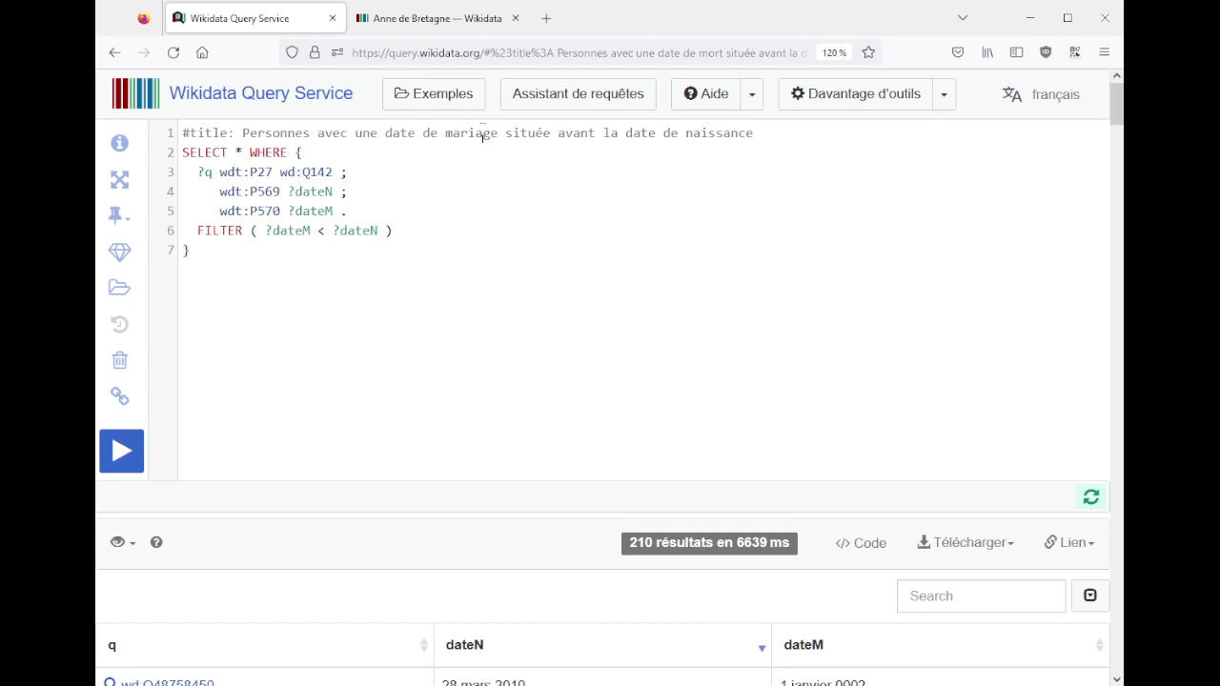
pyautogui.click(790, 132)
pyautogui.click(335, 211)
pyautogui.hotkey('shift', 'Left')
pyautogui.hotkey('shift', 'Left')
pyautogui.hotkey('shift', 'Left')
pyautogui.hotkey('shift', 'Left')
pyautogui.hotkey('shift', 'Left')
pyautogui.hotkey('shift', 'Left')
pyautogui.hotkey('shift', 'Left')
pyautogui.hotkey('shift', 'Left')
pyautogui.hotkey('shift', 'Left')
pyautogui.hotkey('shift', 'Left')
pyautogui.hotkey('shift', 'Left')
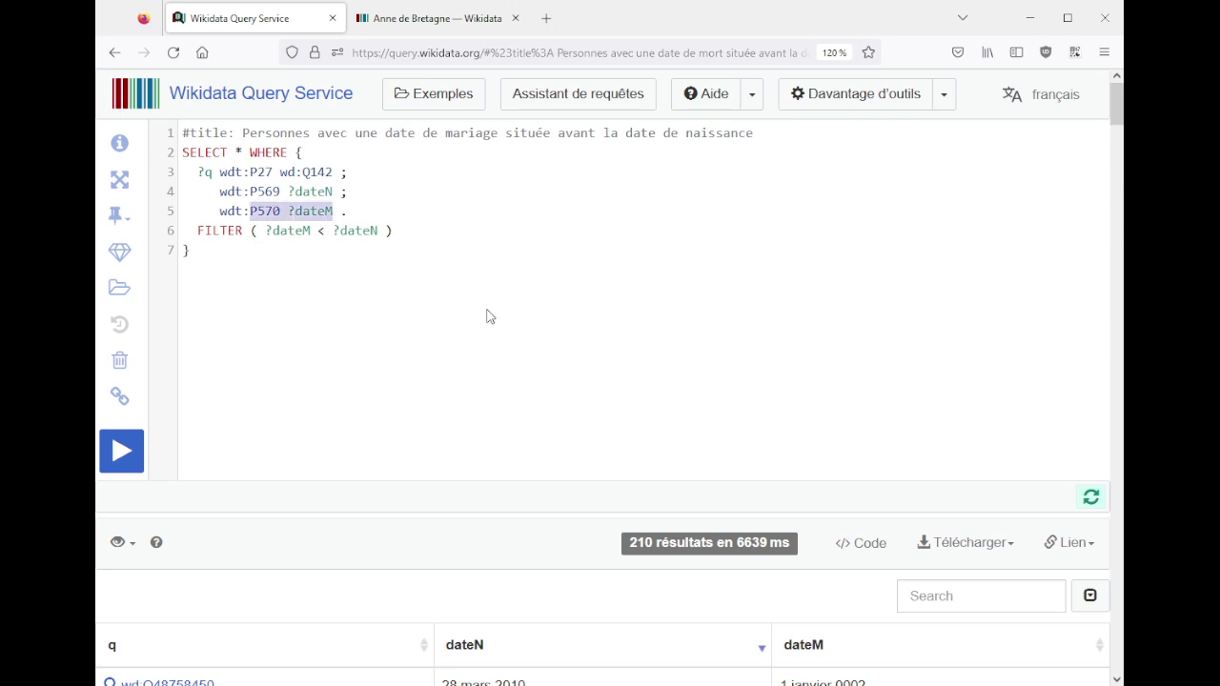
pyautogui.press('BackSpace')
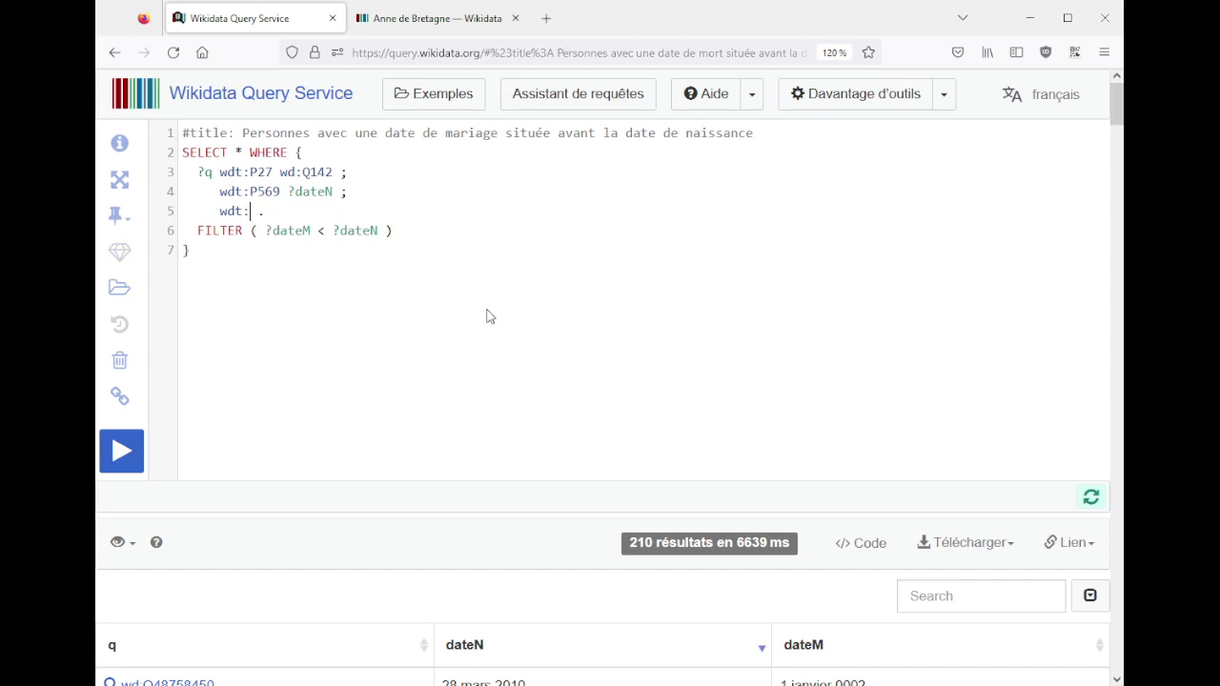
pyautogui.hotkey('ctrl', 'space')
pyautogui.write('conjoin')
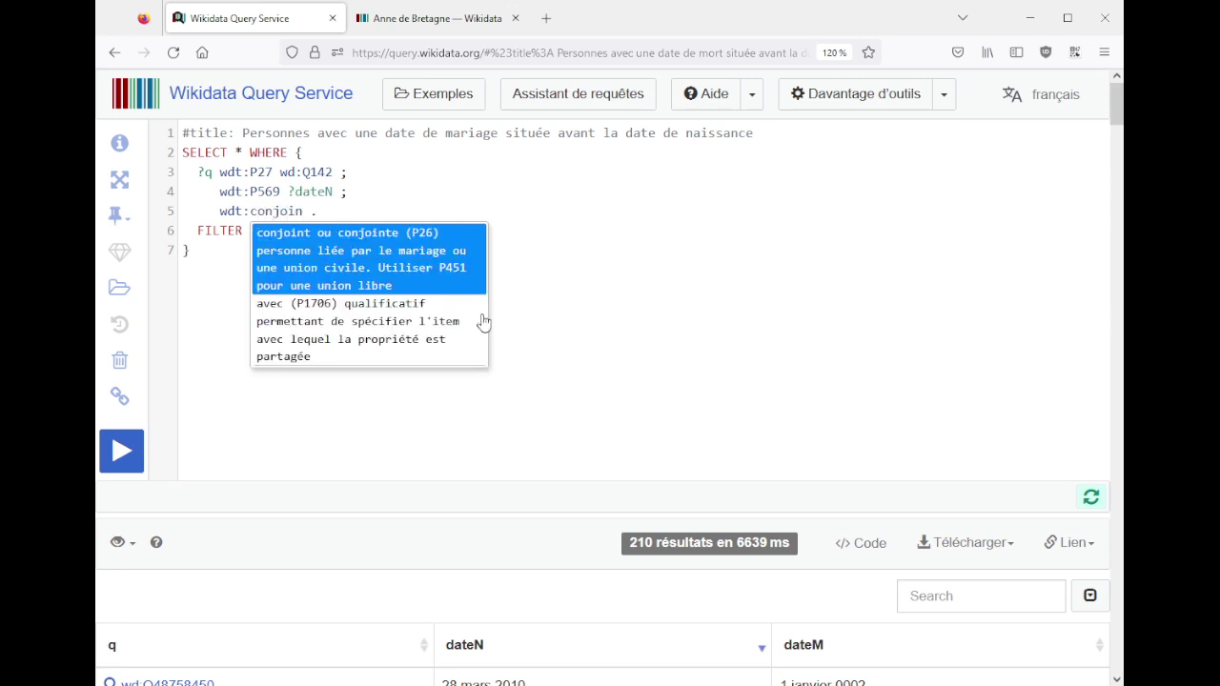
pyautogui.click(420, 259)
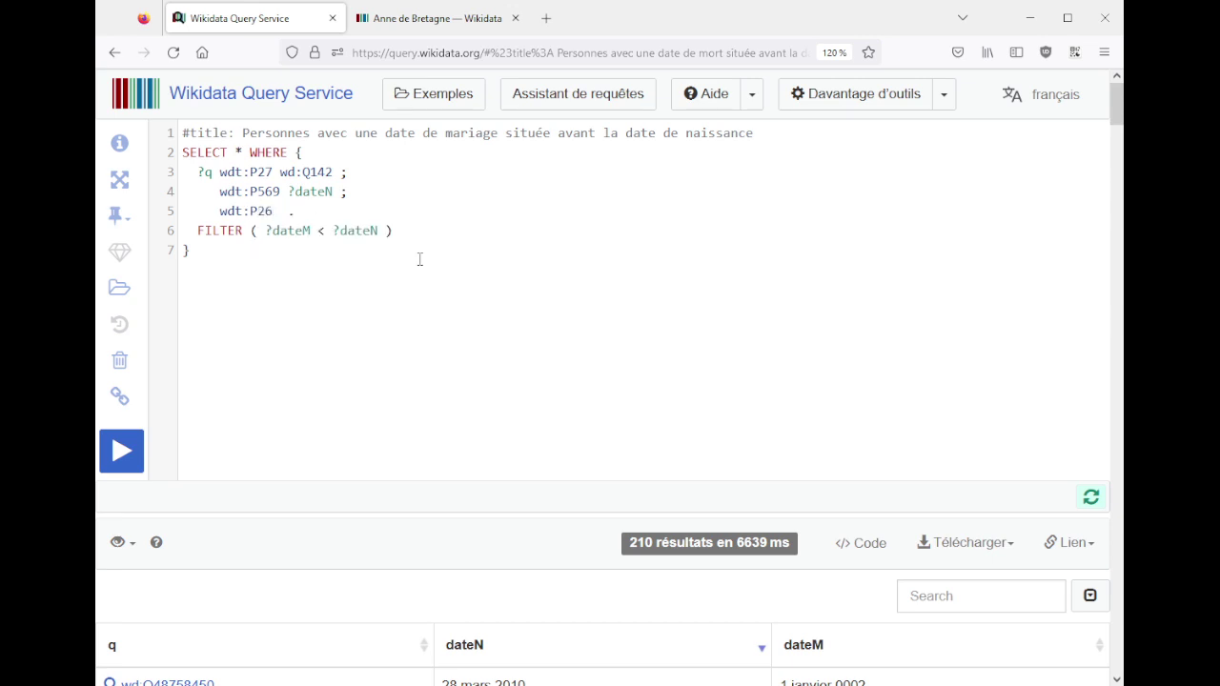
# - Change the P26 prefix to p:, give it the ?node variable as object, and add an empty line below
pyautogui.hotkey('ctrl', 'shift', 'Left')
pyautogui.write('p')
pyautogui.press('Right')
pyautogui.write('?node')
pyautogui.press('Return')
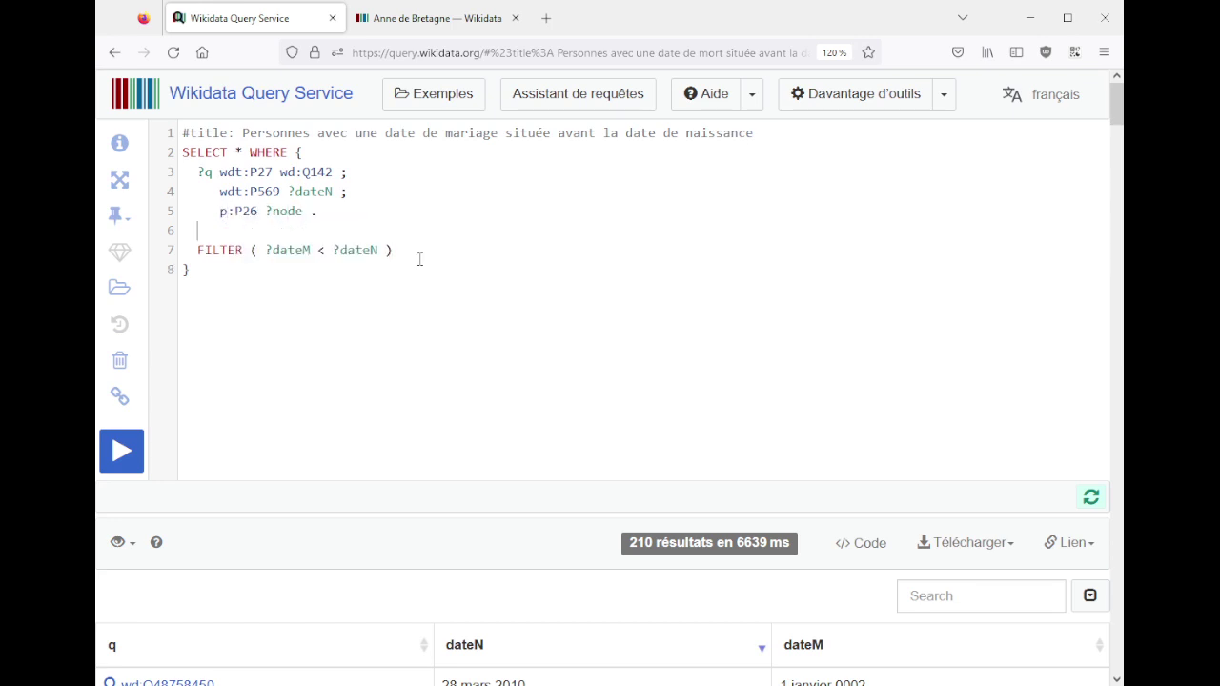
# - Review the full Charles VIII spouse statement with its qualifiers on the Anne de Bretagne item, and return to the query
pyautogui.click(434, 19)
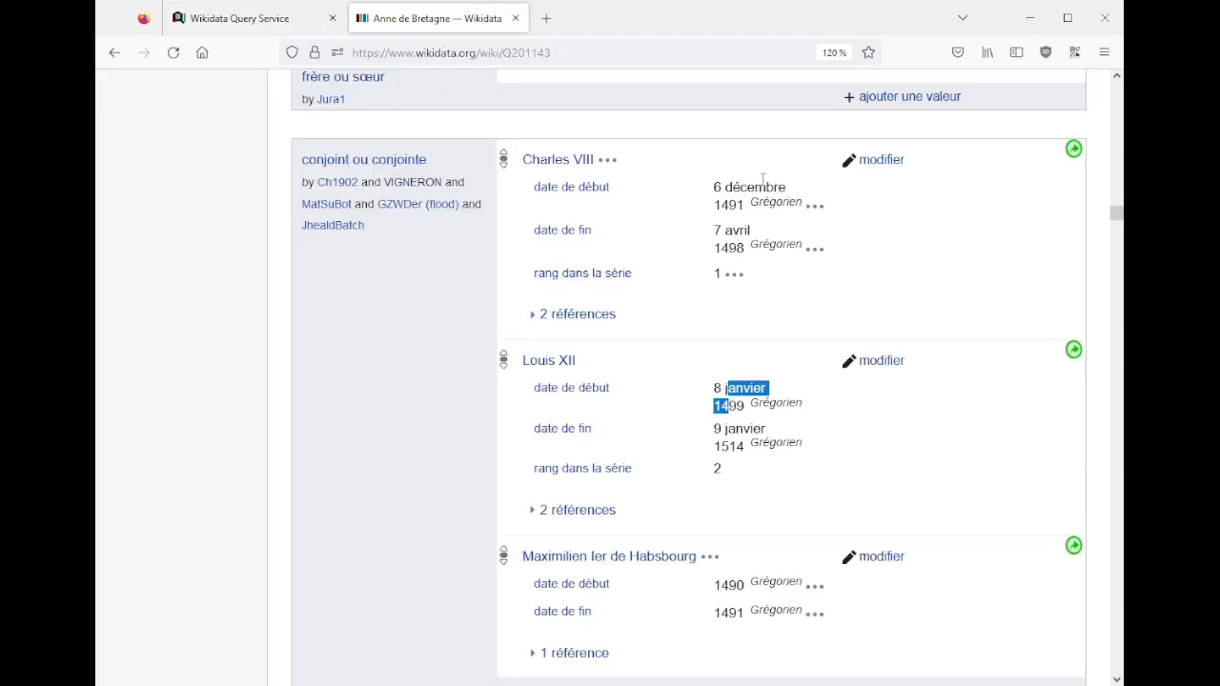
pyautogui.moveTo(513, 160); pyautogui.dragTo(733, 310)
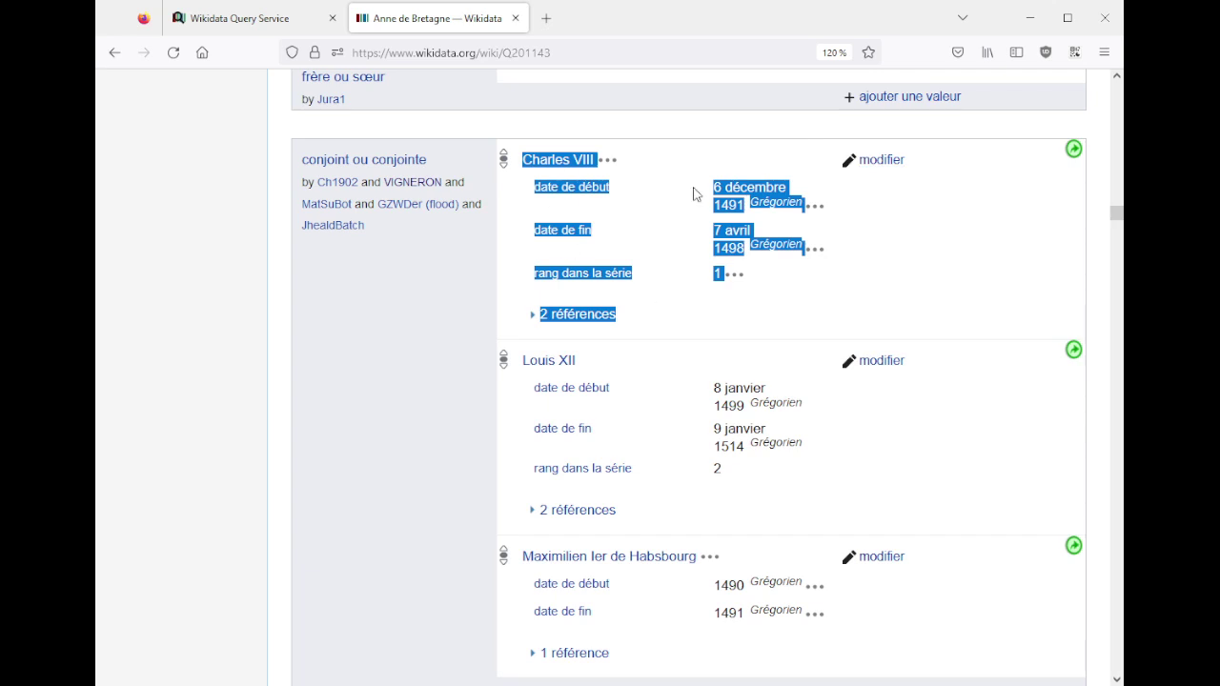
pyautogui.click(250, 18)
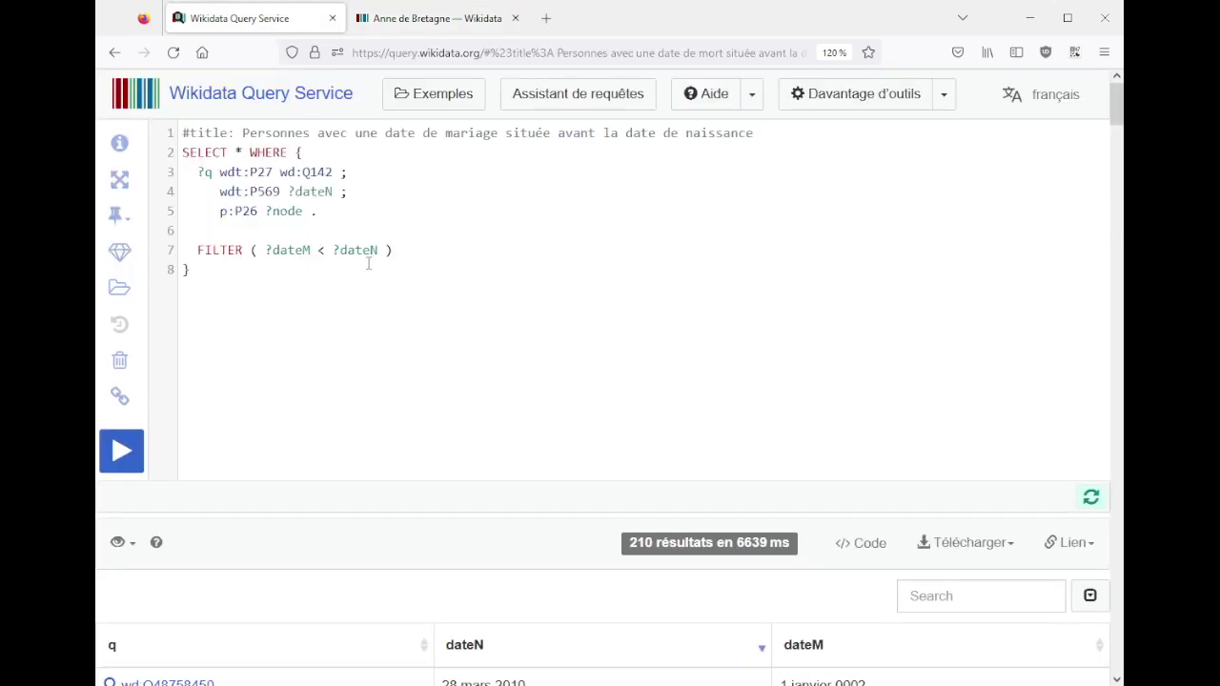
# - Add the triple ?node pq:P580 ?dateMa for the marriage's date de début, and rename the filter's ?dateM to ?dateMa
pyautogui.write('?np')
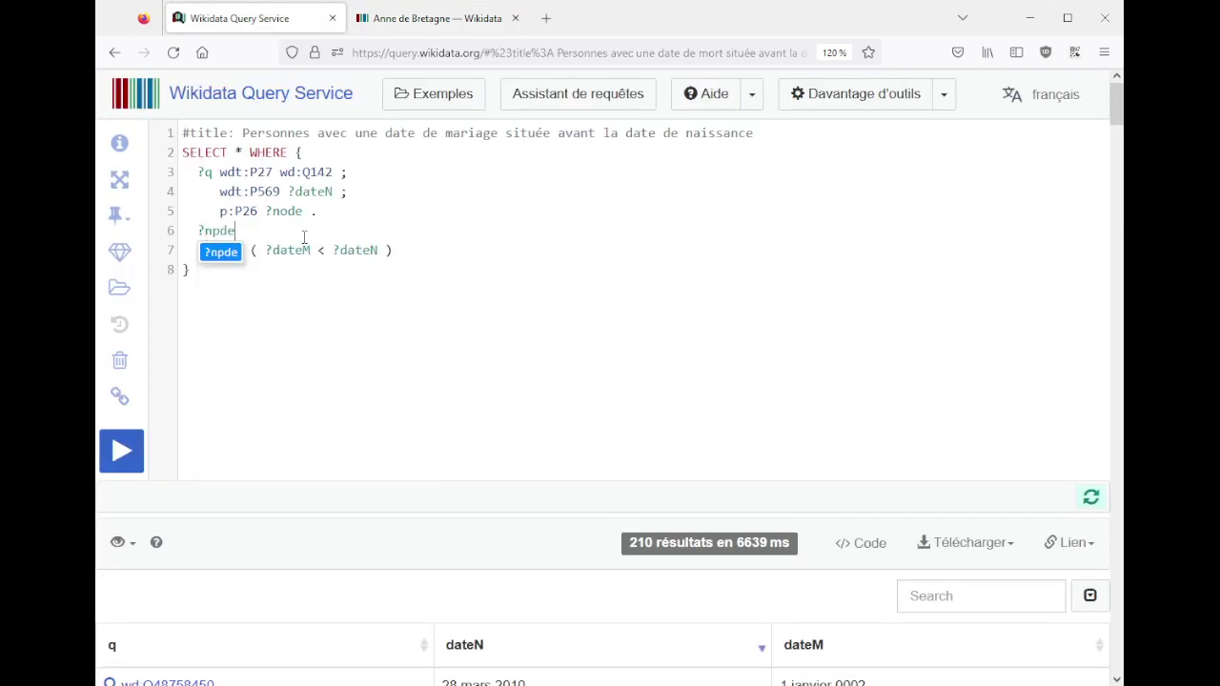
pyautogui.press('BackSpace')
pyautogui.write('ode ')
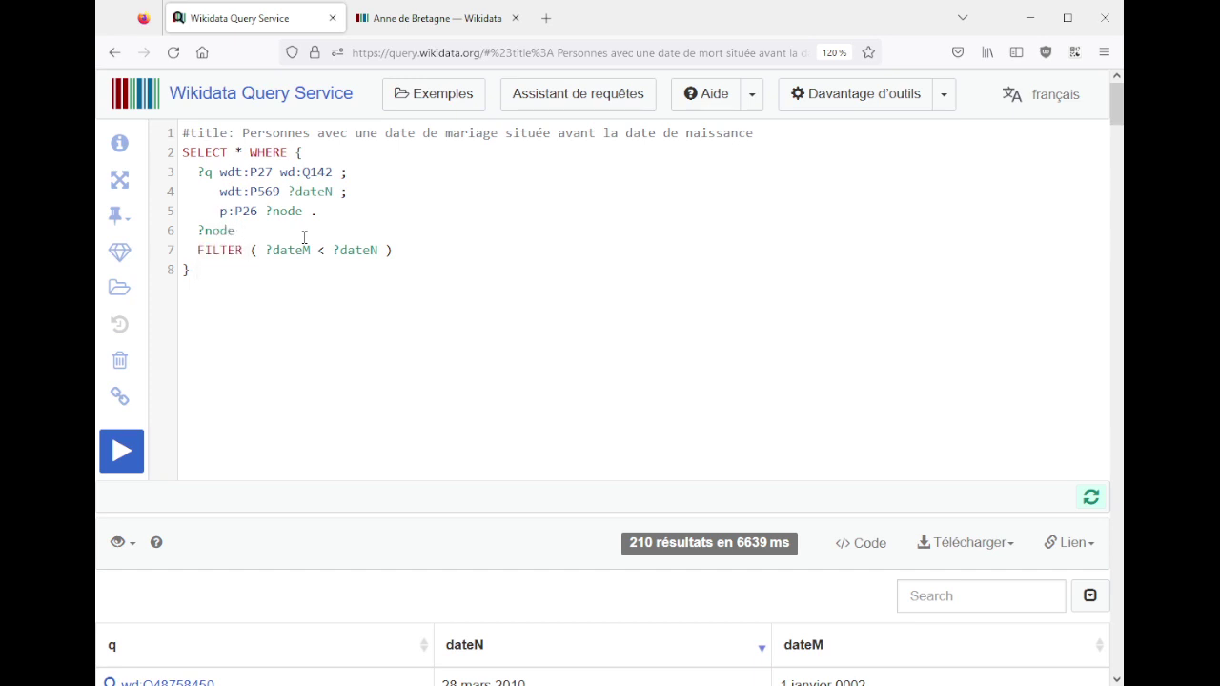
pyautogui.write('pq:date de débu')
pyautogui.press('Return')
pyautogui.write('?date')
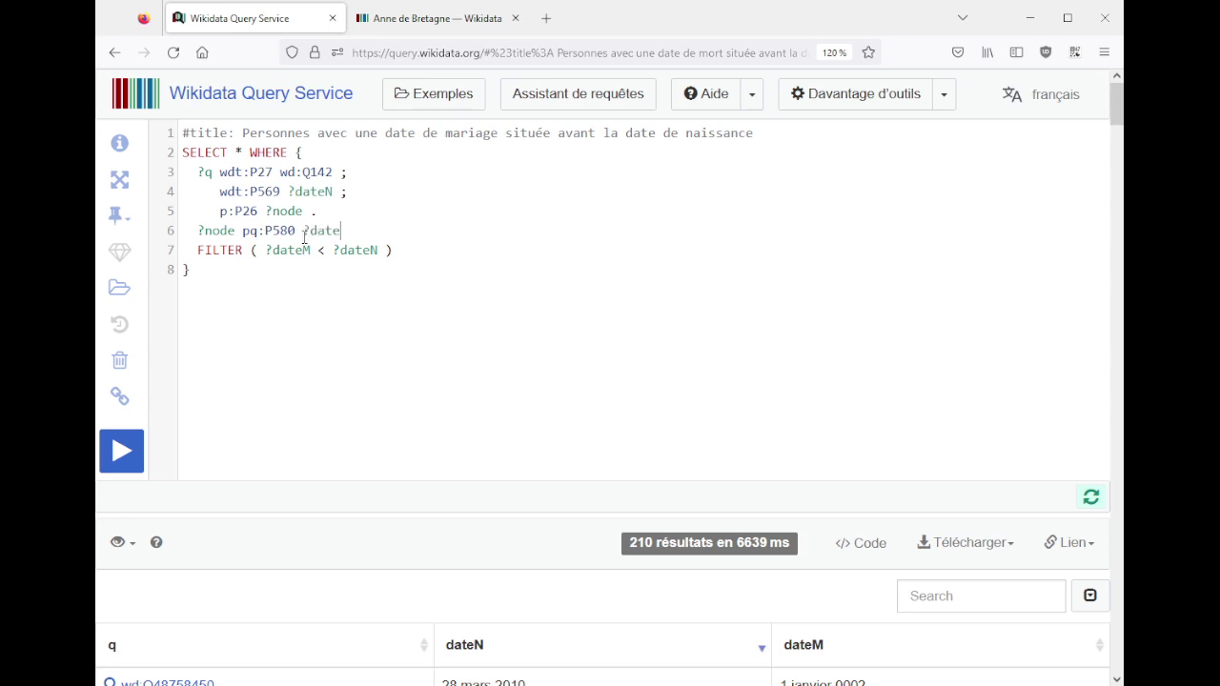
pyautogui.write('M')
pyautogui.write('a .')
pyautogui.click(308, 252)
pyautogui.write('a')
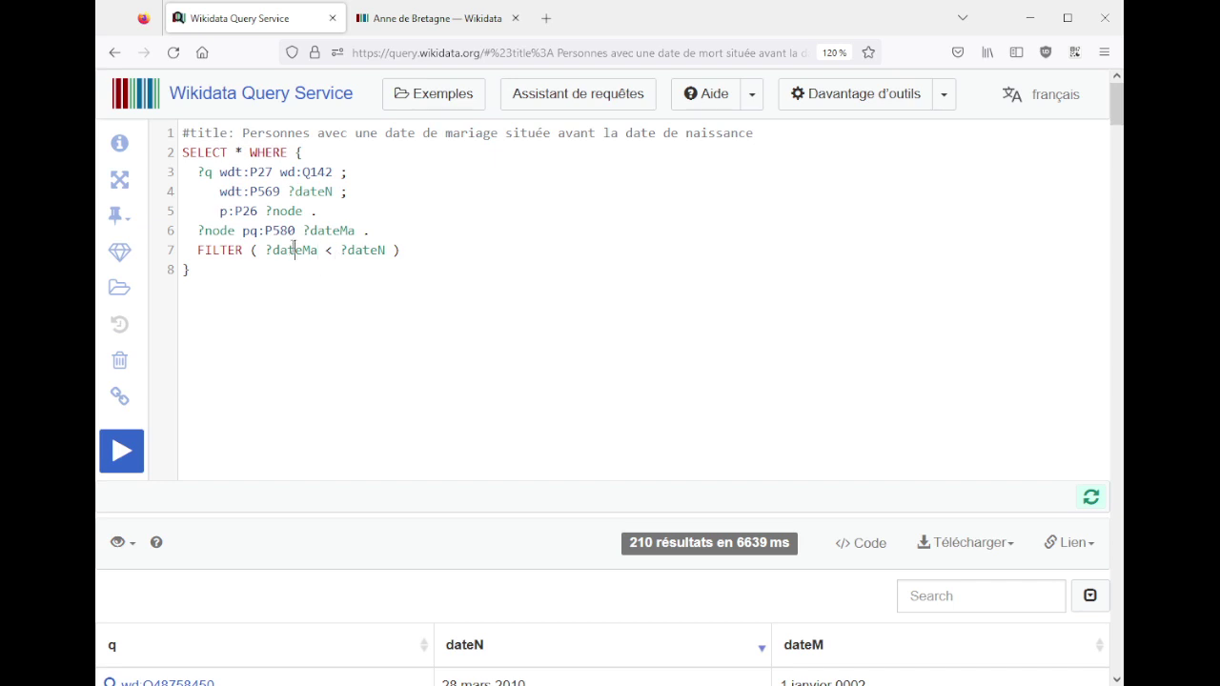
# - Append LIMIT 10 after the closing brace and run the query
pyautogui.click(374, 304)
pyautogui.press('Return')
pyautogui.write('LIMIT 10')
pyautogui.hotkey('ctrl', 'Return')
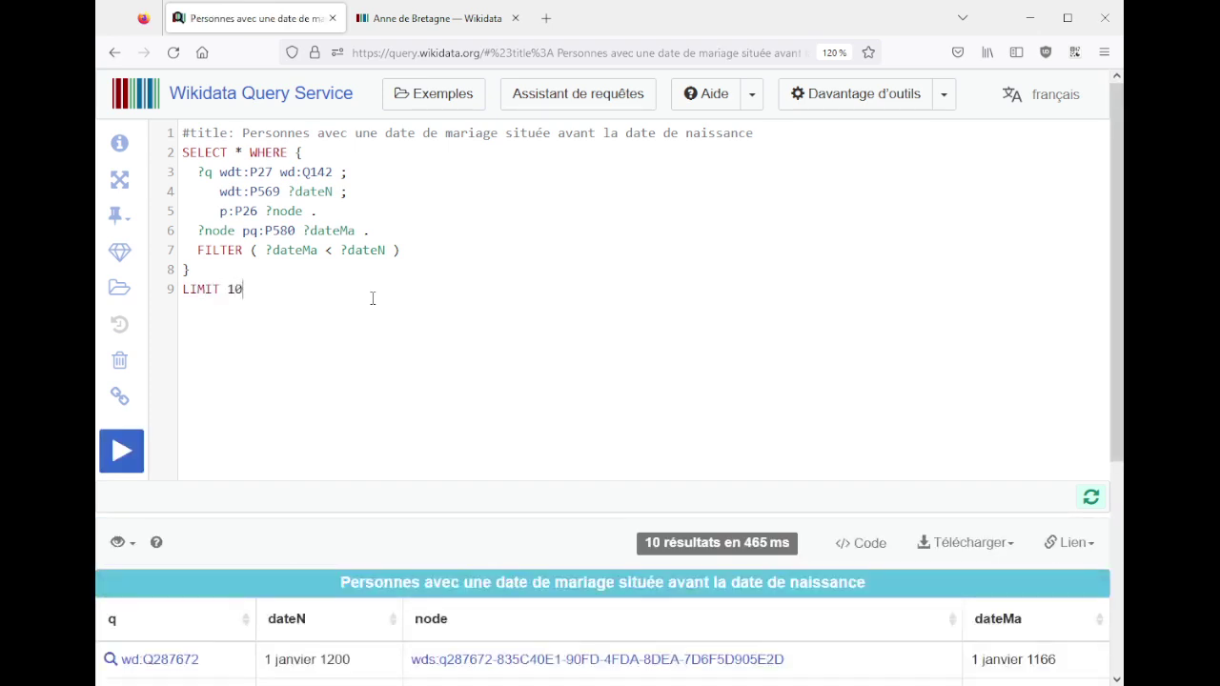
# - Examine the query results, comparing the birth dates with the marriage dates
pyautogui.scroll(-4, 372, 298)
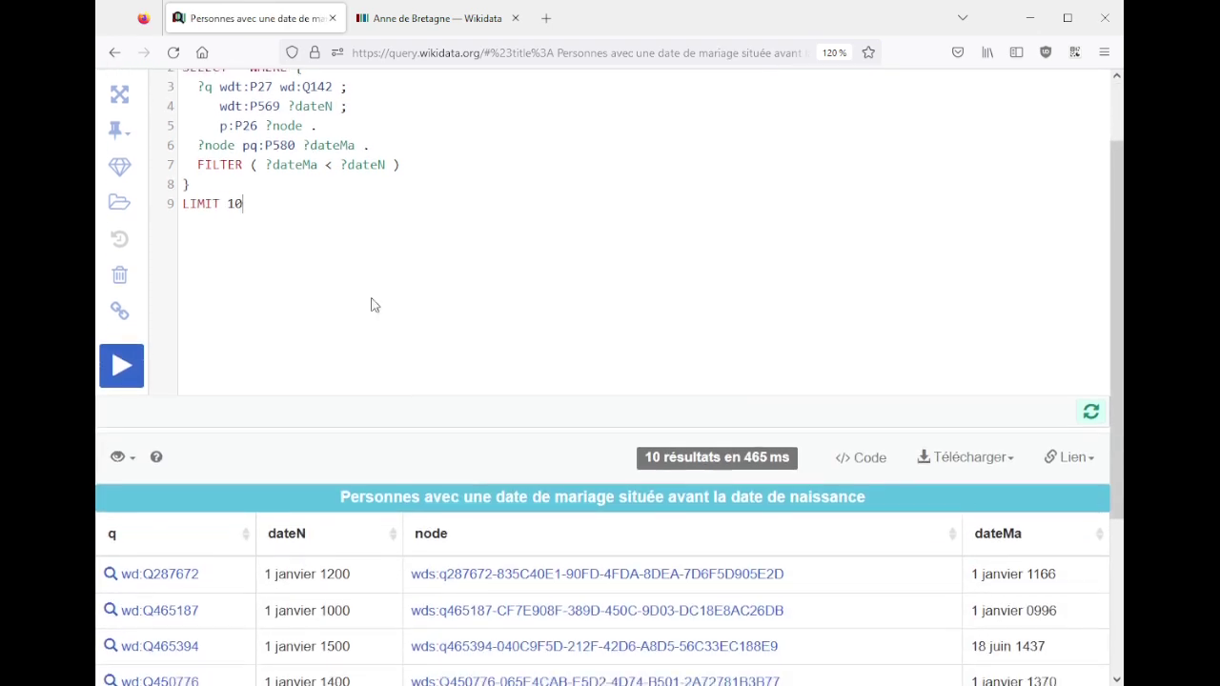
pyautogui.moveTo(340, 347); pyautogui.dragTo(332, 558)
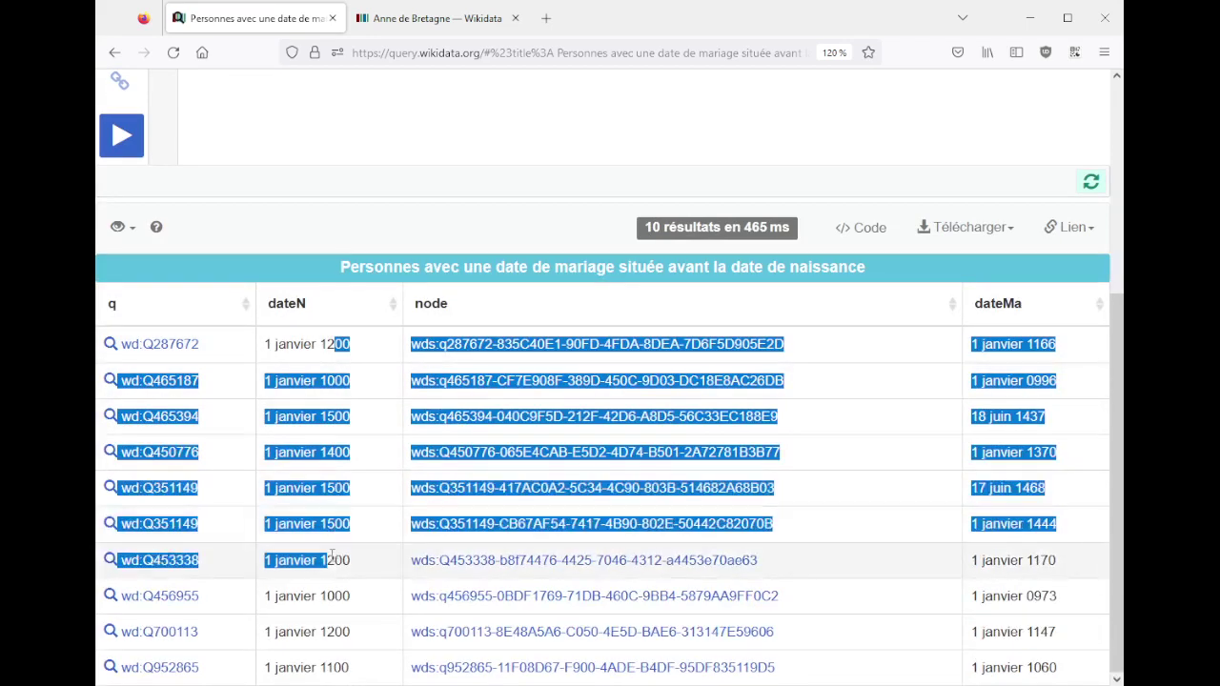
pyautogui.scroll(4, 332, 559)
pyautogui.scroll(-1, 333, 528)
pyautogui.scroll(1, 332, 528)
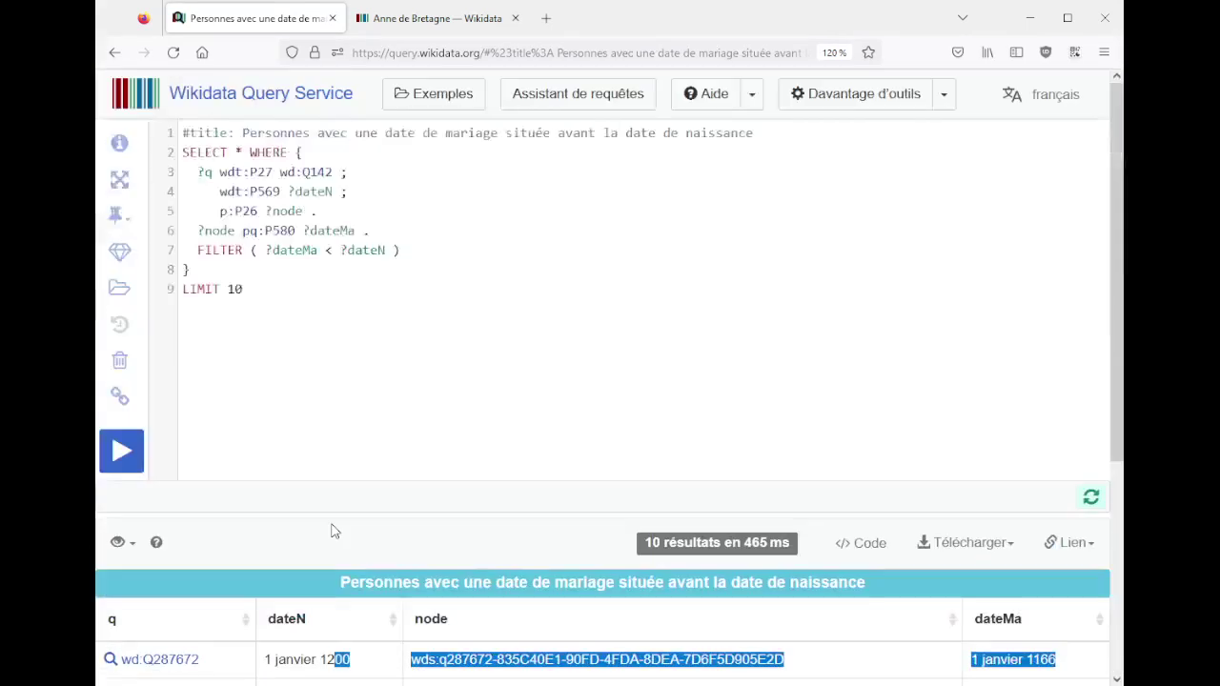
# - Add FILTER ( year(?dateN) > 1800 ) below the existing filter and run the query
pyautogui.click(432, 251)
pyautogui.press('Return')
pyautogui.write('FILTER ( yea')
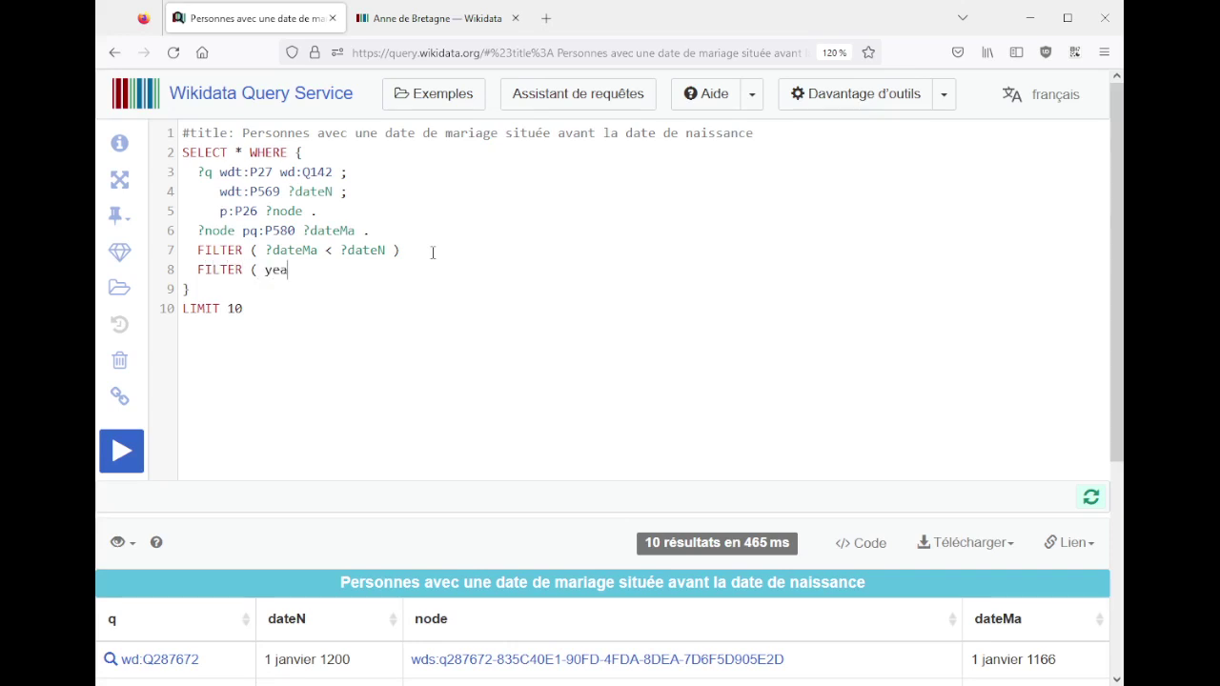
pyautogui.write('r(?dateN) > 1900')
pyautogui.press('Right')
pyautogui.hotkey('shift', 'Right')
pyautogui.write('800 )')
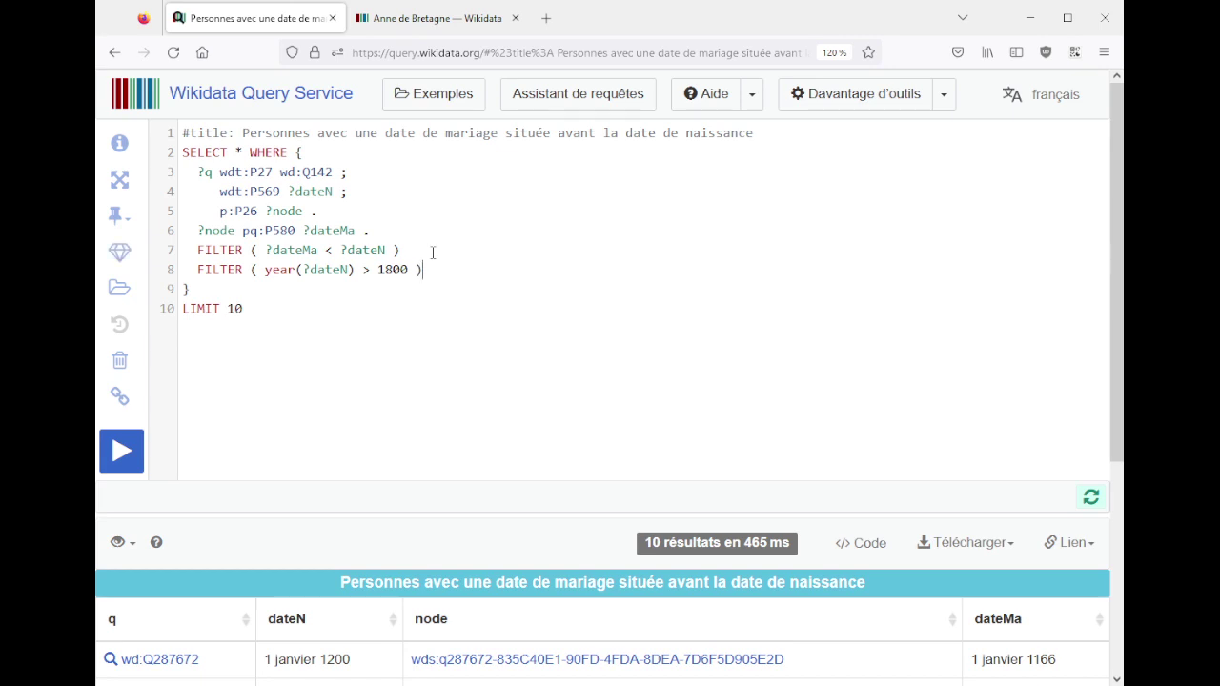
pyautogui.hotkey('ctrl', 'Return')
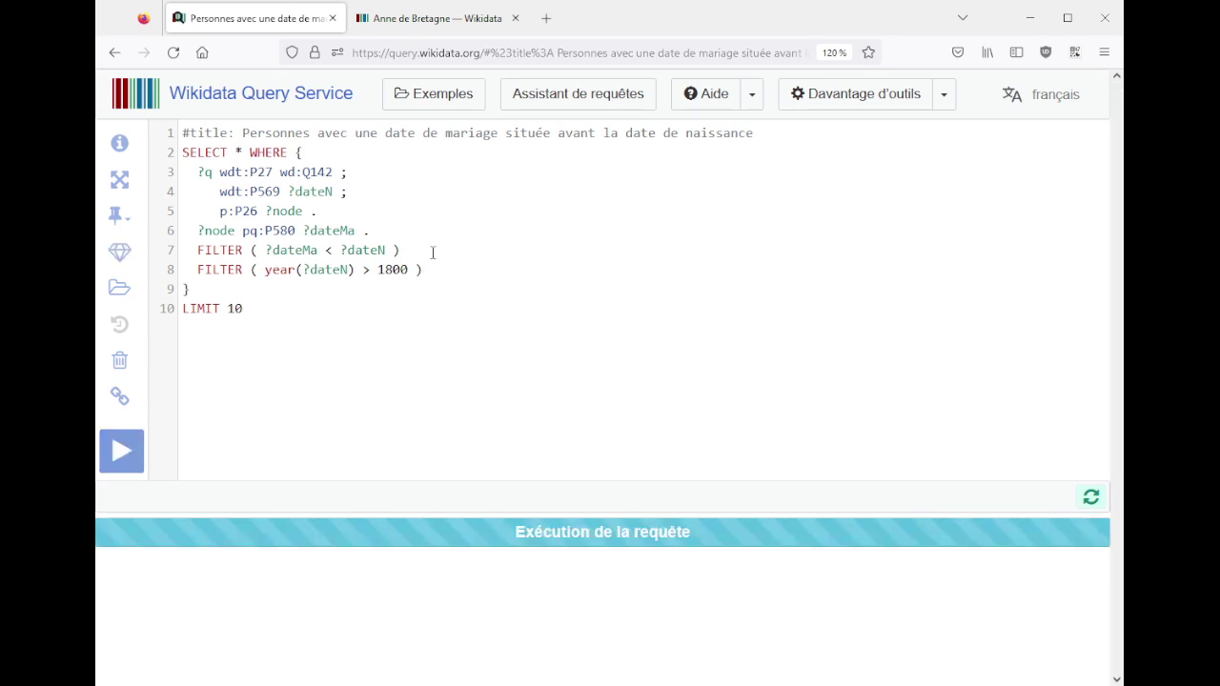
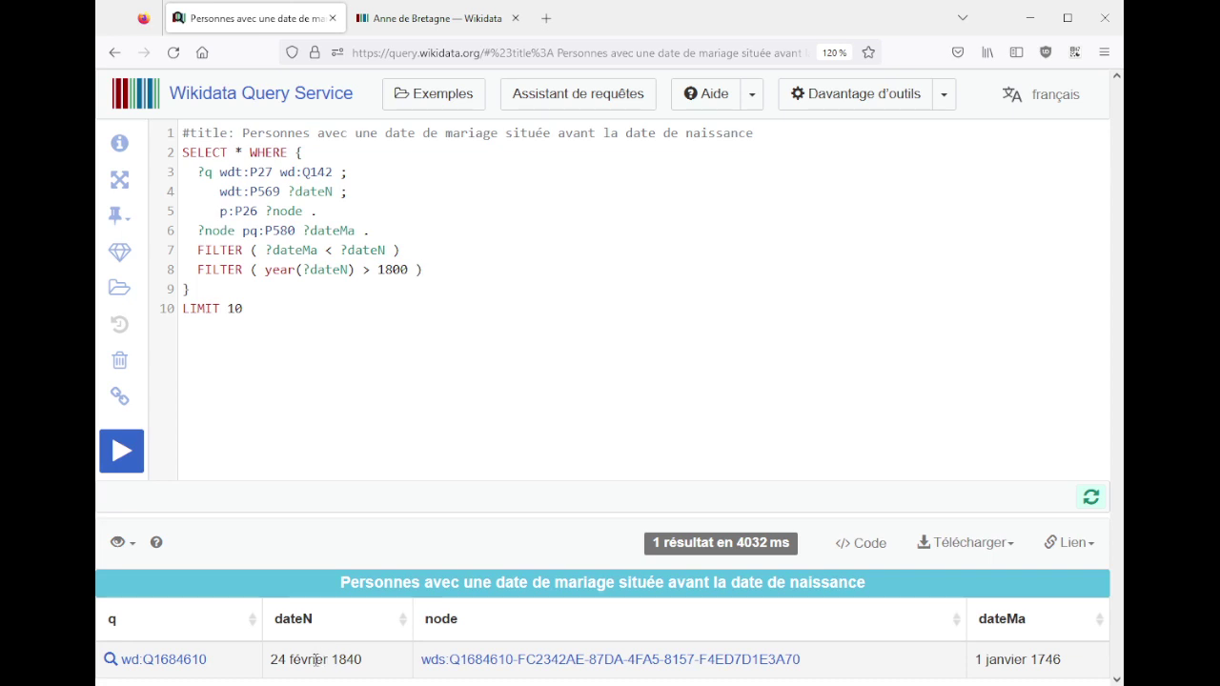
# - Compare the birth and marriage years of result Q1684610, open its item in a new tab and close the Anne de Bretagne tab
pyautogui.doubleClick(343, 659)
pyautogui.moveTo(1058, 659); pyautogui.dragTo(1049, 662)
pyautogui.middleClick(191, 662)
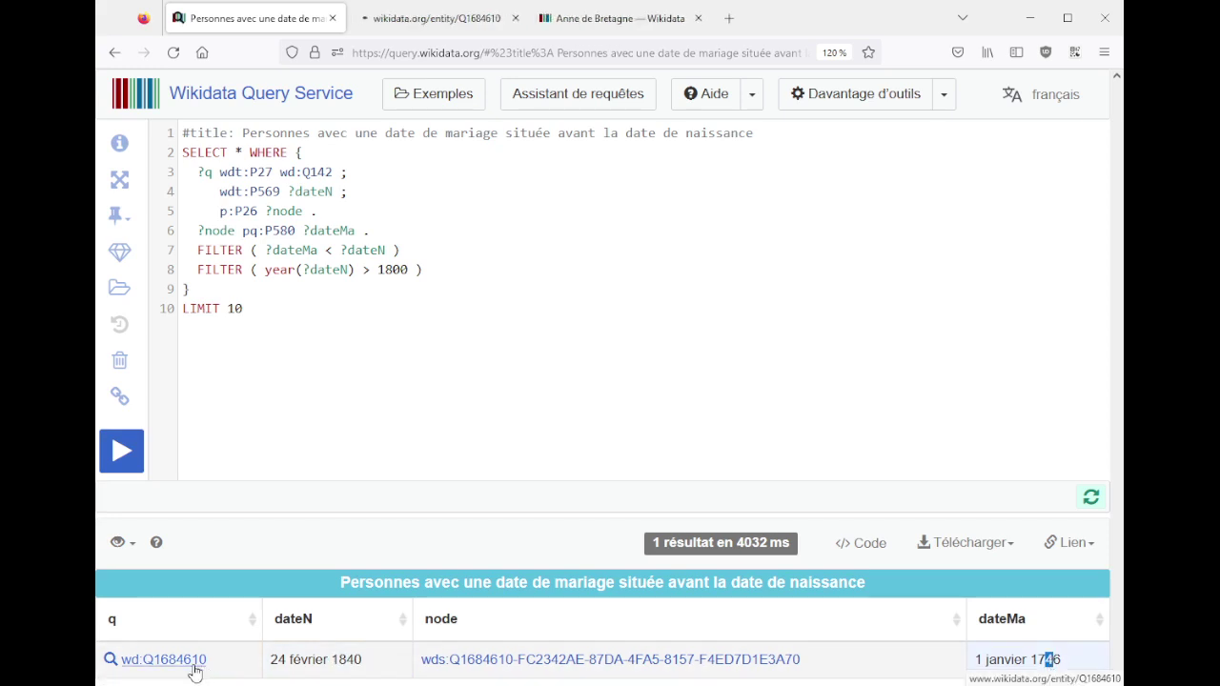
pyautogui.click(482, 18)
pyautogui.middleClick(540, 18)
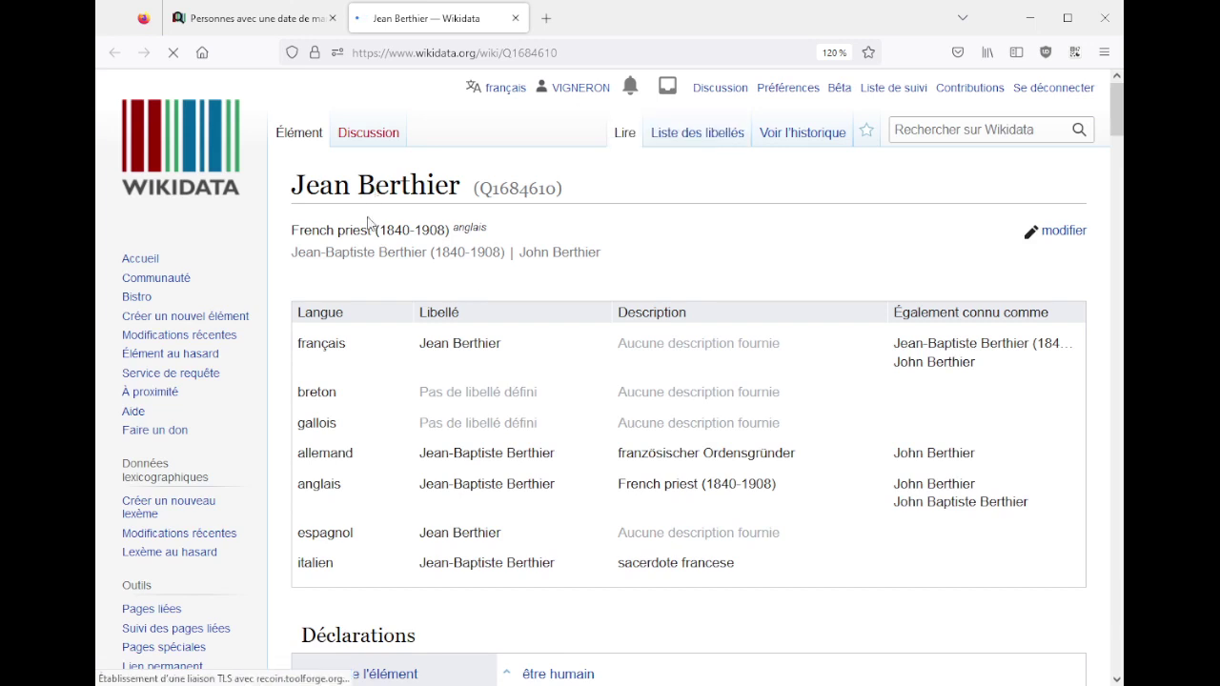
# - Check the life dates in the English description of item Q1684610
pyautogui.moveTo(401, 233); pyautogui.dragTo(427, 255)
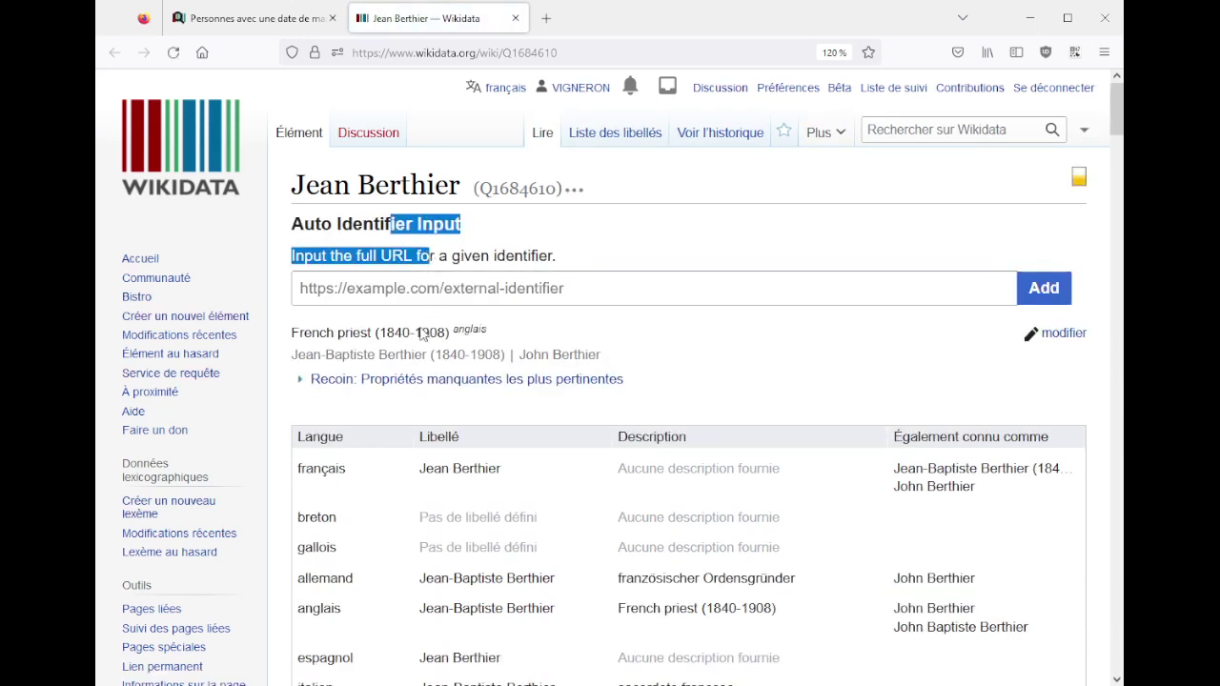
pyautogui.moveTo(421, 333); pyautogui.dragTo(401, 333)
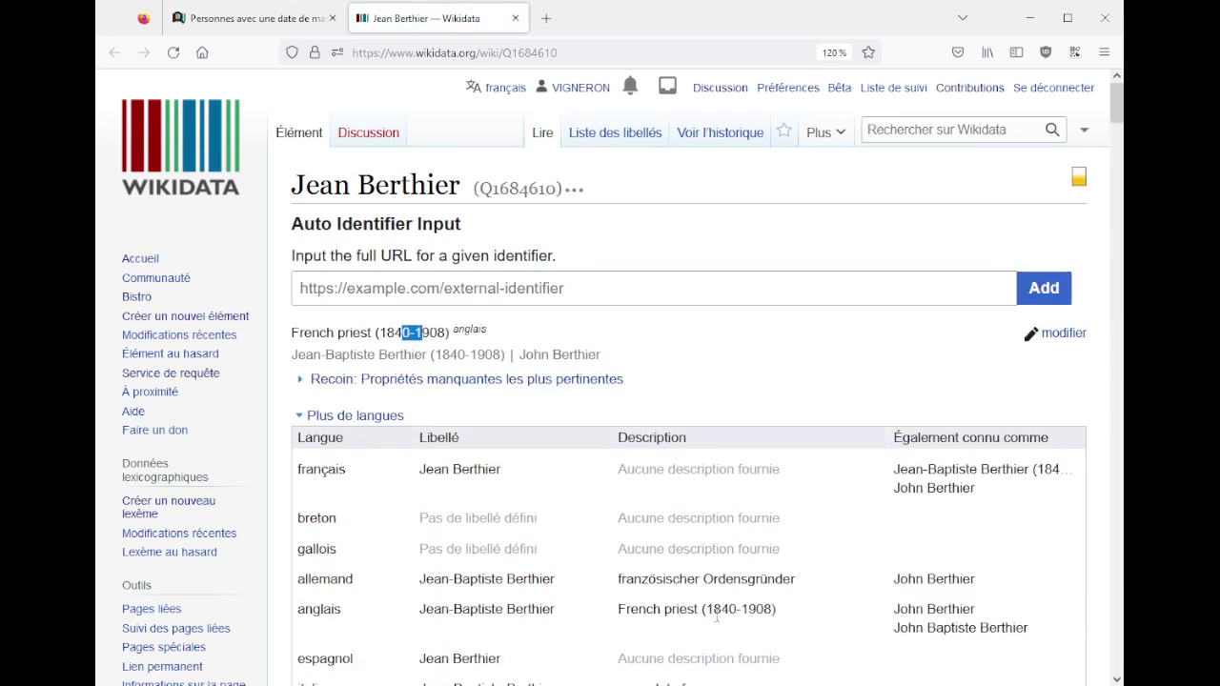
pyautogui.moveTo(720, 610); pyautogui.dragTo(742, 609)
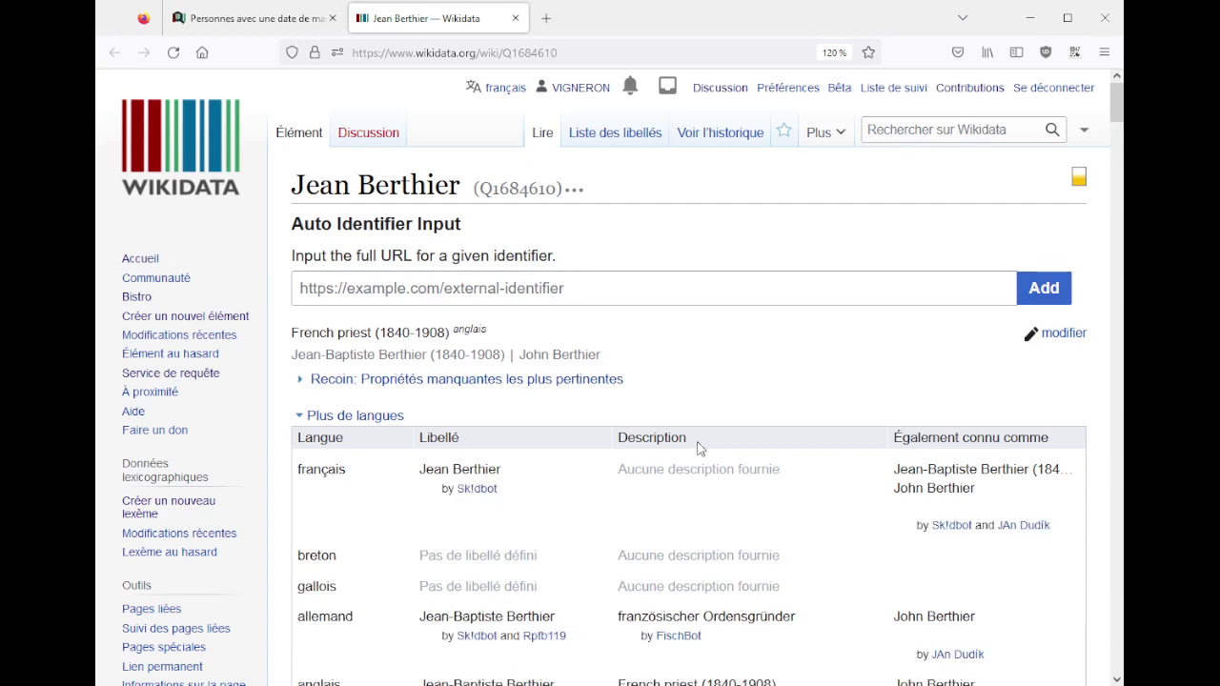
# - Check the birth date and its references on item Q1684610
pyautogui.scroll(-10, 701, 448)
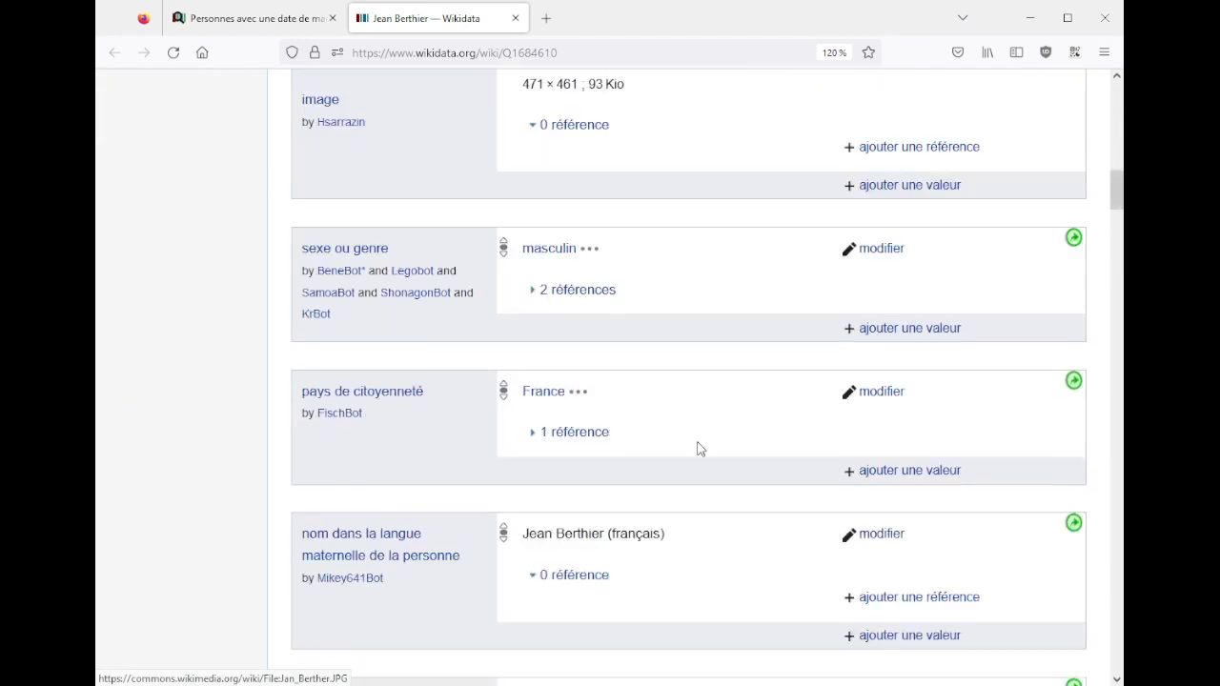
pyautogui.scroll(-6, 696, 446)
pyautogui.moveTo(568, 429); pyautogui.dragTo(600, 430)
pyautogui.click(578, 474)
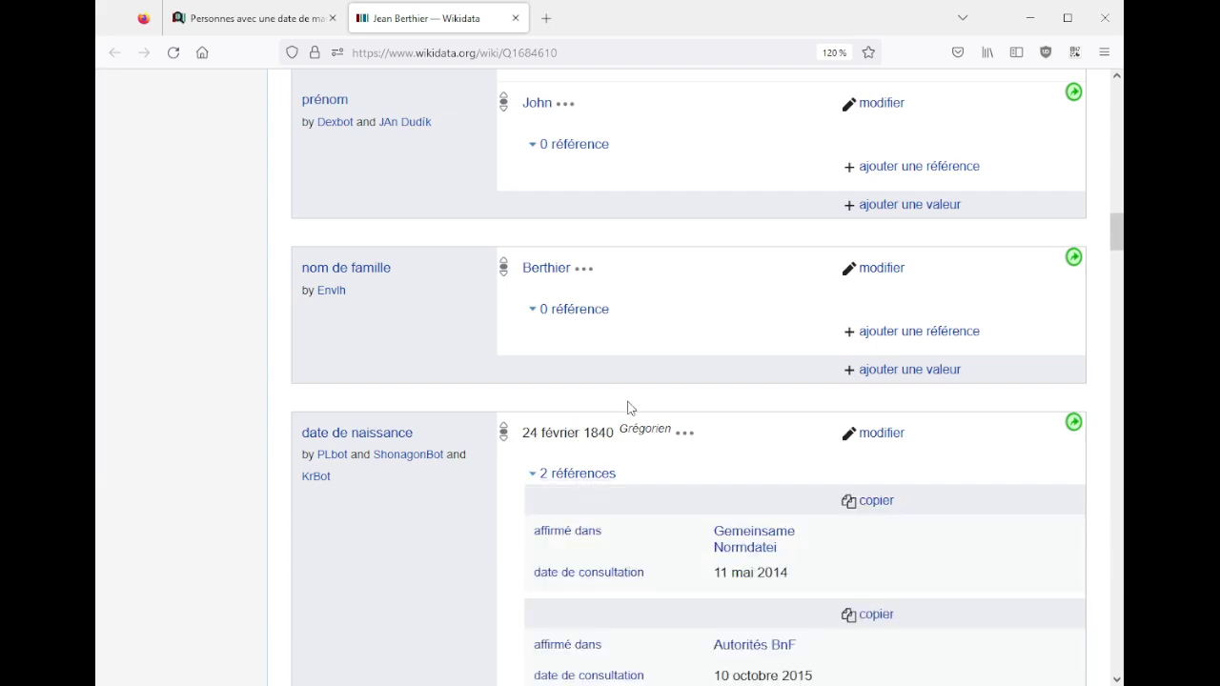
pyautogui.scroll(-3, 627, 408)
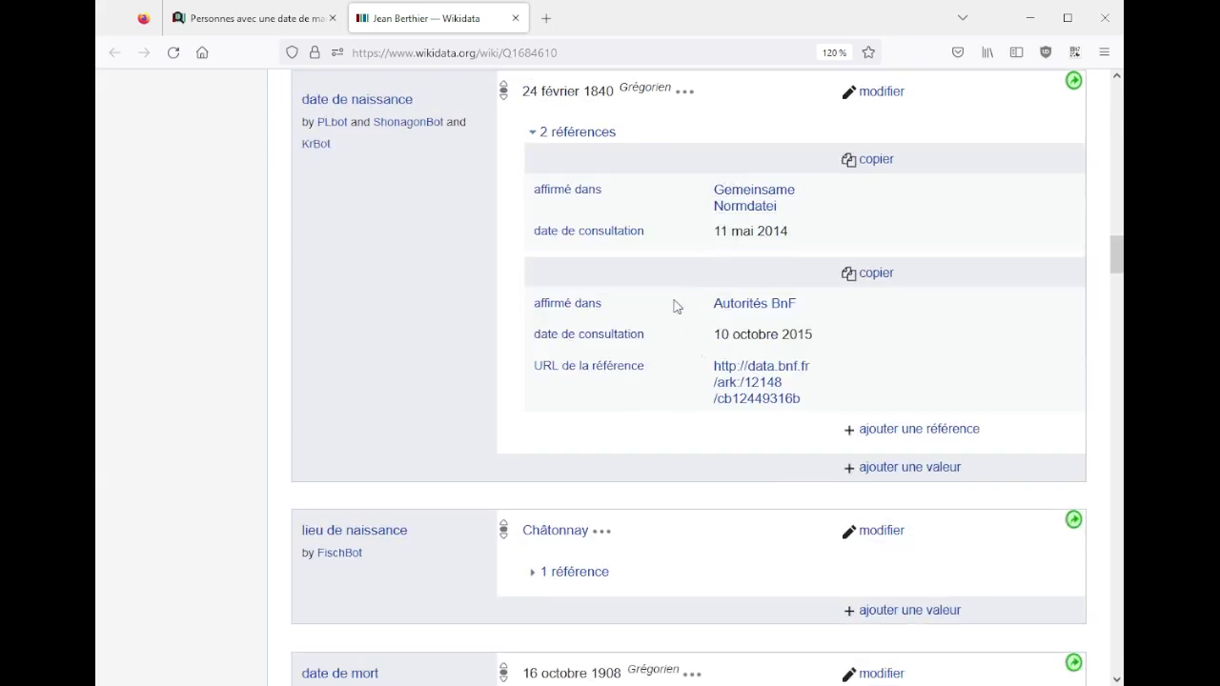
# - Expand the references of the date de mort statement and open its data.bnf.fr reference URL in a new tab
pyautogui.scroll(-3, 664, 393)
pyautogui.click(564, 375)
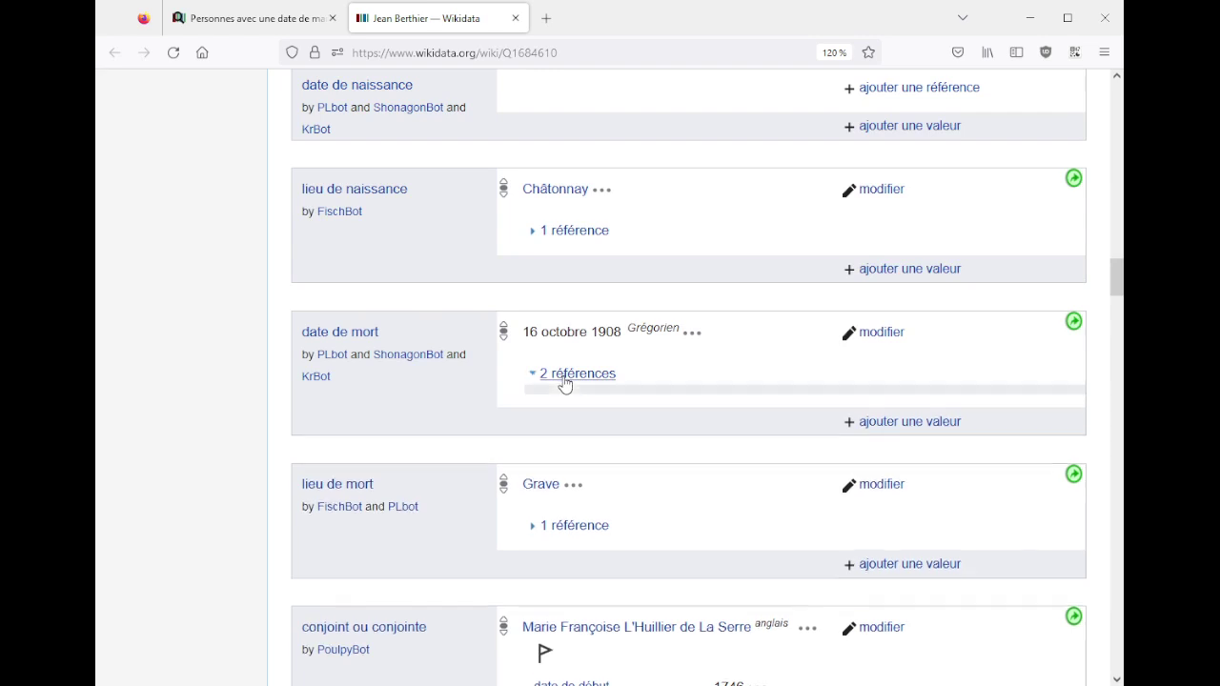
pyautogui.scroll(-2, 667, 370)
pyautogui.moveTo(655, 276)
pyautogui.scroll(1, 654, 276)
pyautogui.middleClick(714, 367)
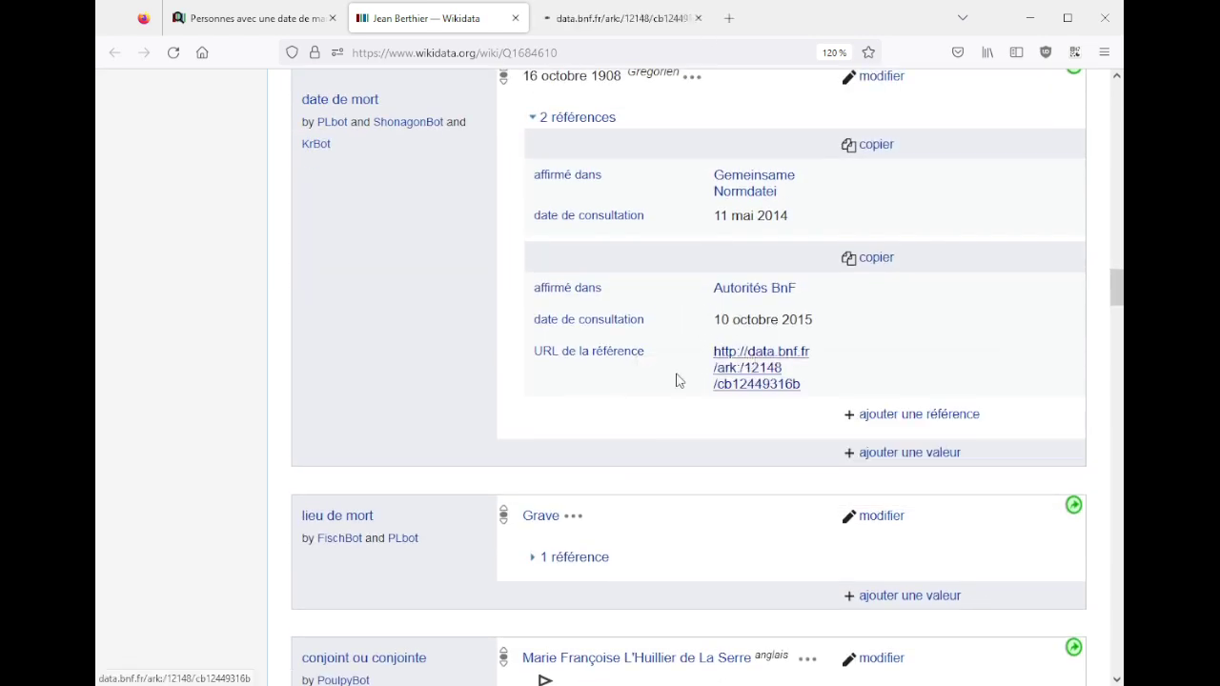
# - Inspect the spouse statement's references and read its suggestion about the contrainte de référence nécessaire
pyautogui.scroll(-4, 606, 377)
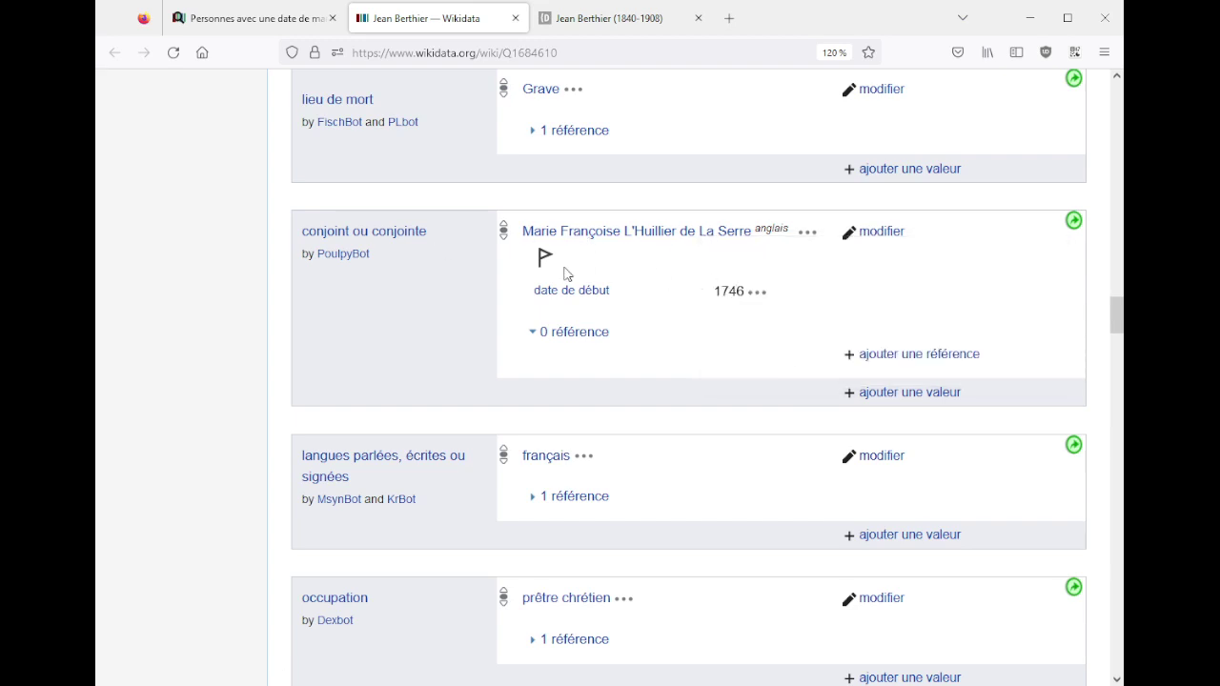
pyautogui.click(569, 332)
pyautogui.click(543, 259)
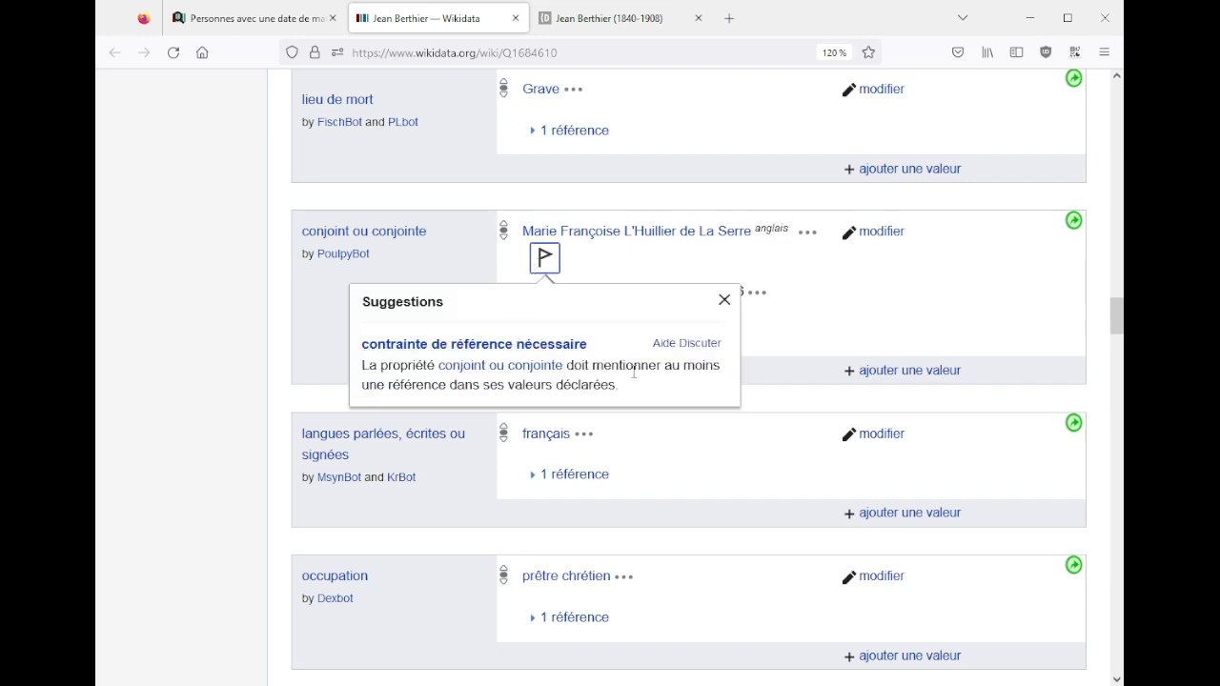
pyautogui.moveTo(593, 362); pyautogui.dragTo(618, 384)
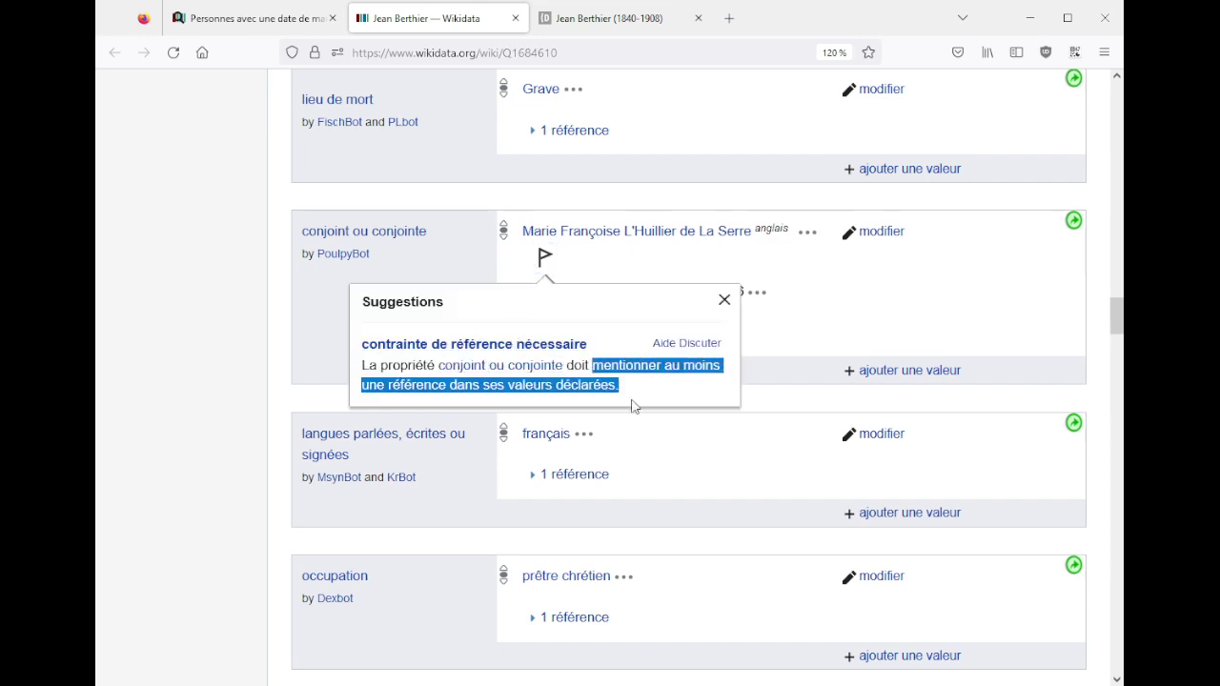
pyautogui.click(452, 252)
# - Review the item's image and its multilingual labels and descriptions, focusing on the English one
pyautogui.scroll(5, 458, 262)
pyautogui.scroll(20, 464, 272)
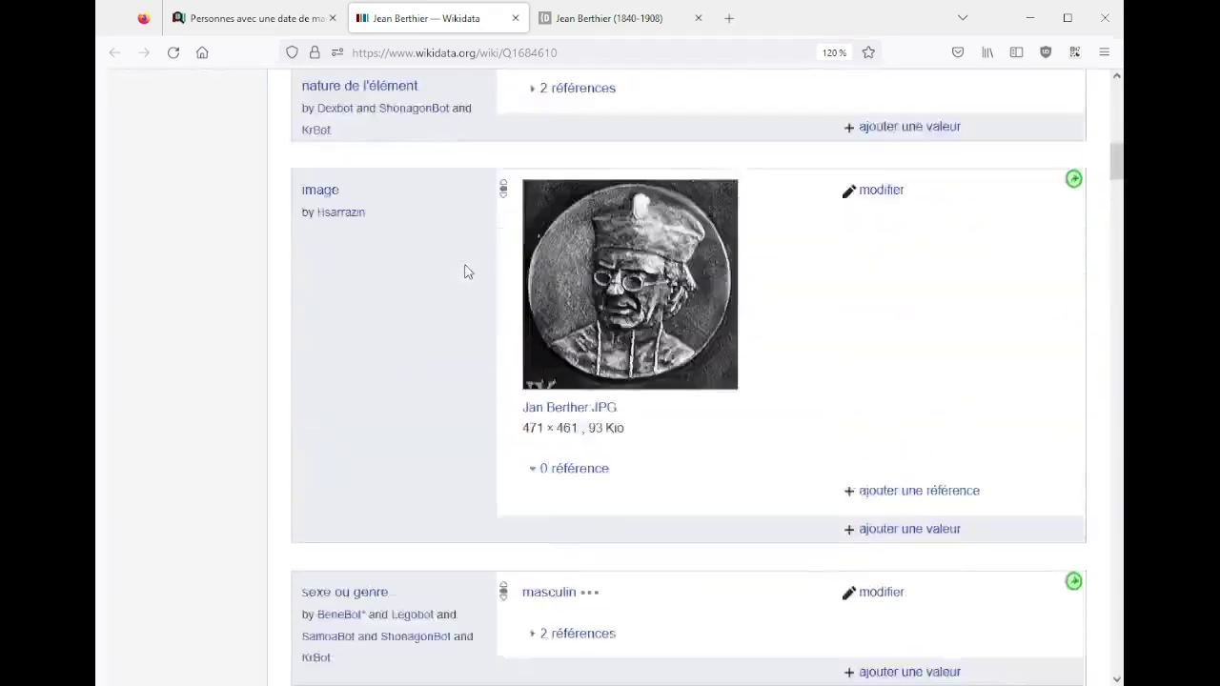
pyautogui.scroll(-3, 470, 272)
pyautogui.moveTo(638, 345); pyautogui.dragTo(677, 347)
pyautogui.click(668, 312)
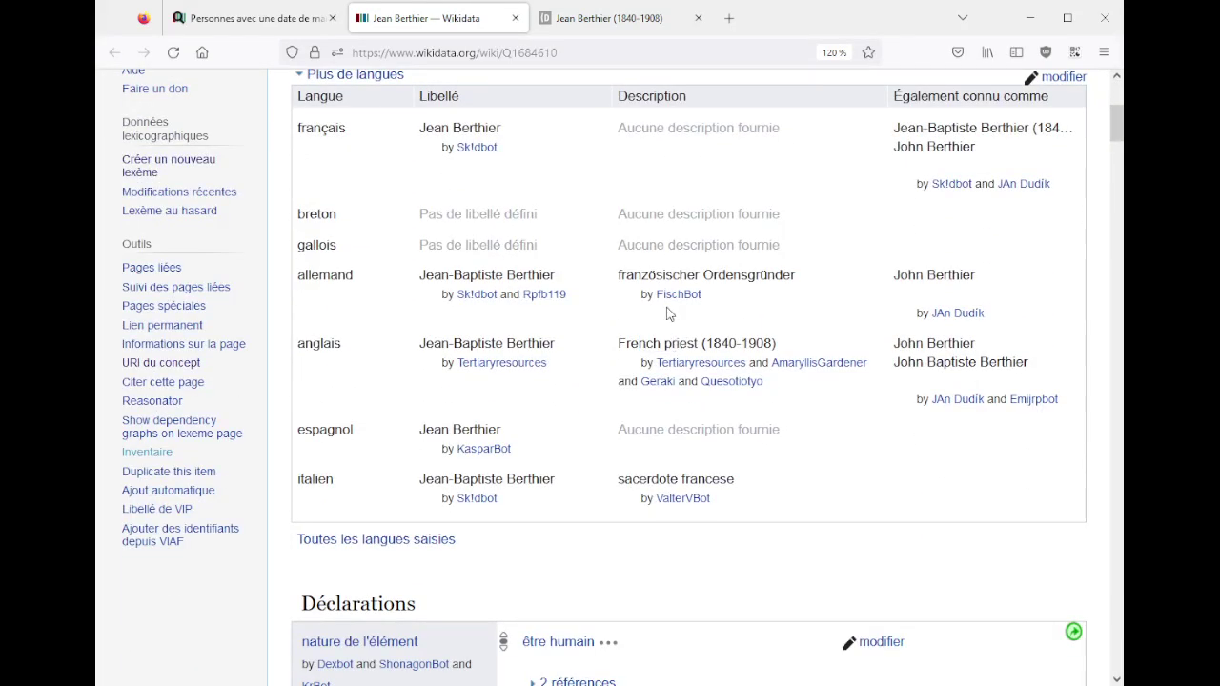
# - Examine the data.bnf.fr record, reviewing the list of works and the biographical details
pyautogui.click(593, 16)
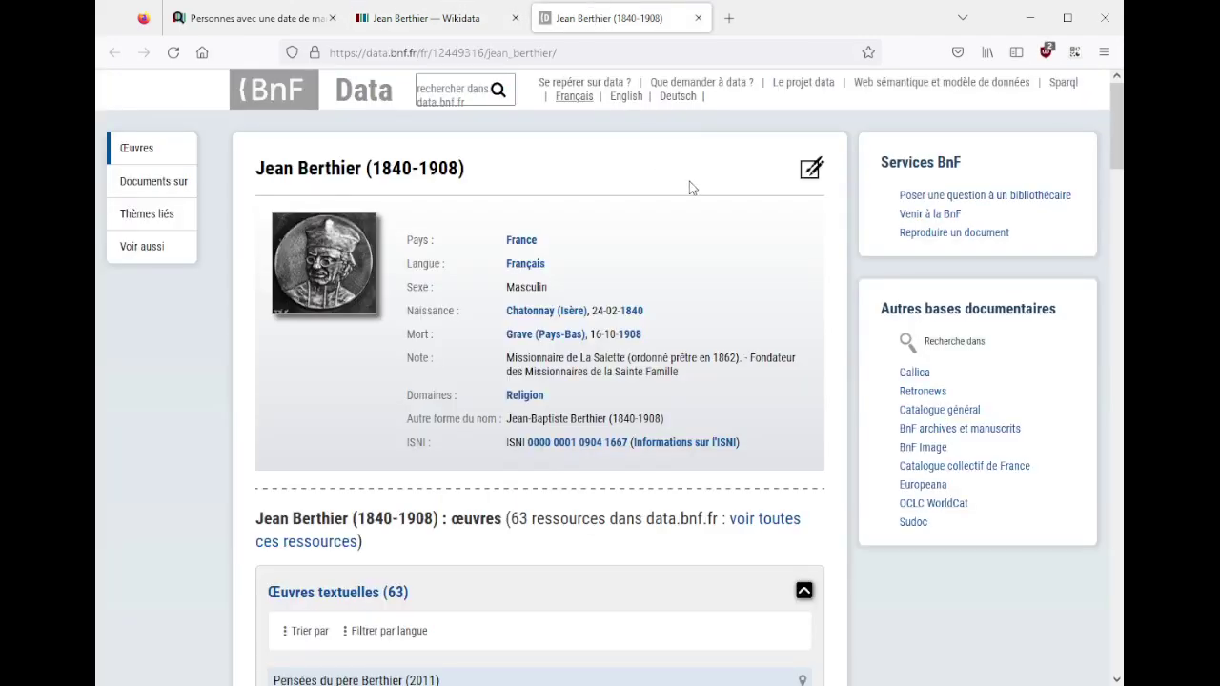
pyautogui.scroll(-20, 692, 188)
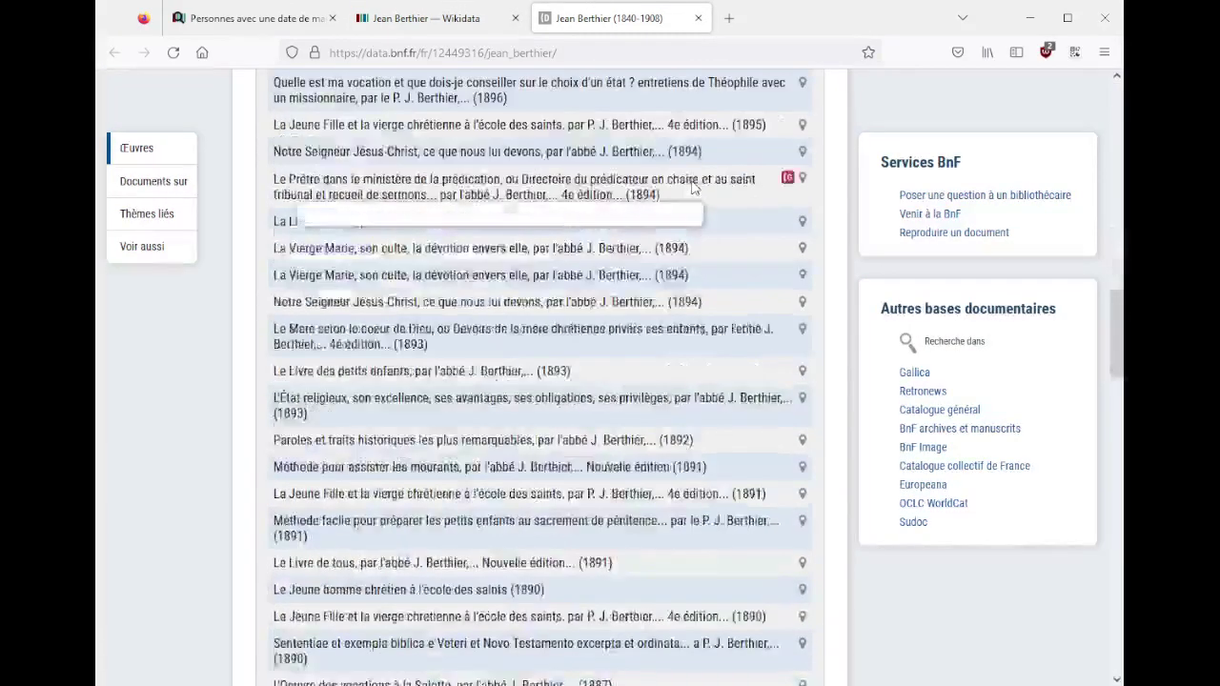
pyautogui.scroll(-5, 692, 187)
pyautogui.scroll(15, 692, 187)
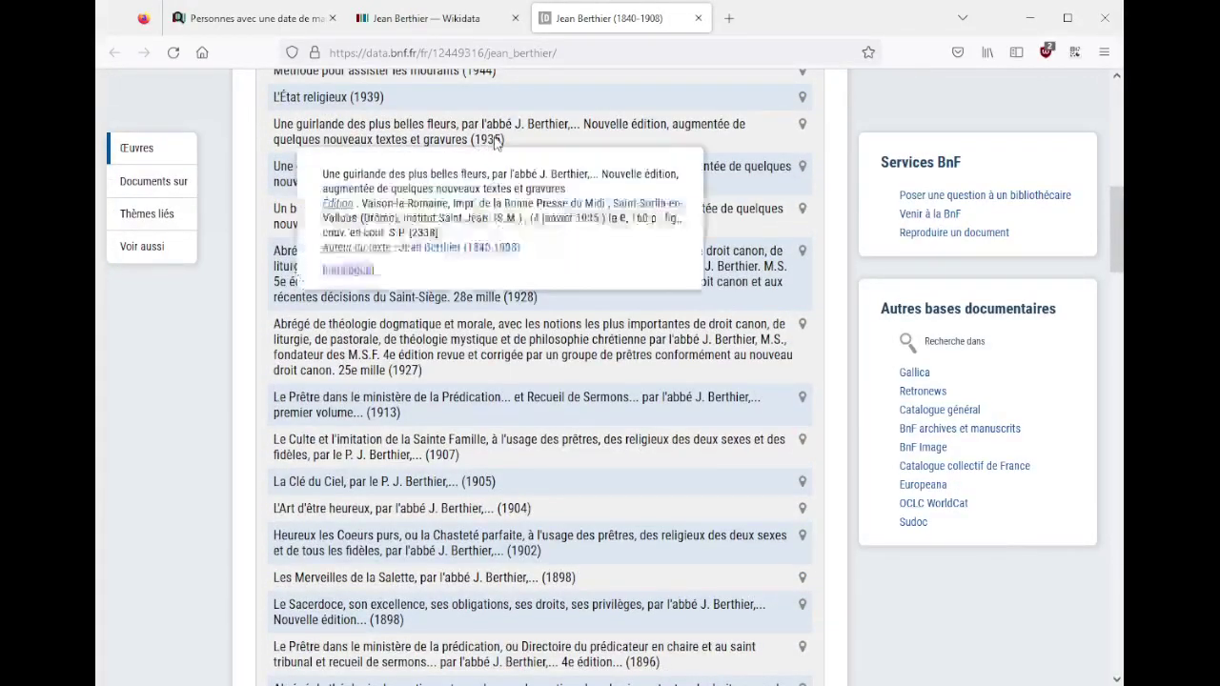
pyautogui.scroll(2, 692, 188)
pyautogui.scroll(4, 557, 341)
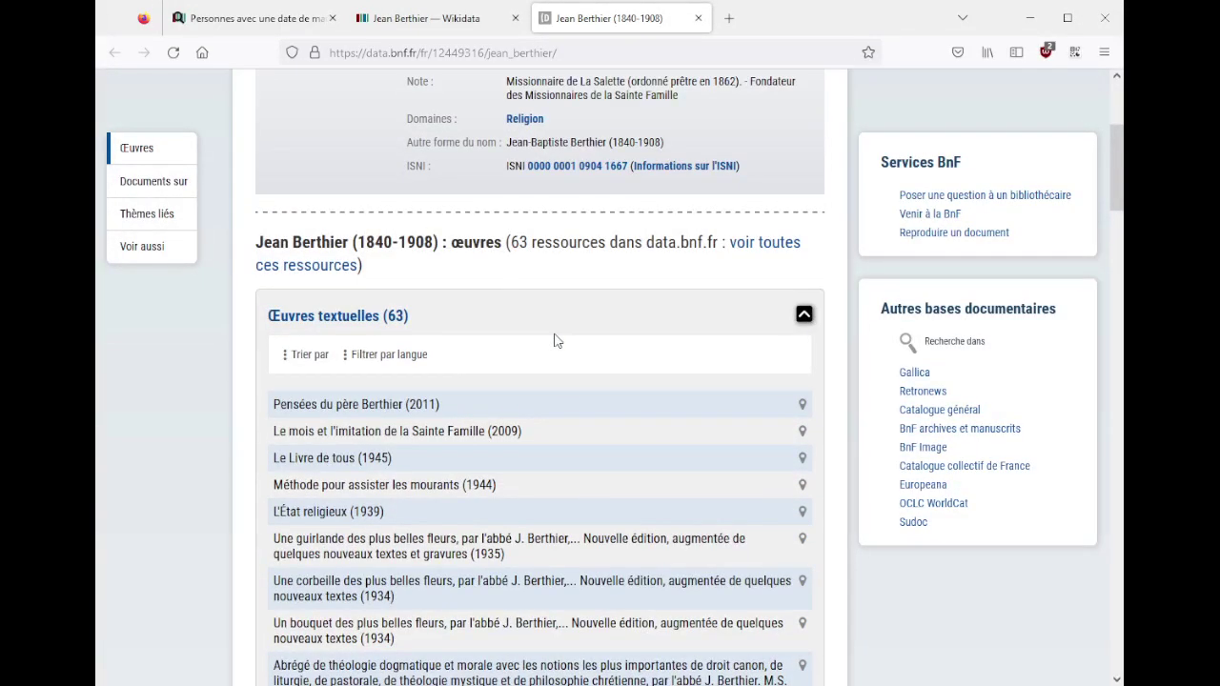
pyautogui.scroll(3, 556, 341)
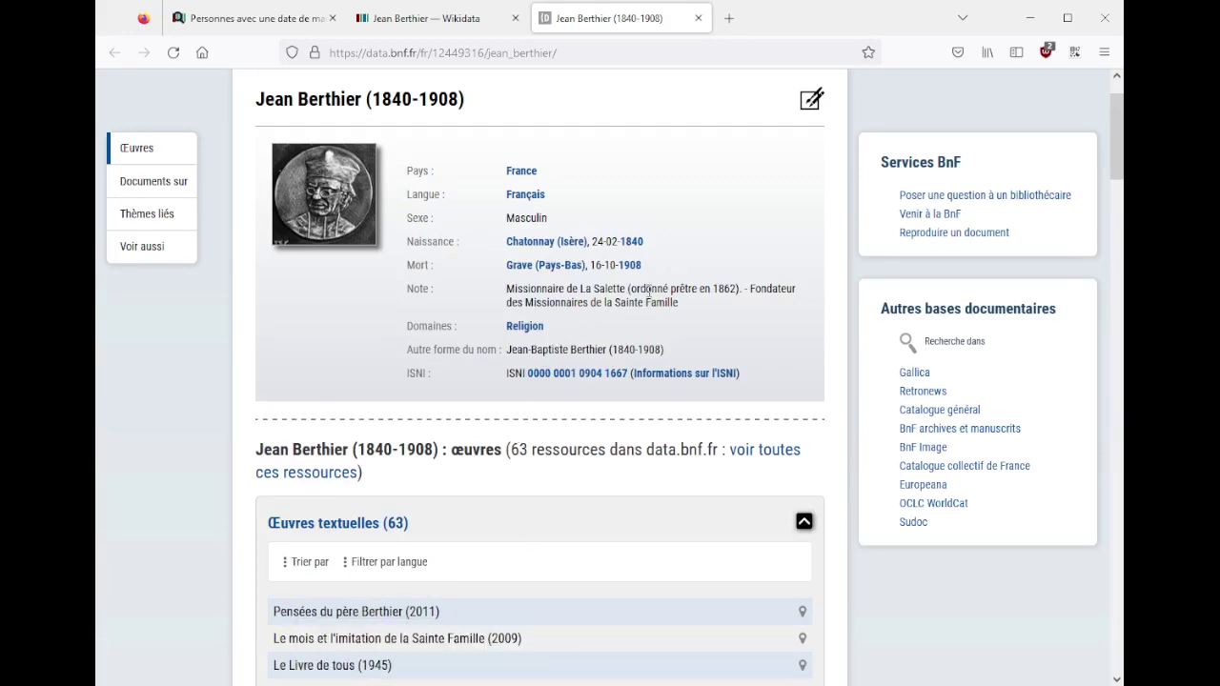
# - Open the BnF Catalogue général record from the data.bnf.fr page, close that page's tab and check the record's death date and note
pyautogui.scroll(-20, 648, 293)
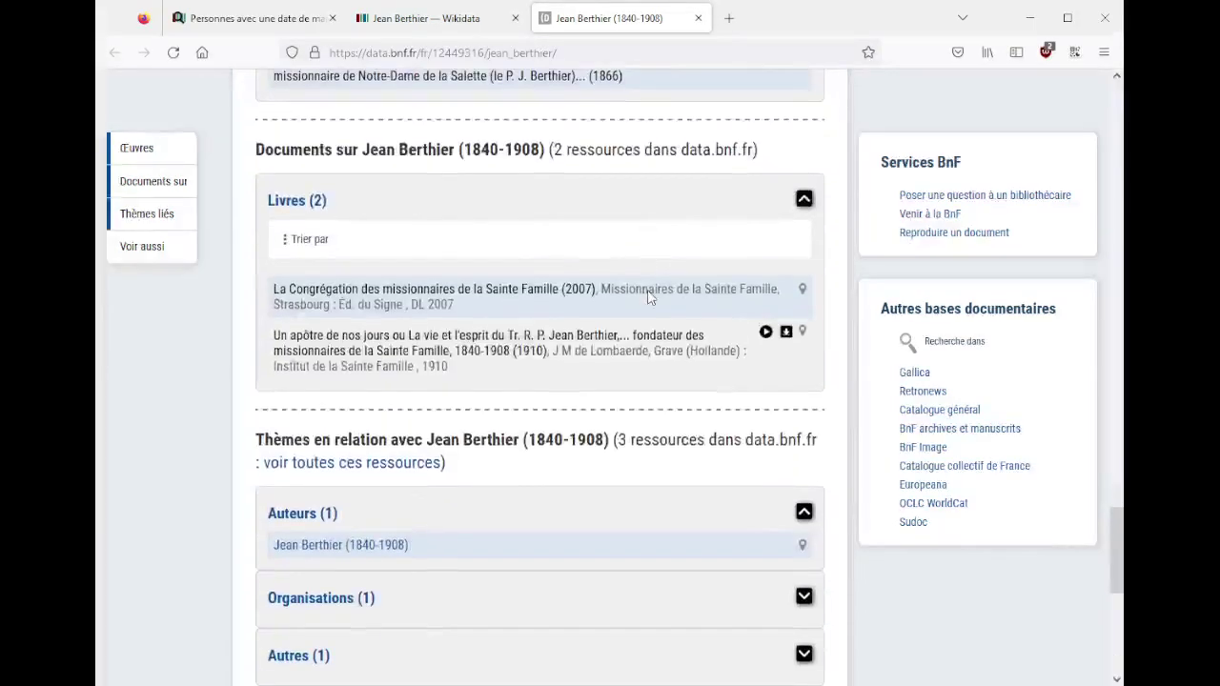
pyautogui.scroll(-5, 648, 295)
pyautogui.click(374, 296)
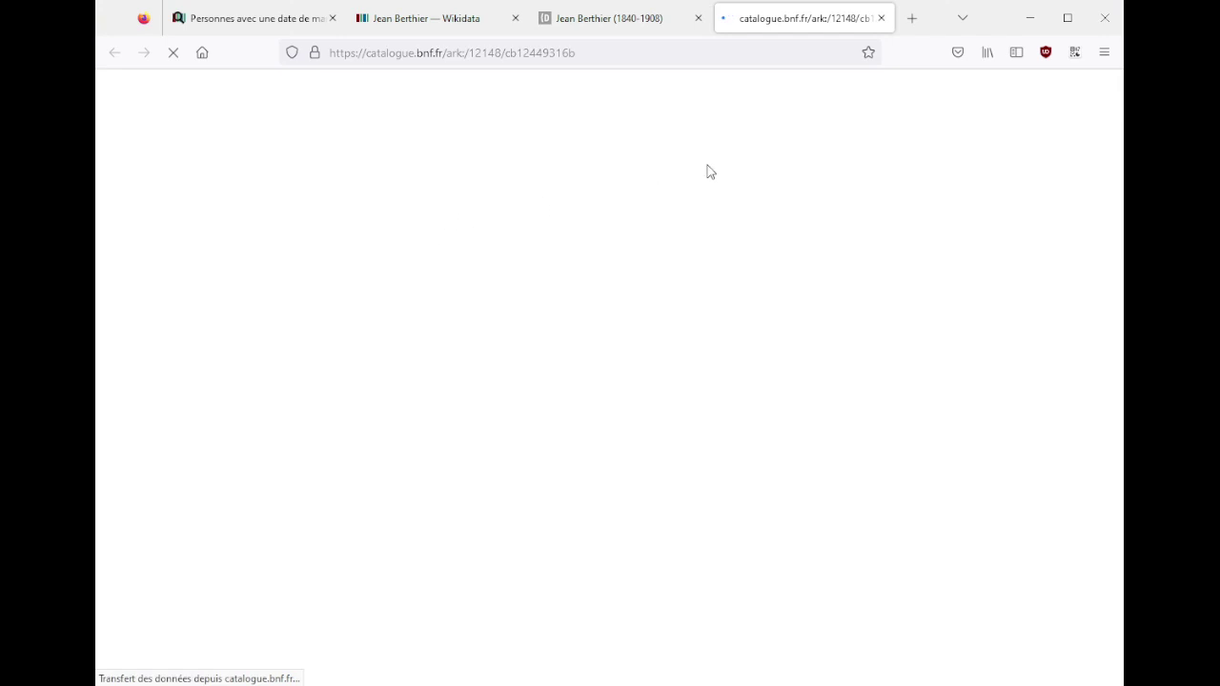
pyautogui.middleClick(664, 19)
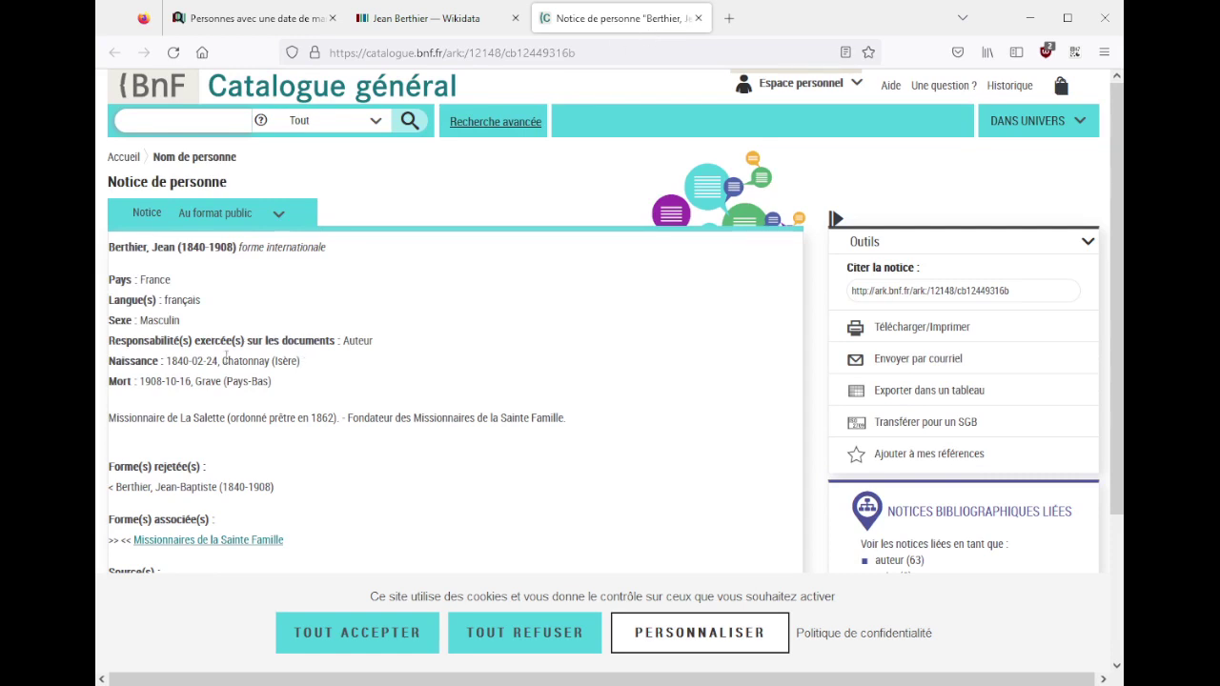
pyautogui.moveTo(150, 381); pyautogui.dragTo(191, 381)
pyautogui.moveTo(316, 417); pyautogui.dragTo(326, 417)
# - Open the French Wikipedia article linked from item Q1684610 in a new tab and read its life dates and biography
pyautogui.click(434, 18)
pyautogui.scroll(-20, 602, 343)
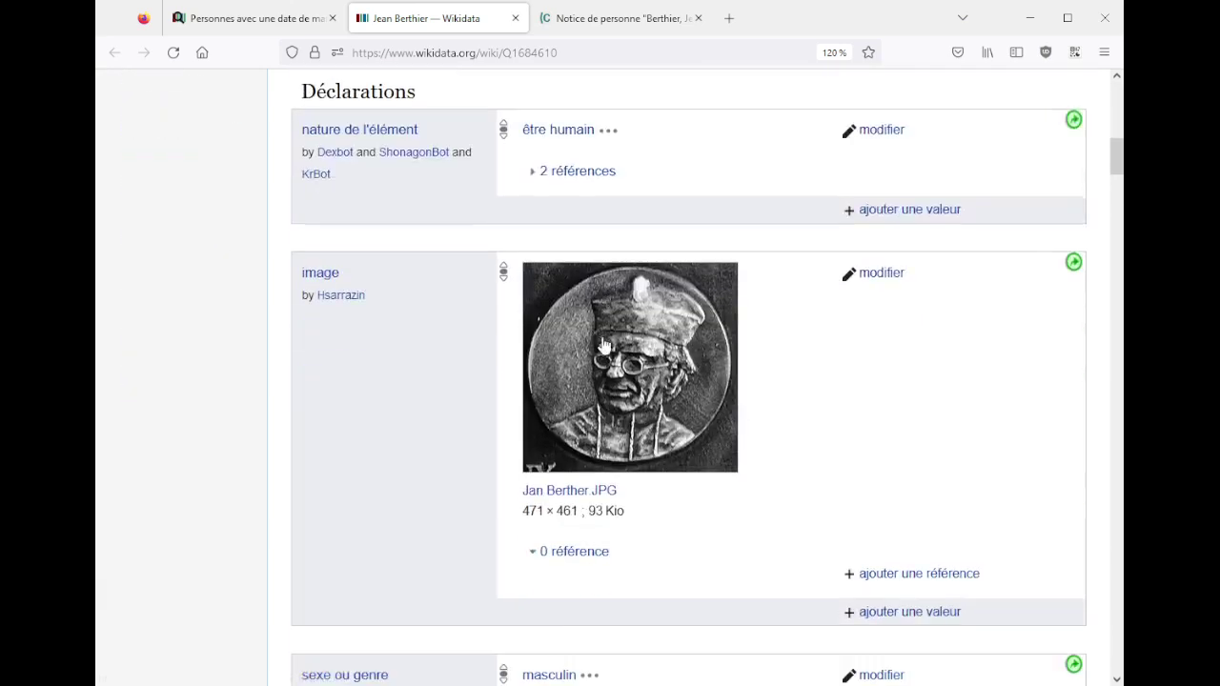
pyautogui.scroll(-20, 602, 343)
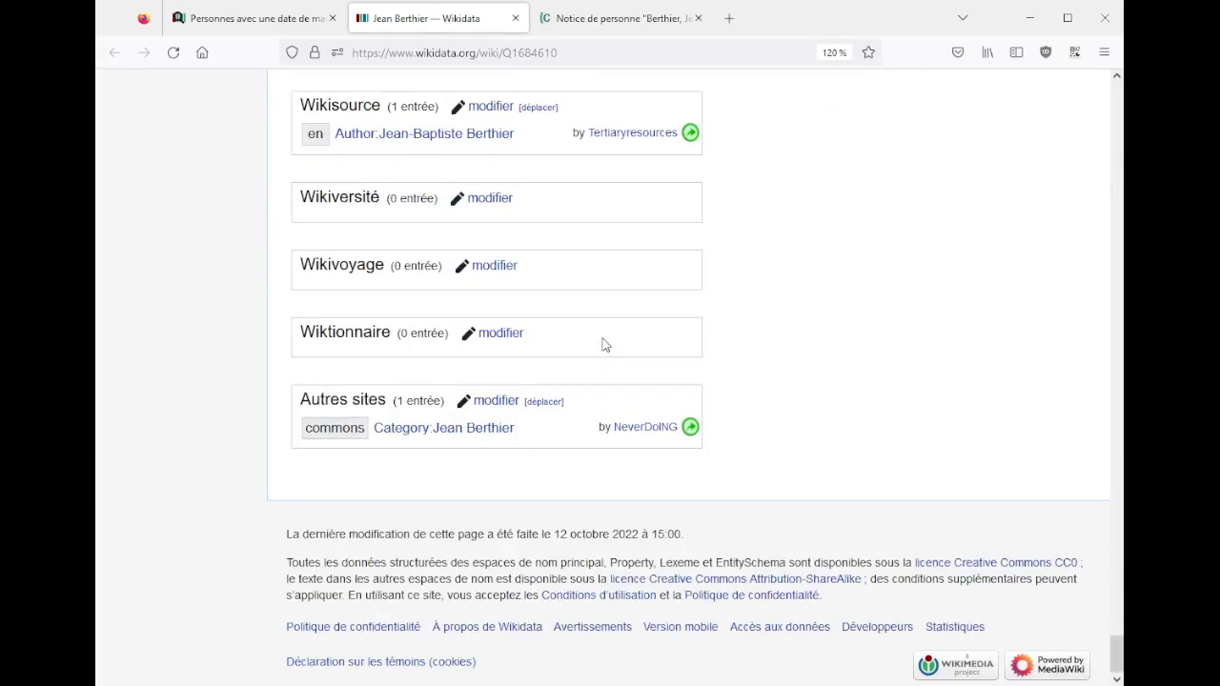
pyautogui.scroll(3, 602, 343)
pyautogui.scroll(7, 560, 349)
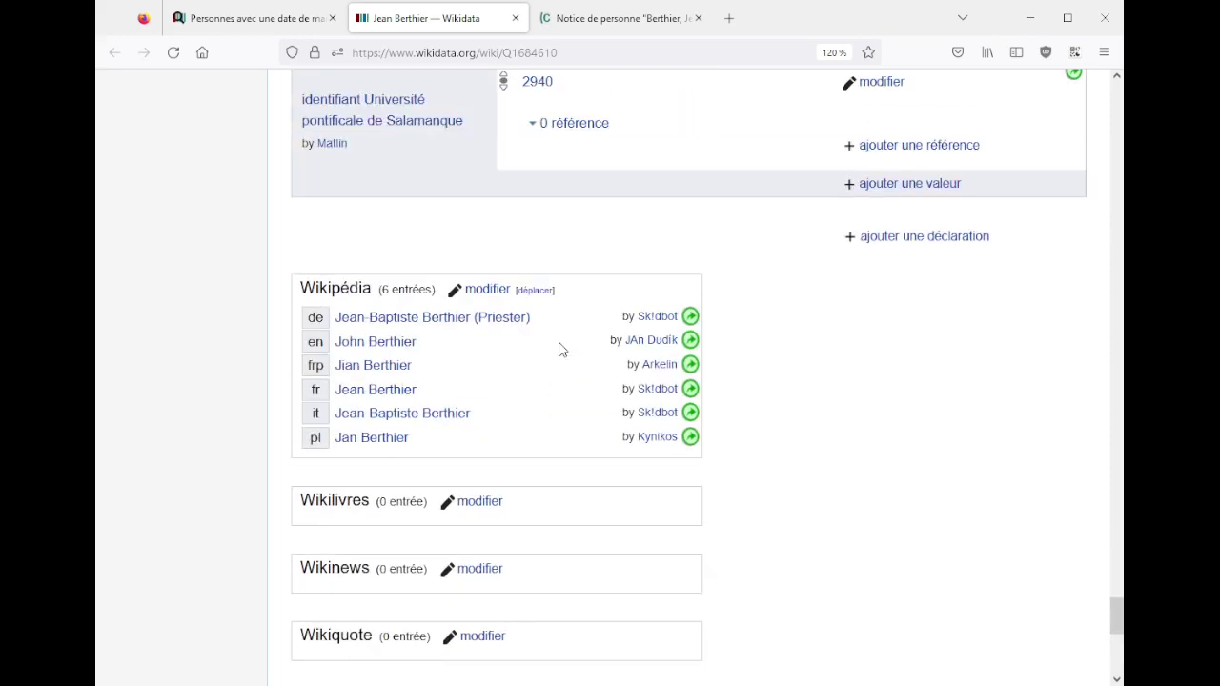
pyautogui.middleClick(363, 394)
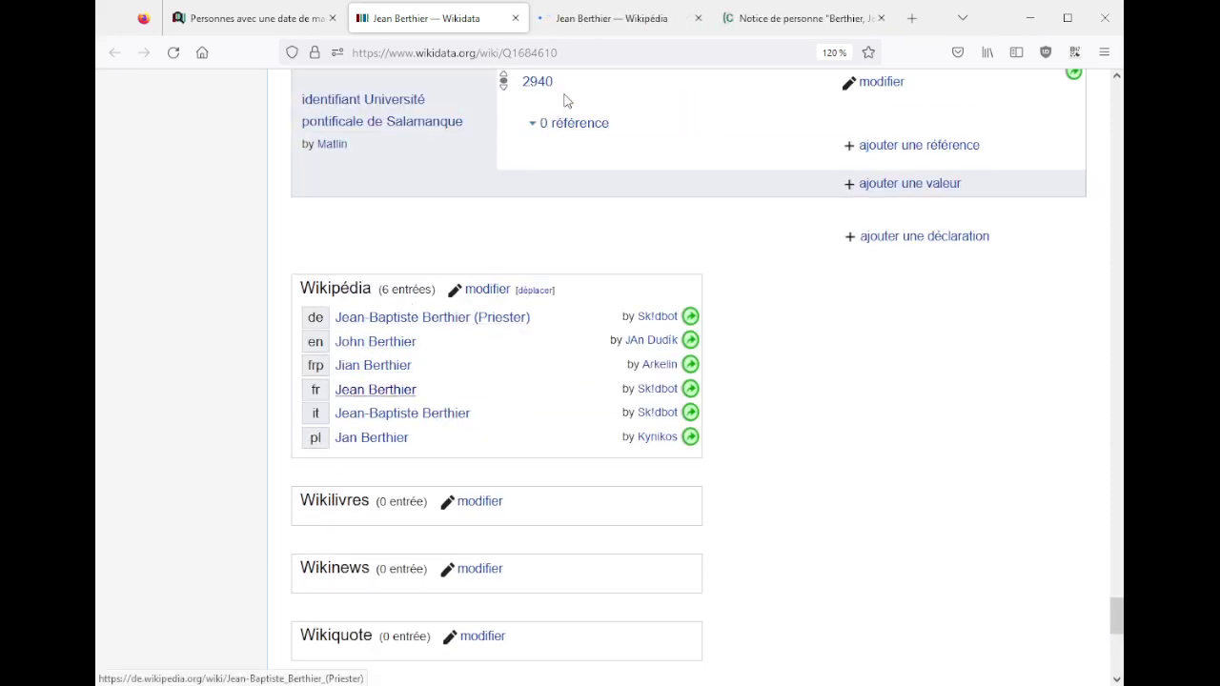
pyautogui.click(601, 21)
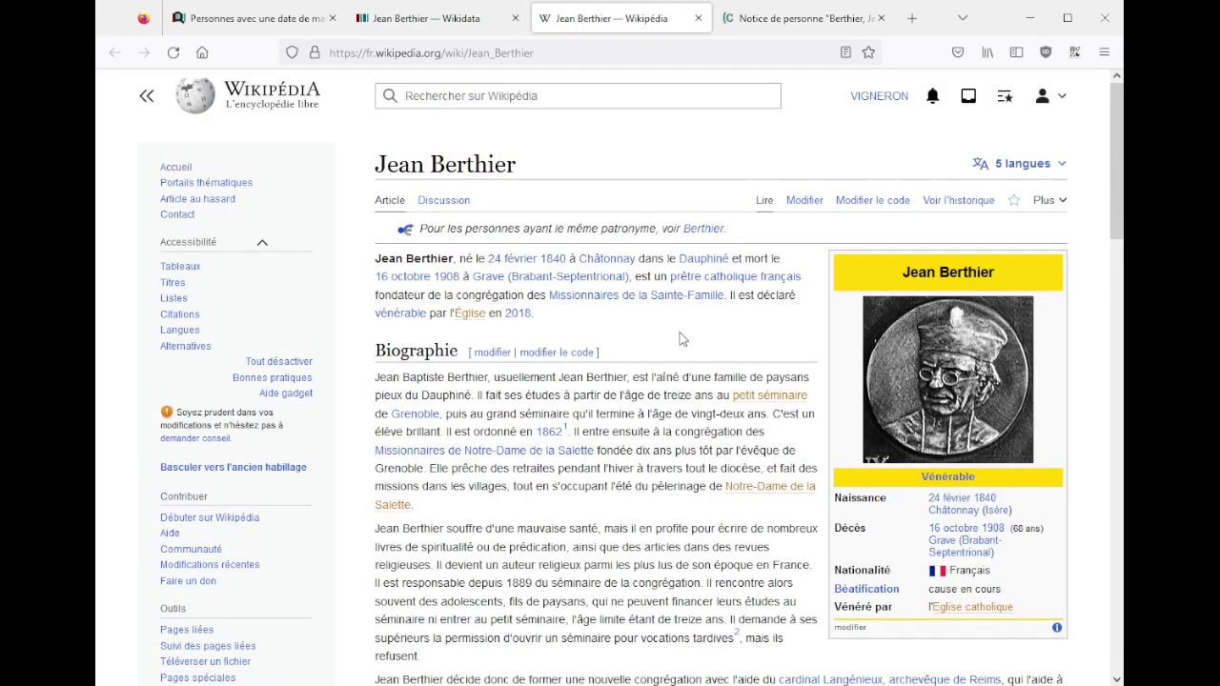
pyautogui.scroll(-5, 681, 339)
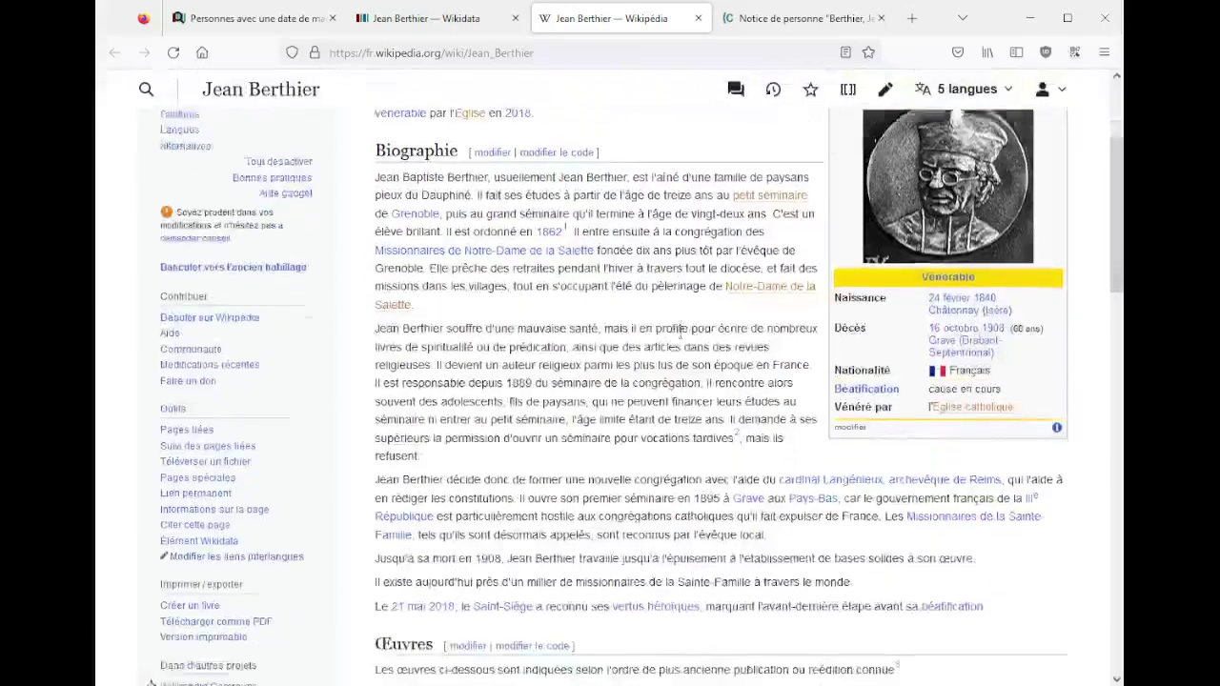
# - Open the spouse's item from the conjoint ou conjointe statement of Q1684610 in a new tab and close the Wikipedia and BnF tabs
pyautogui.click(429, 18)
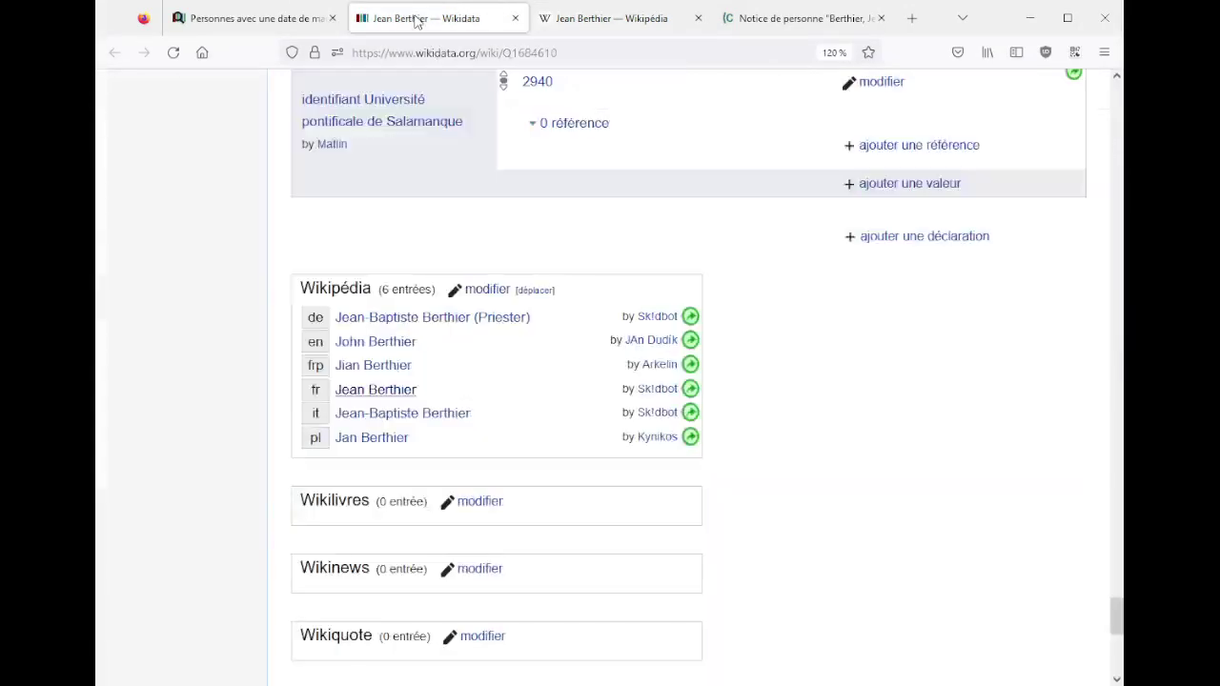
pyautogui.scroll(2, 605, 322)
pyautogui.scroll(15, 605, 322)
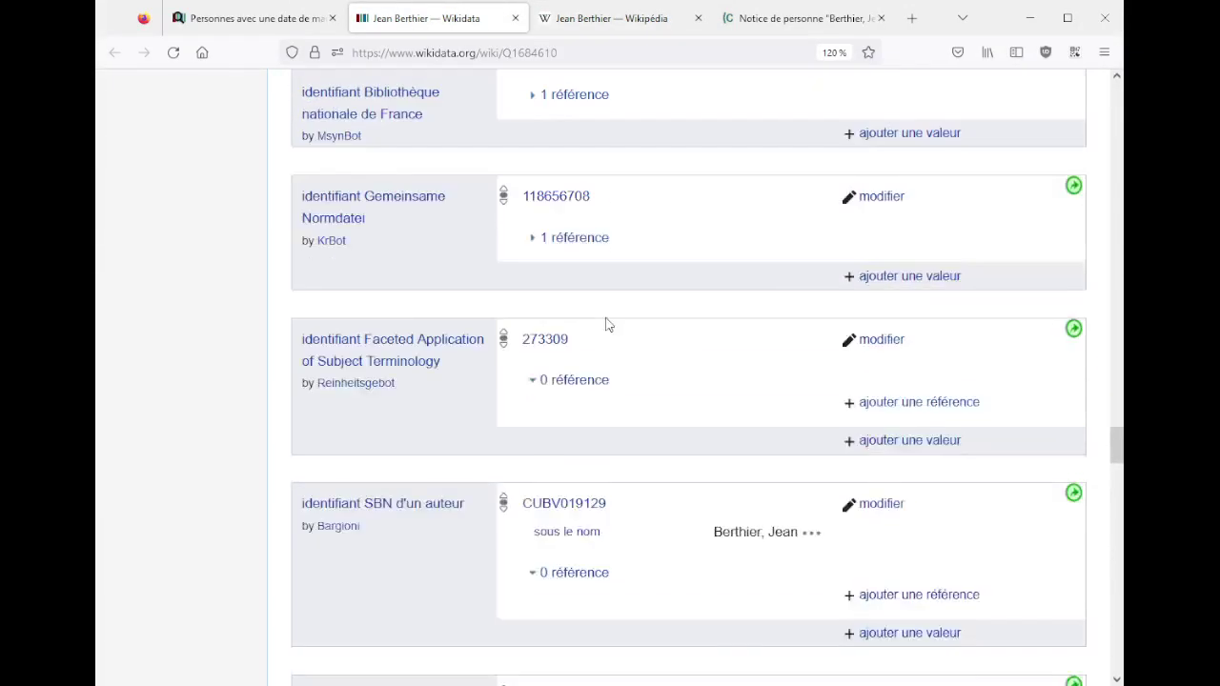
pyautogui.scroll(15, 605, 322)
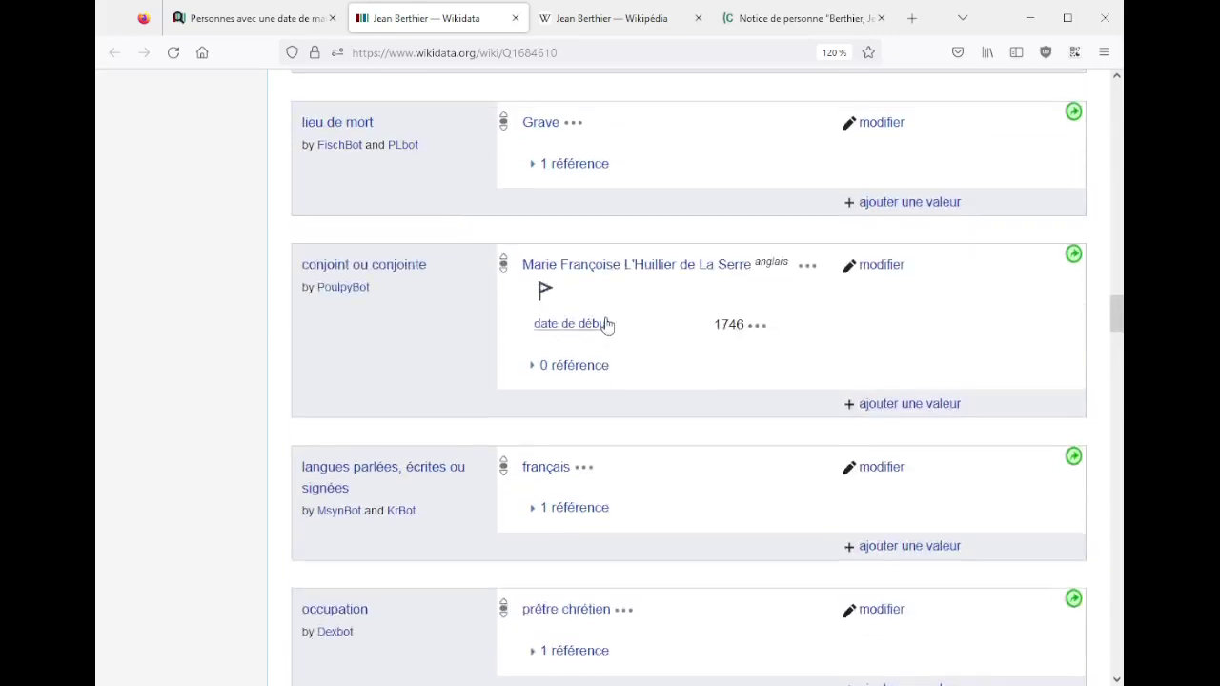
pyautogui.middleClick(631, 263)
pyautogui.click(551, 17)
pyautogui.middleClick(670, 16)
pyautogui.middleClick(671, 18)
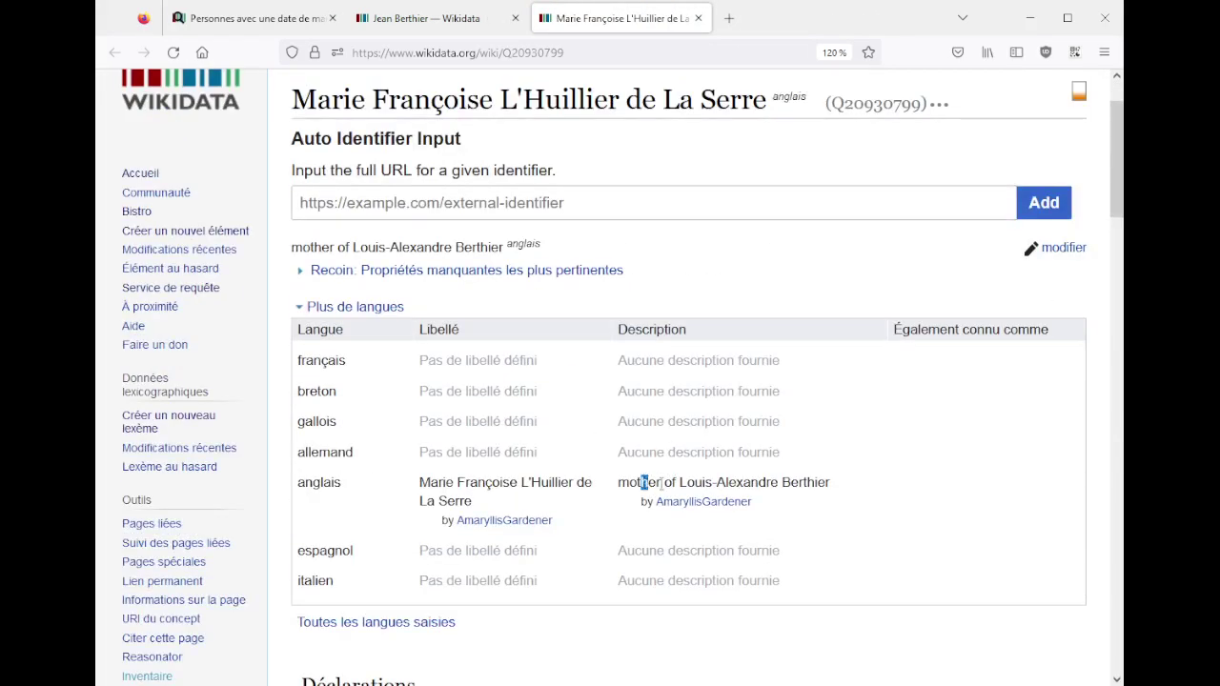
# - Check the English description of item Q20930799 and compare its two conjoint ou conjointe values
pyautogui.moveTo(643, 482); pyautogui.dragTo(816, 482)
pyautogui.scroll(-10, 568, 458)
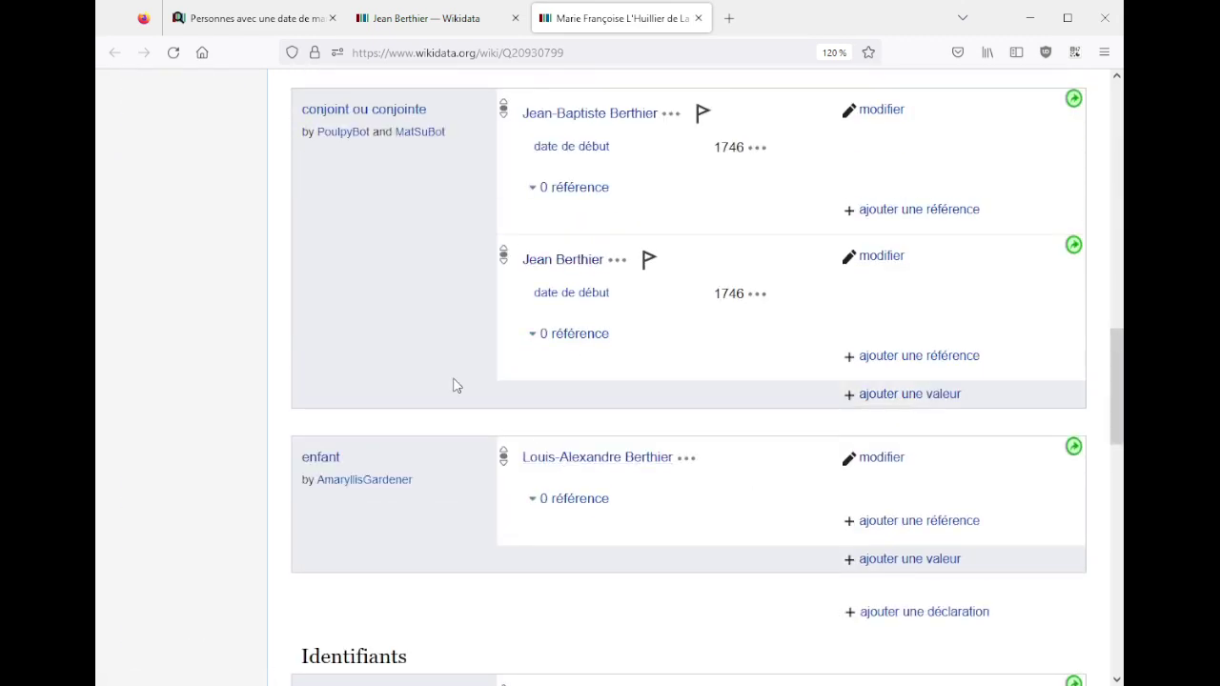
pyautogui.scroll(3, 455, 384)
pyautogui.moveTo(522, 287); pyautogui.dragTo(619, 289)
pyautogui.moveTo(604, 436); pyautogui.dragTo(529, 429)
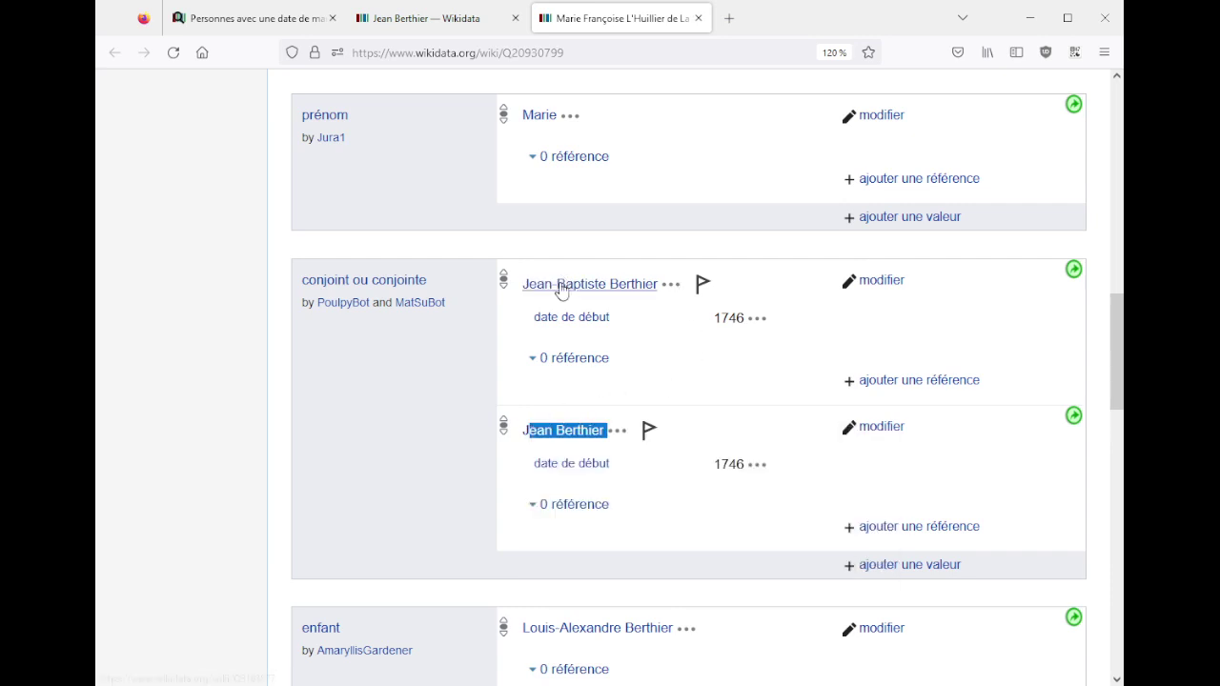
# - Delete the second conjoint ou conjointe value, the one linking to the priest's item, from item Q20930799
pyautogui.click(455, 449)
pyautogui.click(881, 428)
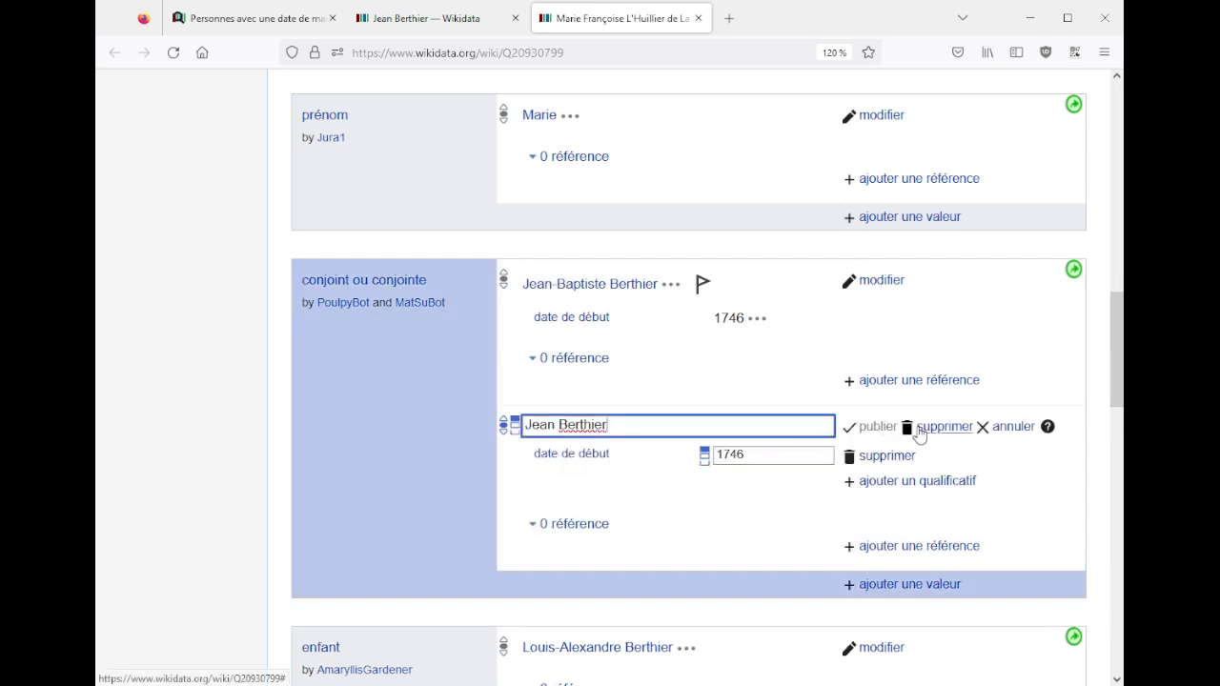
pyautogui.click(924, 428)
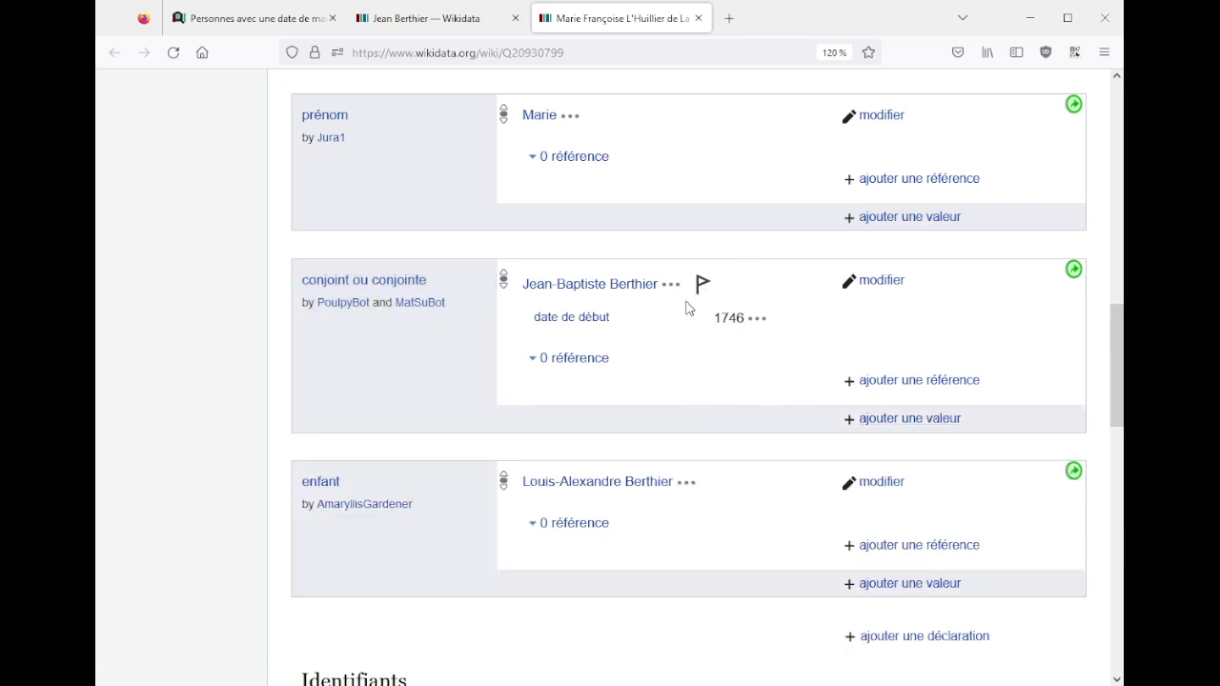
# - Delete the conjoint ou conjointe statement with start date 1746 from item Q1684610
pyautogui.click(440, 18)
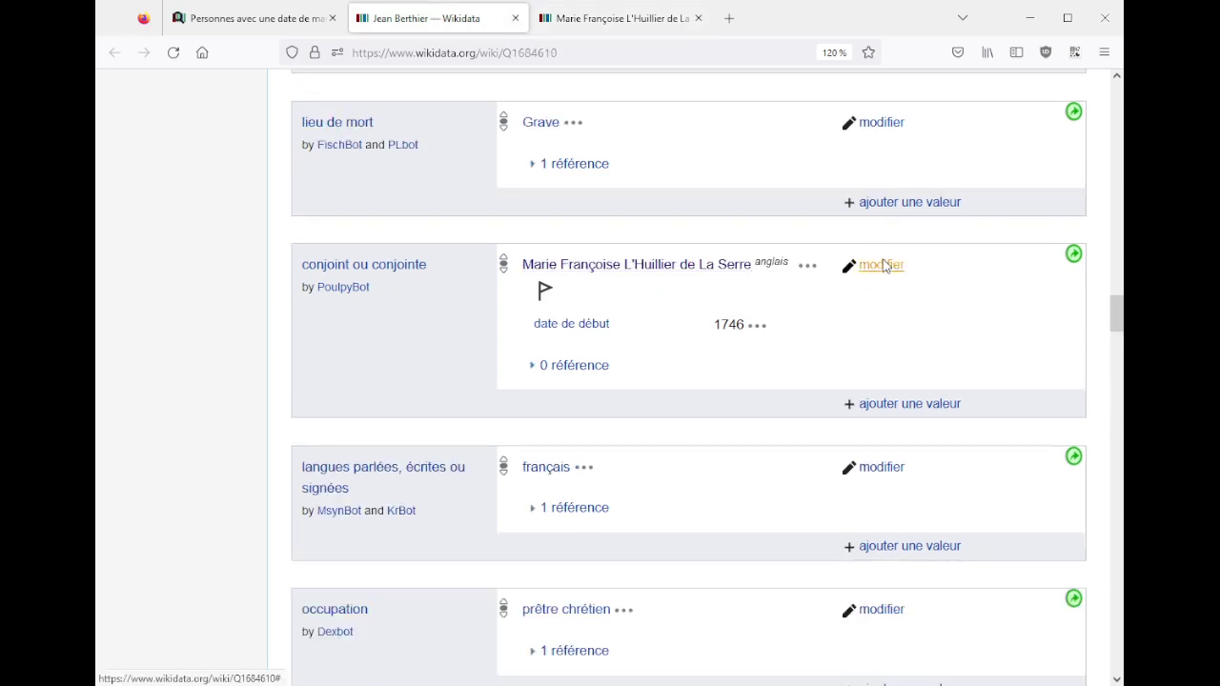
pyautogui.click(881, 265)
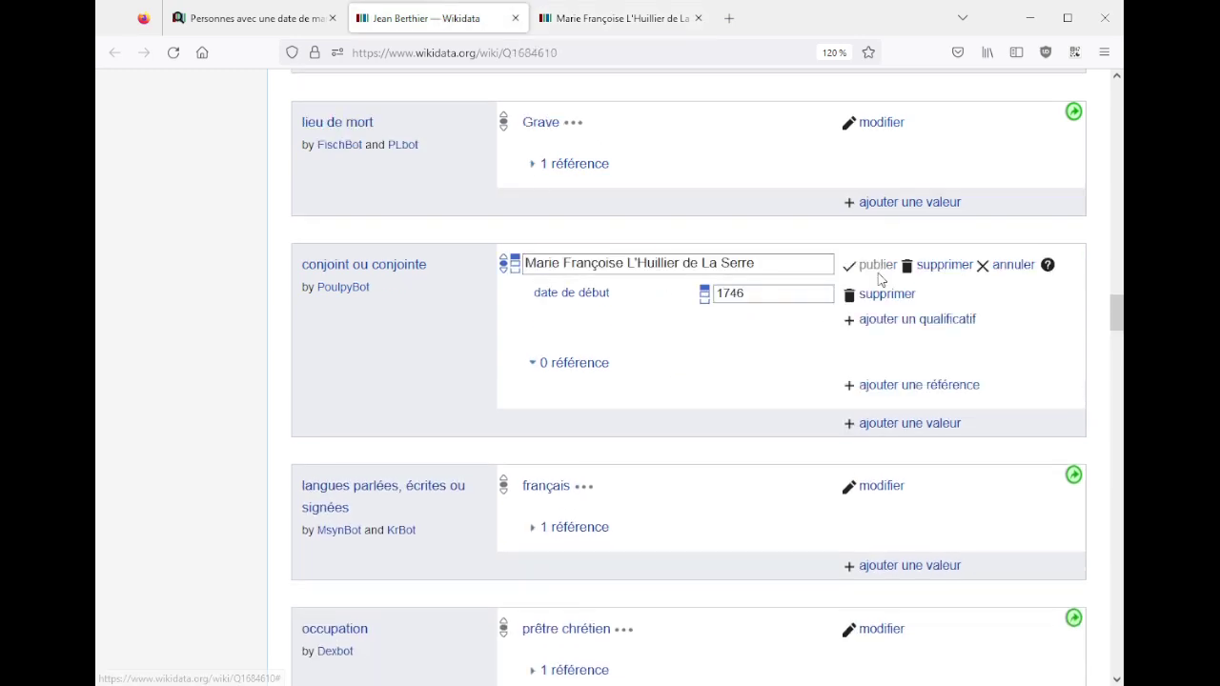
pyautogui.click(934, 265)
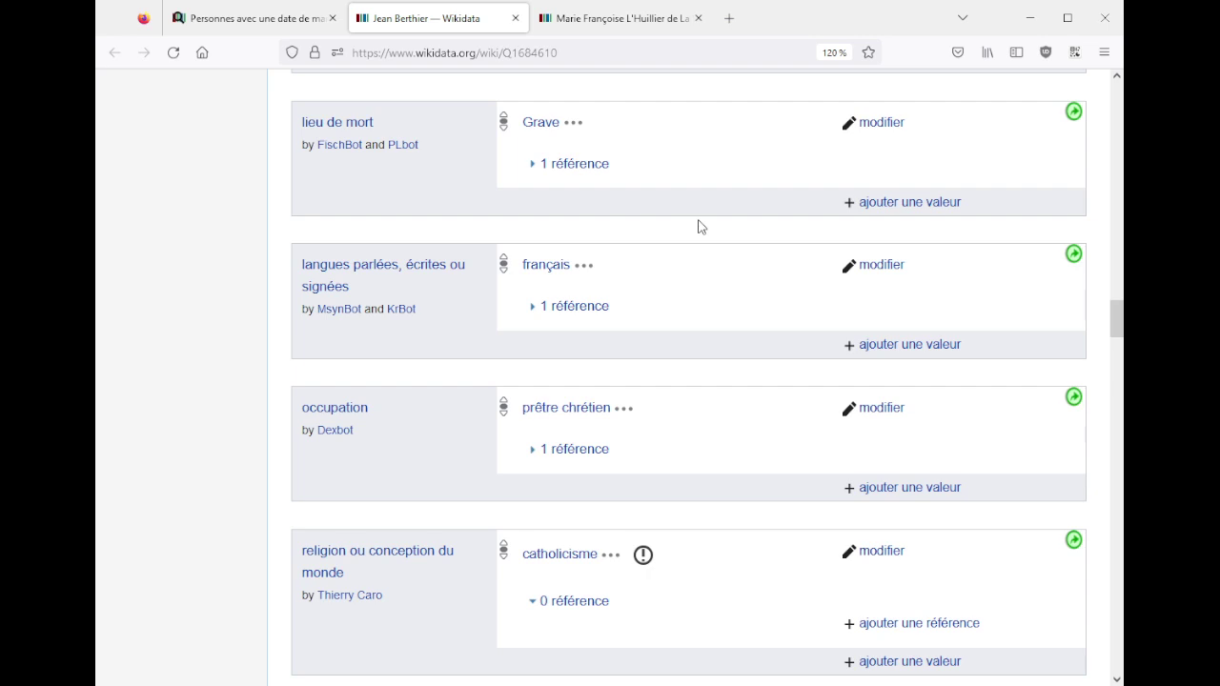
# - Review the labels, statements and WikiTree identifier of item Q20930799 for information about the marriage
pyautogui.click(656, 10)
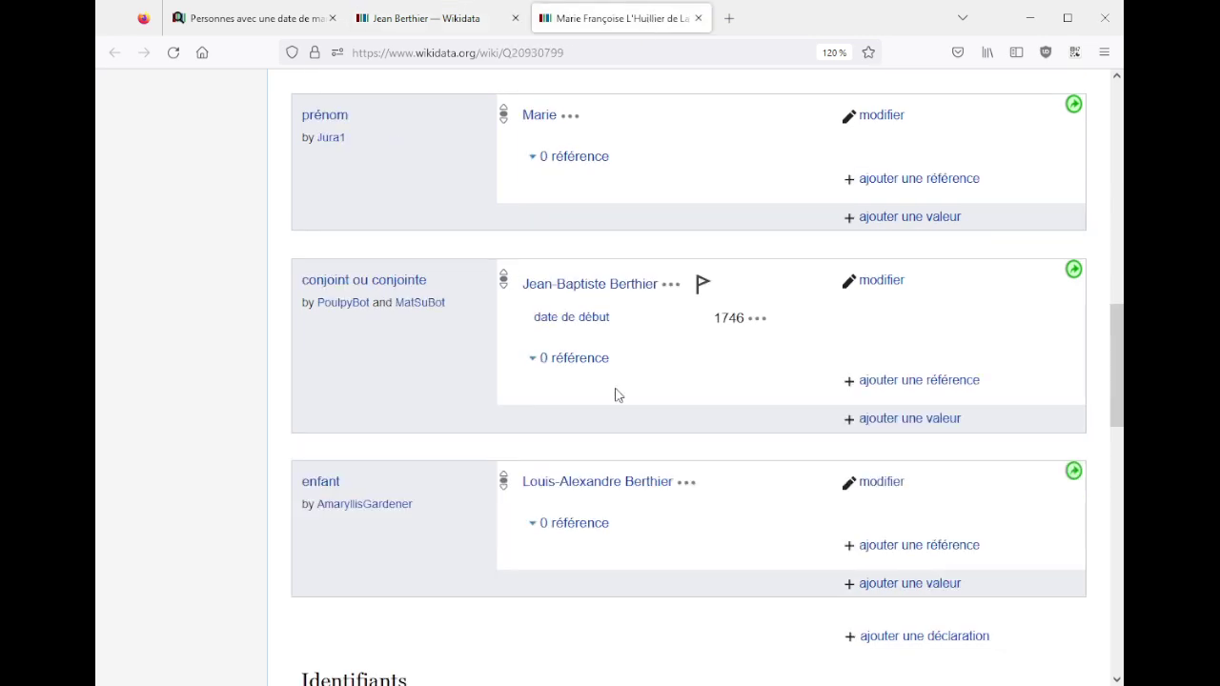
pyautogui.scroll(-10, 683, 417)
pyautogui.scroll(15, 683, 416)
pyautogui.scroll(-5, 682, 413)
pyautogui.scroll(5, 682, 417)
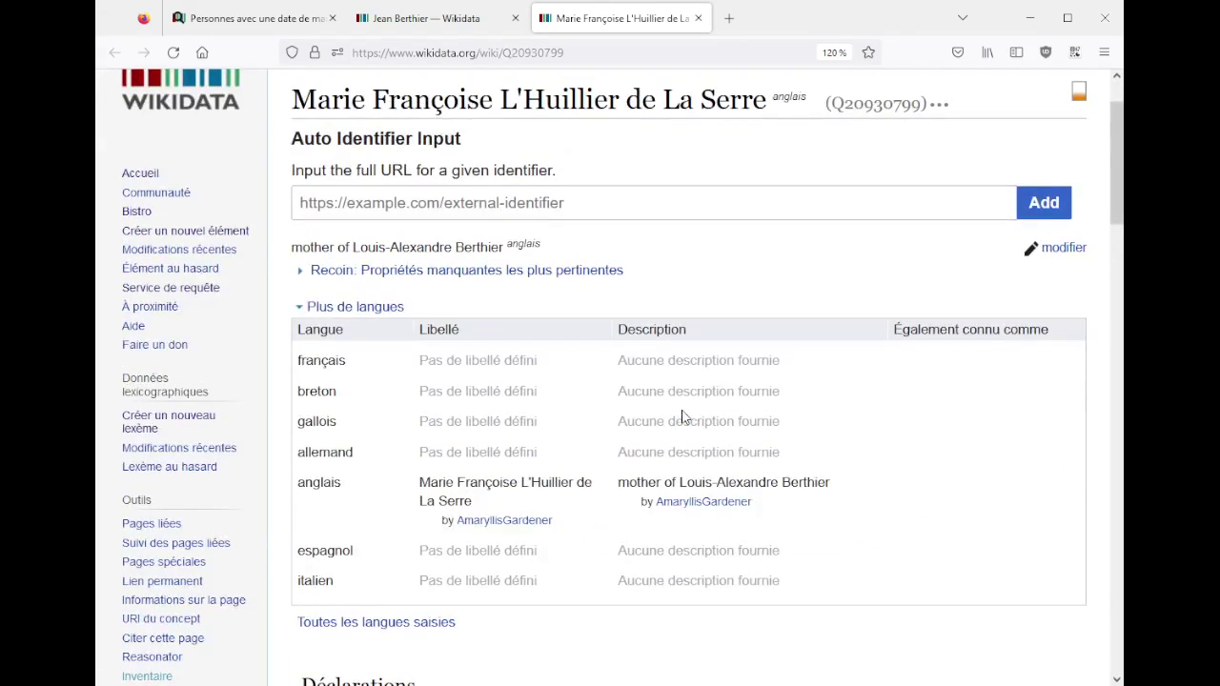
pyautogui.scroll(-10, 682, 416)
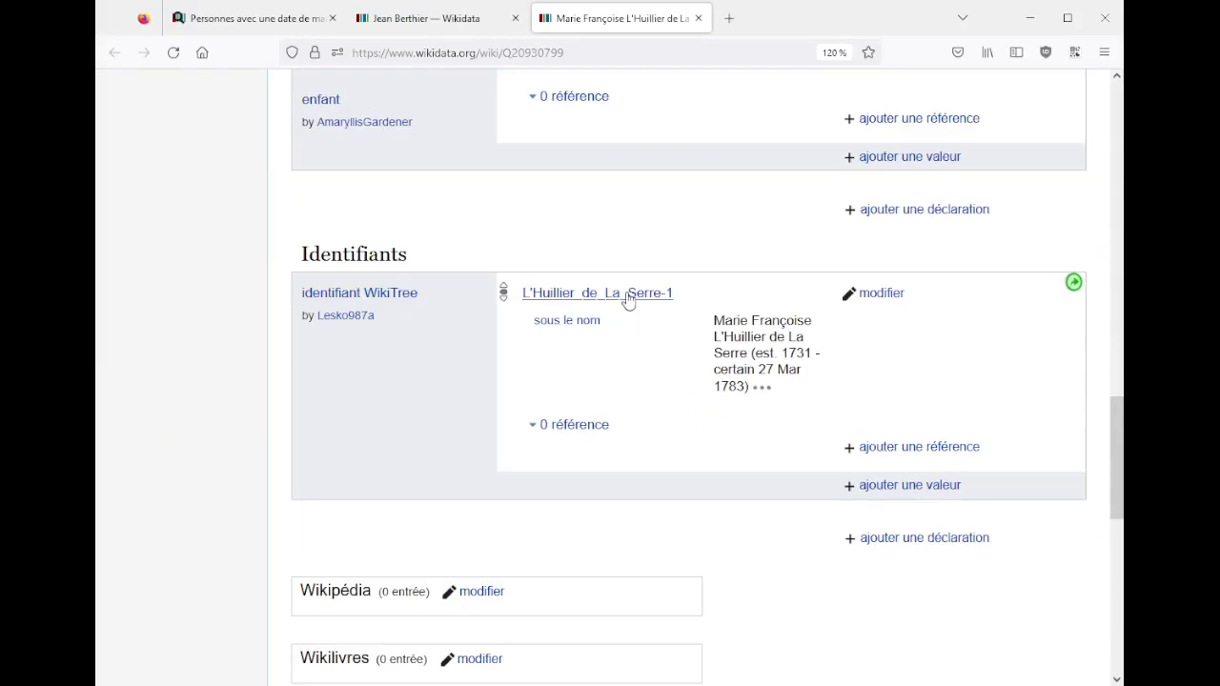
pyautogui.scroll(4, 632, 437)
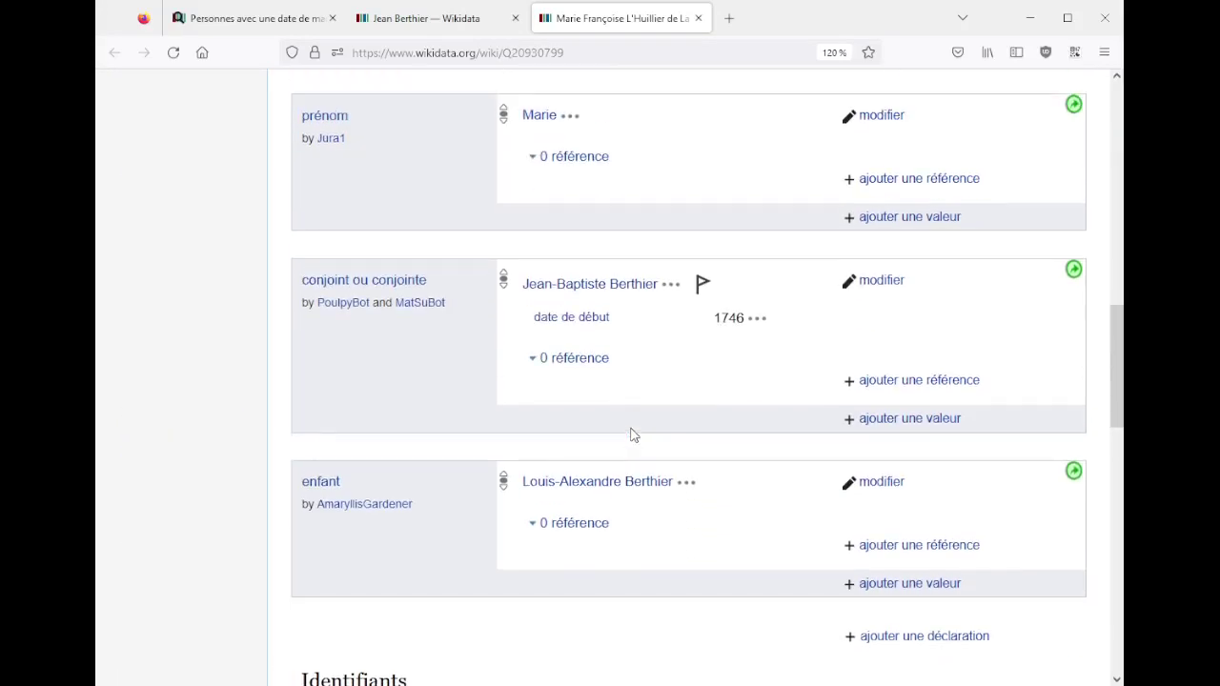
# - Open the husband's item from the conjoint ou conjointe statement, and open its French Wikipedia article in a new tab
pyautogui.click(610, 295)
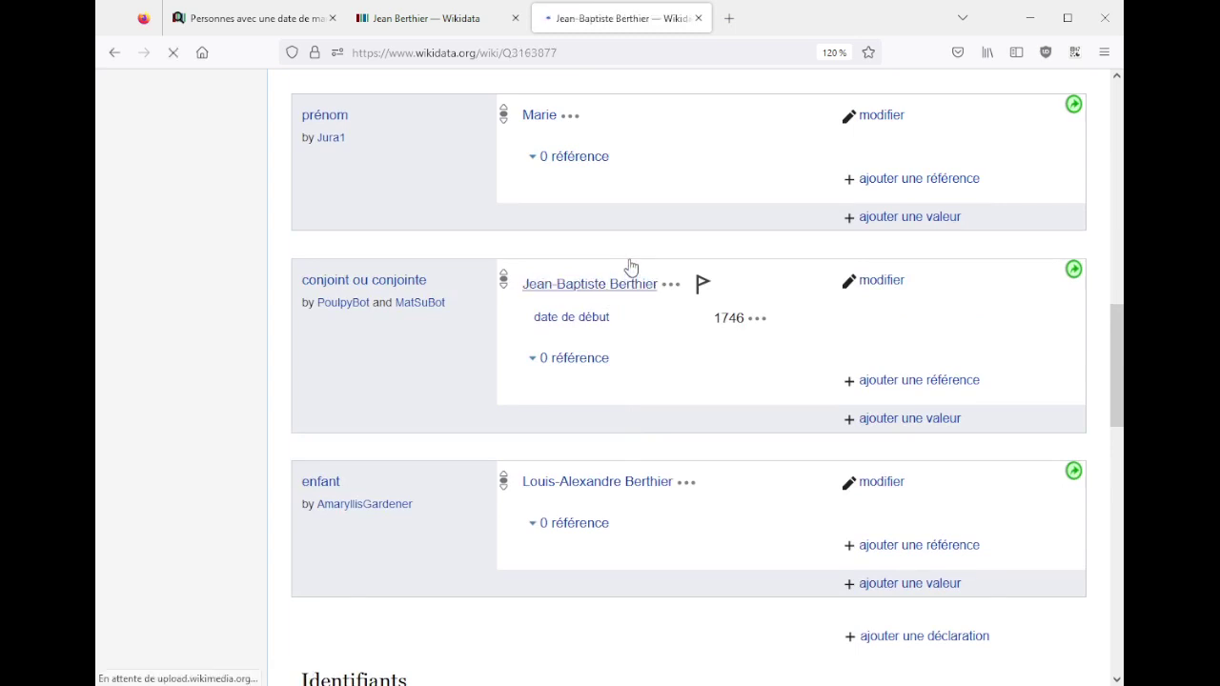
pyautogui.scroll(-5, 721, 324)
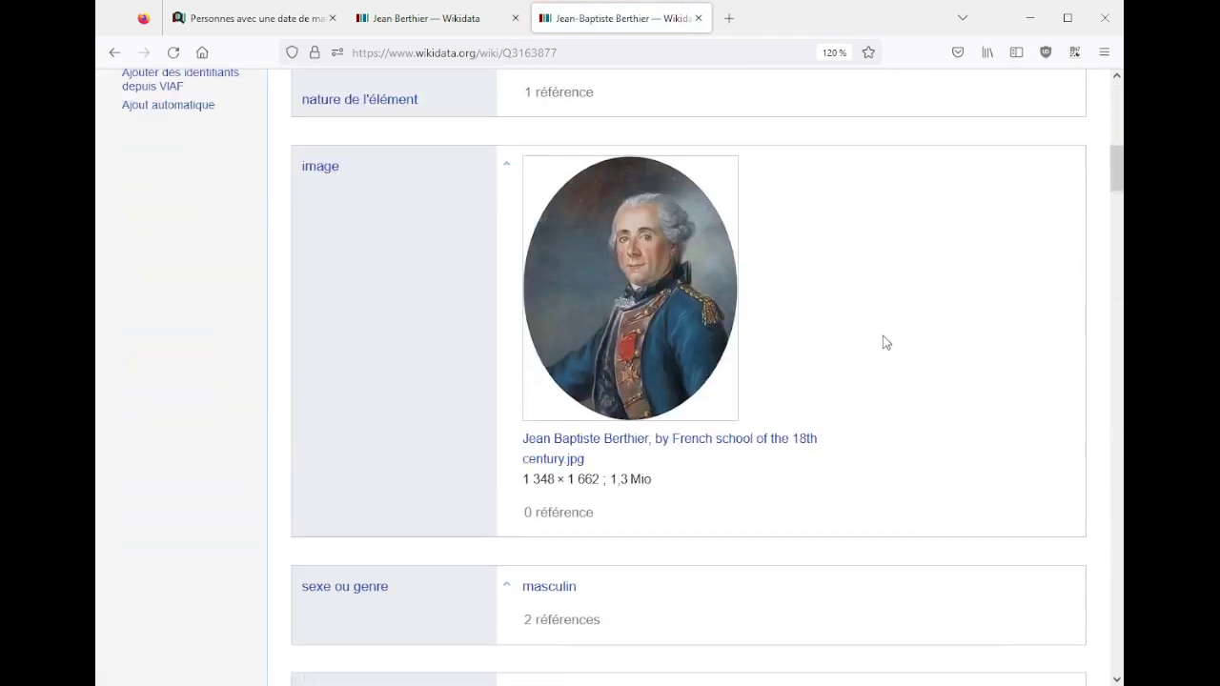
pyautogui.scroll(-10, 787, 340)
pyautogui.scroll(-15, 778, 338)
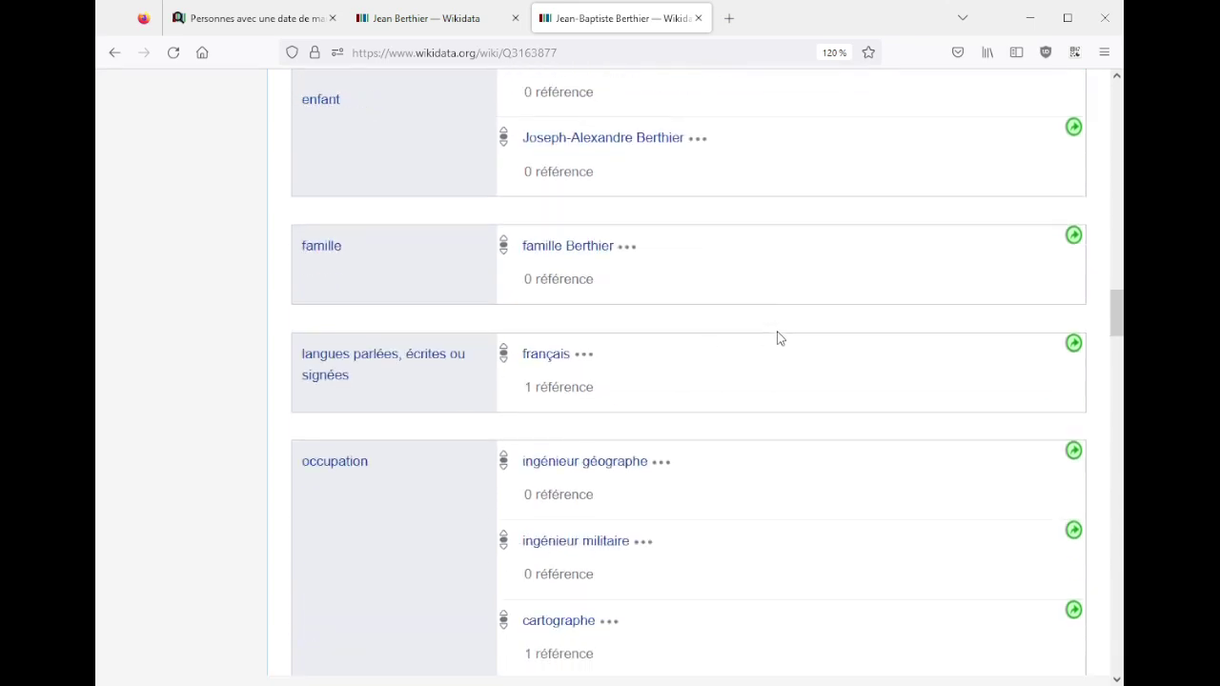
pyautogui.scroll(-10, 777, 338)
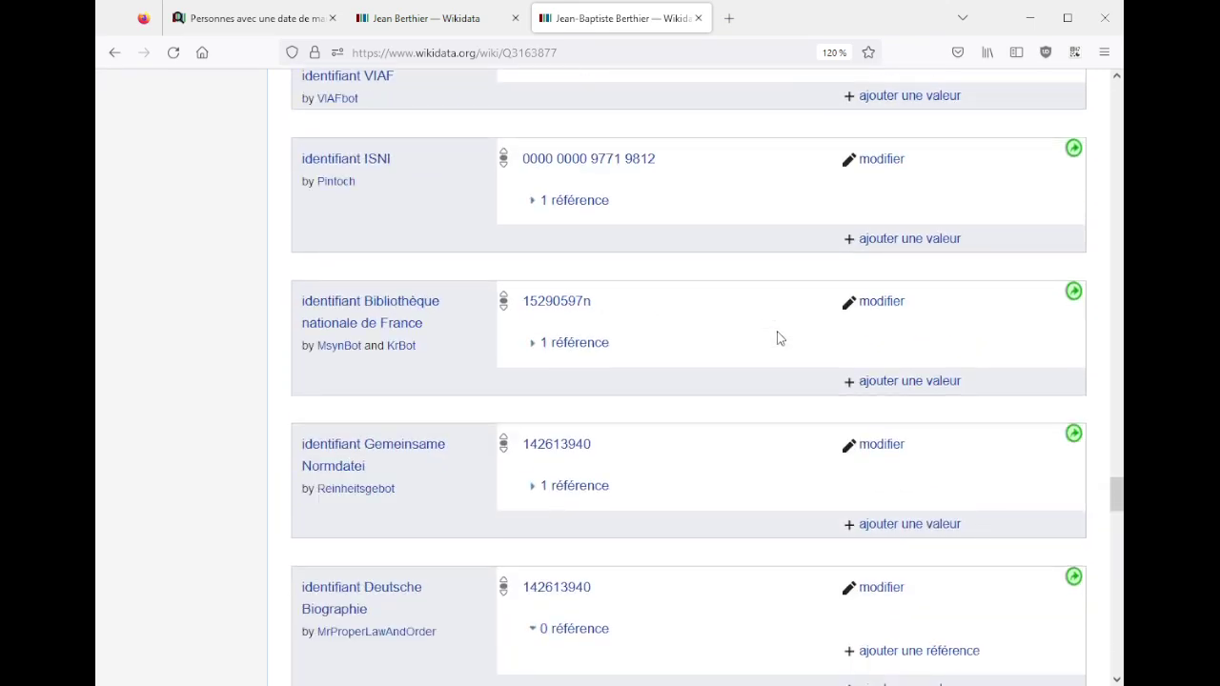
pyautogui.scroll(-15, 778, 339)
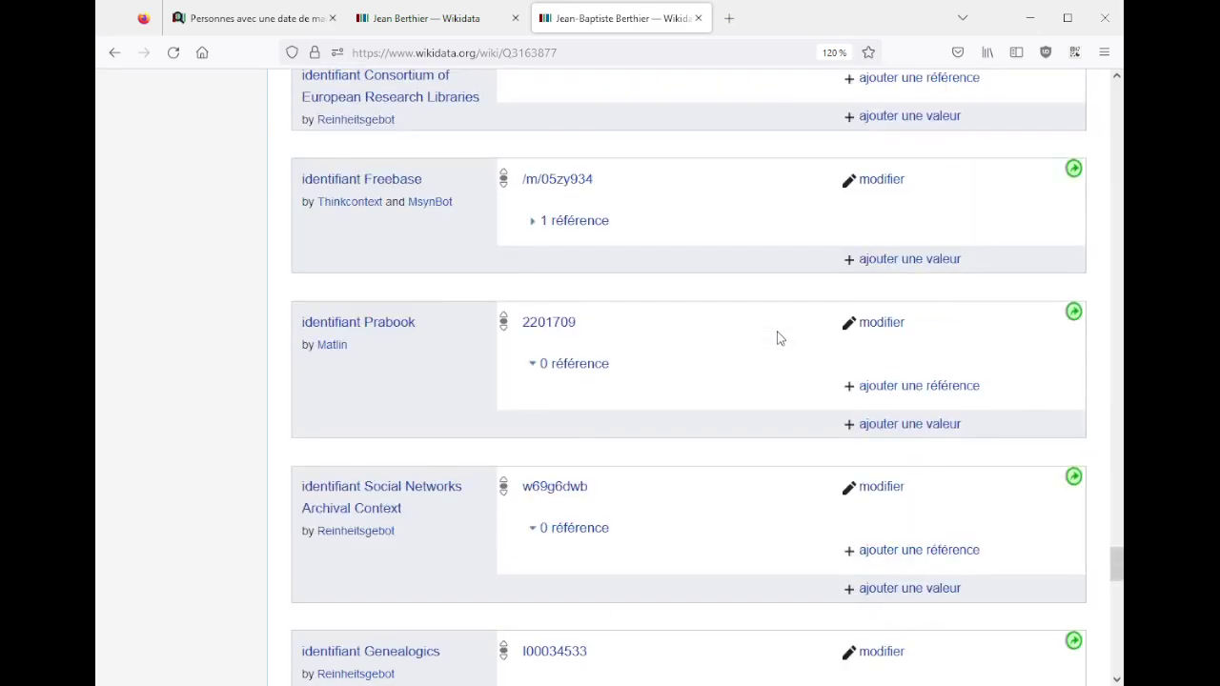
pyautogui.scroll(2, 777, 338)
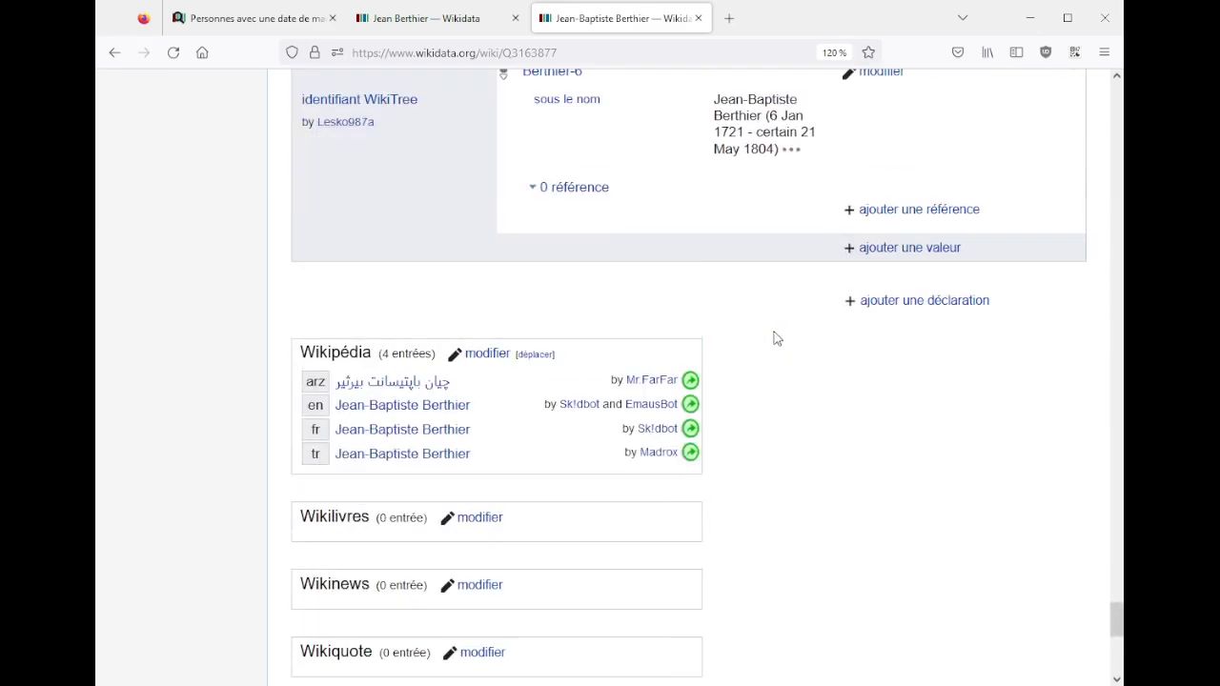
pyautogui.click(790, 17)
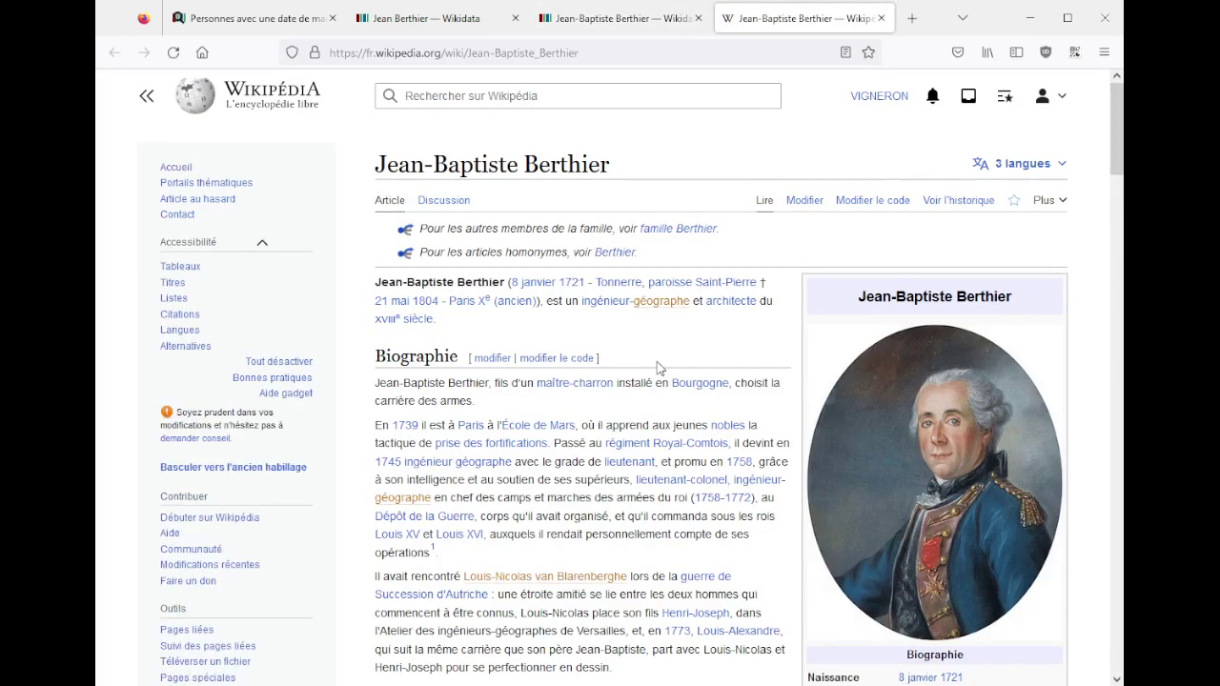
# - Skim the article's biography and infobox, and search the page text for 1746
pyautogui.scroll(-4, 657, 367)
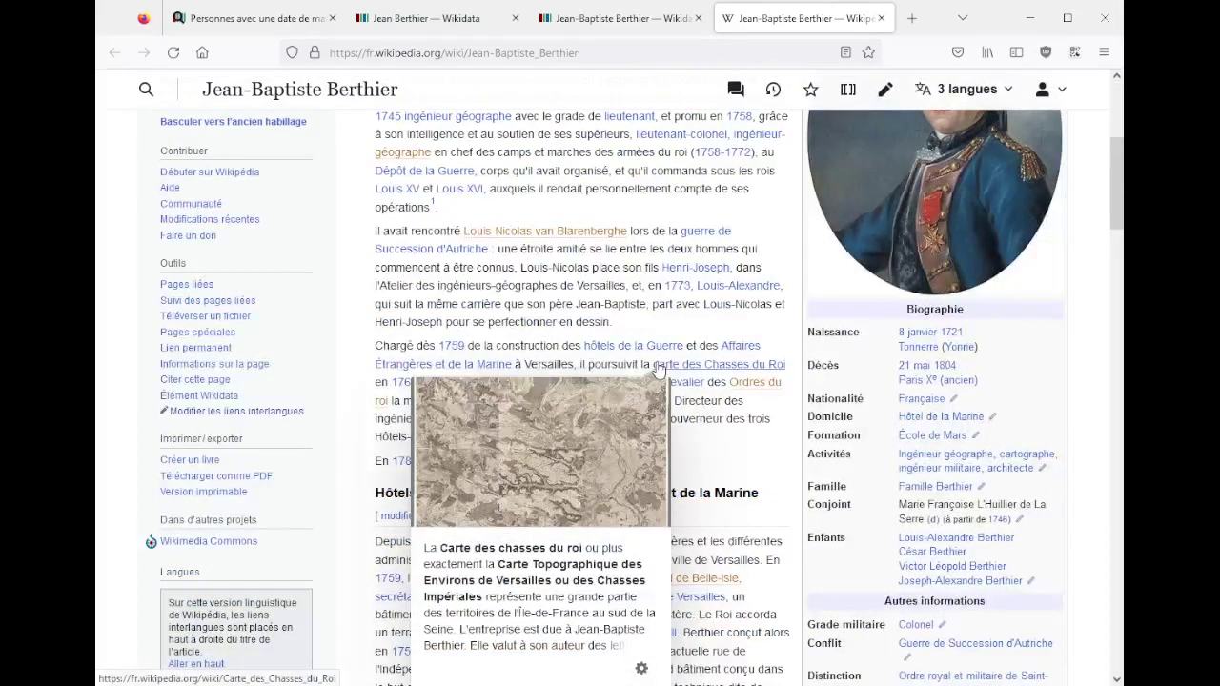
pyautogui.scroll(2, 657, 360)
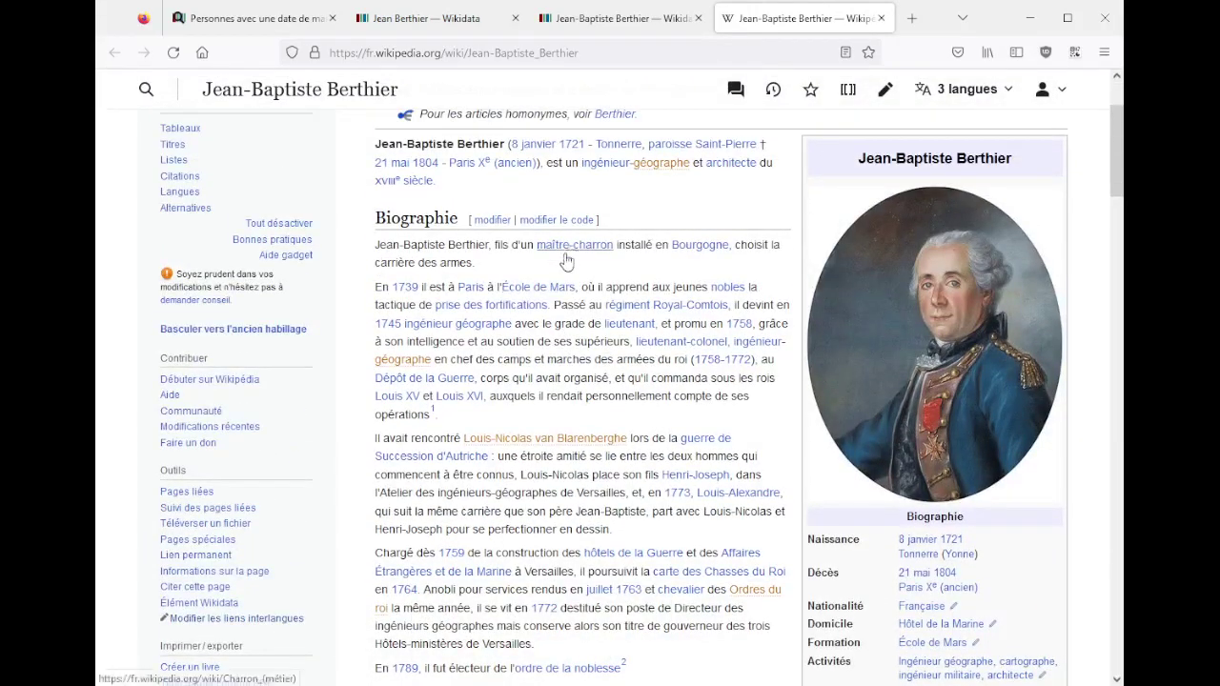
pyautogui.scroll(-3, 560, 381)
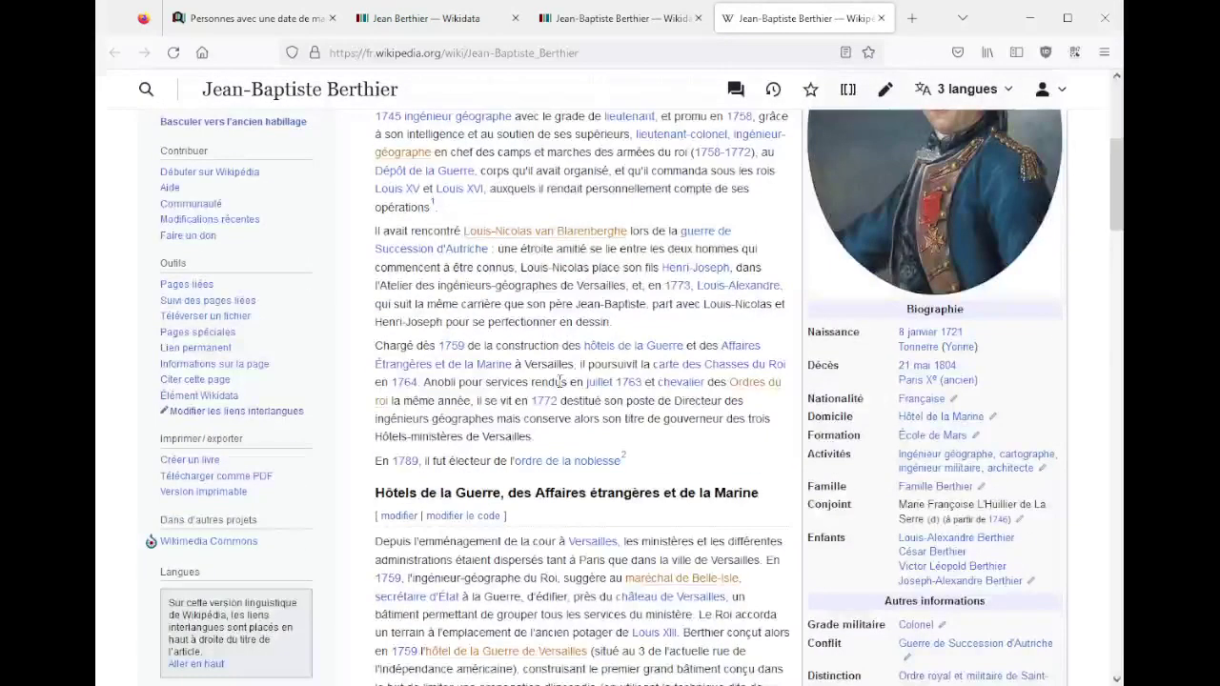
pyautogui.hotkey('ctrl', 'f')
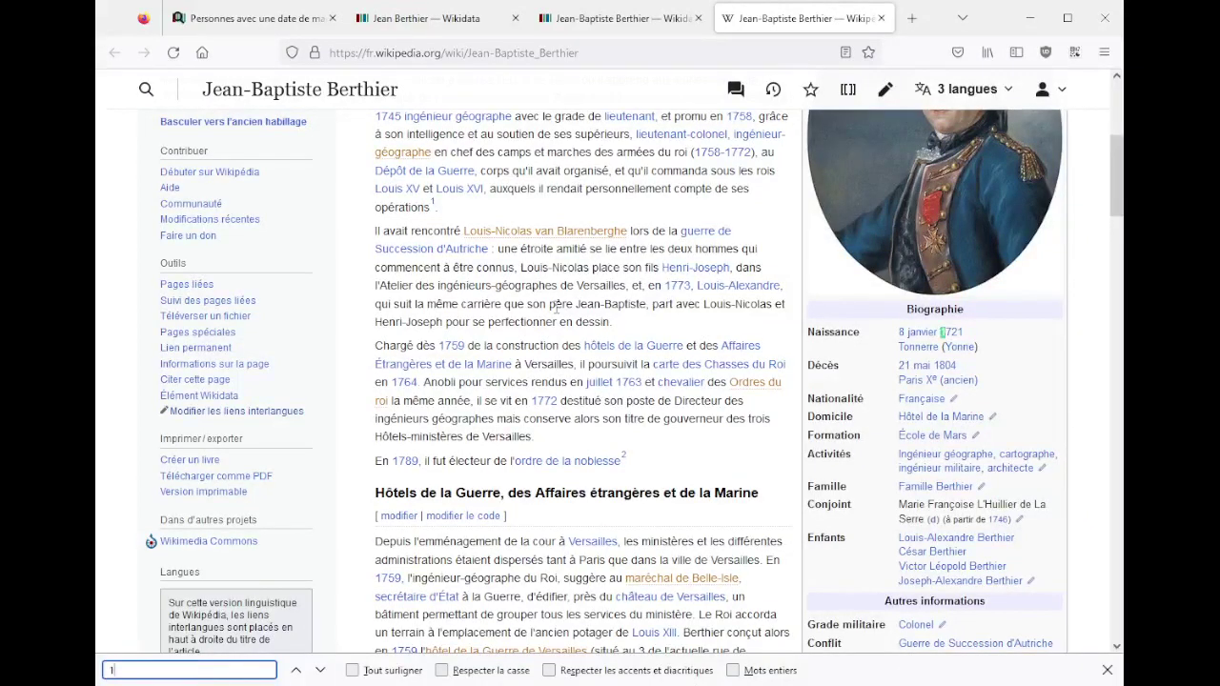
pyautogui.write('181')
pyautogui.press('BackSpace')
pyautogui.press('BackSpace')
pyautogui.write('746')
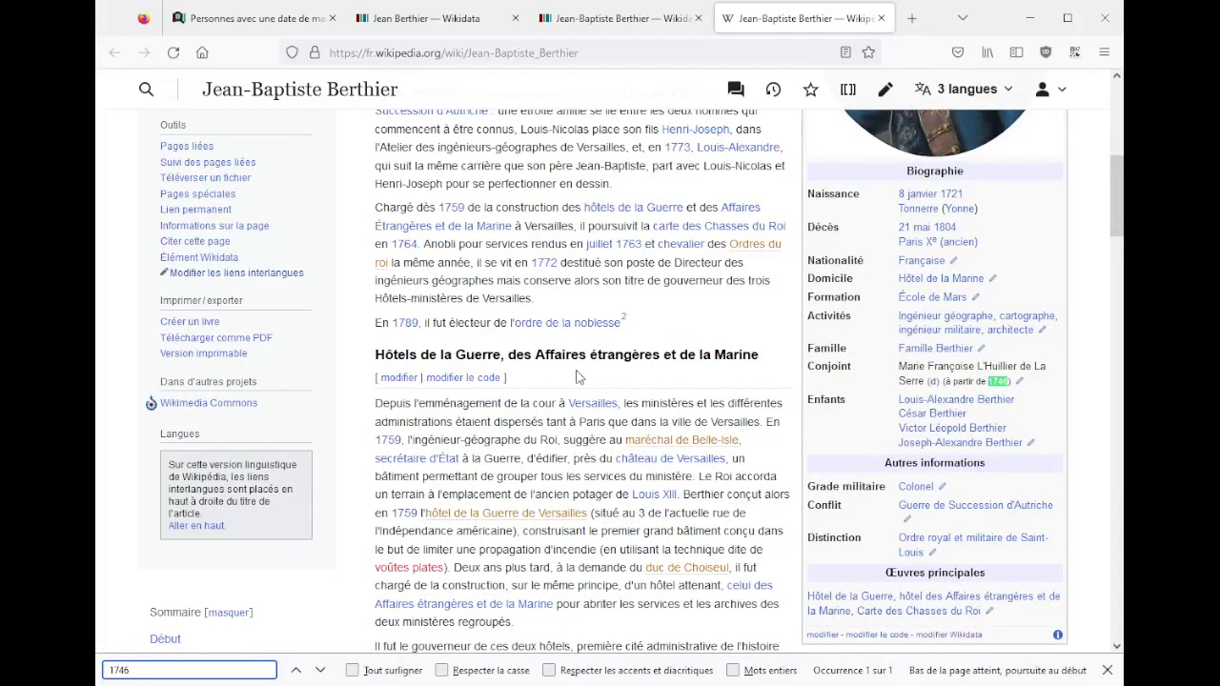
pyautogui.press('Escape')
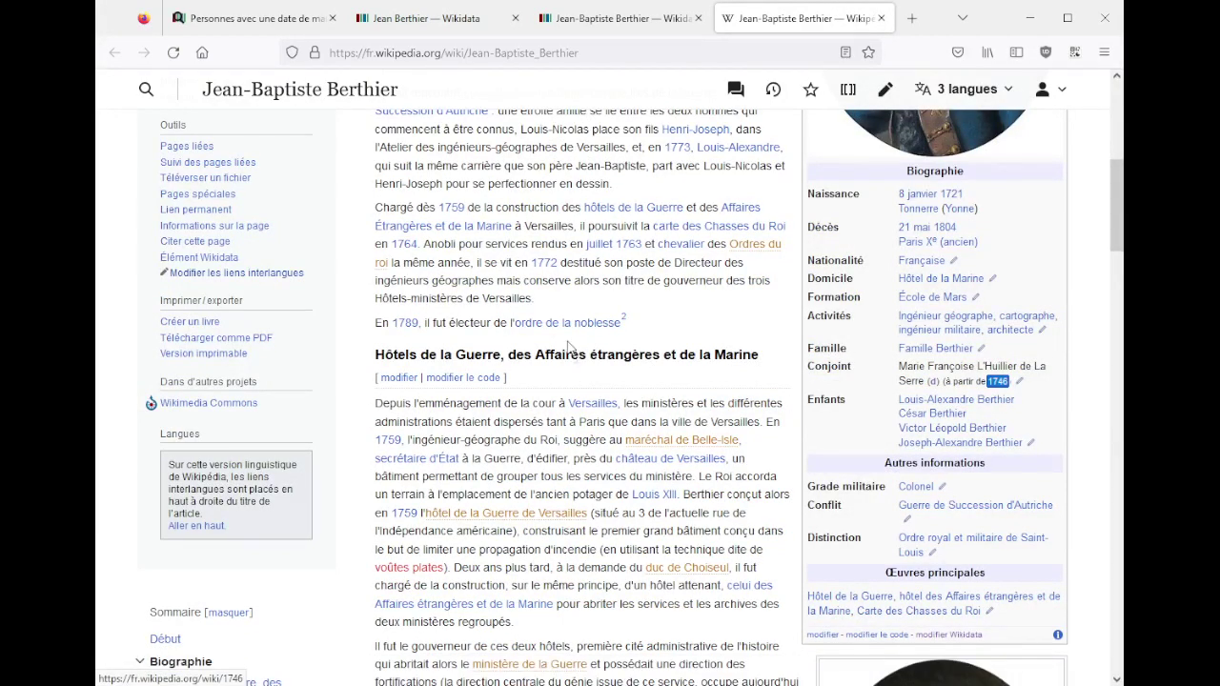
# - Read the marriage details in the article's Vie familiale section
pyautogui.scroll(-3, 572, 352)
pyautogui.scroll(-5, 568, 340)
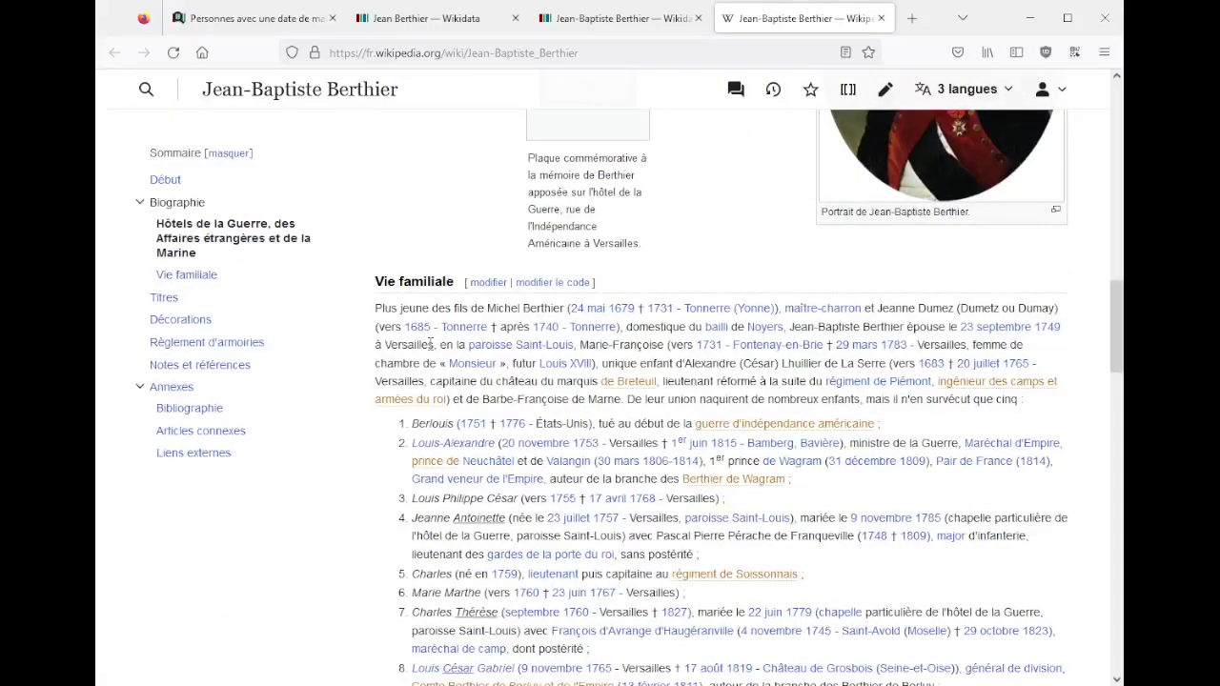
pyautogui.scroll(-1, 428, 350)
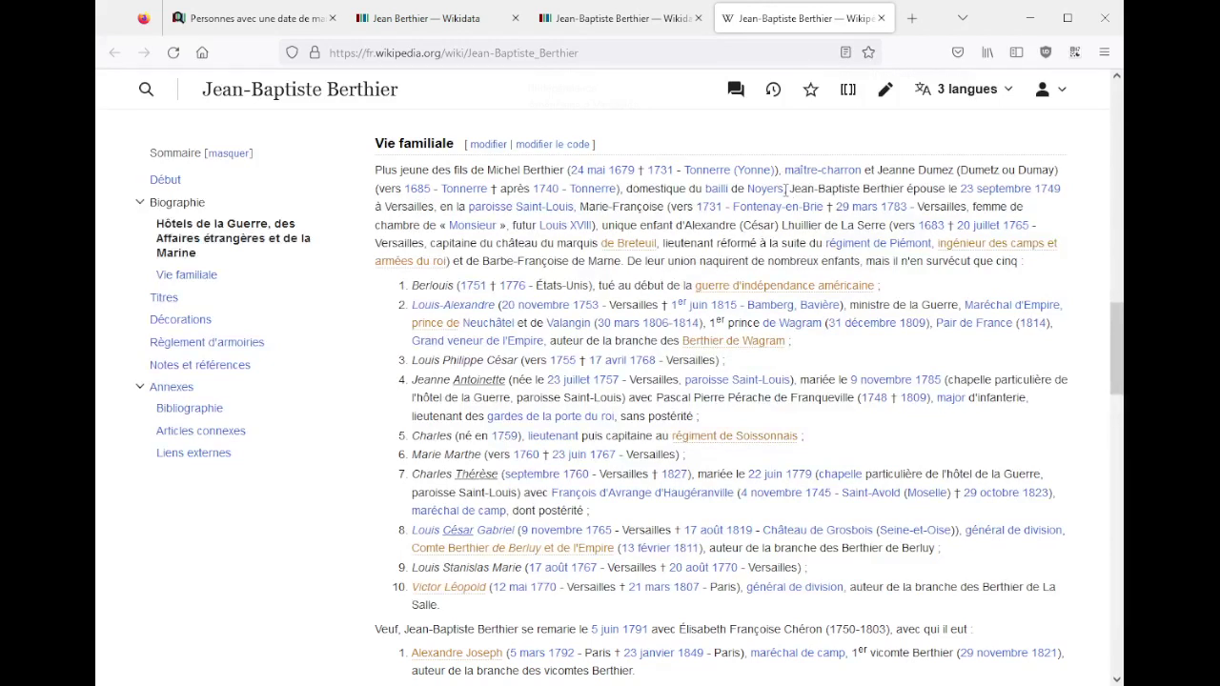
pyautogui.moveTo(784, 188); pyautogui.dragTo(920, 189)
# - Edit the source code of the Vie familiale section so that its first sentence begins "Il est le plus jeune"
pyautogui.click(527, 145)
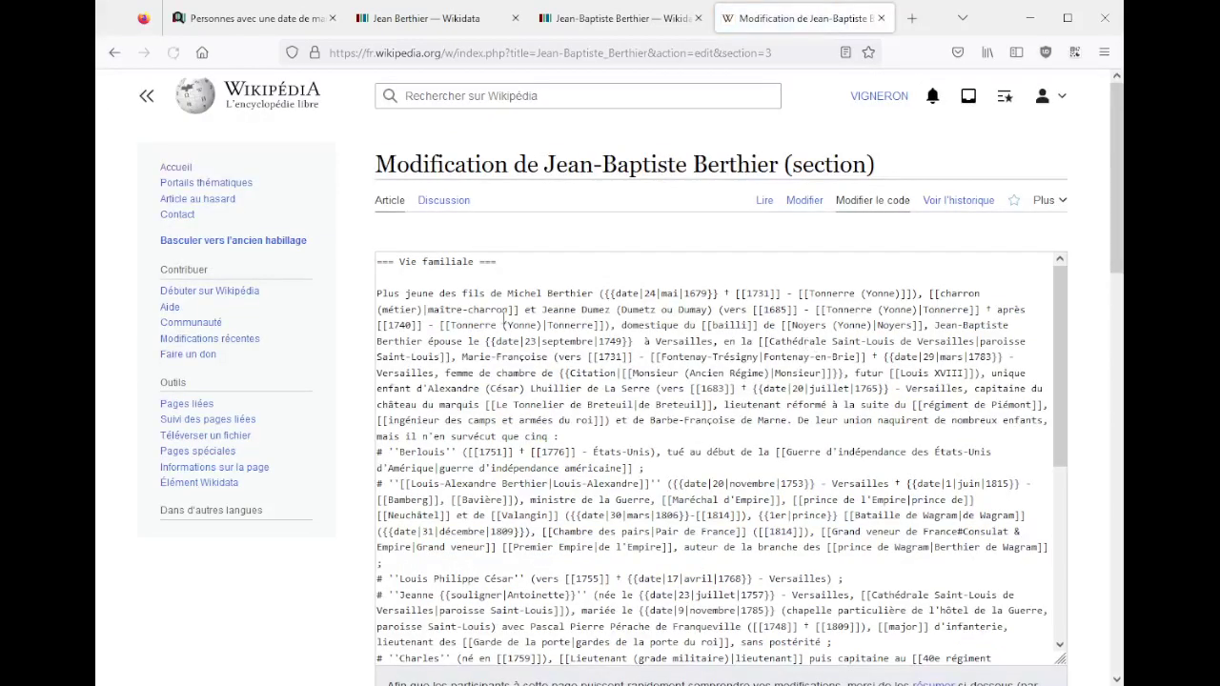
pyautogui.press('Down')
pyautogui.write('Il est')
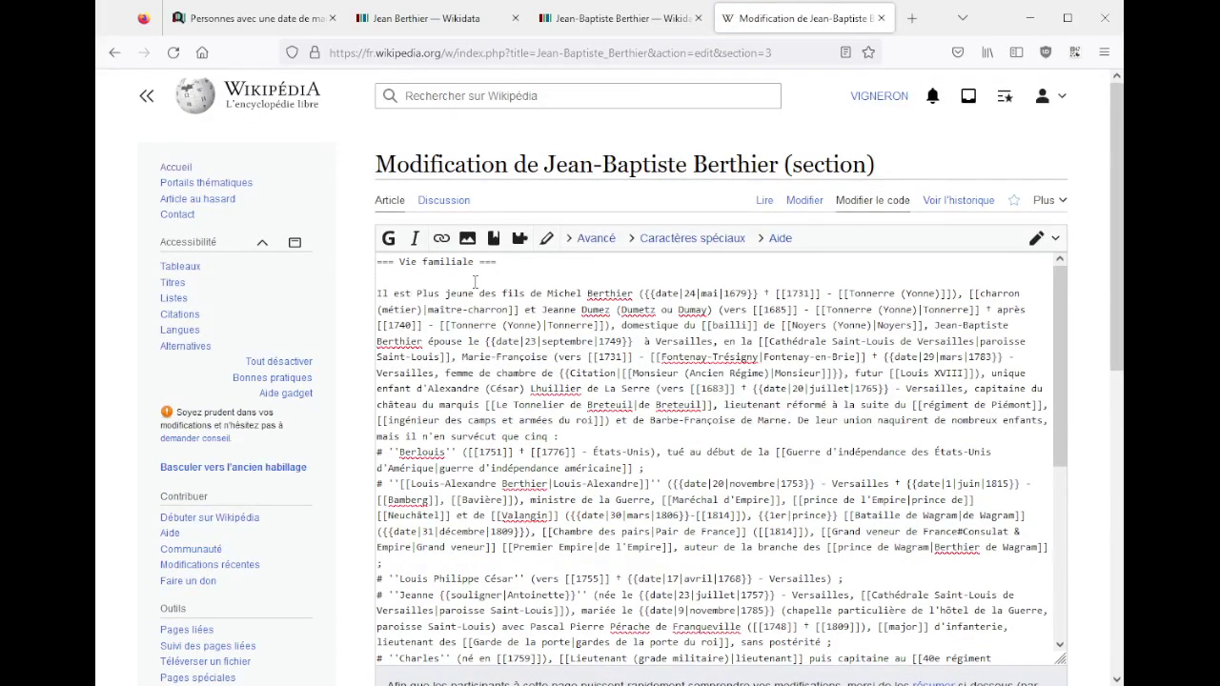
pyautogui.press('Delete')
pyautogui.write('le p')
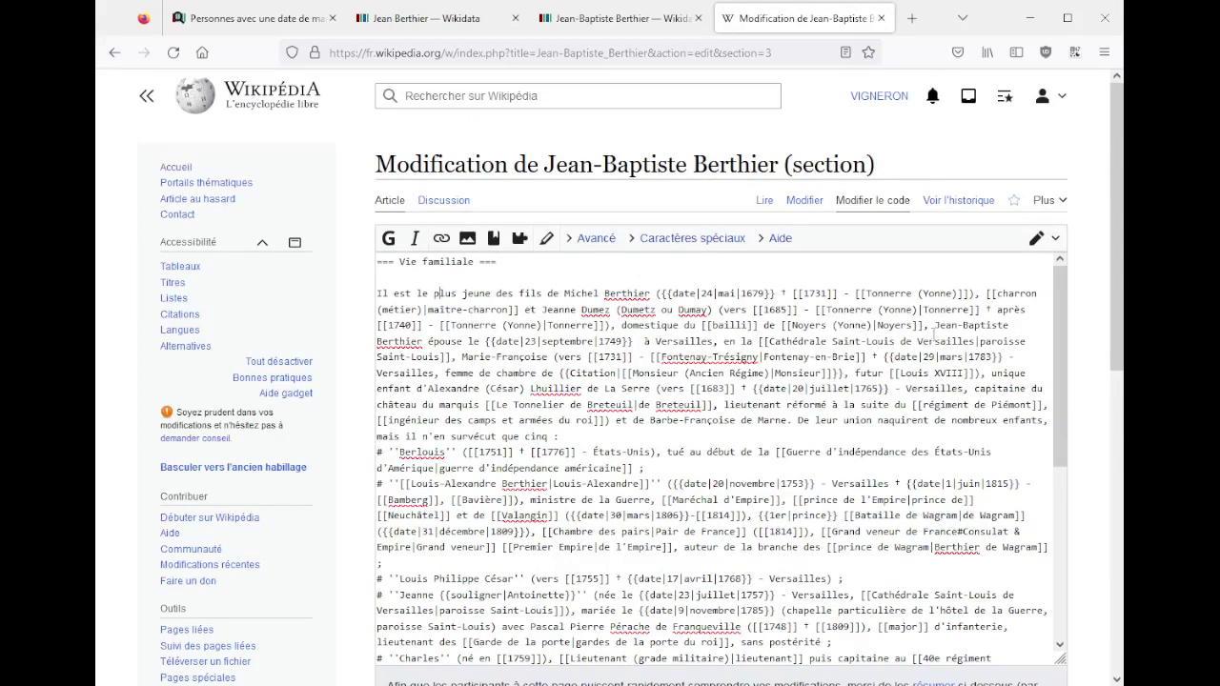
# - End the first sentence after the Noyers link, start a new paragraph with the marriage, and remove the extra space after the marriage date
pyautogui.press('Return')
pyautogui.press('Return')
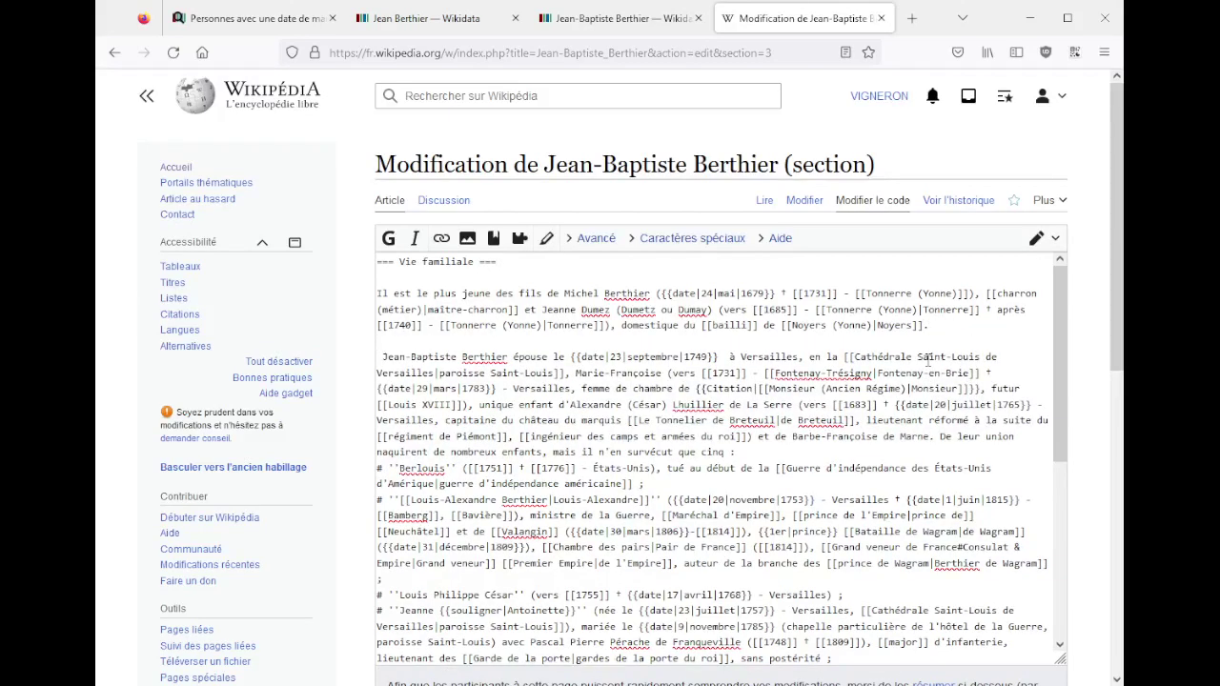
pyautogui.press('Delete')
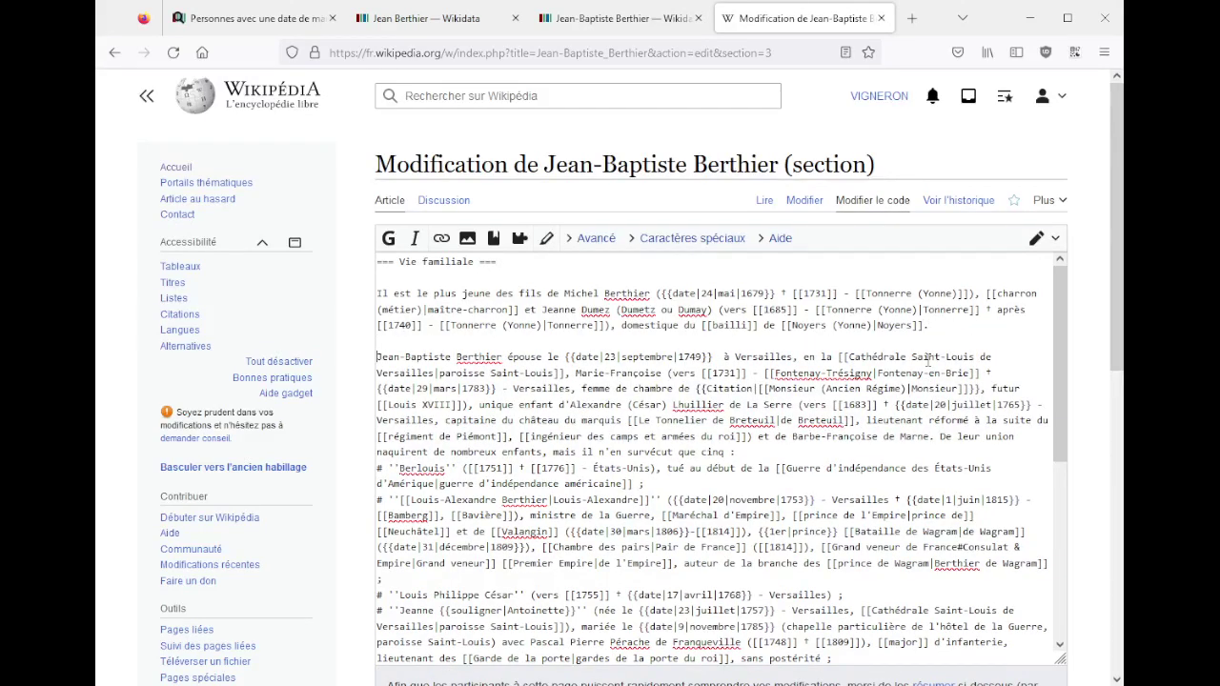
pyautogui.click(719, 358)
pyautogui.press('Delete')
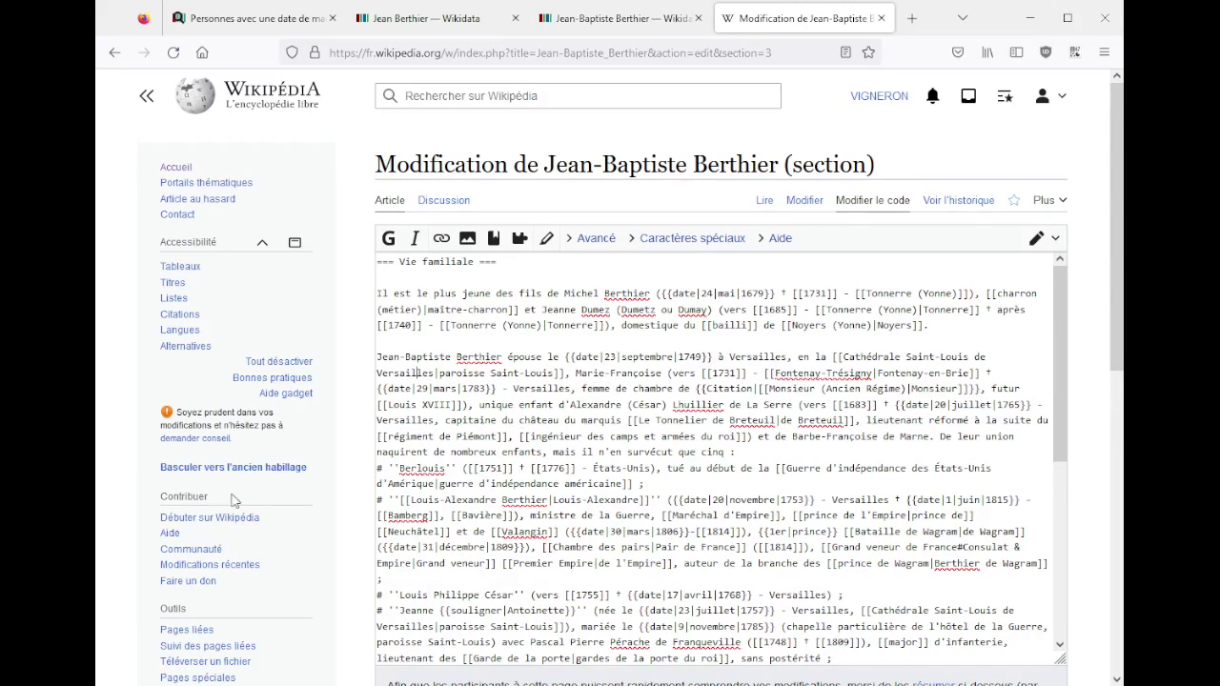
# - Publish the Vie familiale section changes with the edit summary "plus lisible"
pyautogui.scroll(-3, 353, 512)
pyautogui.click(620, 386)
pyautogui.write('plus lisb')
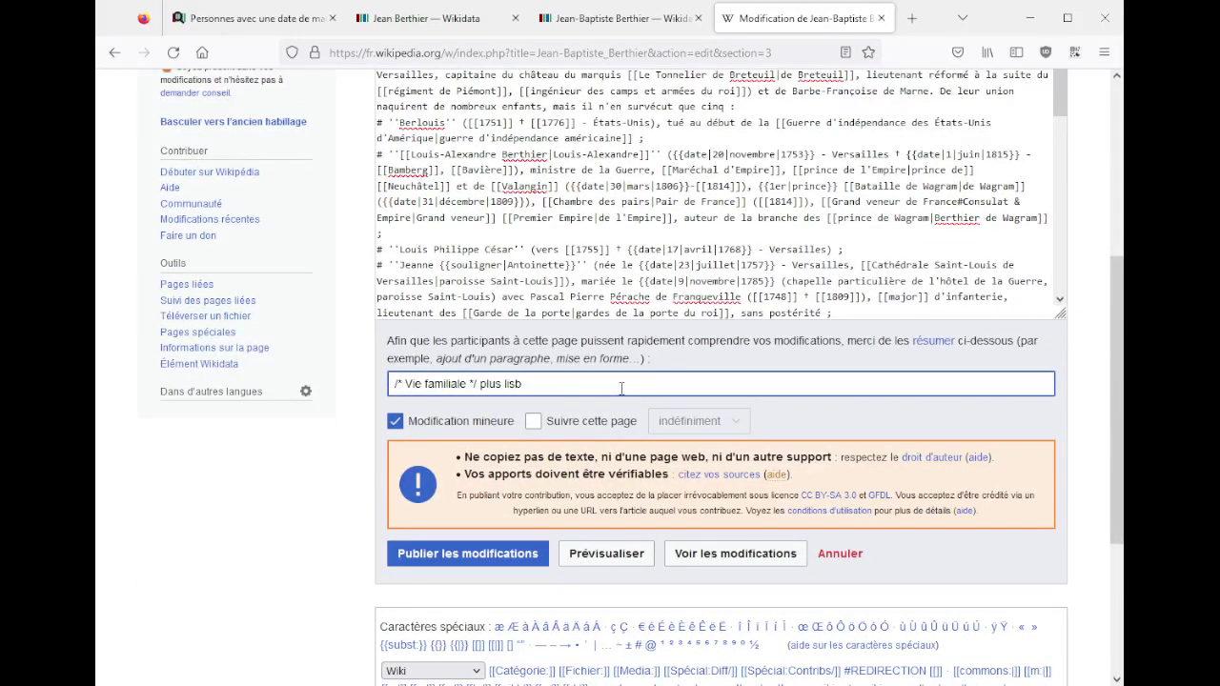
pyautogui.write('ble')
pyautogui.press('Return')
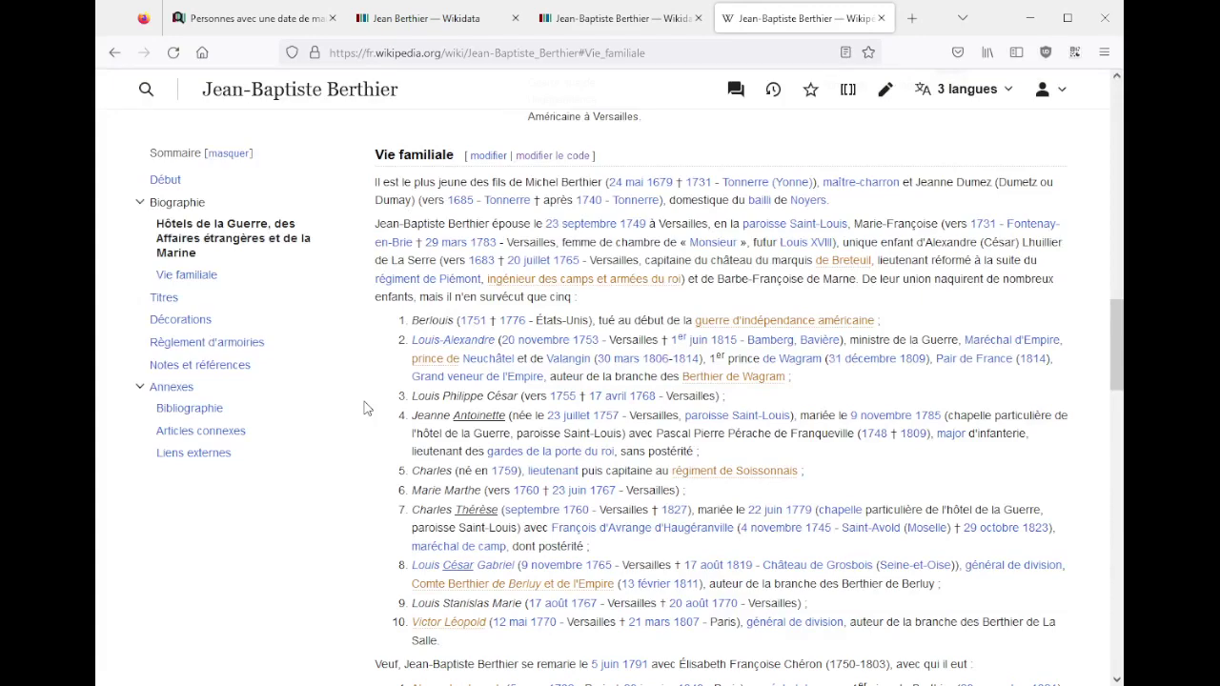
# - Look through the article's Notes et références and Bibliographie sections for sources
pyautogui.scroll(-10, 363, 408)
pyautogui.scroll(-4, 363, 408)
pyautogui.scroll(3, 363, 408)
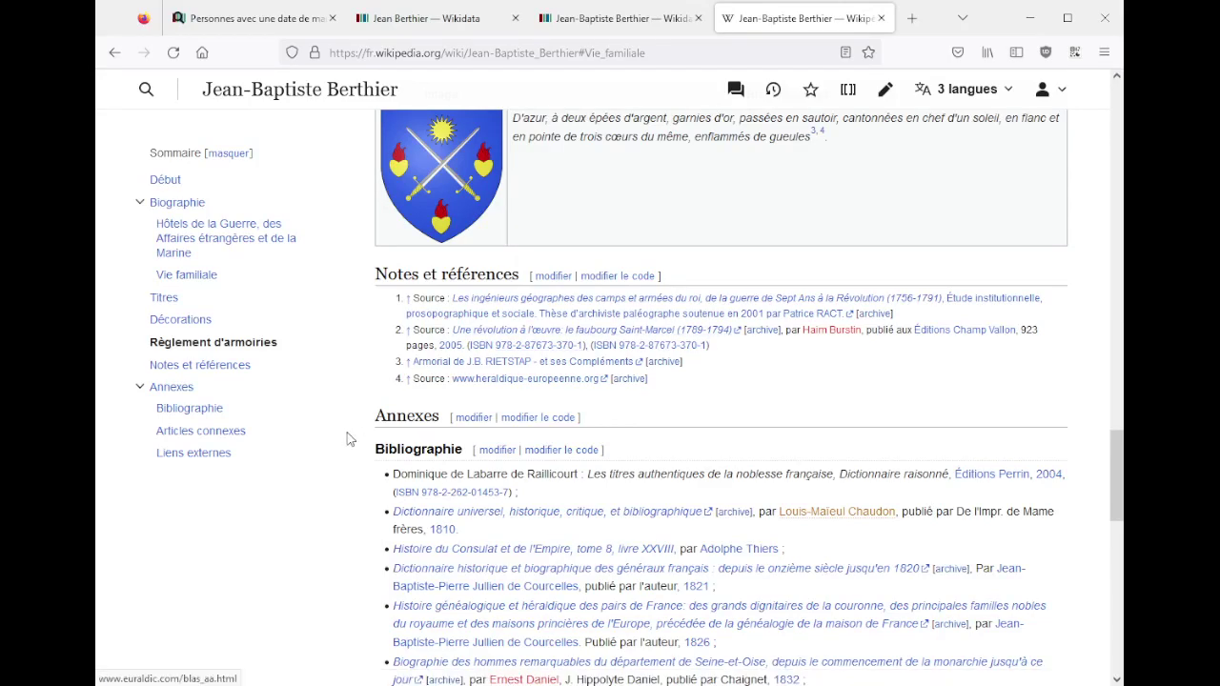
pyautogui.scroll(-2, 349, 439)
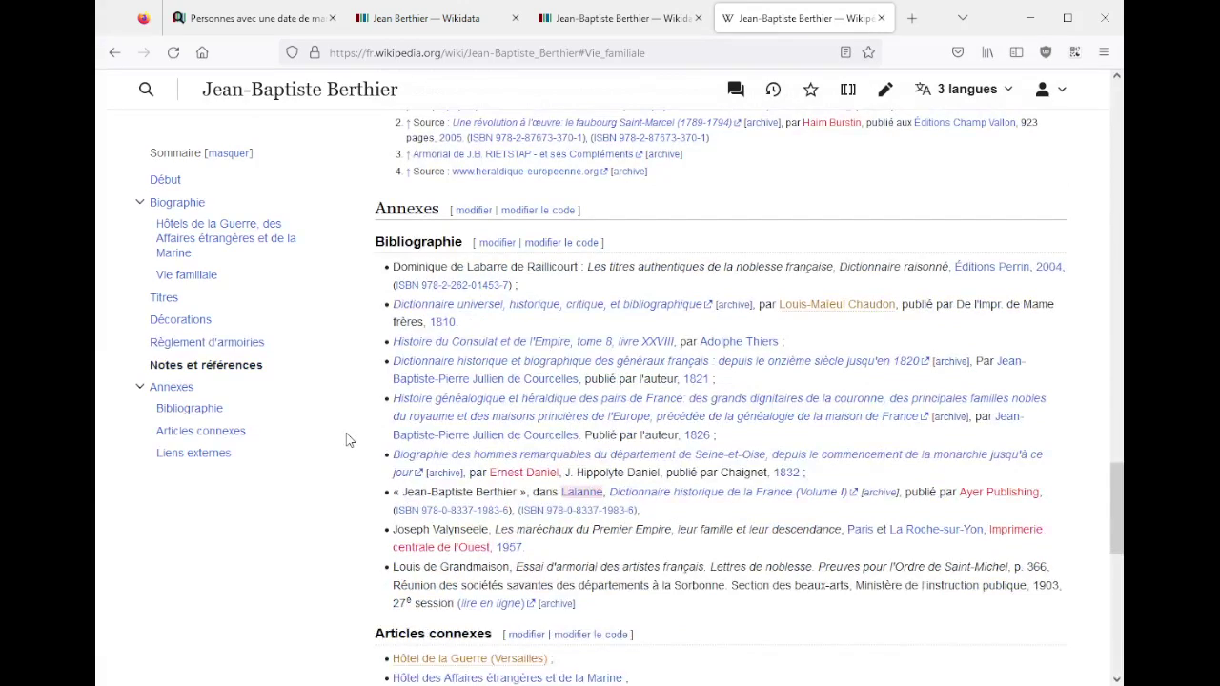
# - Find the "conjoint ou conjointe" statement in Jean-Baptiste Berthier's Wikidata item and check its references
pyautogui.scroll(-1, 348, 438)
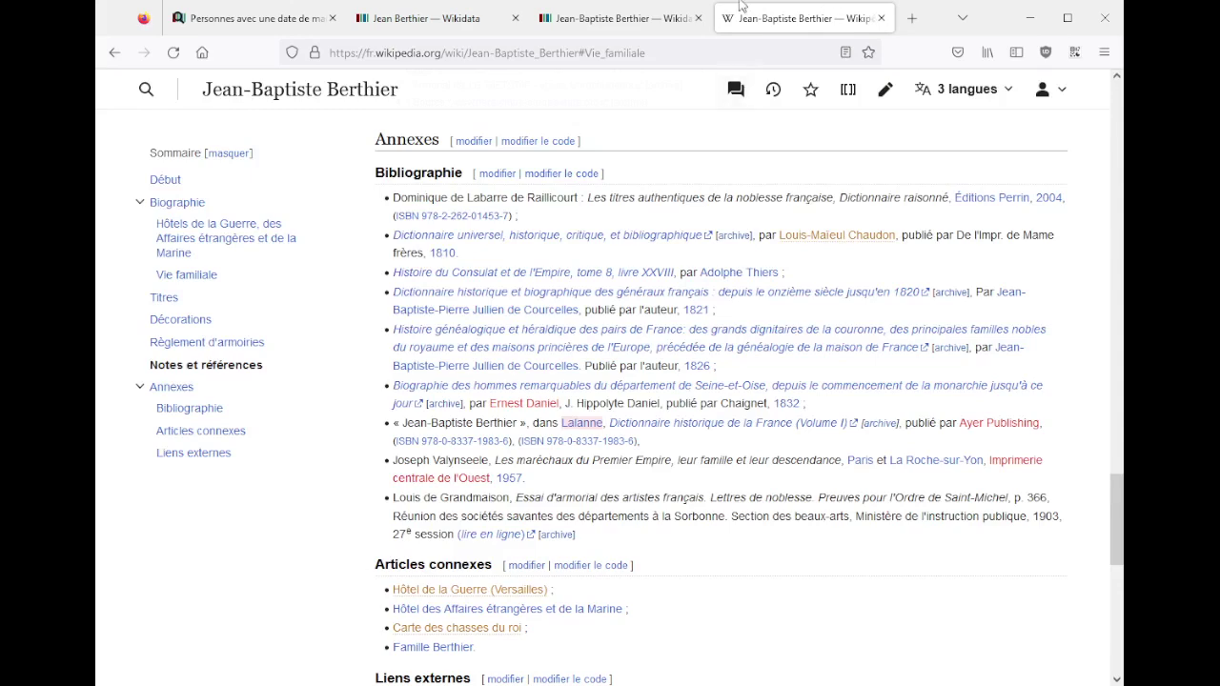
pyautogui.click(575, 24)
pyautogui.scroll(15, 721, 407)
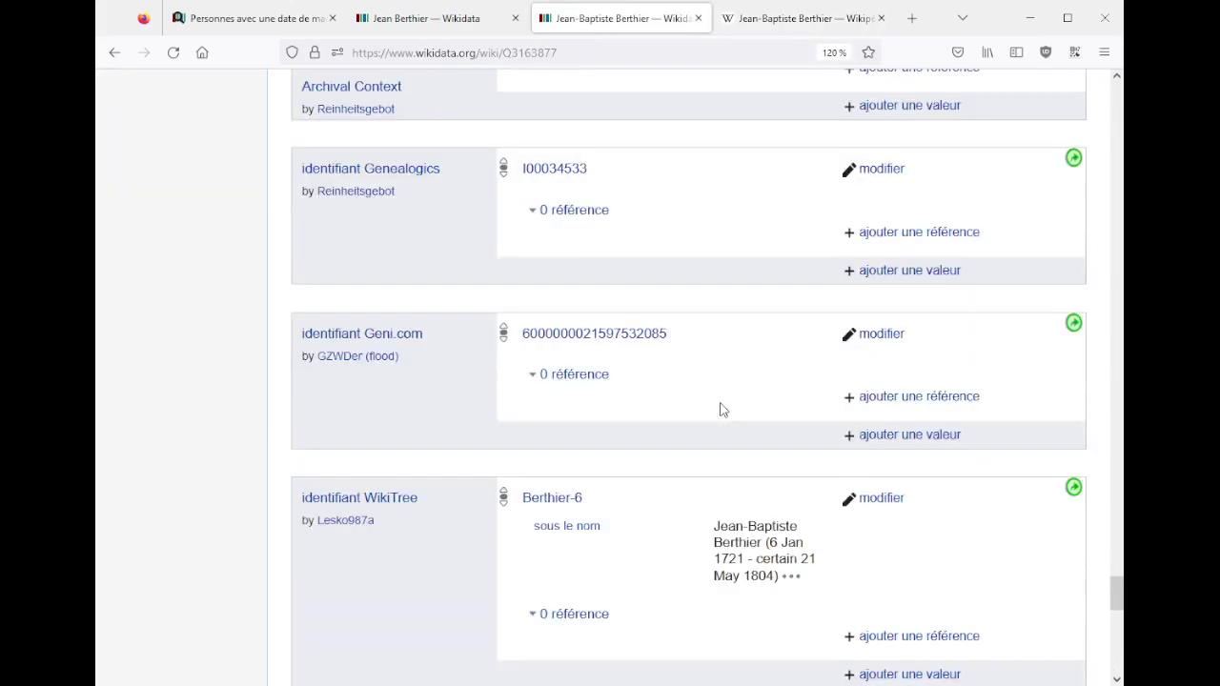
pyautogui.scroll(15, 721, 409)
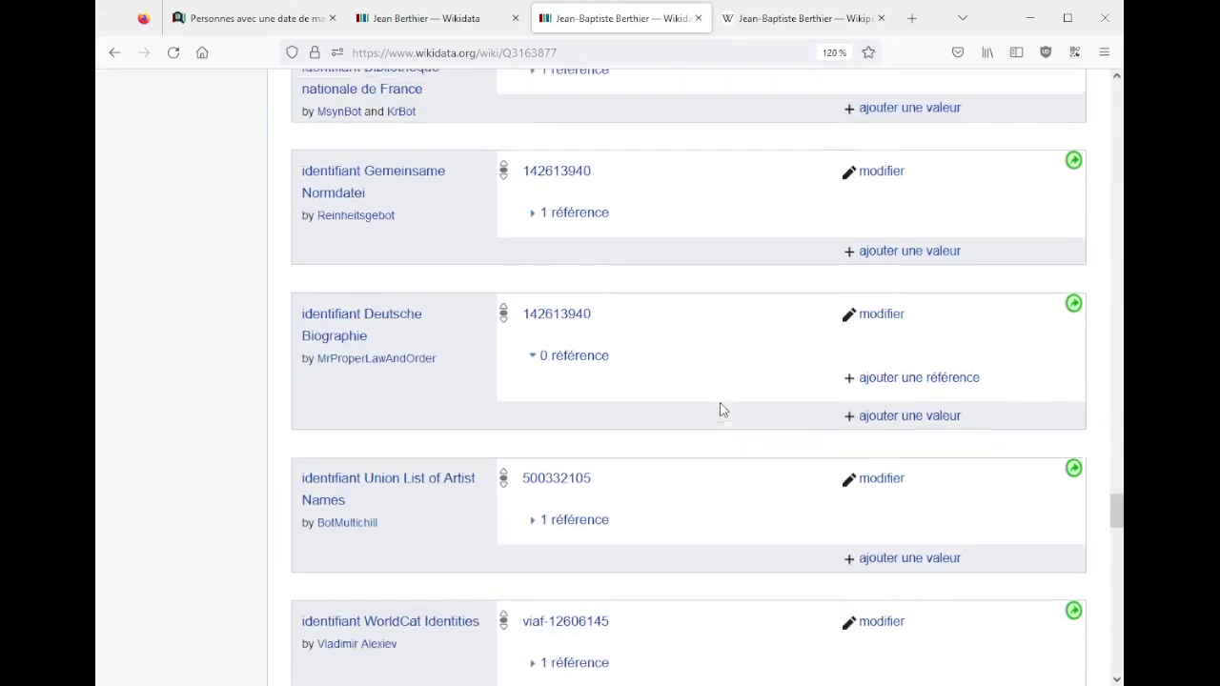
pyautogui.scroll(10, 721, 410)
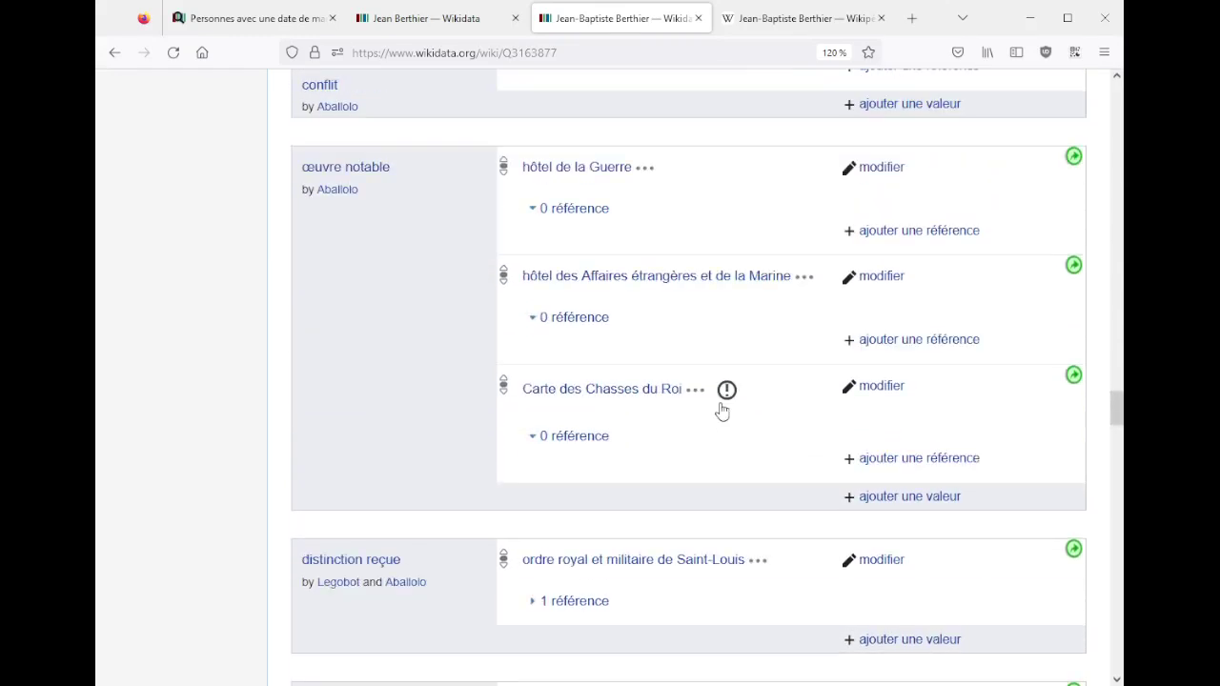
pyautogui.hotkey('ctrl', 'f')
pyautogui.write('conjoint')
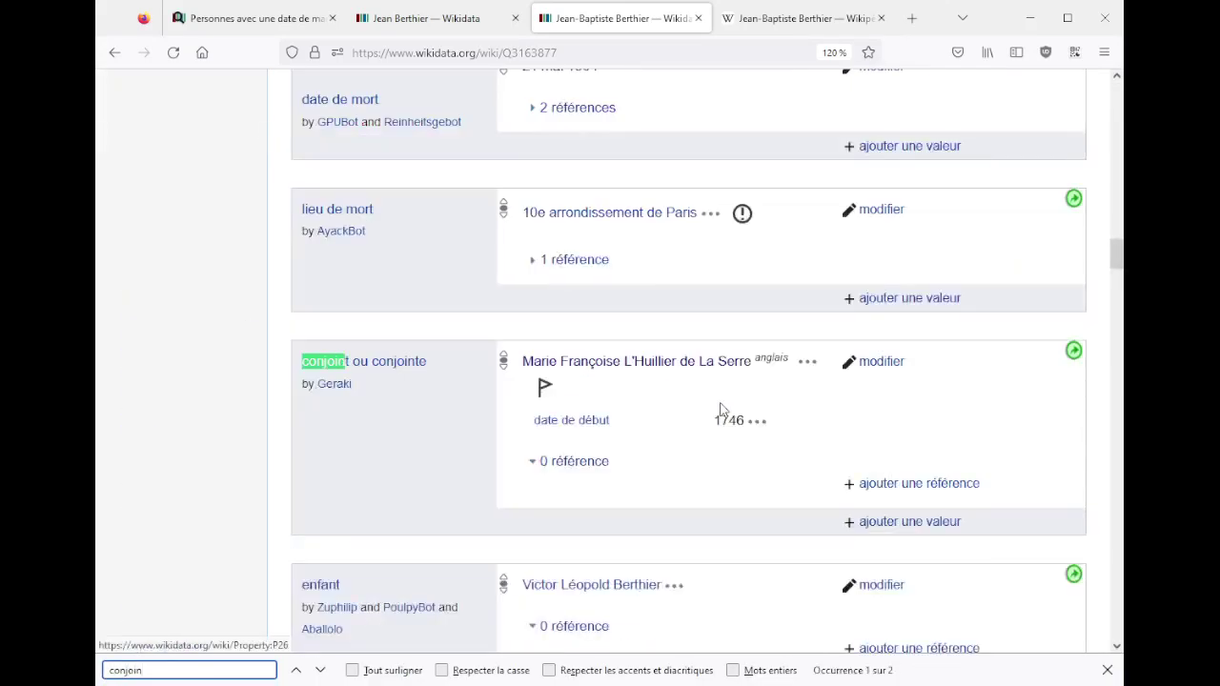
pyautogui.press('Escape')
pyautogui.click(567, 466)
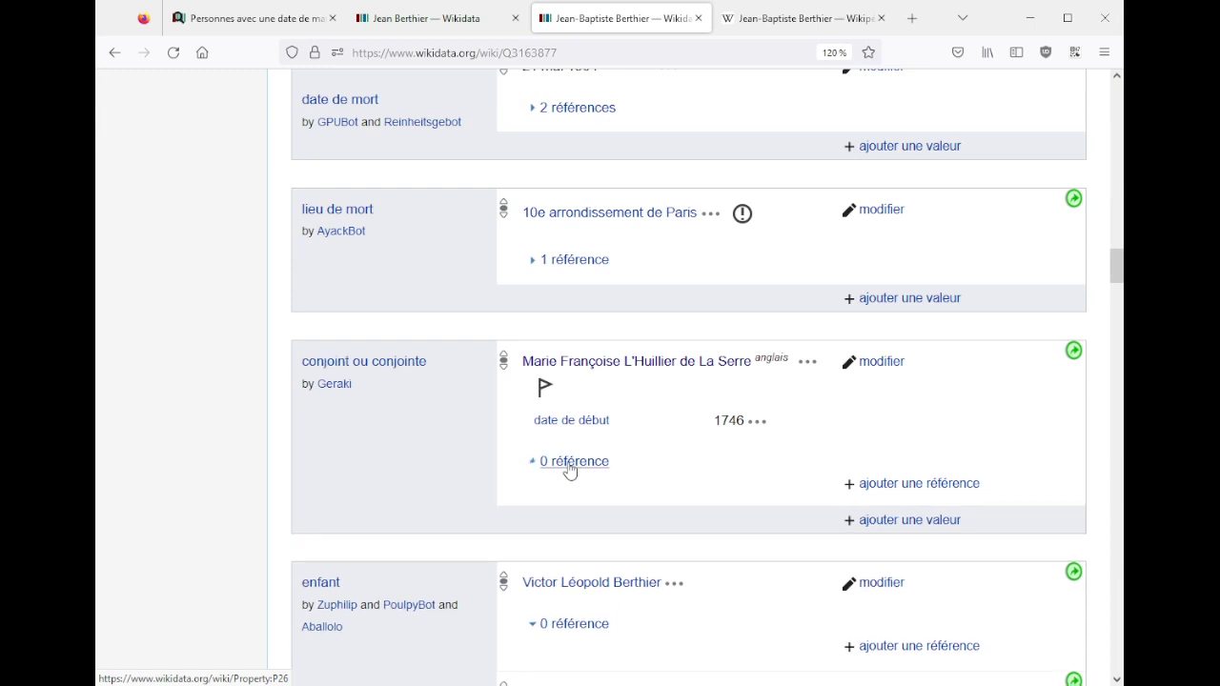
pyautogui.click(569, 469)
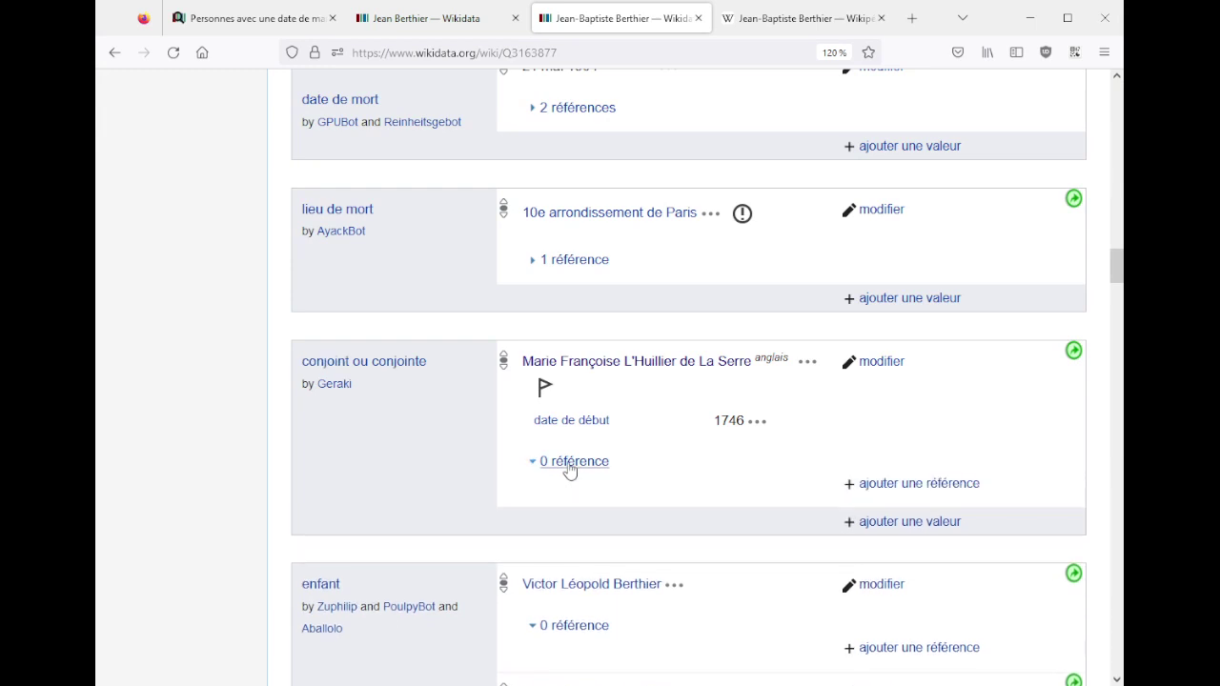
# - Close the two Wikidata items and the Wikipedia article about the Berthiers, returning to the query page
pyautogui.middleClick(613, 21)
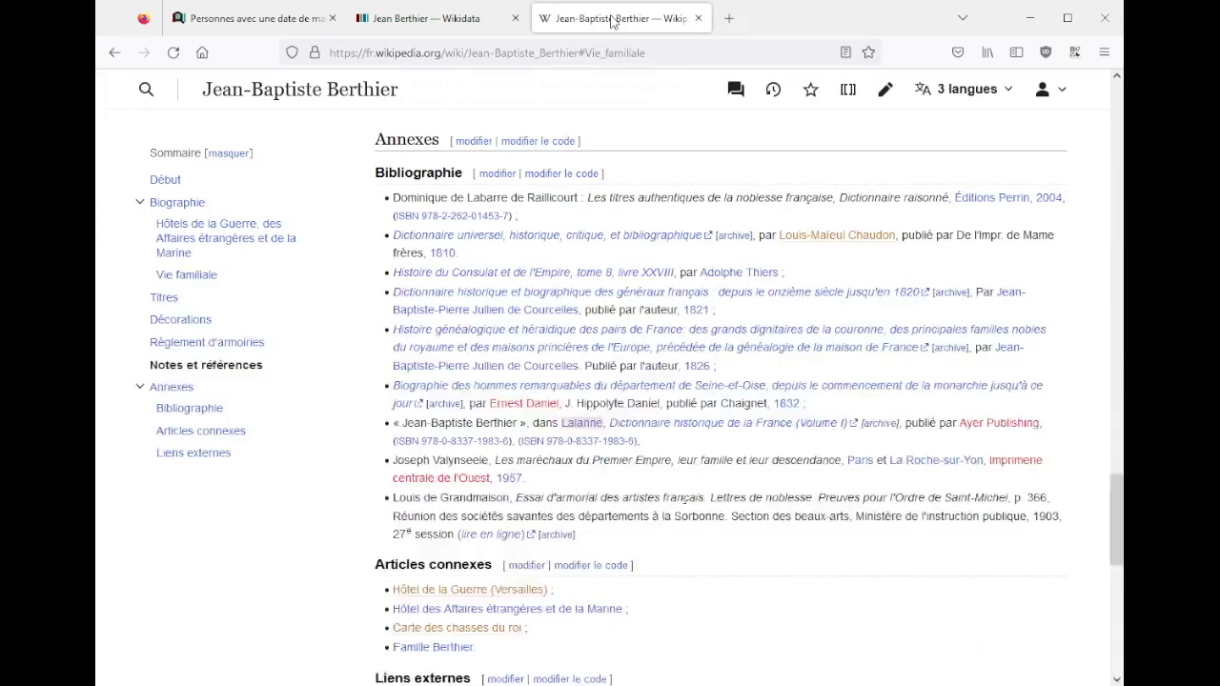
pyautogui.middleClick(613, 21)
pyautogui.middleClick(432, 21)
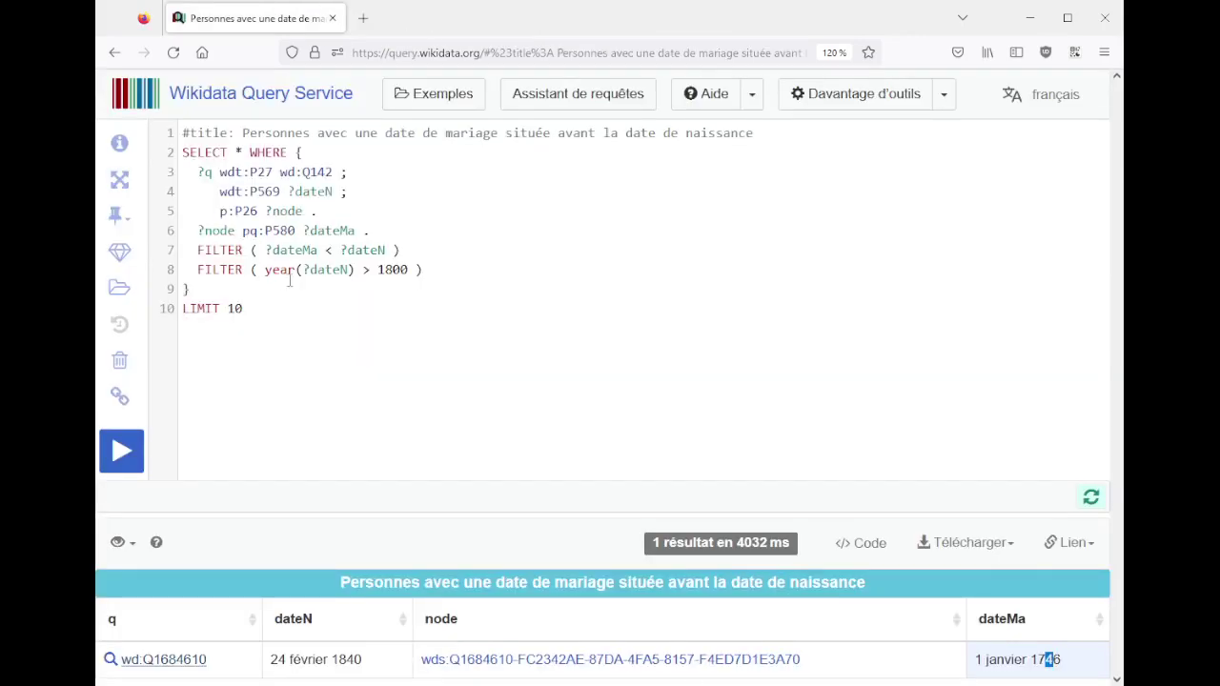
# - Generate a short URL for the current marriage-date query and copy it
pyautogui.click(121, 394)
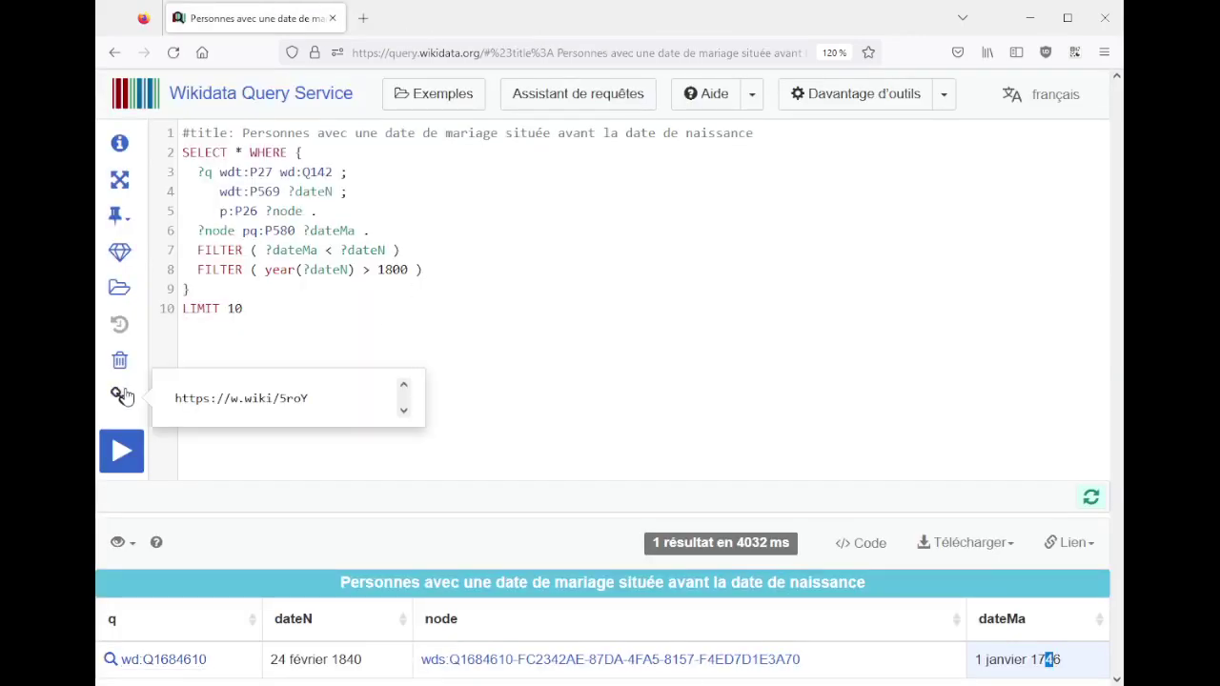
pyautogui.moveTo(329, 399); pyautogui.dragTo(175, 398)
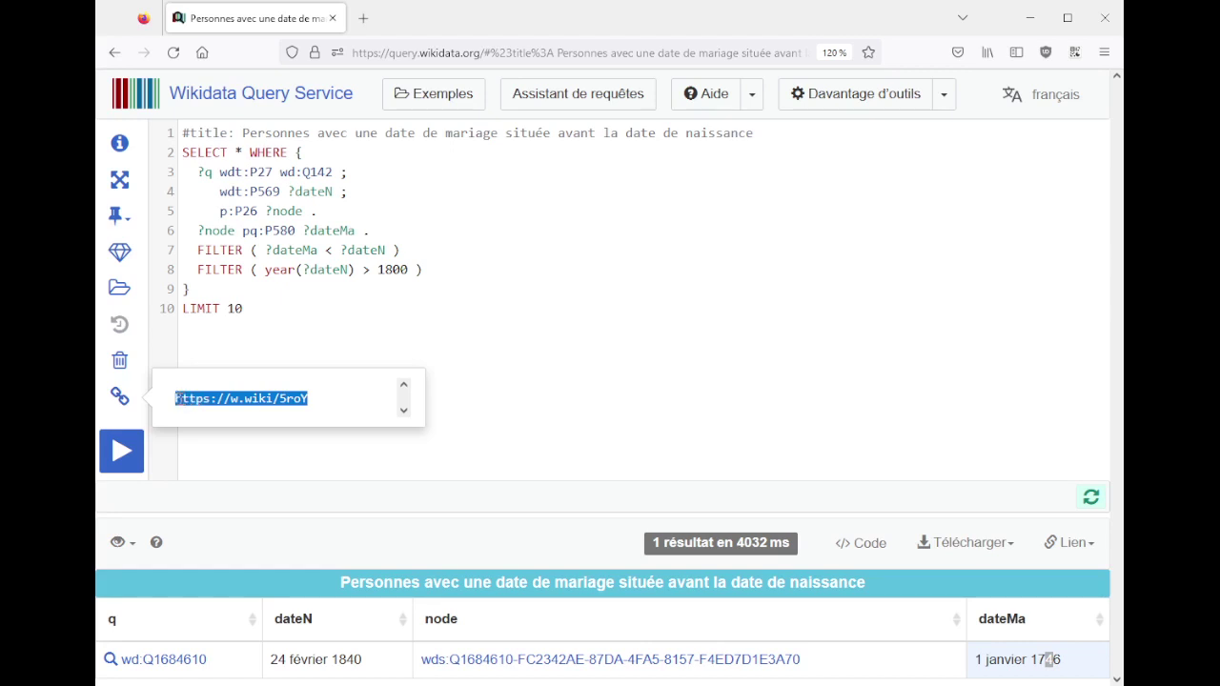
pyautogui.hotkey('ctrl', 'c')
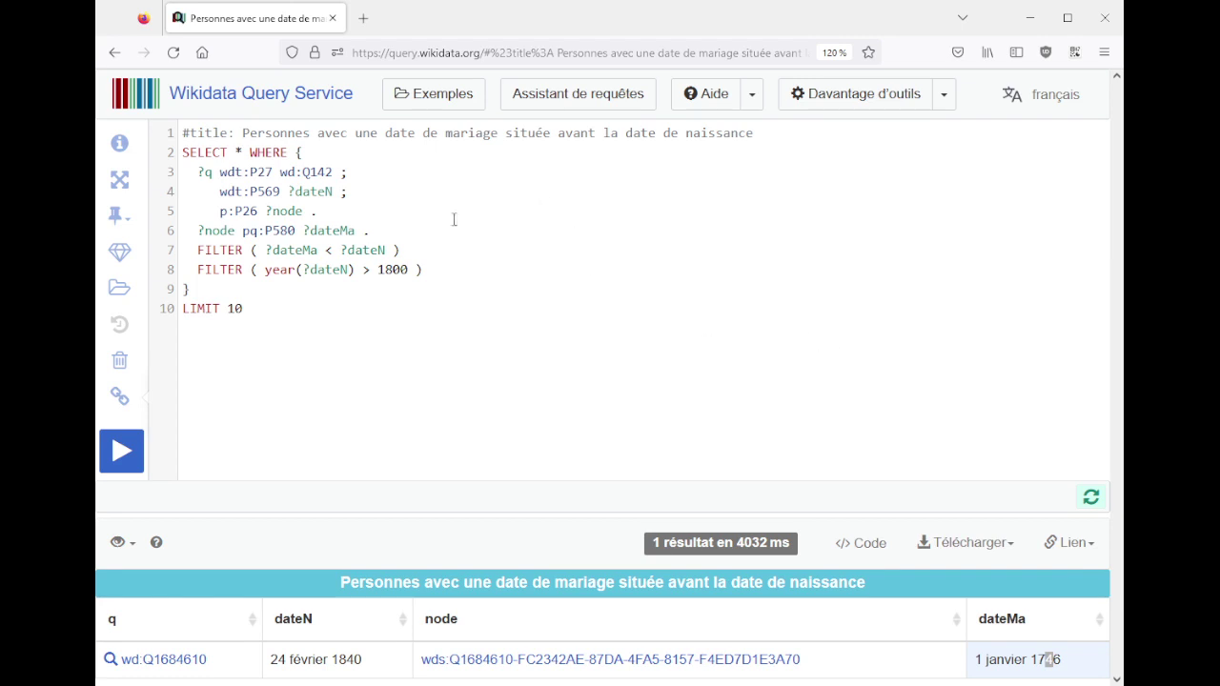
# - Replace the spouse property in the query's p: statement with "distinction reçue" (P166)
pyautogui.click(318, 231)
pyautogui.doubleClick(252, 210)
pyautogui.press('BackSpace')
pyautogui.write('disti')
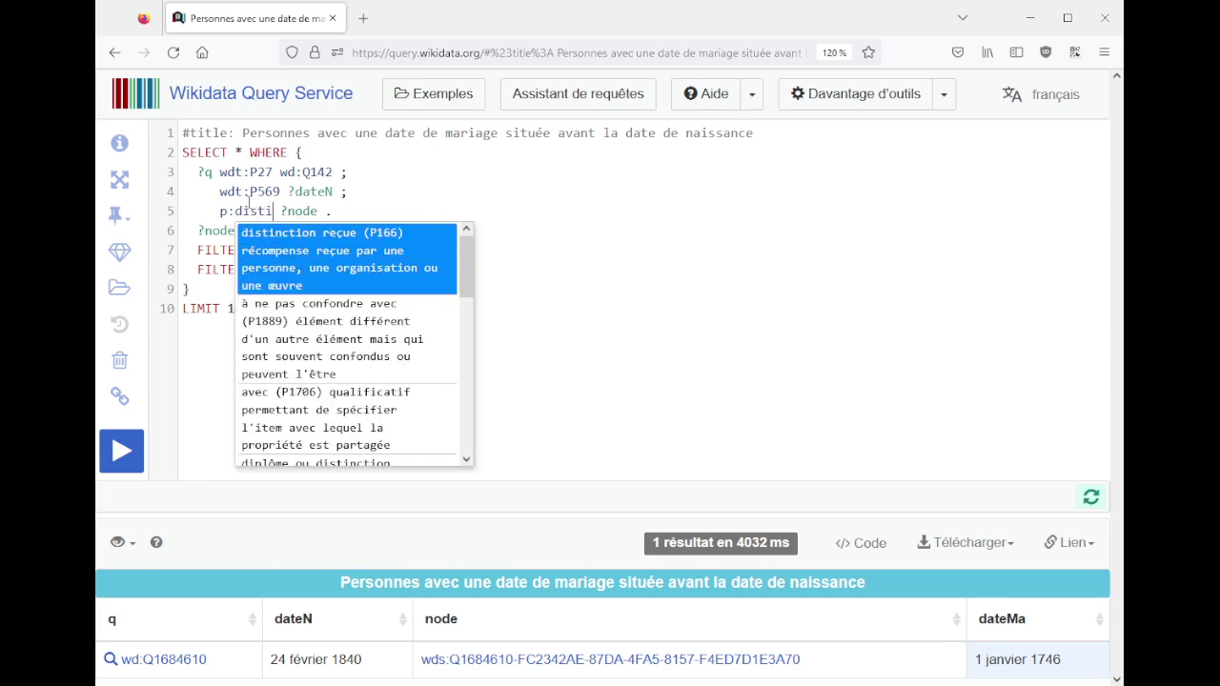
pyautogui.press('Return')
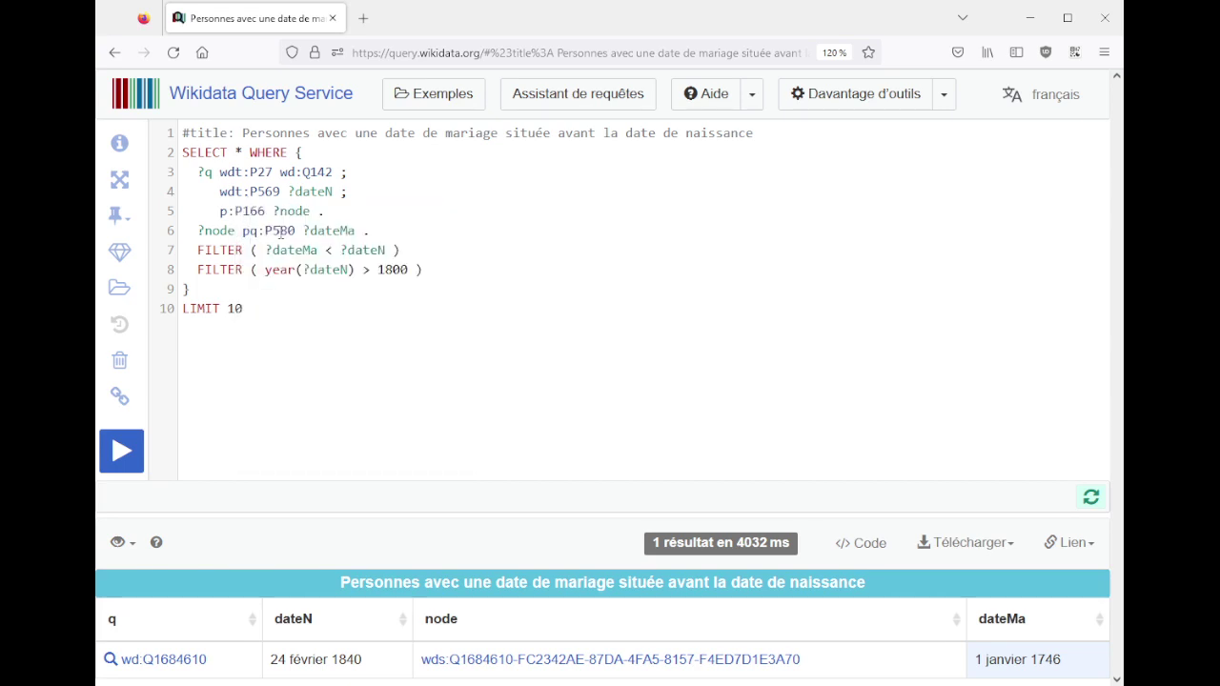
# - Replace the start-date qualifier after pq: with "date" (P585)
pyautogui.doubleClick(281, 231)
pyautogui.press('BackSpace')
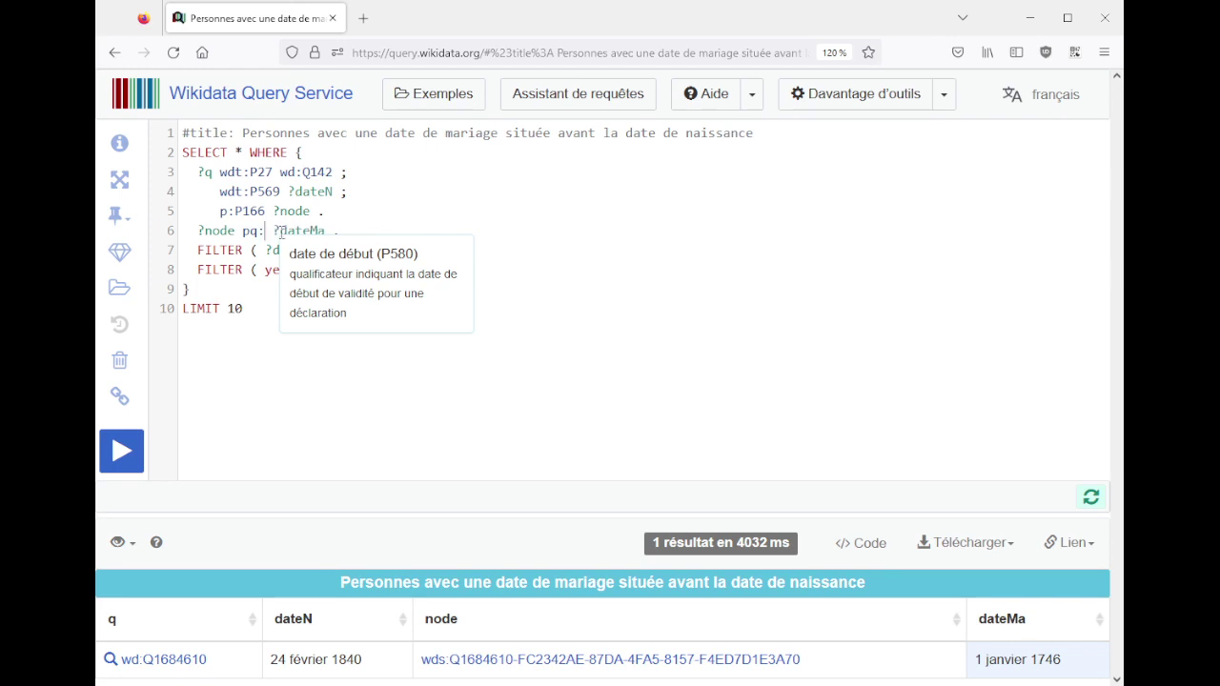
pyautogui.write('date')
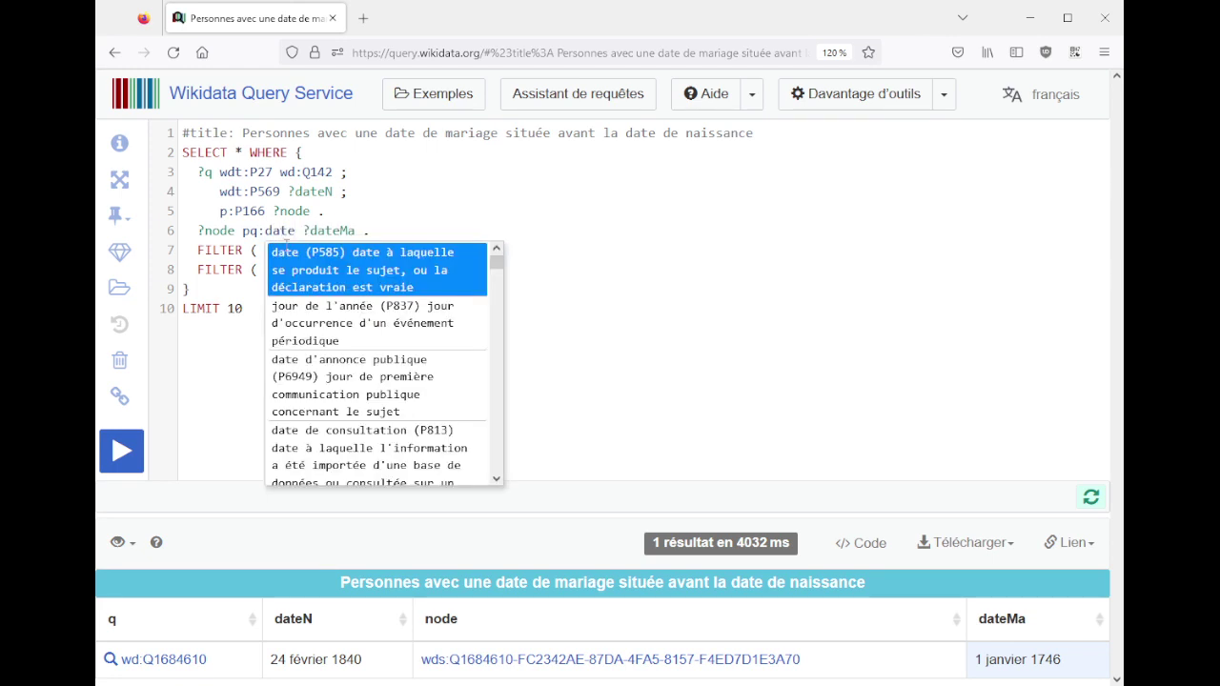
pyautogui.press('Return')
# - Rename the variable ?dateMa to ?dateDistinction in both the qualifier line and the date comparison filter
pyautogui.moveTo(340, 232); pyautogui.dragTo(354, 231)
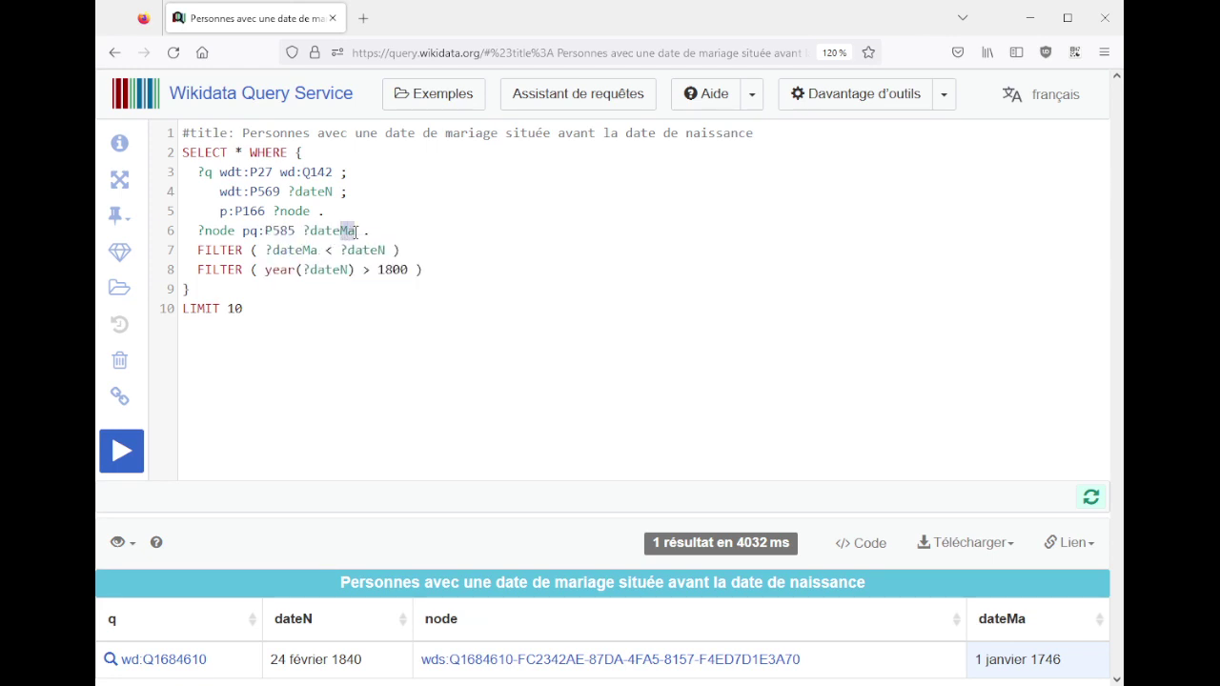
pyautogui.write('Distincti')
pyautogui.press('BackSpace')
pyautogui.press('BackSpace')
pyautogui.press('BackSpace')
pyautogui.write('tinctino')
pyautogui.doubleClick(356, 233)
pyautogui.hotkey('ctrl', 'c')
pyautogui.doubleClick(297, 250)
pyautogui.hotkey('ctrl', 'v')
pyautogui.press('BackSpace')
pyautogui.press('BackSpace')
pyautogui.write('on')
pyautogui.press('Up')
pyautogui.press('BackSpace')
pyautogui.press('BackSpace')
pyautogui.write('on')
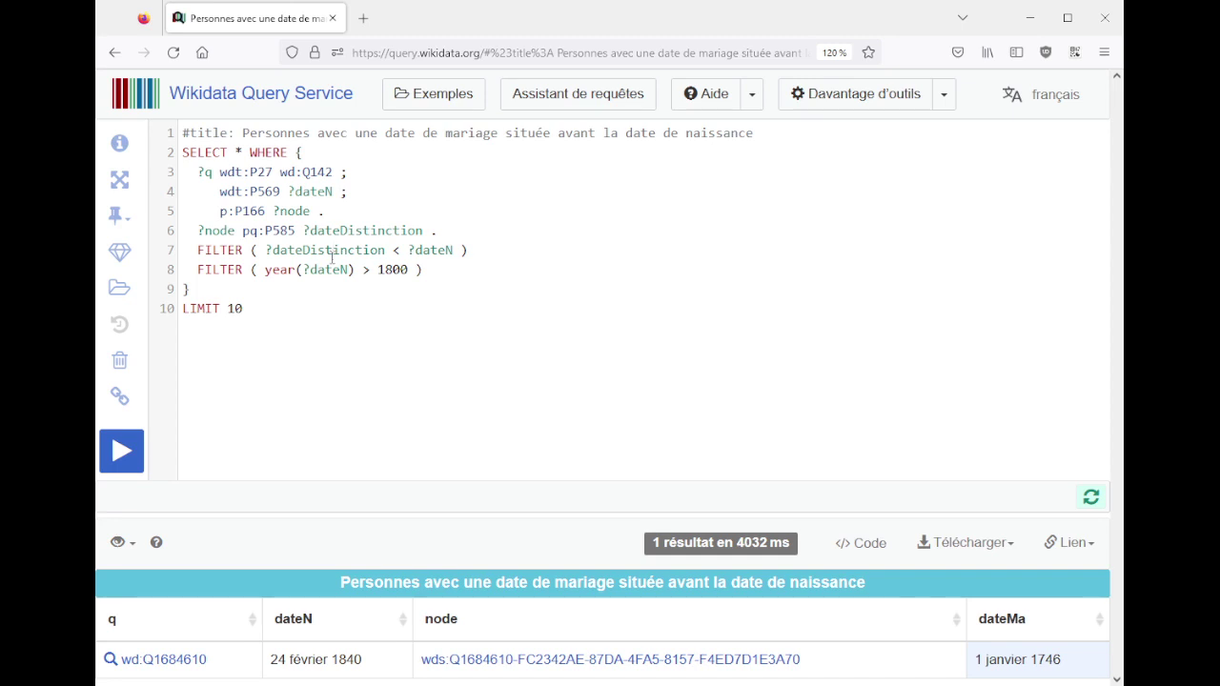
# - Run the modified query and compare the birth date with the award date in the first result
pyautogui.click(323, 311)
pyautogui.hotkey('ctrl', 'Return')
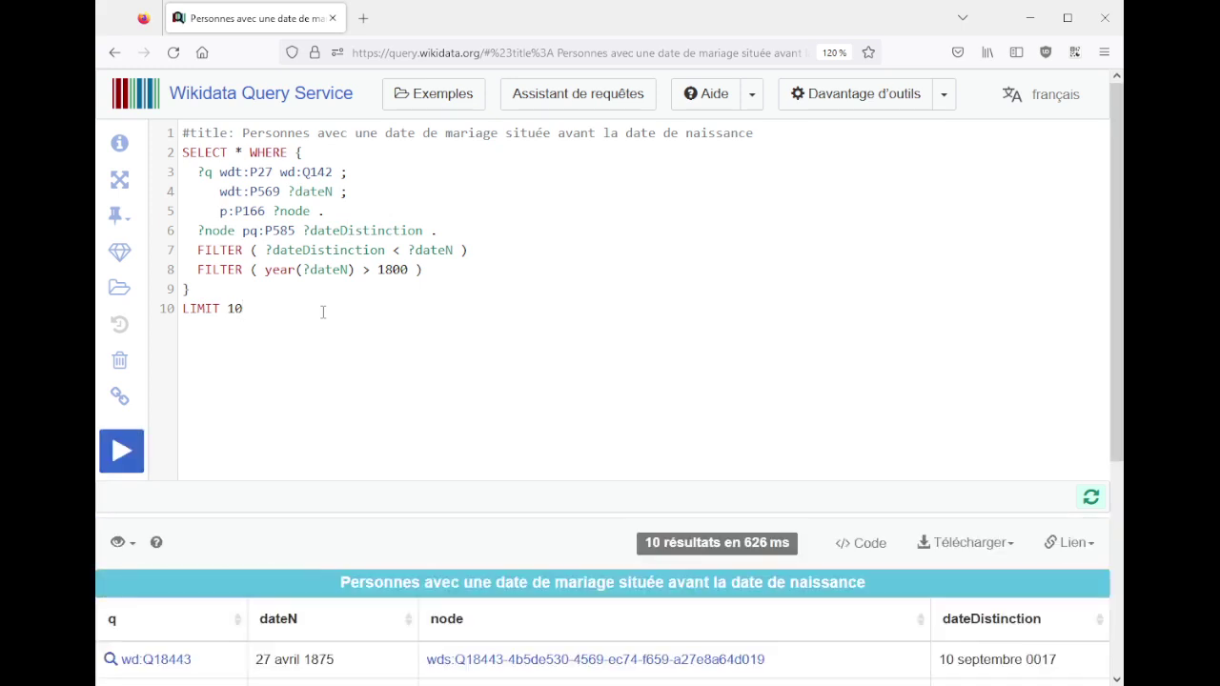
pyautogui.scroll(-3, 314, 359)
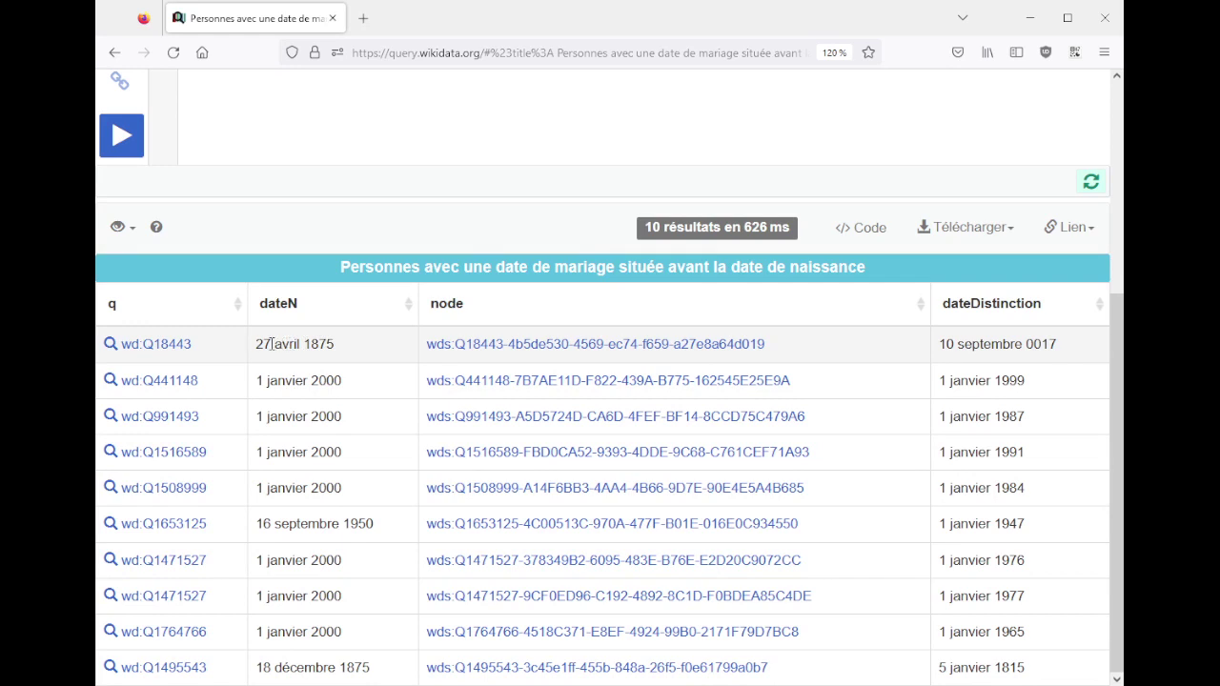
pyautogui.moveTo(275, 344); pyautogui.dragTo(341, 354)
pyautogui.moveTo(989, 344); pyautogui.dragTo(1063, 349)
pyautogui.click(1029, 344)
pyautogui.doubleClick(1029, 343)
# - Open the first result's Wikidata item, Q18443, in a new tab and check whom it describes
pyautogui.middleClick(175, 345)
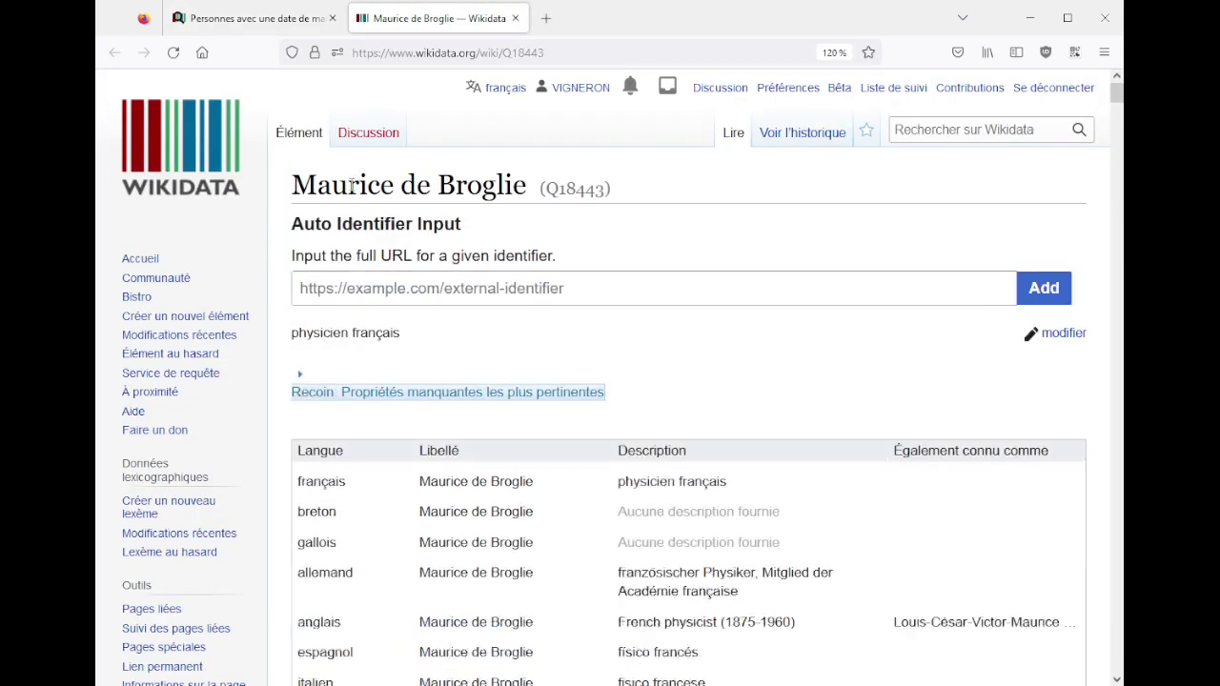
pyautogui.scroll(-10, 700, 270)
pyautogui.scroll(10, 800, 274)
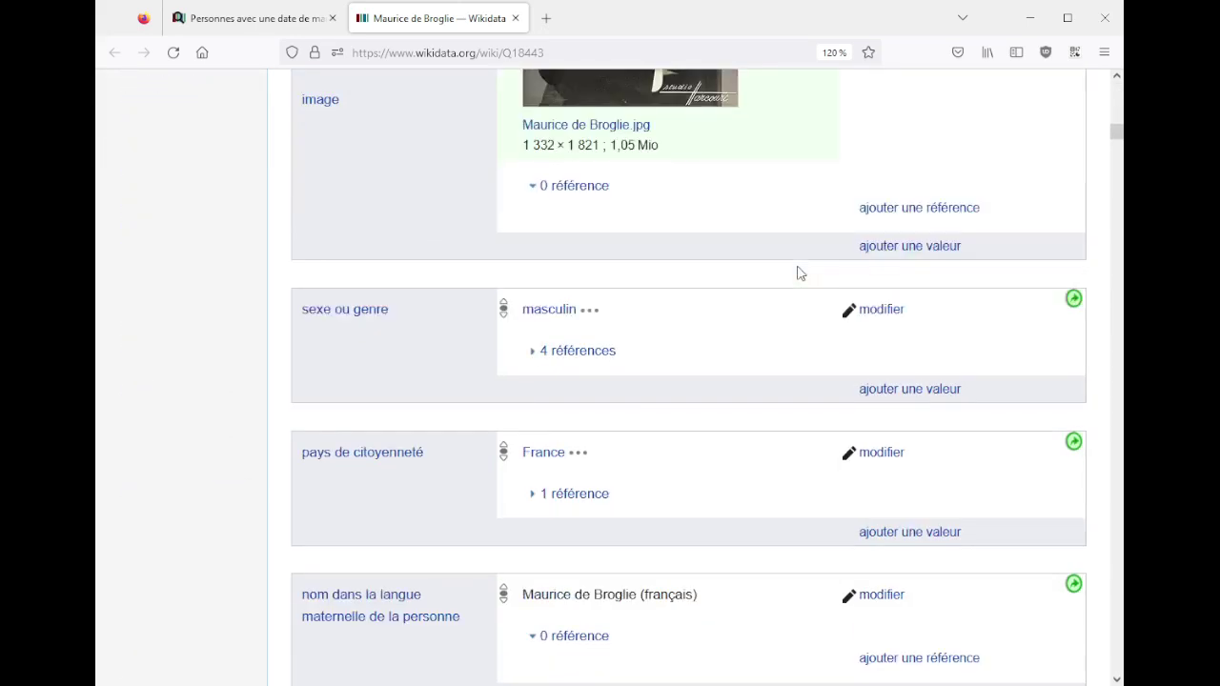
pyautogui.moveTo(438, 186); pyautogui.dragTo(523, 187)
pyautogui.click(750, 344)
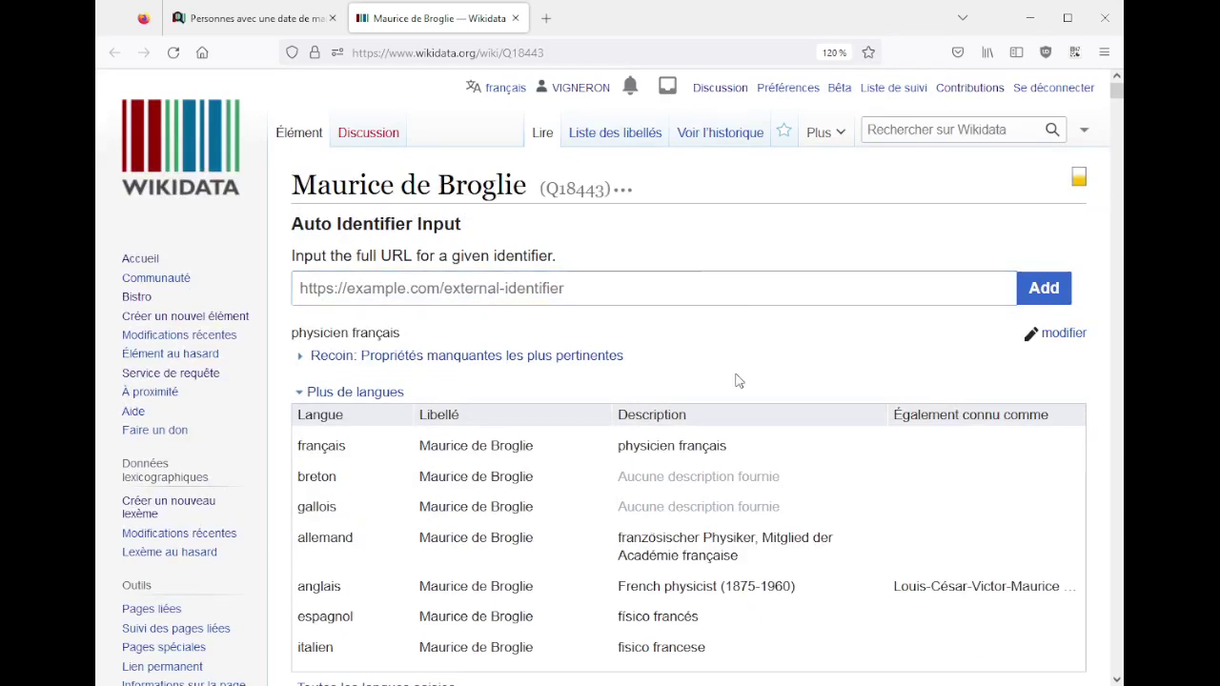
# - Examine the "date de naissance" statement of the Maurice de Broglie item and its references
pyautogui.scroll(-12, 734, 381)
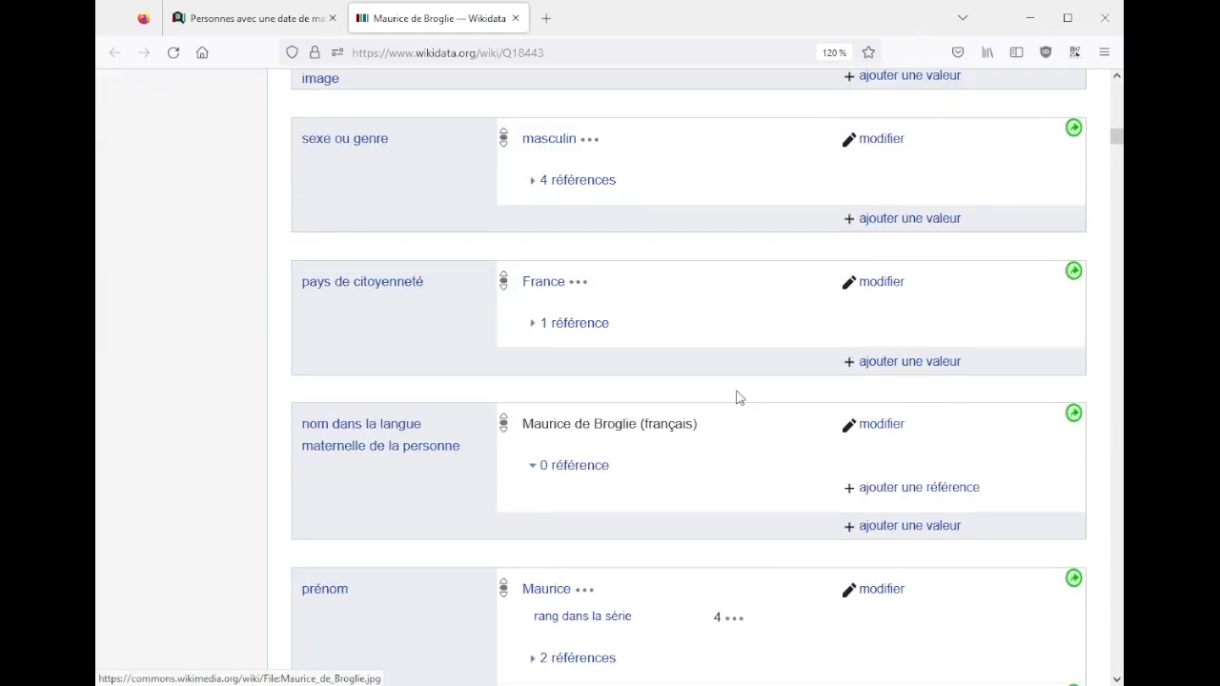
pyautogui.scroll(-5, 735, 398)
pyautogui.scroll(-5, 735, 398)
pyautogui.moveTo(573, 304); pyautogui.dragTo(602, 305)
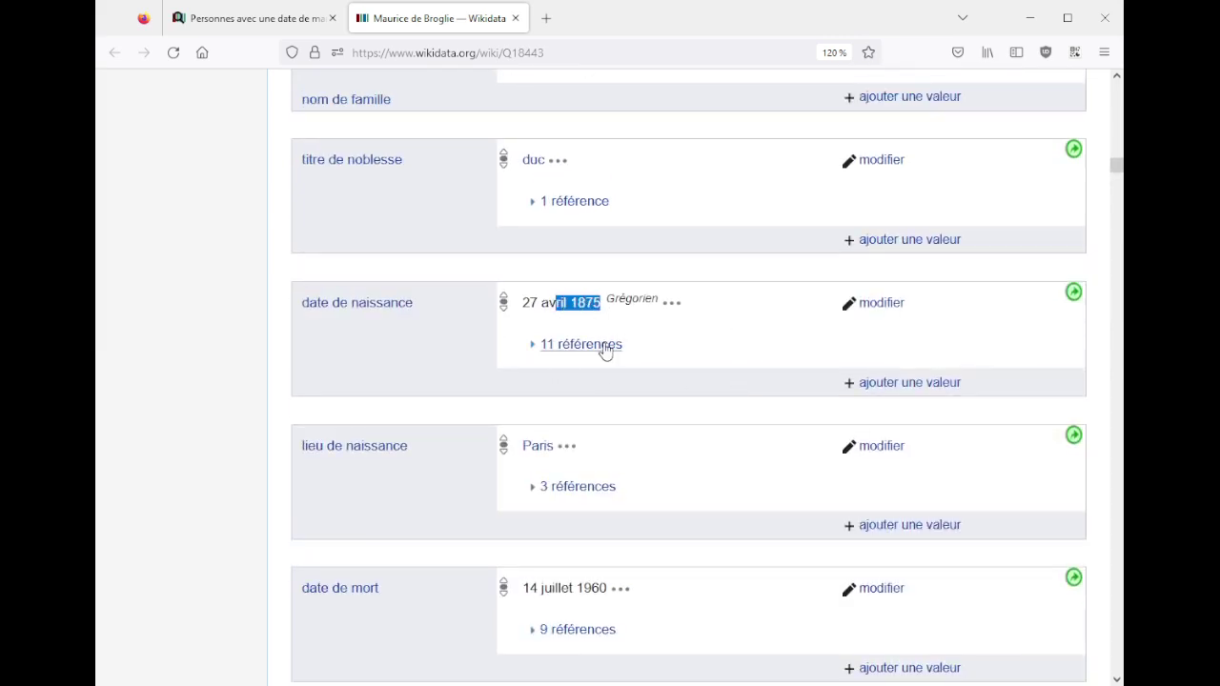
pyautogui.click(603, 349)
pyautogui.scroll(-10, 444, 334)
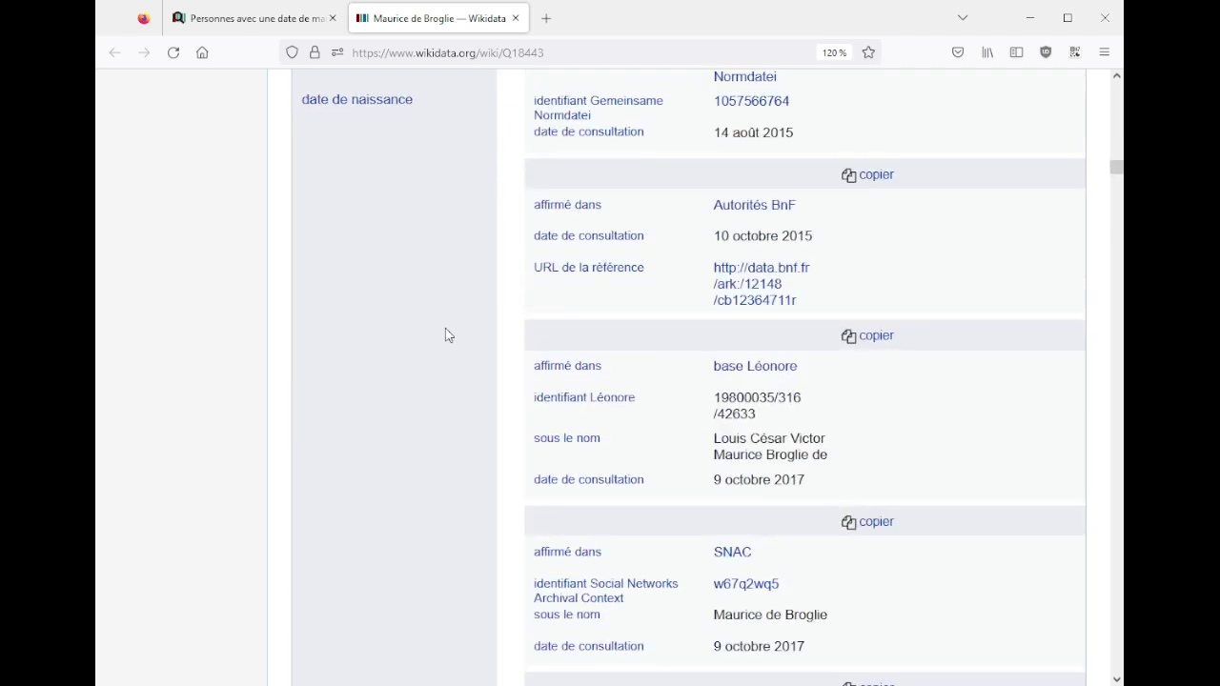
pyautogui.scroll(8, 444, 335)
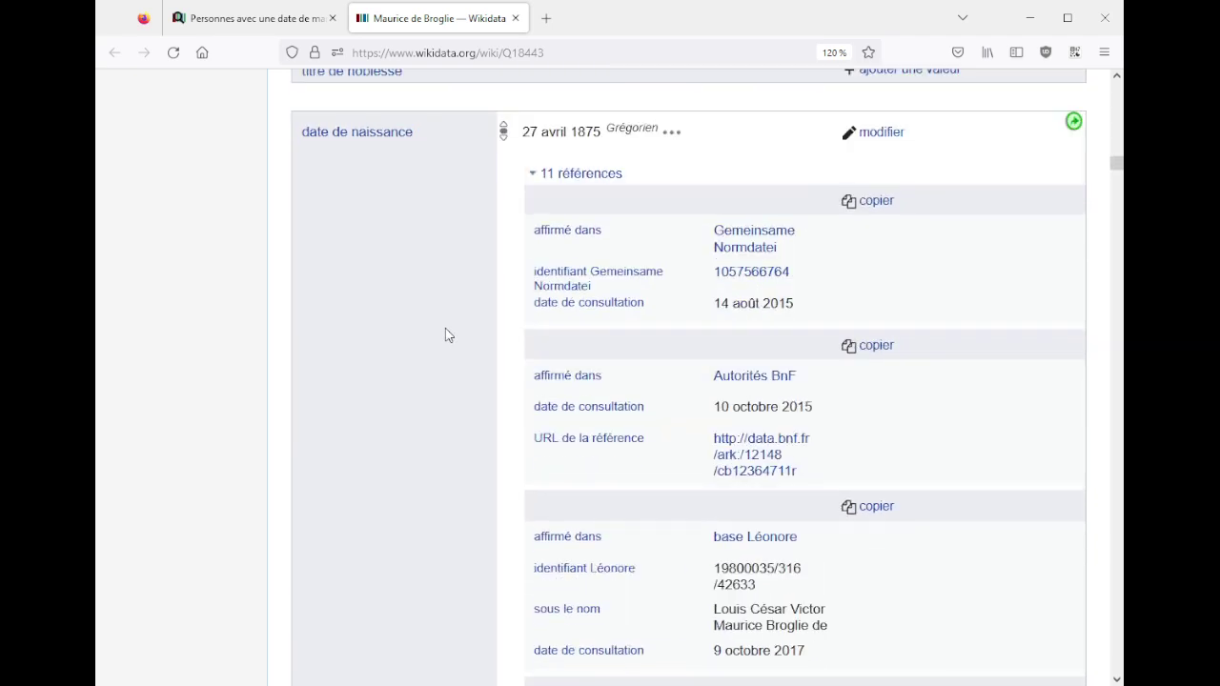
pyautogui.click(585, 175)
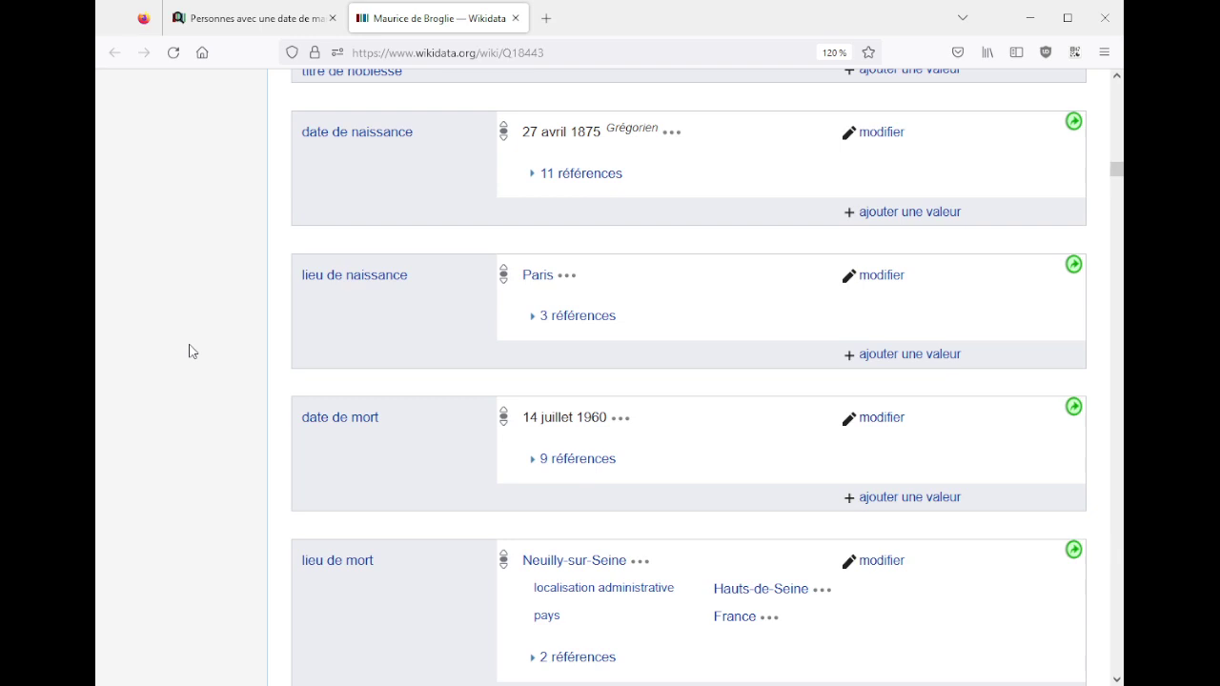
# - Find the "distinction reçue" statements and check their dates down to "chevalier de la Légion d'honneur"
pyautogui.hotkey('ctrl', 'f')
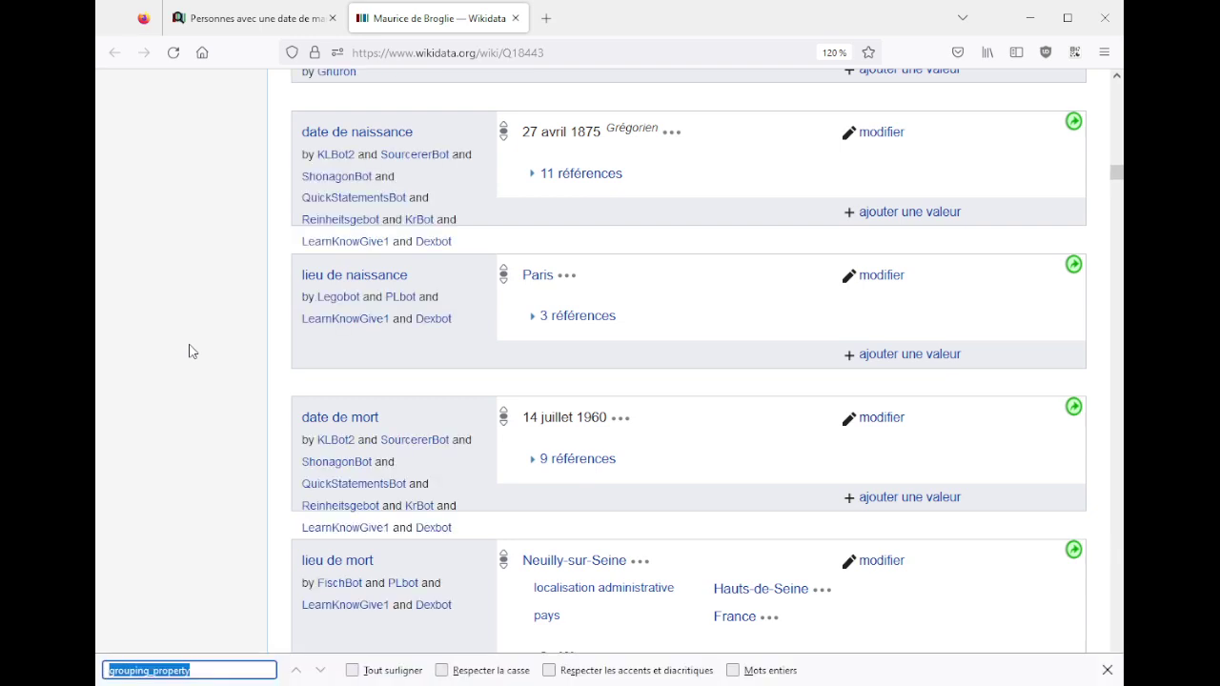
pyautogui.write('distinction')
pyautogui.press('Escape')
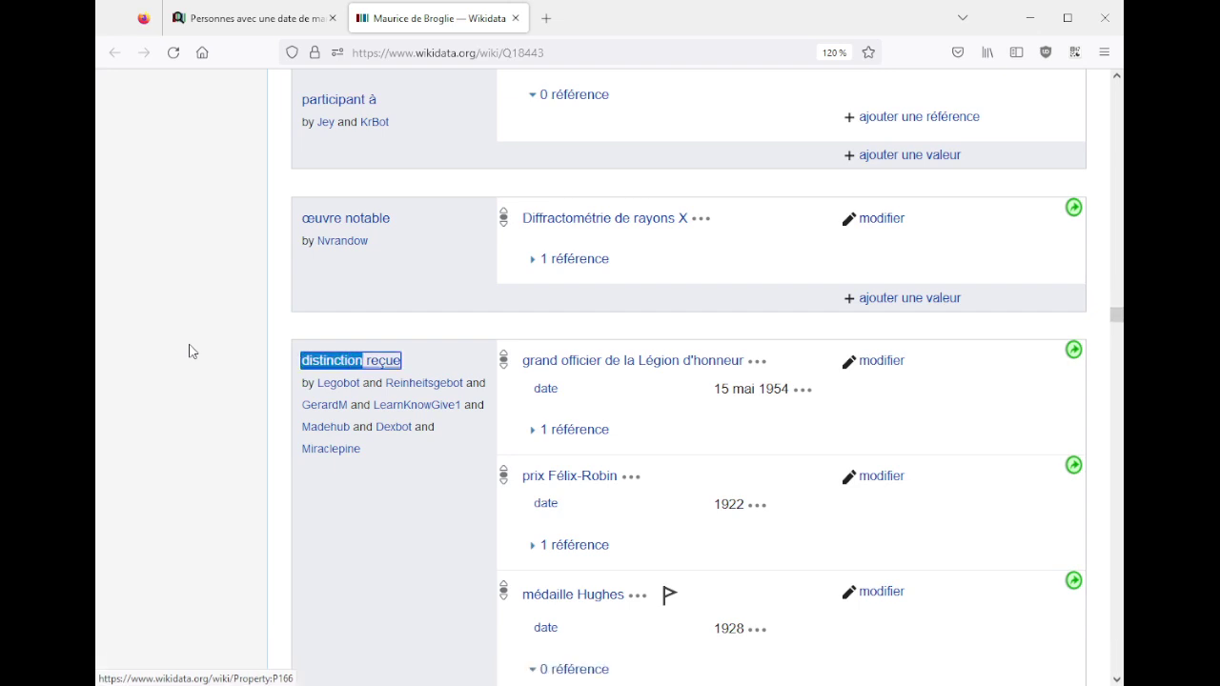
pyautogui.scroll(-2, 190, 351)
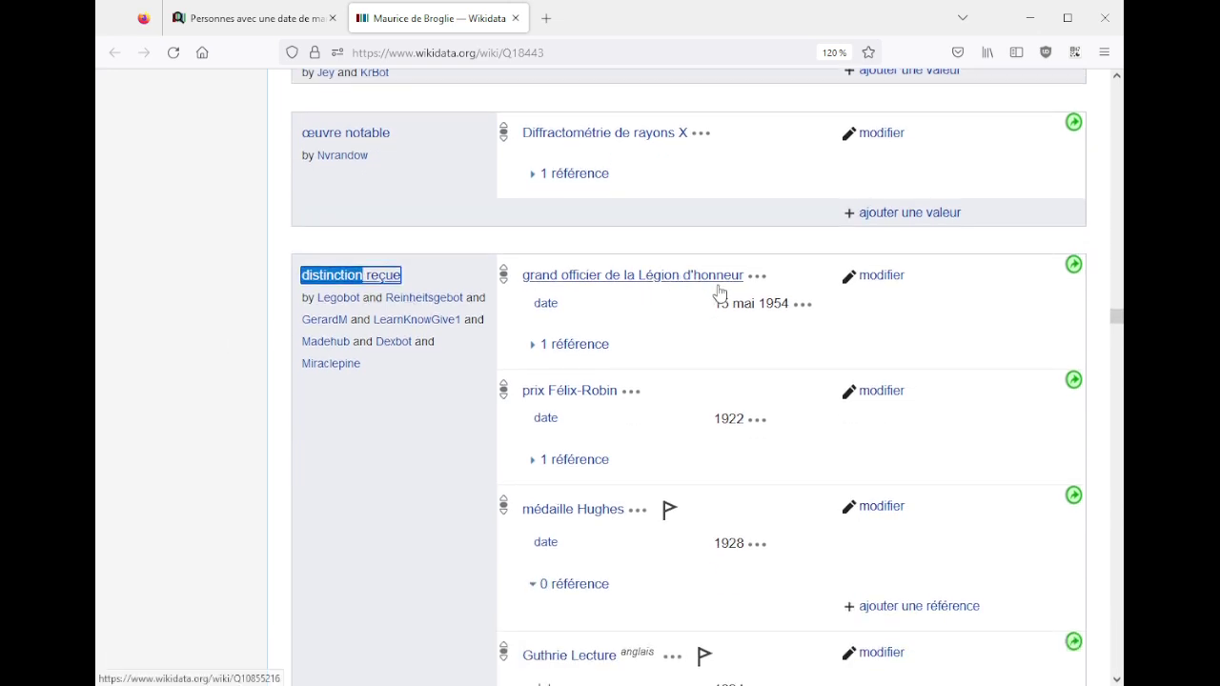
pyautogui.scroll(-3, 765, 321)
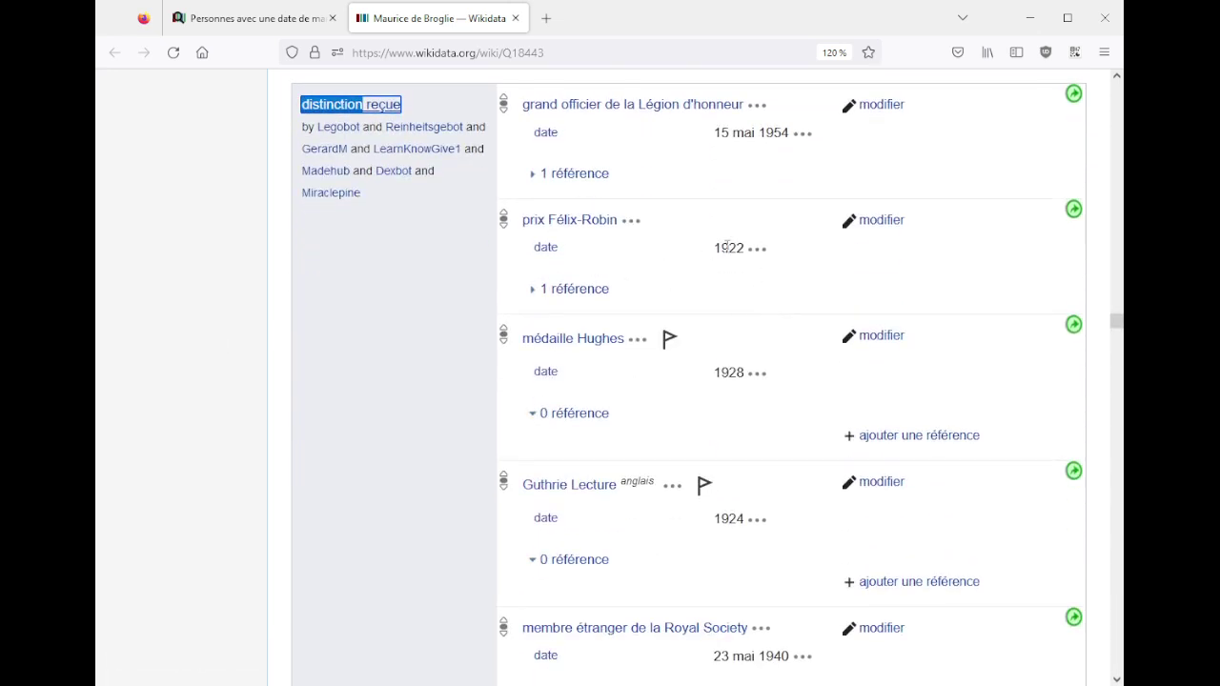
pyautogui.scroll(-4, 729, 362)
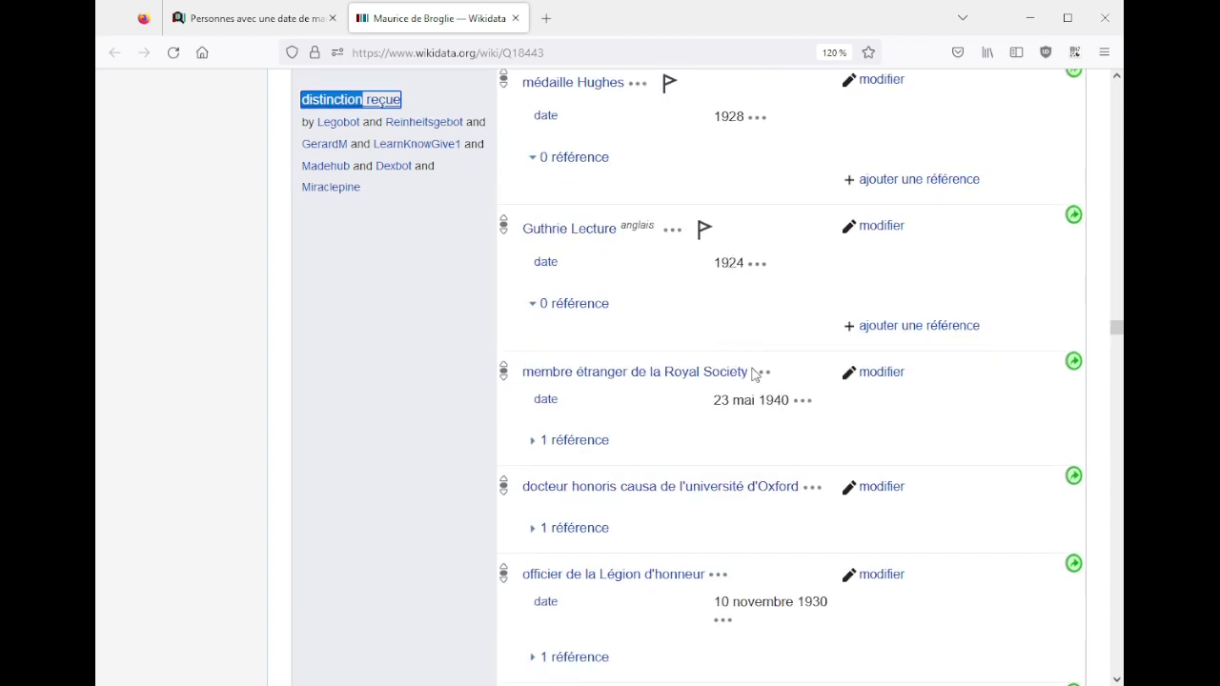
pyautogui.scroll(-3, 753, 393)
pyautogui.scroll(-3, 749, 363)
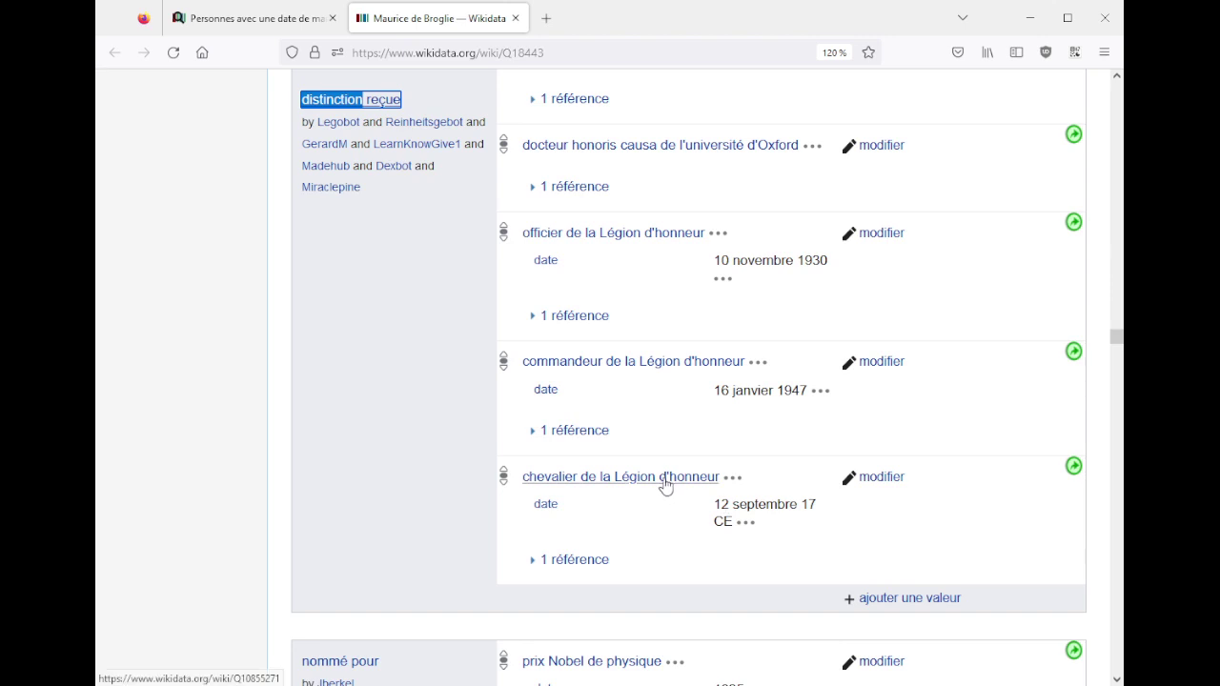
pyautogui.moveTo(713, 504); pyautogui.dragTo(816, 505)
pyautogui.click(717, 504)
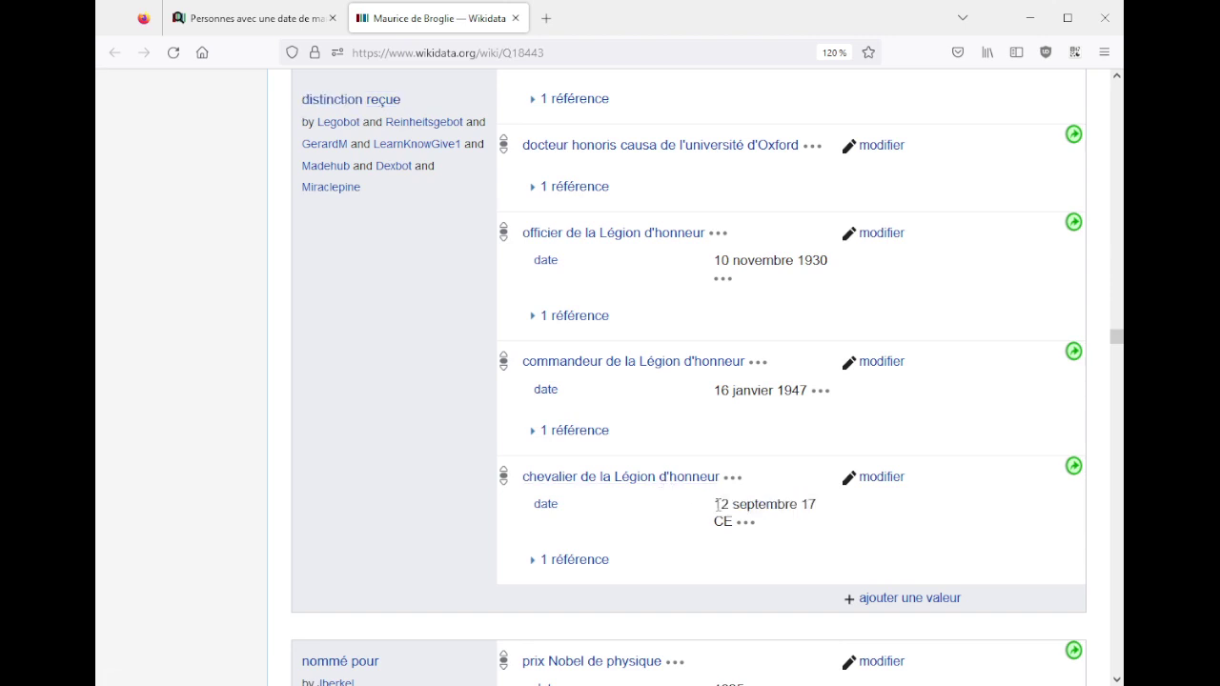
# - Open the source document cited in the reference of the "chevalier de la Légion d'honneur" statement and read the award date
pyautogui.click(576, 560)
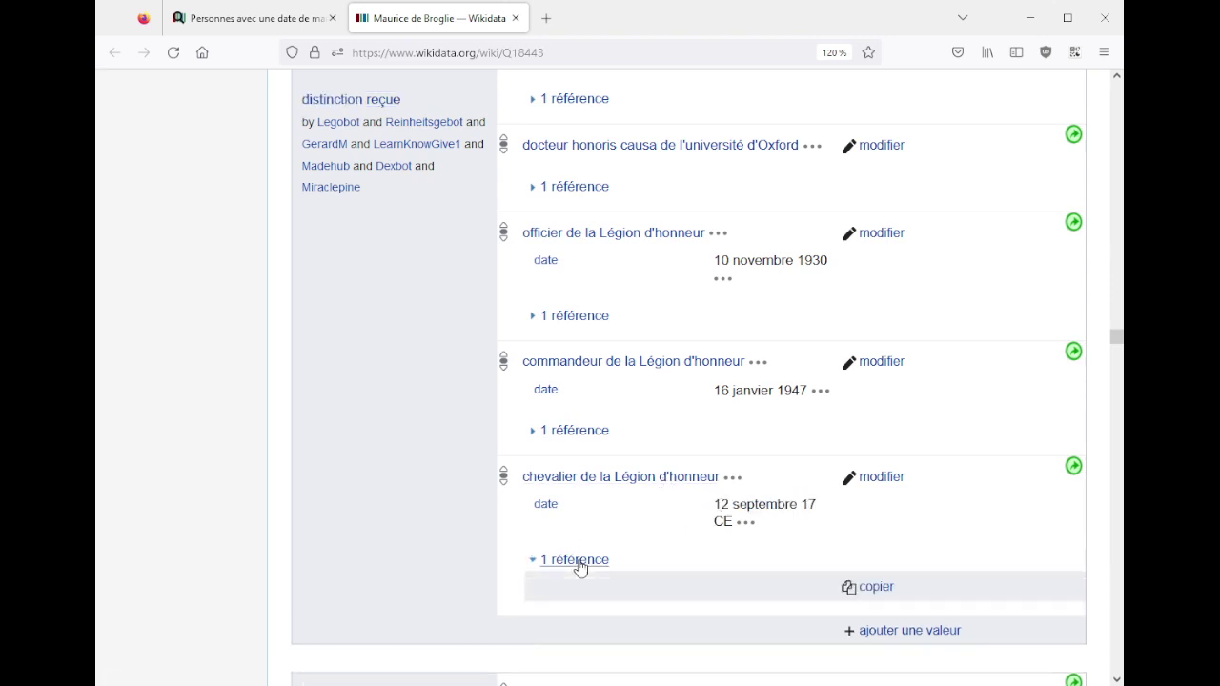
pyautogui.scroll(-6, 767, 354)
pyautogui.middleClick(776, 419)
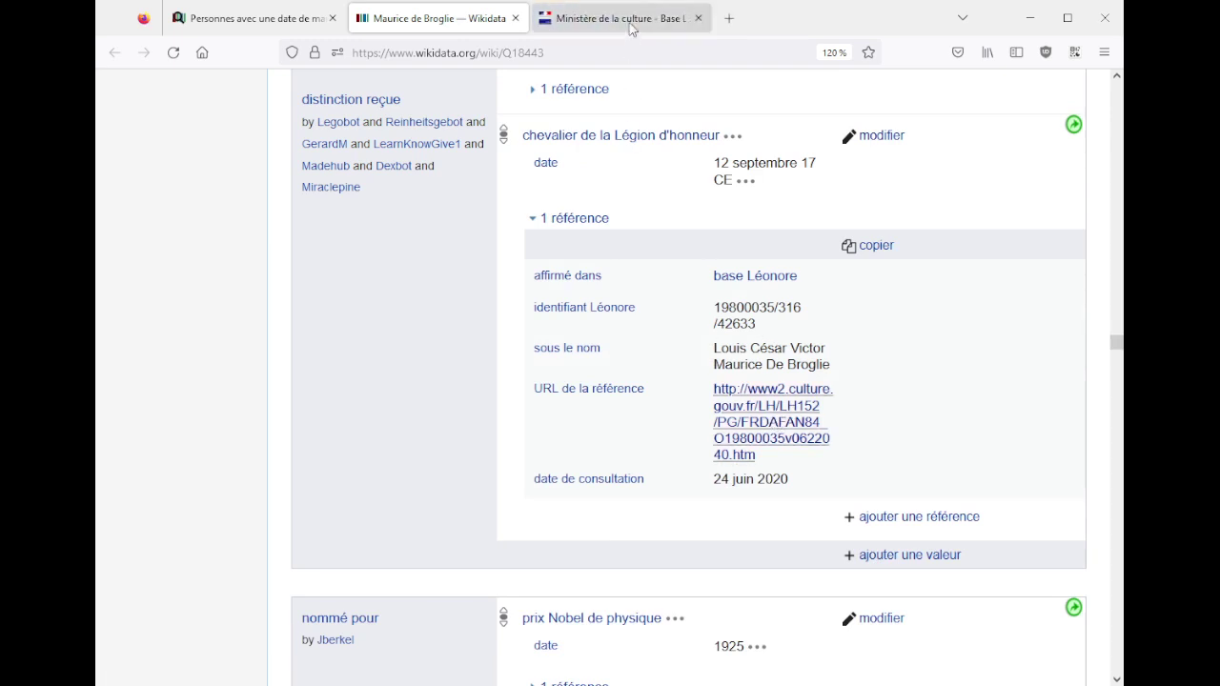
pyautogui.click(629, 25)
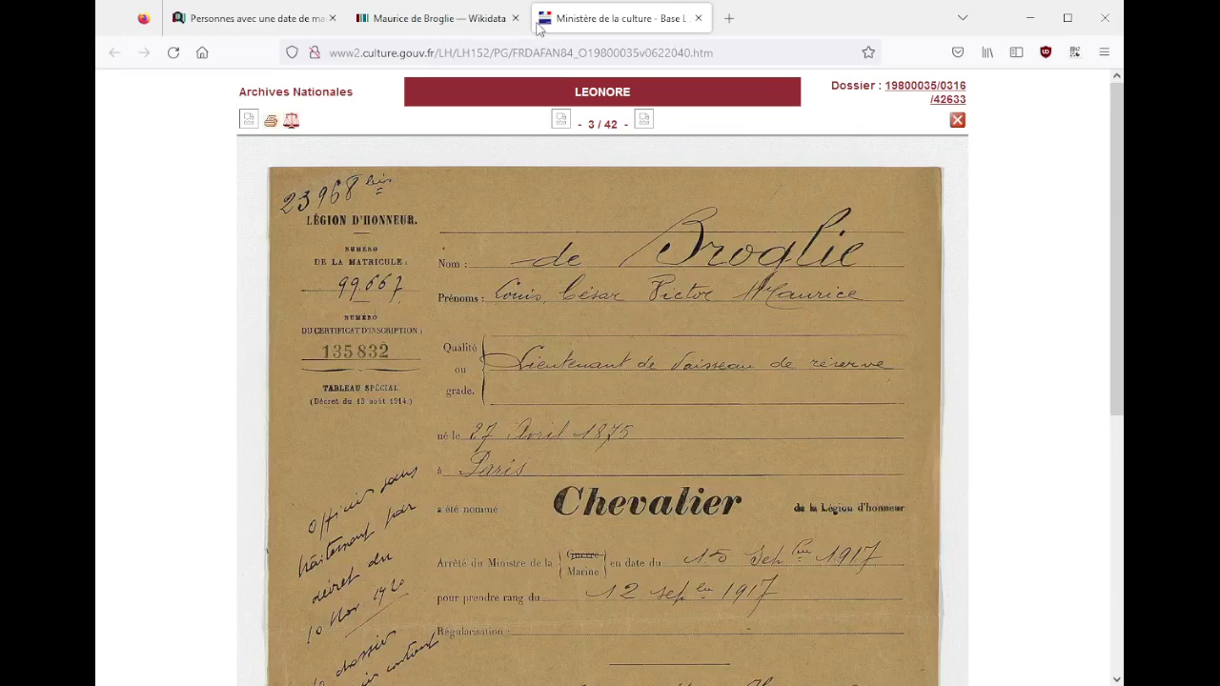
# - Set the date of the "chevalier de la Légion d'honneur" statement to 12 septembre 1917, check it against the Léonore document, and publish
pyautogui.click(482, 21)
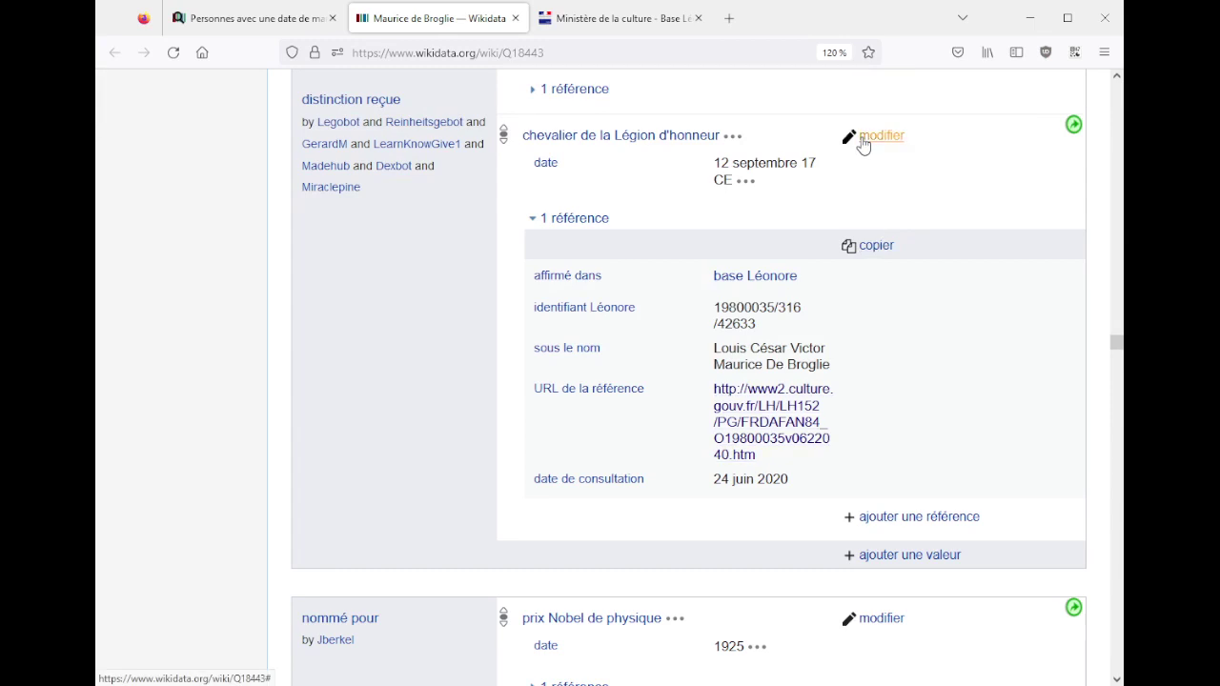
pyautogui.click(863, 138)
pyautogui.click(805, 176)
pyautogui.write('1917 CE')
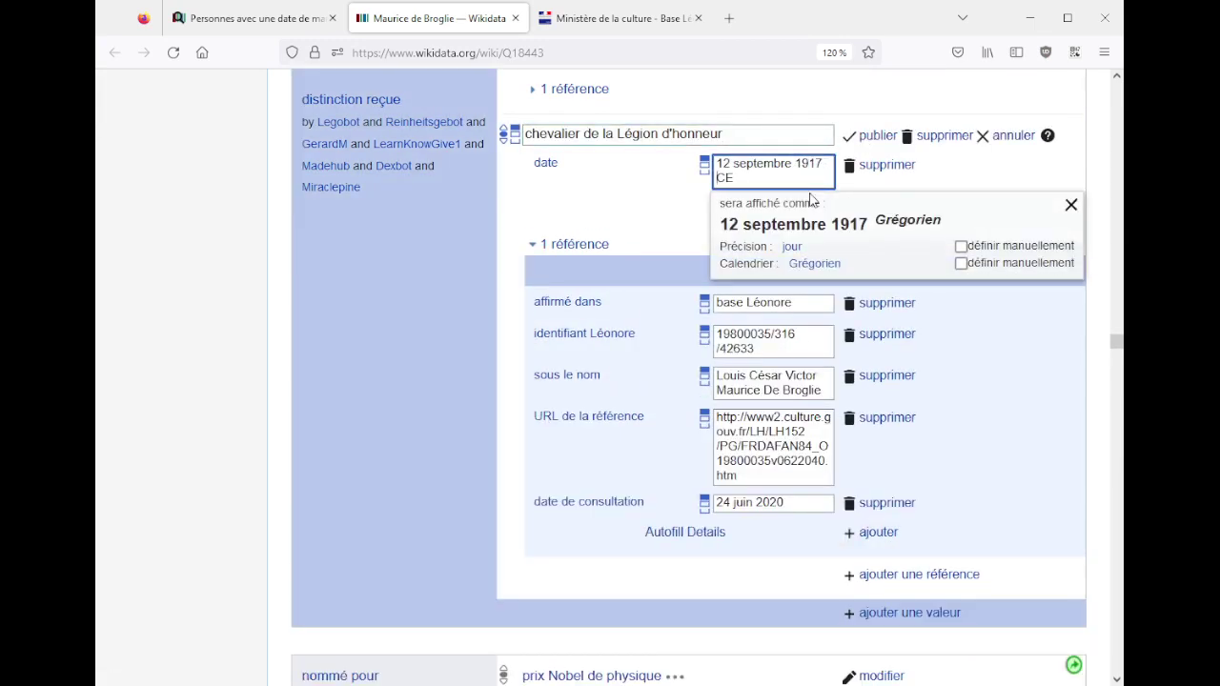
pyautogui.press('BackSpace')
pyautogui.click(620, 18)
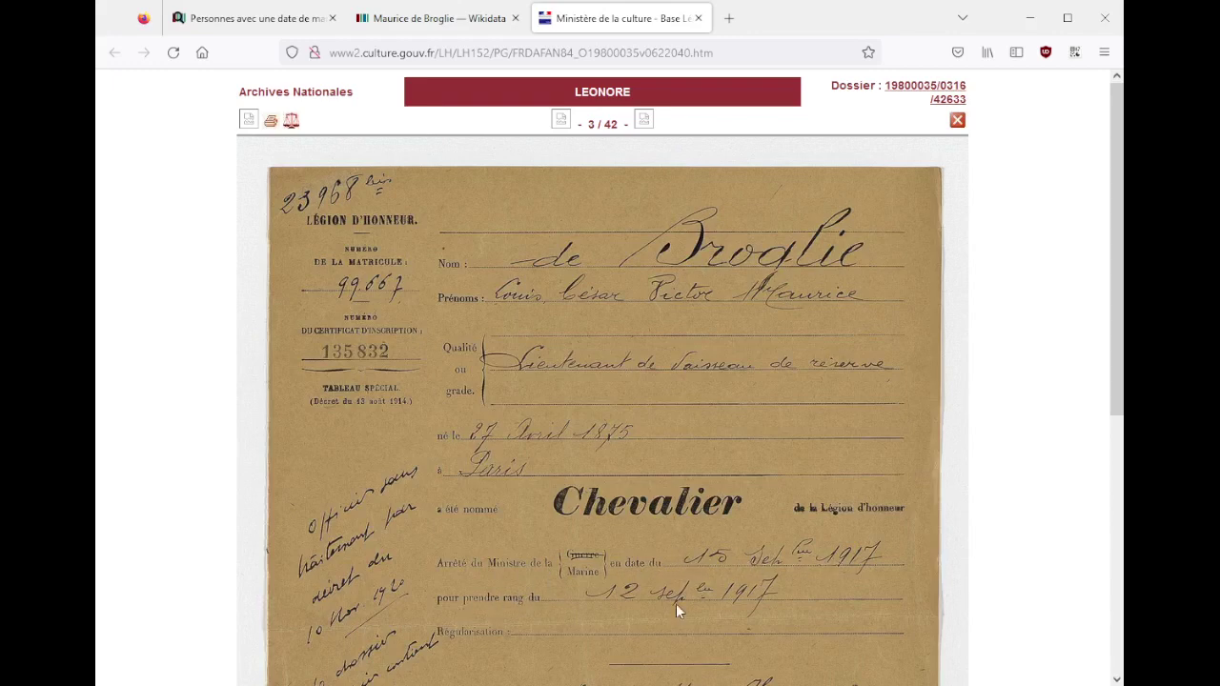
pyautogui.click(412, 12)
pyautogui.click(872, 135)
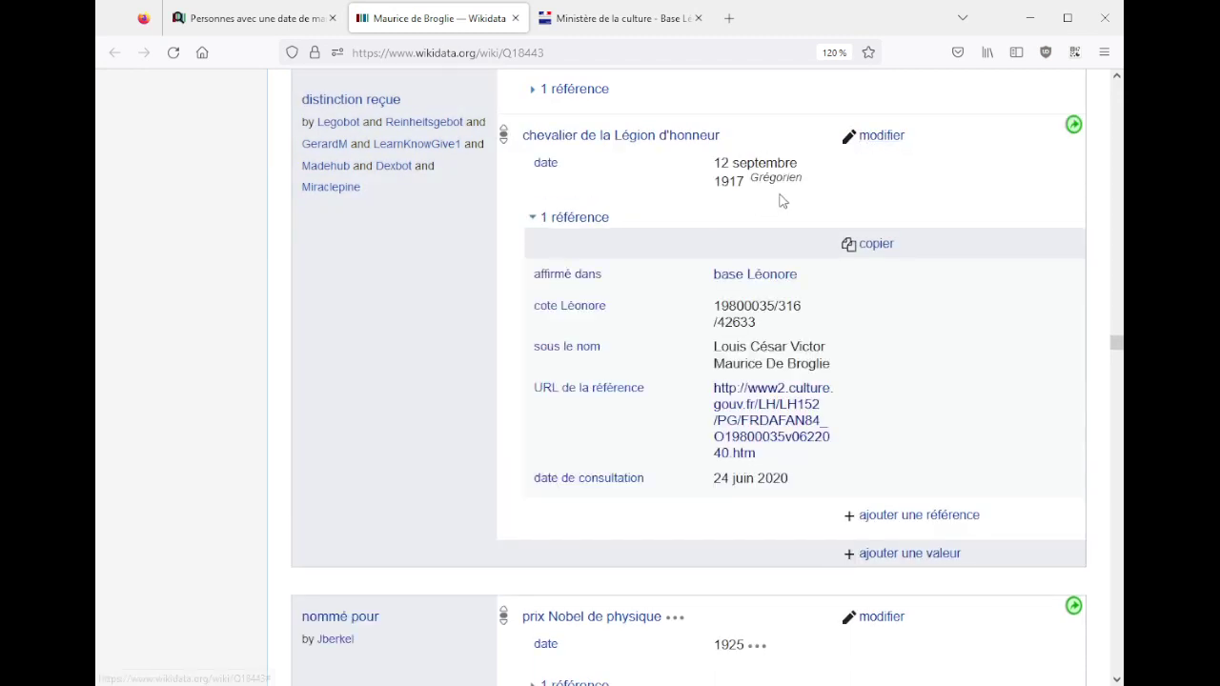
# - Delete the trailing text after the closing brace of the award-date query, rerun it and look through the results
pyautogui.click(294, 23)
pyautogui.scroll(3, 379, 269)
pyautogui.click(326, 319)
pyautogui.press('BackSpace')
pyautogui.press('BackSpace')
pyautogui.press('BackSpace')
pyautogui.press('BackSpace')
pyautogui.press('BackSpace')
pyautogui.press('BackSpace')
pyautogui.press('BackSpace')
pyautogui.press('BackSpace')
pyautogui.press('BackSpace')
pyautogui.hotkey('ctrl', 'Return')
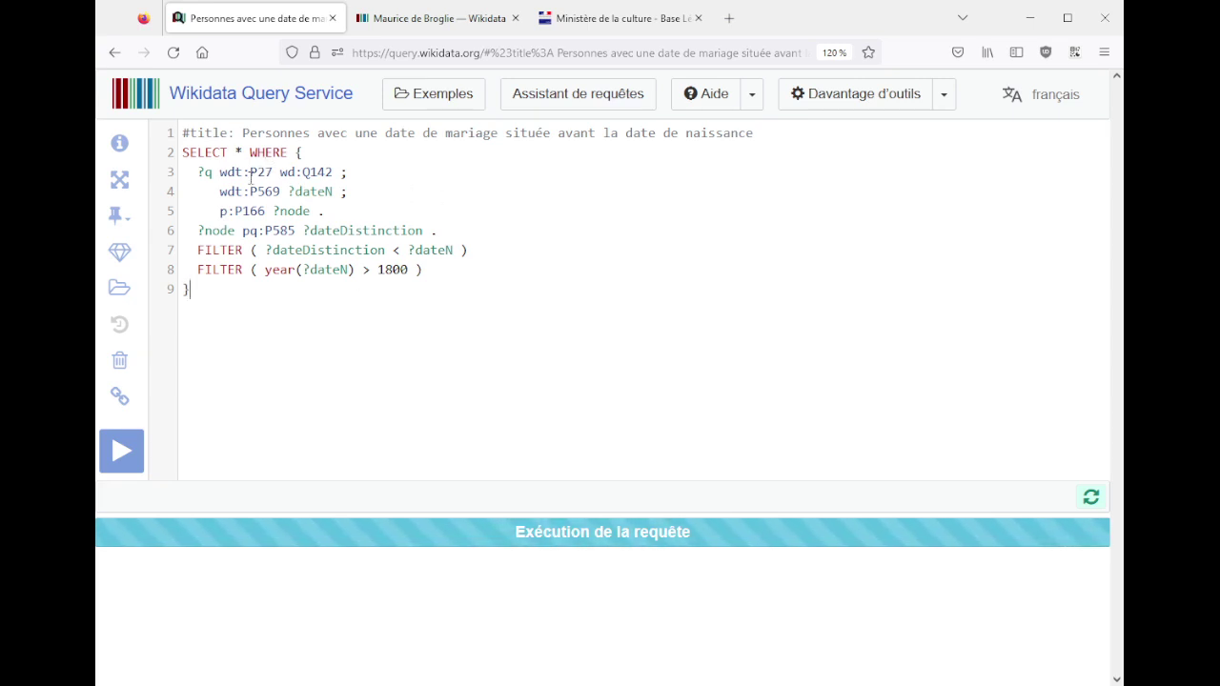
pyautogui.moveTo(253, 173)
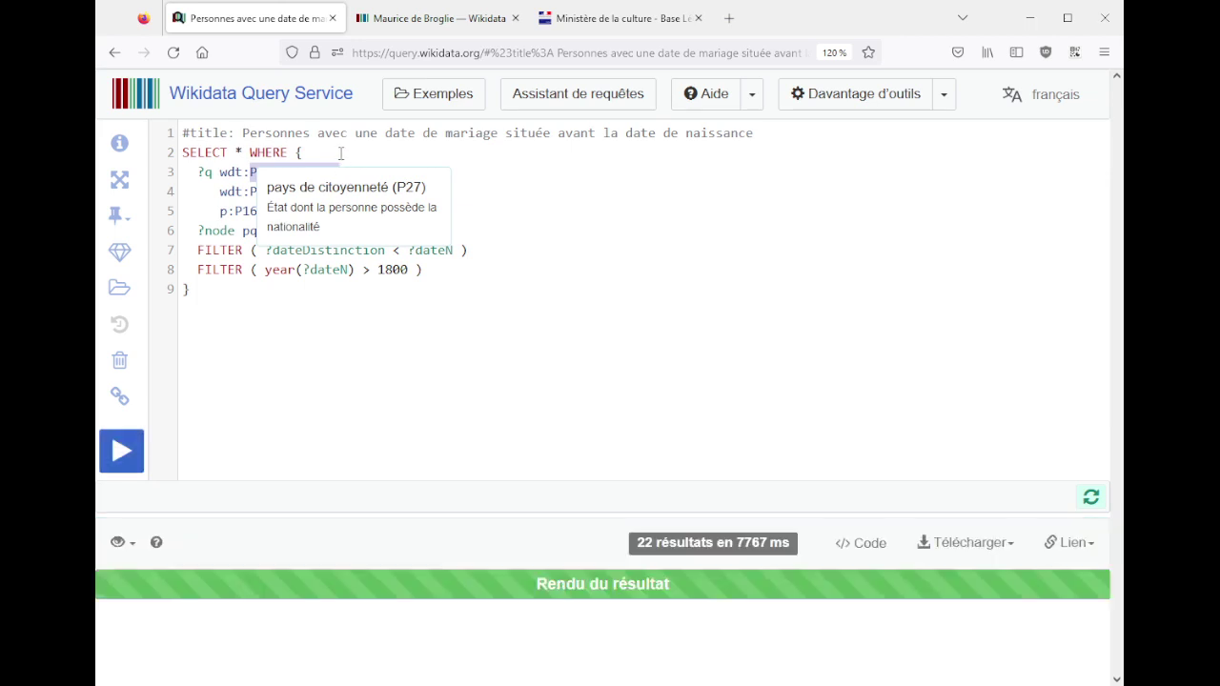
pyautogui.scroll(-3, 378, 276)
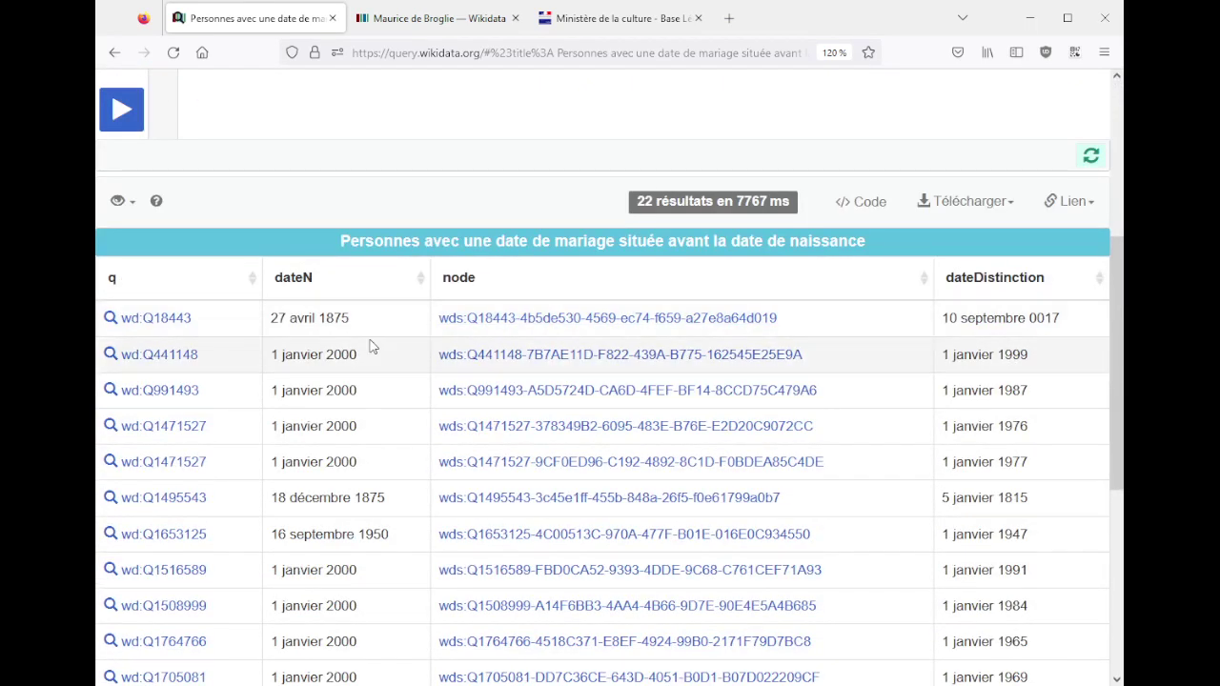
pyautogui.scroll(-4, 372, 348)
# - Replace "mariage" with "réception de distinction" in the query's title comment and run the query again
pyautogui.scroll(10, 372, 343)
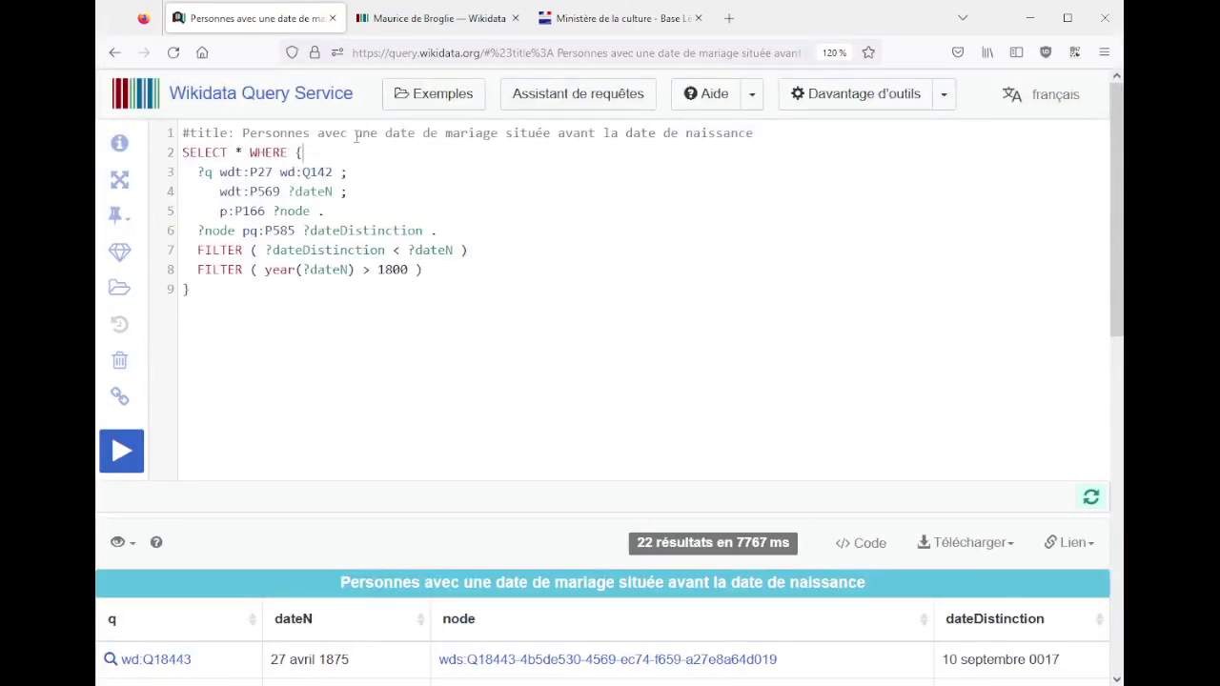
pyautogui.moveTo(355, 135); pyautogui.dragTo(499, 133)
pyautogui.click(499, 133)
pyautogui.doubleClick(501, 133)
pyautogui.write('réc')
pyautogui.write('eption de dis')
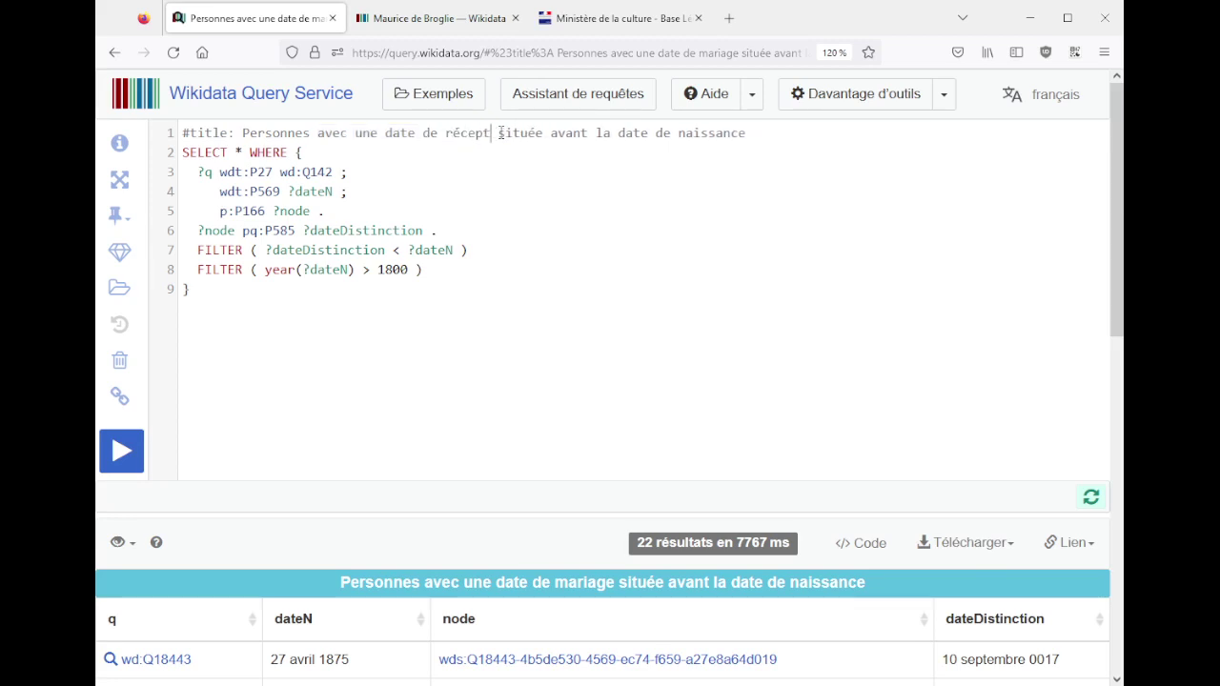
pyautogui.write('tinction')
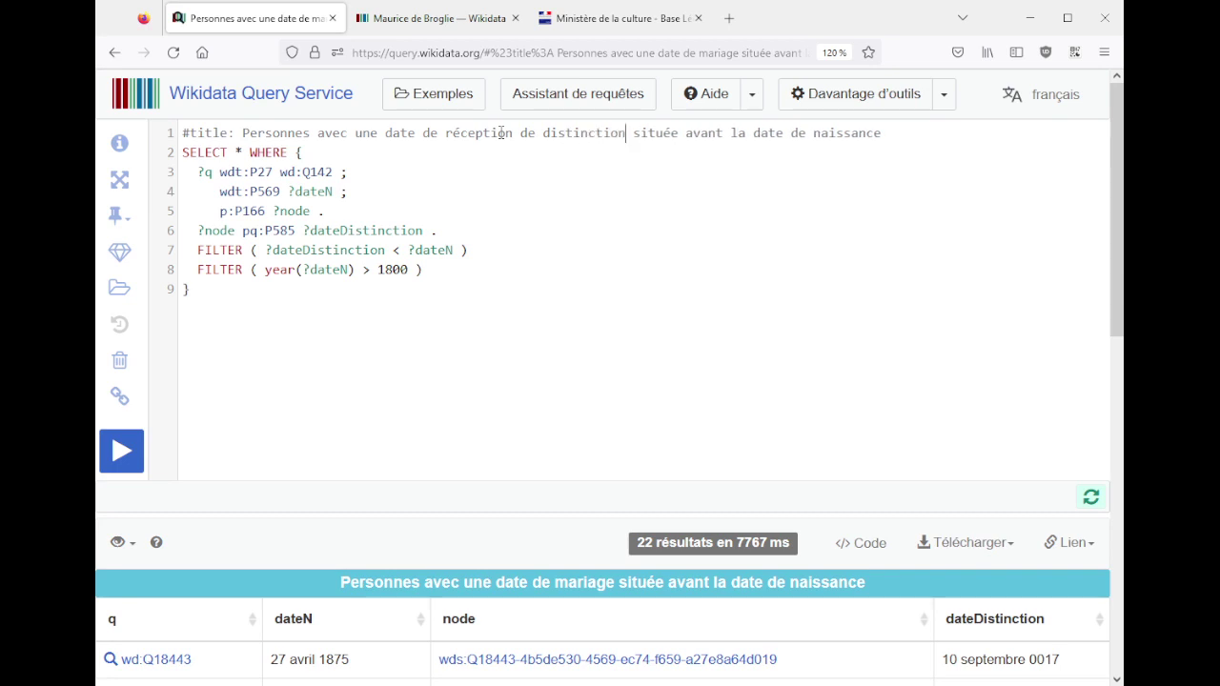
pyautogui.hotkey('ctrl', 'Return')
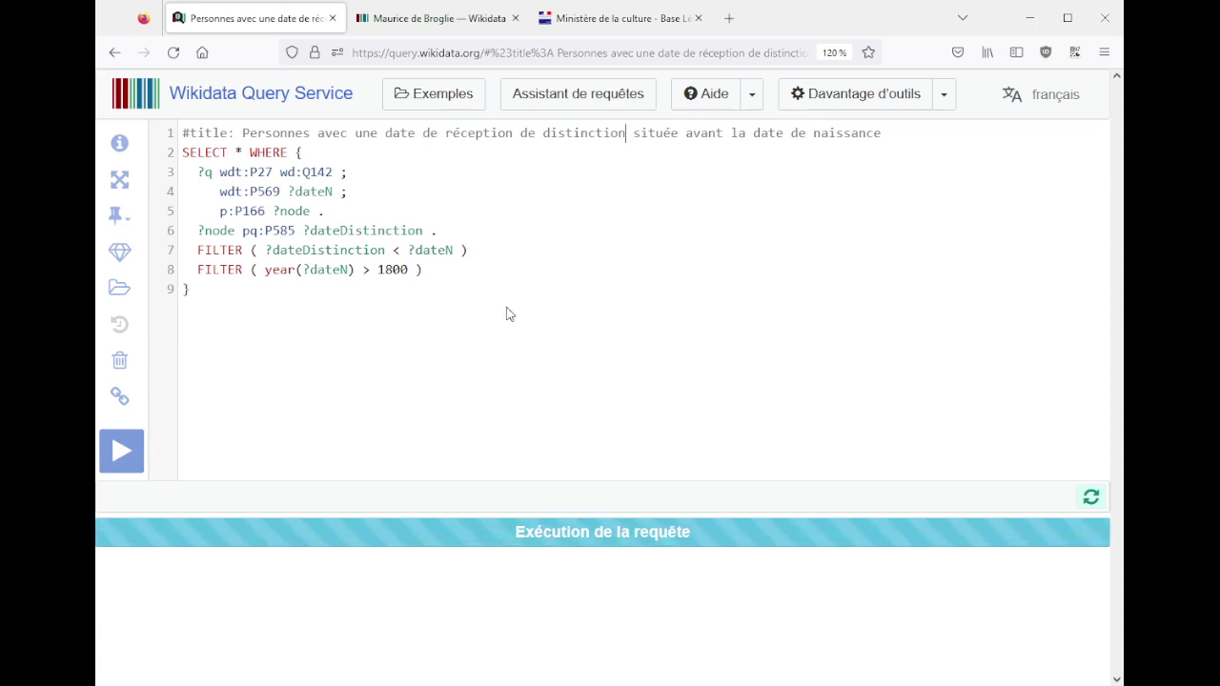
# - Examine the calendar options for the date of the "chevalier de la Légion d'honneur" statement in the Maurice de Broglie item, and cancel the edit
pyautogui.click(482, 26)
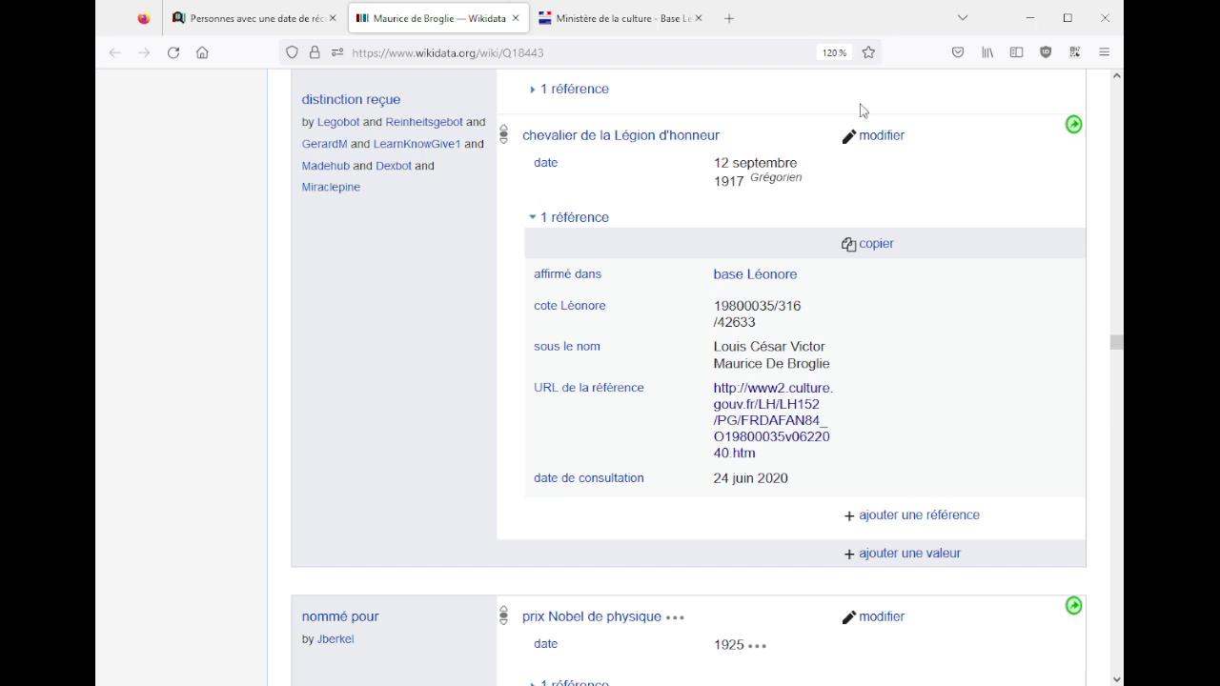
pyautogui.scroll(5, 524, 307)
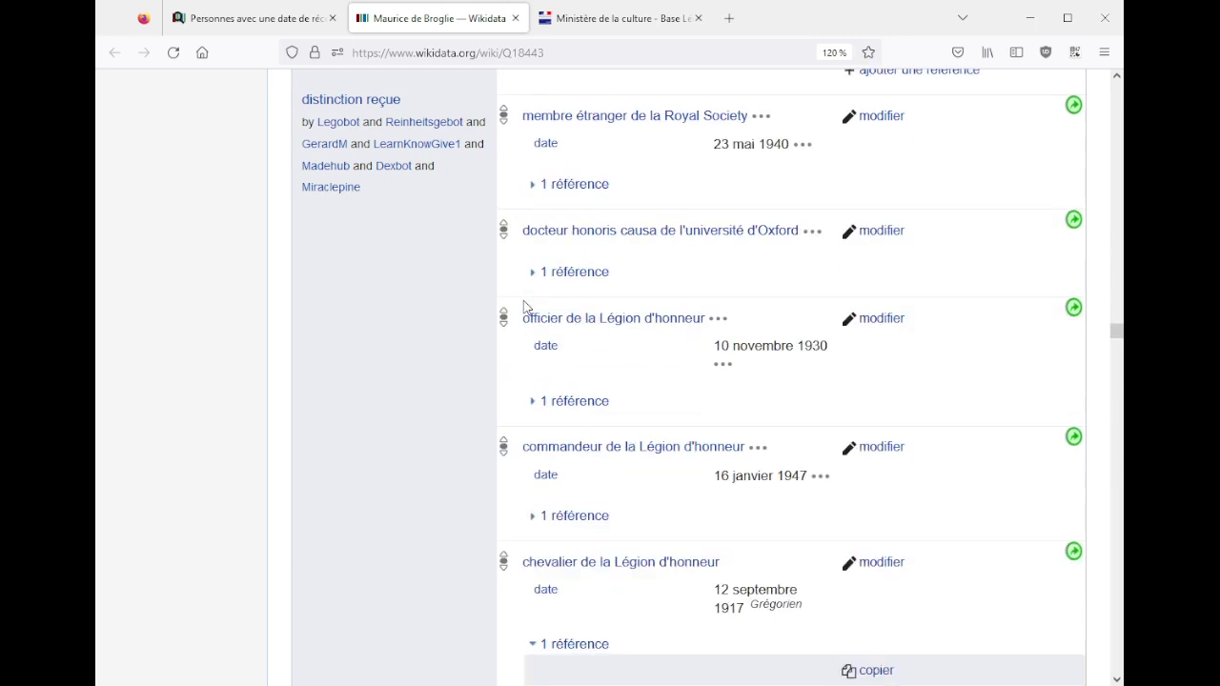
pyautogui.scroll(-3, 524, 307)
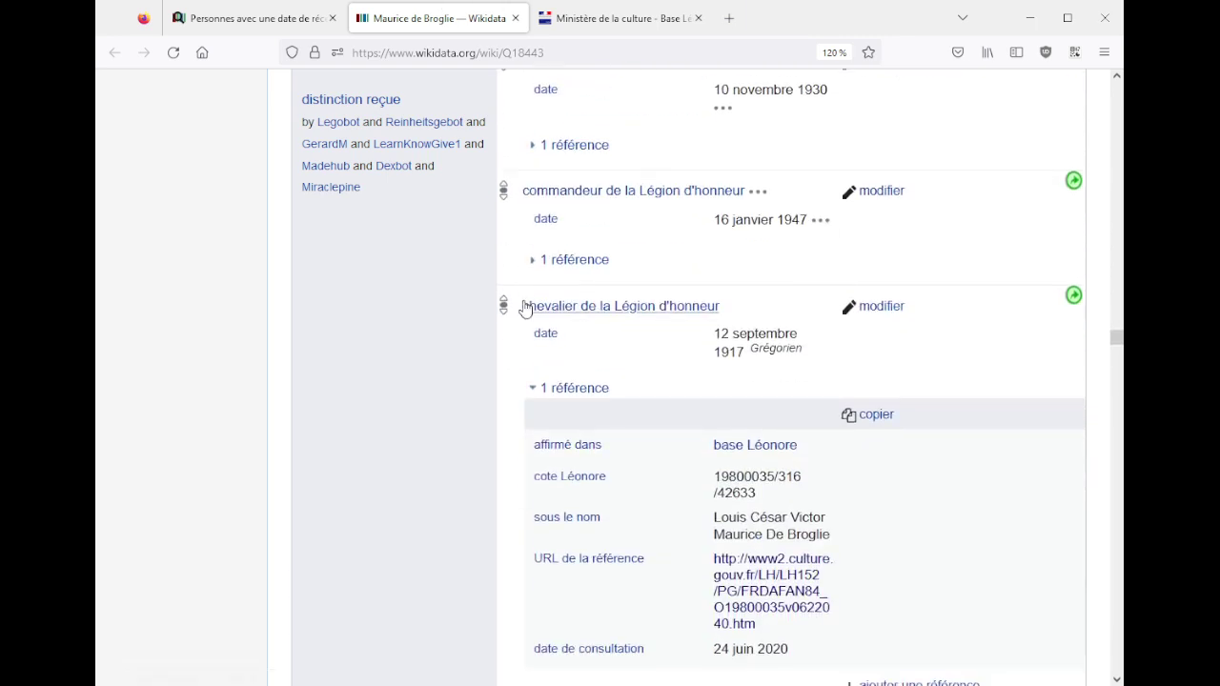
pyautogui.click(875, 307)
pyautogui.click(770, 336)
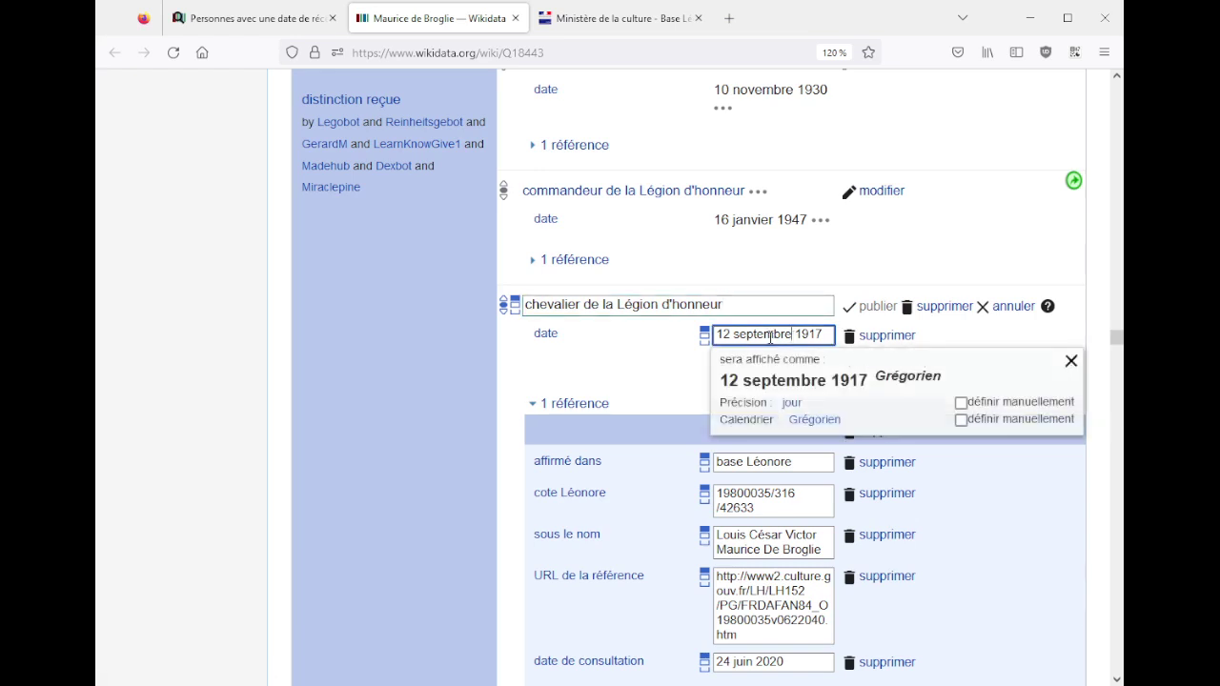
pyautogui.click(796, 421)
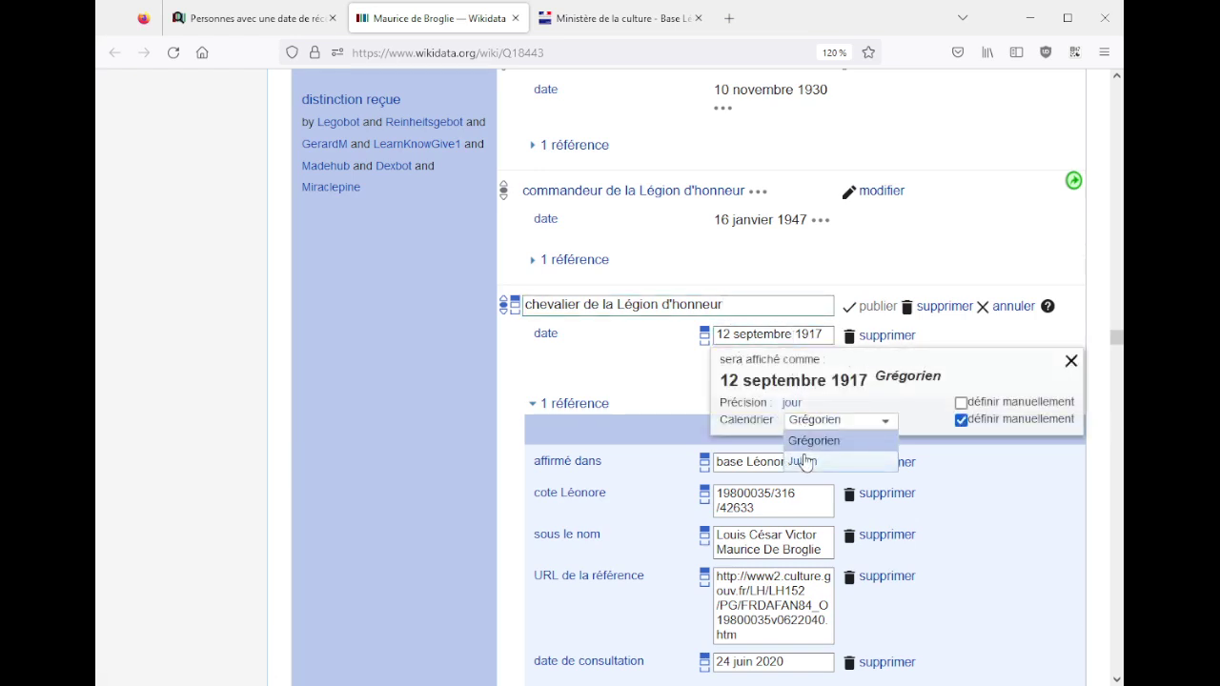
pyautogui.click(372, 376)
pyautogui.click(1002, 307)
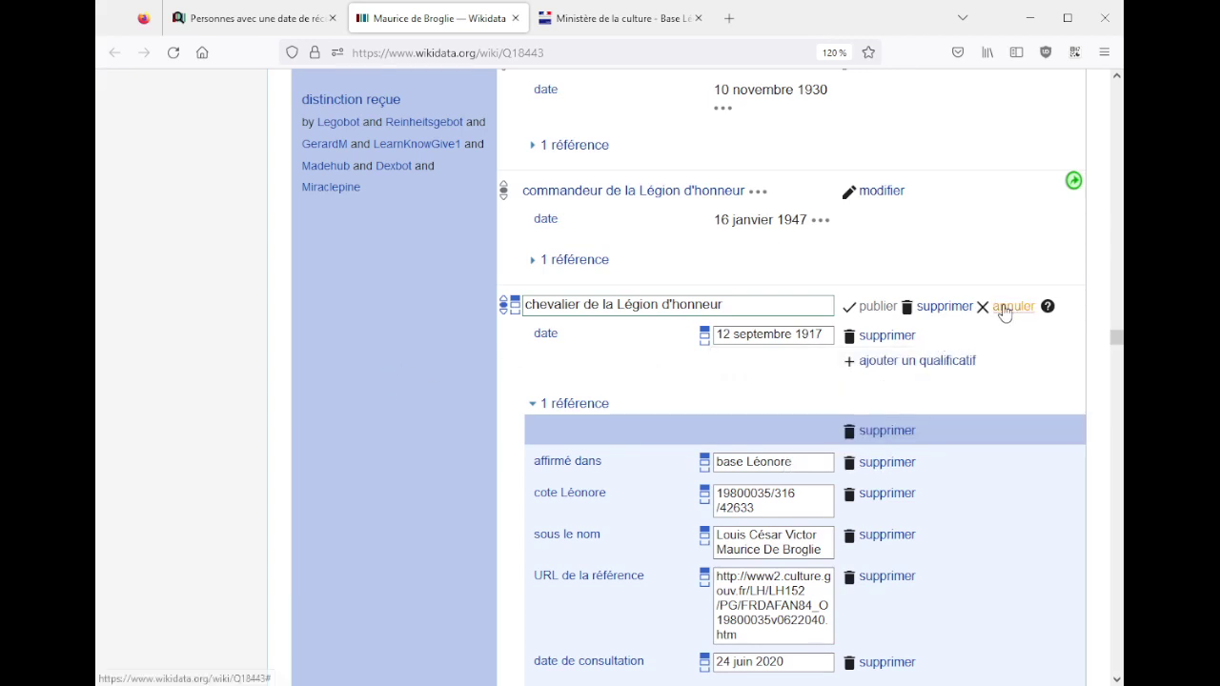
# - Compare how the "commandeur" and "chevalier de la Légion d'honneur" dates indicate their calendar, cancelling any edit and collapsing both references
pyautogui.click(876, 194)
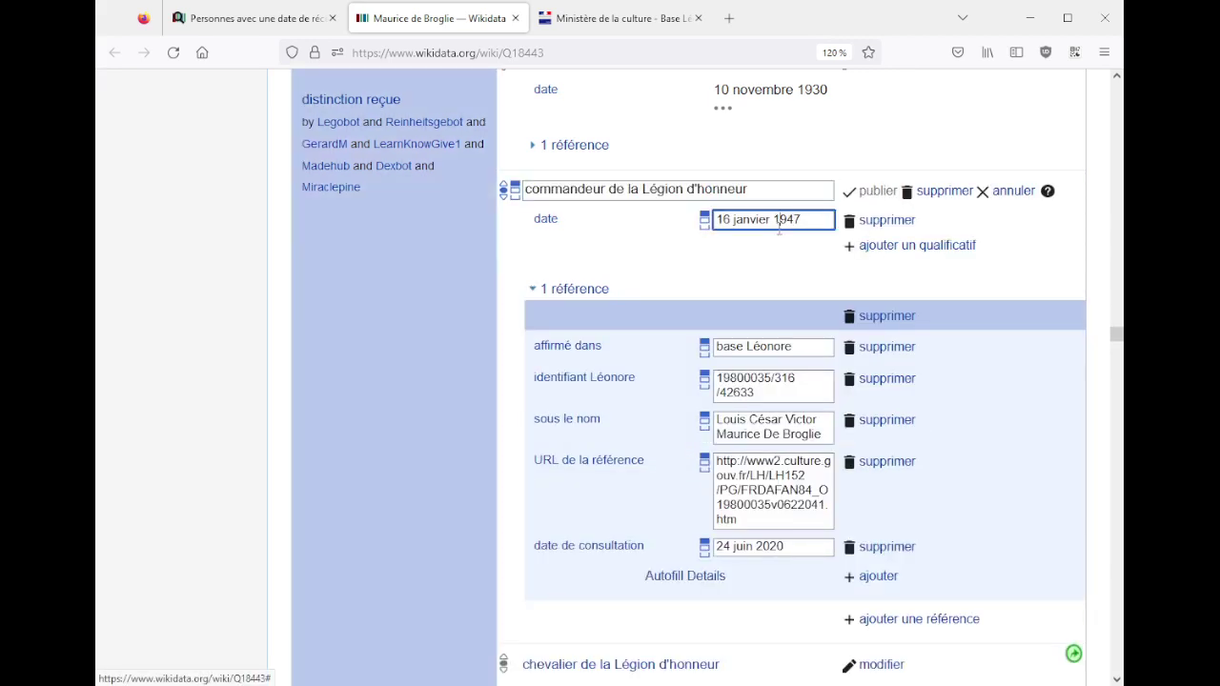
pyautogui.click(779, 220)
pyautogui.click(1014, 192)
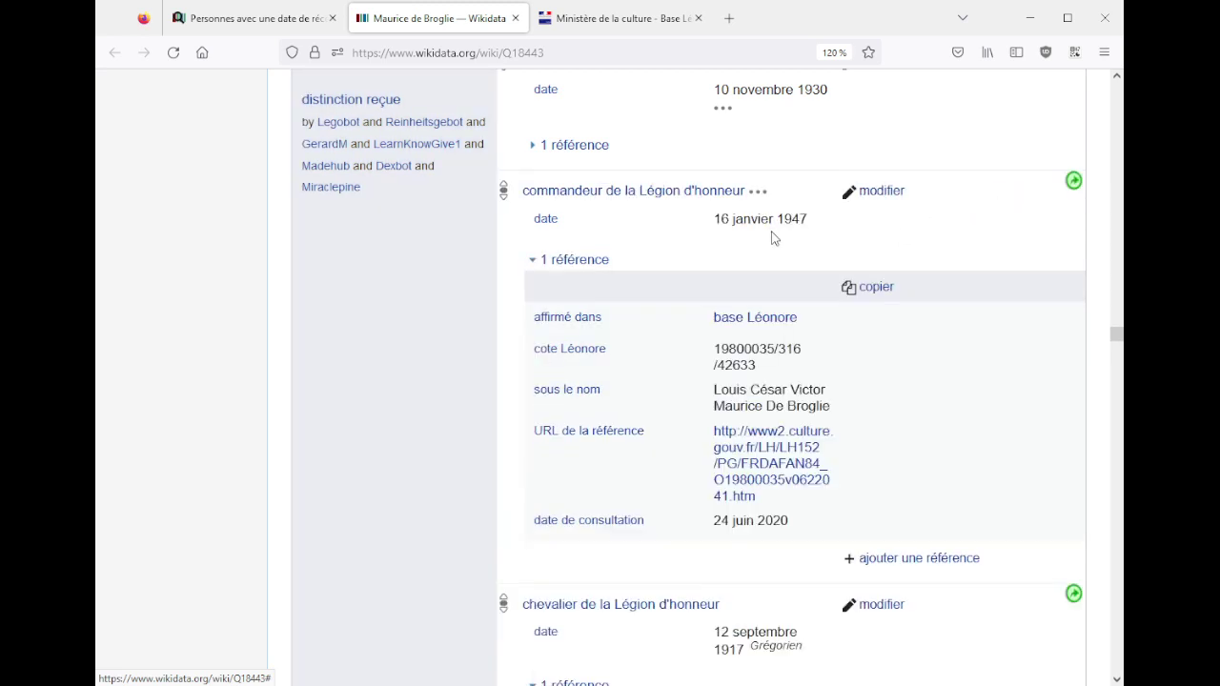
pyautogui.click(553, 261)
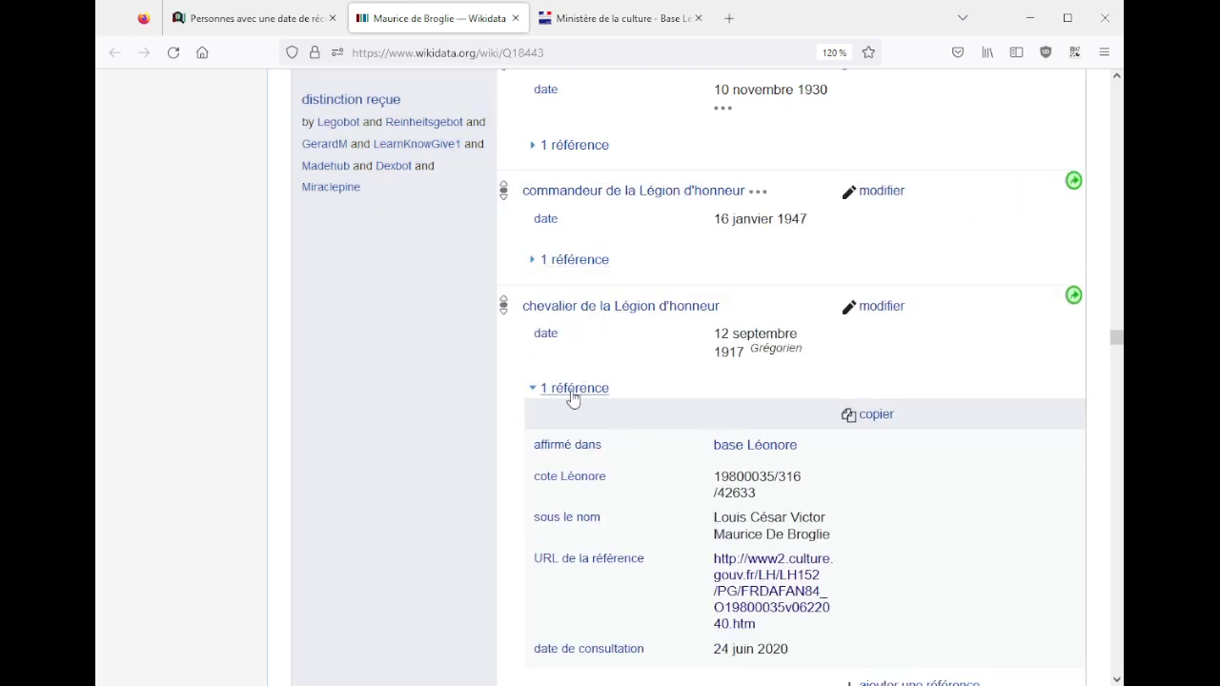
pyautogui.click(572, 390)
pyautogui.moveTo(758, 349); pyautogui.dragTo(796, 351)
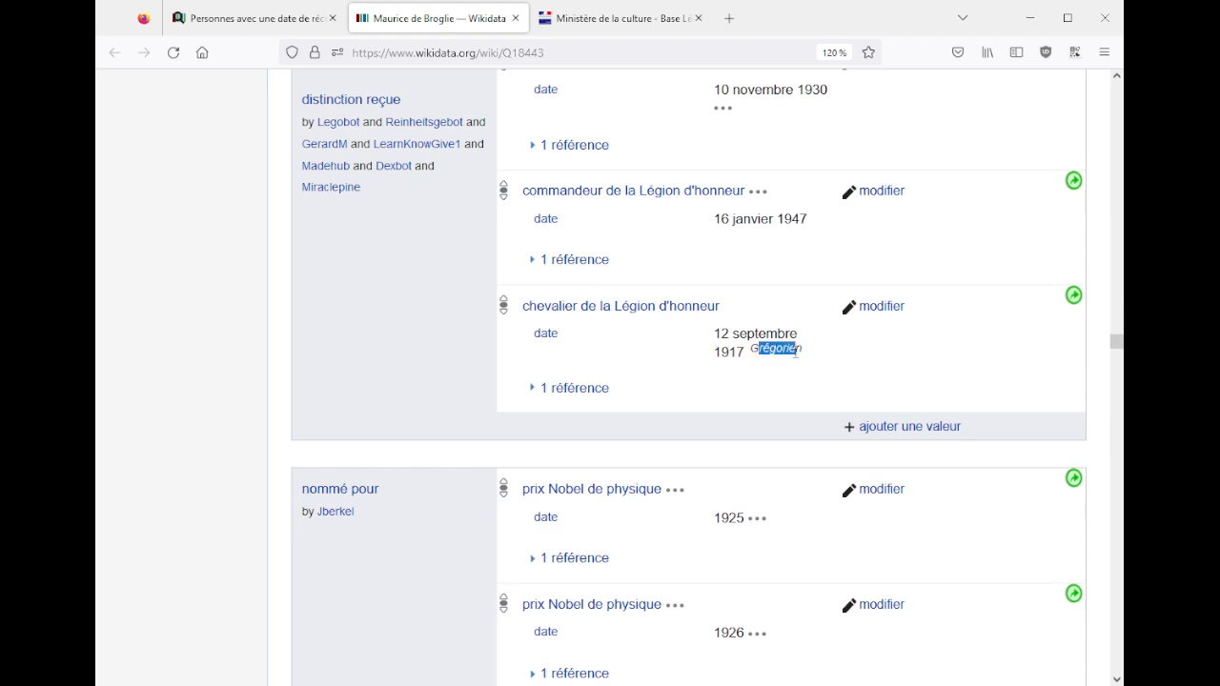
pyautogui.moveTo(791, 218); pyautogui.dragTo(814, 222)
pyautogui.scroll(3, 748, 321)
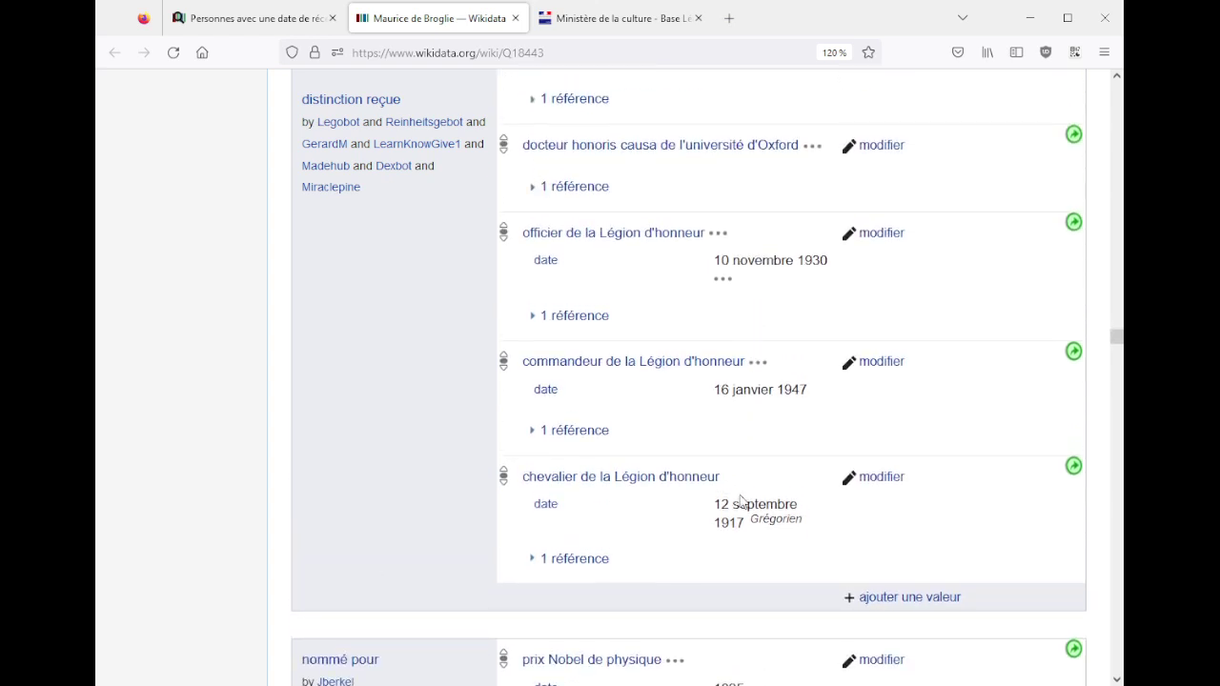
pyautogui.moveTo(740, 508); pyautogui.dragTo(739, 522)
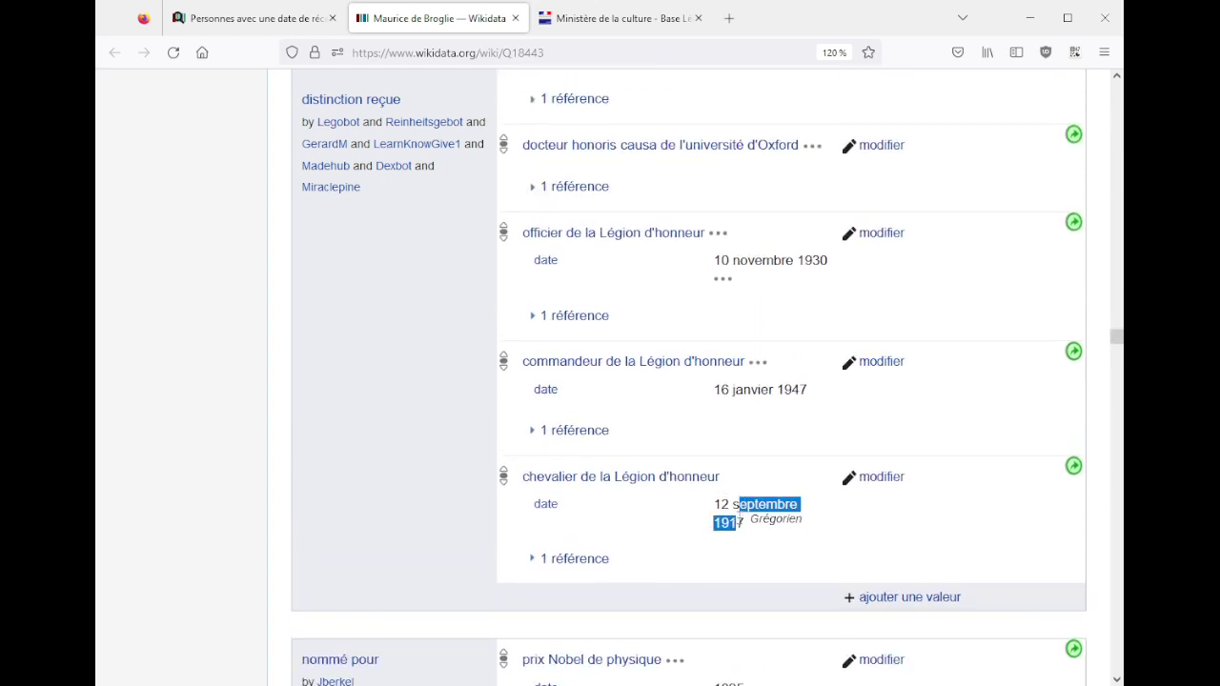
pyautogui.click(746, 430)
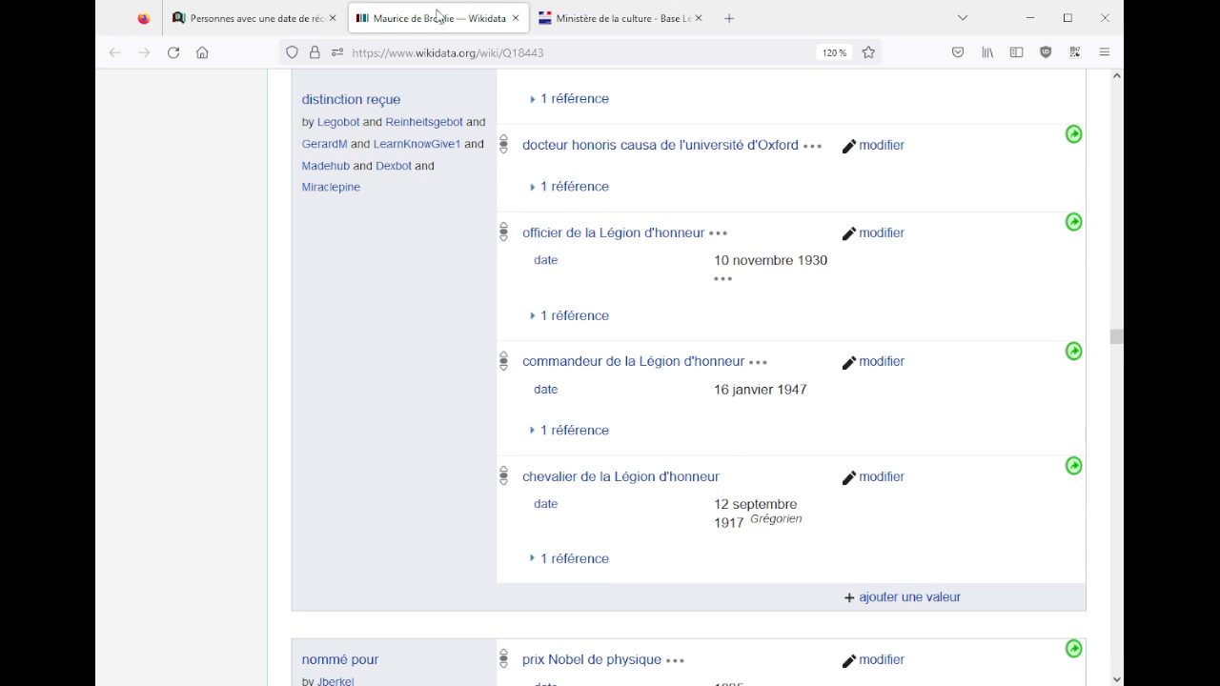
# - Close the Léonore document and the Maurice de Broglie item to return to the query
pyautogui.click(619, 7)
pyautogui.hotkey('ctrl', 'w')
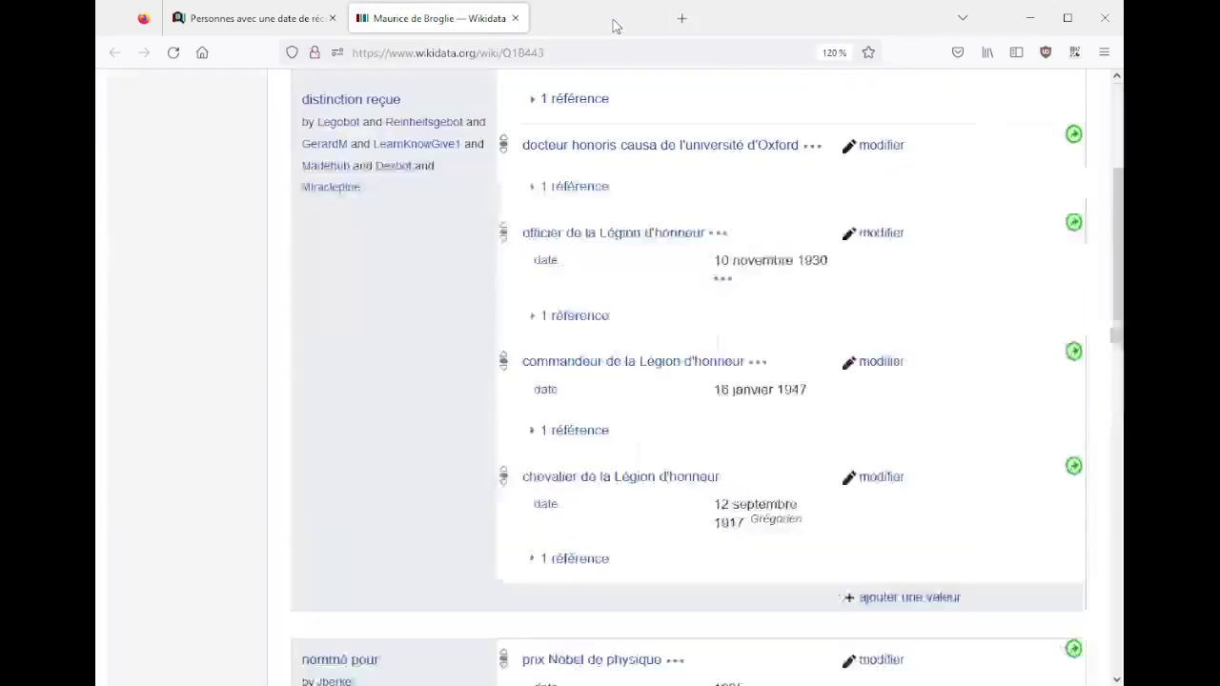
pyautogui.hotkey('ctrl', 'w')
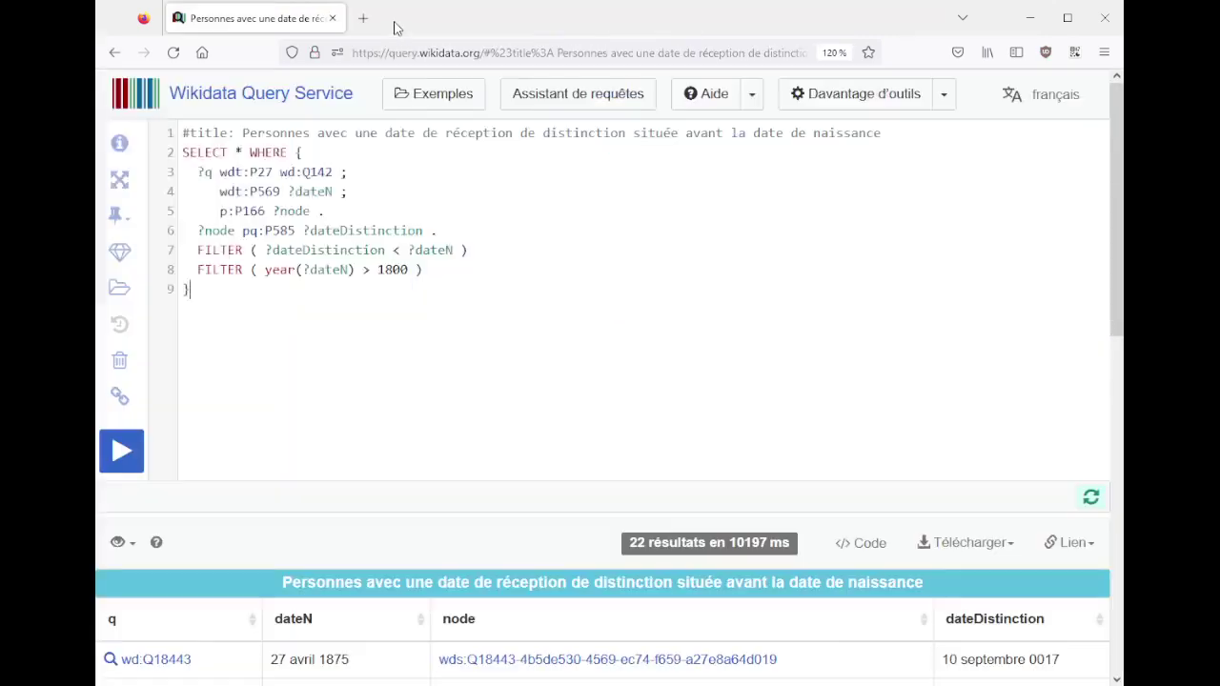
# - Open the query result Q441148 in a new tab and examine its "date de naissance" statement and description
pyautogui.scroll(-8, 430, 375)
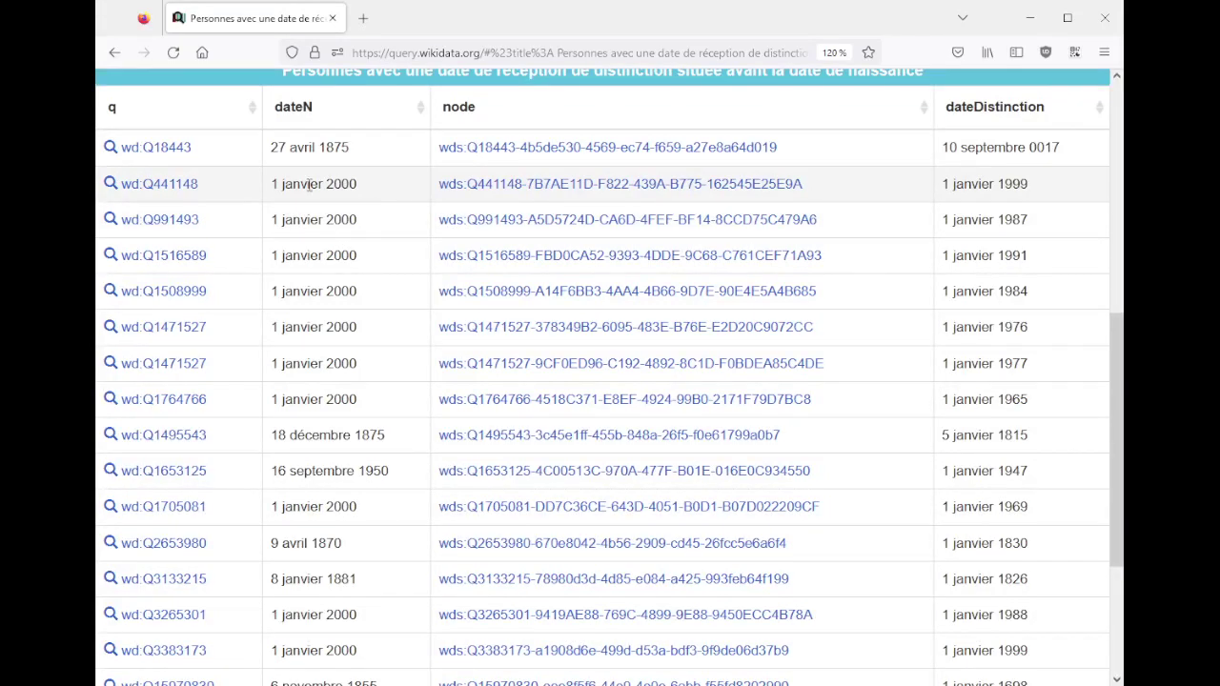
pyautogui.middleClick(181, 188)
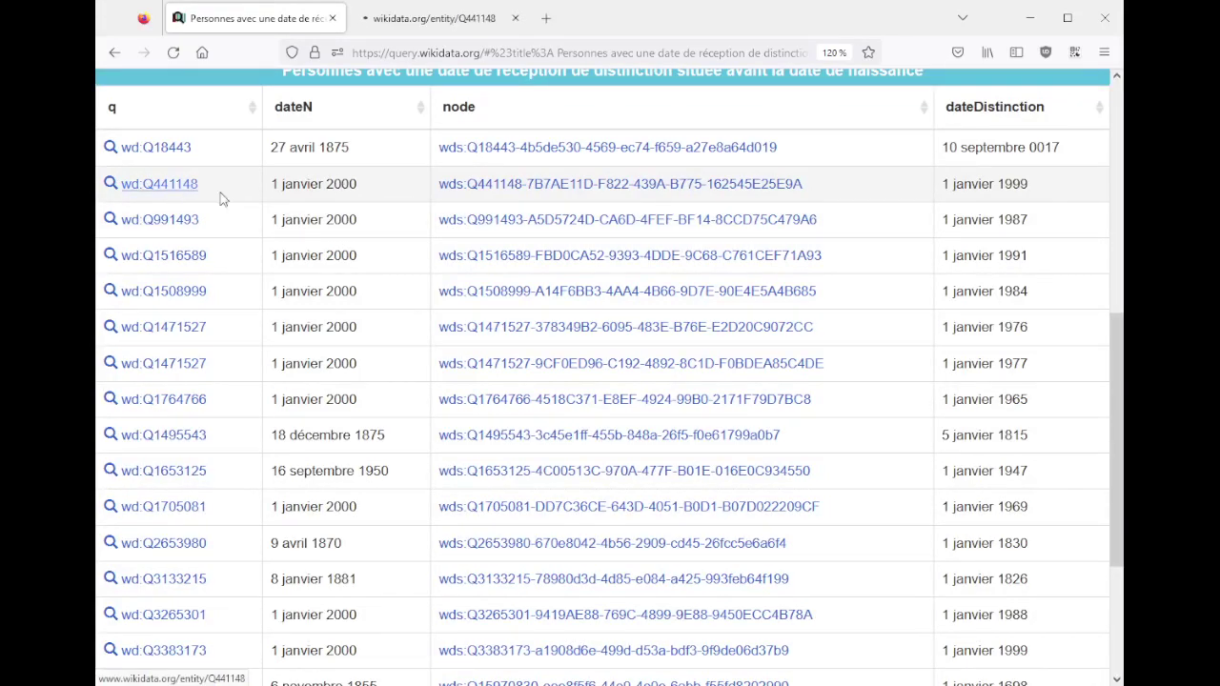
pyautogui.click(441, 18)
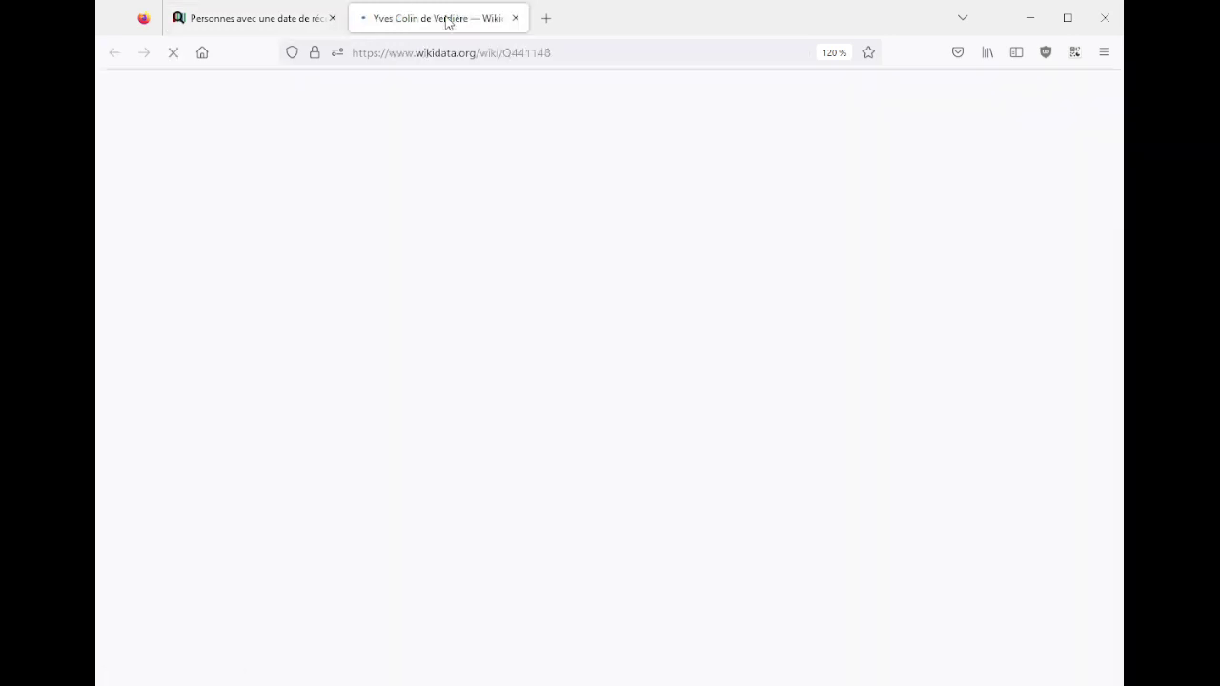
pyautogui.scroll(-10, 690, 364)
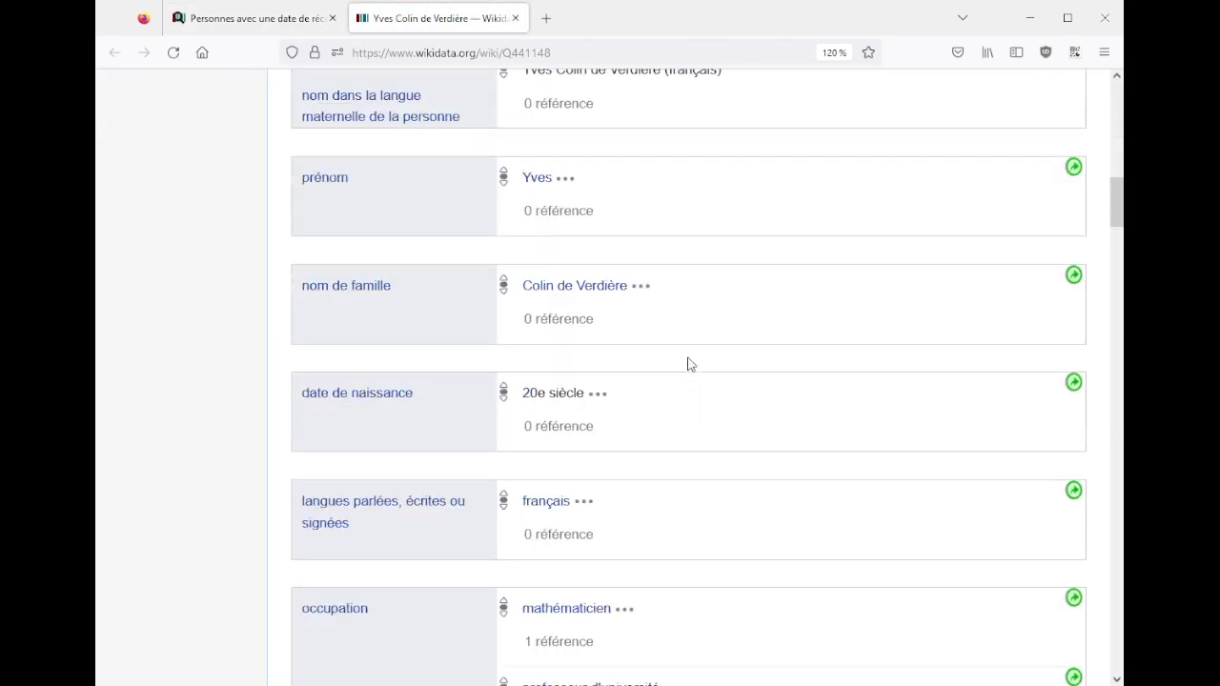
pyautogui.scroll(-3, 690, 364)
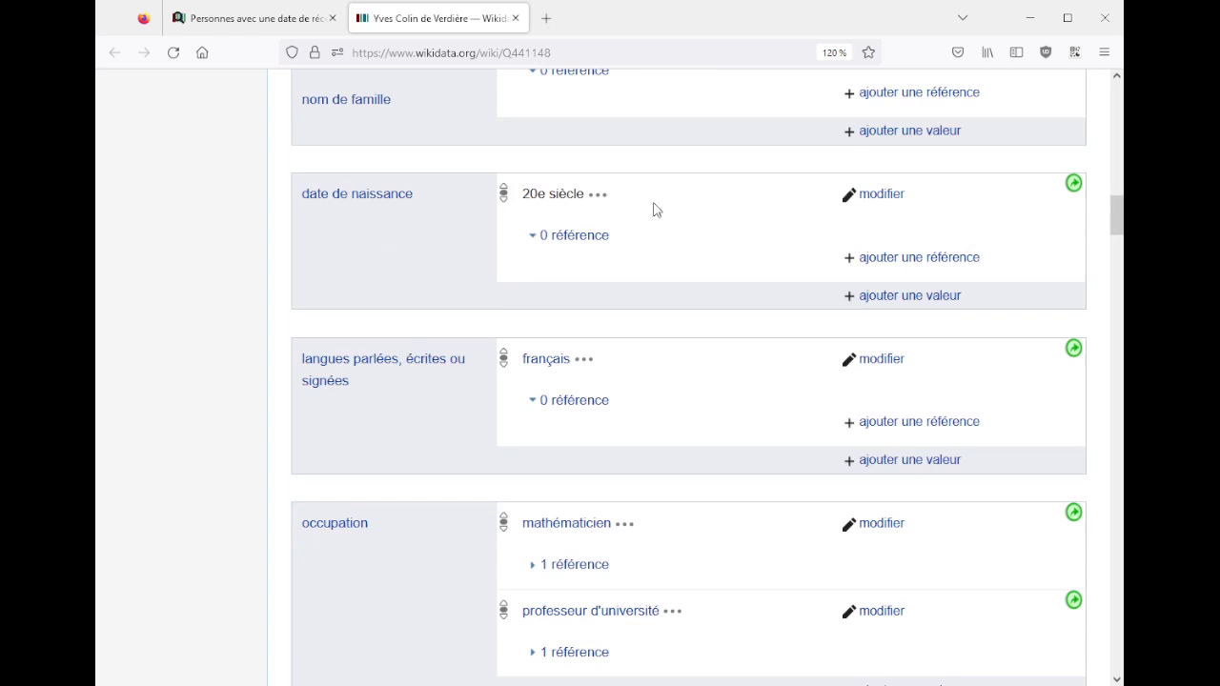
pyautogui.scroll(15, 711, 384)
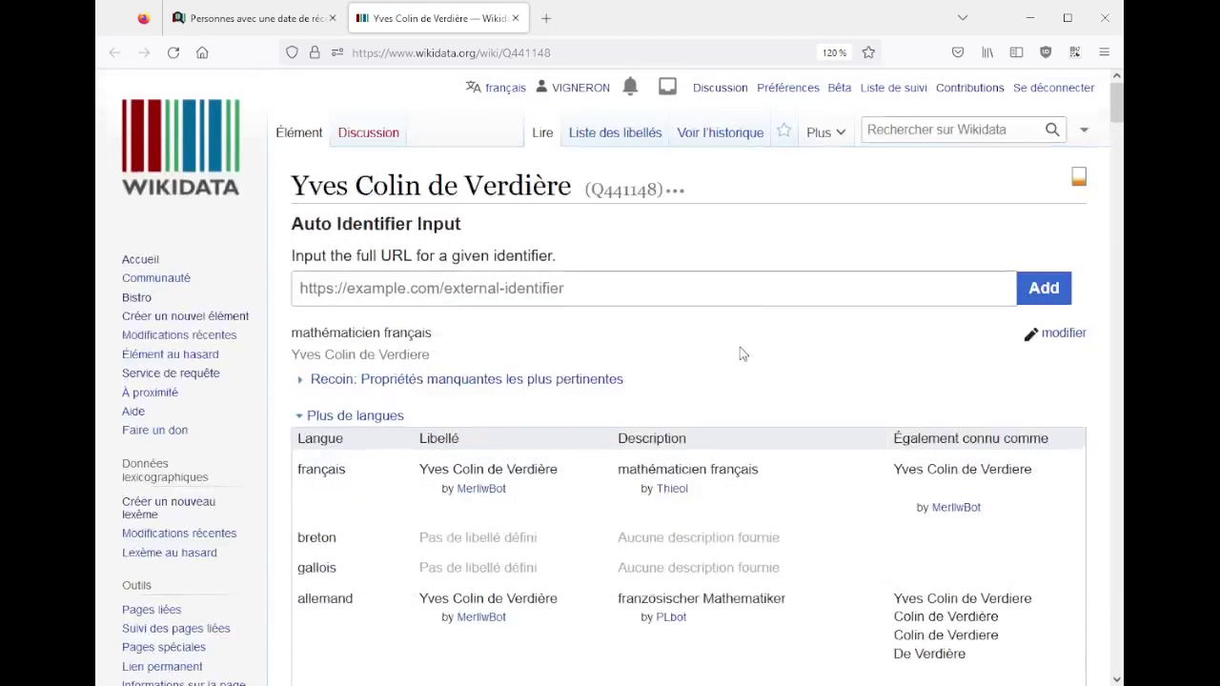
# - Examine the revision history of item Q441148, searching it for "abus", and return to the item page
pyautogui.click(739, 133)
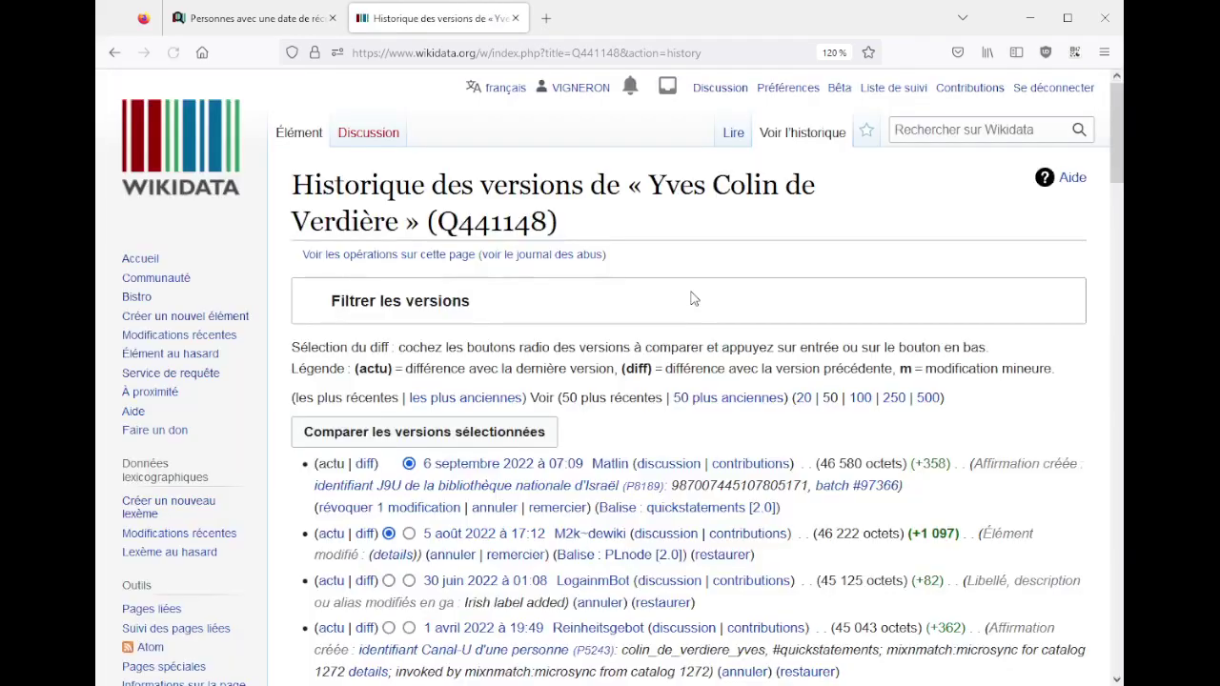
pyautogui.scroll(-3, 693, 298)
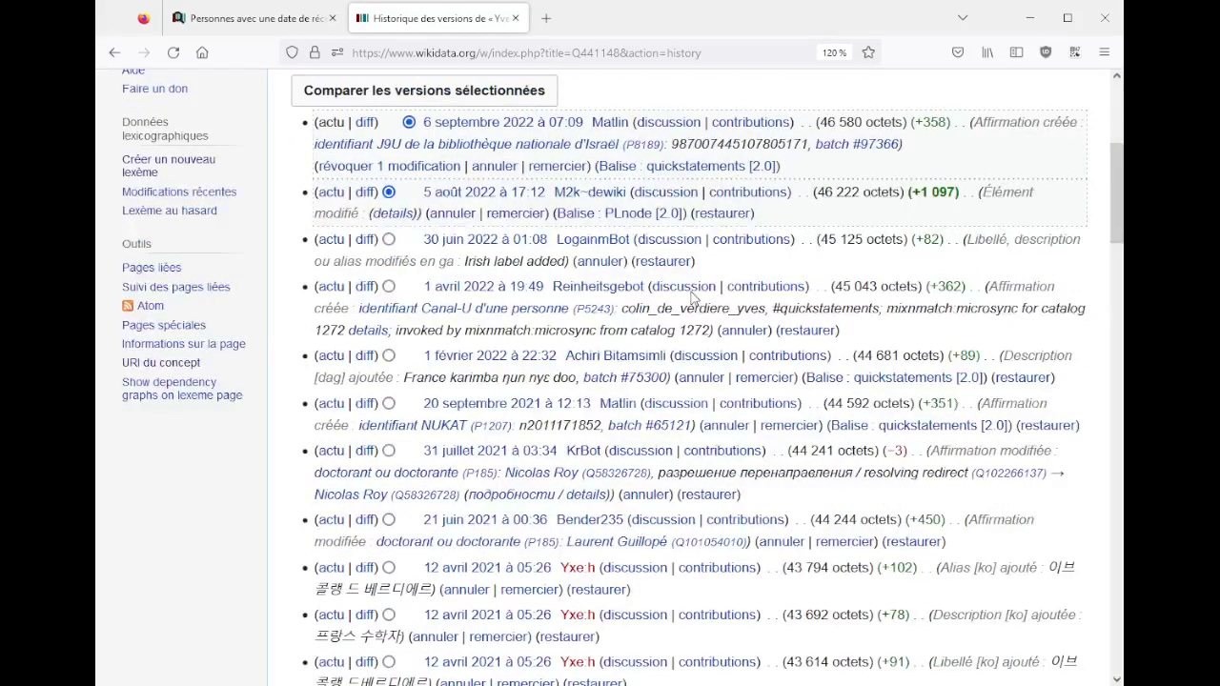
pyautogui.hotkey('ctrl', 'f')
pyautogui.write('abus')
pyautogui.press('Escape')
pyautogui.scroll(-5, 692, 300)
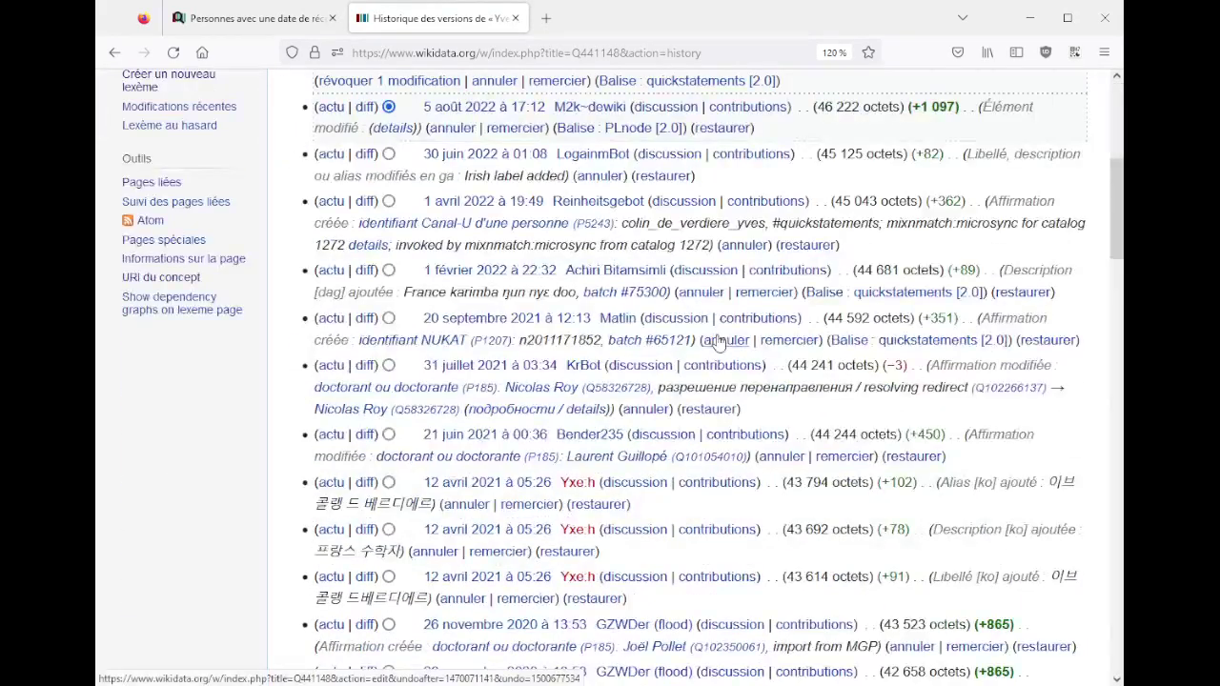
pyautogui.scroll(-3, 719, 345)
pyautogui.scroll(-10, 719, 345)
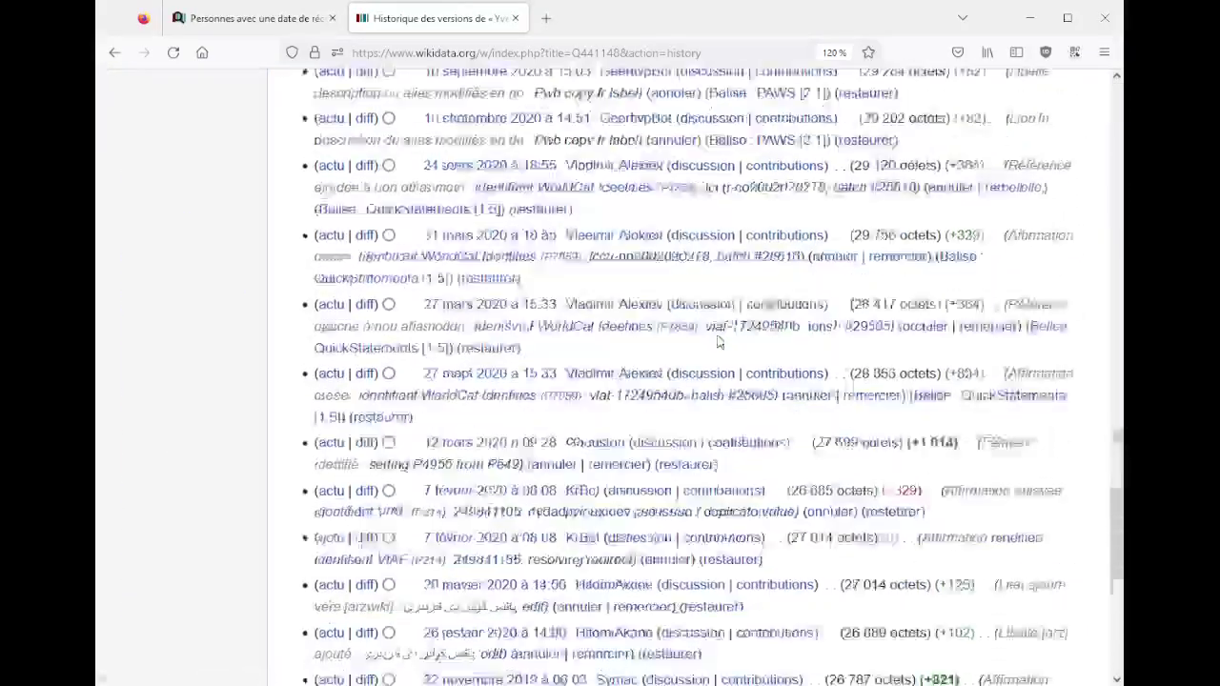
pyautogui.scroll(-4, 721, 341)
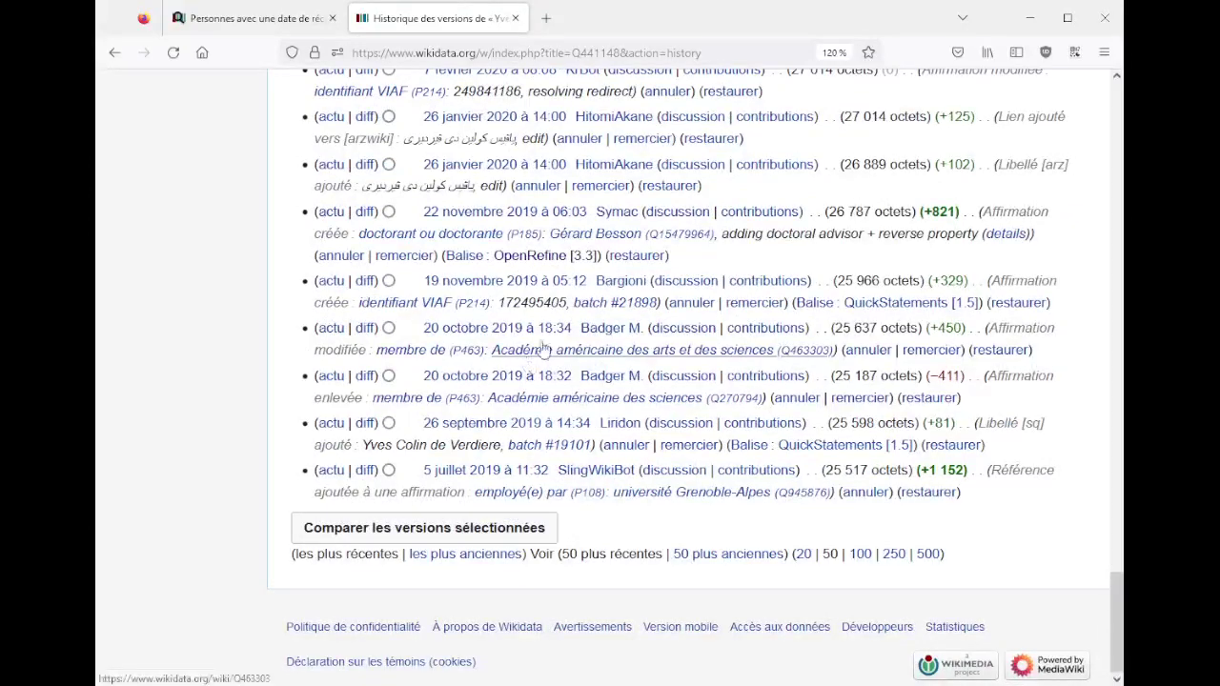
pyautogui.scroll(20, 547, 327)
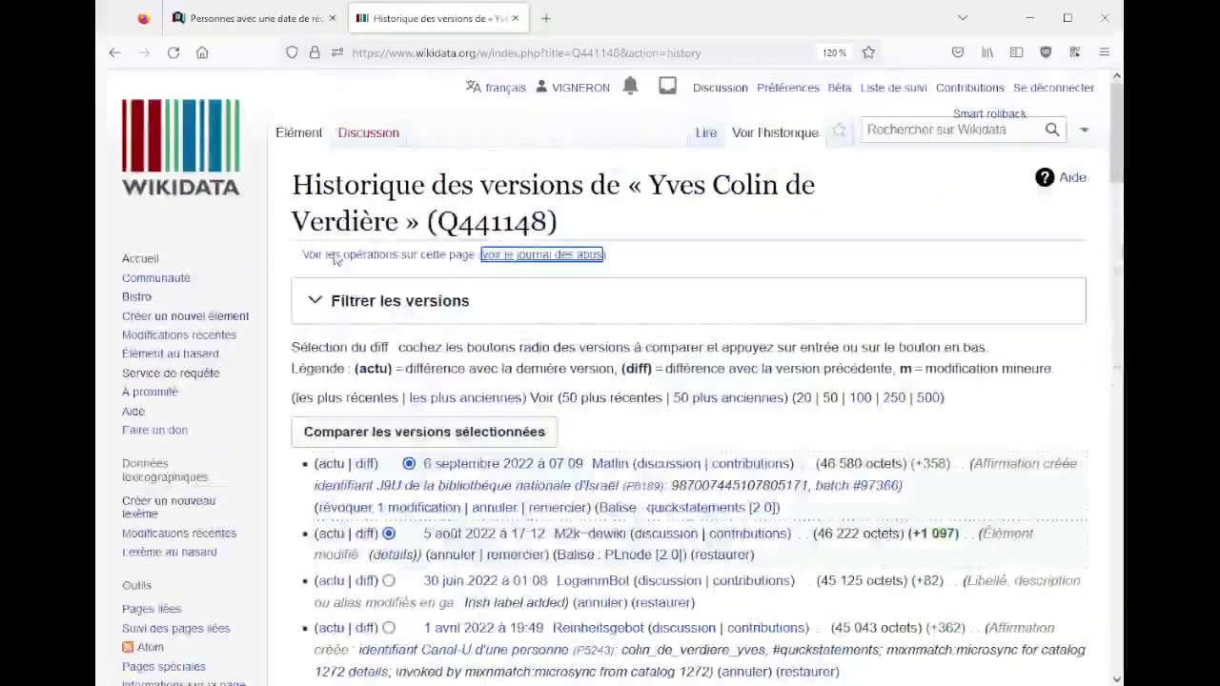
pyautogui.click(297, 138)
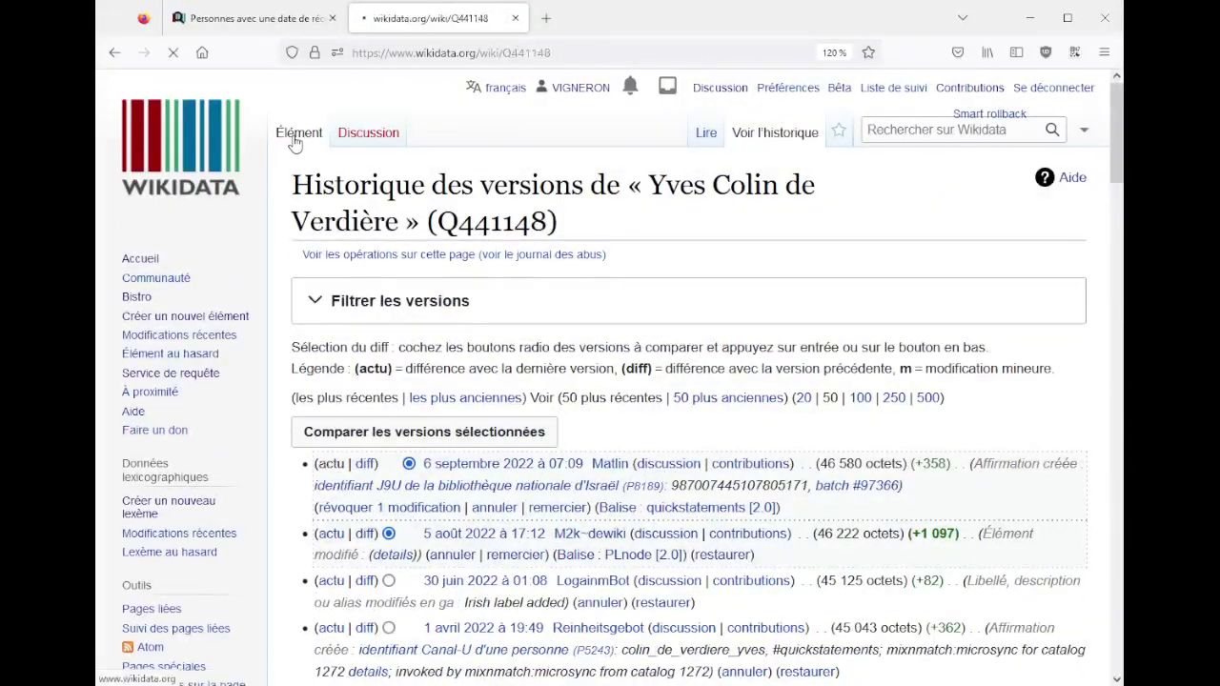
# - Examine the date of the "prix Ampère de l'Électricité de France" award against the item's "date de naissance" statement
pyautogui.scroll(-15, 664, 346)
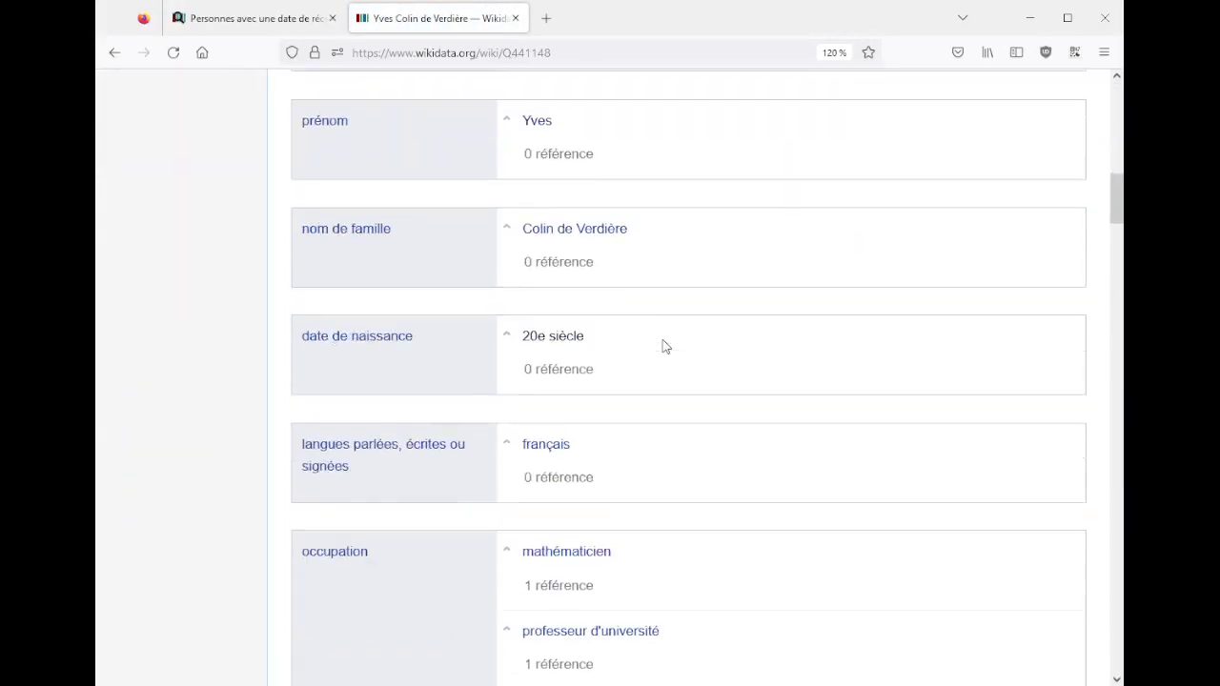
pyautogui.scroll(-20, 665, 347)
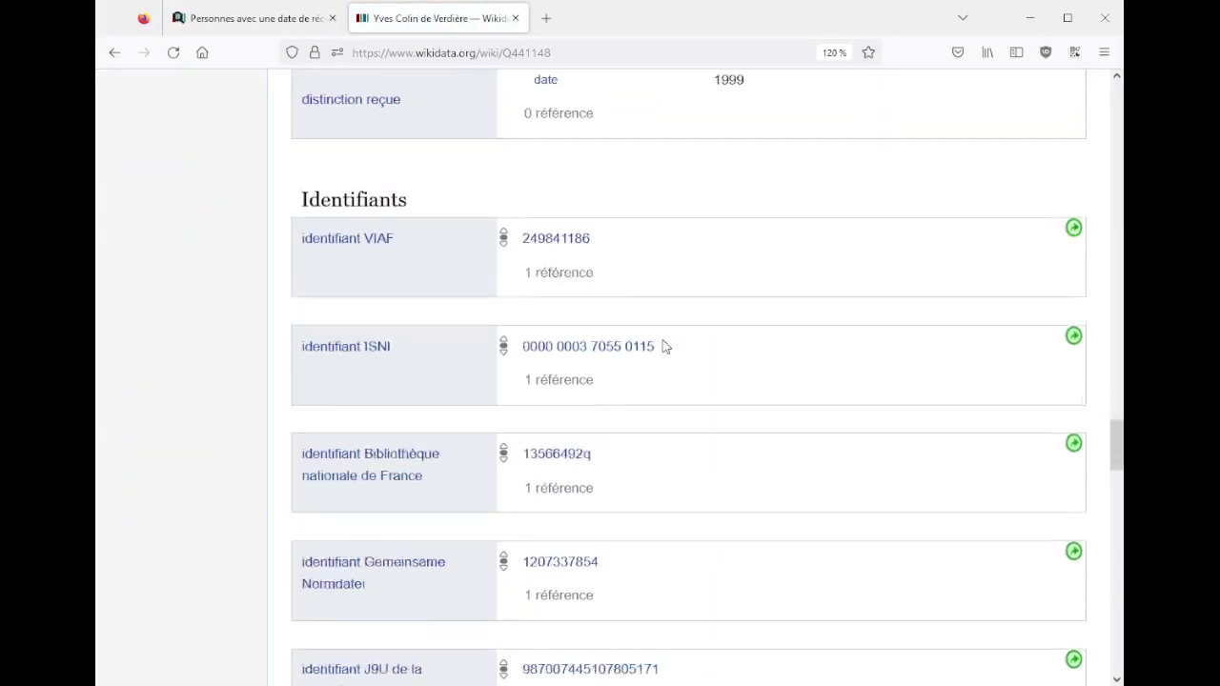
pyautogui.scroll(4, 665, 347)
pyautogui.scroll(3, 665, 345)
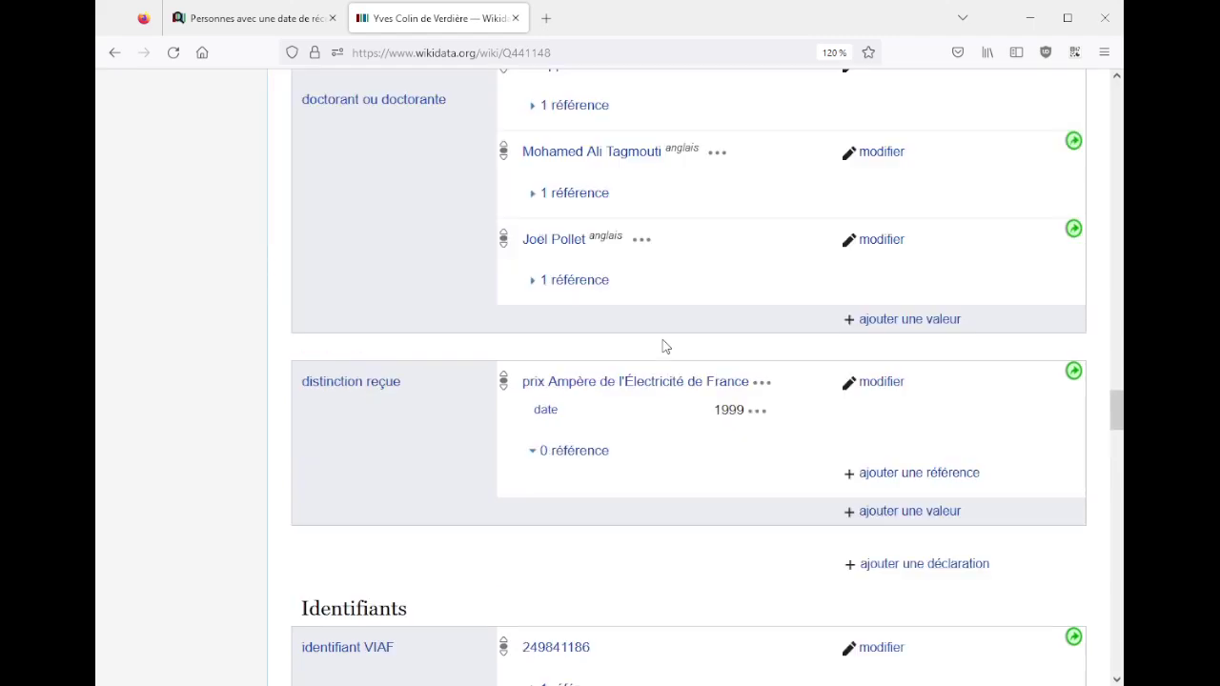
pyautogui.doubleClick(720, 422)
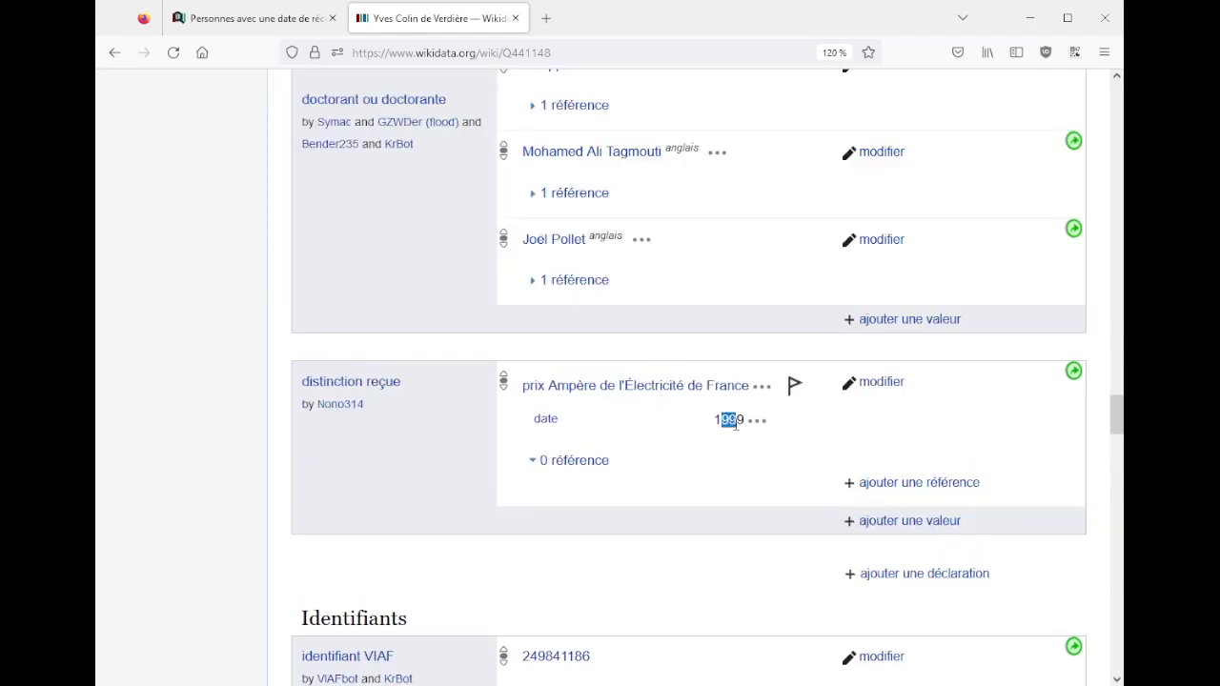
# - Review the item's other dated statements, including doctoral students and memberships, for clues about the birth date
pyautogui.scroll(10, 730, 430)
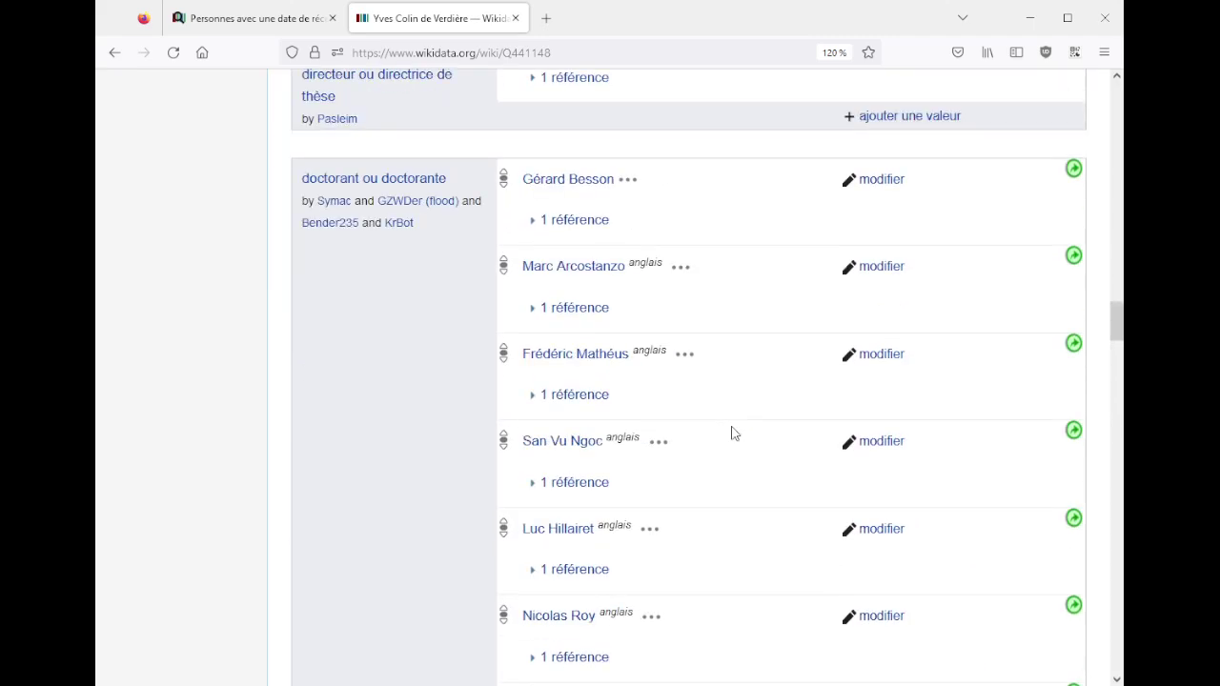
pyautogui.scroll(-4, 733, 431)
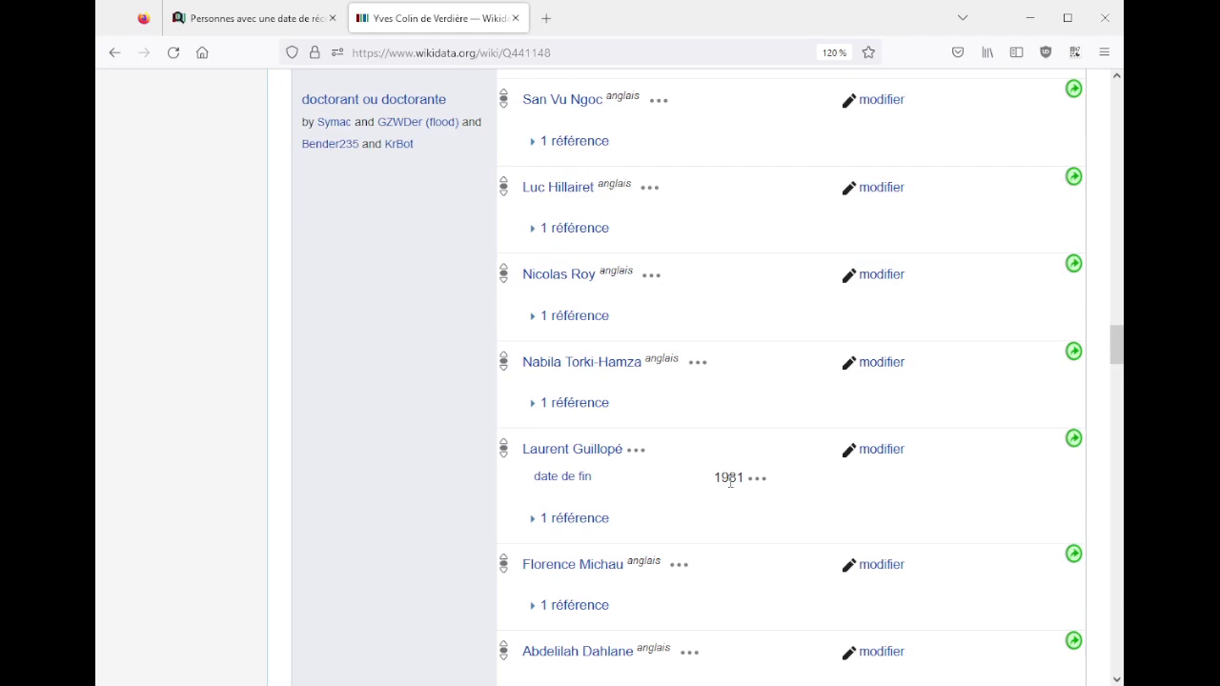
pyautogui.scroll(12, 730, 485)
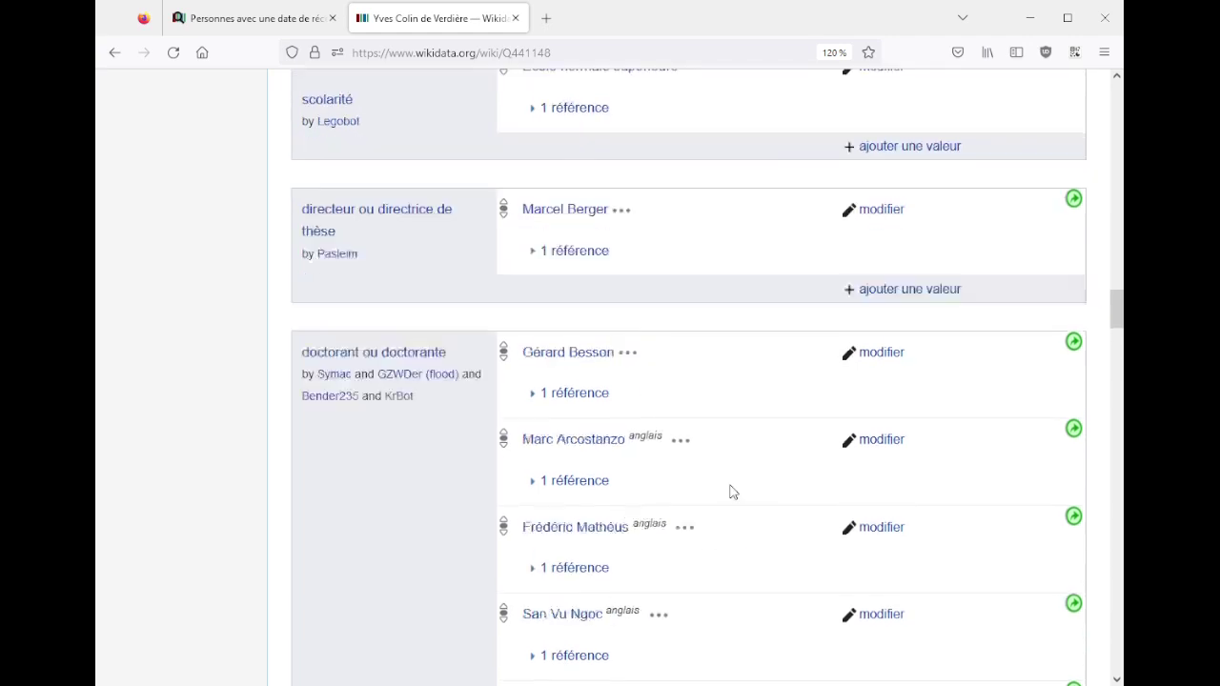
pyautogui.scroll(5, 730, 492)
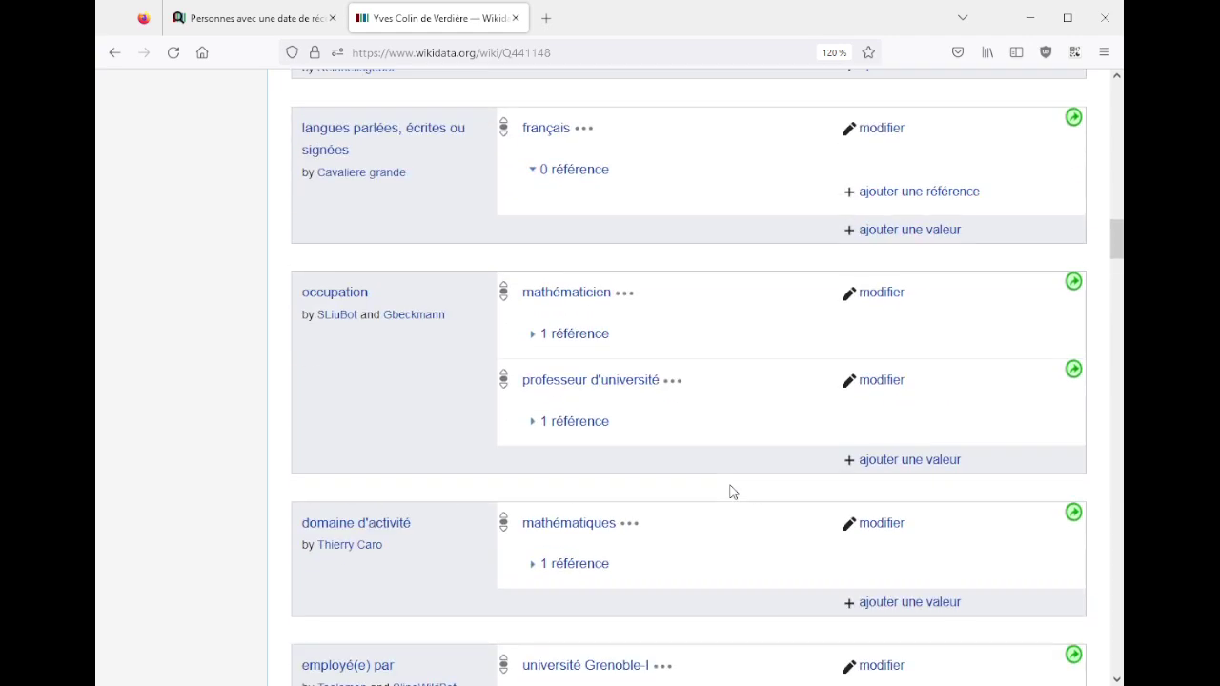
pyautogui.scroll(5, 730, 492)
pyautogui.scroll(-20, 731, 491)
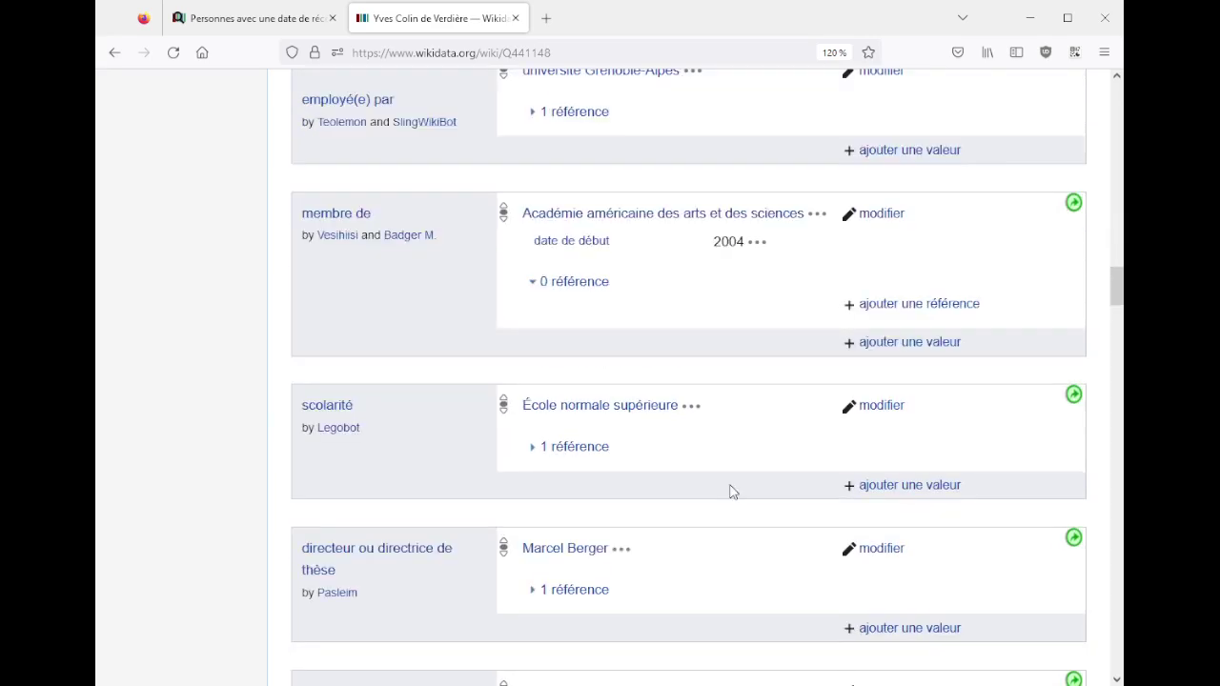
pyautogui.scroll(-10, 731, 491)
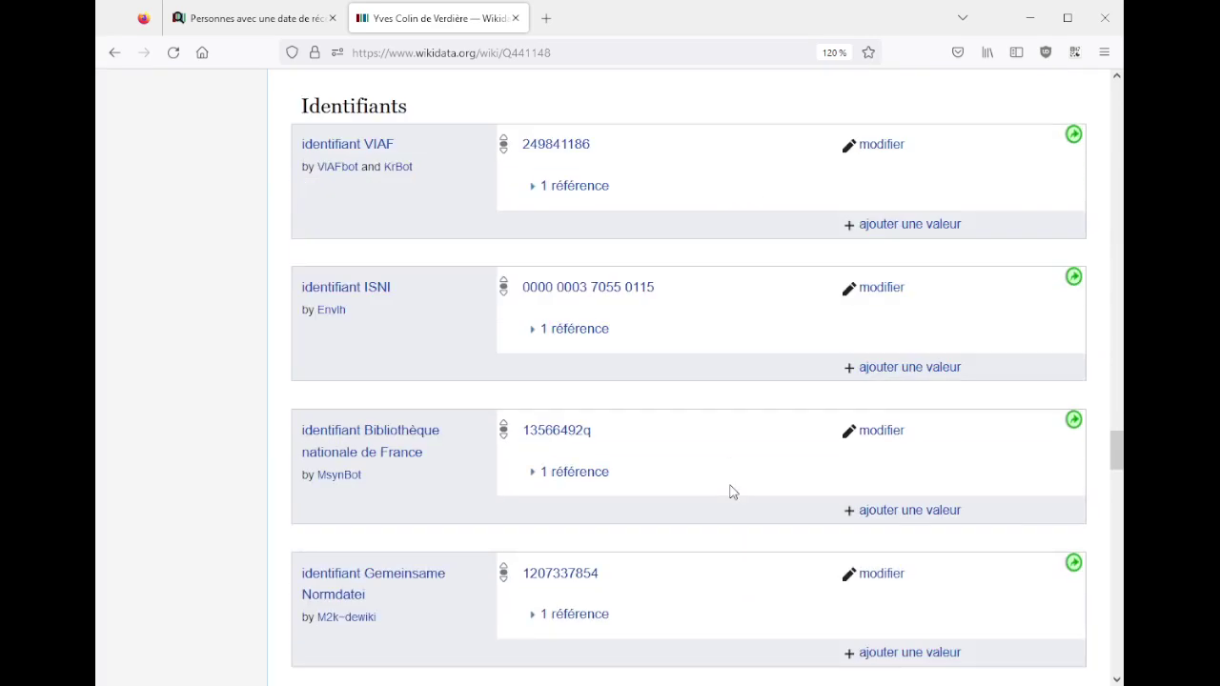
pyautogui.scroll(-2, 730, 492)
pyautogui.scroll(4, 730, 492)
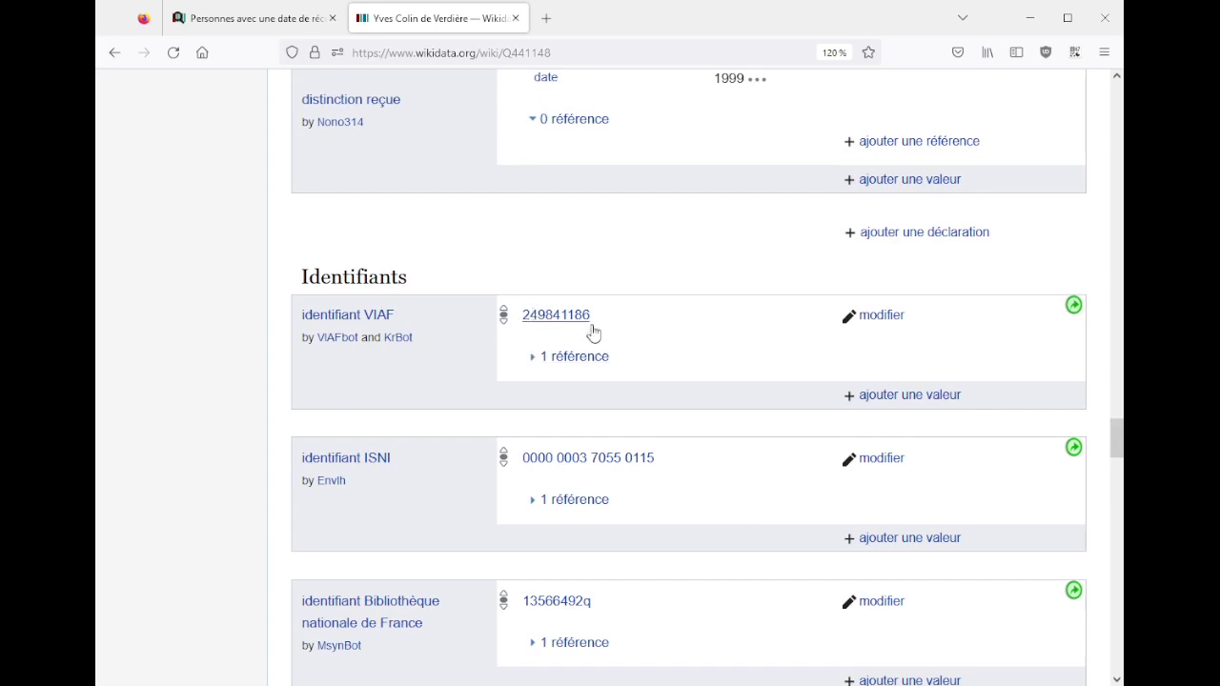
# - Check the item's Bibliothèque nationale de France record in a separate tab for a birth date, and close it
pyautogui.scroll(-3, 667, 381)
pyautogui.middleClick(557, 354)
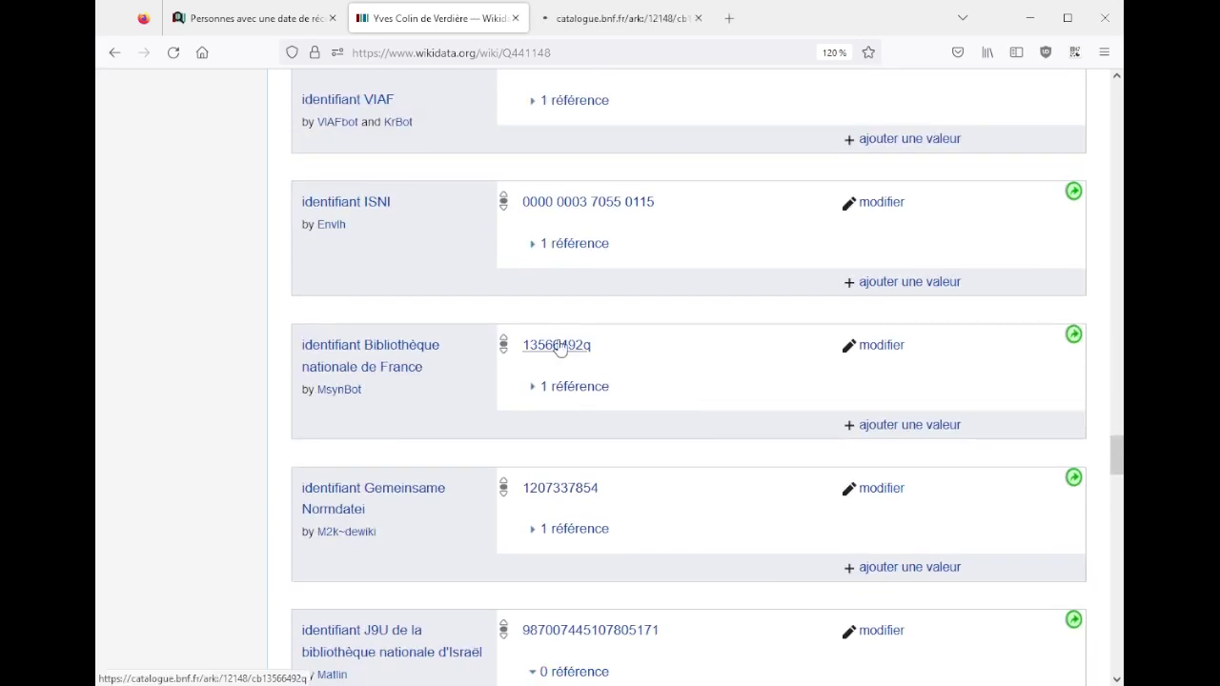
pyautogui.click(633, 14)
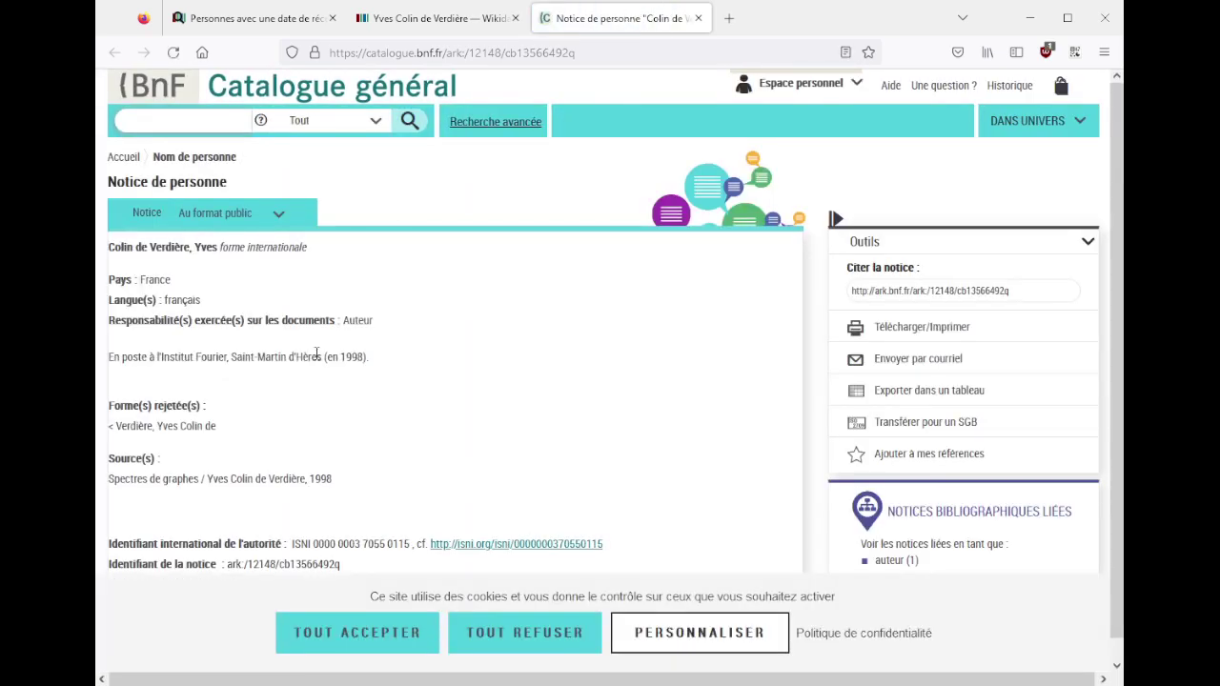
pyautogui.middleClick(652, 8)
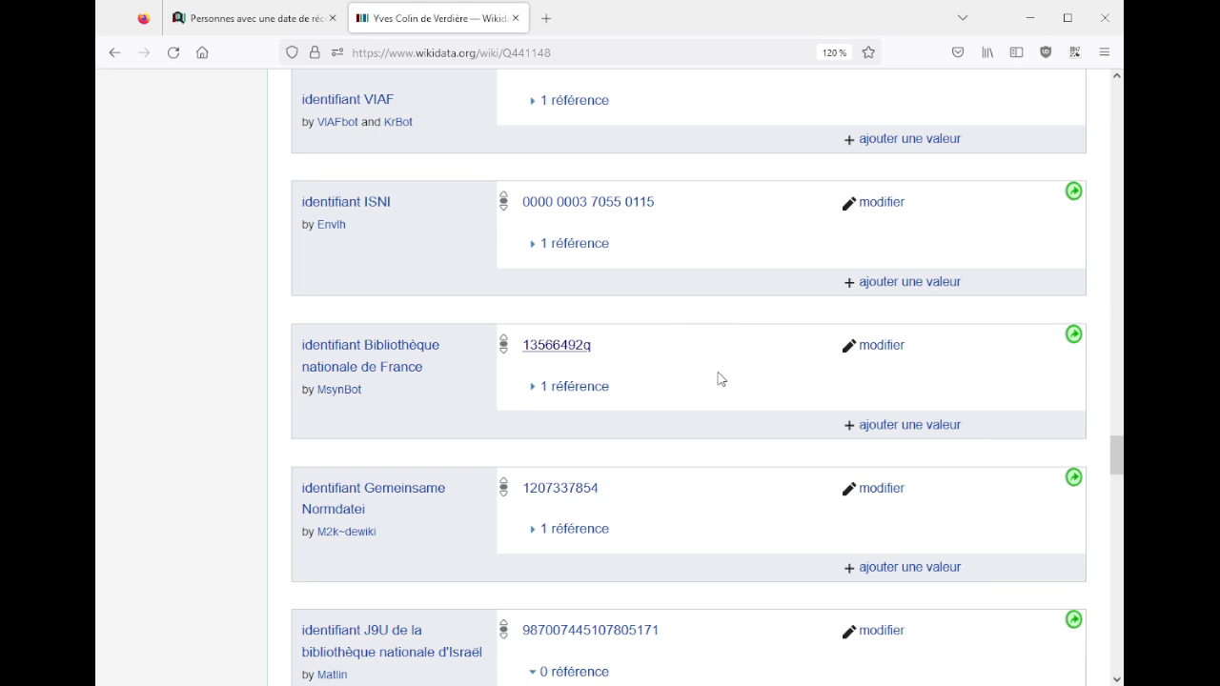
# - Check the item's IdRef record for the birth date and the thesis year in its notes, and close it
pyautogui.scroll(-4, 719, 378)
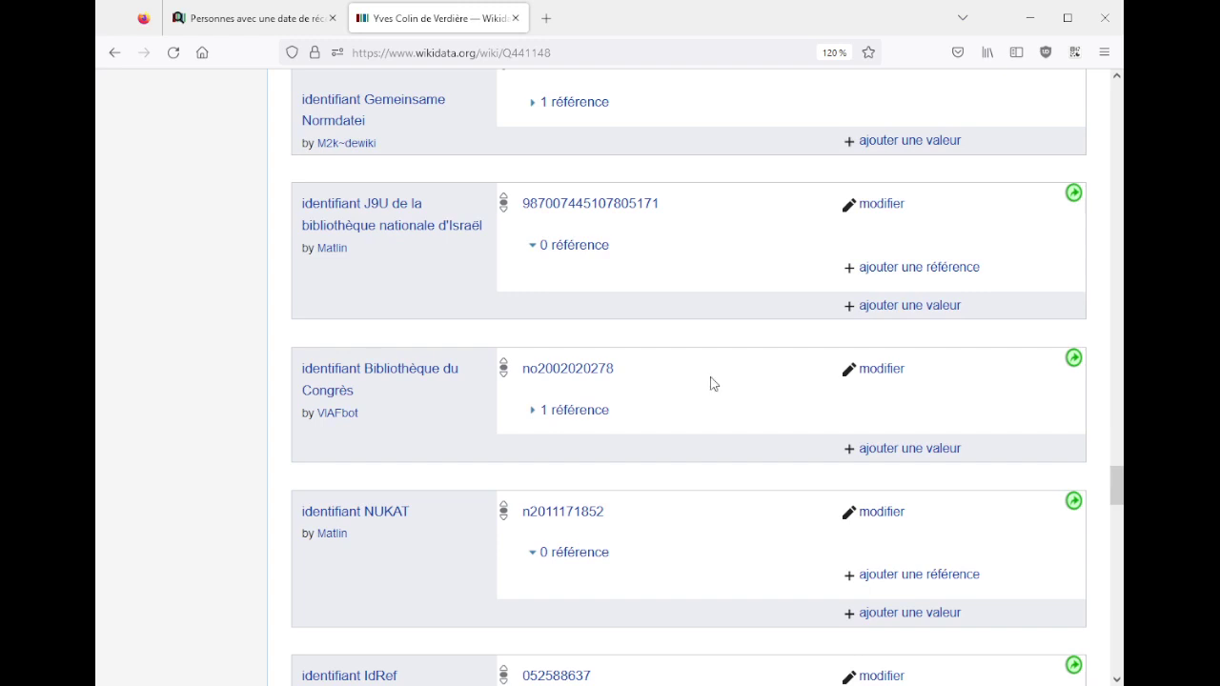
pyautogui.scroll(-3, 716, 380)
pyautogui.middleClick(575, 421)
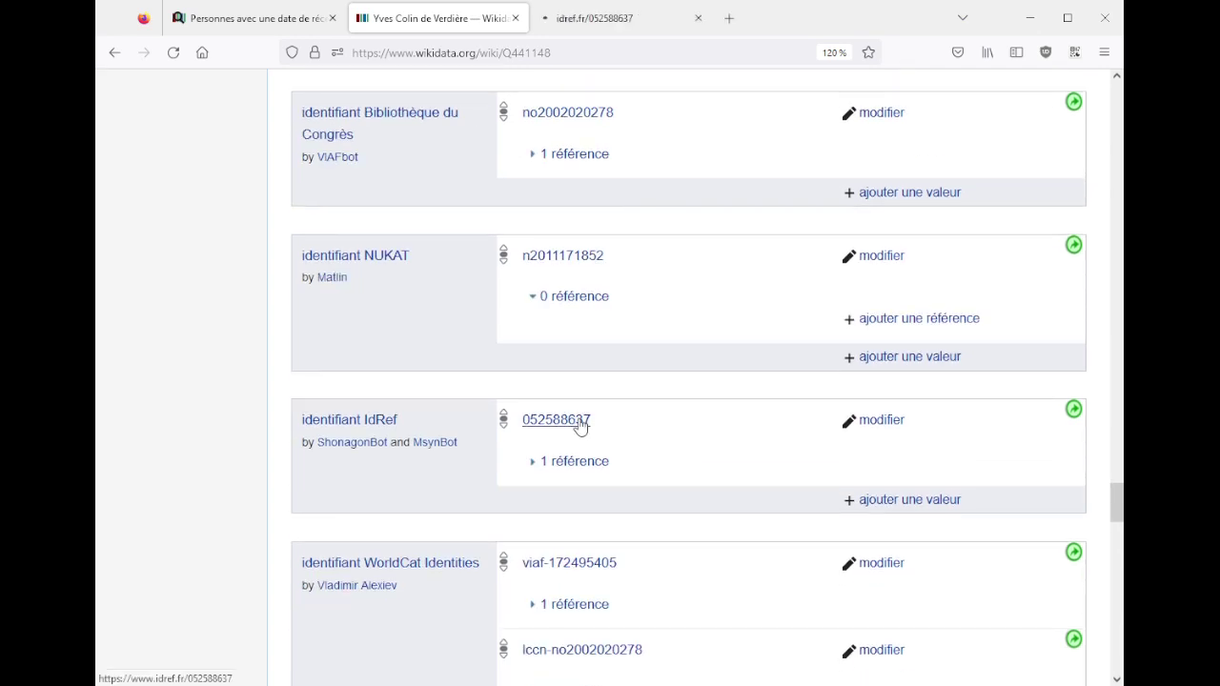
pyautogui.click(604, 26)
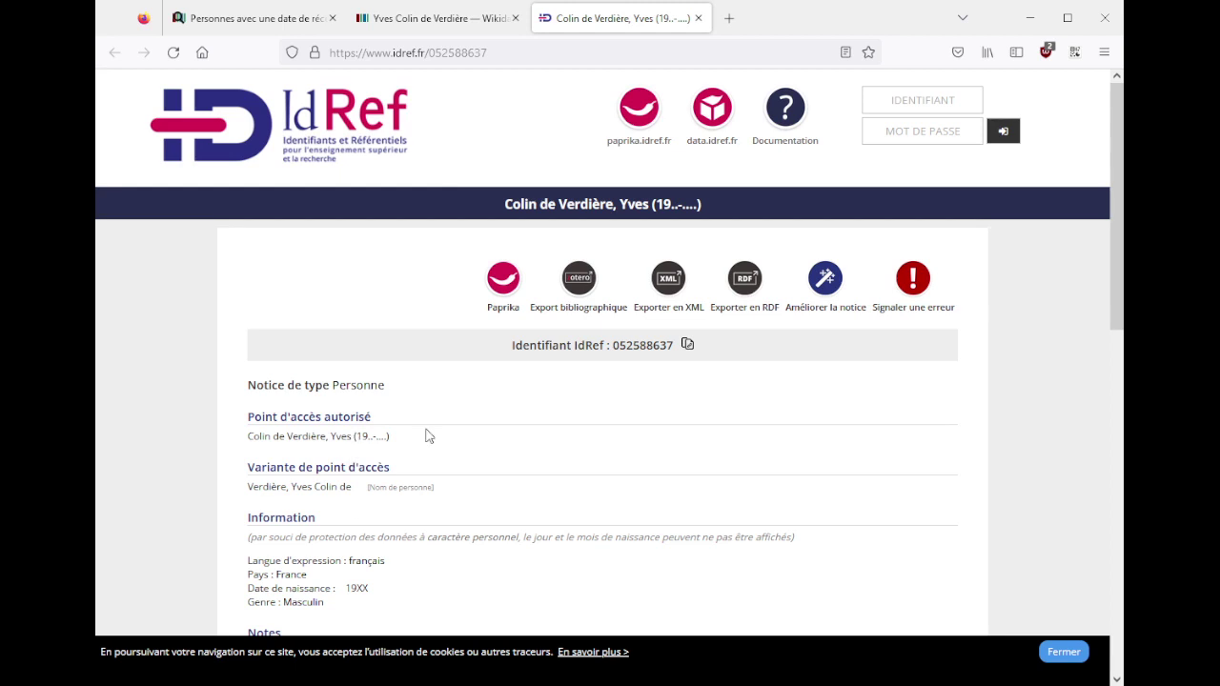
pyautogui.scroll(-2, 429, 443)
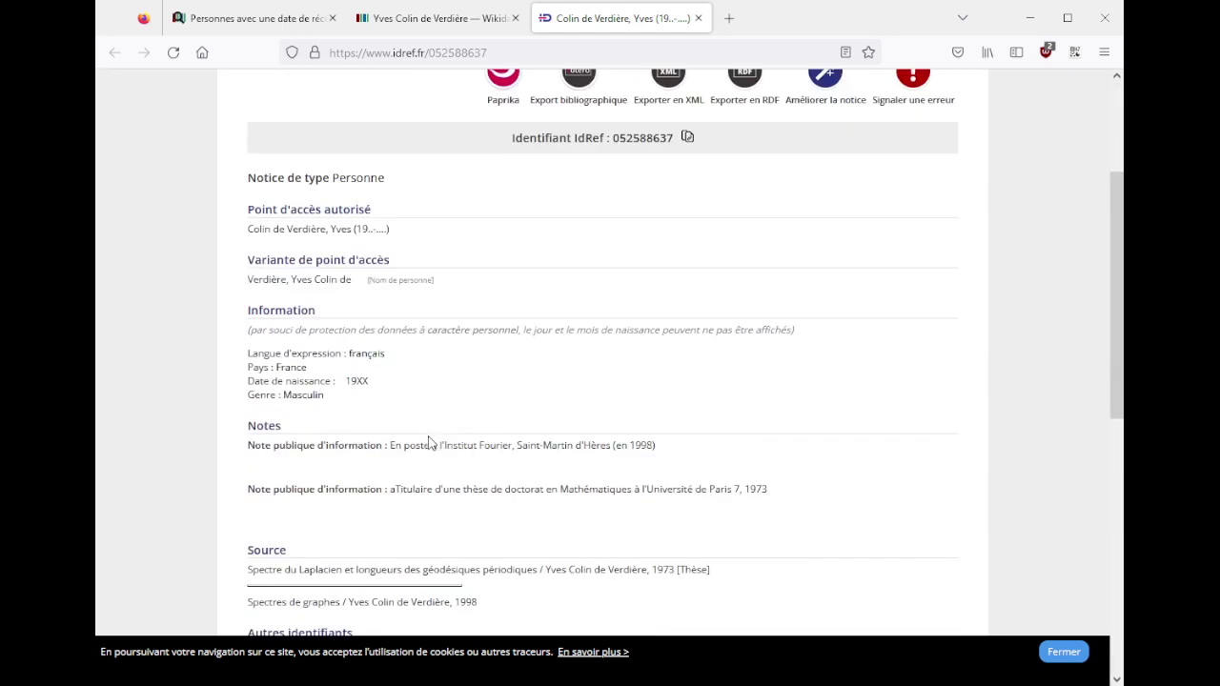
pyautogui.moveTo(732, 488); pyautogui.dragTo(776, 495)
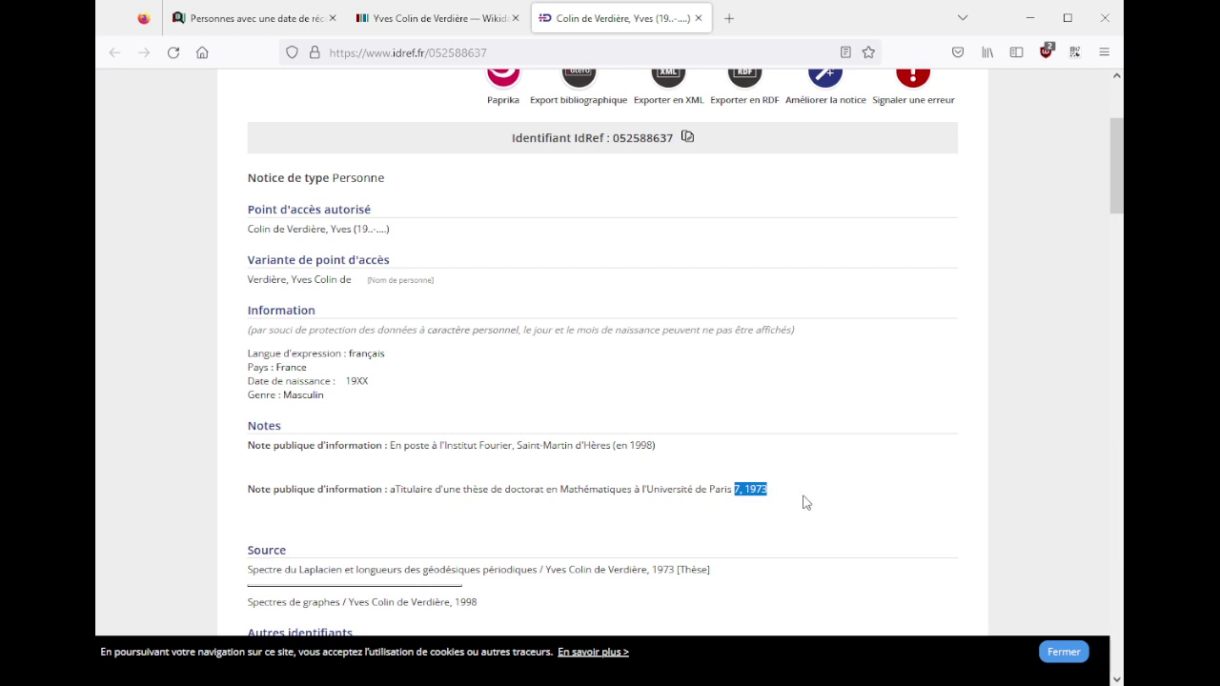
pyautogui.click(764, 492)
pyautogui.moveTo(755, 491); pyautogui.dragTo(769, 493)
pyautogui.hotkey('ctrl', 'w')
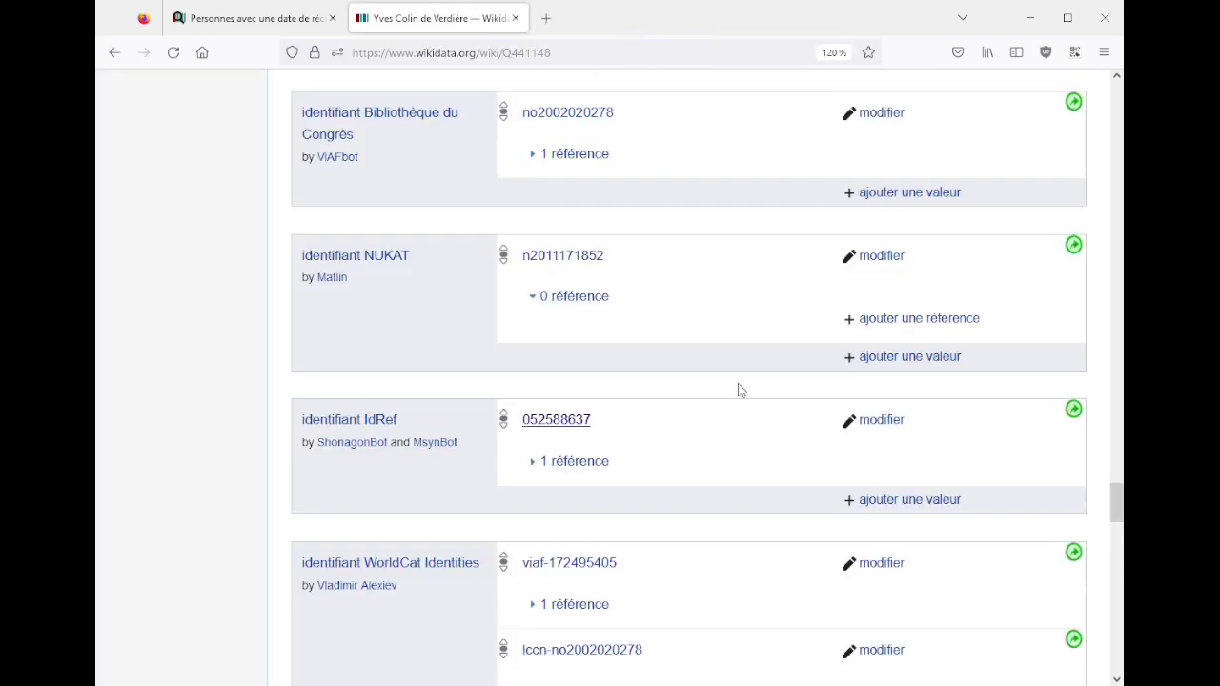
# - Set the item's "date de naissance" to 1950 with the precision "siècle" and publish the change
pyautogui.scroll(5, 740, 389)
pyautogui.scroll(15, 739, 393)
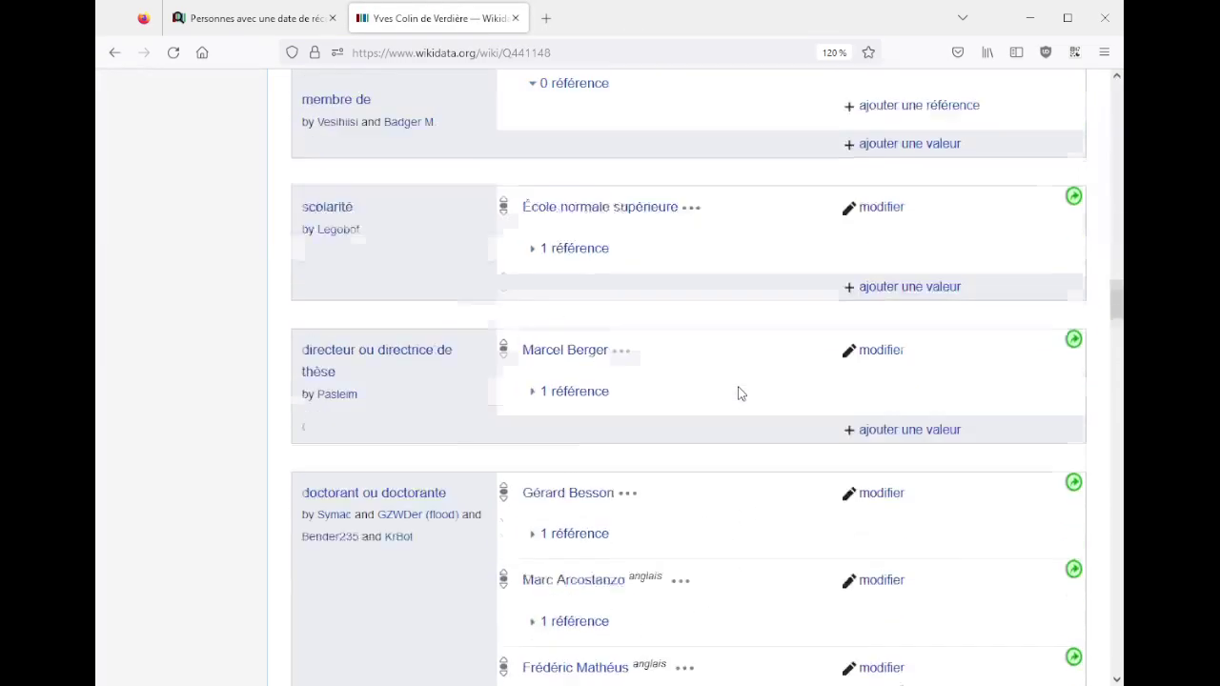
pyautogui.scroll(10, 740, 393)
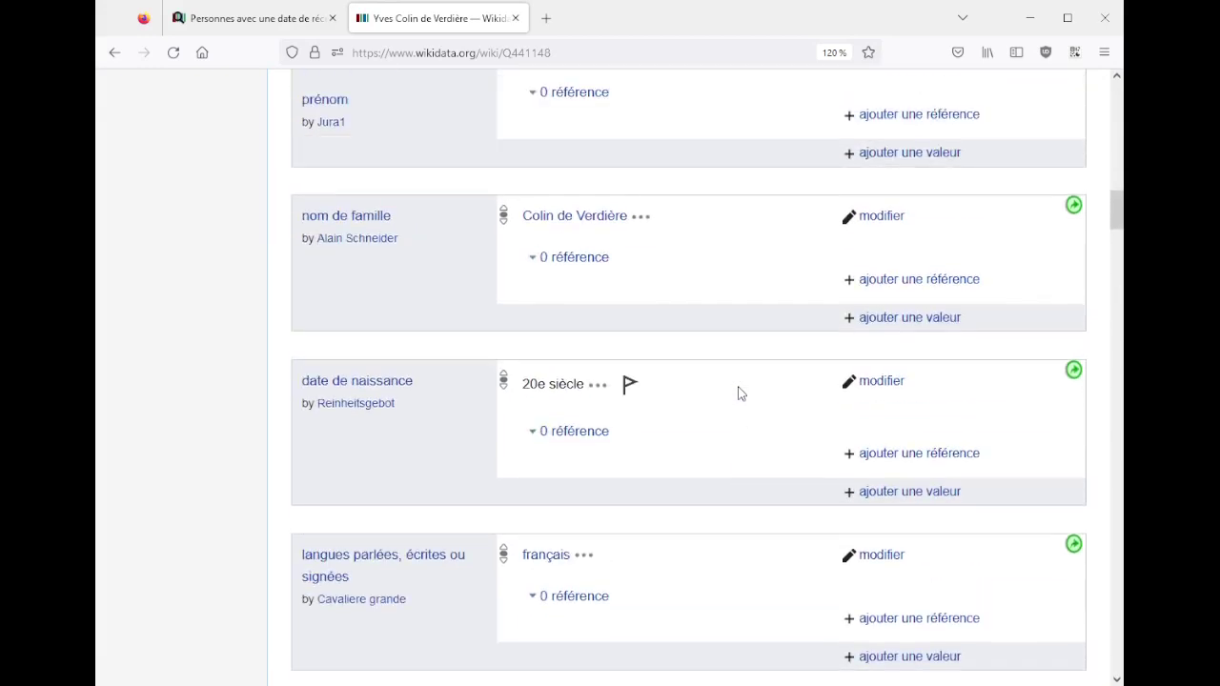
pyautogui.click(868, 381)
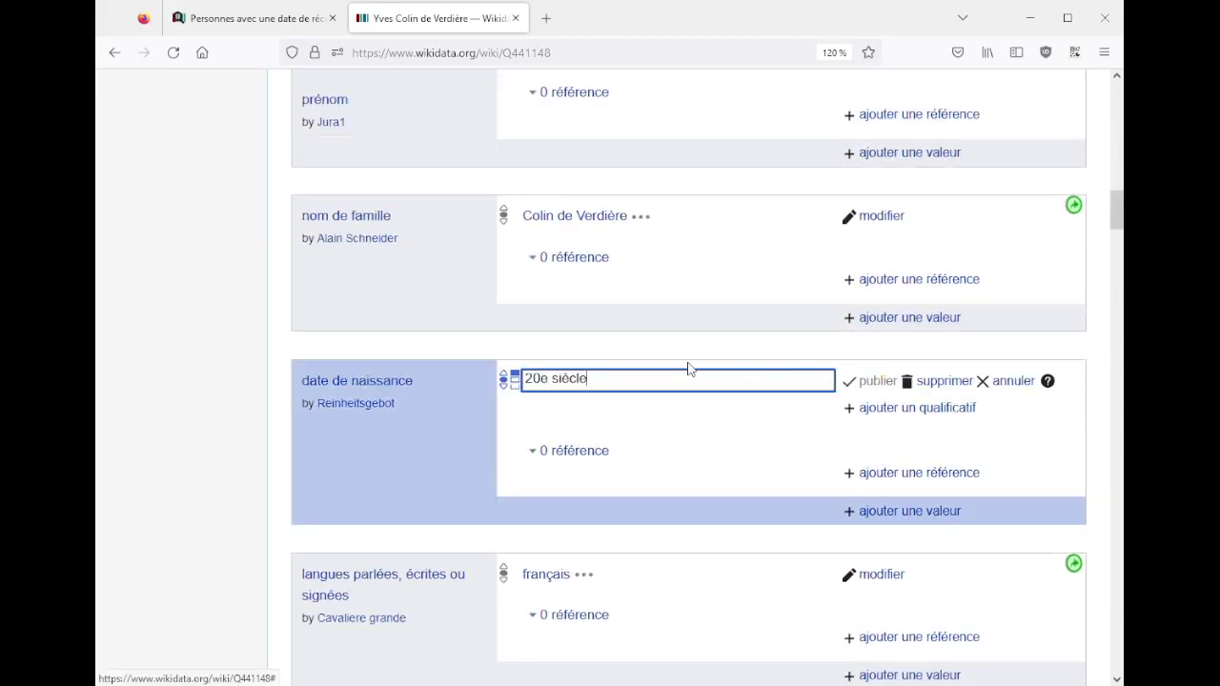
pyautogui.hotkey('ctrl', 'a')
pyautogui.write('1950')
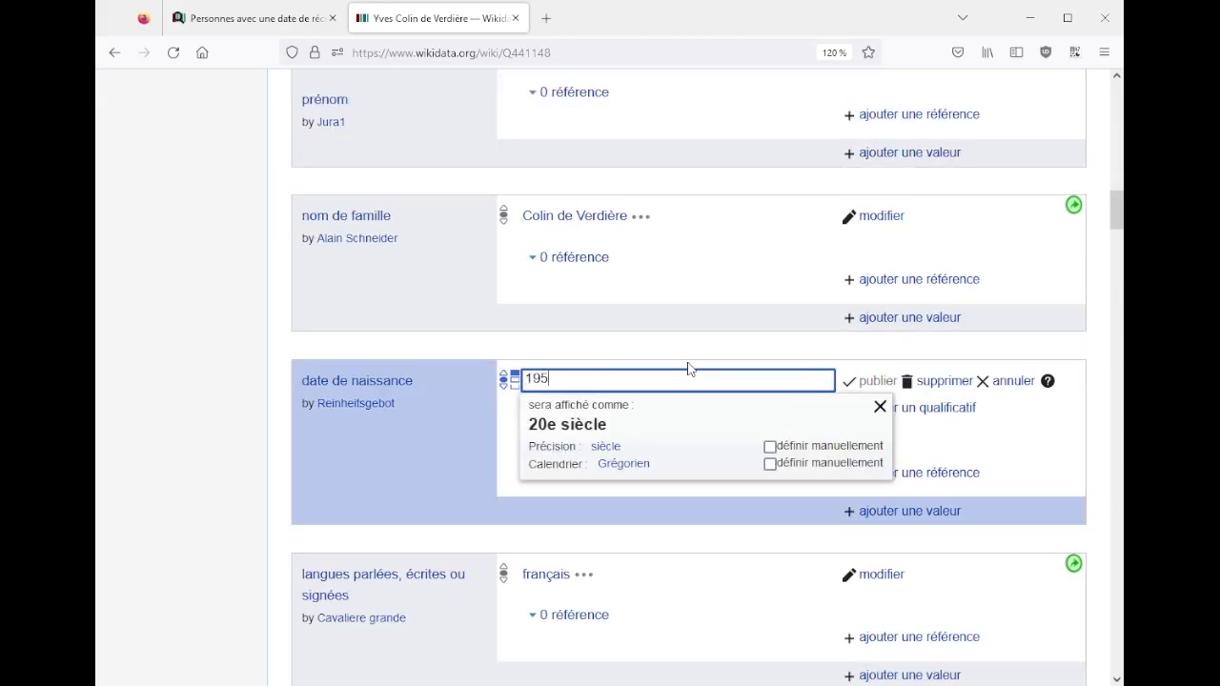
pyautogui.click(612, 455)
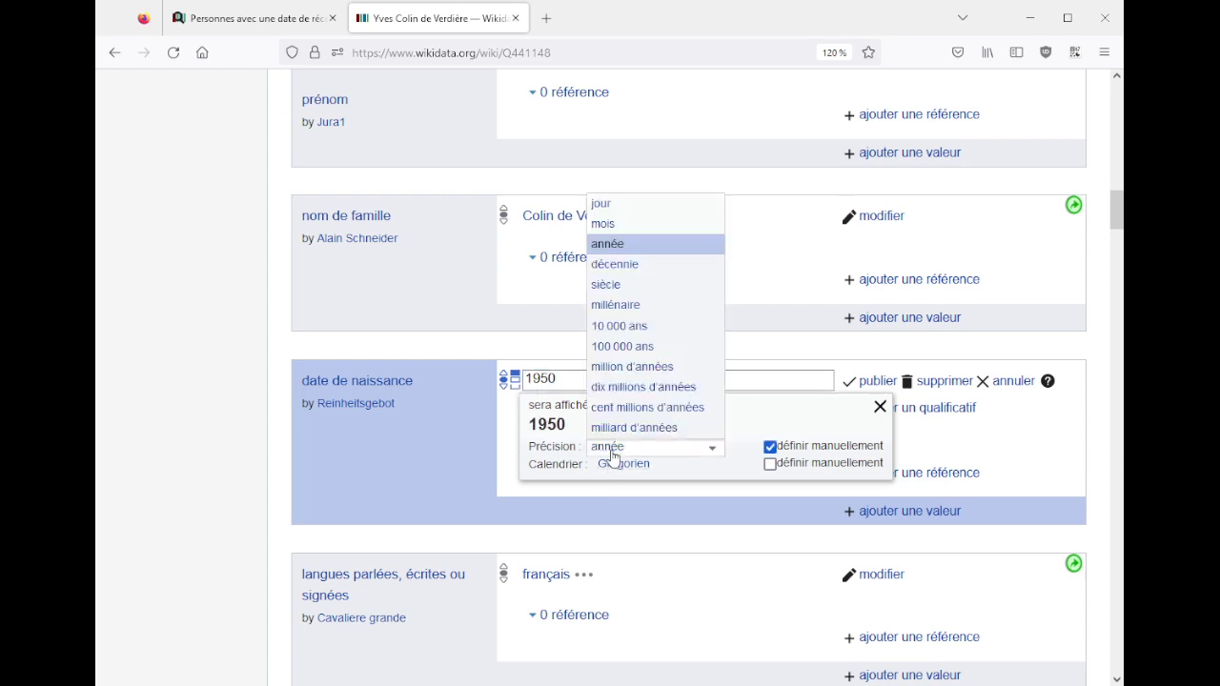
pyautogui.click(608, 284)
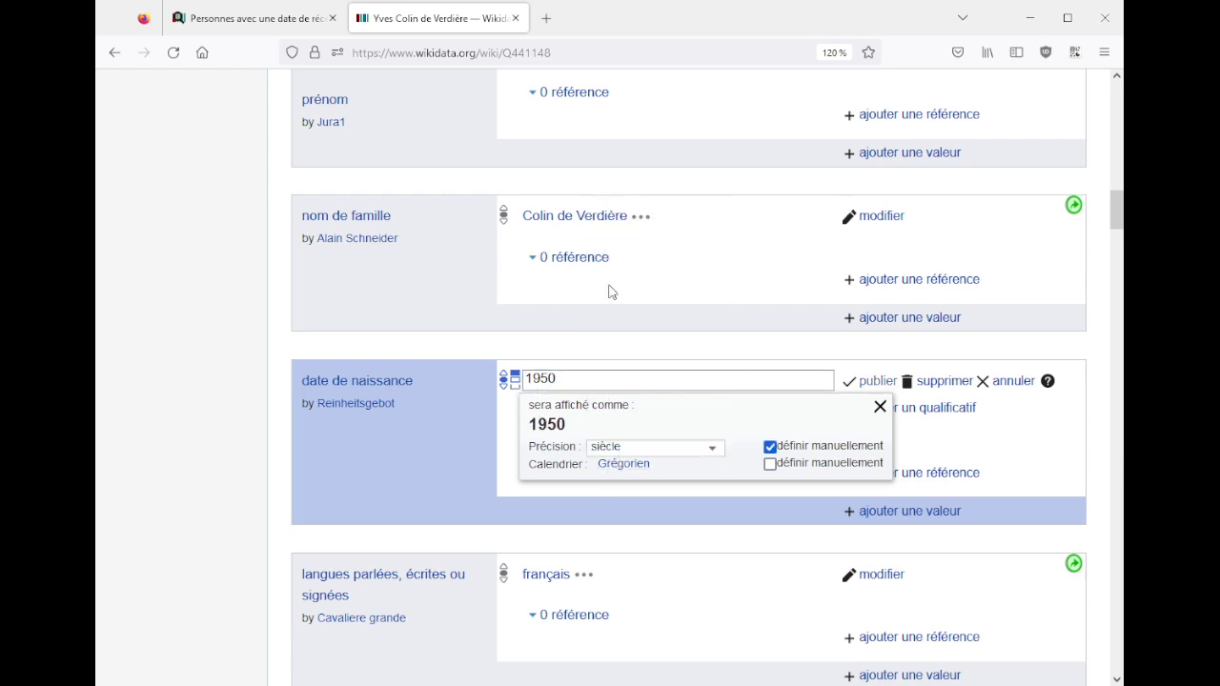
pyautogui.click(884, 382)
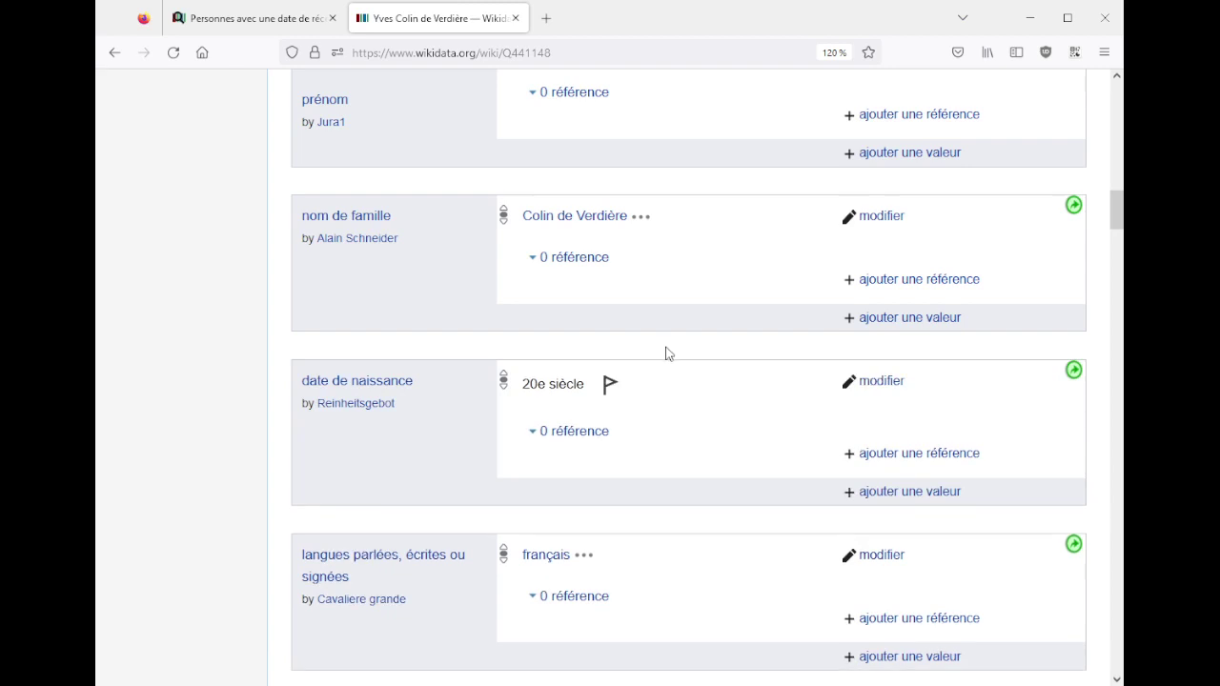
# - Add the qualifier "date au plus tard" with the value 1973 to the item's "date de naissance", publish it, and read the statement's constraint suggestion
pyautogui.click(871, 384)
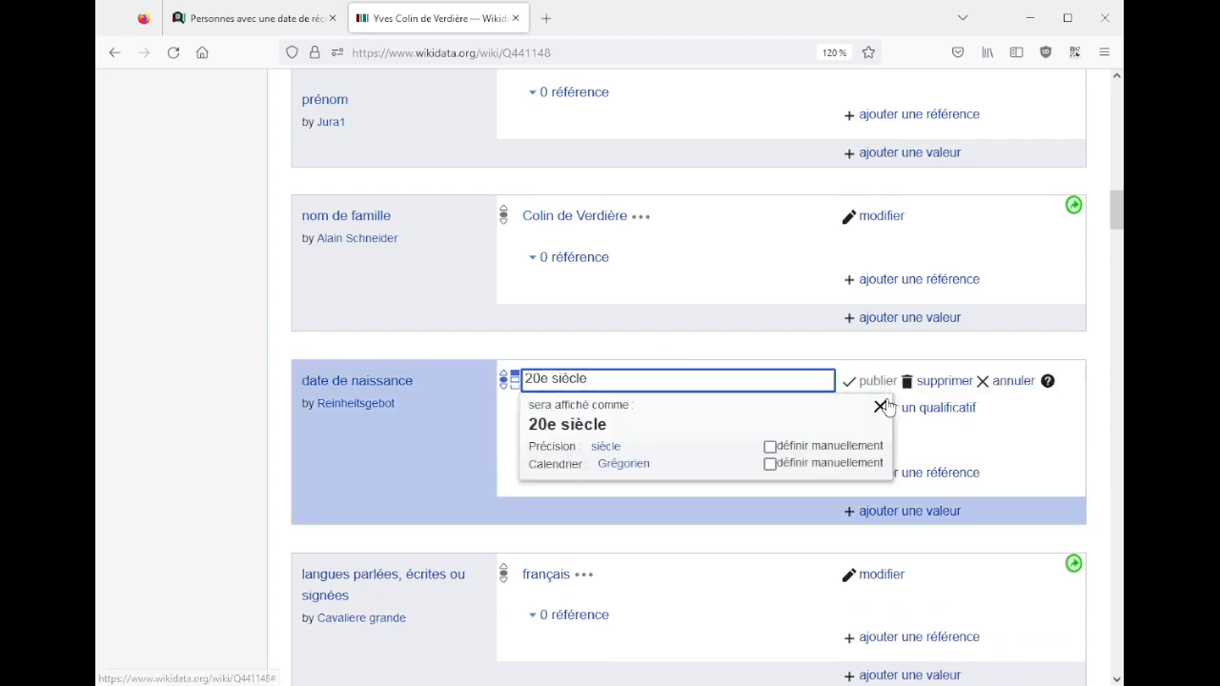
pyautogui.click(934, 407)
pyautogui.write('date au plus')
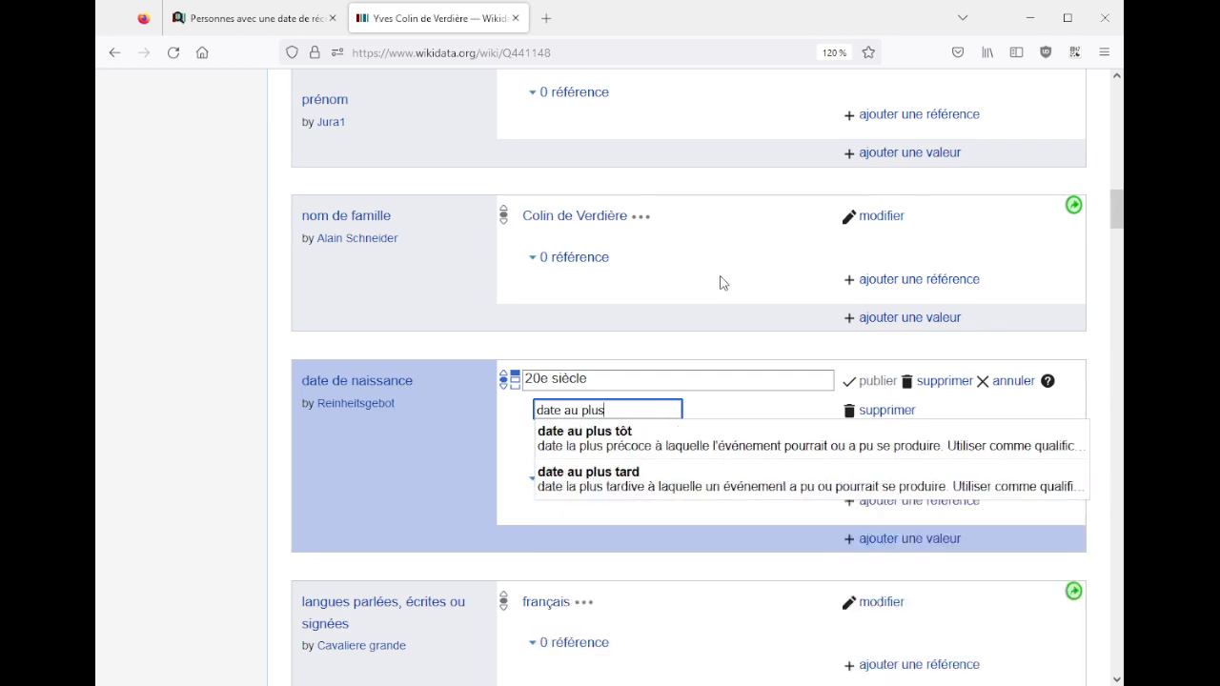
pyautogui.click(654, 482)
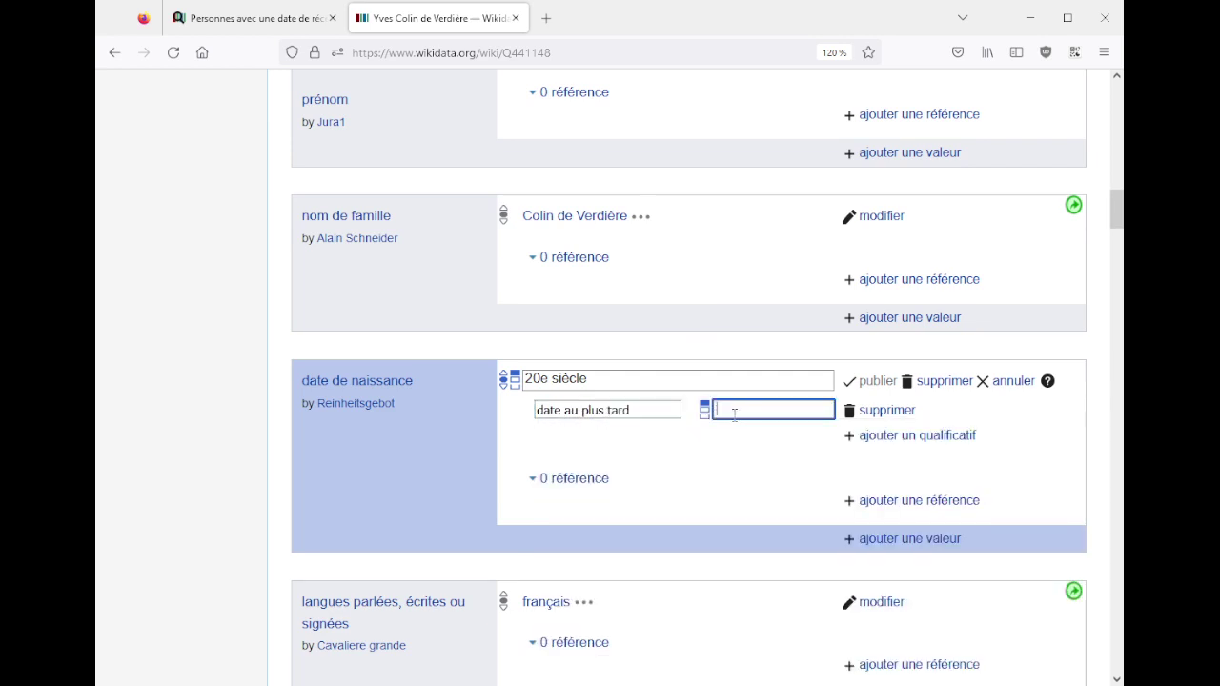
pyautogui.write('1973')
pyautogui.press('Return')
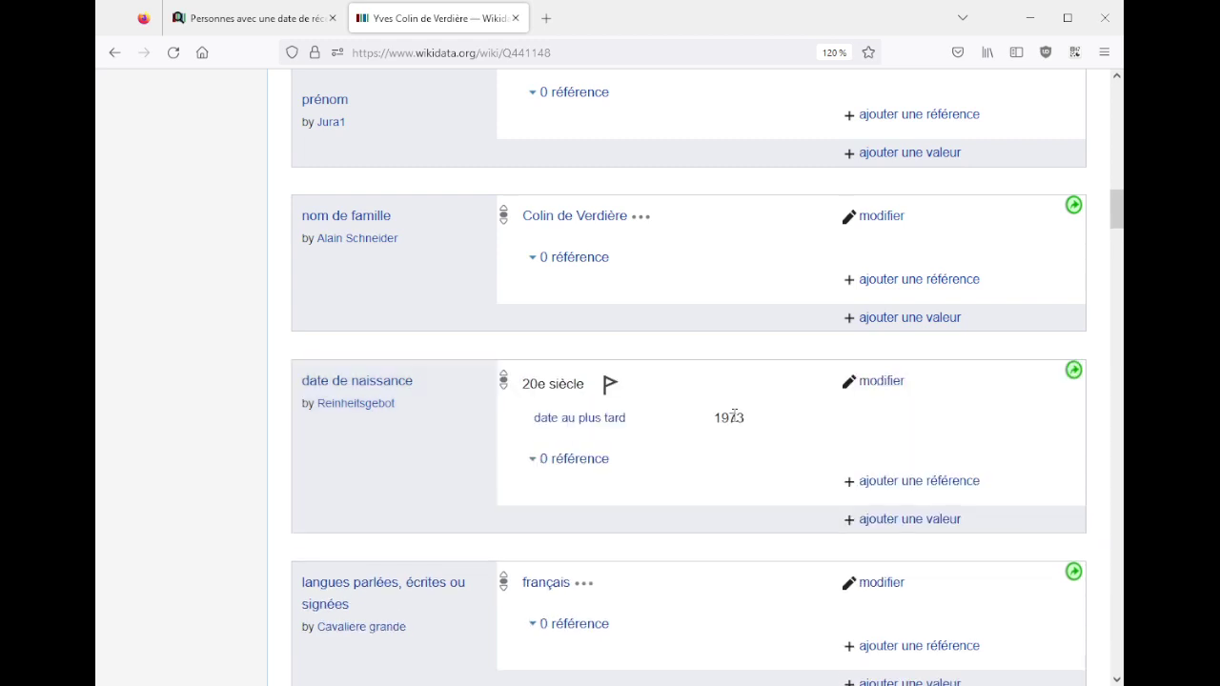
pyautogui.click(610, 384)
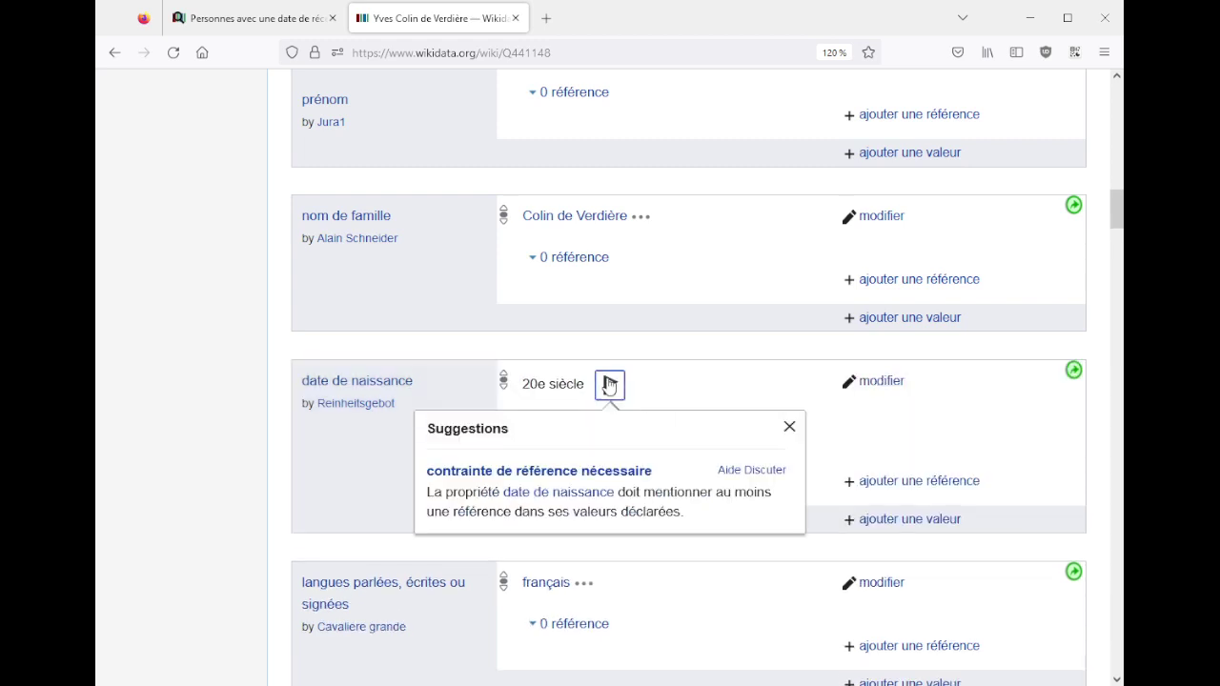
pyautogui.click(727, 302)
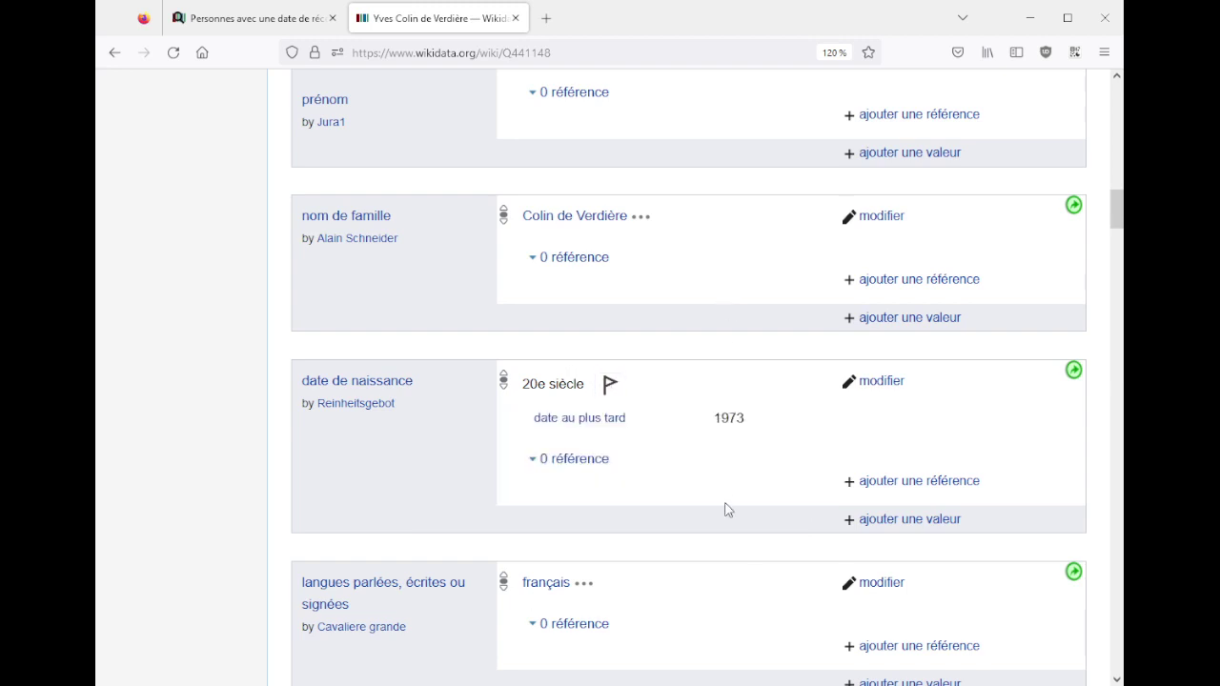
# - Open the item's Gemeinsame Normdatei and Canal-U records in separate tabs and check the Deutsche Nationalbibliothek entry for a birth date
pyautogui.scroll(-10, 724, 506)
pyautogui.scroll(-20, 727, 510)
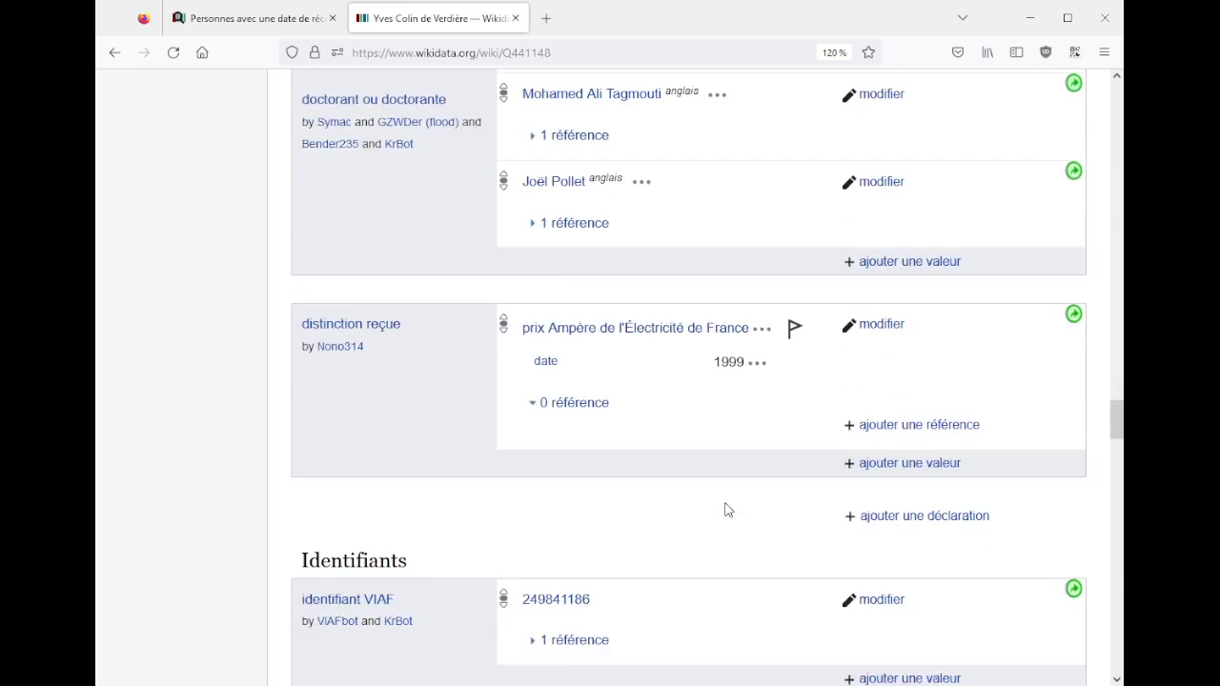
pyautogui.scroll(-3, 725, 510)
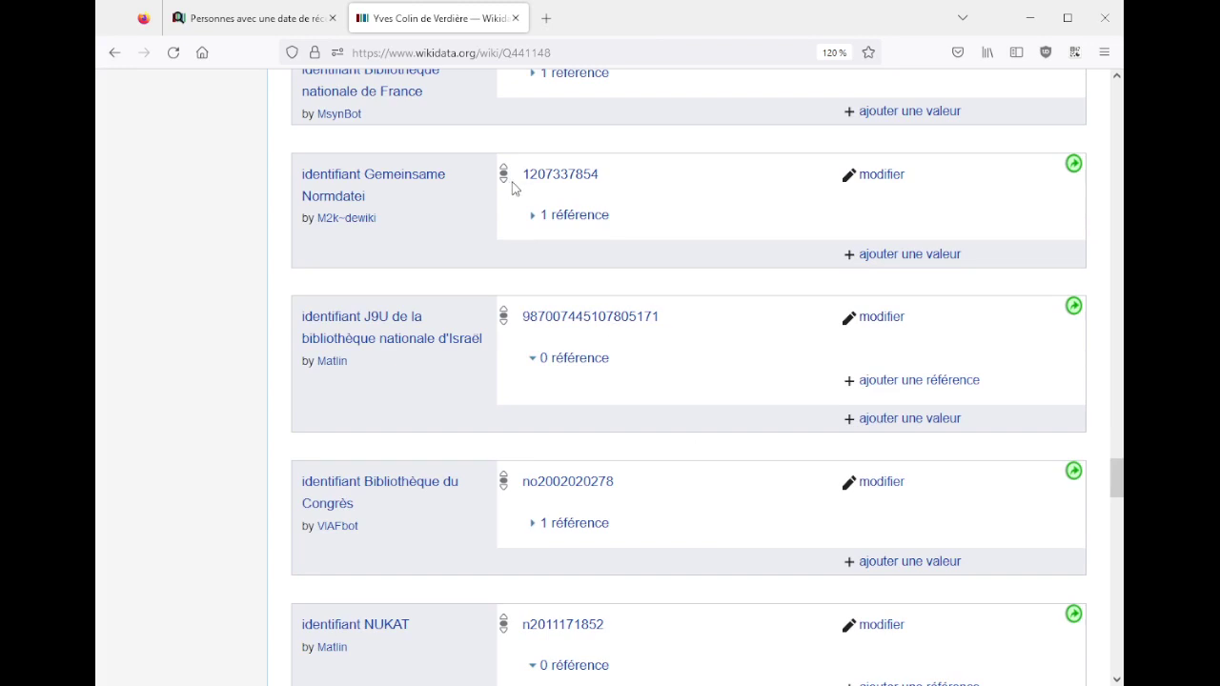
pyautogui.middleClick(561, 177)
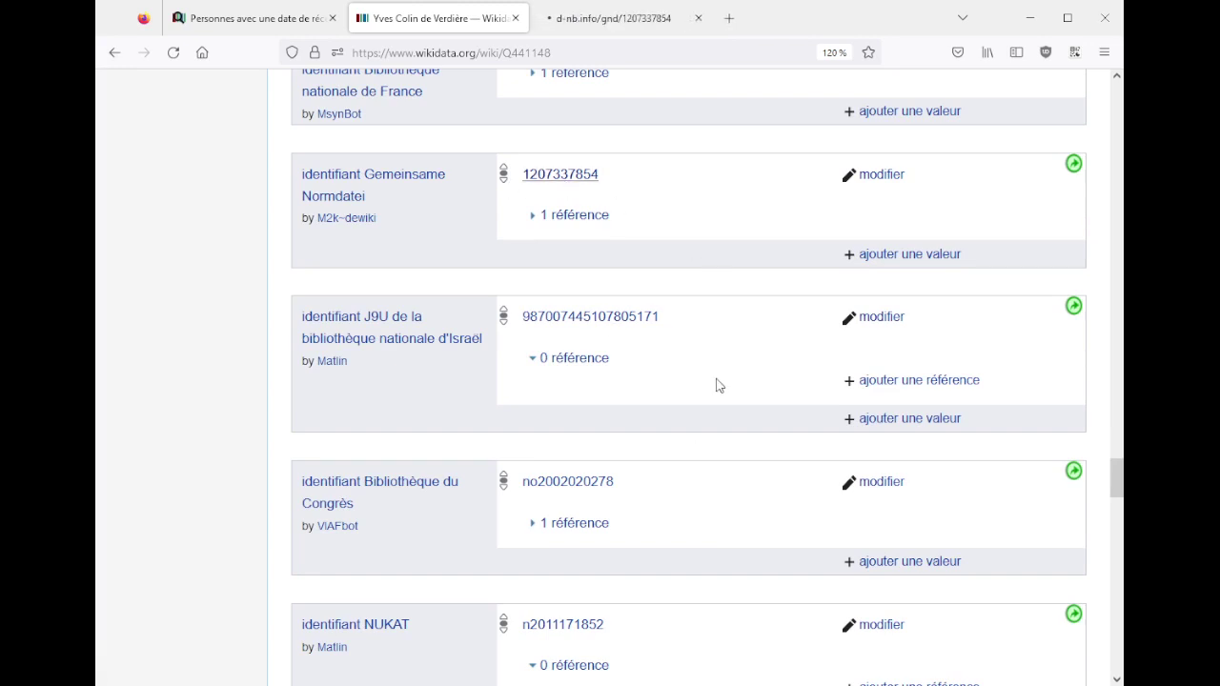
pyautogui.scroll(-3, 719, 385)
pyautogui.scroll(-3, 718, 385)
pyautogui.scroll(-3, 719, 379)
pyautogui.scroll(3, 716, 378)
pyautogui.middleClick(572, 397)
pyautogui.click(658, 19)
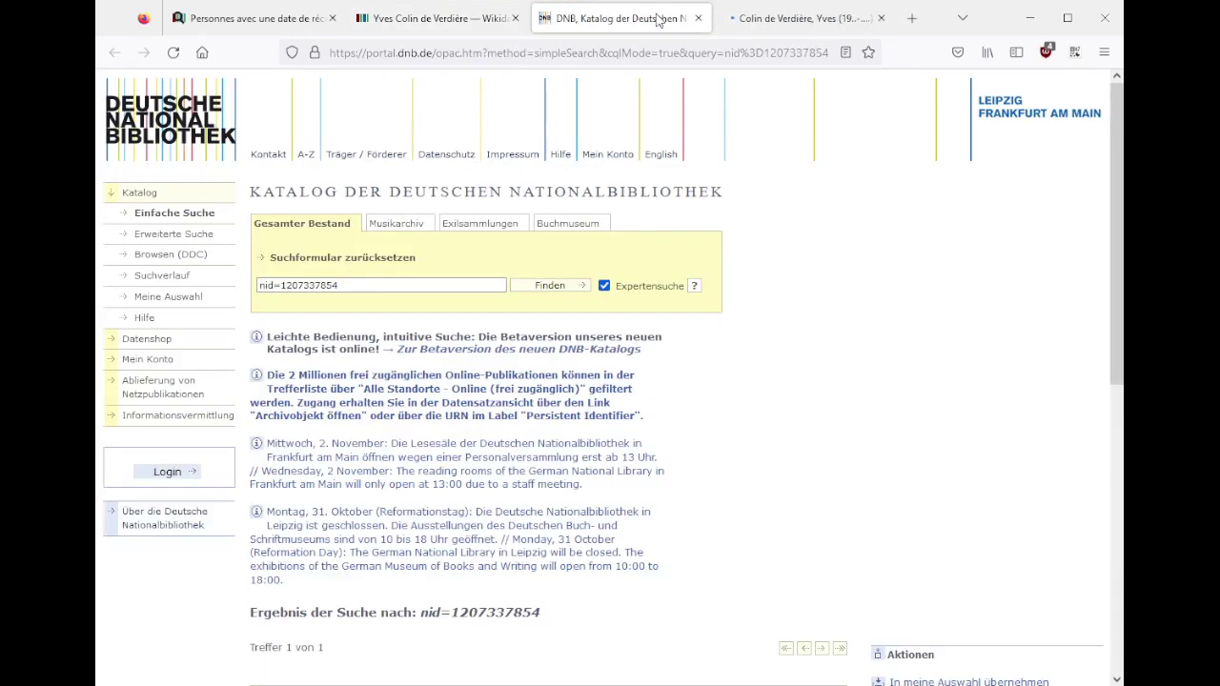
pyautogui.scroll(-4, 608, 414)
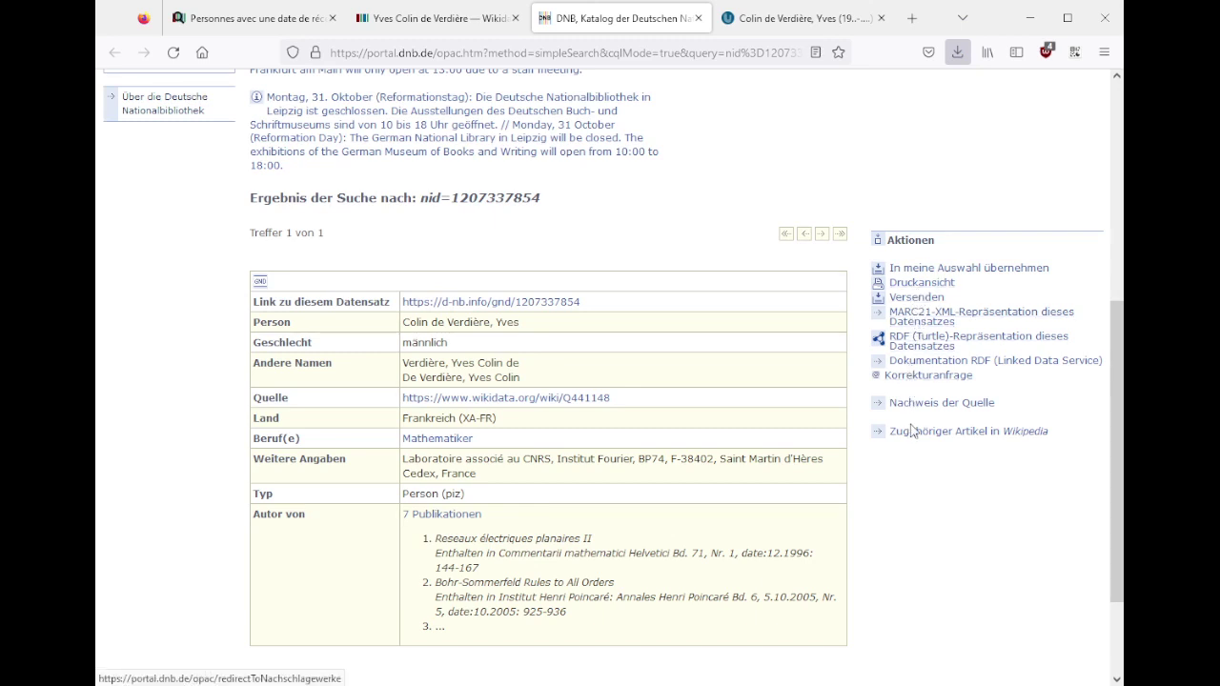
pyautogui.scroll(-2, 695, 422)
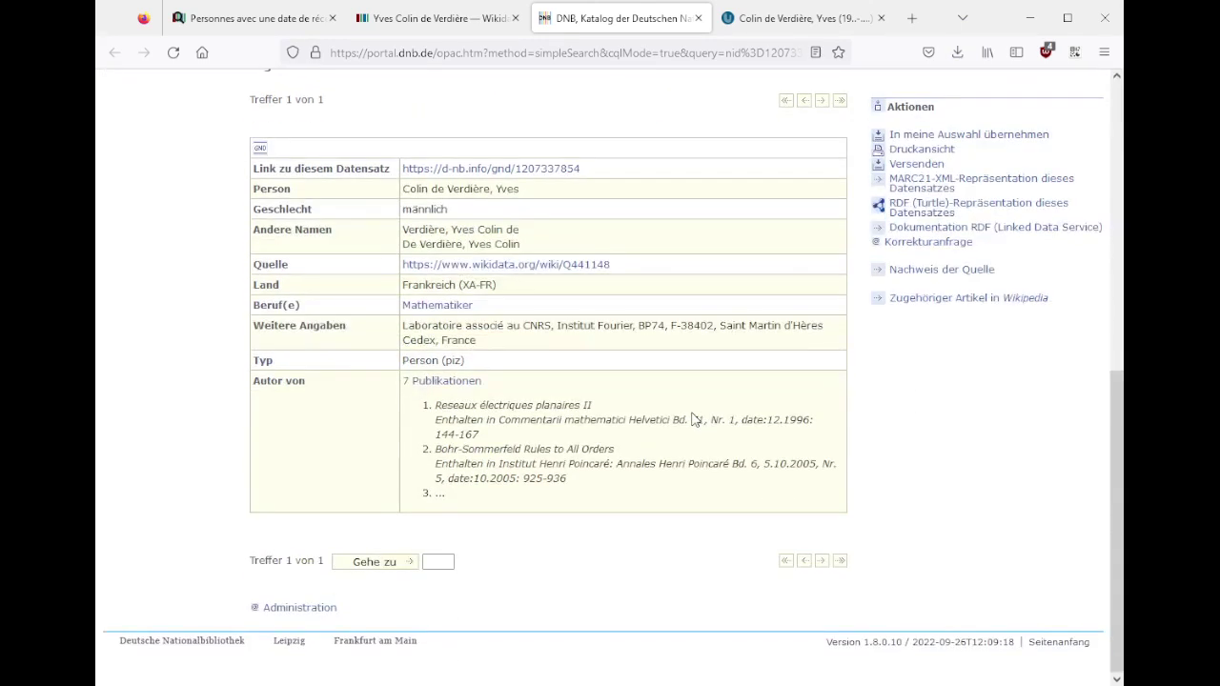
# - Check the Canal-U speaker page for a birth date, and close both record tabs
pyautogui.click(762, 24)
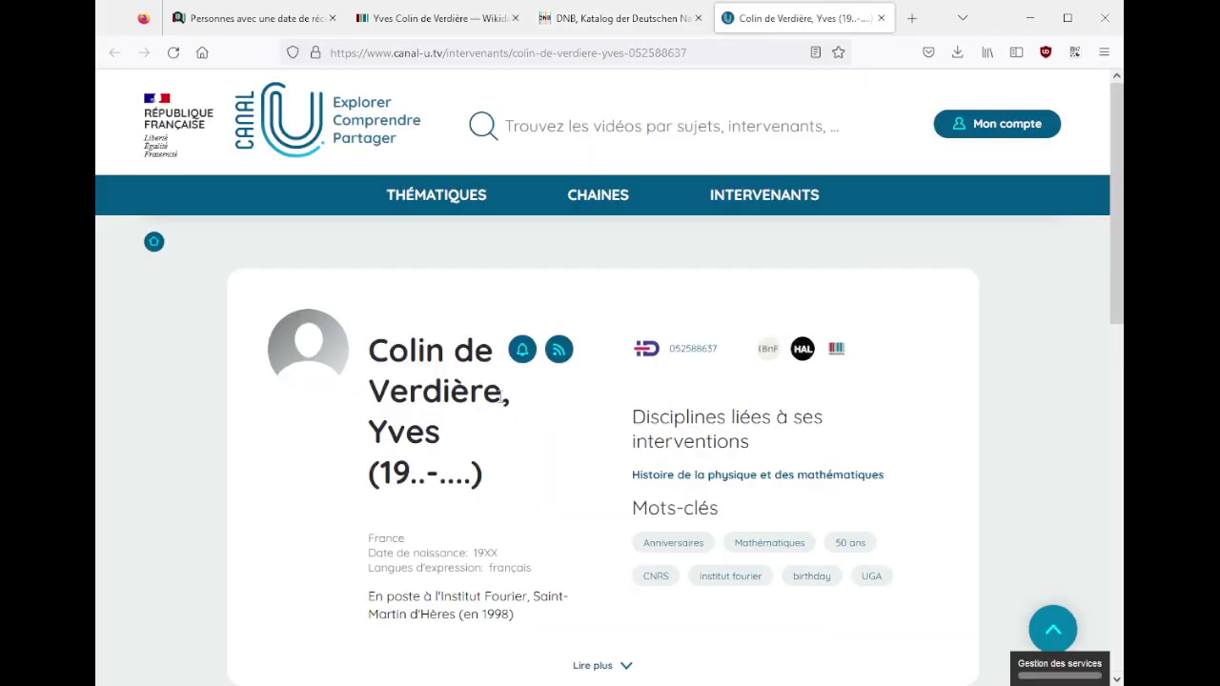
pyautogui.doubleClick(385, 473)
pyautogui.click(228, 530)
pyautogui.scroll(-3, 295, 463)
pyautogui.scroll(-4, 294, 463)
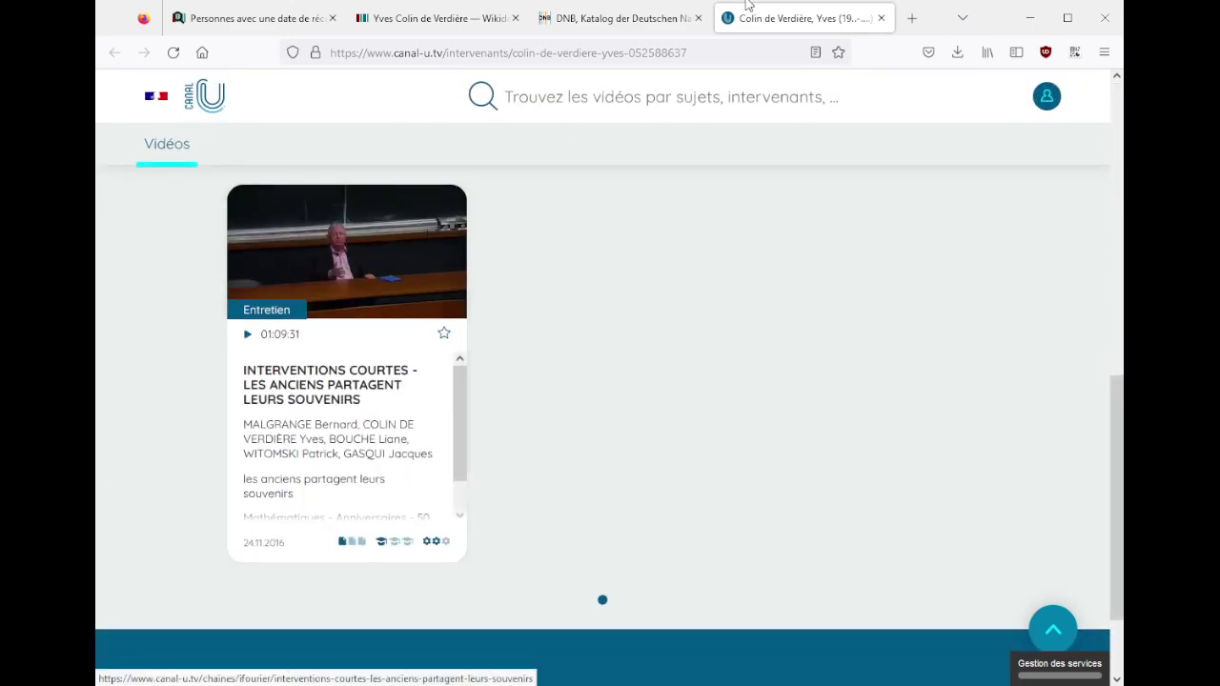
pyautogui.click(617, 19)
pyautogui.hotkey('ctrl', 'w')
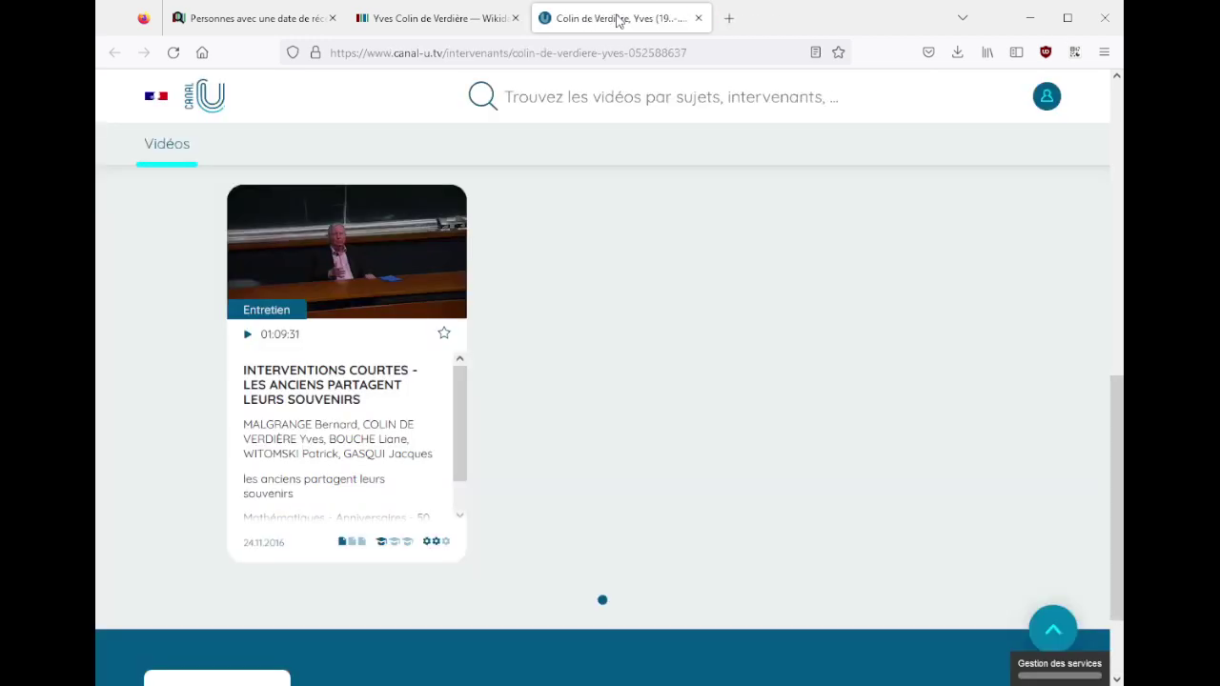
pyautogui.hotkey('ctrl', 'w')
# - Read the constraint warning on the item's Institut universitaire de France identifier and check the linked member page for biographical dates
pyautogui.scroll(-10, 391, 341)
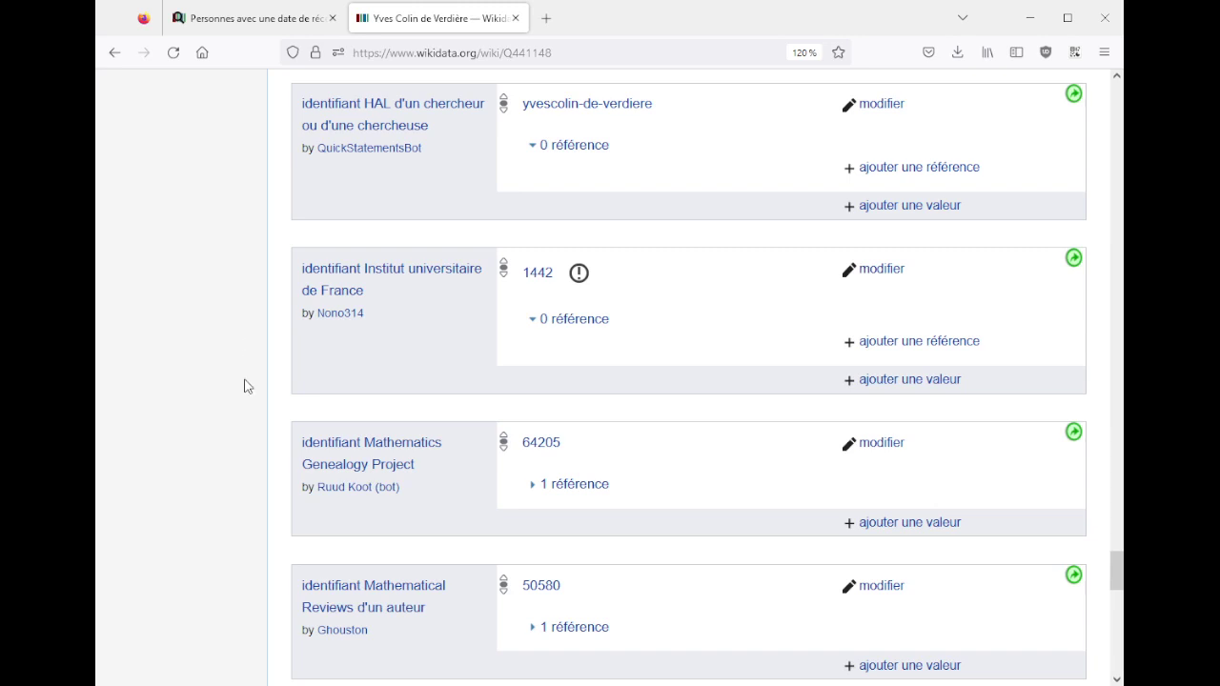
pyautogui.middleClick(539, 272)
pyautogui.click(578, 274)
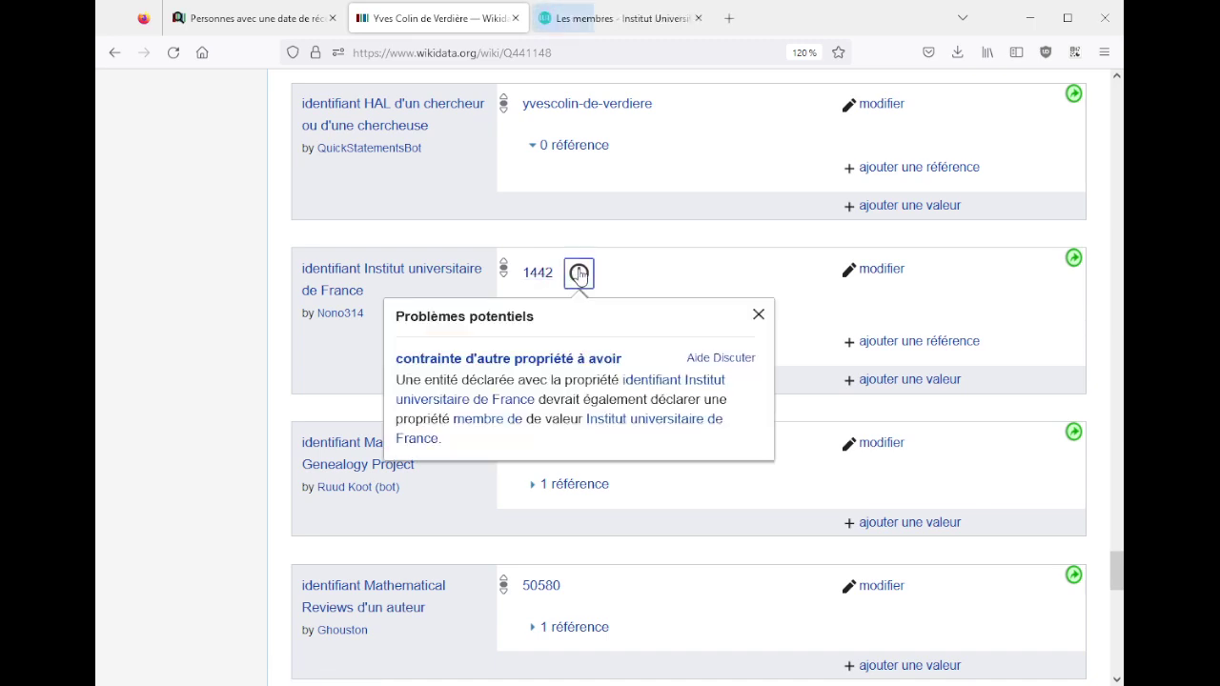
pyautogui.click(643, 261)
pyautogui.click(586, 23)
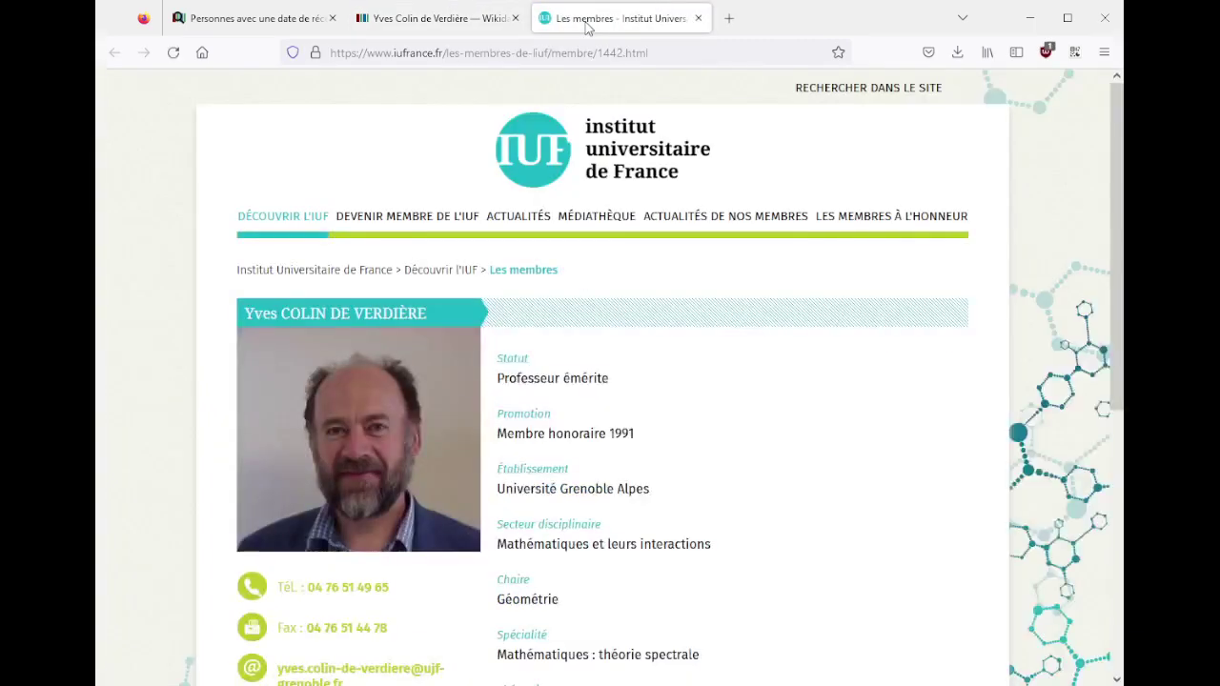
pyautogui.scroll(-3, 699, 328)
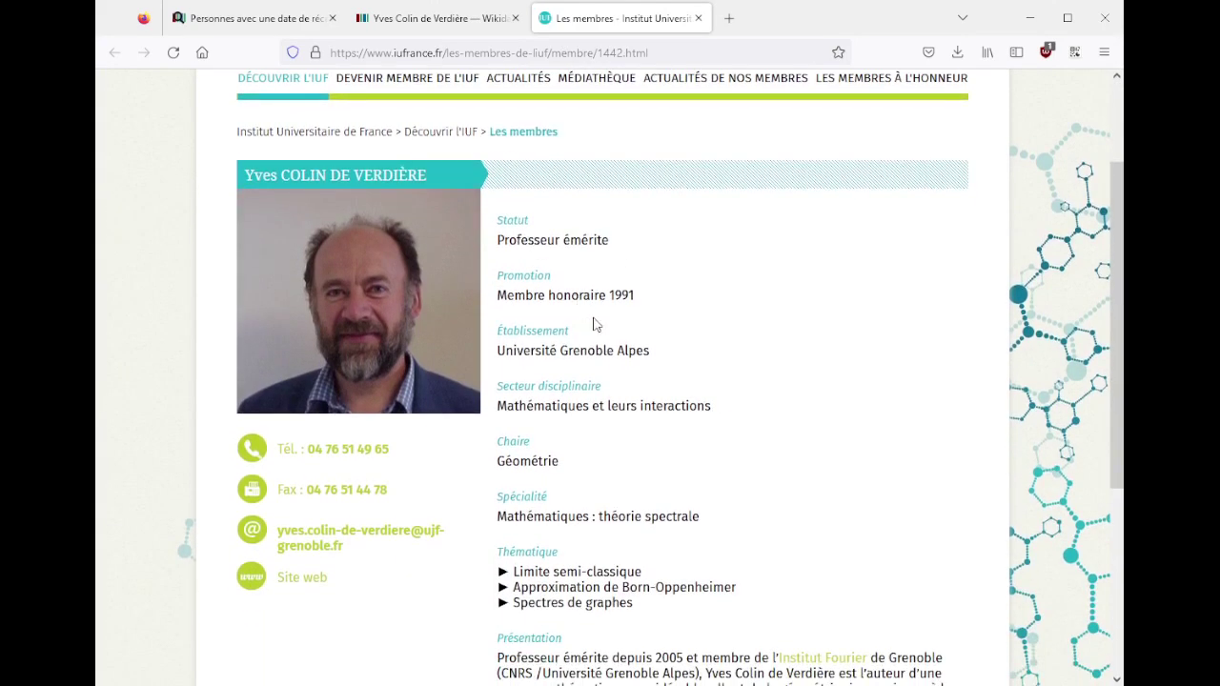
pyautogui.scroll(-3, 594, 325)
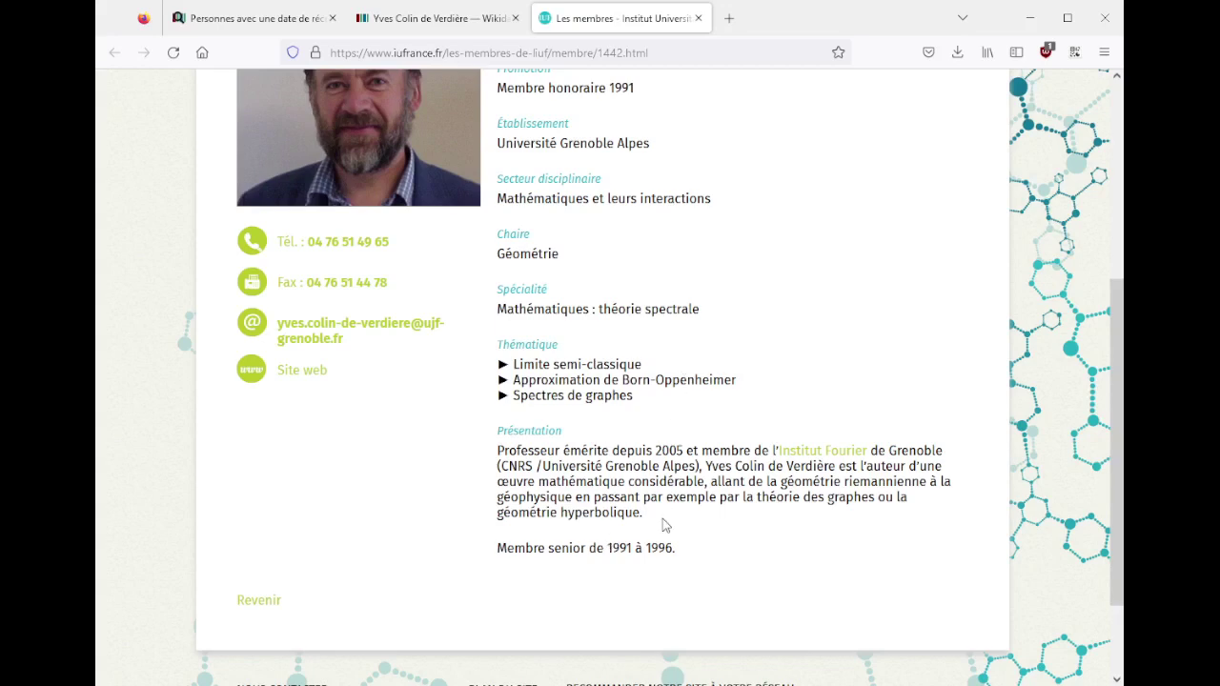
# - Check the personal website linked from the member page for a birth date, and close it
pyautogui.click(315, 381)
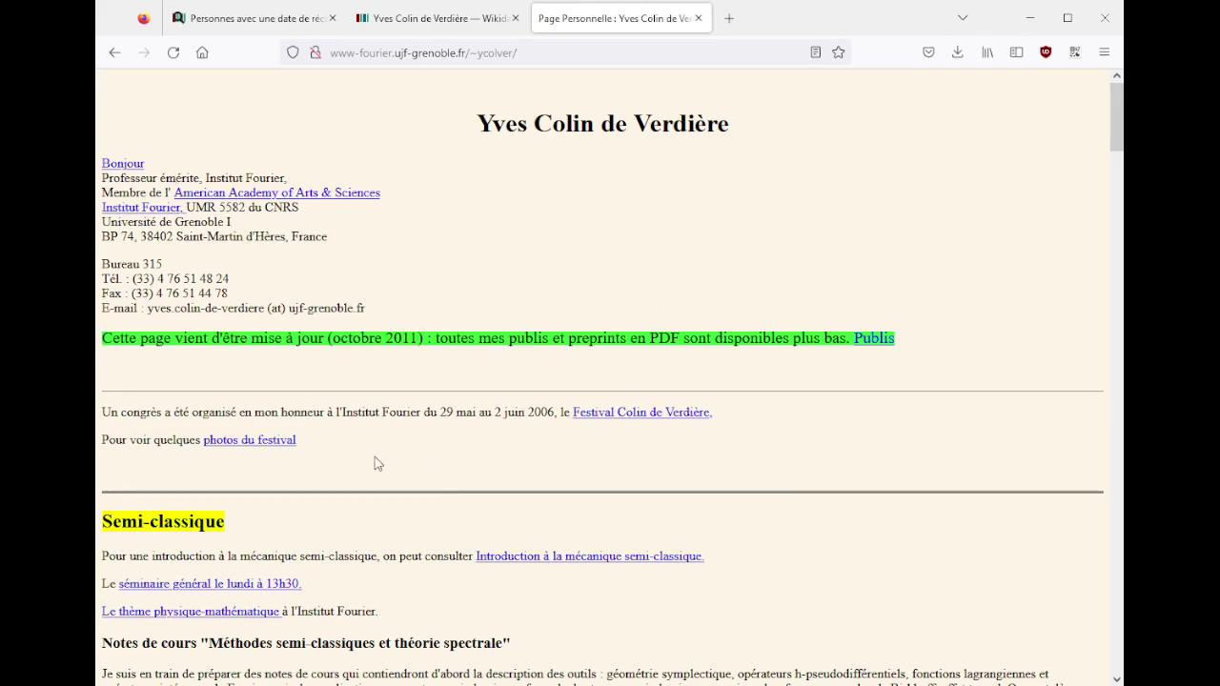
pyautogui.scroll(-3, 374, 464)
pyautogui.scroll(3, 375, 464)
pyautogui.middleClick(616, 27)
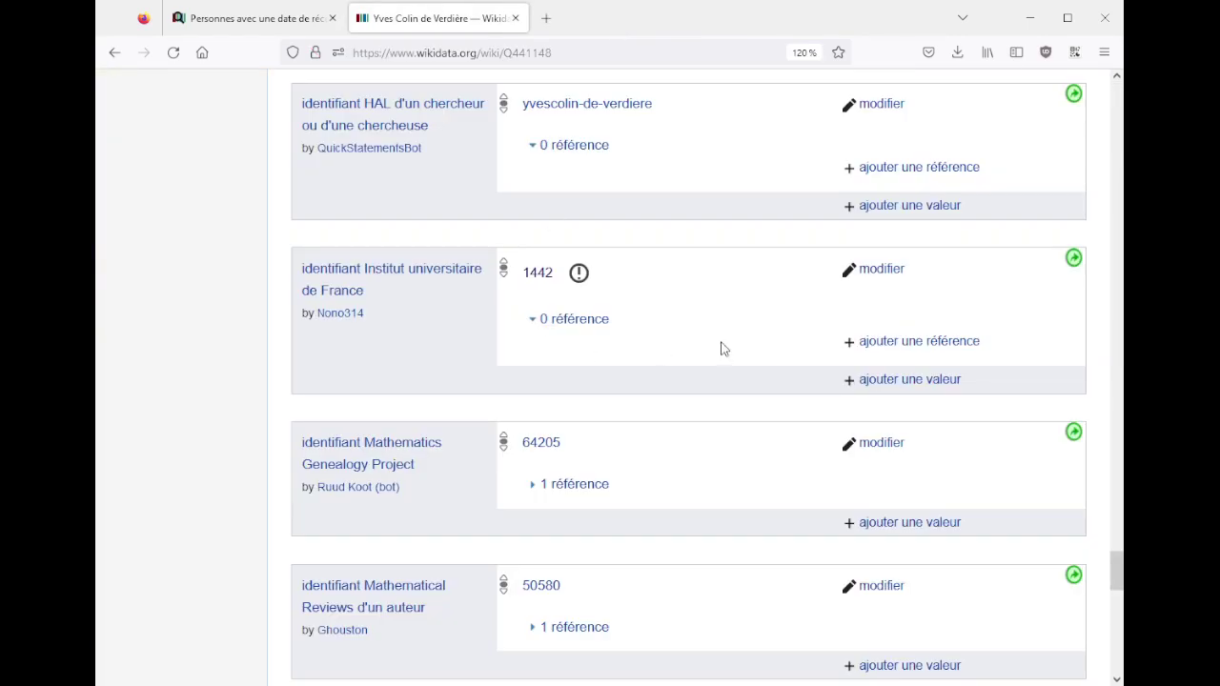
# - Close the item and compare the birth and award dates in the query results to choose the next faulty case
pyautogui.press('Home')
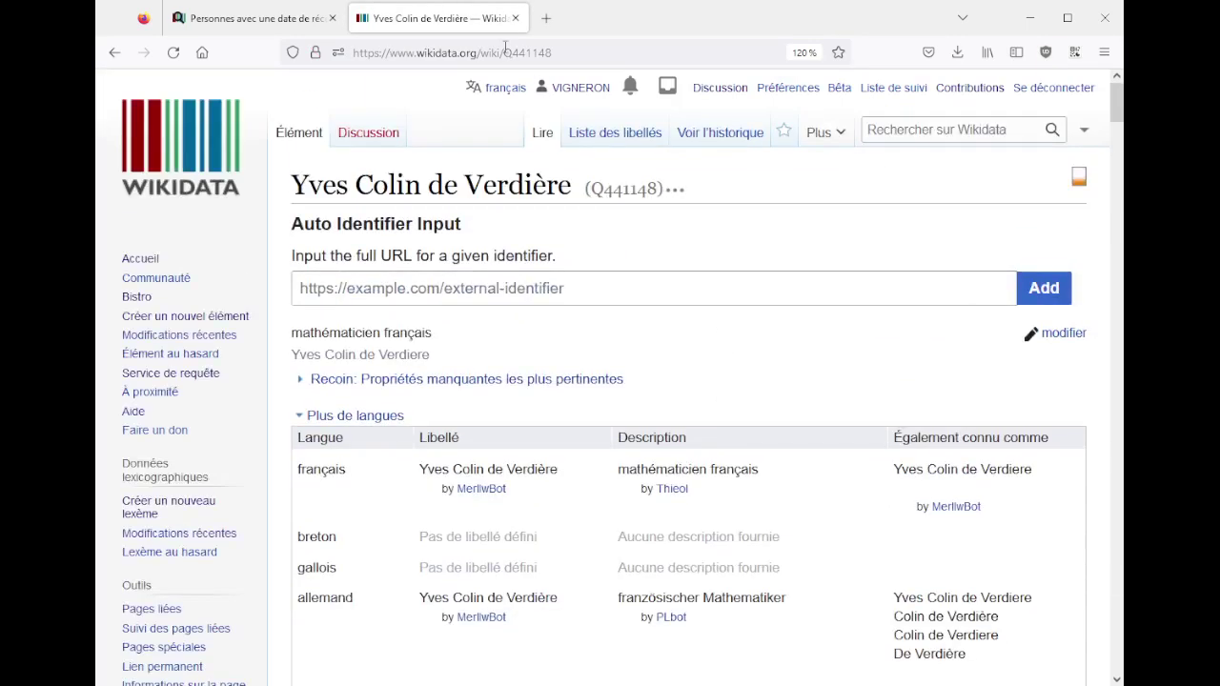
pyautogui.middleClick(485, 24)
pyautogui.scroll(-3, 309, 332)
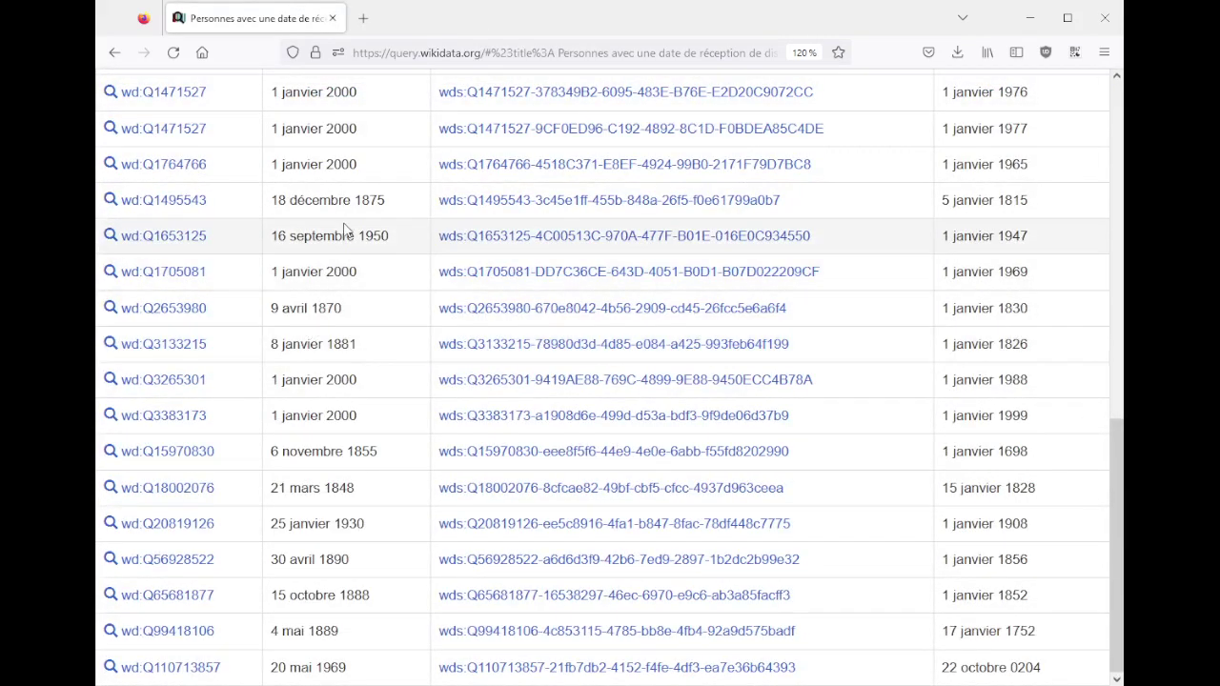
pyautogui.scroll(5, 296, 329)
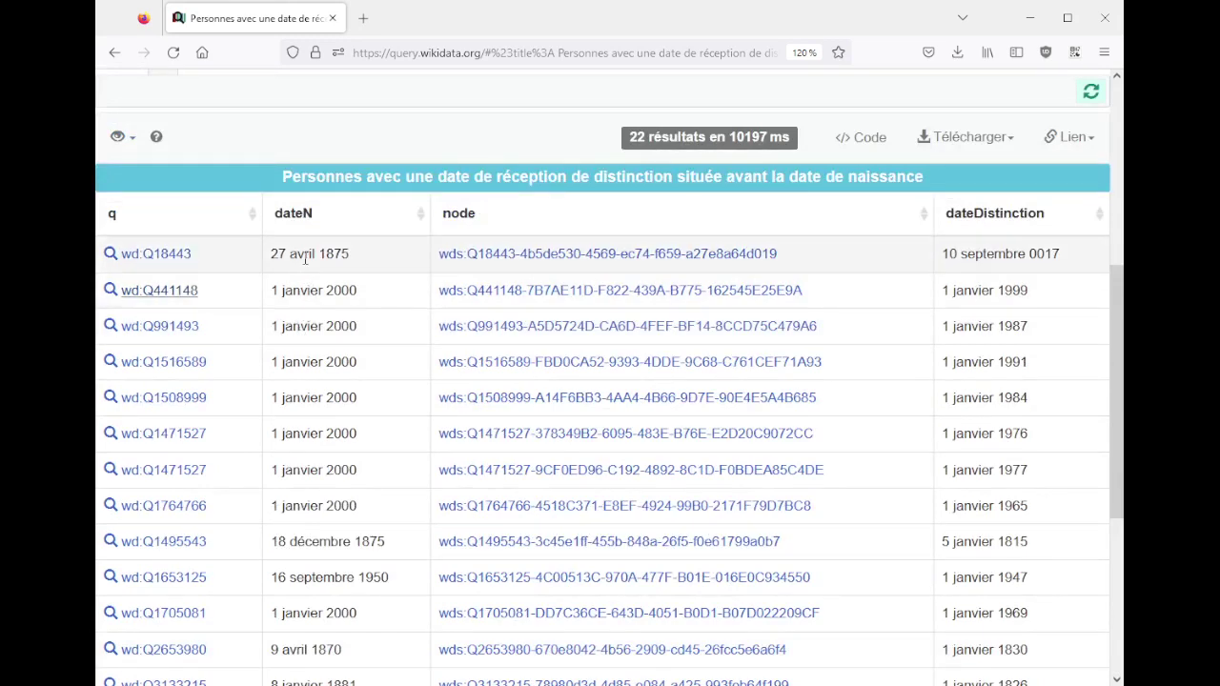
pyautogui.doubleClick(1045, 255)
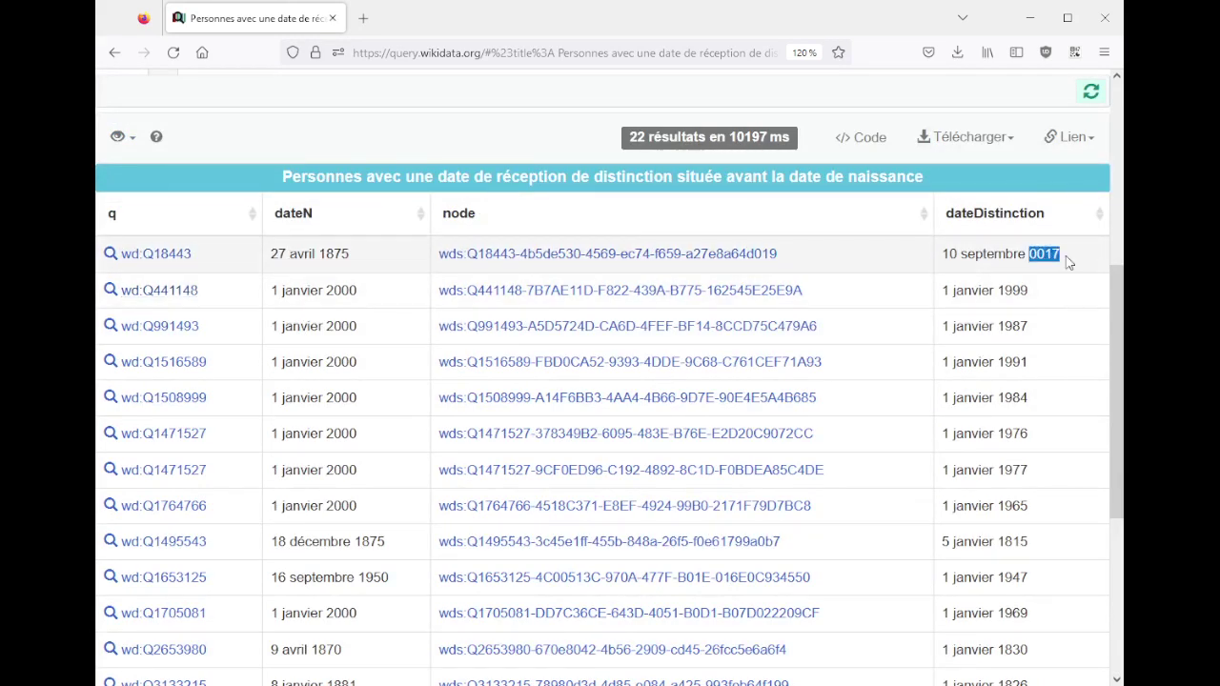
pyautogui.moveTo(333, 291); pyautogui.dragTo(352, 498)
pyautogui.scroll(-3, 354, 495)
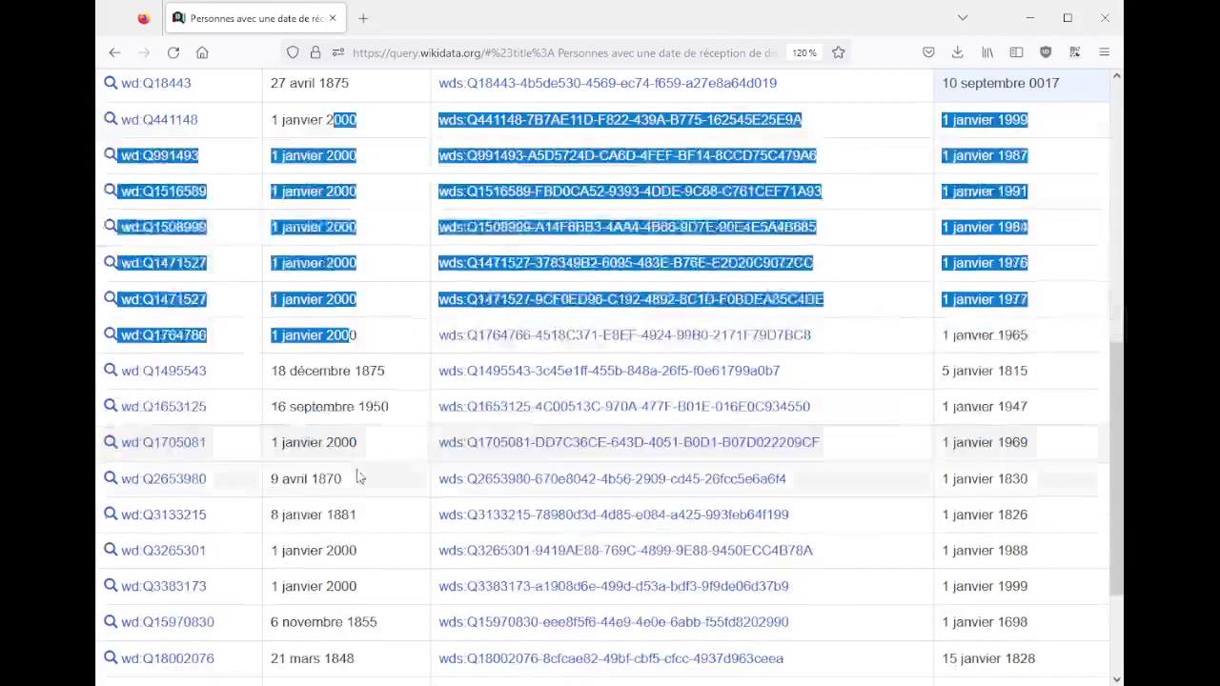
pyautogui.moveTo(361, 372); pyautogui.dragTo(1025, 366)
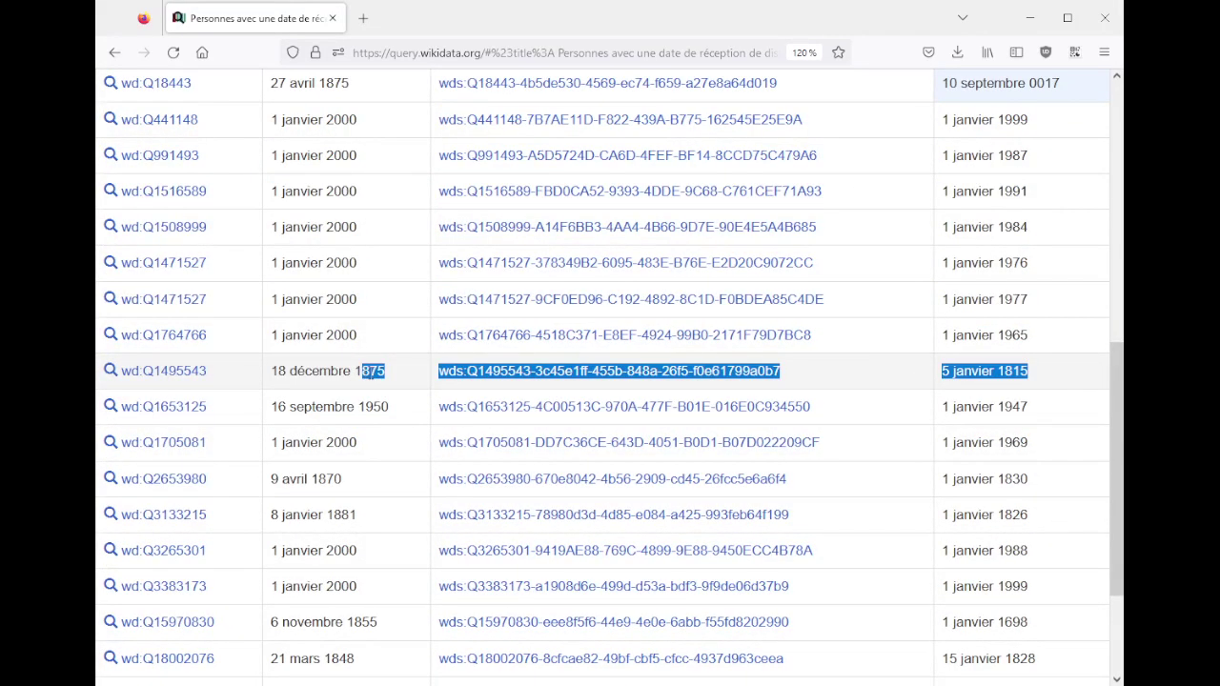
pyautogui.scroll(5, 353, 435)
pyautogui.scroll(-3, 354, 436)
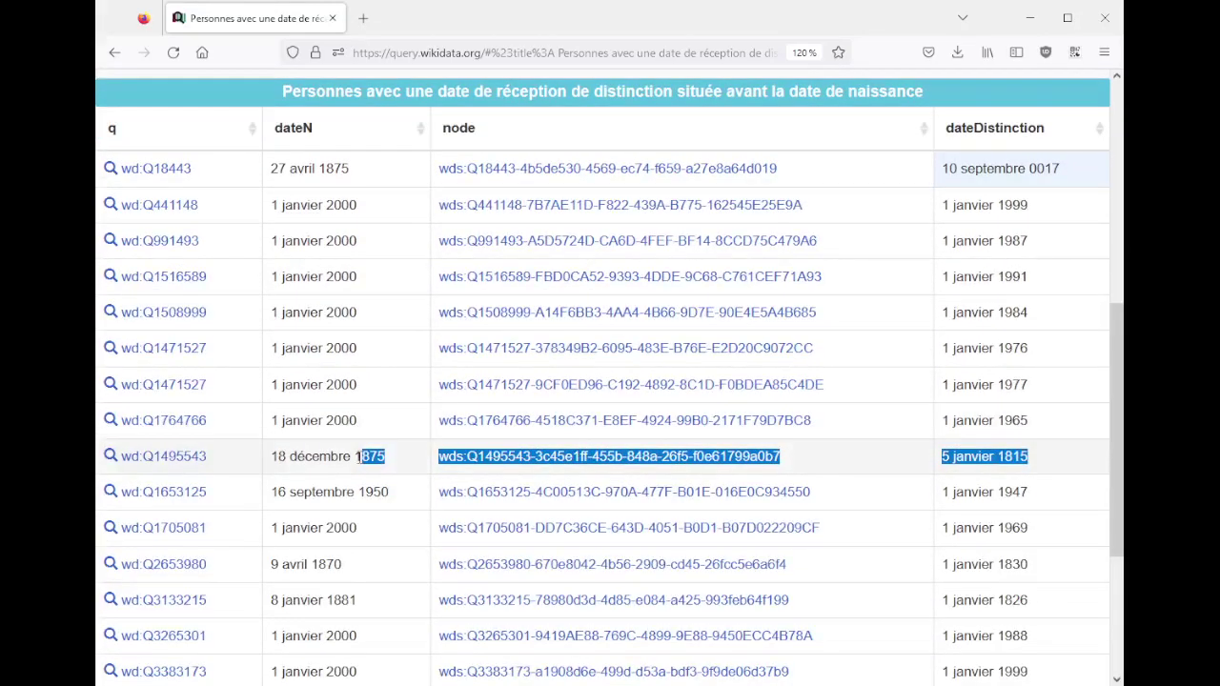
pyautogui.click(1008, 461)
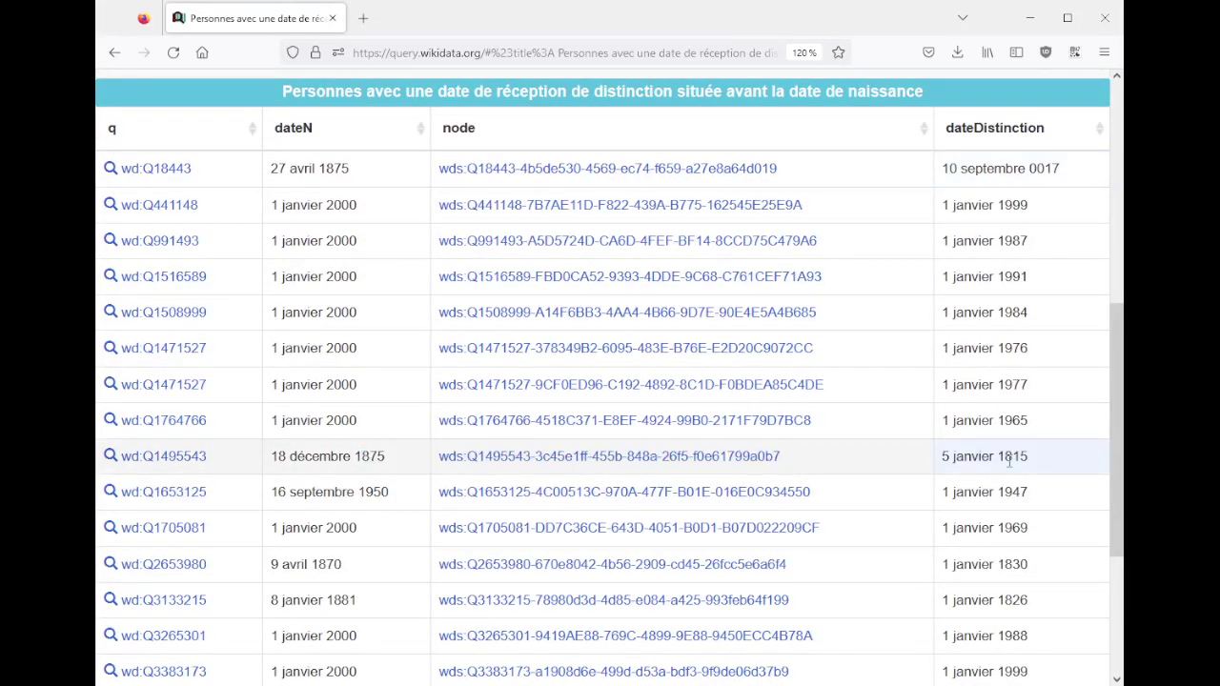
# - Open item Q1495543 in a separate tab and examine its "officier de la Légion d'honneur" date, the statement's reference and the "cote Léonore" identifier
pyautogui.middleClick(171, 457)
pyautogui.click(463, 20)
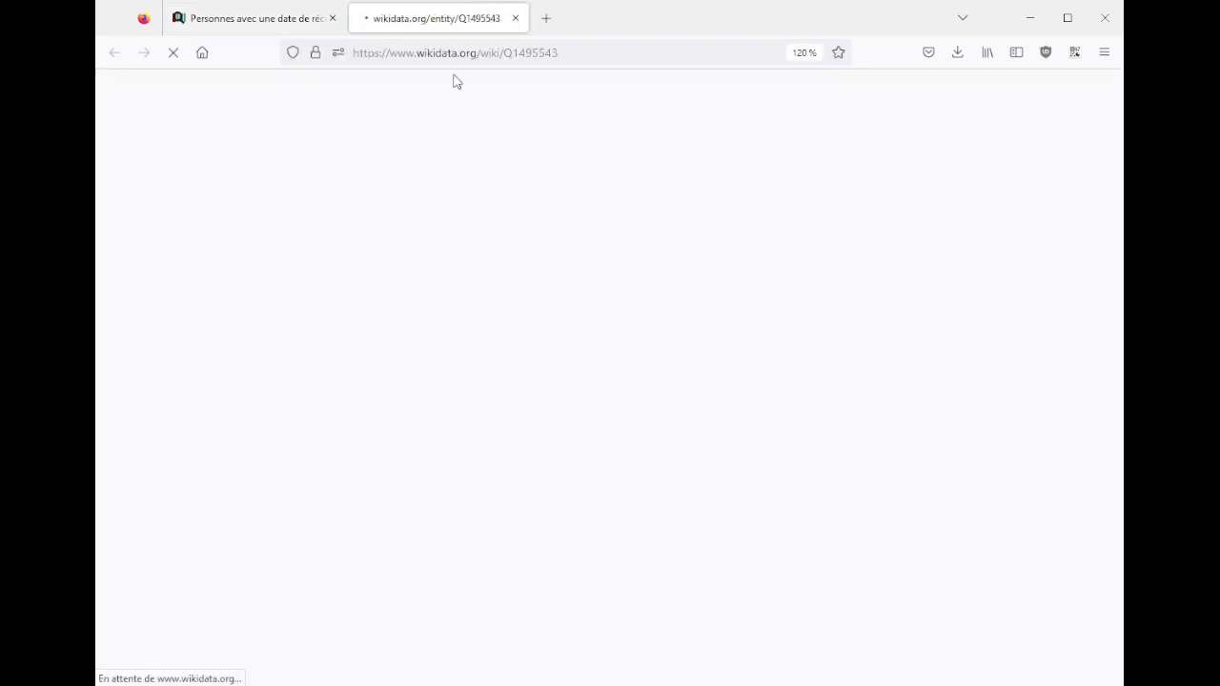
pyautogui.scroll(-15, 638, 343)
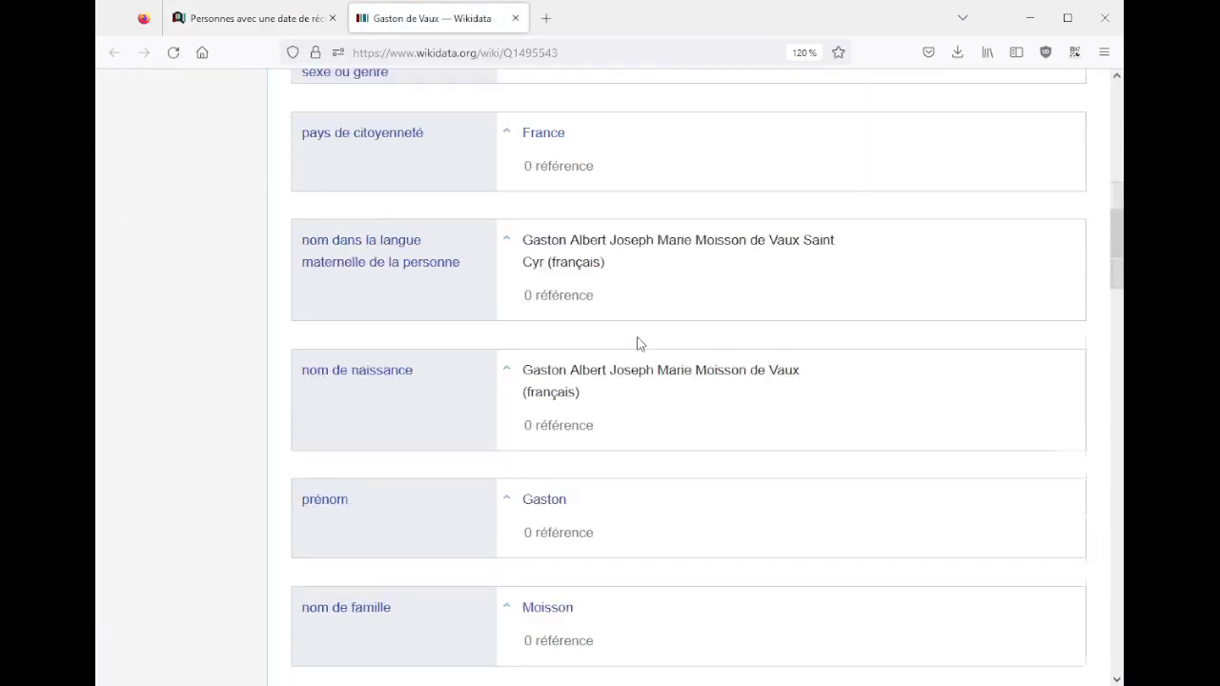
pyautogui.scroll(-5, 639, 343)
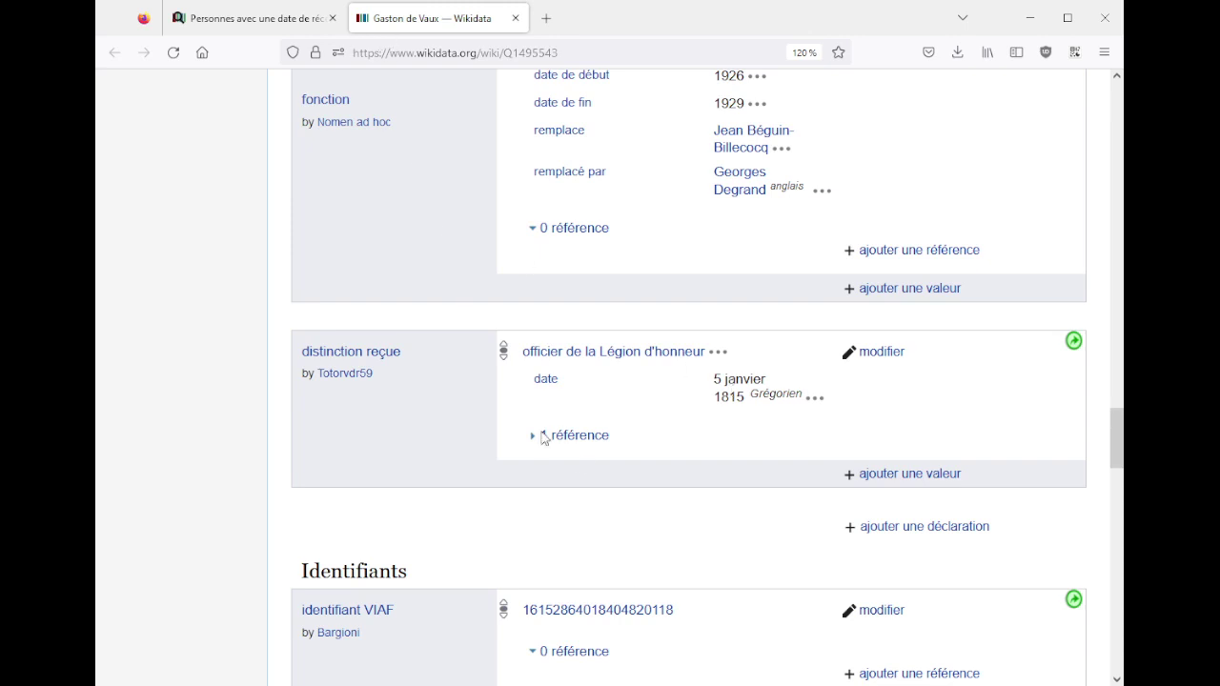
pyautogui.click(577, 436)
pyautogui.scroll(-5, 610, 405)
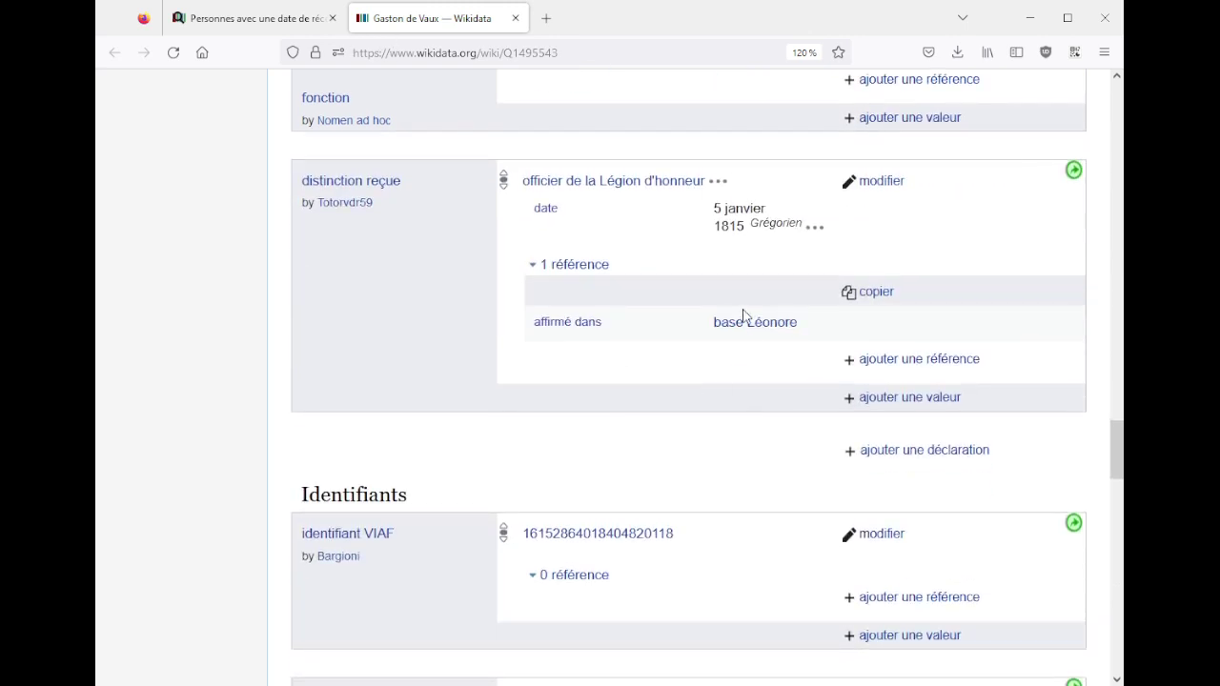
pyautogui.scroll(-10, 737, 393)
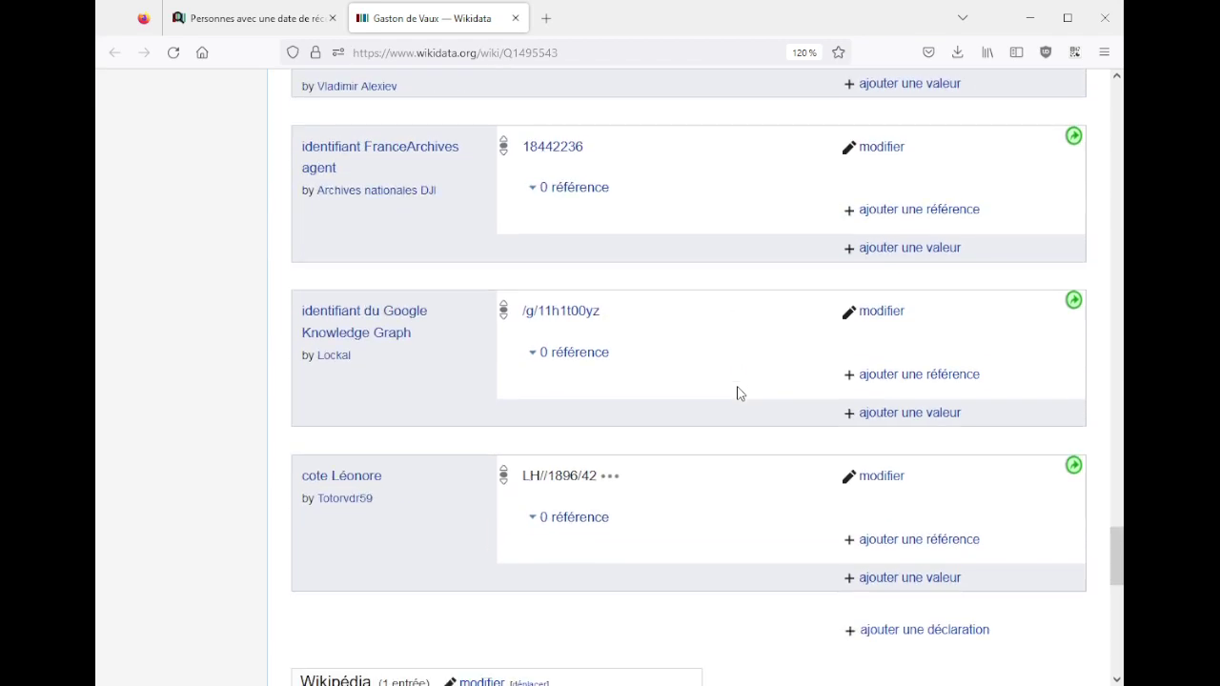
# - Check the "cote Léonore" value and the linked German Wikipedia article on item Q1495543, and close the item
pyautogui.moveTo(539, 219); pyautogui.dragTo(599, 220)
pyautogui.click(678, 271)
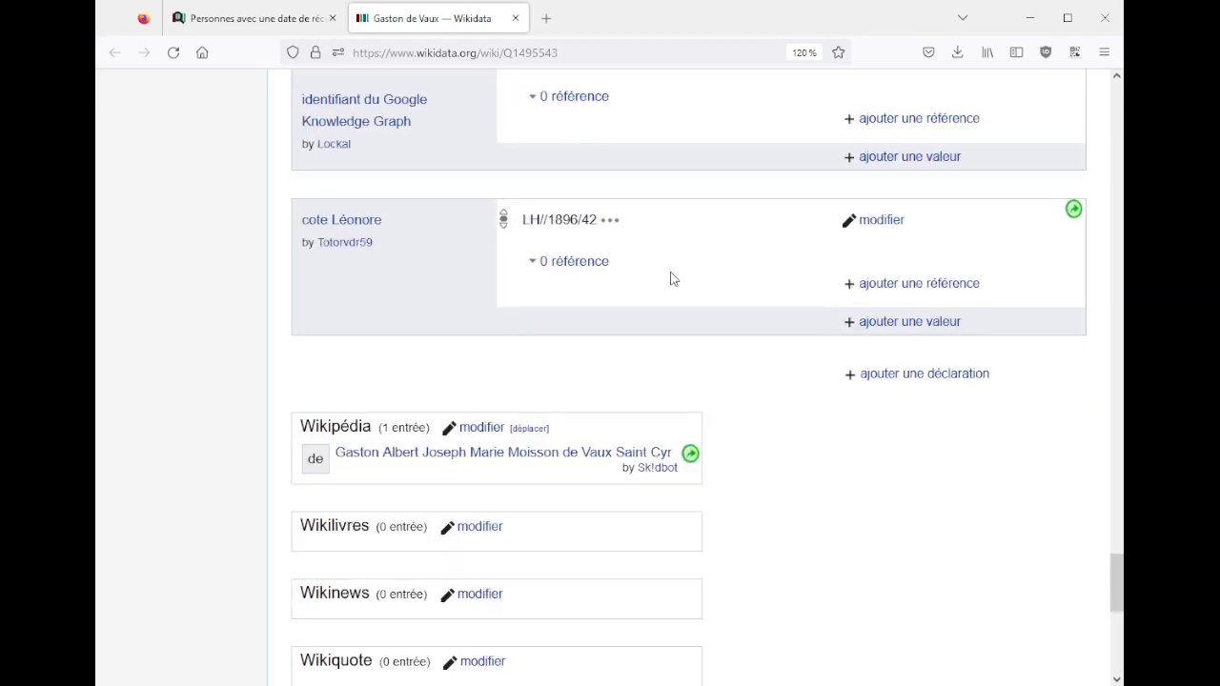
pyautogui.scroll(10, 670, 278)
pyautogui.scroll(-10, 670, 278)
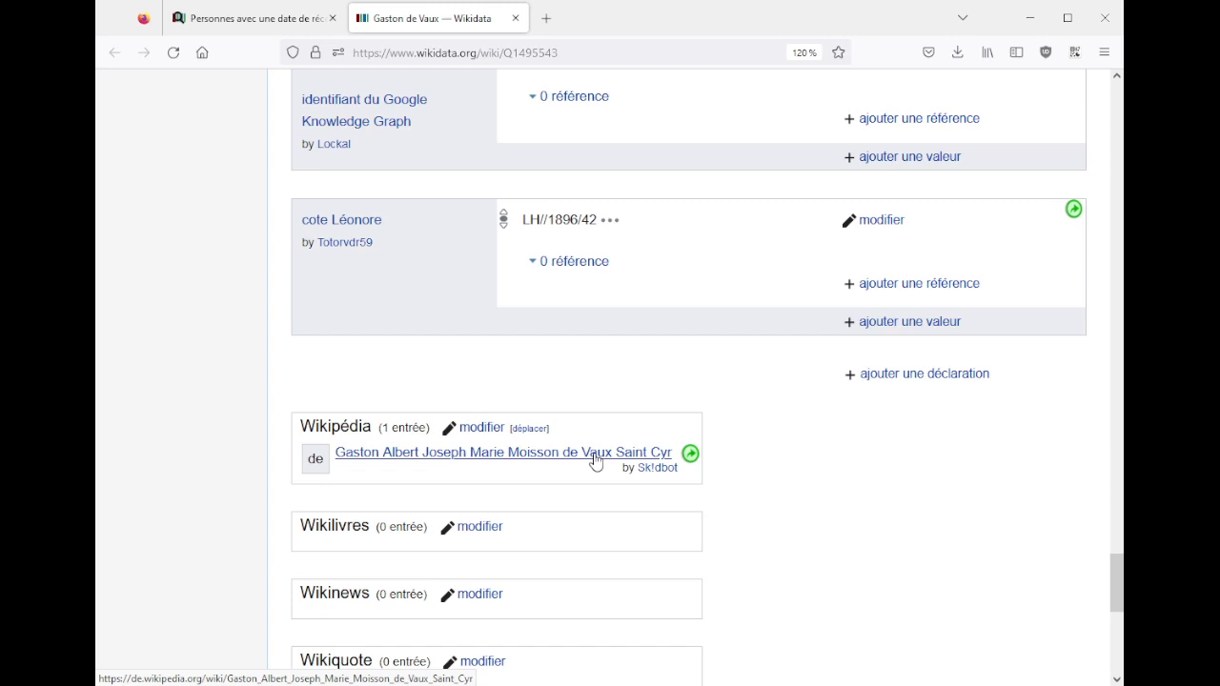
pyautogui.click(514, 18)
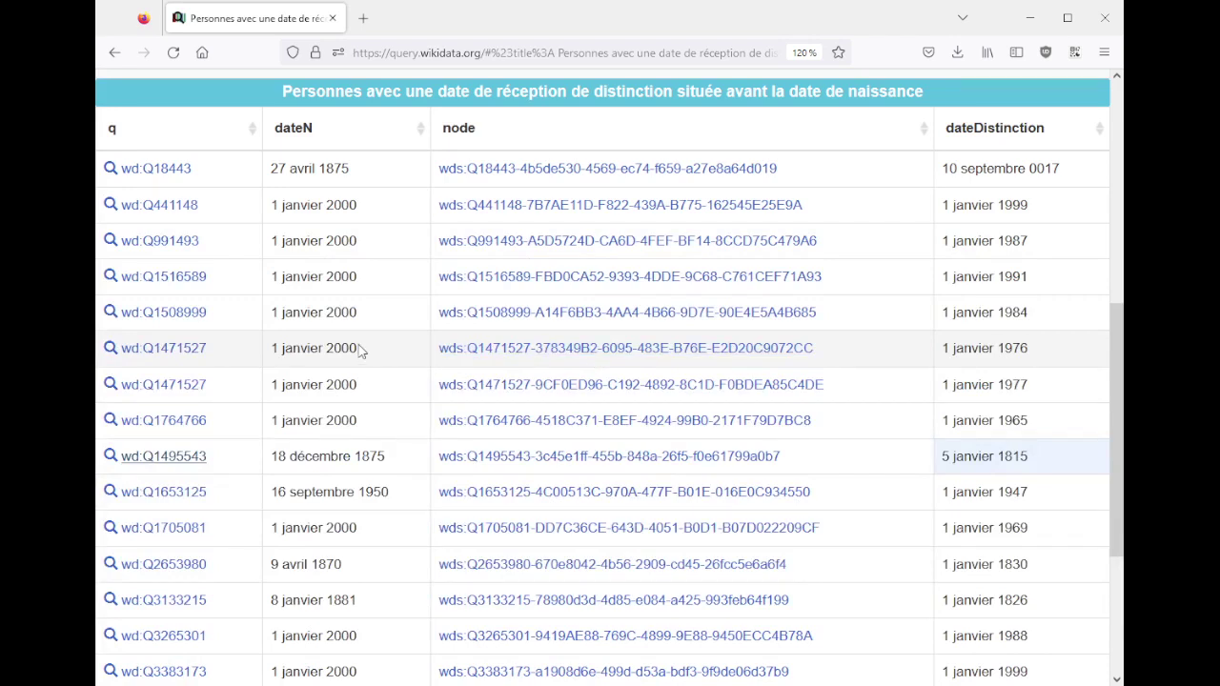
# - Generate a short link for the current query on awards dated before birth, and dismiss the link
pyautogui.scroll(5, 360, 351)
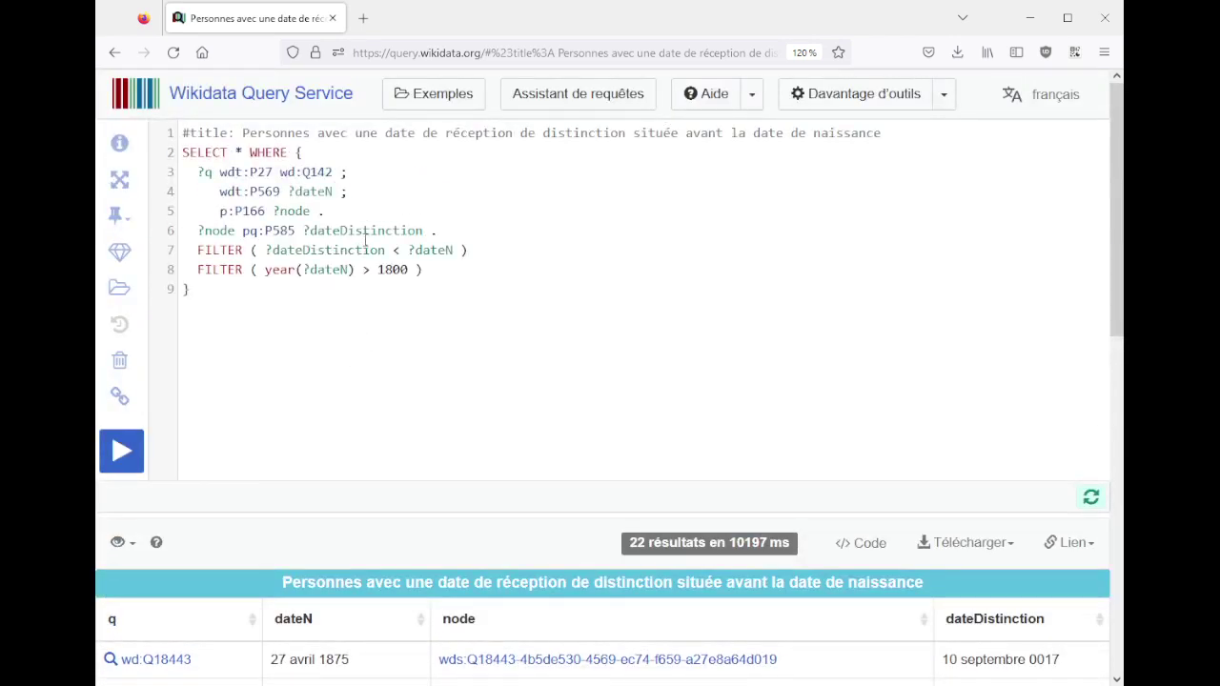
pyautogui.click(115, 400)
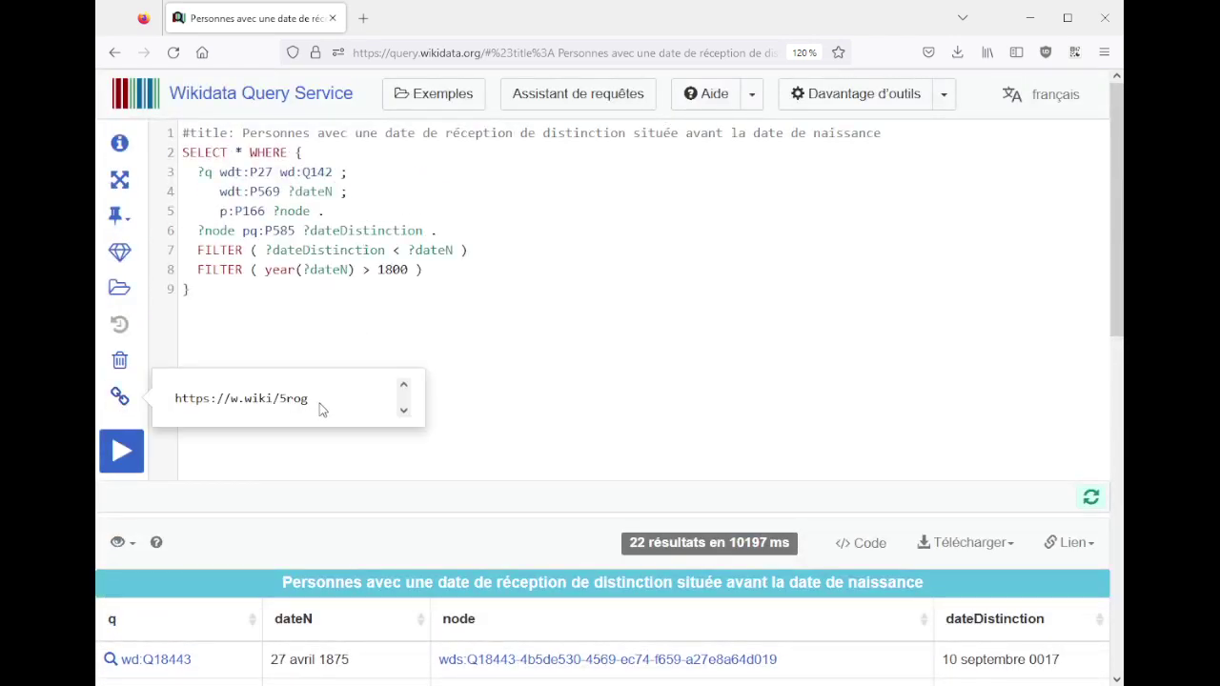
pyautogui.click(468, 504)
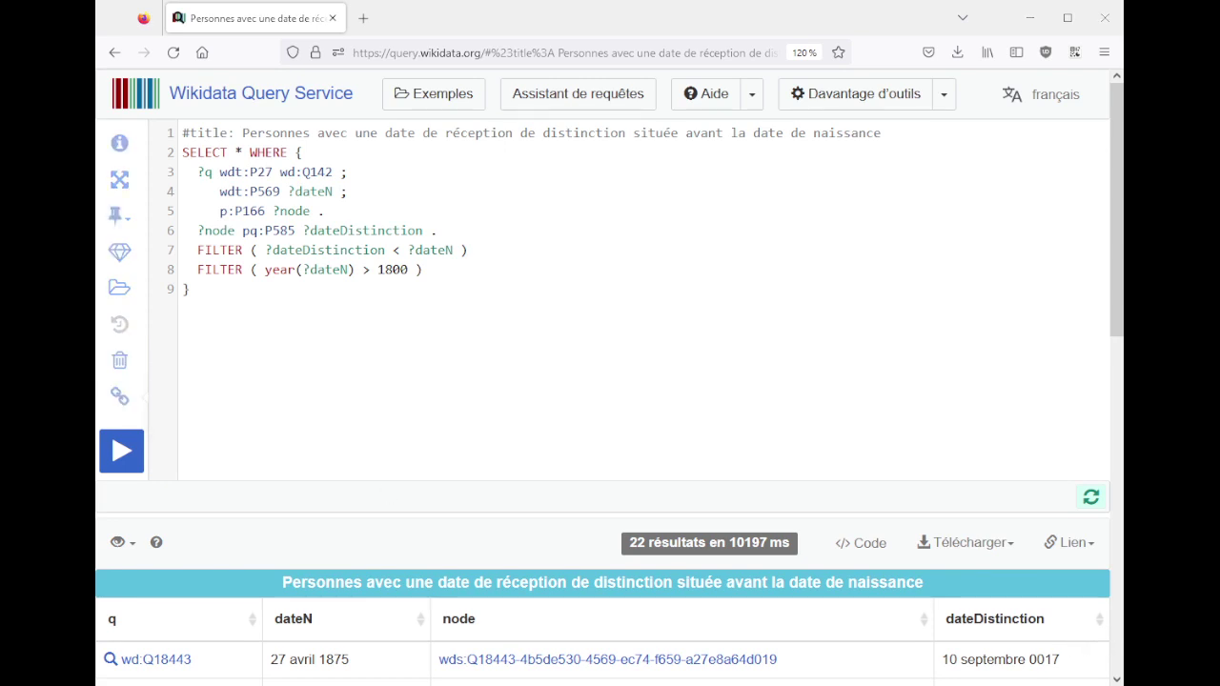
# - Restrict the query to chevalier de la Légion d'honneur by adding "?node ps:P166 wd:Q10855271 ." below the p:P166 line
pyautogui.click(355, 211)
pyautogui.press('Return')
pyautogui.write('?node ps:')
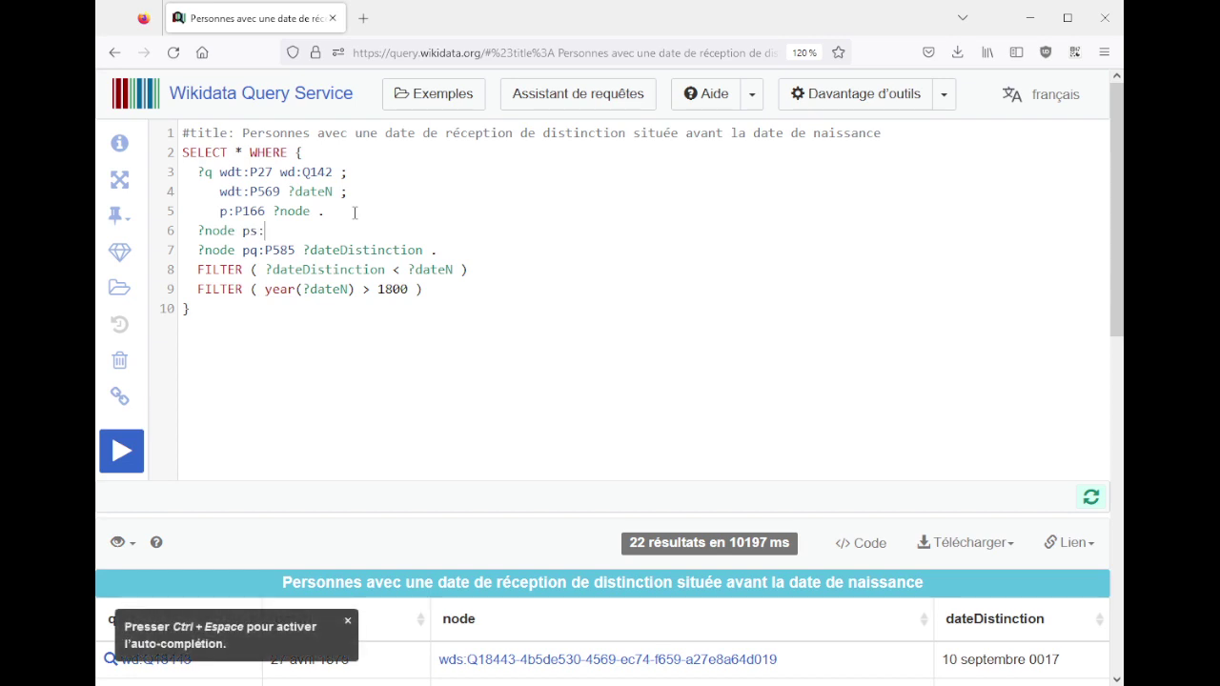
pyautogui.write('P166')
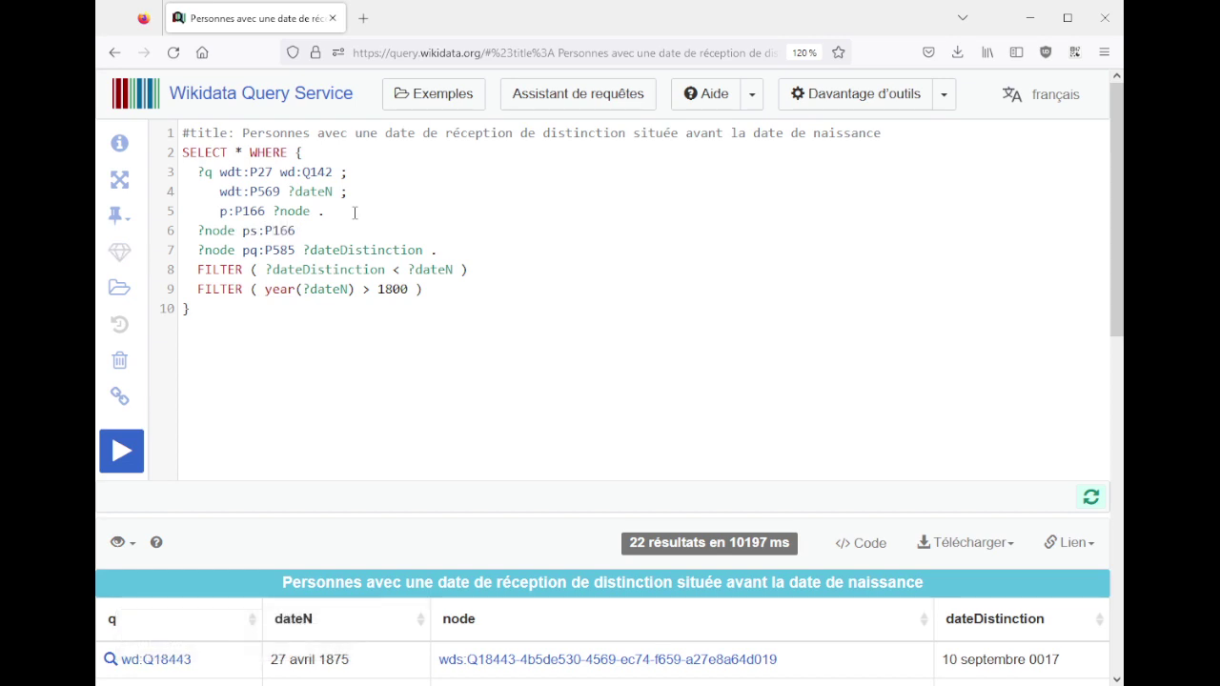
pyautogui.write(' wd:')
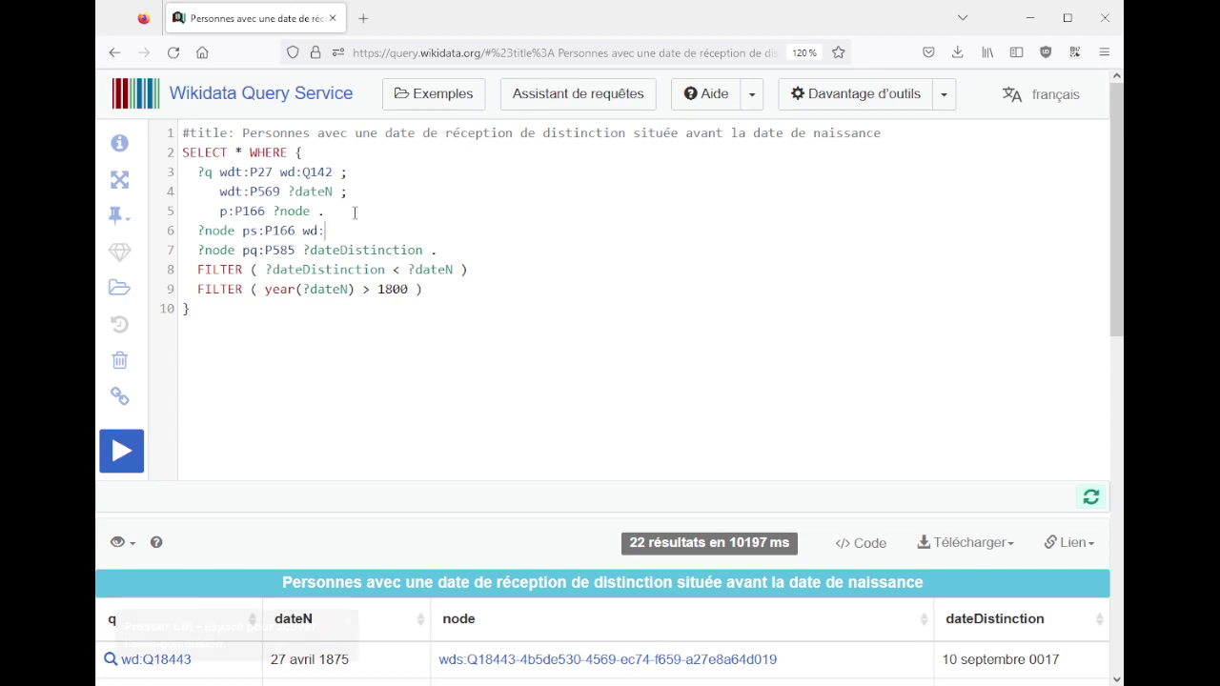
pyautogui.write('chevalier de la légon')
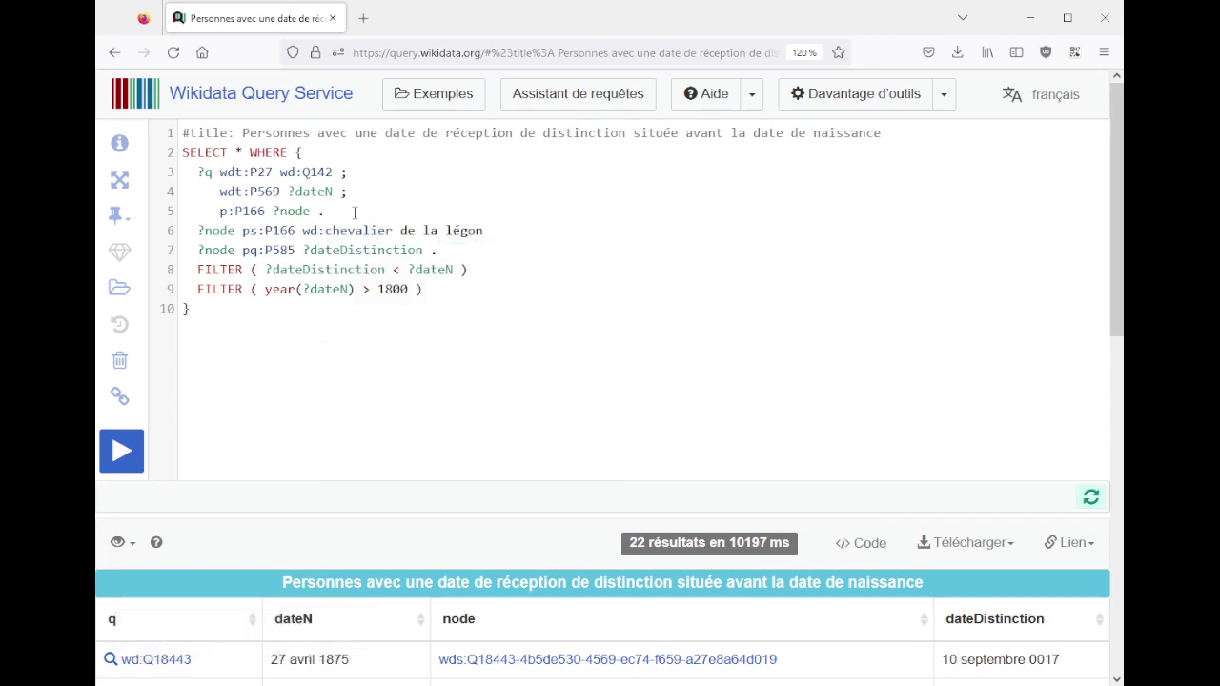
pyautogui.press('BackSpace')
pyautogui.press('BackSpace')
pyautogui.write('ion')
pyautogui.press('Return')
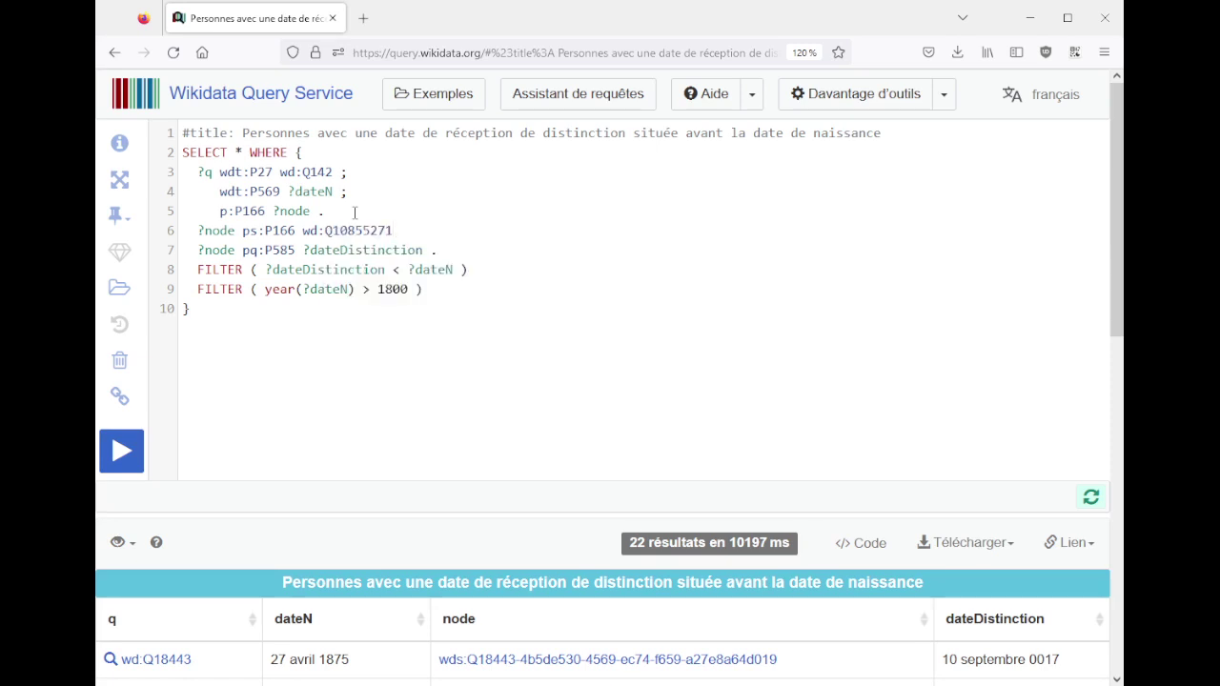
pyautogui.write('.')
pyautogui.moveTo(253, 217)
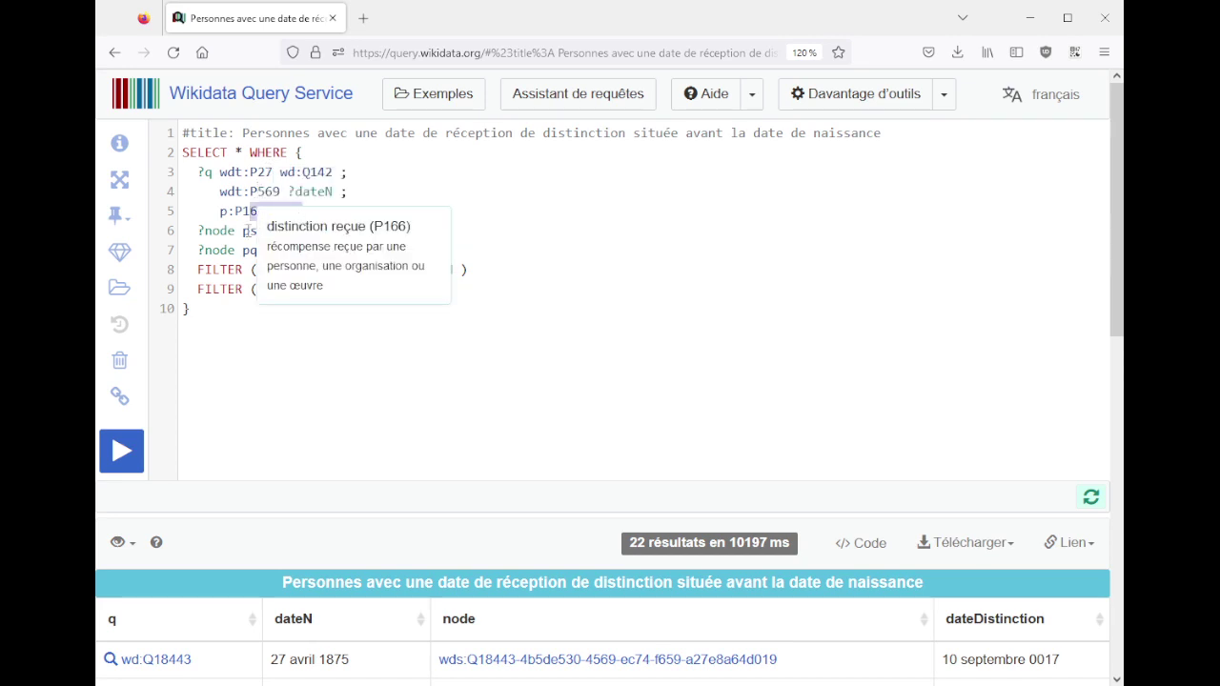
pyautogui.moveTo(219, 232); pyautogui.dragTo(374, 234)
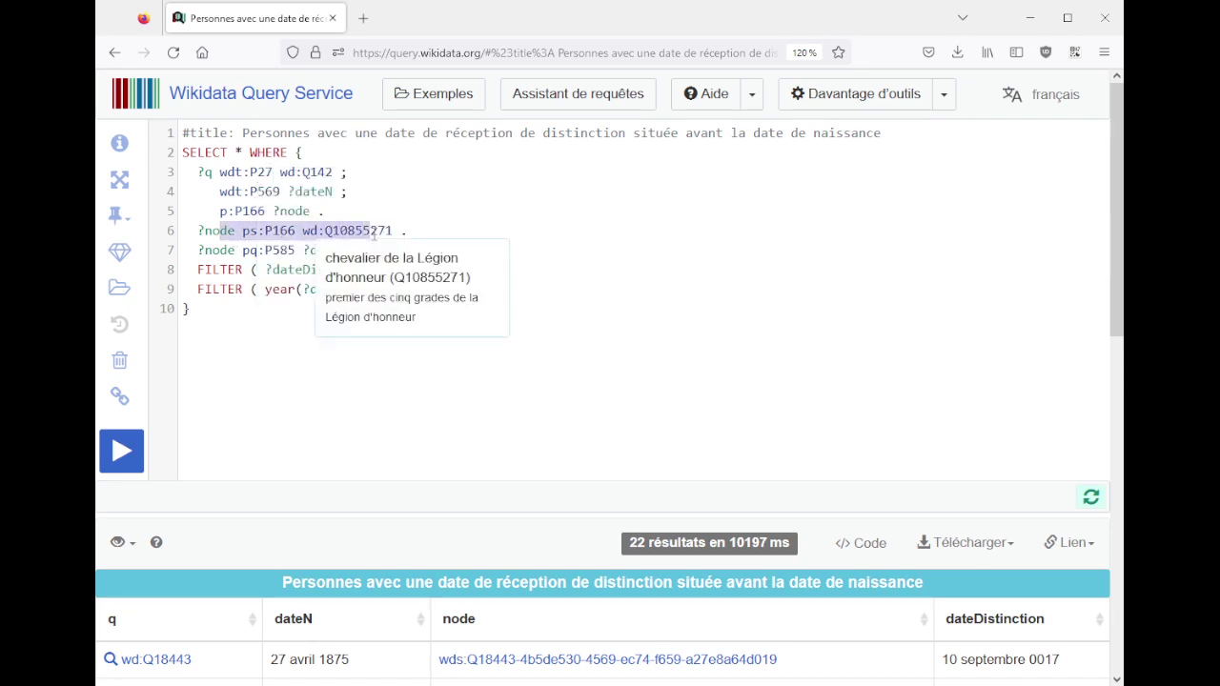
pyautogui.click(198, 250)
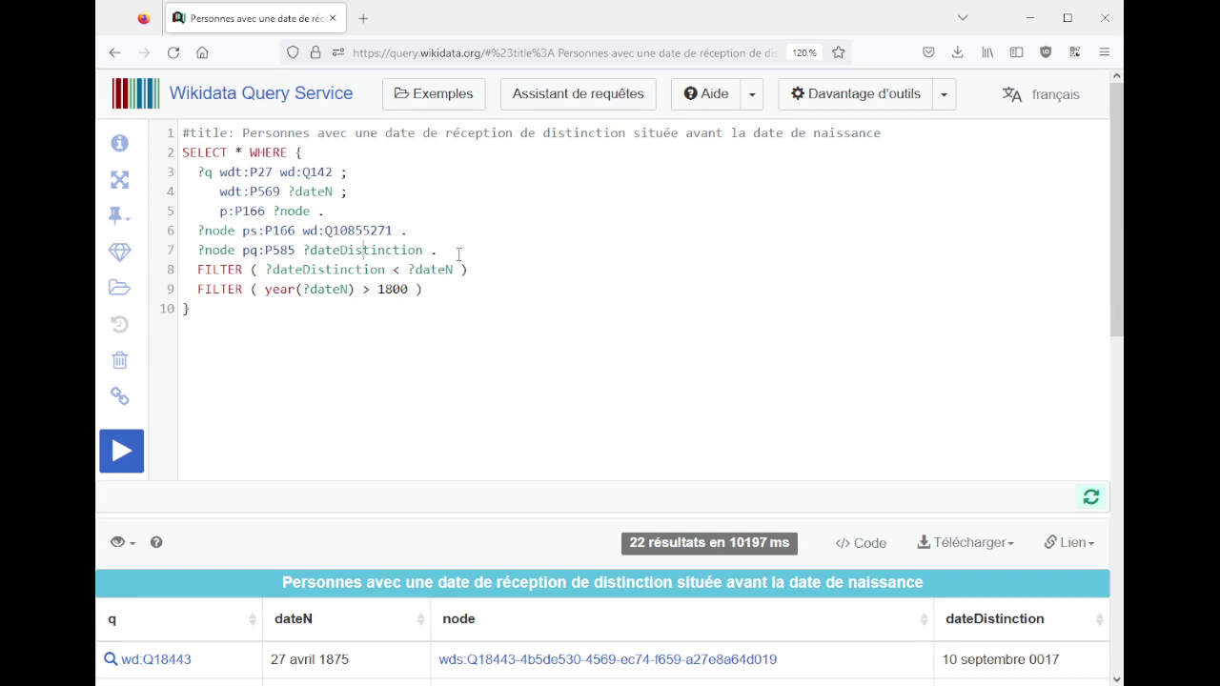
# - Replace both FILTER lines with "BIND ( (?dateDistinction-?dateN) AS ?age )" to compute the age at the award
pyautogui.moveTo(459, 250); pyautogui.dragTo(464, 290)
pyautogui.press('BackSpace')
pyautogui.press('Return')
pyautogui.write('BIND (')
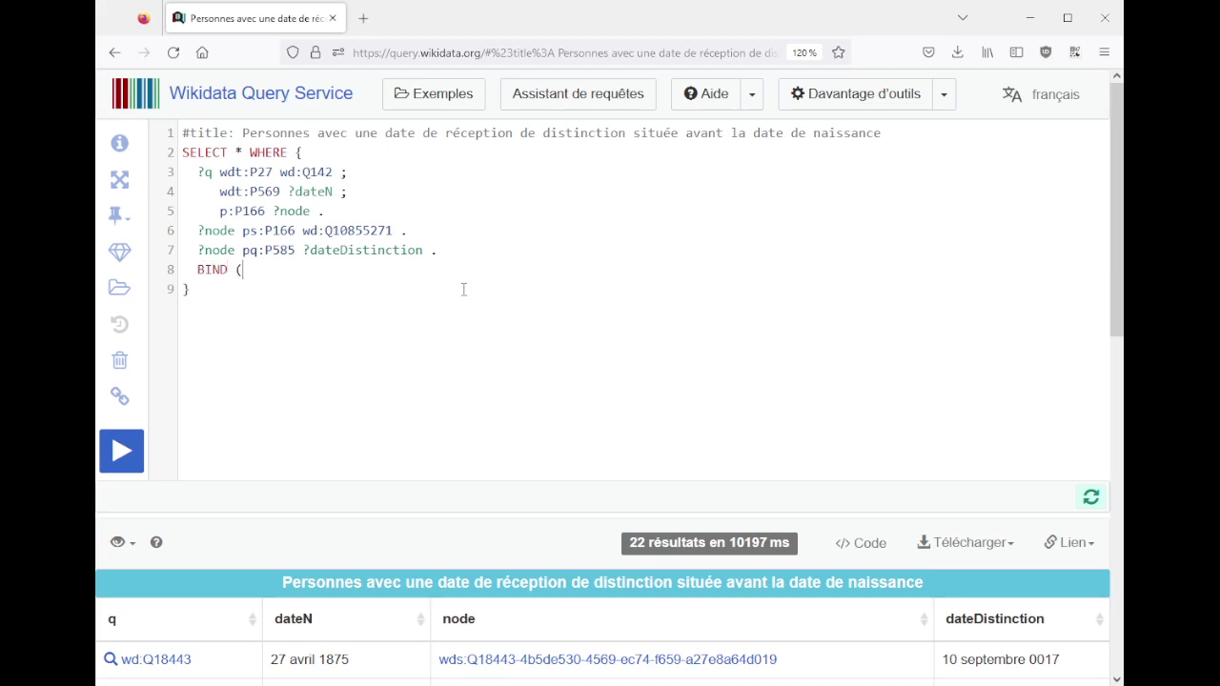
pyautogui.write(' AS )')
pyautogui.write('(')
pyautogui.press('Left')
pyautogui.write('?')
pyautogui.hotkey('ctrl', 'space')
pyautogui.press('Down')
pyautogui.press('Down')
pyautogui.press('Down')
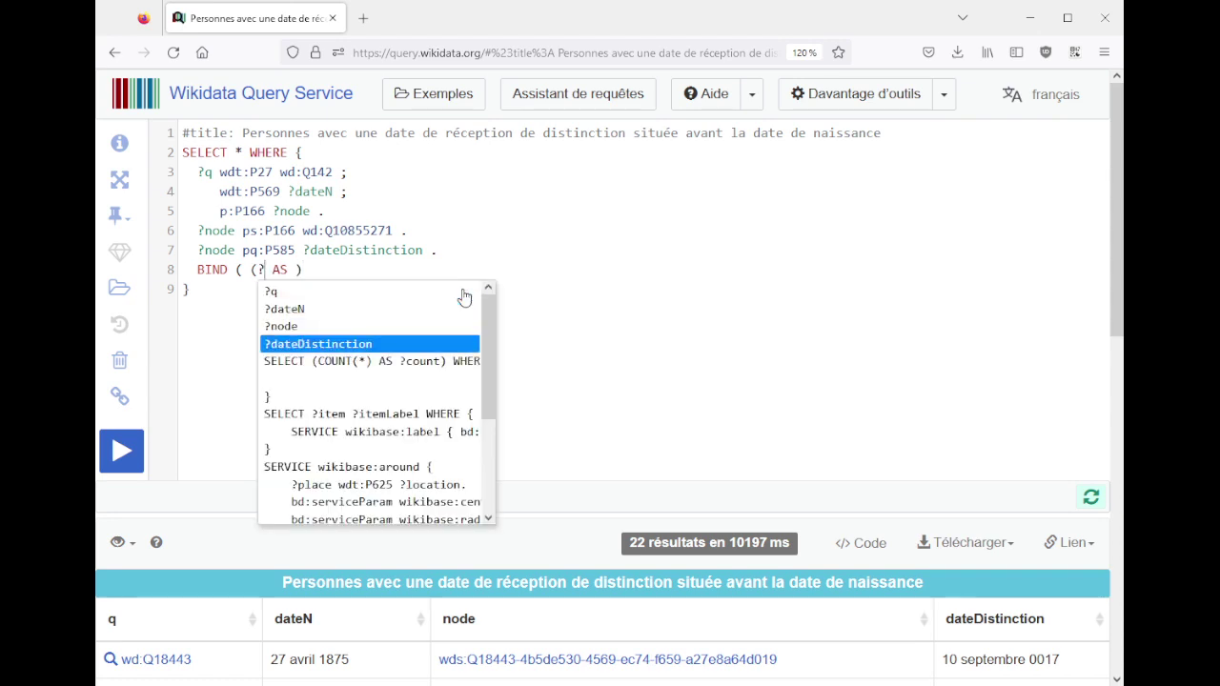
pyautogui.press('Return')
pyautogui.write('-')
pyautogui.write('?d')
pyautogui.hotkey('ctrl', 'space')
pyautogui.press('Return')
pyautogui.write(') AS ')
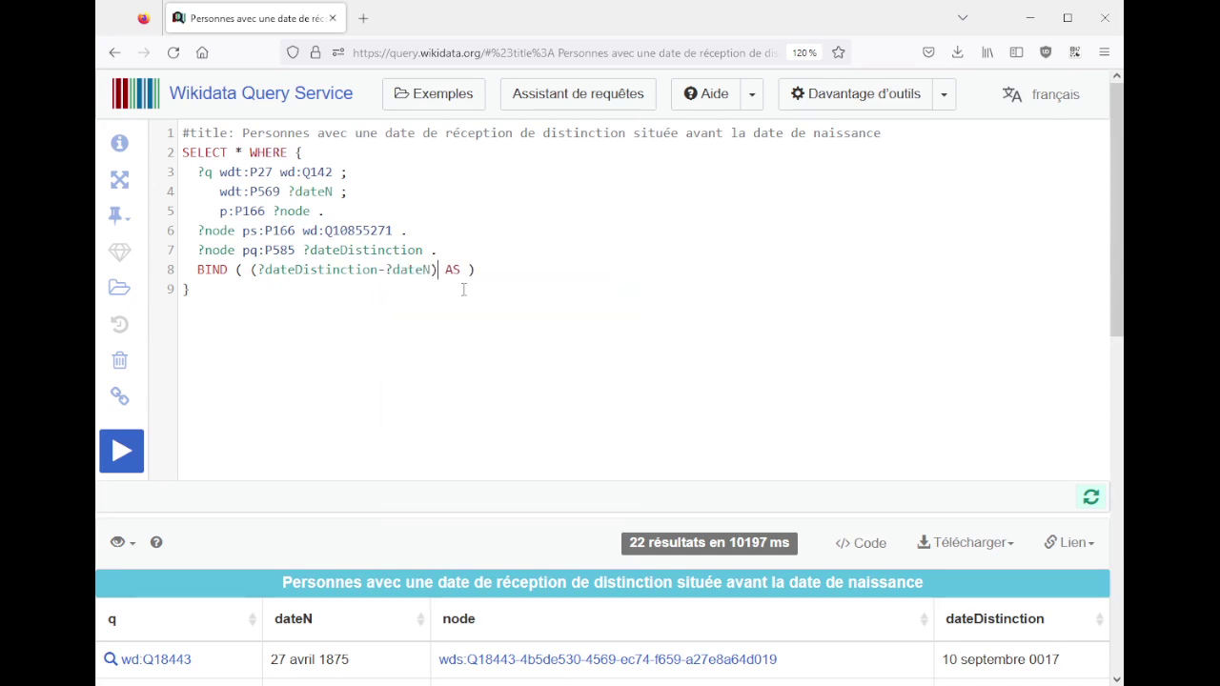
pyautogui.write('?age')
pyautogui.moveTo(267, 270); pyautogui.dragTo(414, 270)
pyautogui.click(500, 269)
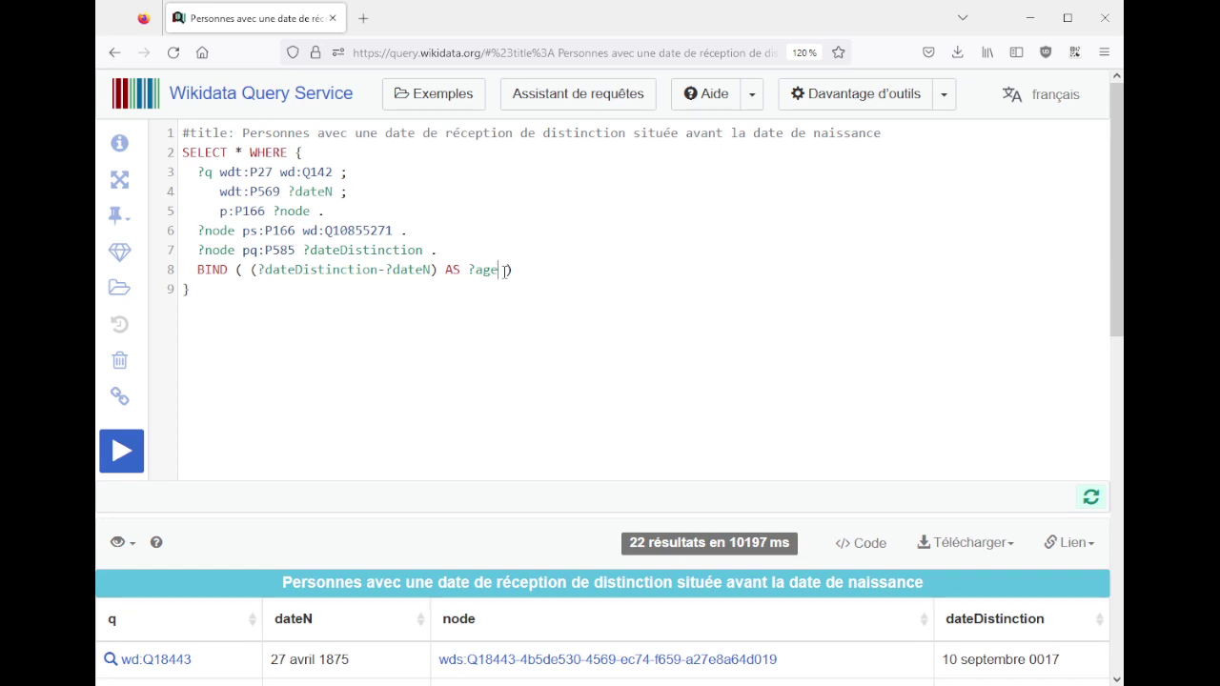
pyautogui.press('Down')
# - Change the query title to "Âge auquel une personne a été reçue à la Légion d'honneur"
pyautogui.doubleClick(269, 134)
pyautogui.click(460, 133)
pyautogui.hotkey('shift', 'End')
pyautogui.press('Delete')
pyautogui.hotkey('ctrl', 'shift', 'Left')
pyautogui.press('Delete')
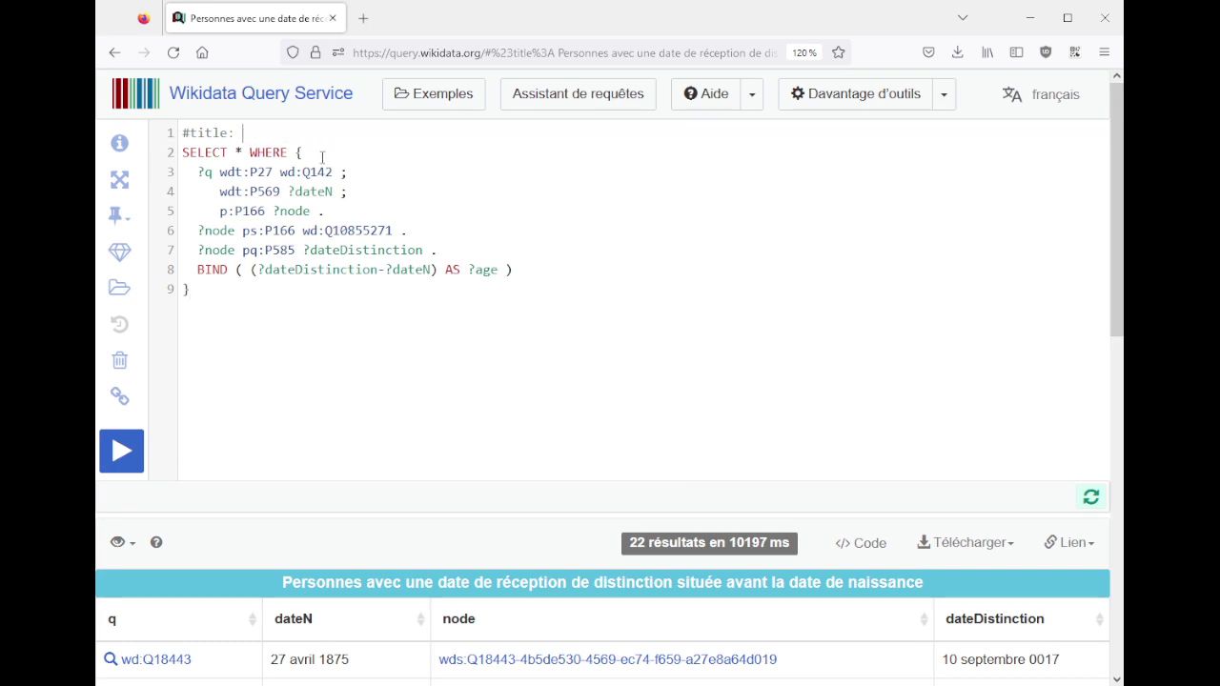
pyautogui.write('Âge auquel une person')
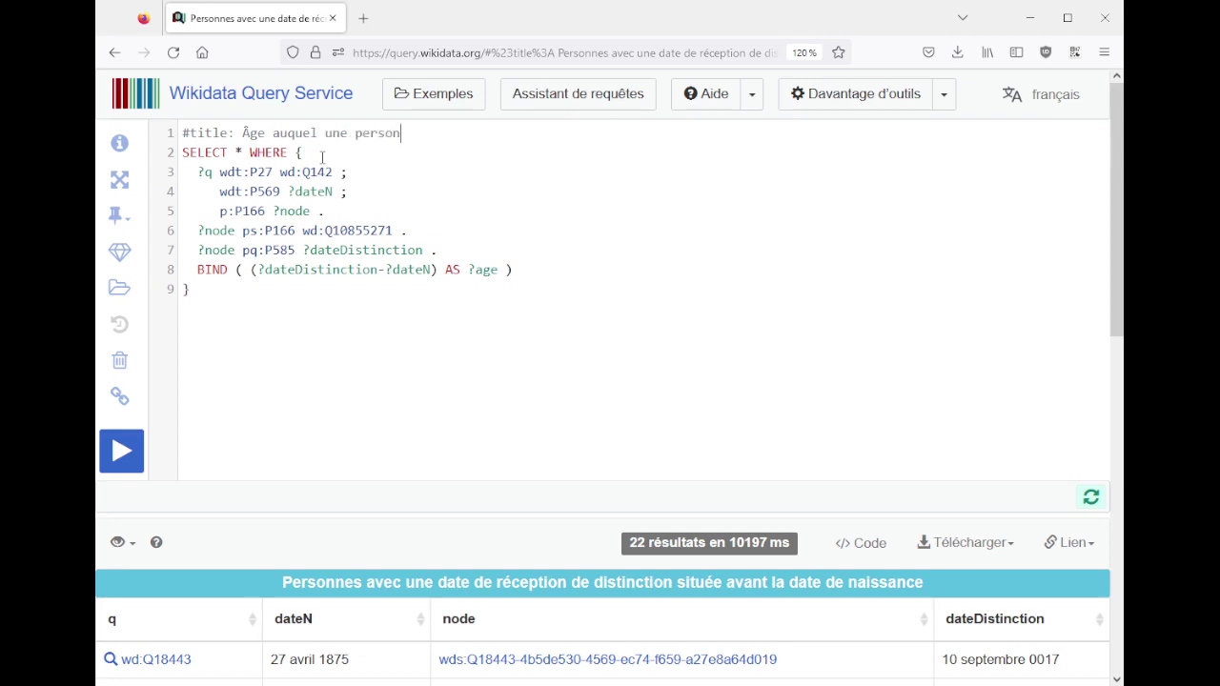
pyautogui.write('ne a été reçue à la L')
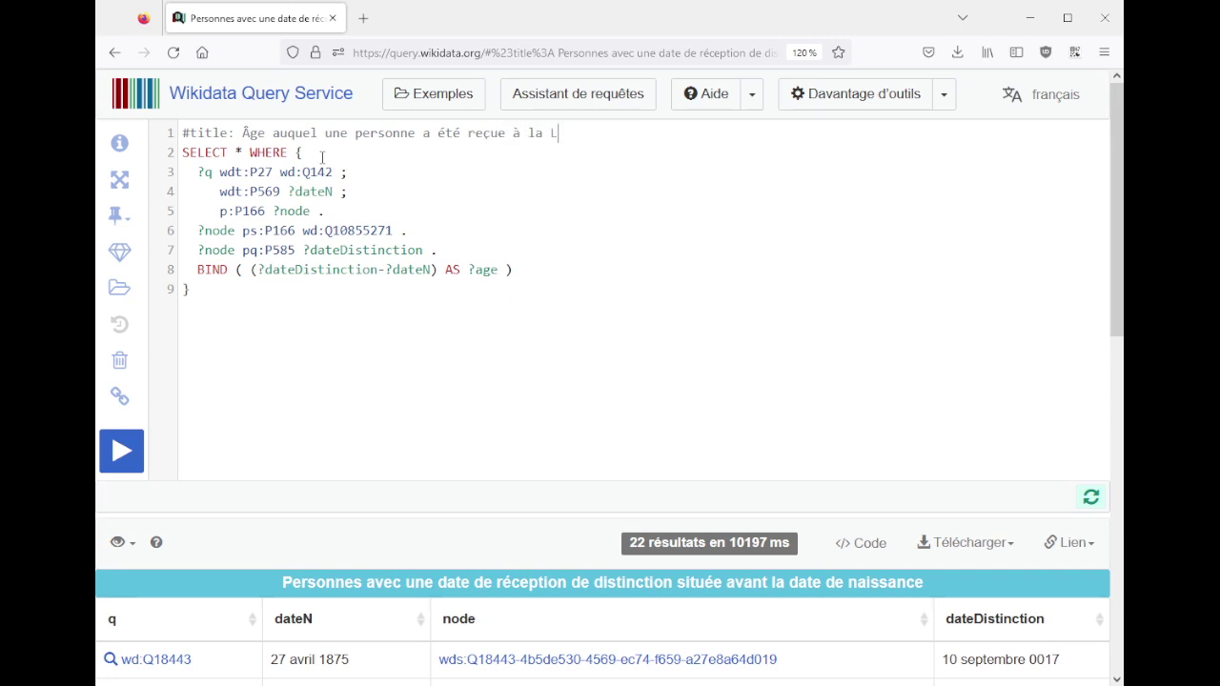
pyautogui.write('égion d’honneur')
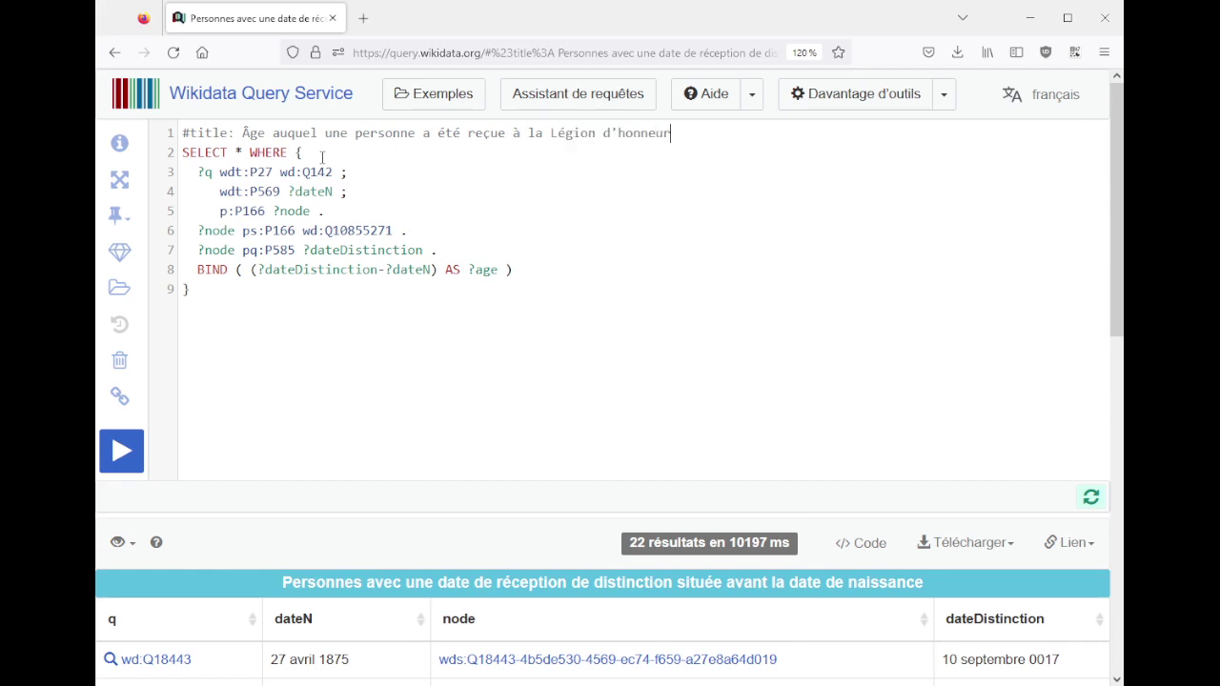
# - Run the query and review the values in the results' age column
pyautogui.hotkey('ctrl', 'Return')
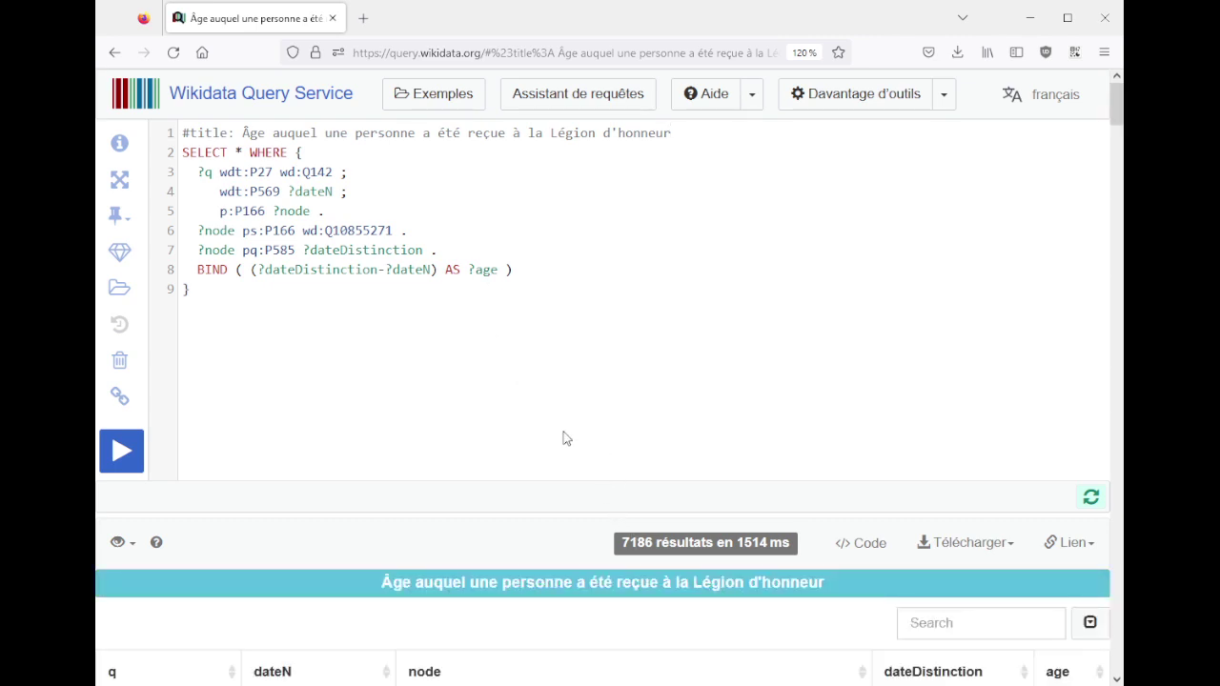
pyautogui.scroll(-3, 521, 338)
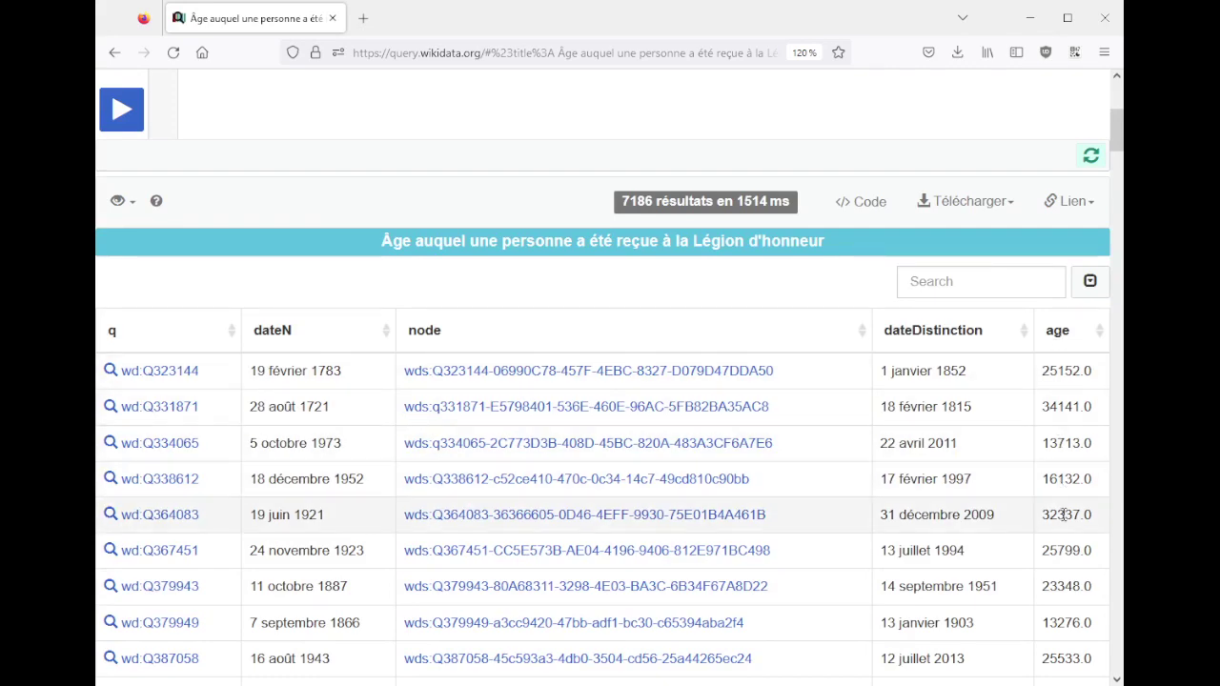
pyautogui.scroll(1, 460, 326)
pyautogui.scroll(3, 460, 326)
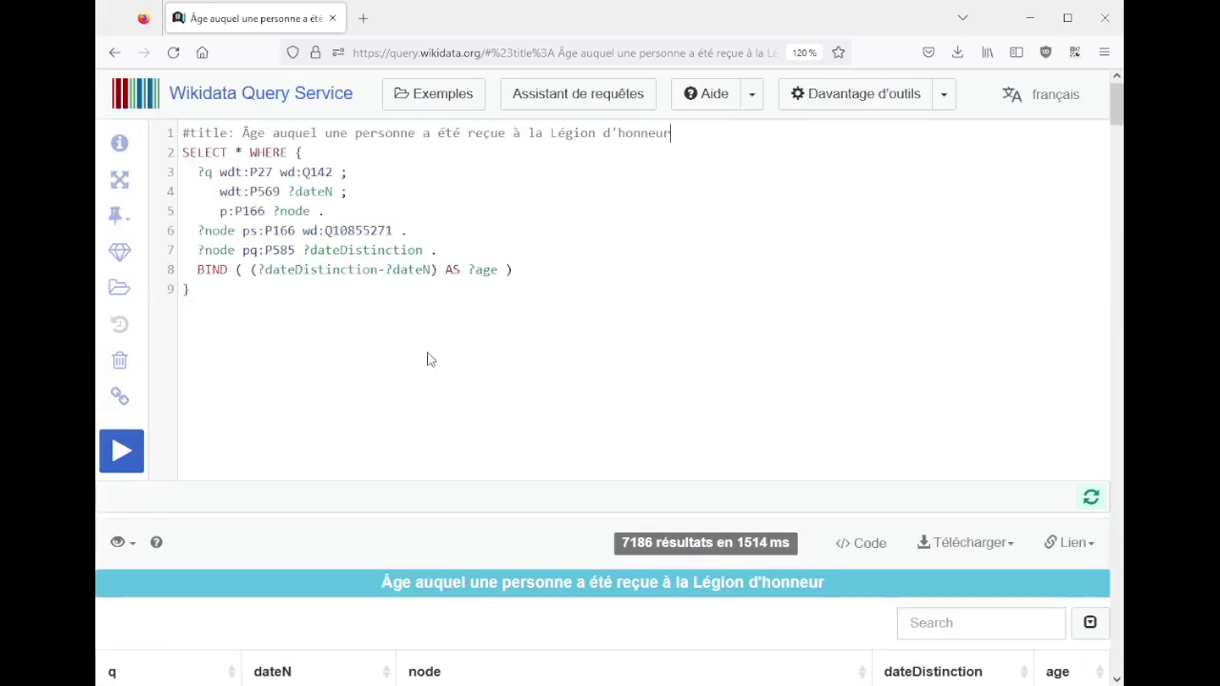
# - Sort the results by age with an "ORDER BY ?age" line after the closing brace, and run the query
pyautogui.press('Return')
pyautogui.write('ORDER BY')
pyautogui.hotkey('ctrl', 'space')
pyautogui.press('Down')
pyautogui.press('Down')
pyautogui.press('Down')
pyautogui.press('Down')
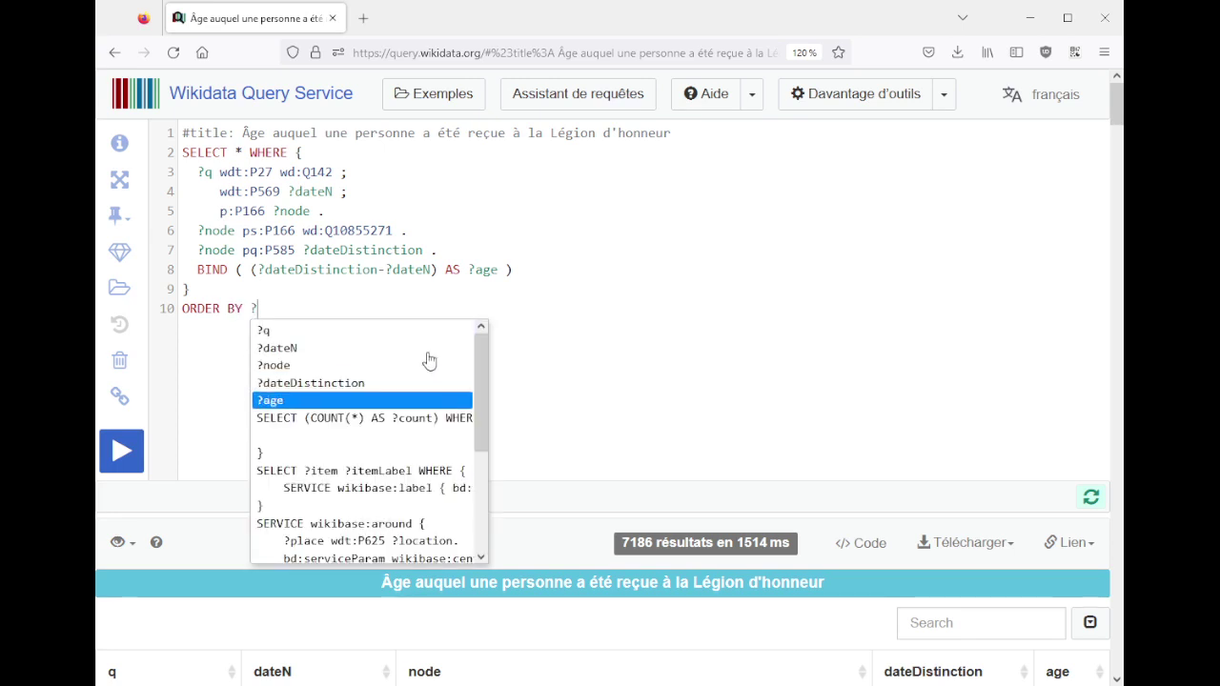
pyautogui.press('Return')
pyautogui.hotkey('ctrl', 'Return')
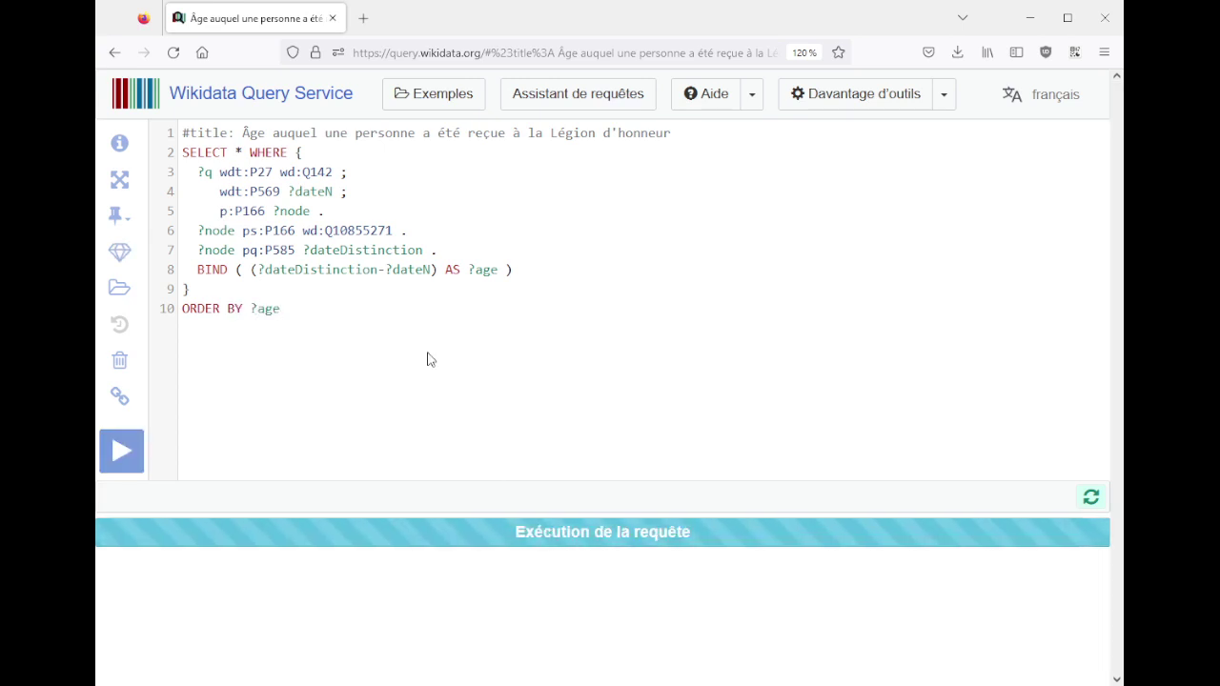
# - Replace the asterisk in the SELECT clause with the variables ?age and ?dateN
pyautogui.moveTo(234, 153); pyautogui.dragTo(246, 153)
pyautogui.write('?')
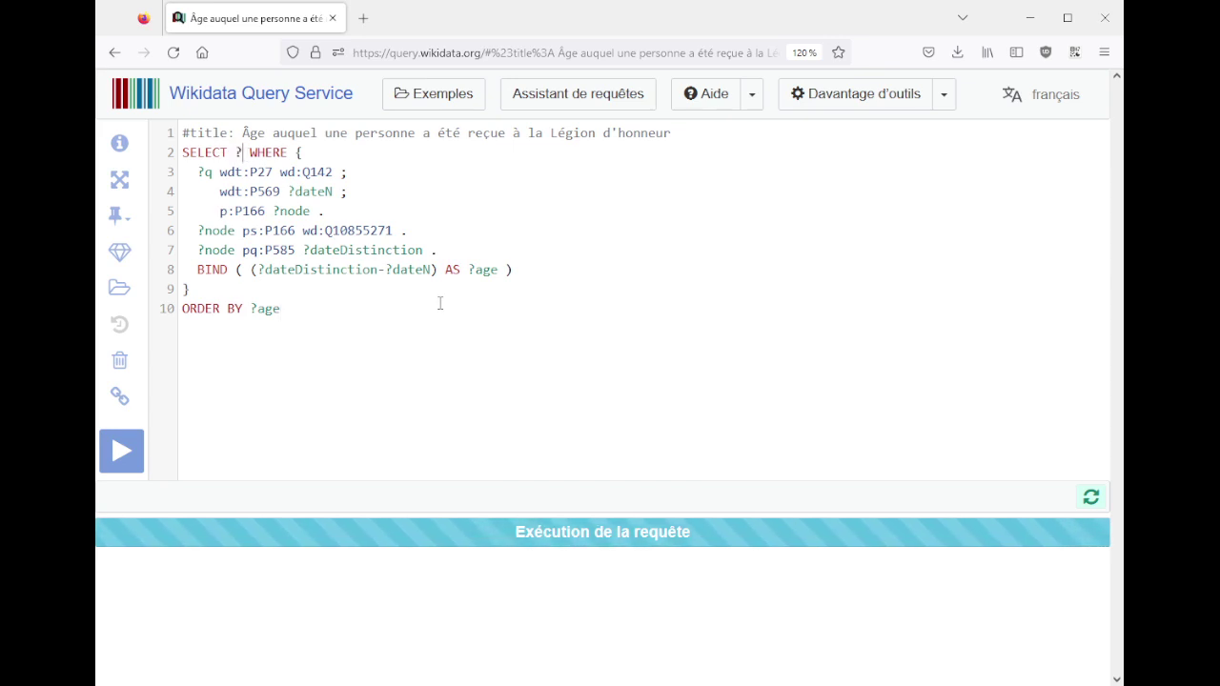
pyautogui.write('age ')
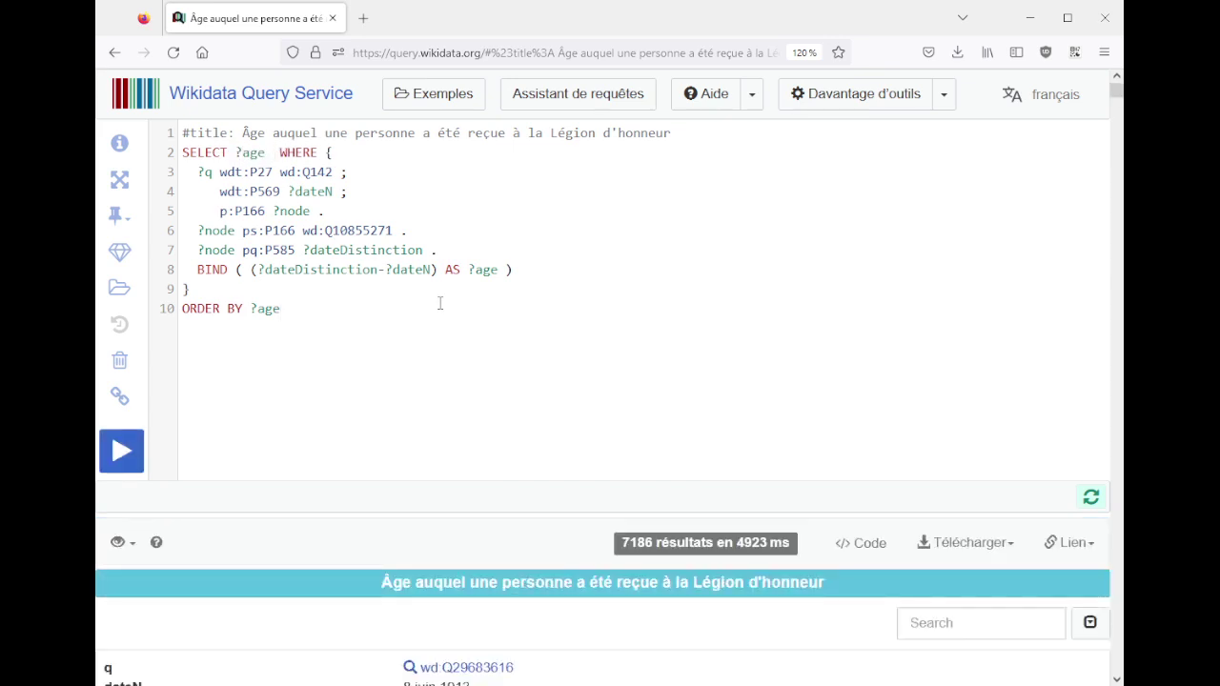
pyautogui.write('?')
pyautogui.press('Down')
pyautogui.press('Down')
pyautogui.press('Return')
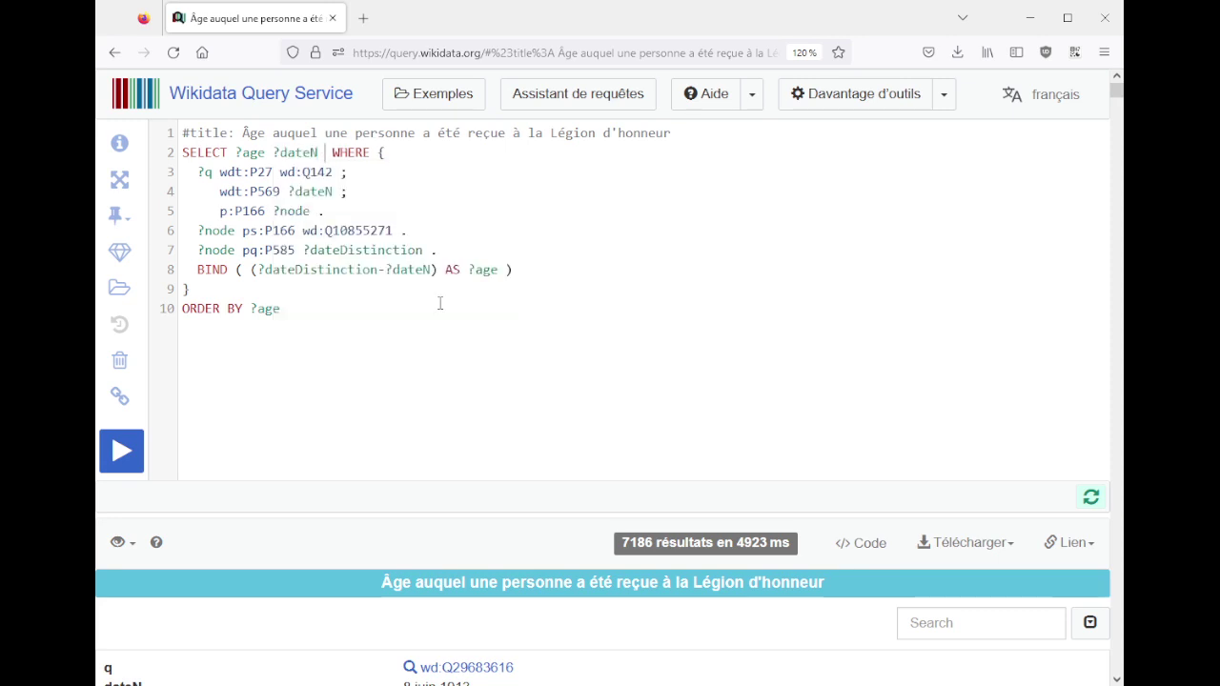
# - Add ?dateDistinction and ?q after ?dateN in the SELECT clause
pyautogui.write('?')
pyautogui.press('Down')
pyautogui.press('Down')
pyautogui.press('Down')
pyautogui.press('Down')
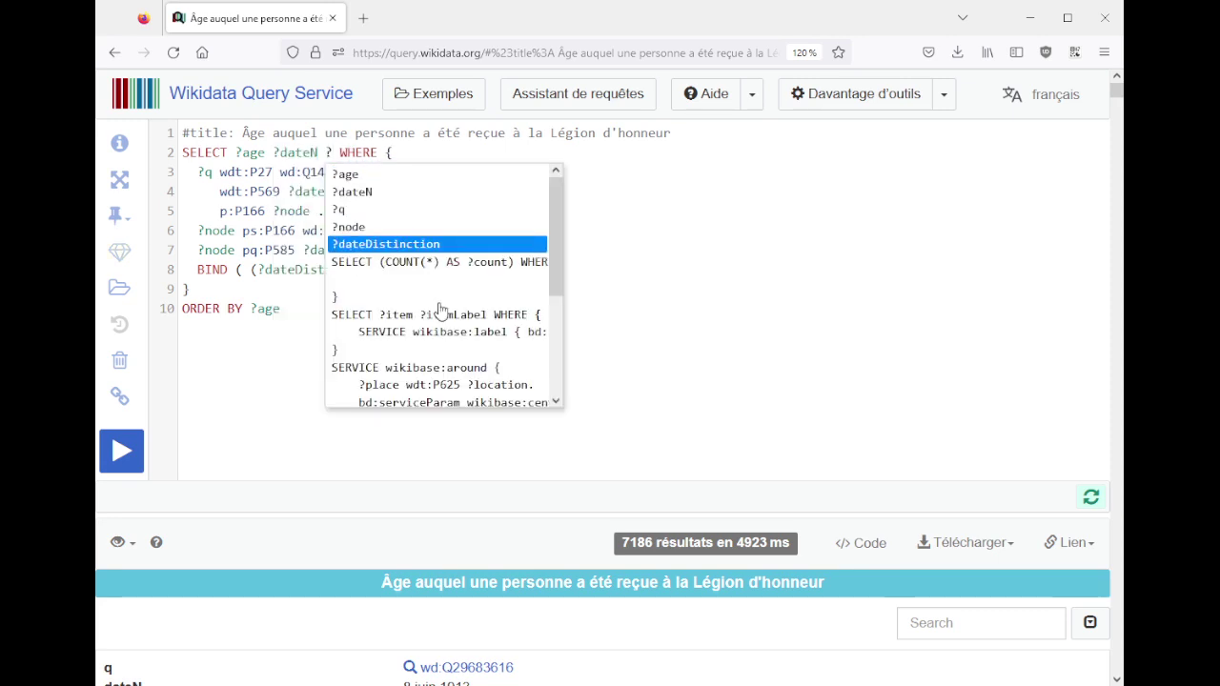
pyautogui.press('Return')
pyautogui.write('?')
pyautogui.press('Down')
pyautogui.press('Down')
pyautogui.press('Down')
pyautogui.press('Down')
pyautogui.press('Up')
pyautogui.press('Return')
pyautogui.press('BackSpace')
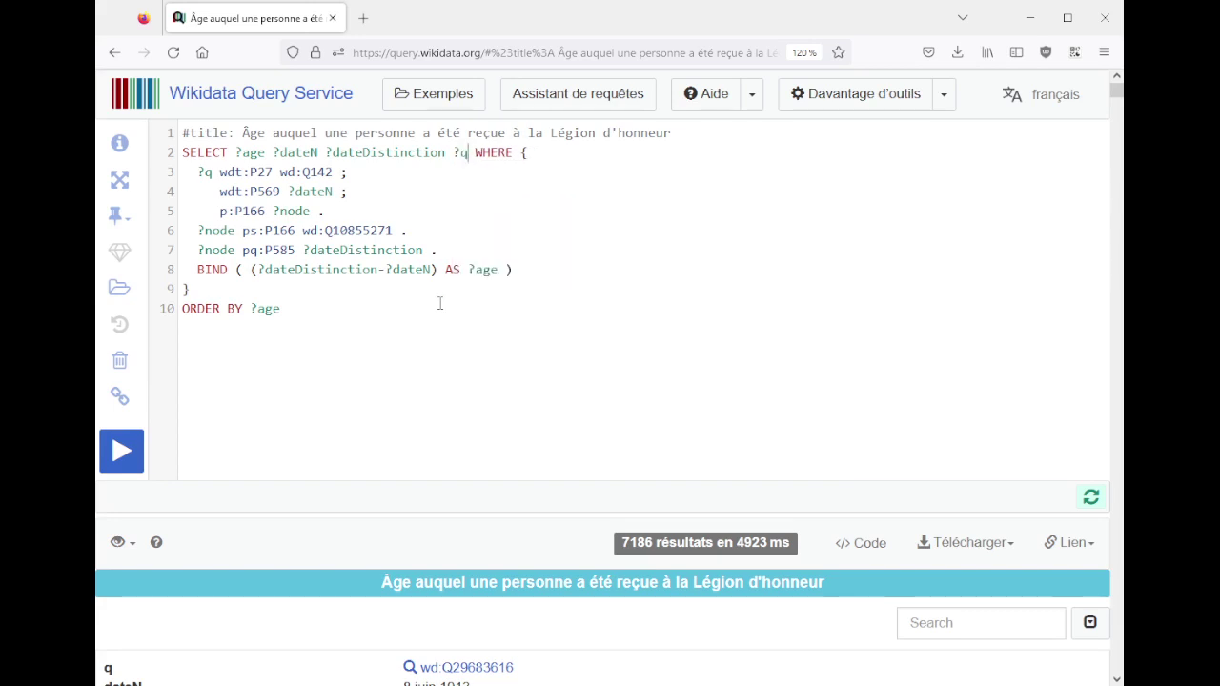
# - Run the query with the reordered columns and inspect the age values of the first rows
pyautogui.hotkey('ctrl', 'Return')
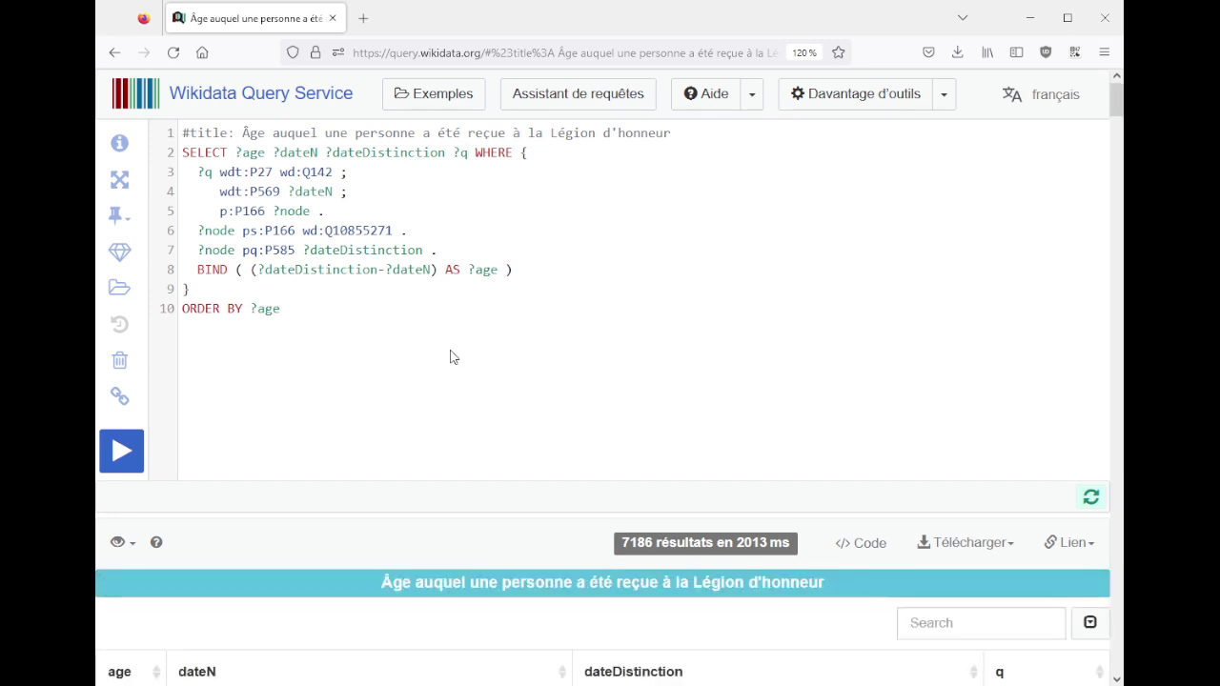
pyautogui.scroll(-3, 454, 357)
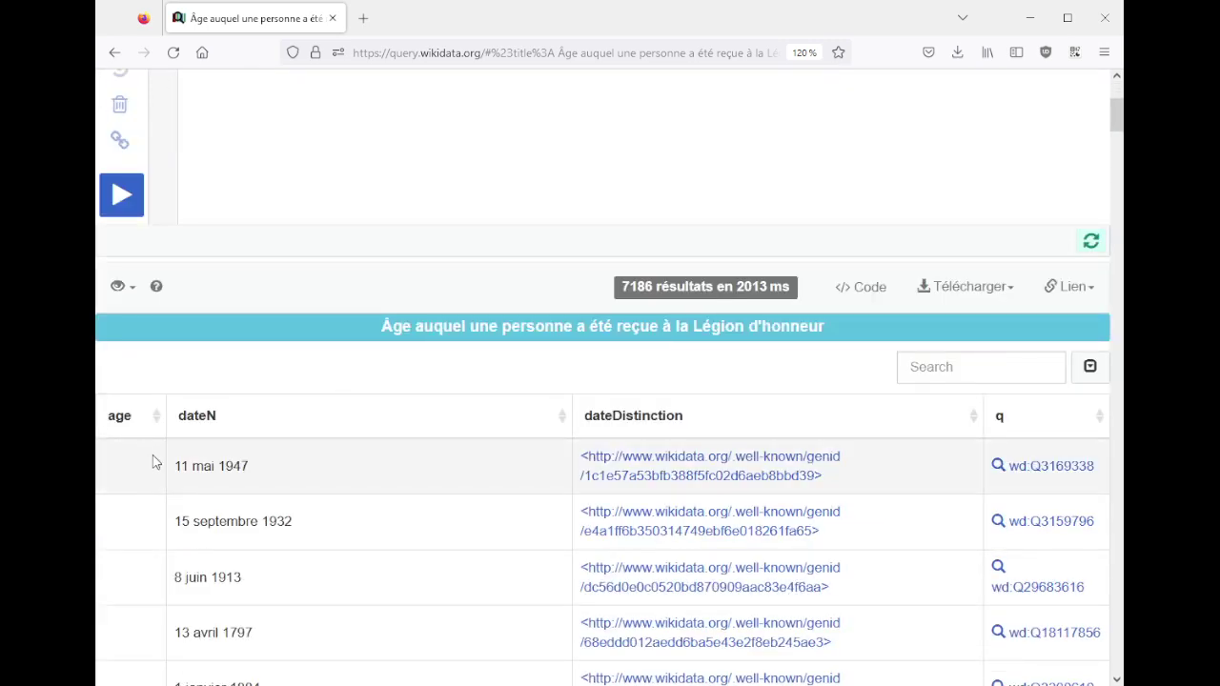
pyautogui.moveTo(139, 471); pyautogui.dragTo(142, 524)
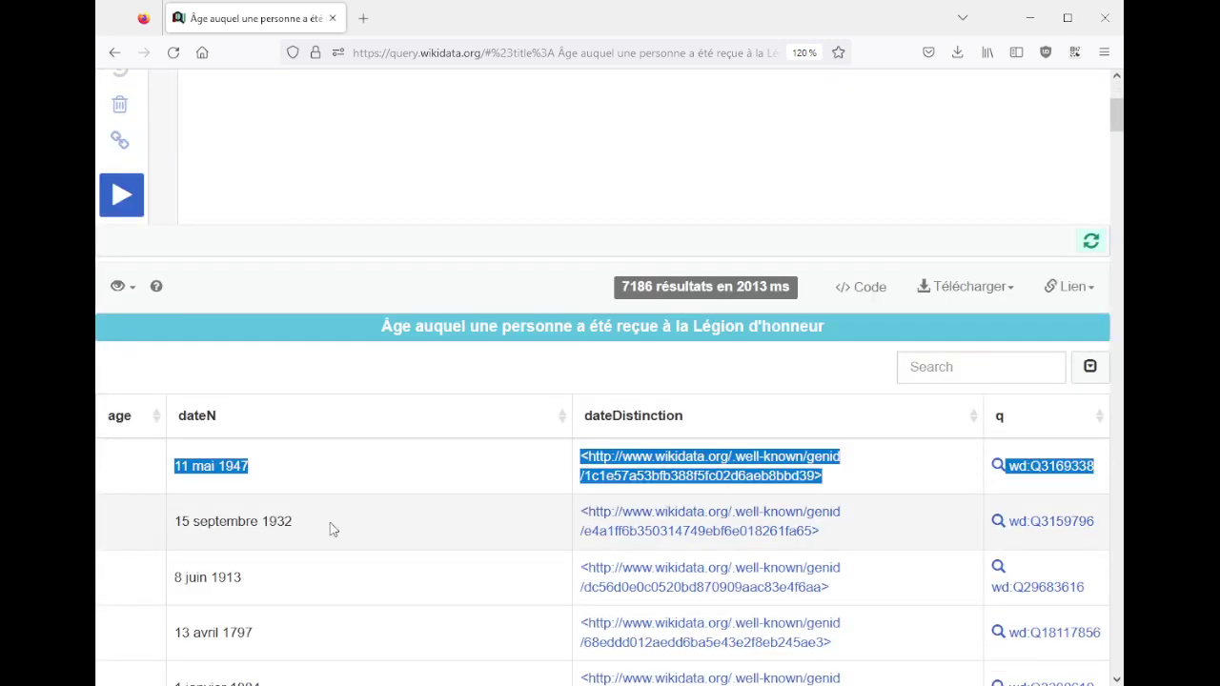
# - Add the line "FILTER ( ?dateDistinction > 1000 )" below the pq:P585 line and run the query
pyautogui.click(372, 473)
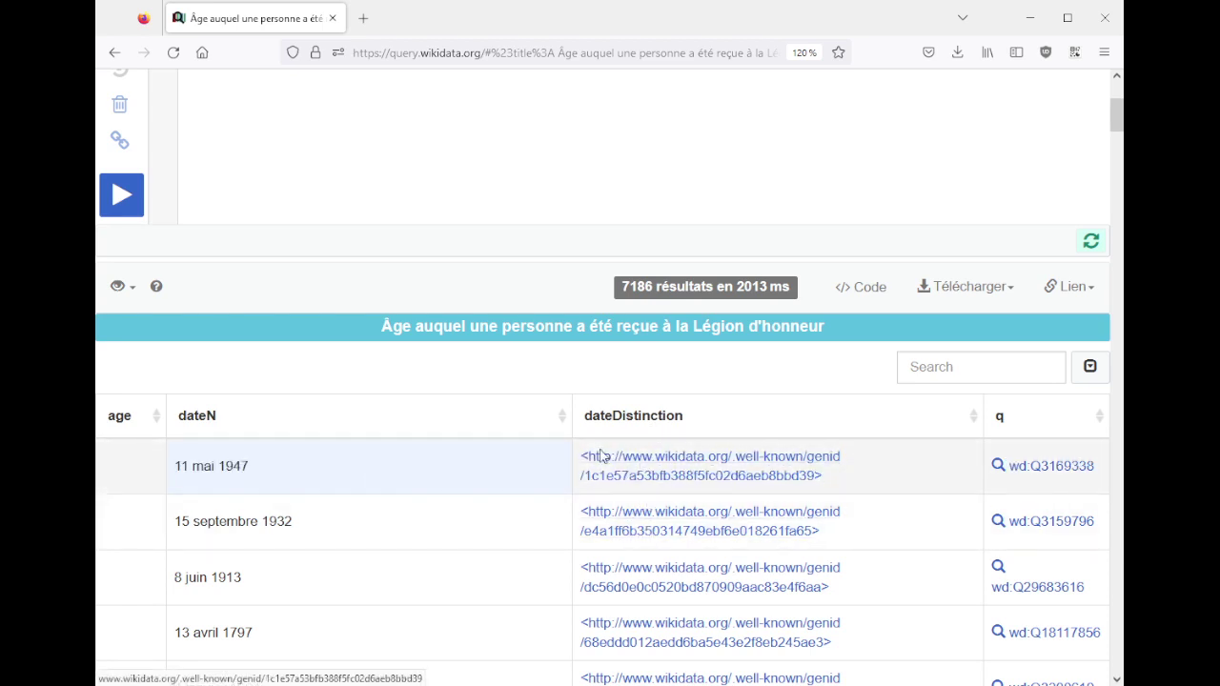
pyautogui.moveTo(825, 476); pyautogui.dragTo(580, 471)
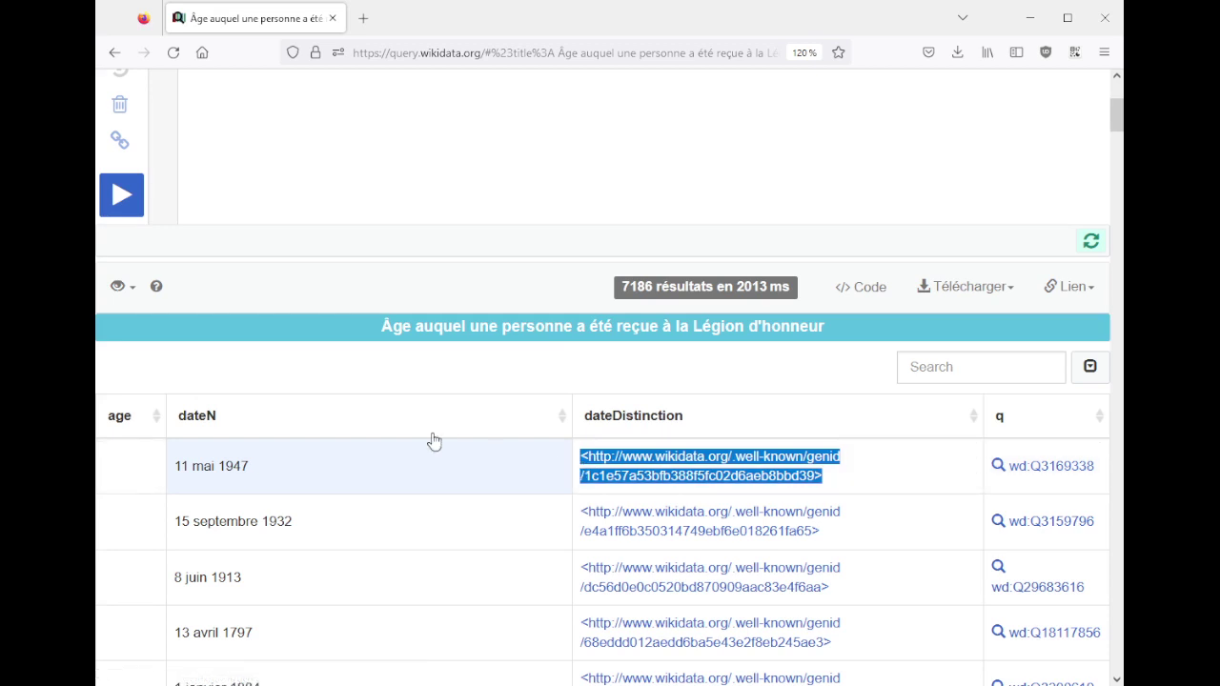
pyautogui.scroll(3, 433, 440)
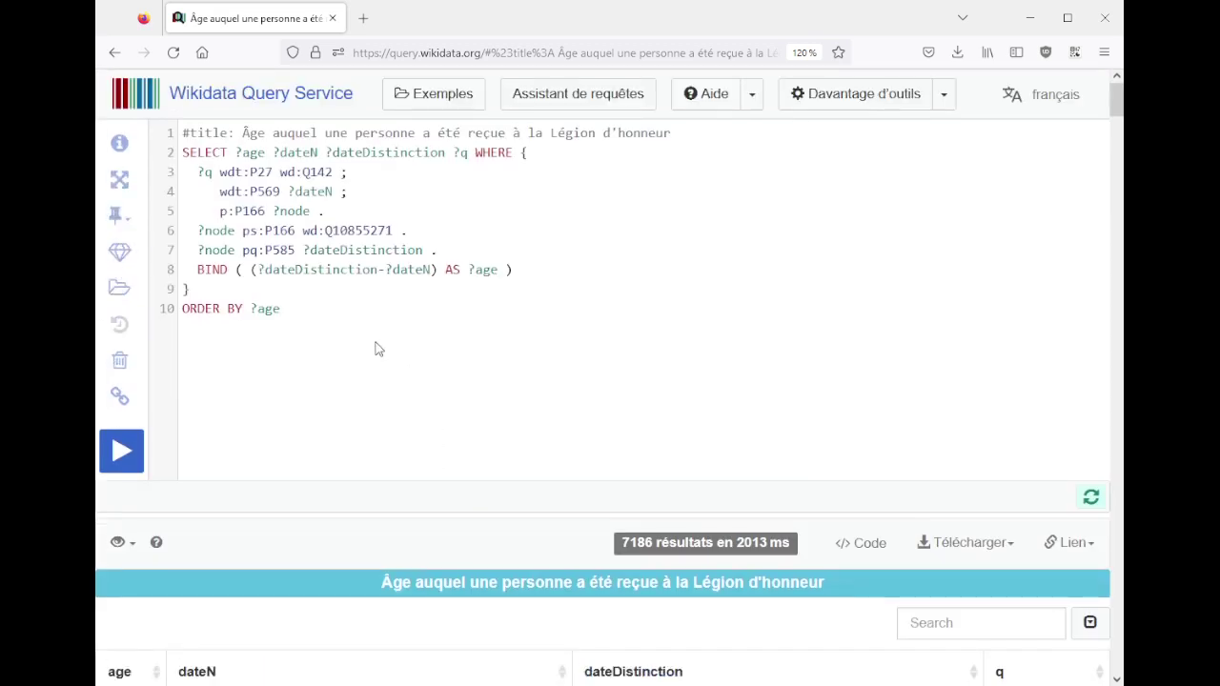
pyautogui.click(451, 251)
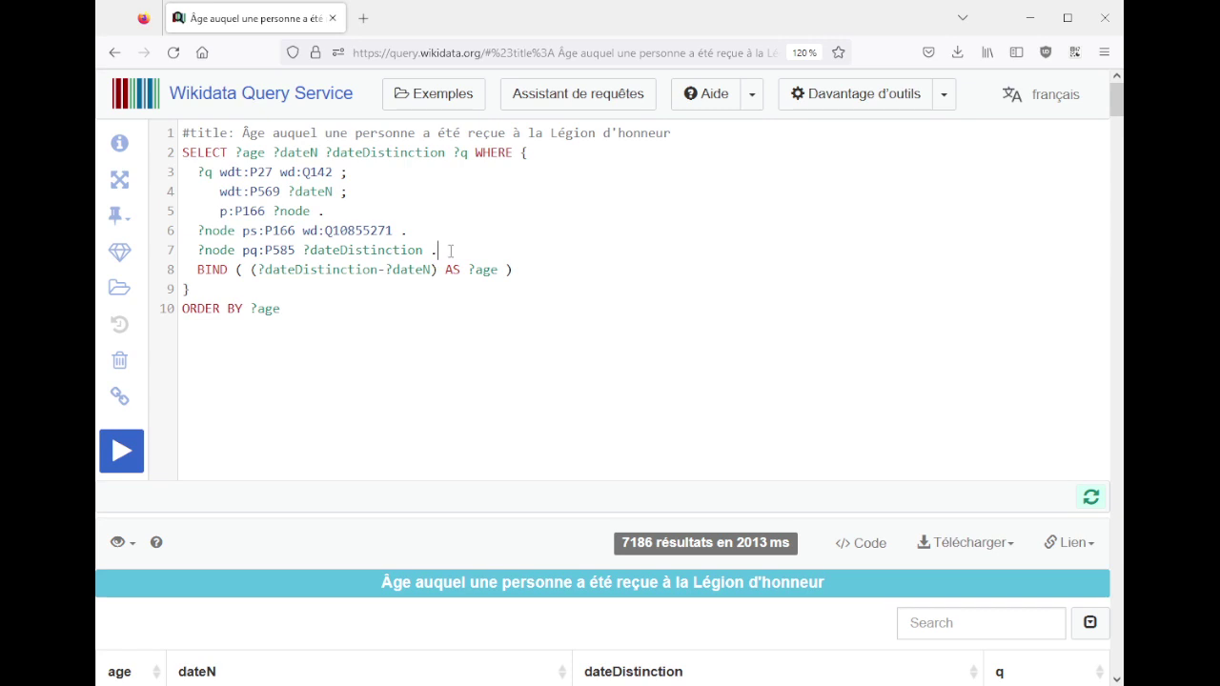
pyautogui.press('Return')
pyautogui.write('FILT')
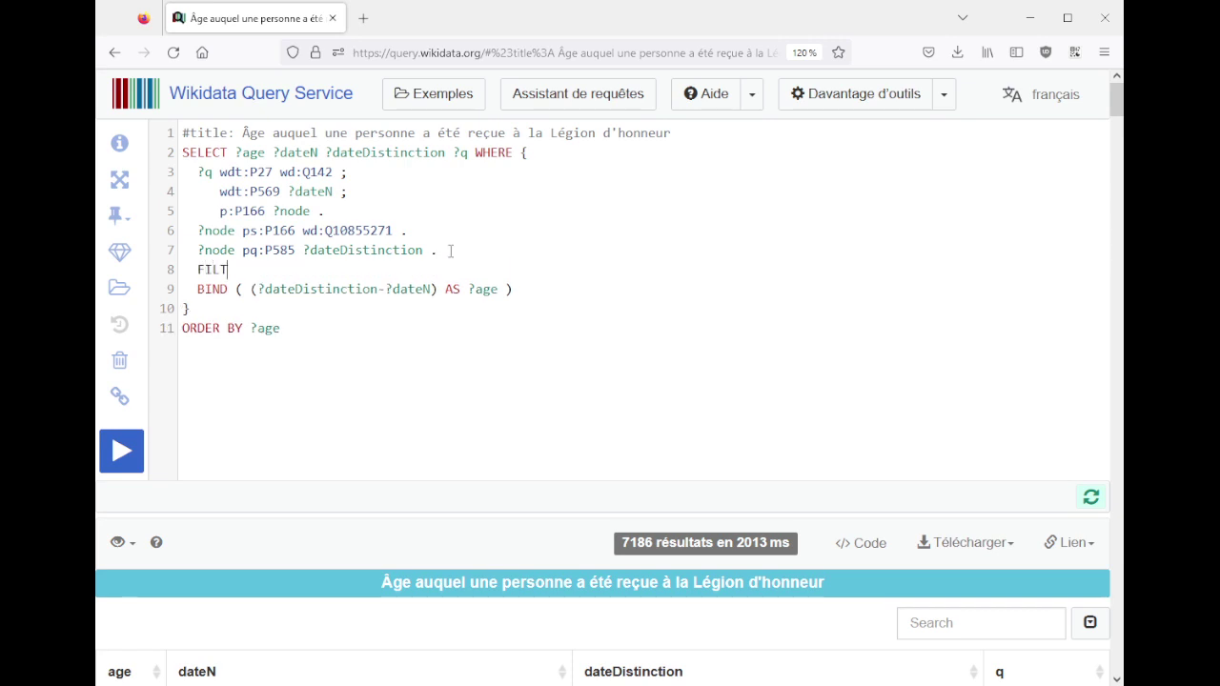
pyautogui.write('ER ( )')
pyautogui.press('BackSpace')
pyautogui.press('BackSpace')
pyautogui.press('BackSpace')
pyautogui.write('( ?')
pyautogui.press('Down')
pyautogui.press('Down')
pyautogui.press('Return')
pyautogui.write('> 1')
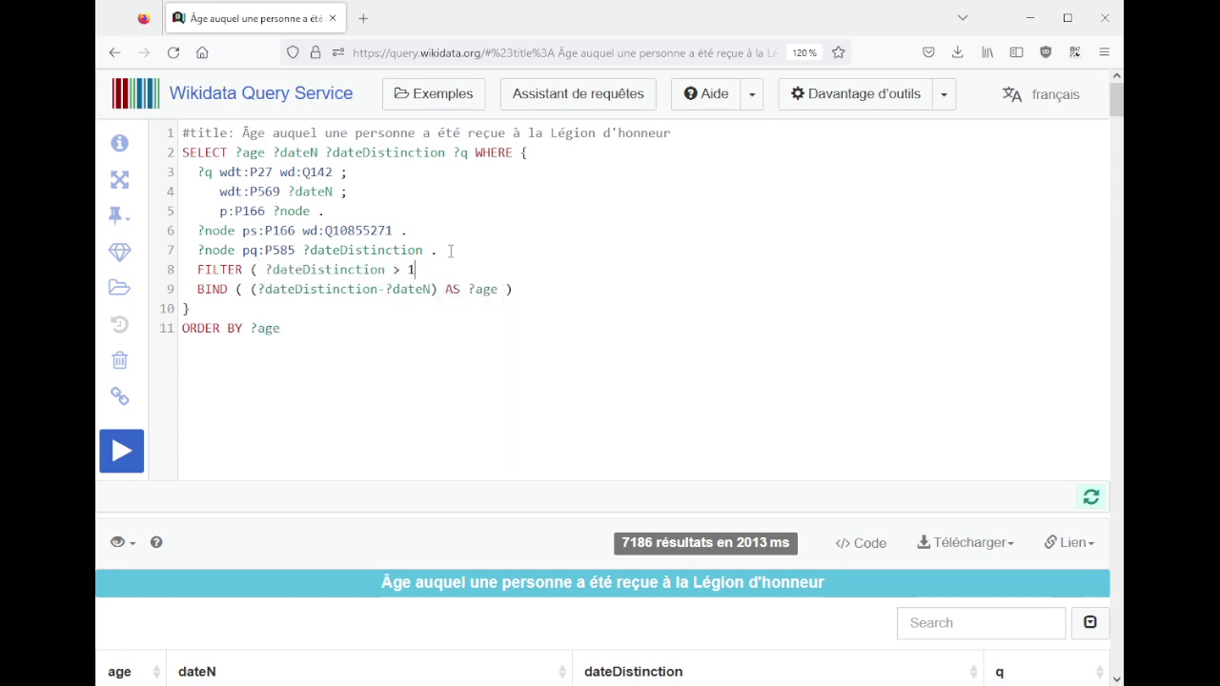
pyautogui.write('000 )')
pyautogui.hotkey('ctrl', 'Return')
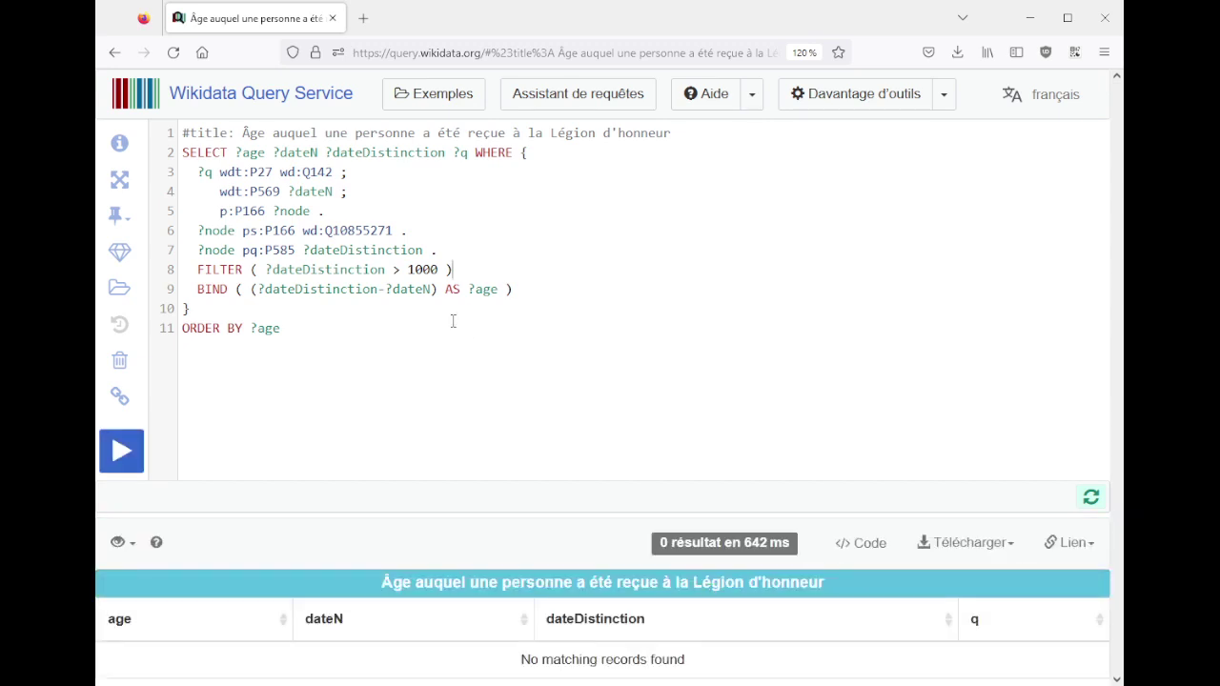
# - Wrap ?dateDistinction in the year() function inside the FILTER condition and run the query
pyautogui.click(265, 273)
pyautogui.write('year(')
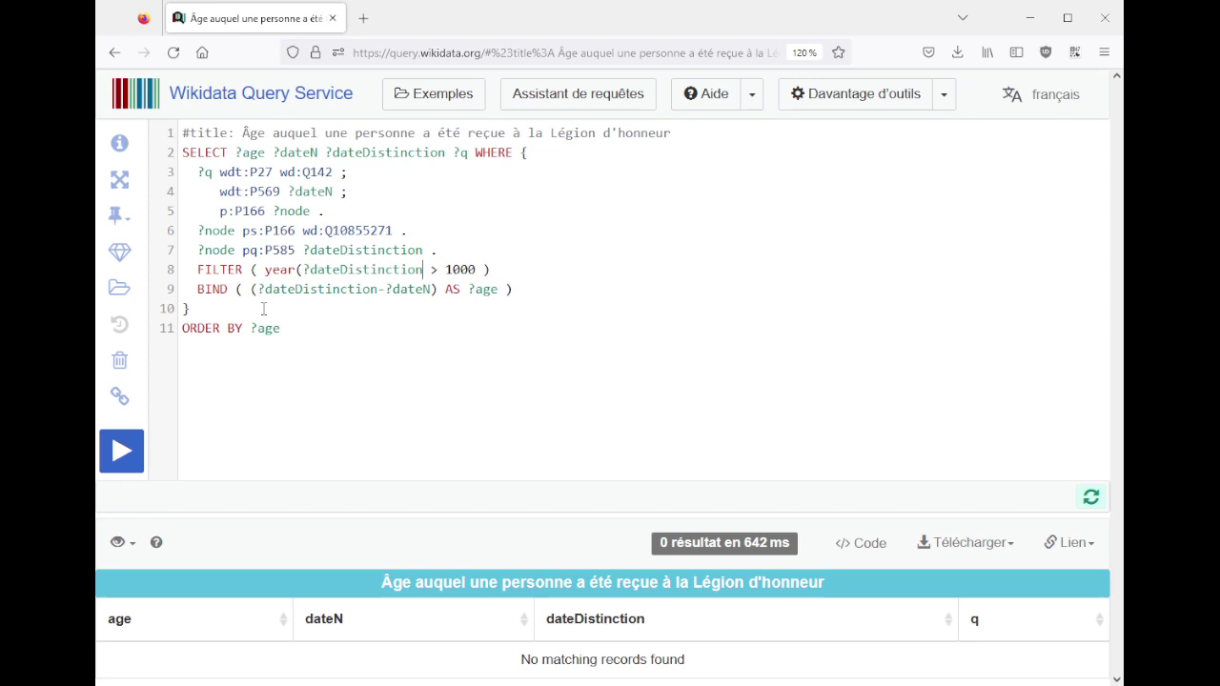
pyautogui.write(')')
pyautogui.hotkey('ctrl', 'Return')
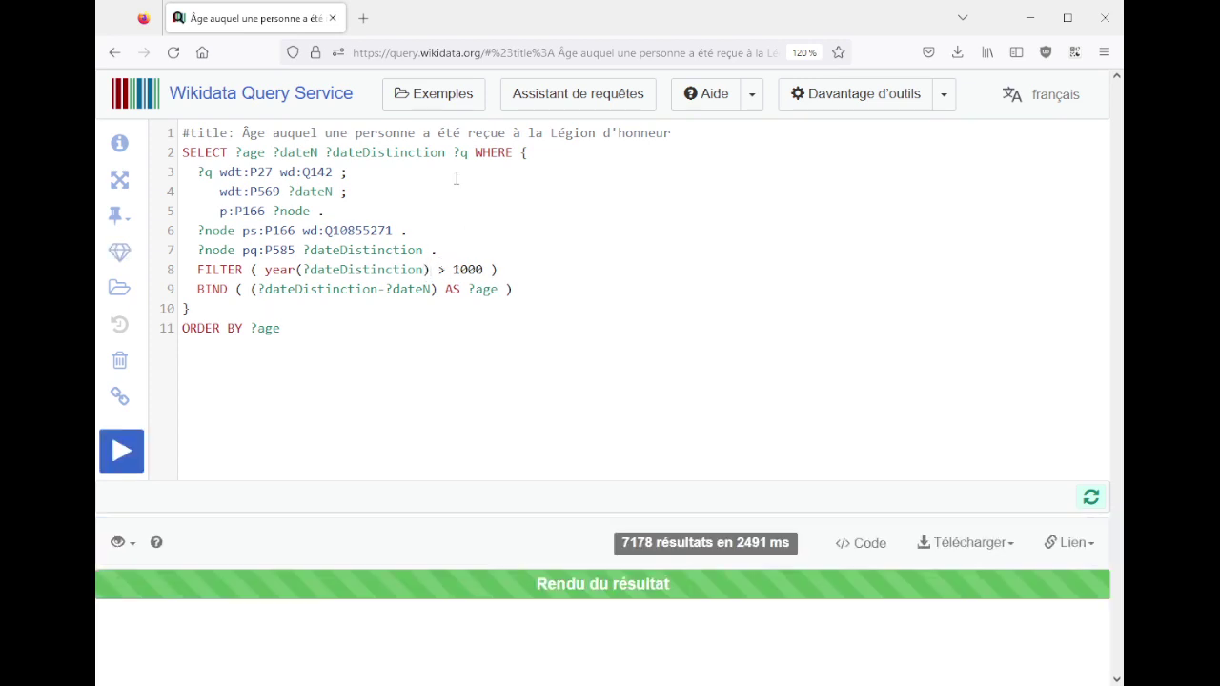
# - Compare the birth and award dates of the row with the most negative age, and open its item Q3133215
pyautogui.scroll(-3, 474, 412)
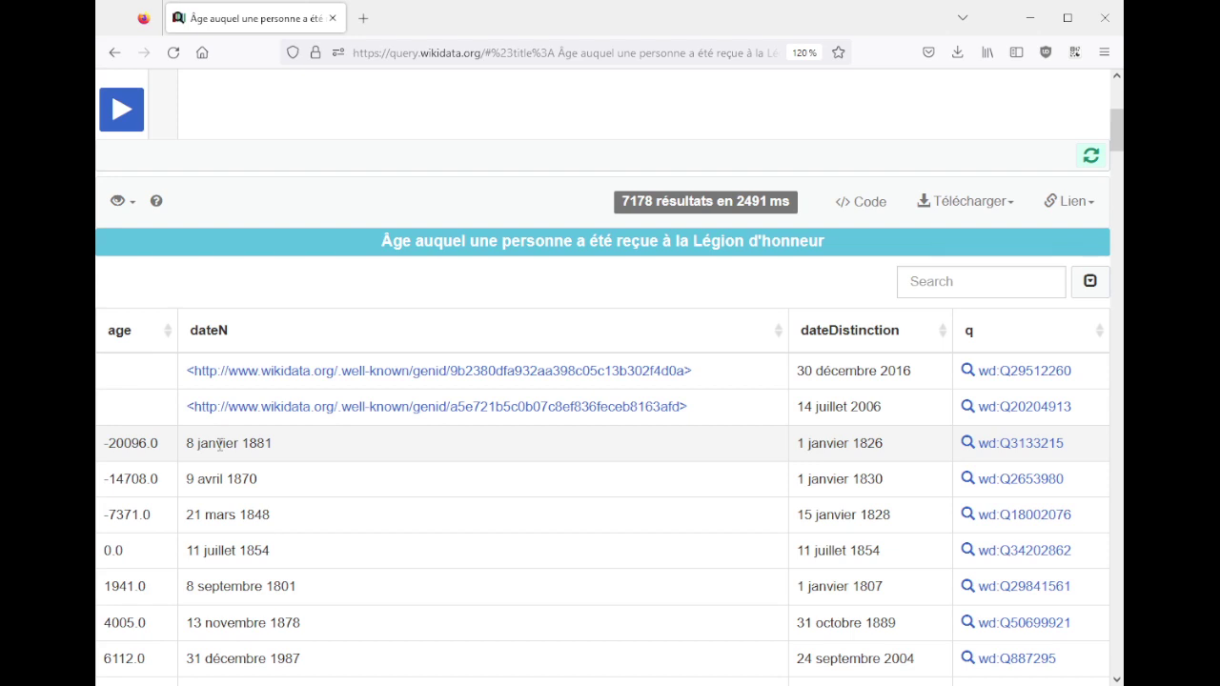
pyautogui.moveTo(108, 444); pyautogui.dragTo(148, 457)
pyautogui.moveTo(859, 443); pyautogui.dragTo(884, 444)
pyautogui.moveTo(255, 443); pyautogui.dragTo(279, 450)
pyautogui.click(1036, 449)
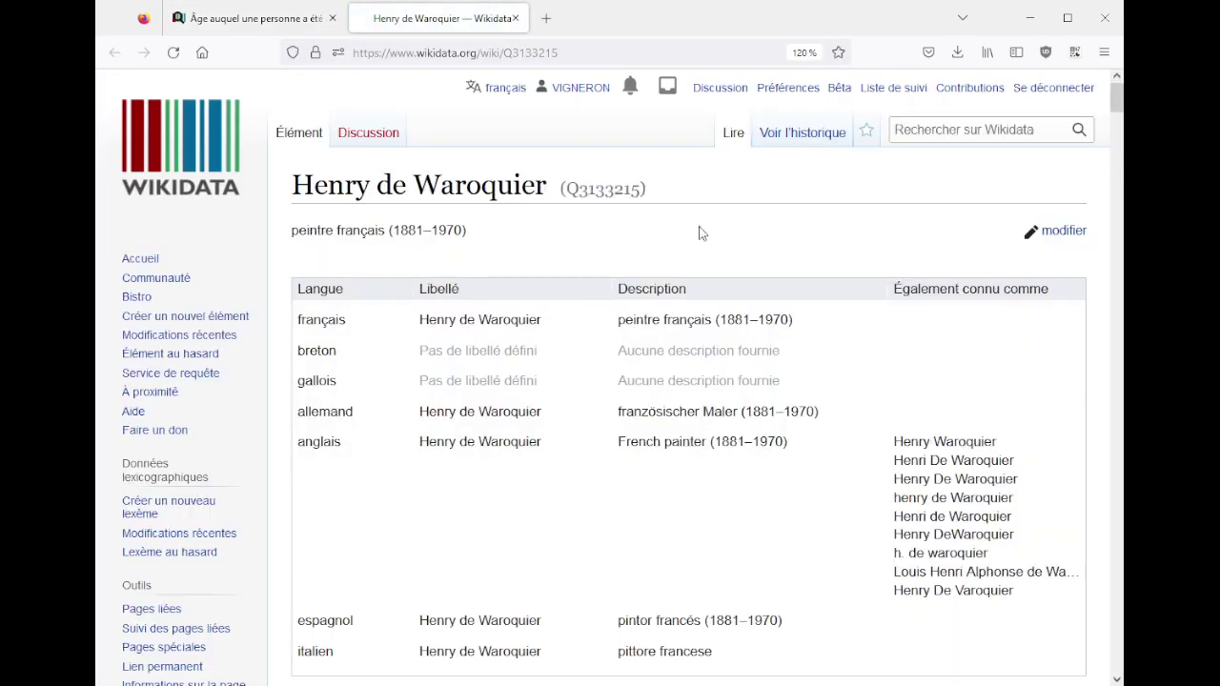
# - Expand the references of both "date de mort" statements on item Q3133215
pyautogui.moveTo(735, 475); pyautogui.dragTo(778, 474)
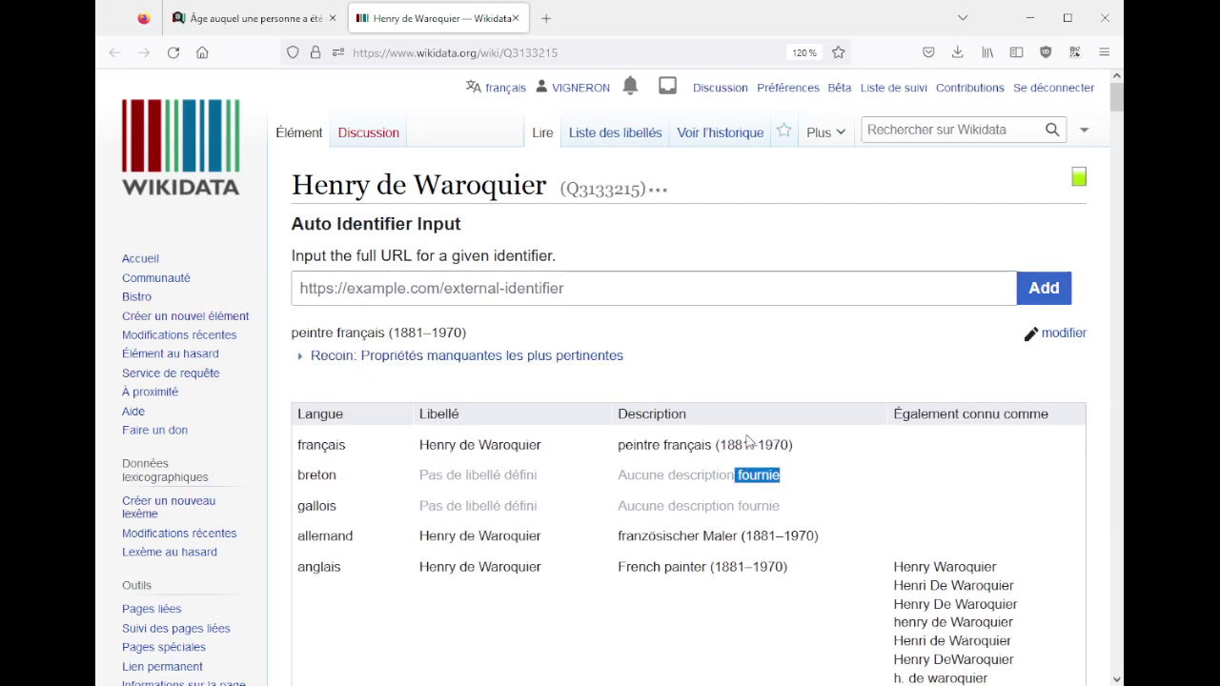
pyautogui.scroll(-15, 743, 442)
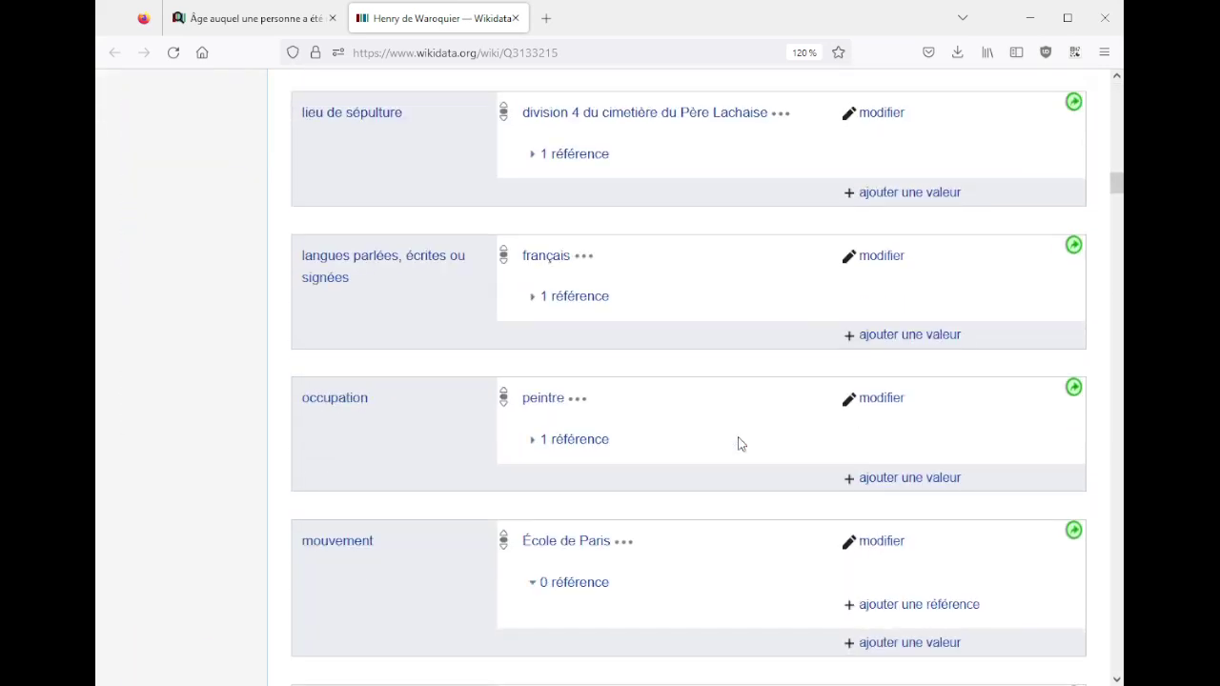
pyautogui.scroll(5, 740, 442)
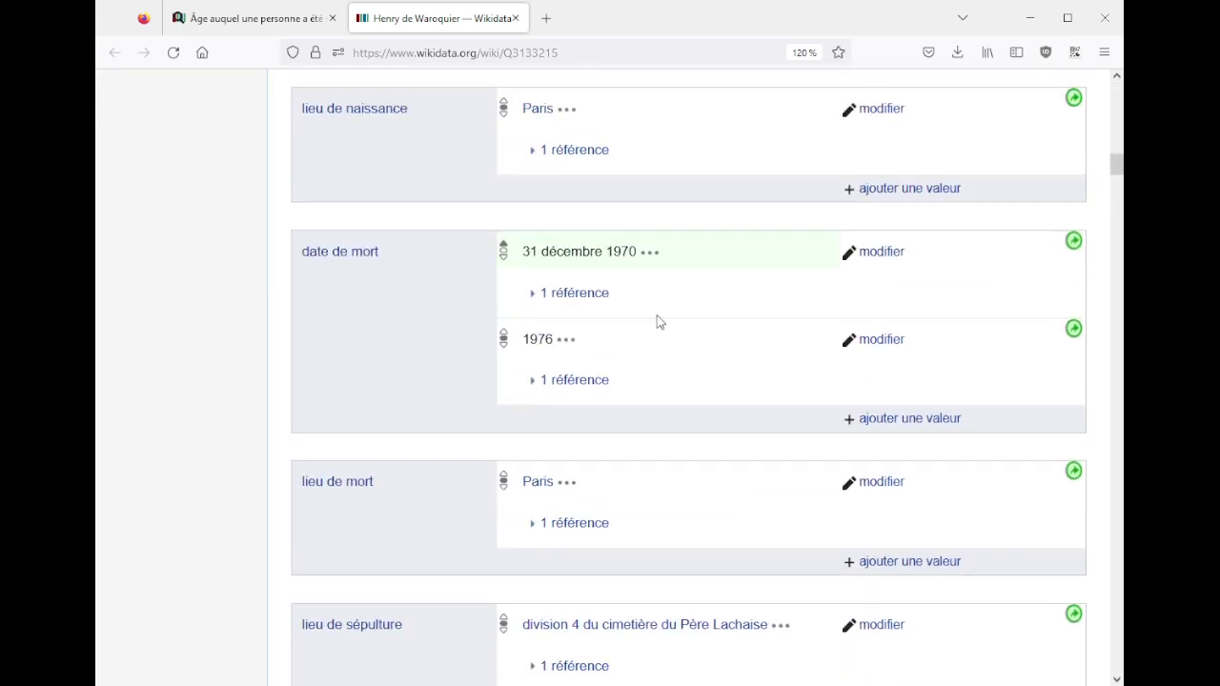
pyautogui.click(564, 381)
pyautogui.click(572, 294)
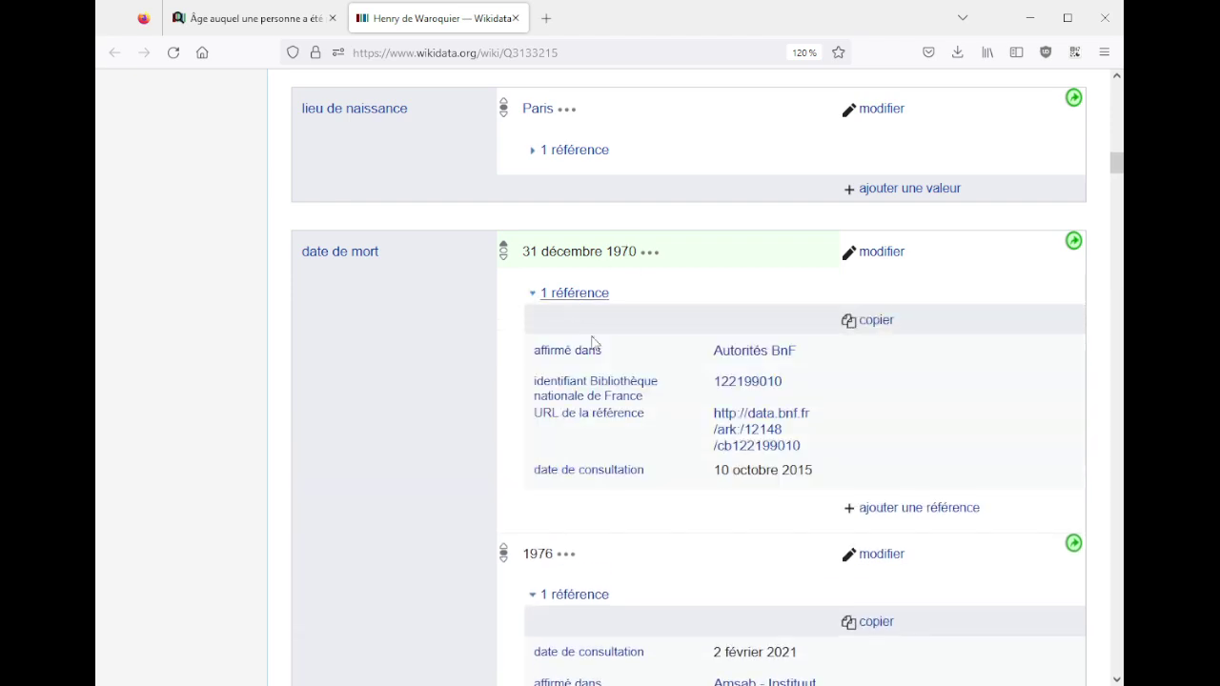
# - Examine the dates and references of the three Légion d'honneur statements under "distinction reçue", and close the item
pyautogui.scroll(-10, 667, 452)
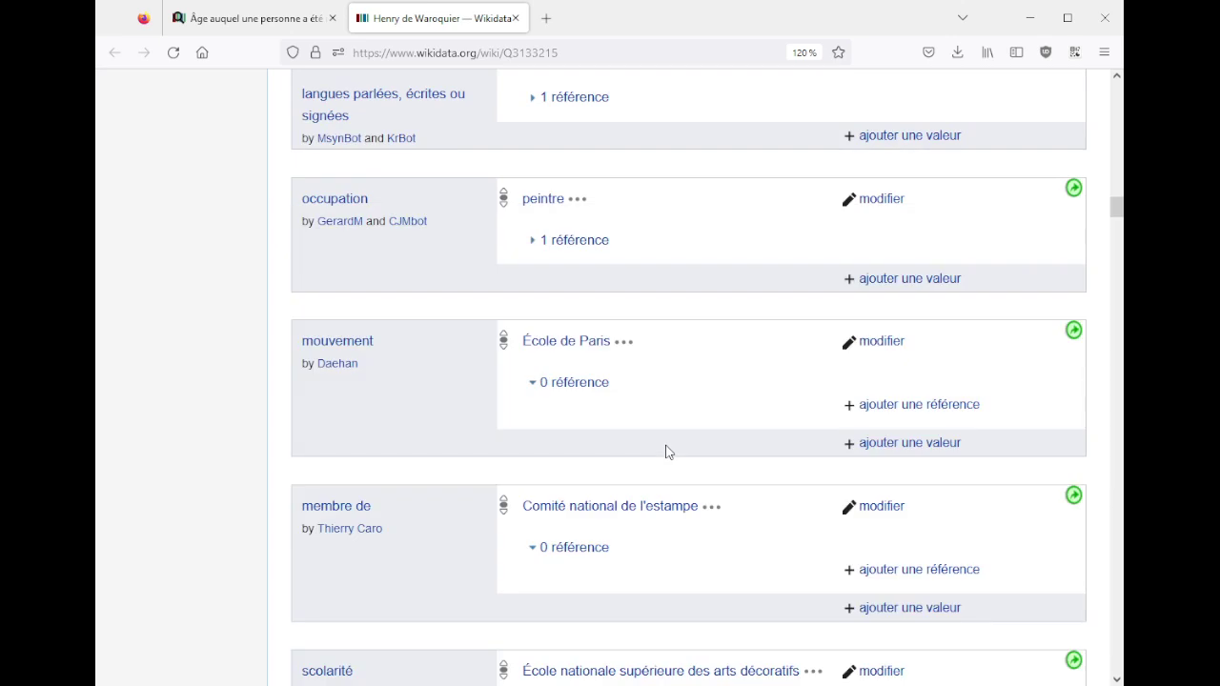
pyautogui.scroll(-10, 667, 453)
pyautogui.scroll(-10, 667, 452)
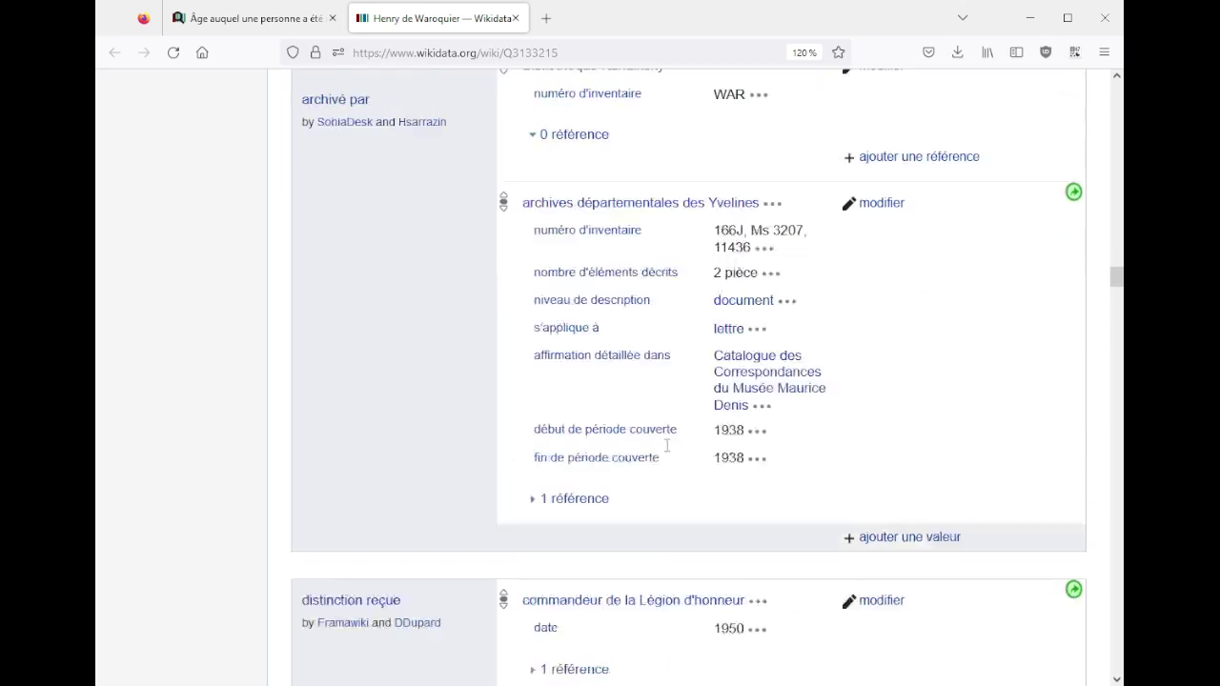
pyautogui.scroll(-10, 667, 453)
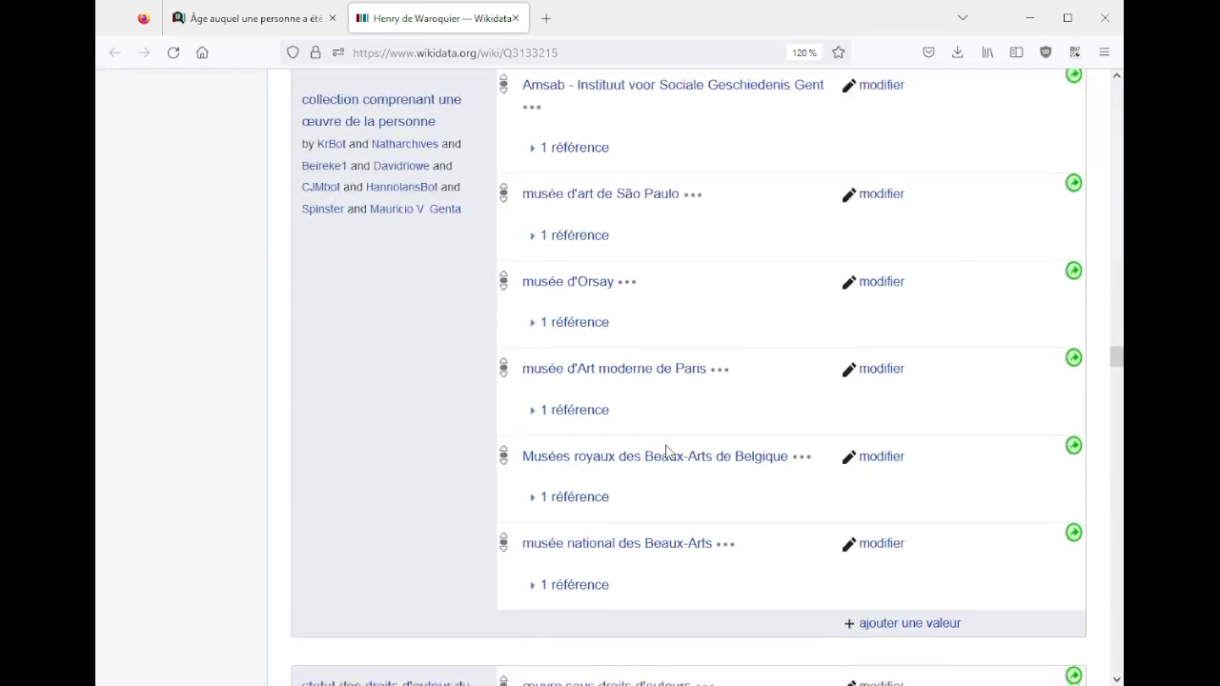
pyautogui.scroll(5, 667, 452)
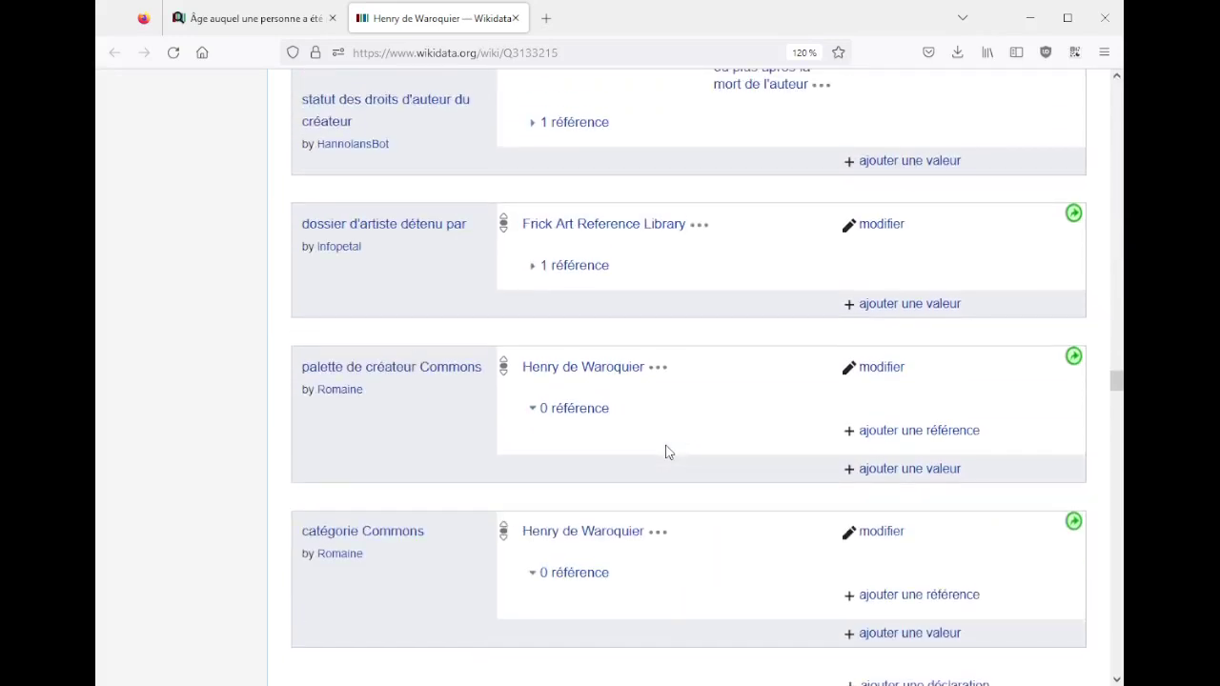
pyautogui.scroll(15, 667, 453)
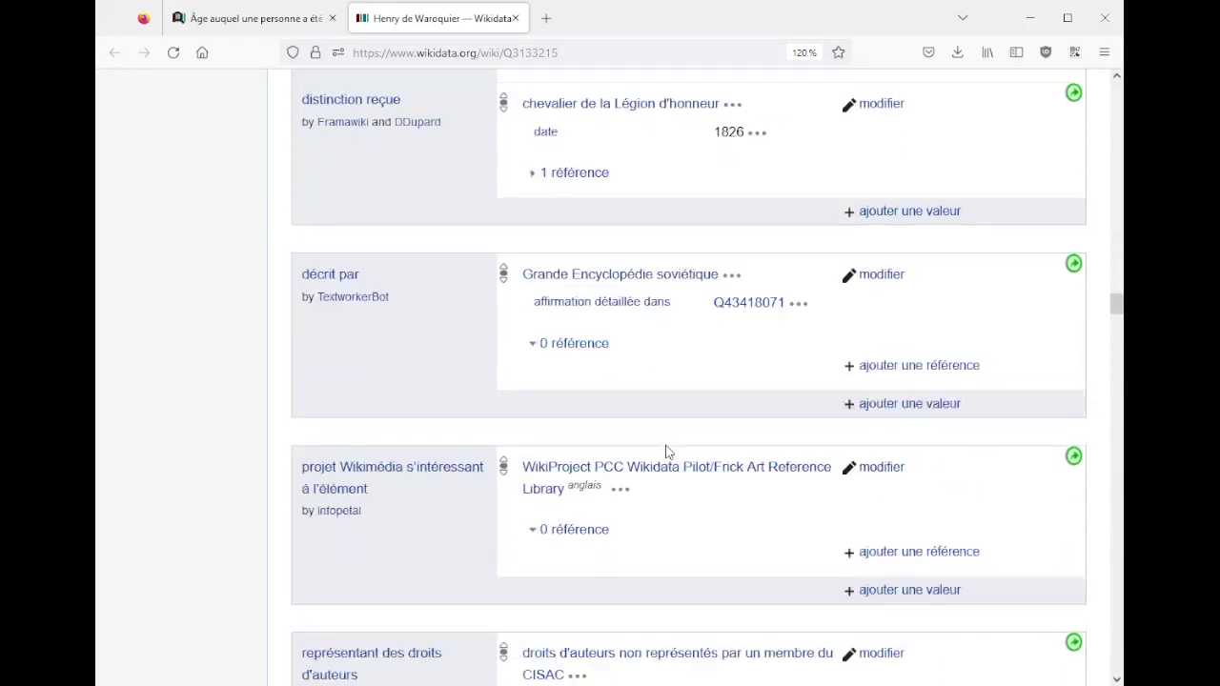
pyautogui.scroll(4, 667, 453)
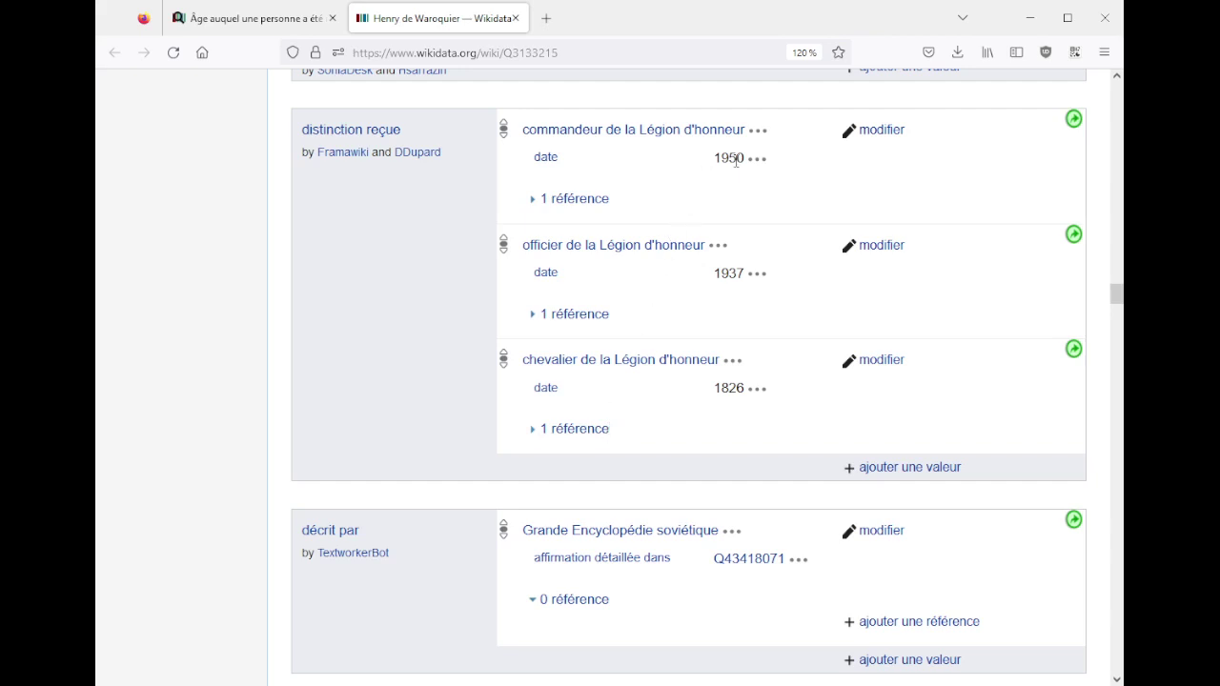
pyautogui.moveTo(735, 388); pyautogui.dragTo(713, 388)
pyautogui.click(587, 436)
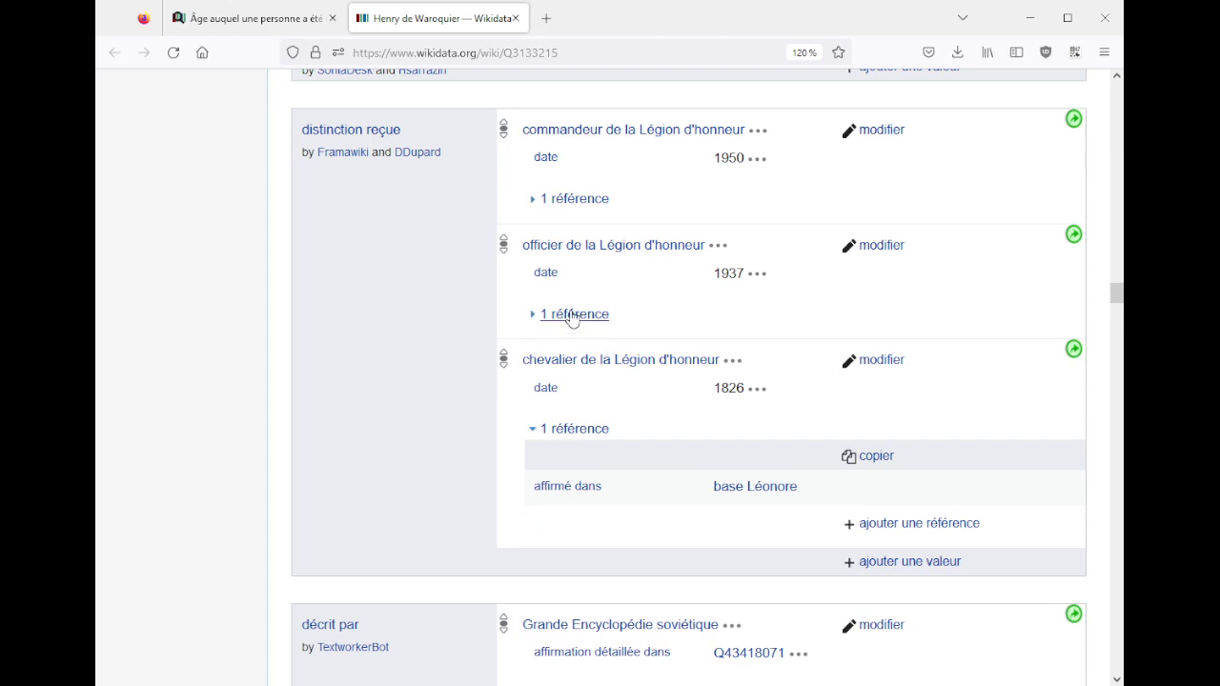
pyautogui.click(570, 315)
pyautogui.click(557, 200)
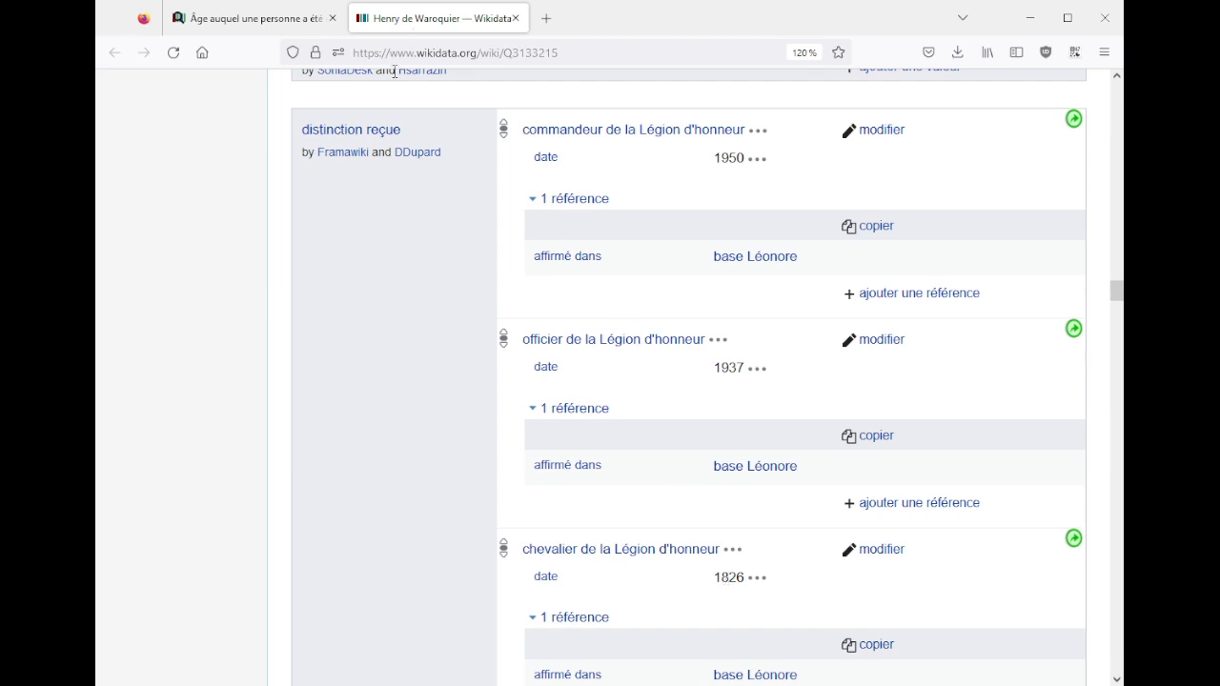
pyautogui.middleClick(408, 18)
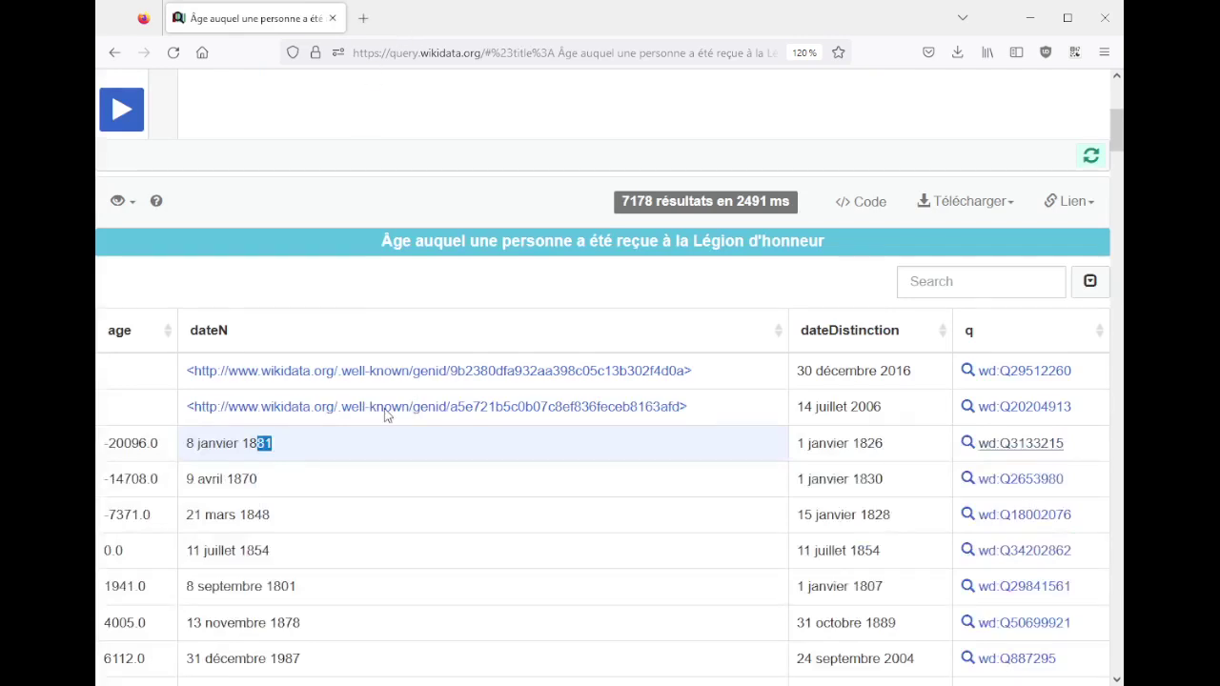
# - Examine the result rows with zero and lowest positive age, comparing their birth and award dates
pyautogui.scroll(-3, 172, 433)
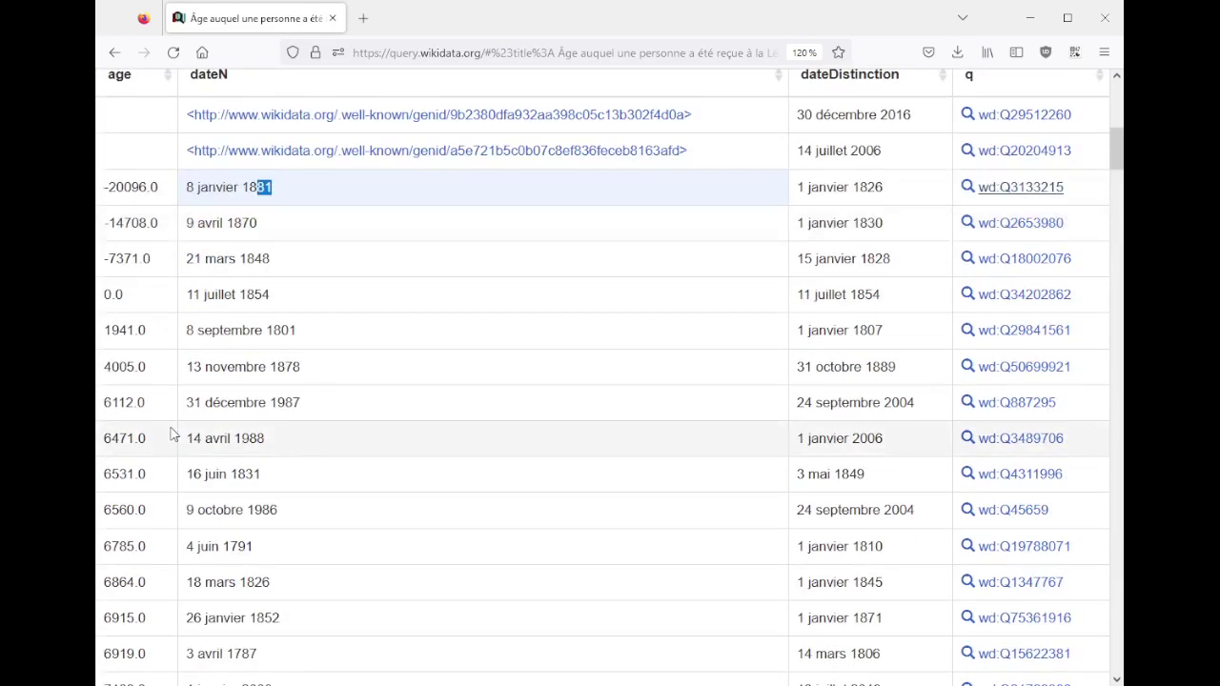
pyautogui.scroll(2, 172, 434)
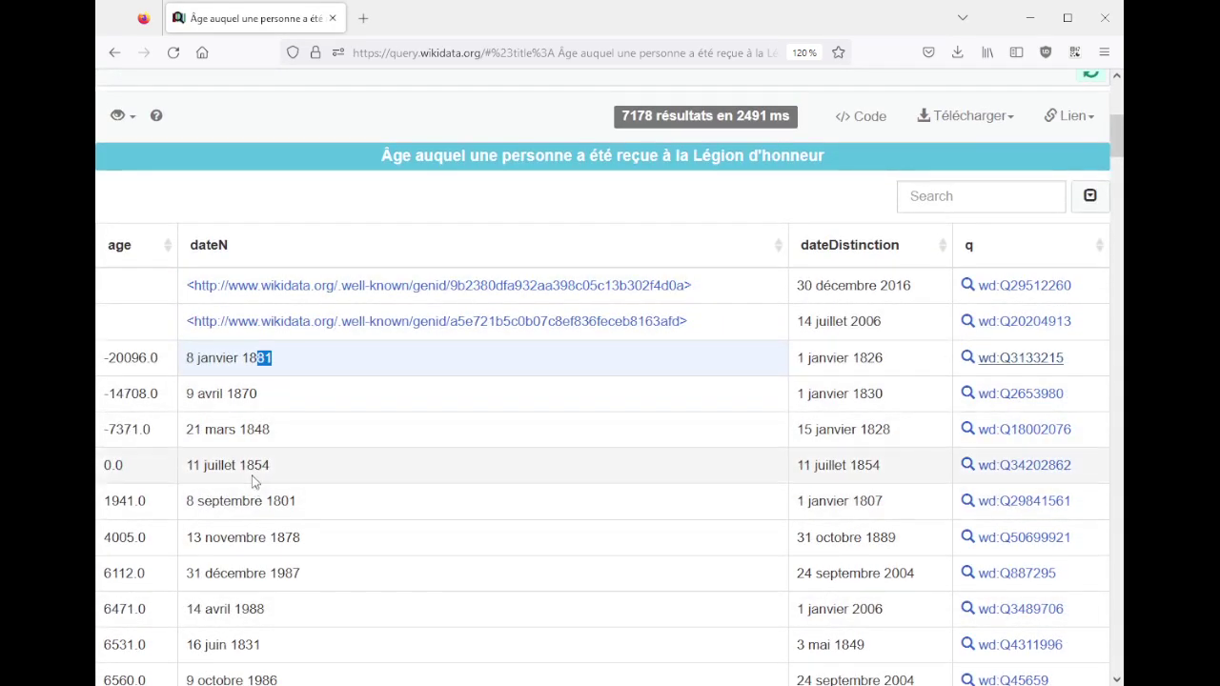
pyautogui.moveTo(188, 465); pyautogui.dragTo(921, 470)
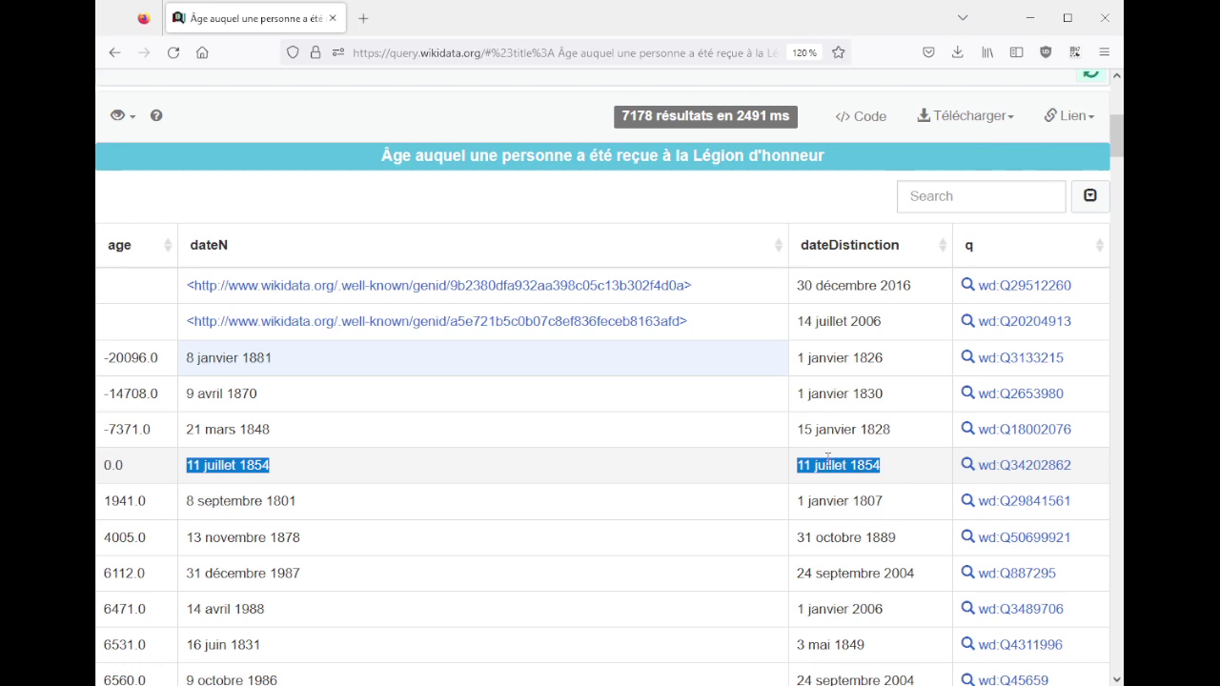
pyautogui.click(114, 500)
pyautogui.moveTo(115, 500); pyautogui.dragTo(151, 507)
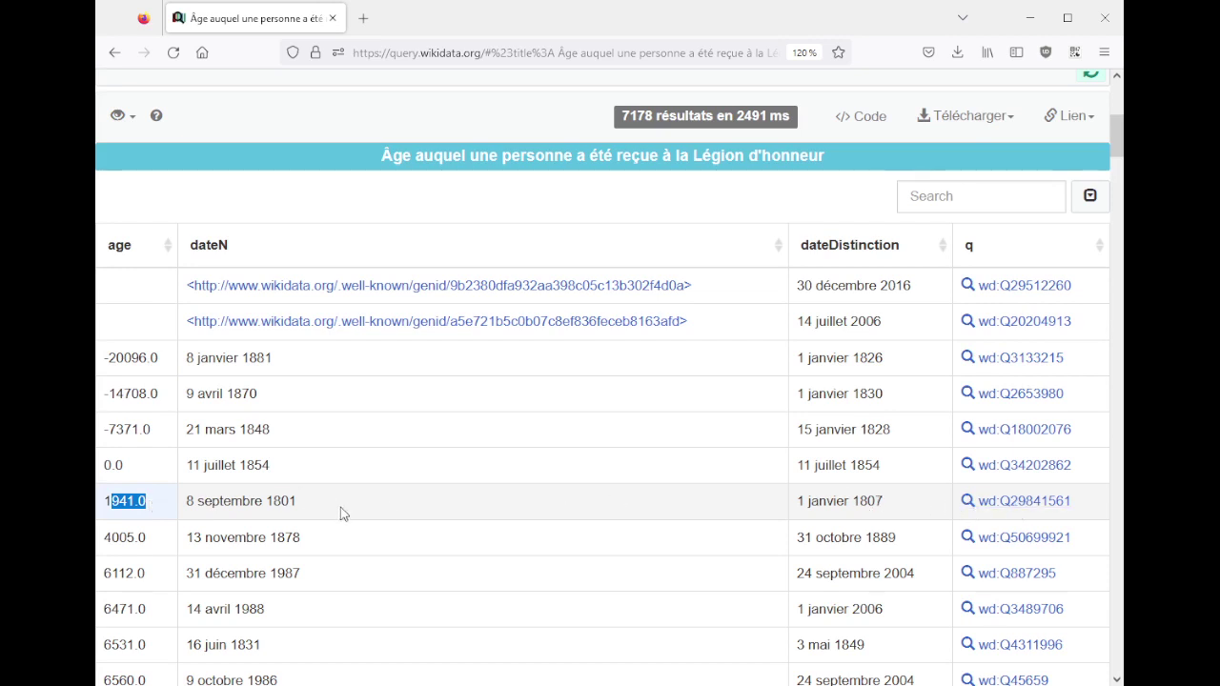
# - Change the BIND expression to ((?dateDistinction-?dateN)/365.25) AS ?age, run the query and examine the negative ages
pyautogui.scroll(5, 226, 525)
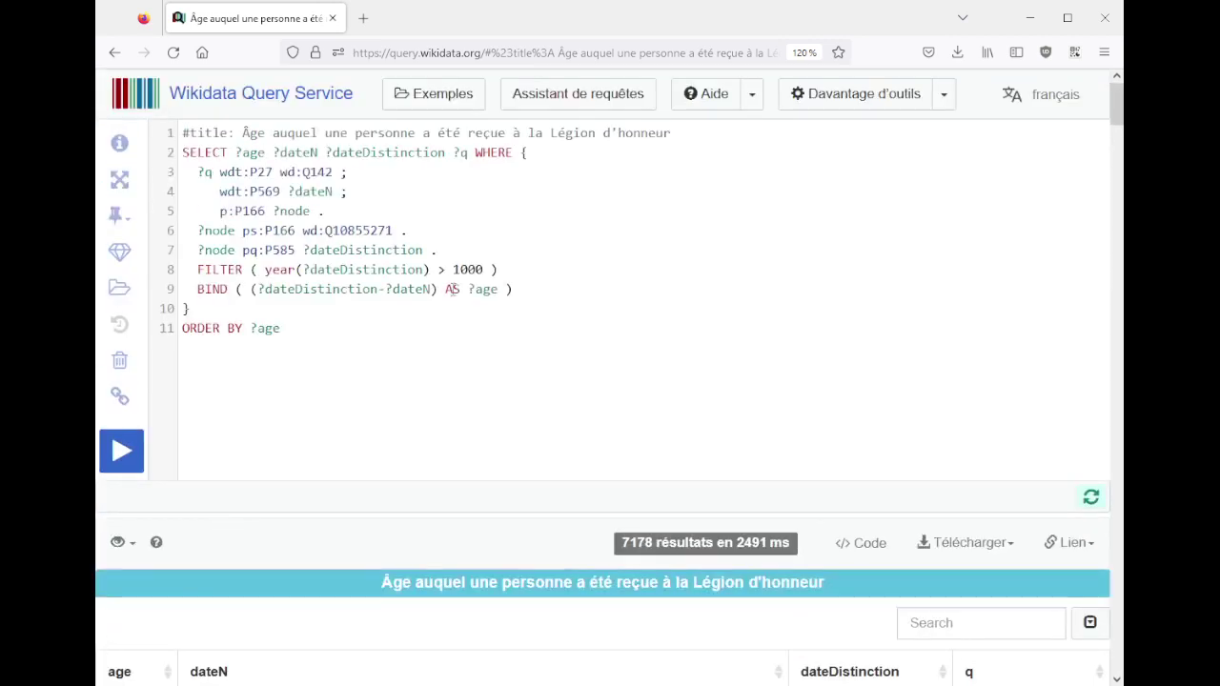
pyautogui.write('/365)')
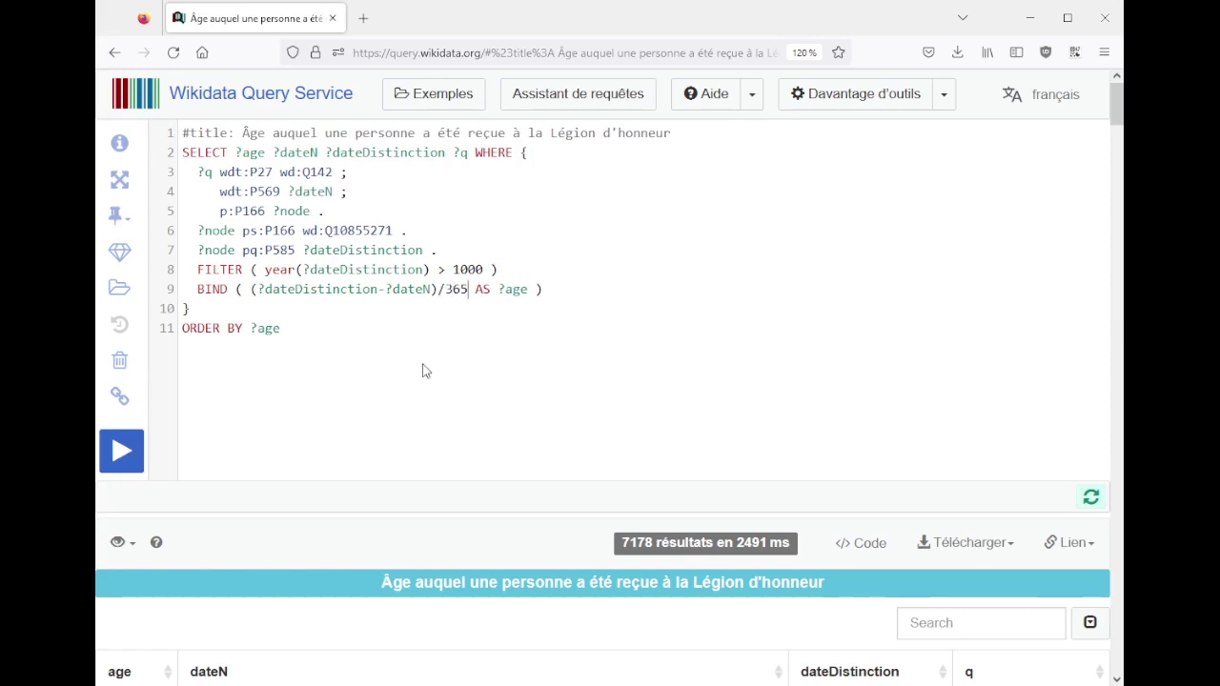
pyautogui.write('.25')
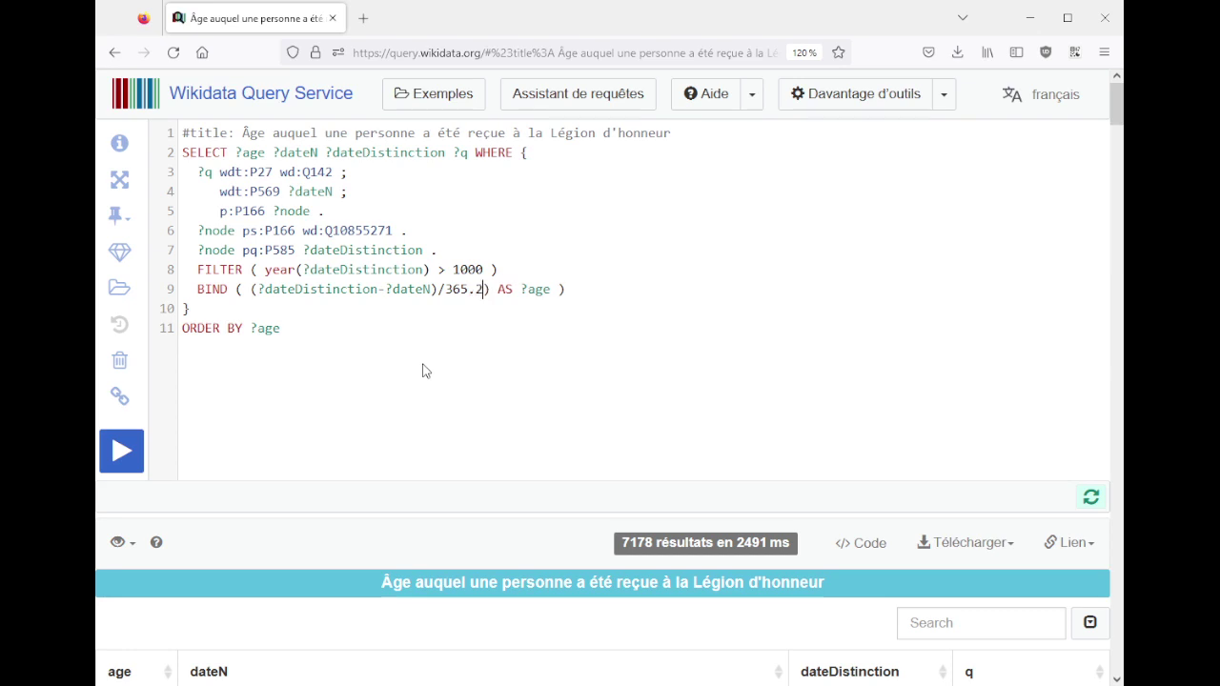
pyautogui.click(253, 289)
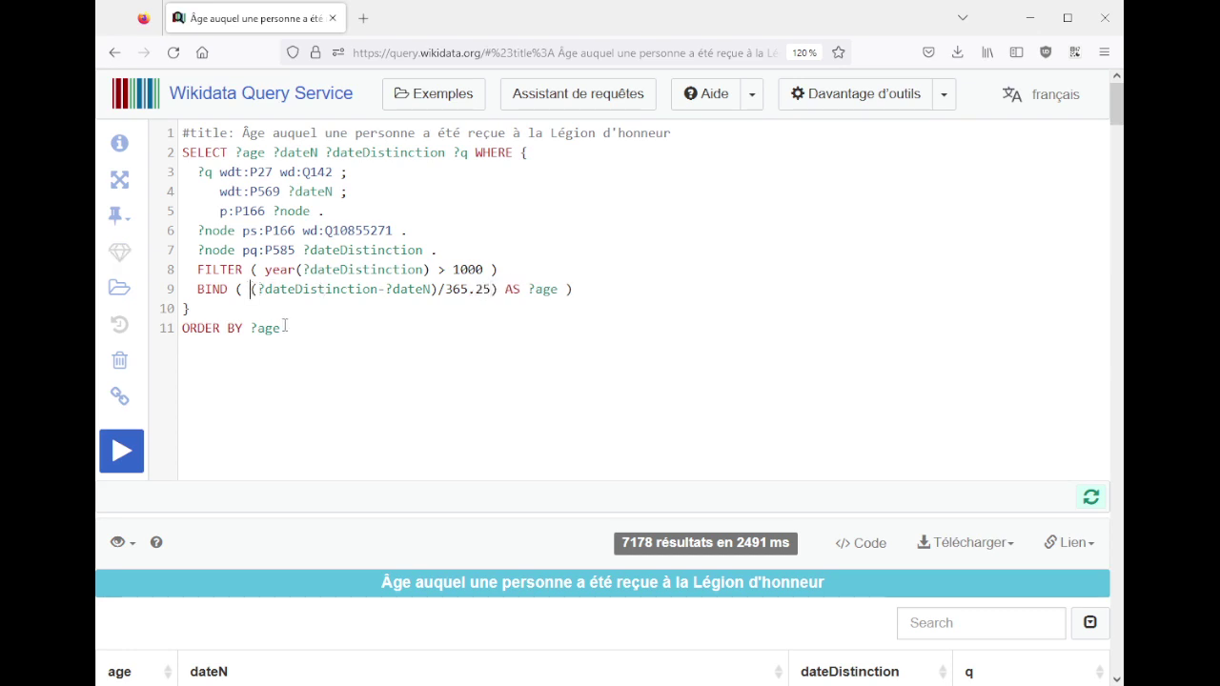
pyautogui.write('(')
pyautogui.hotkey('ctrl', 'Return')
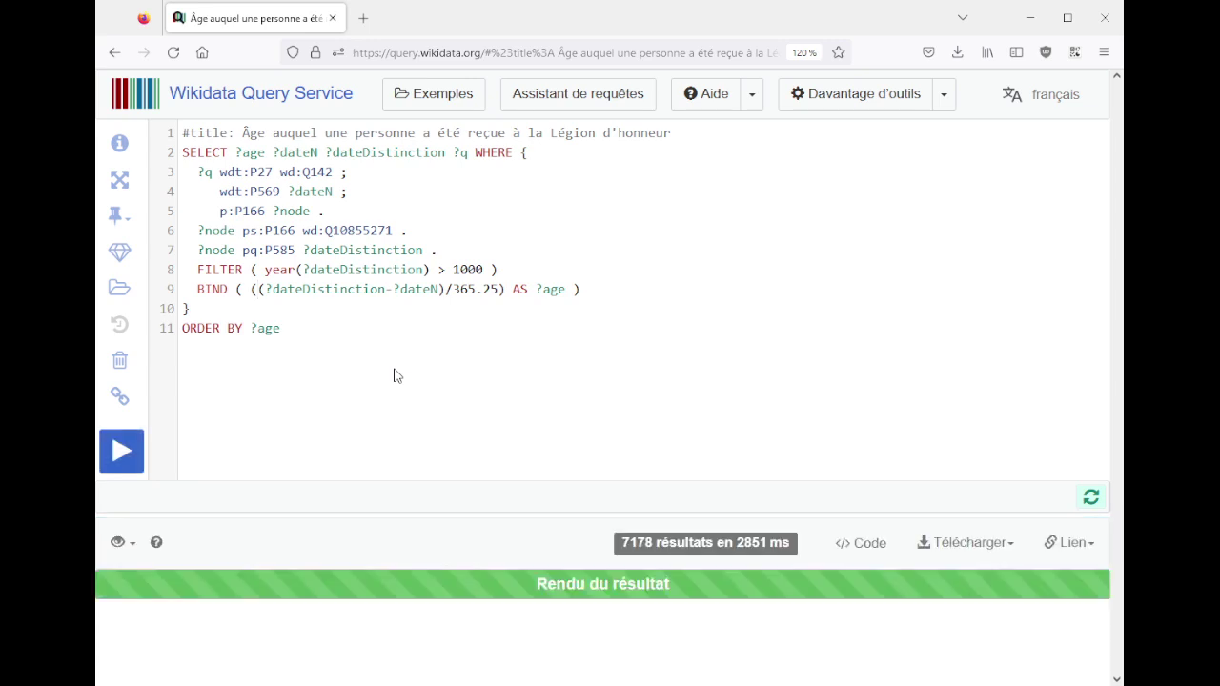
pyautogui.scroll(-5, 405, 370)
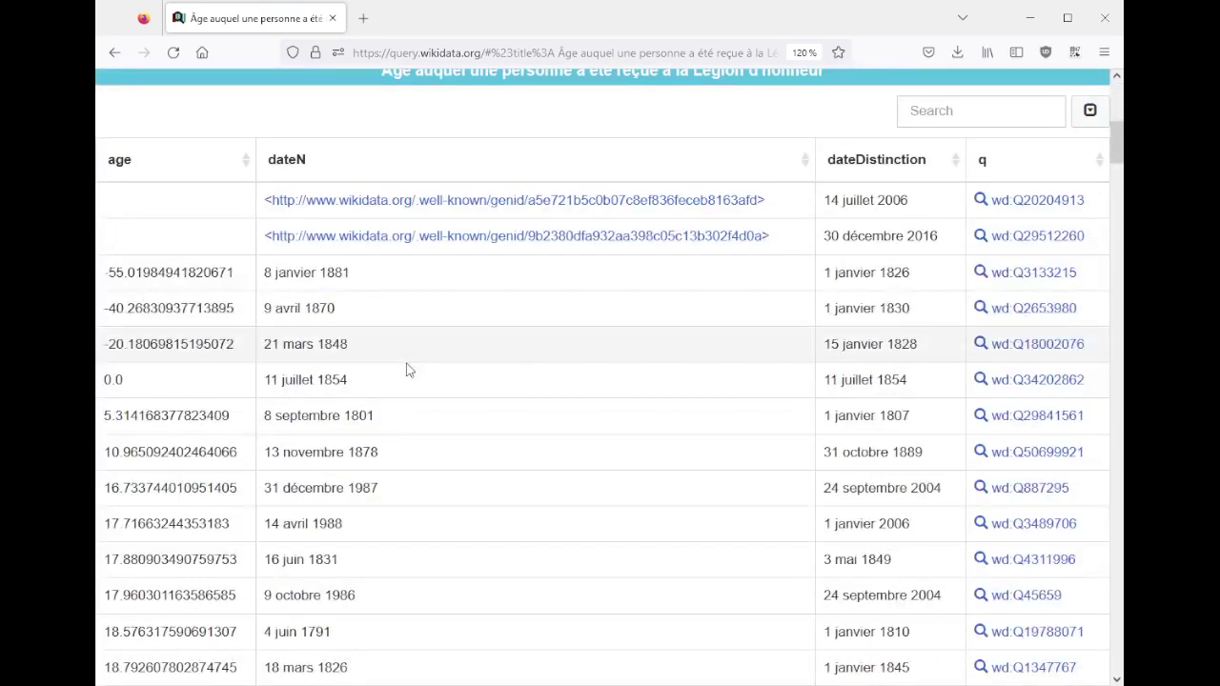
pyautogui.moveTo(104, 273); pyautogui.dragTo(103, 345)
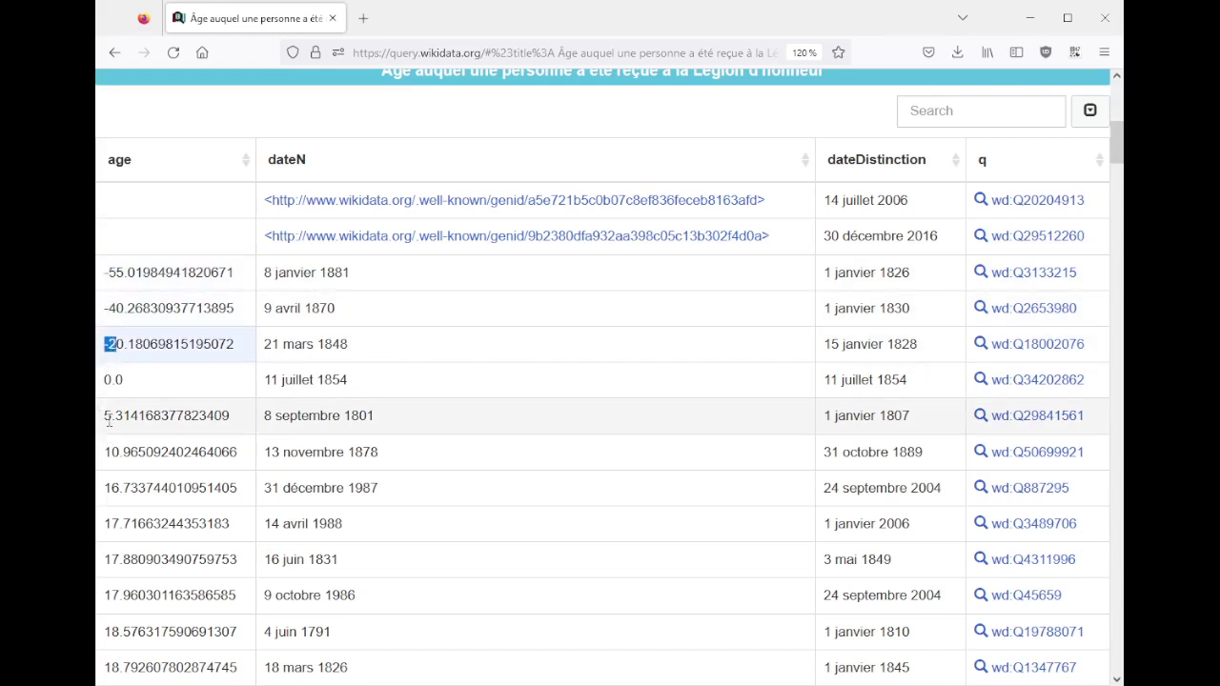
# - Examine the lowest positive ages in the results and open items Q50699921 and Q887295 in new tabs, showing Q50699921
pyautogui.moveTo(104, 417); pyautogui.dragTo(140, 523)
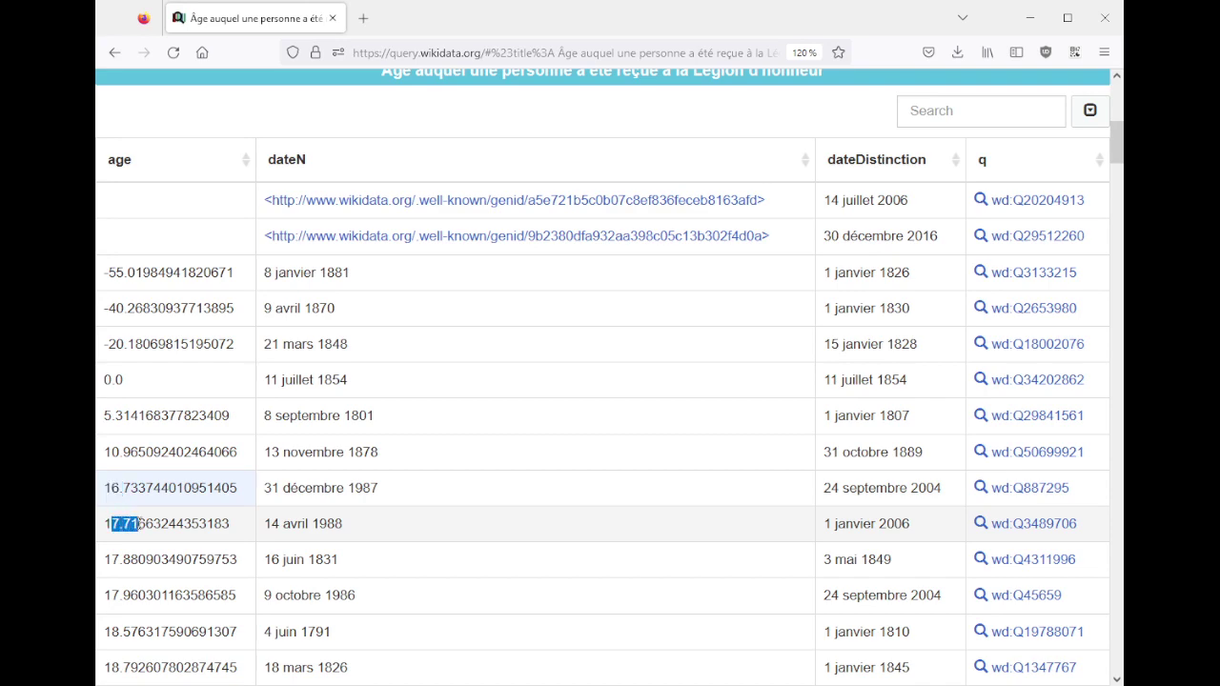
pyautogui.scroll(-3, 143, 458)
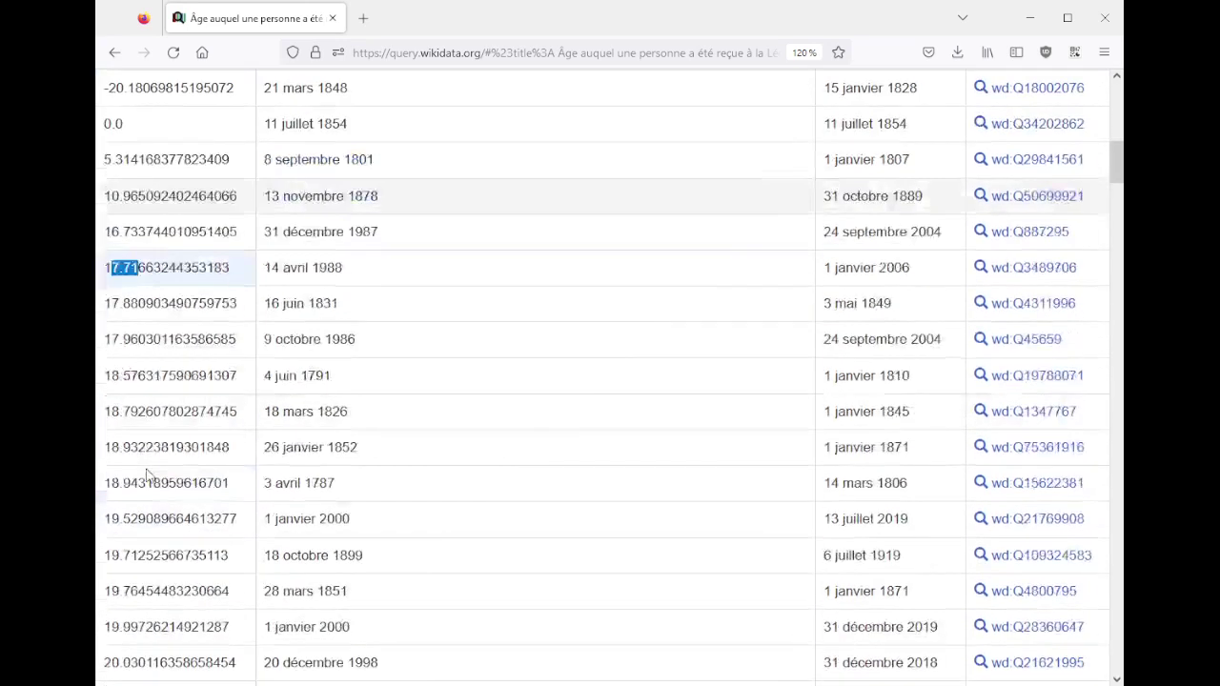
pyautogui.scroll(1, 147, 474)
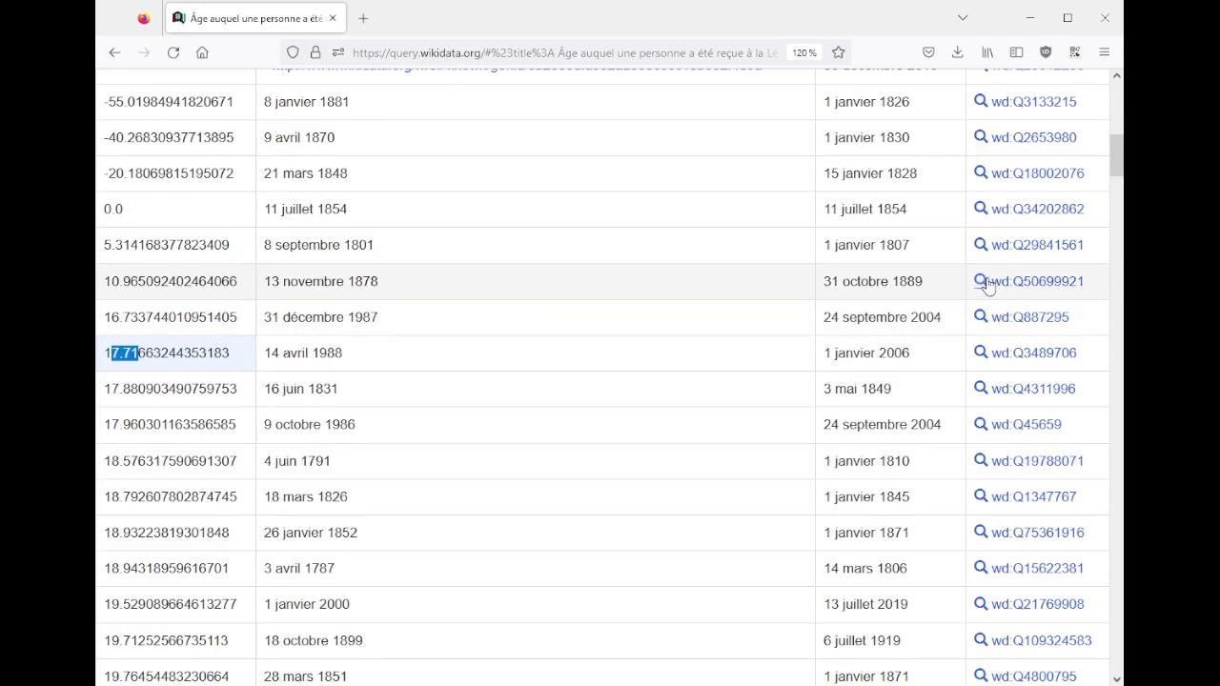
pyautogui.middleClick(1032, 283)
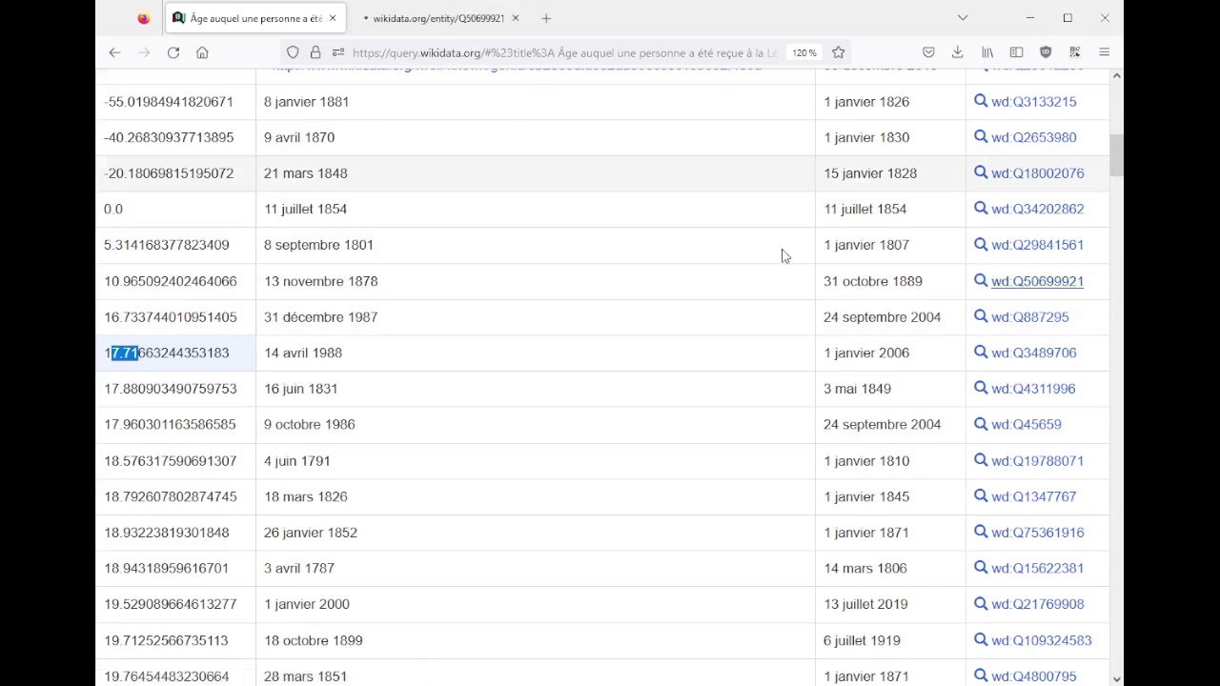
pyautogui.middleClick(1041, 324)
pyautogui.click(443, 18)
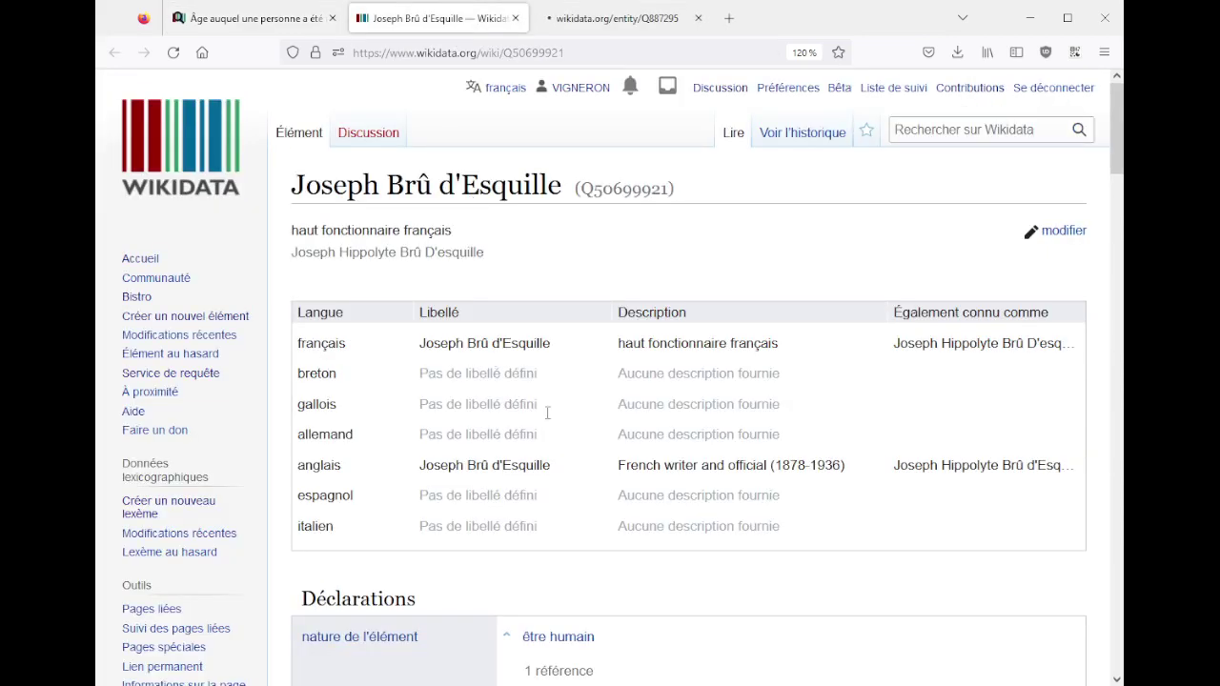
# - Find the "distinction reçue" statement for chevalier de la Légion d'honneur on item Q50699921 and expand its reference
pyautogui.scroll(-10, 698, 450)
pyautogui.scroll(-10, 699, 450)
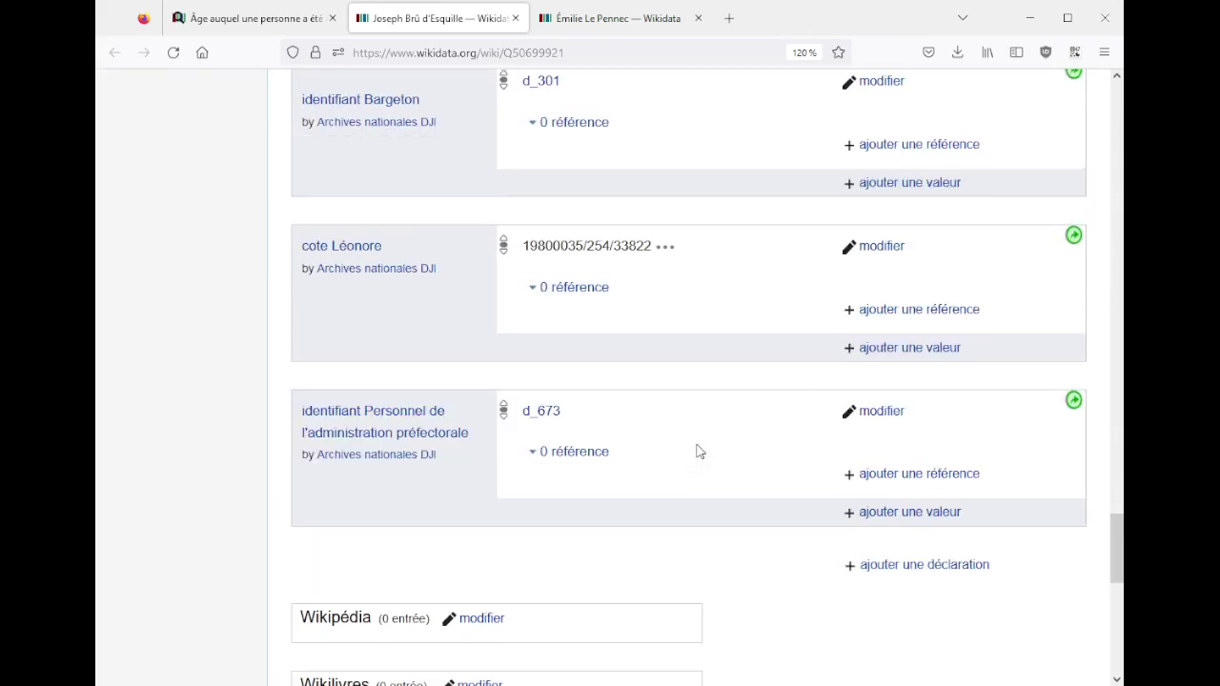
pyautogui.scroll(10, 699, 450)
pyautogui.click(610, 453)
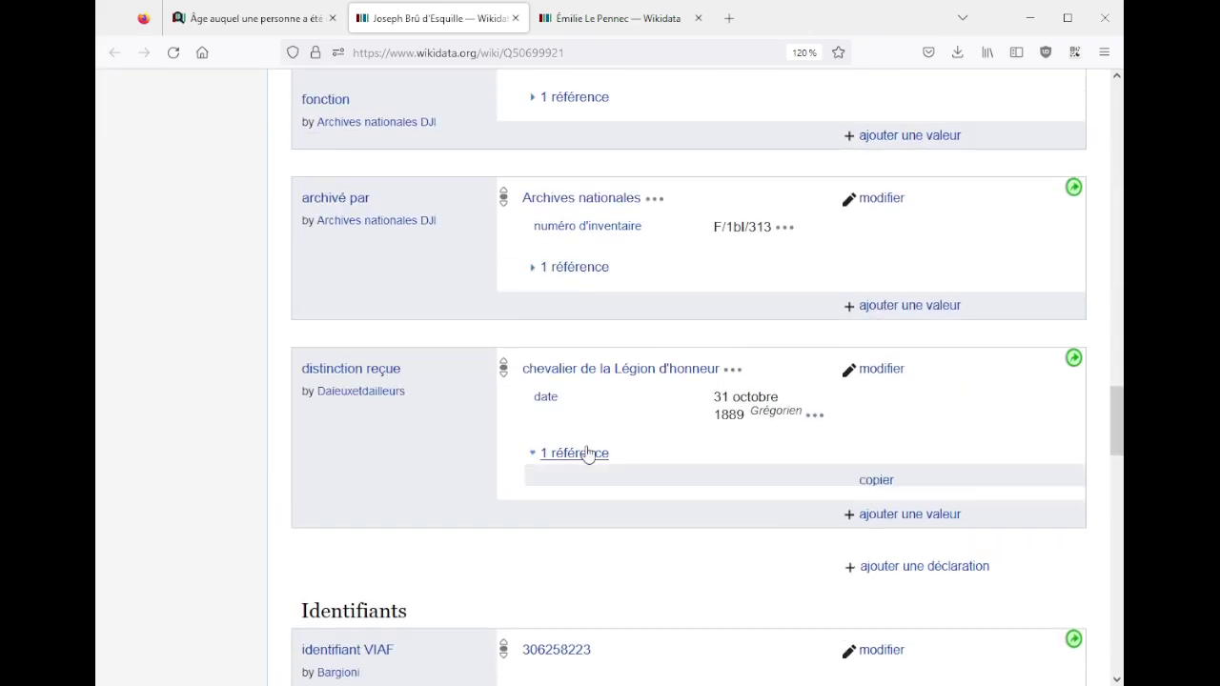
pyautogui.scroll(-1, 692, 448)
pyautogui.scroll(-1, 691, 449)
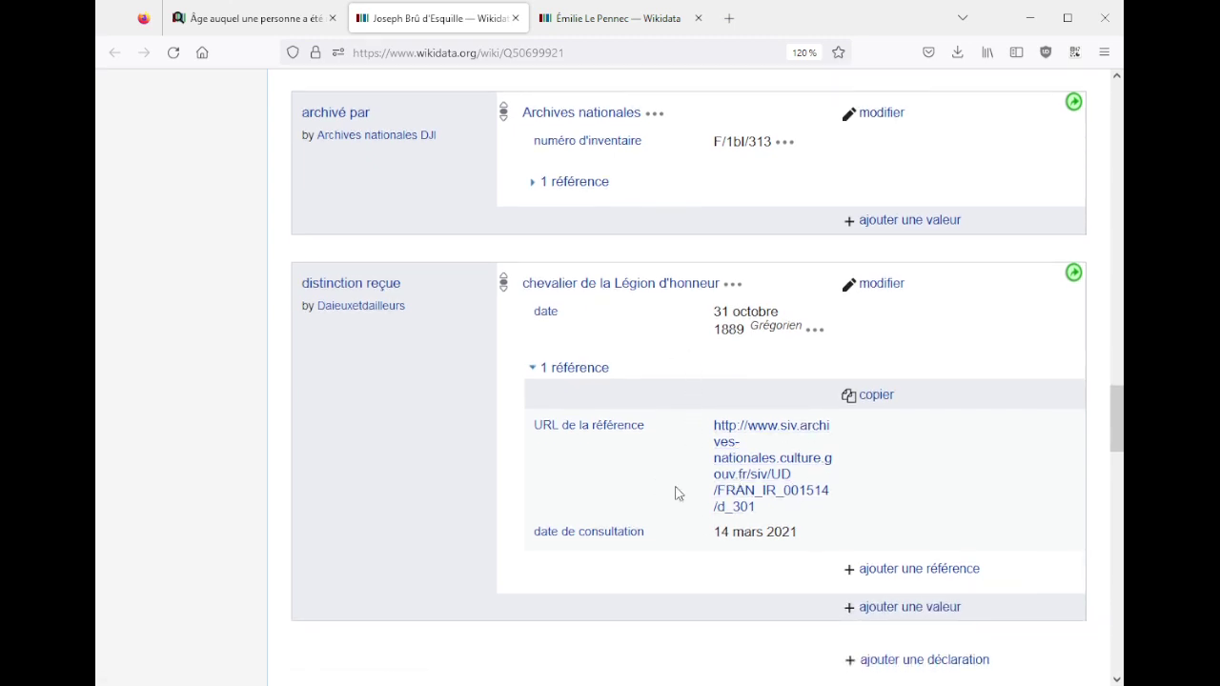
# - Open the Archives nationales reference URL of the statement in a new tab, dismiss the site notice and read the record
pyautogui.middleClick(741, 479)
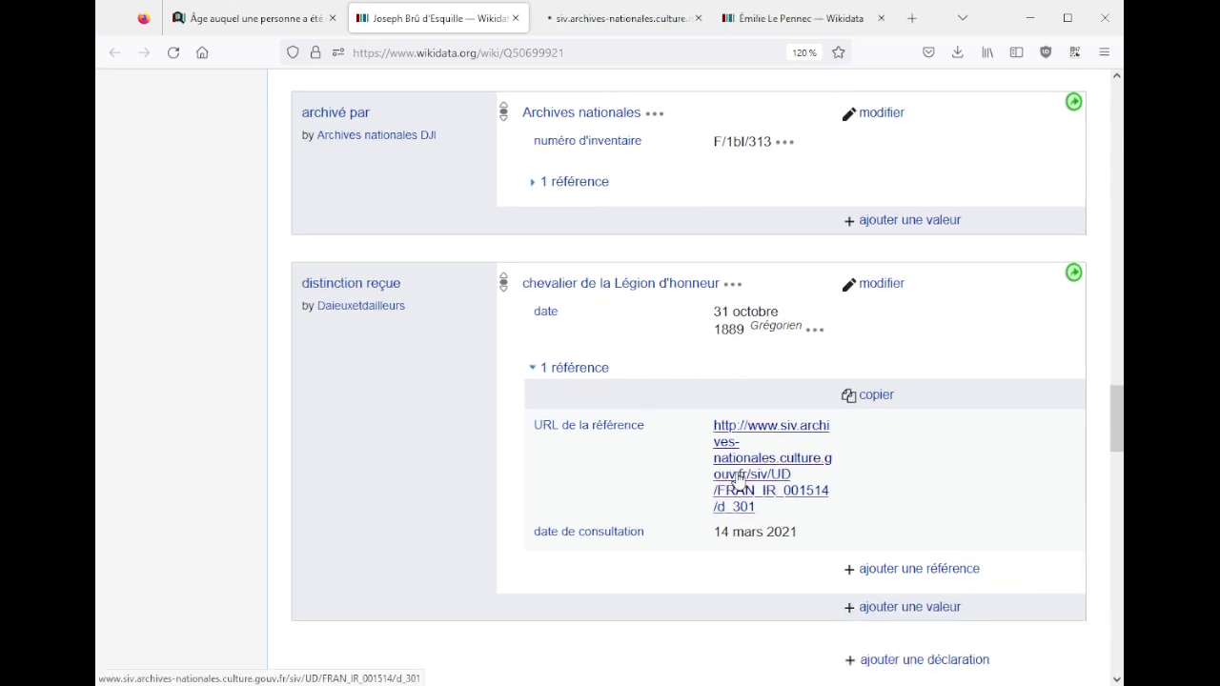
pyautogui.click(617, 23)
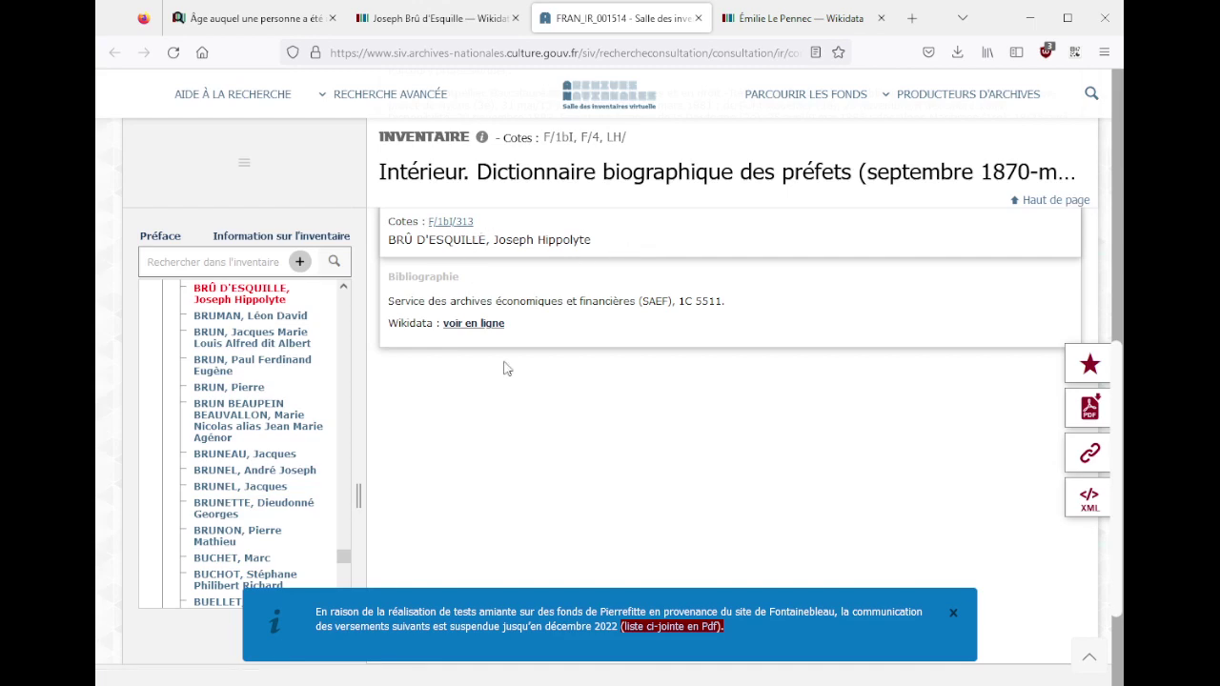
pyautogui.click(952, 613)
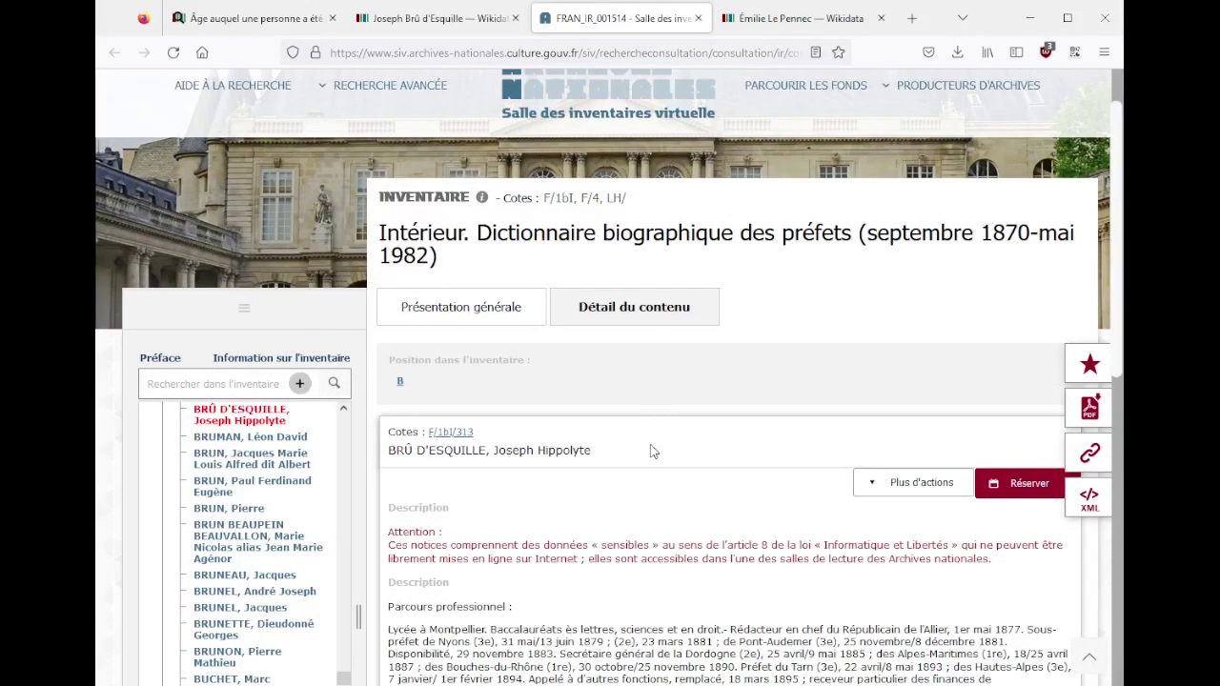
pyautogui.scroll(-3, 652, 438)
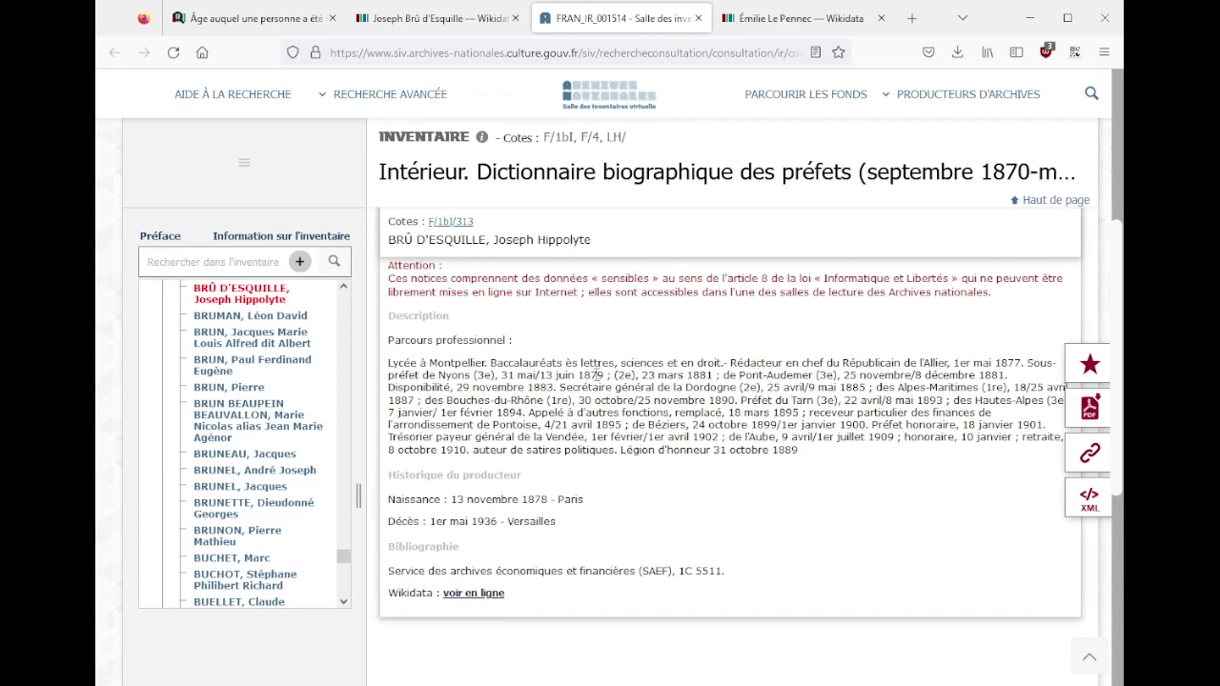
# - Search the archive page for "légion" and examine the award date given there alongside the rest of the record
pyautogui.hotkey('ctrl', 'f')
pyautogui.write('légion')
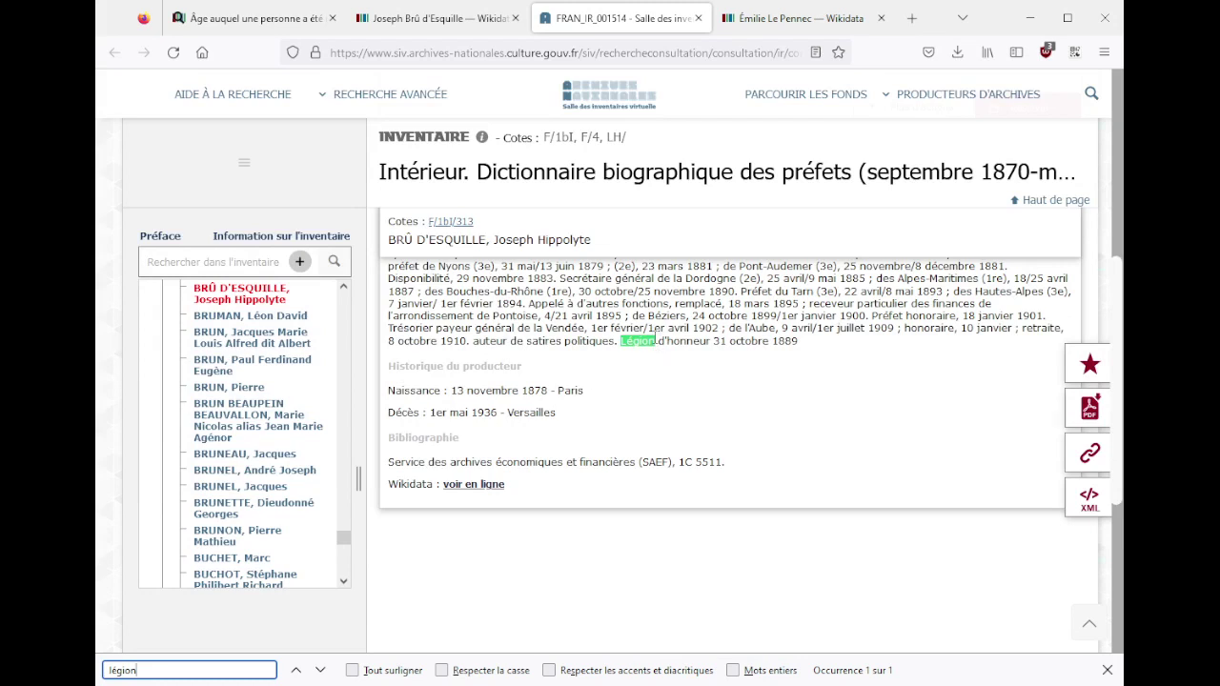
pyautogui.click(674, 339)
pyautogui.moveTo(622, 340); pyautogui.dragTo(807, 346)
pyautogui.click(806, 347)
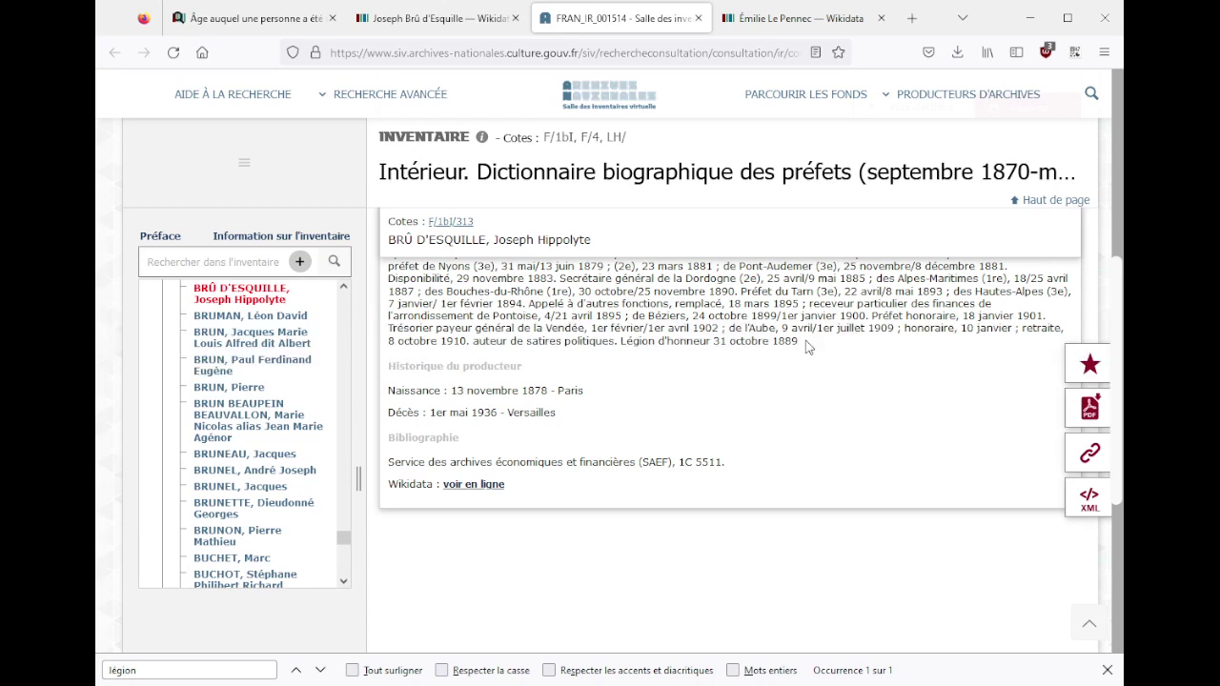
pyautogui.scroll(3, 805, 345)
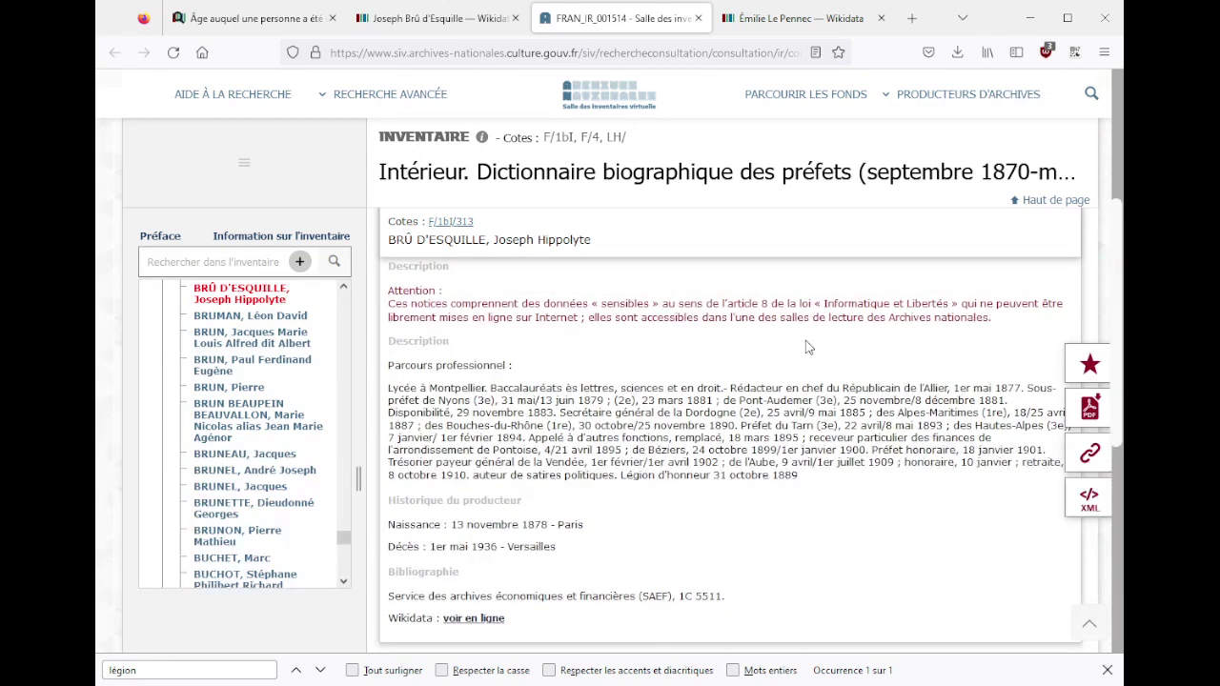
pyautogui.scroll(5, 806, 347)
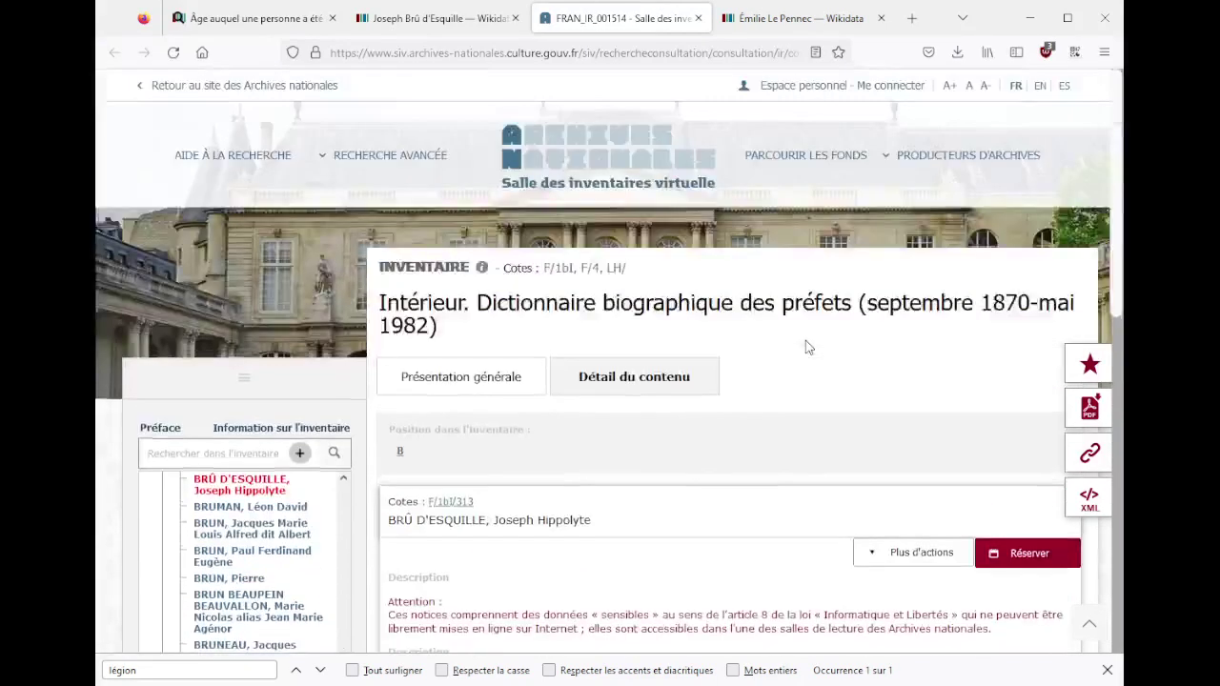
pyautogui.scroll(-4, 805, 347)
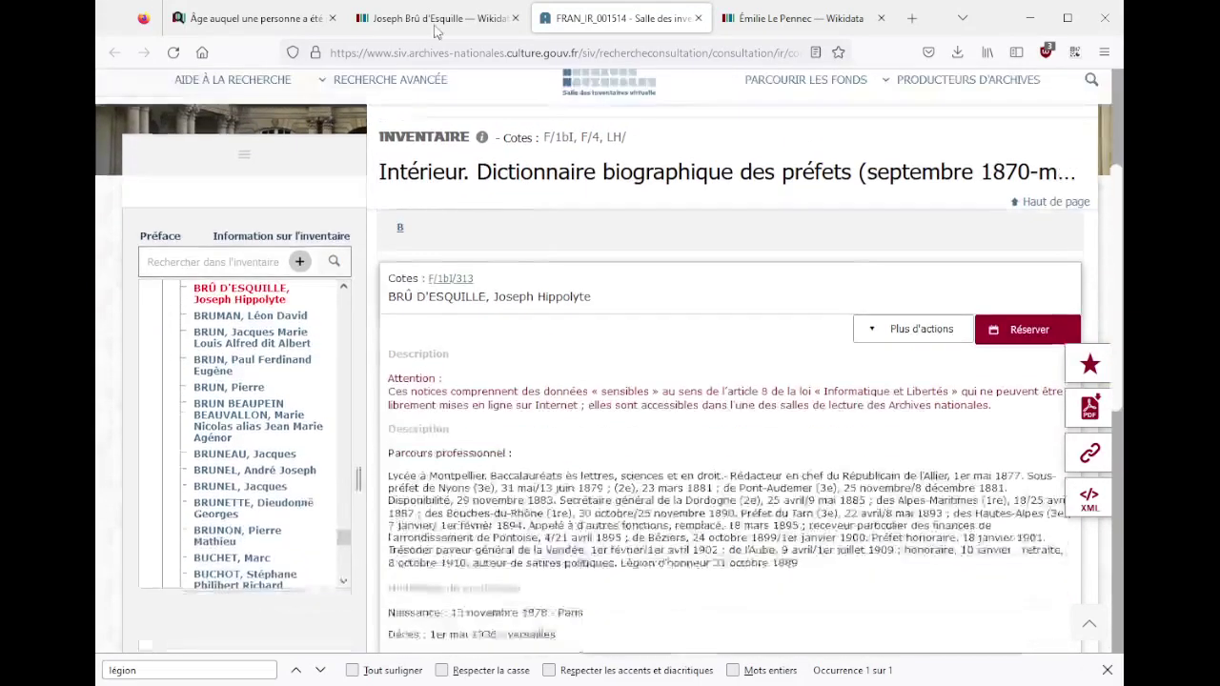
# - Return to the query results by way of item Q50699921 and recheck its birth and award dates in the list
pyautogui.click(424, 18)
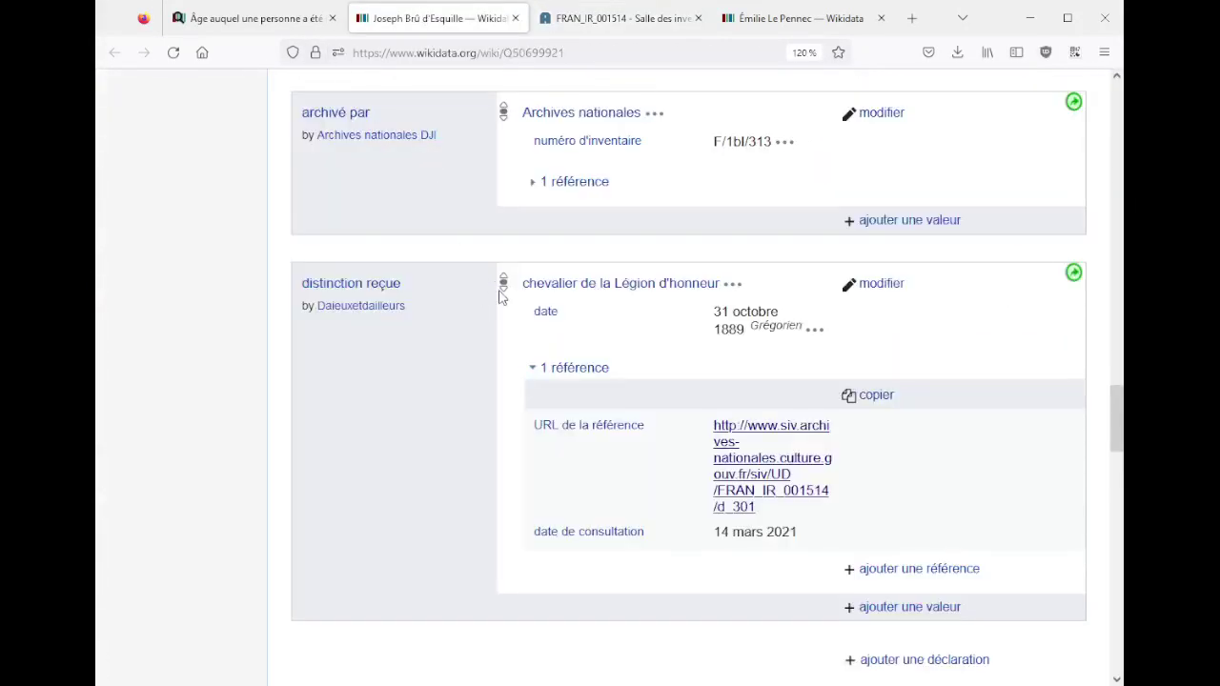
pyautogui.click(315, 20)
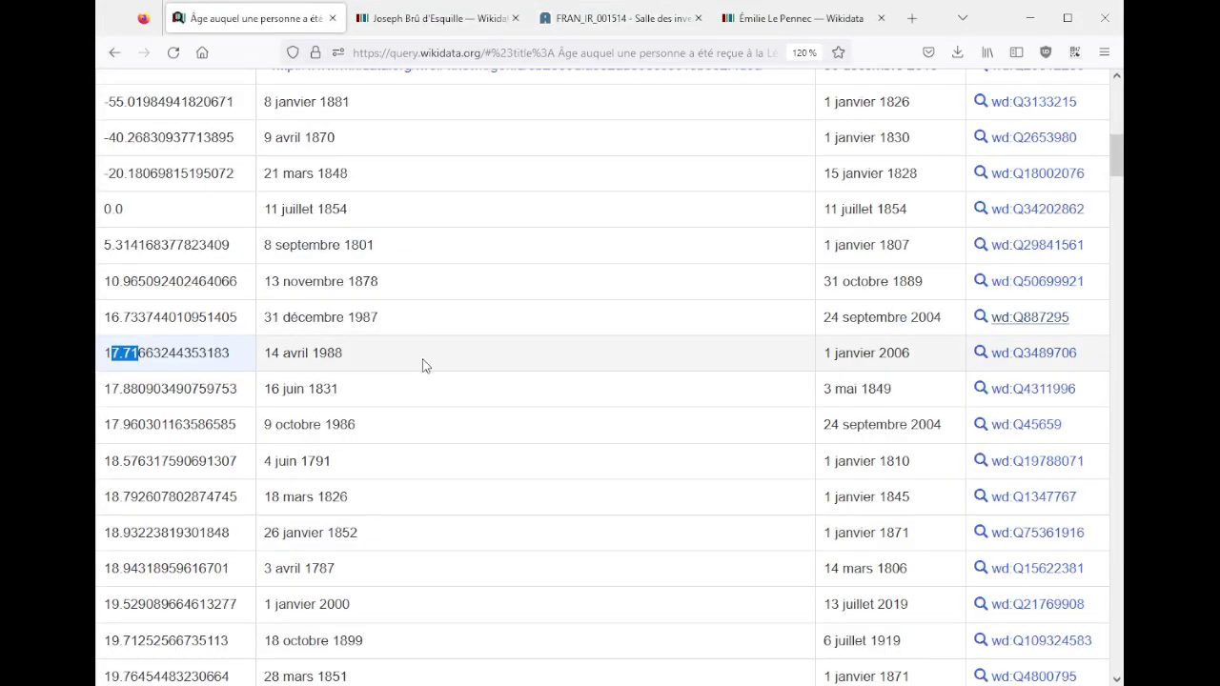
pyautogui.scroll(3, 423, 366)
pyautogui.scroll(-3, 422, 362)
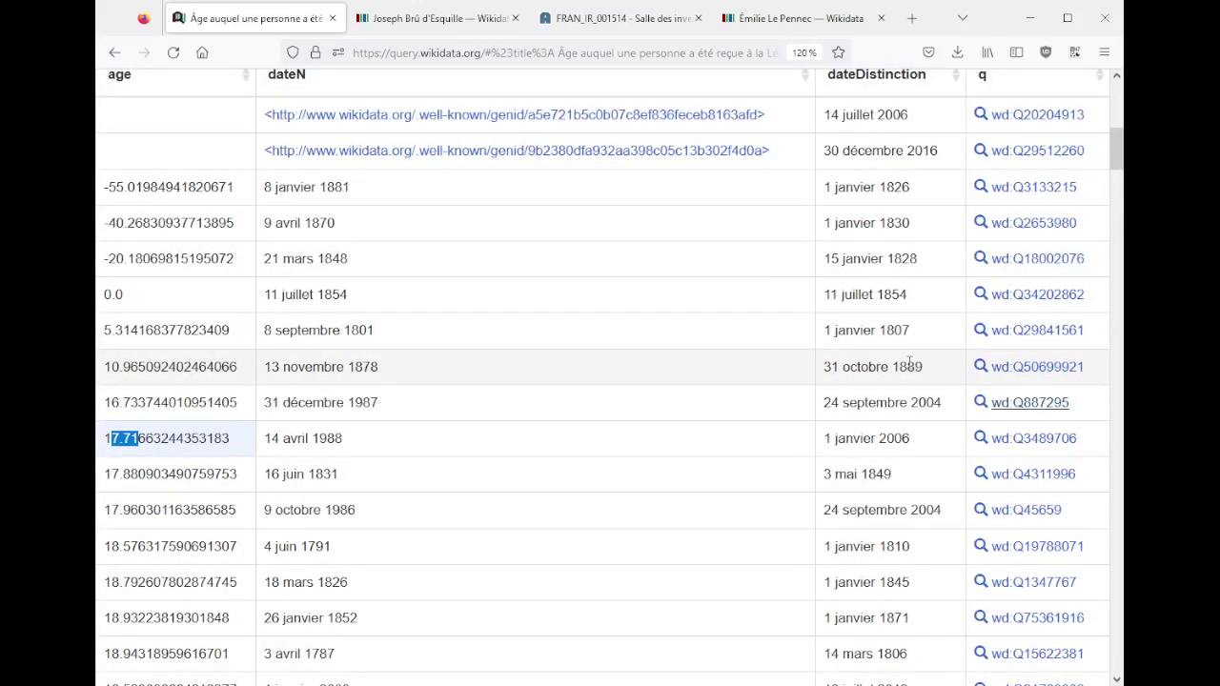
# - Try to reach the Léonore database in the archive tab through the Ministère de la culture address suggestion for "leonore"
pyautogui.click(583, 27)
pyautogui.click(538, 59)
pyautogui.write('leonore')
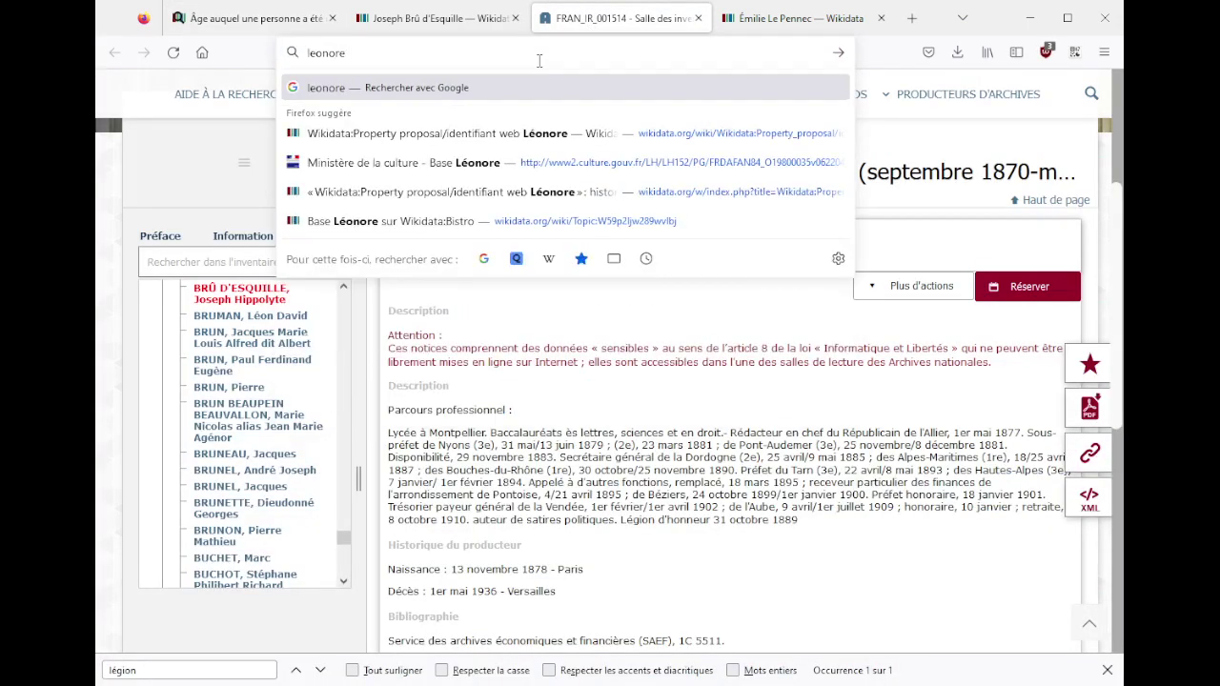
pyautogui.press('Down')
pyautogui.press('Down')
pyautogui.press('Return')
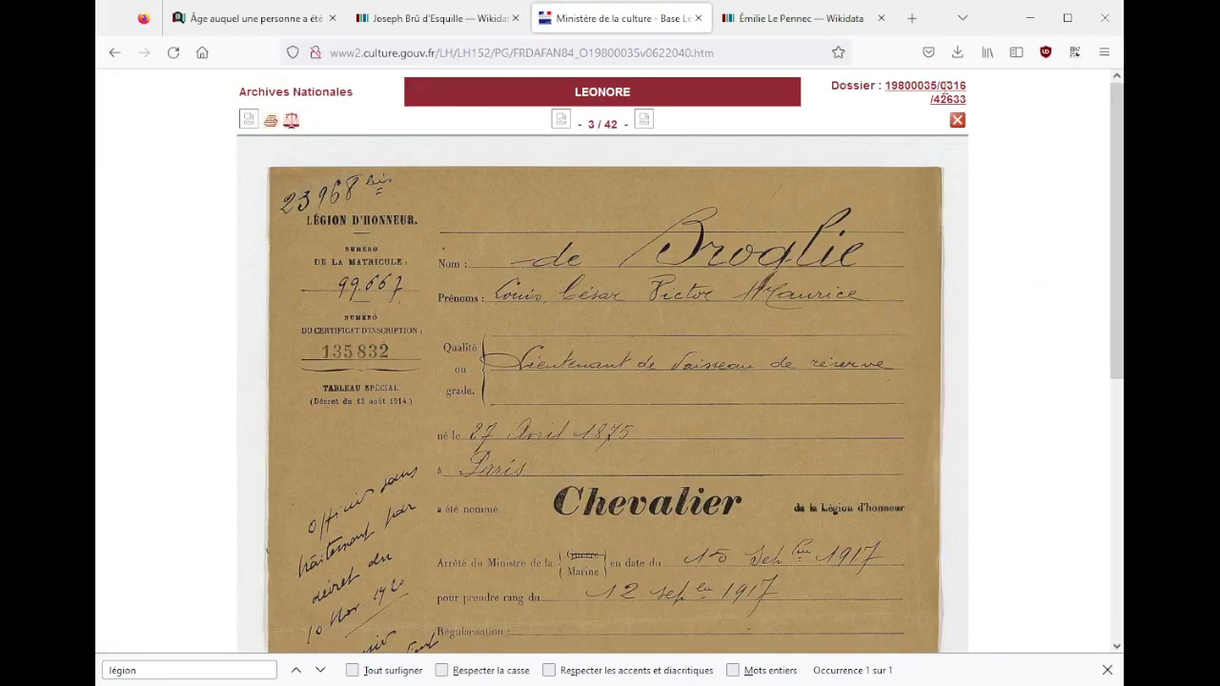
# - Search the web for "léonore" and open the "Recherche - Base de données Léonore" result
pyautogui.click(426, 54)
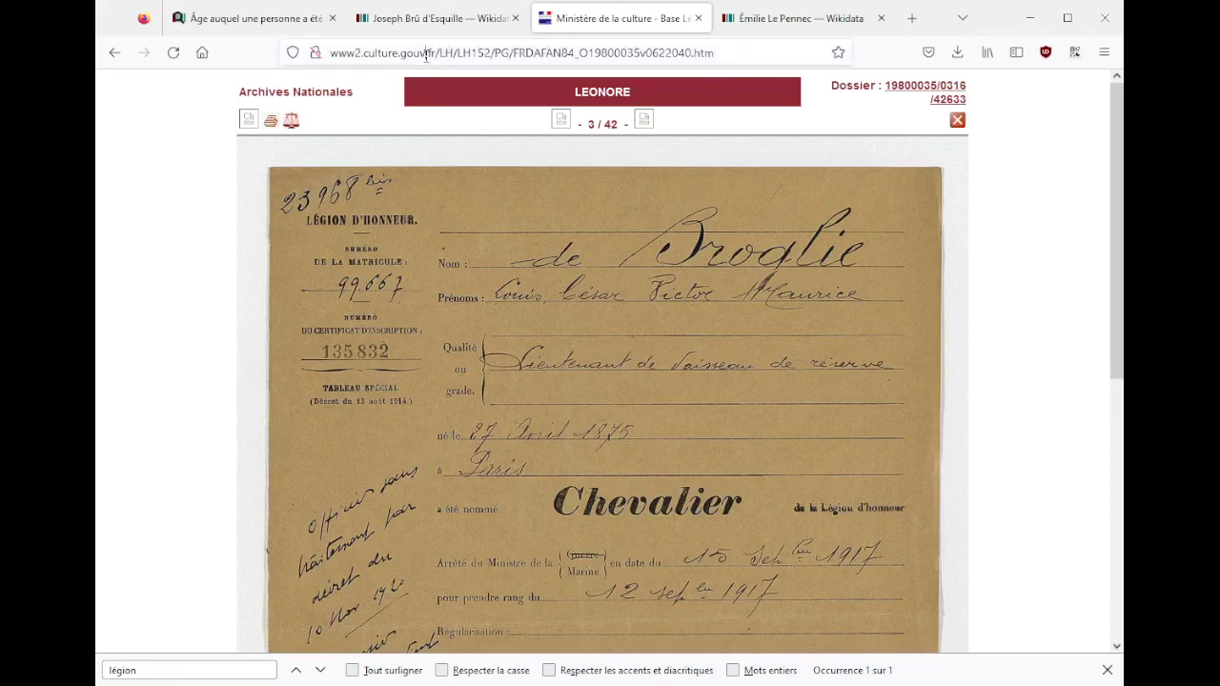
pyautogui.write('léonore')
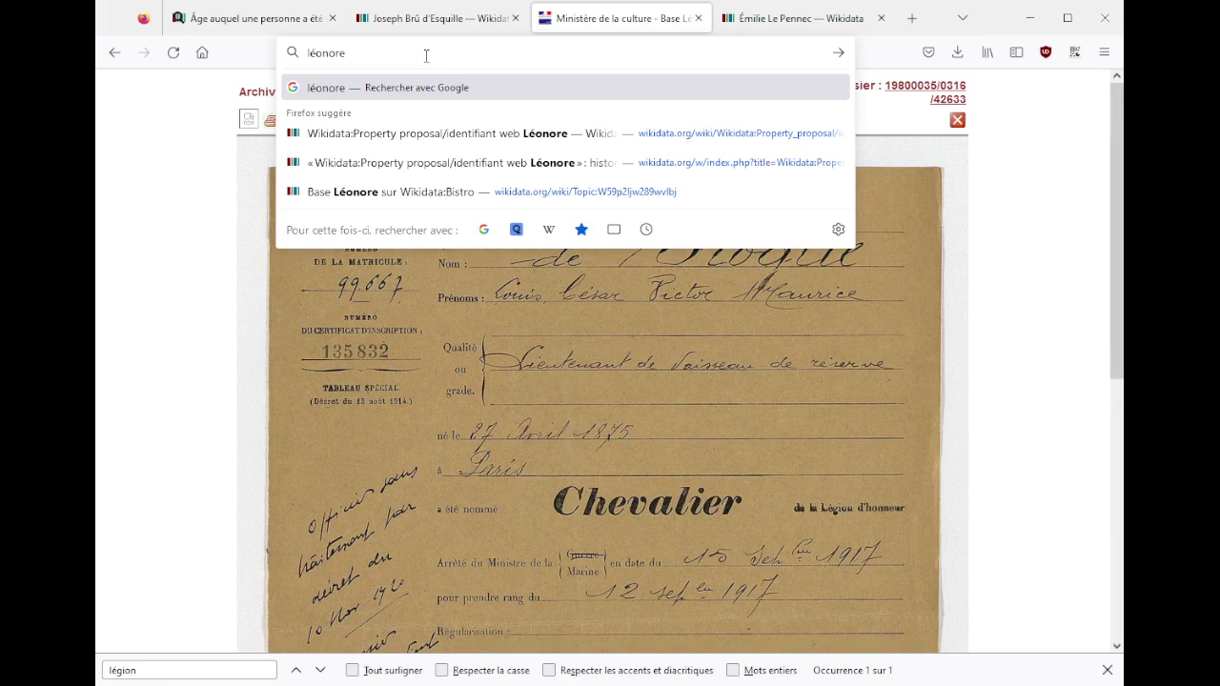
pyautogui.press('Return')
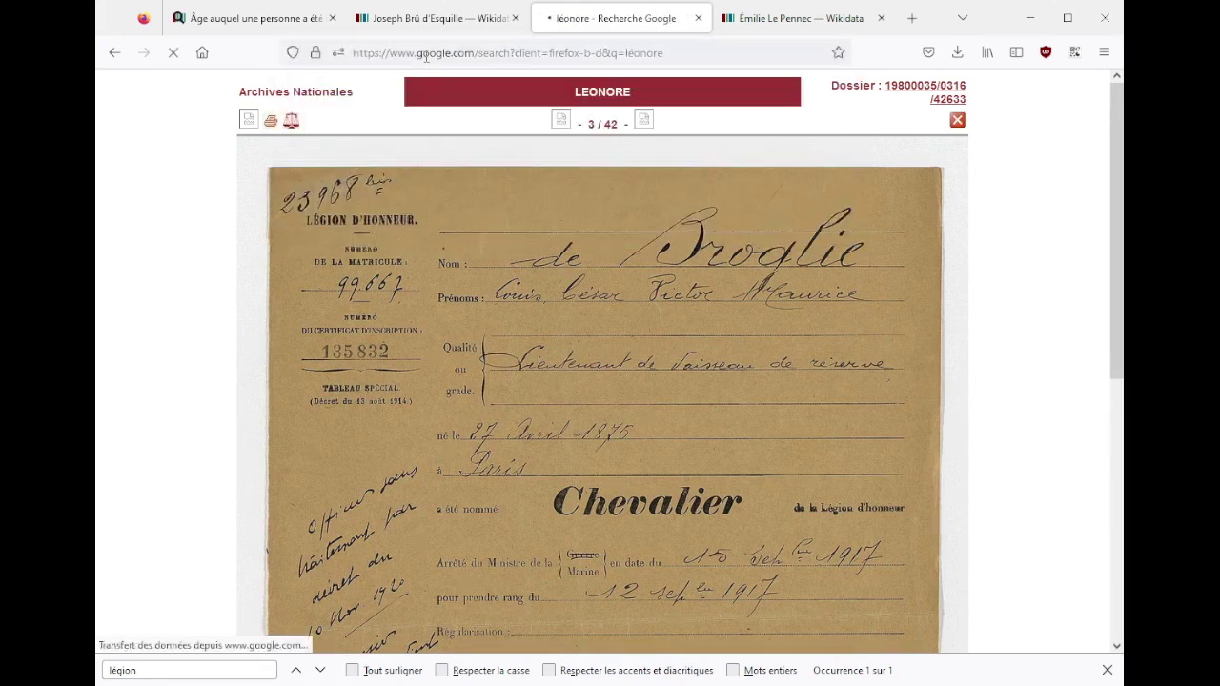
pyautogui.click(272, 250)
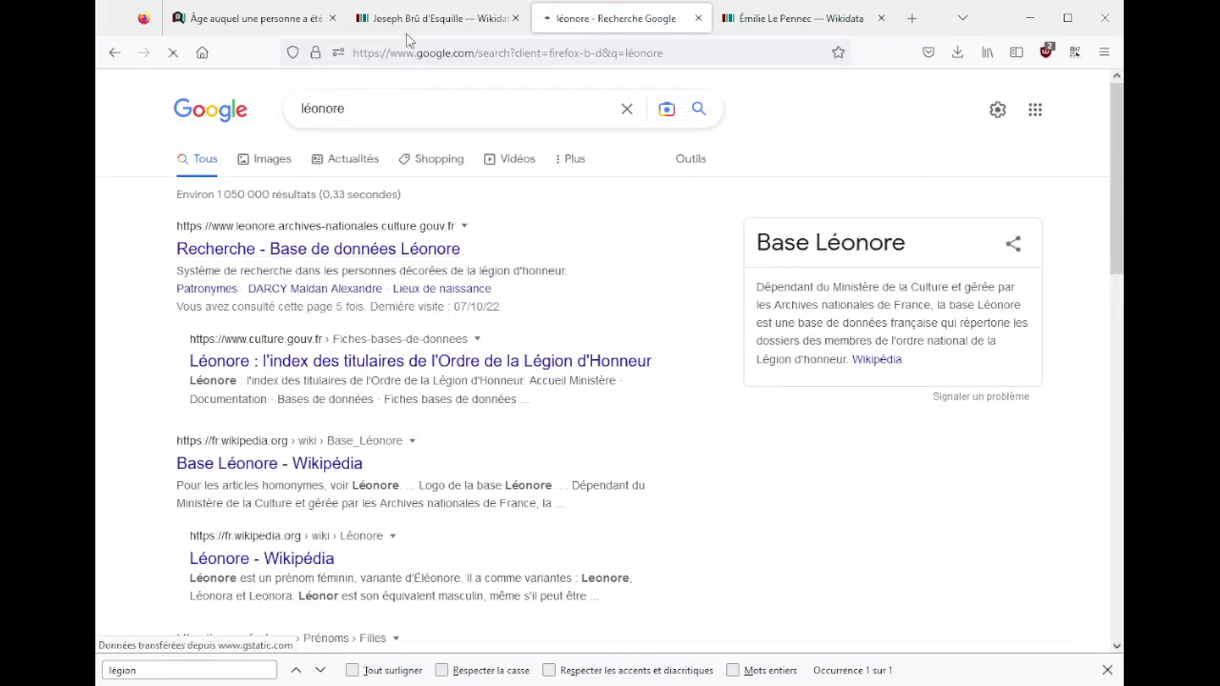
# - Copy the person's name from the page title of item Q50699921
pyautogui.click(425, 19)
pyautogui.scroll(5, 396, 269)
pyautogui.scroll(10, 396, 275)
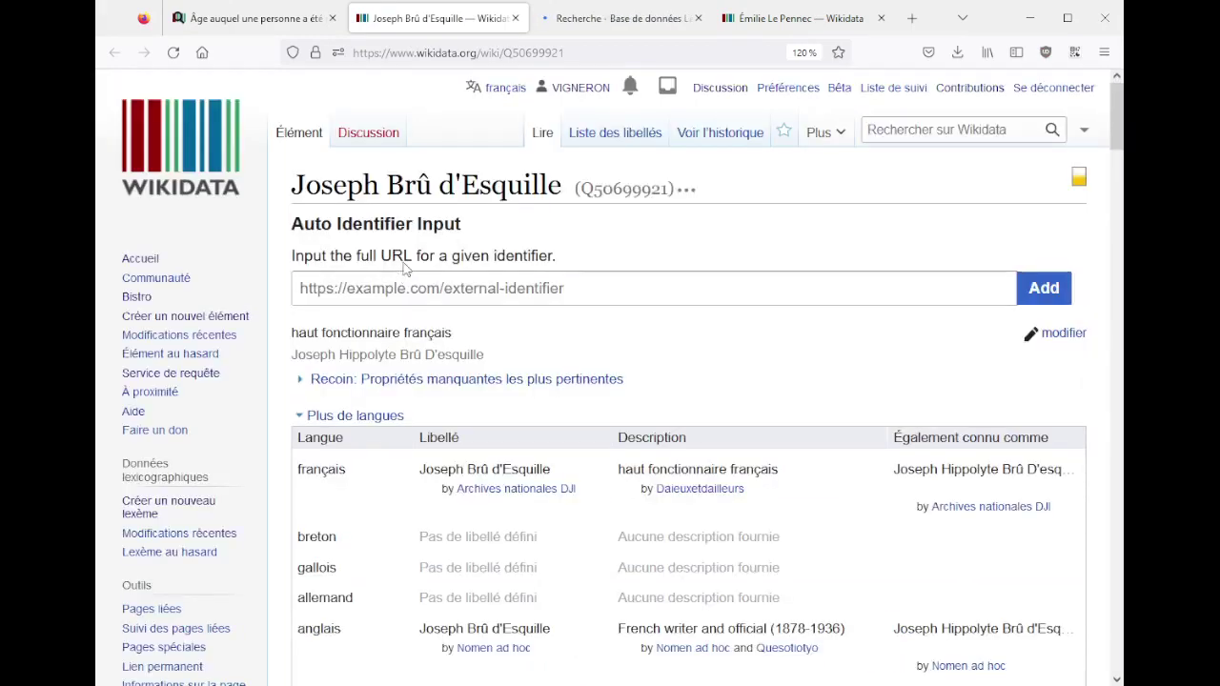
pyautogui.moveTo(290, 186); pyautogui.dragTo(569, 194)
pyautogui.hotkey('ctrl', 'c')
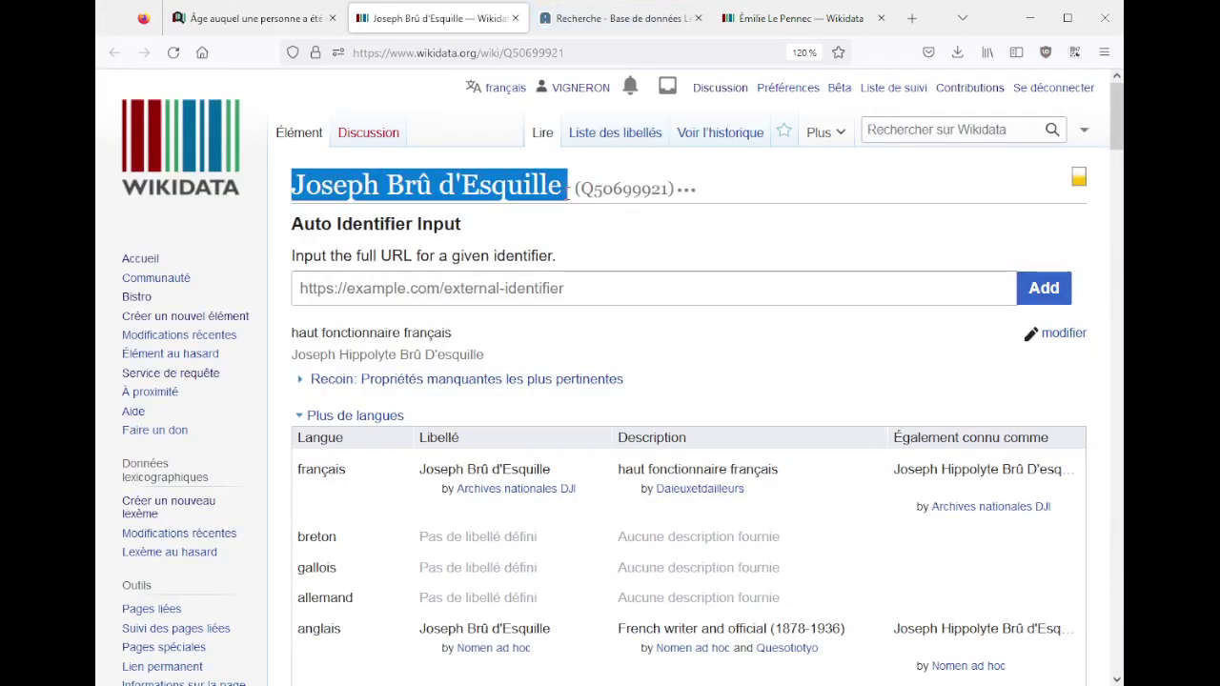
pyautogui.hotkey('ctrl', 'shift', 'Tab')
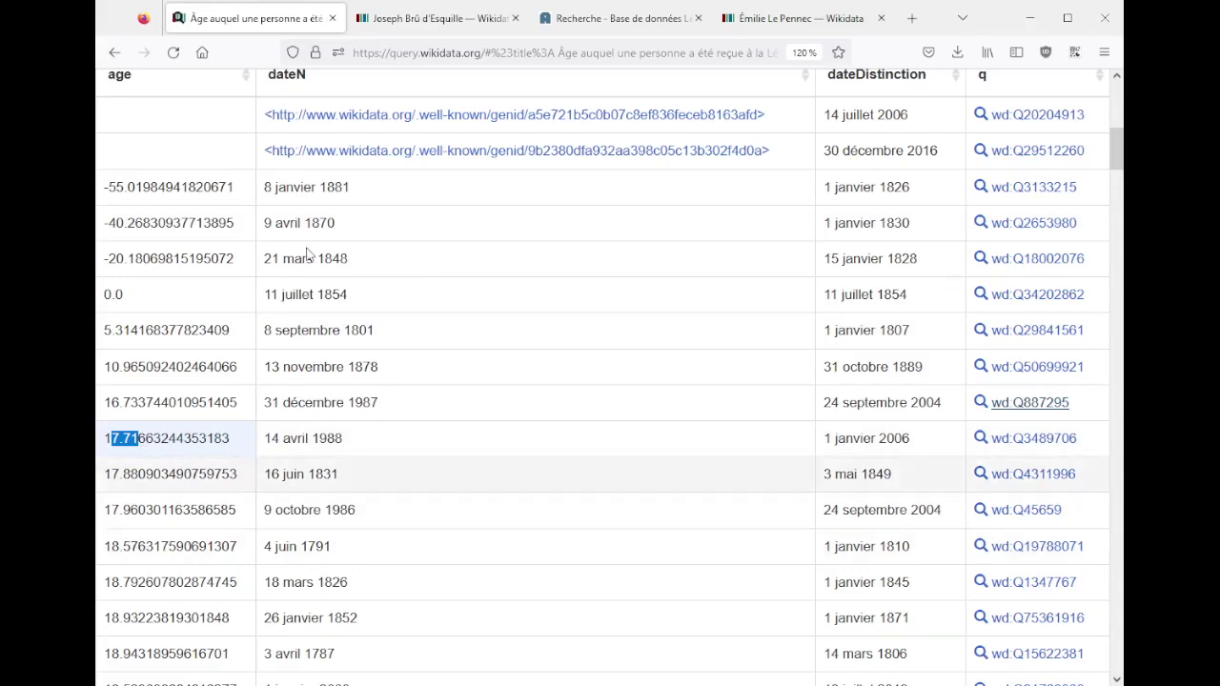
# - Search the Léonore database for the copied name without its first name, open the first matching record and examine its birth details
pyautogui.click(602, 23)
pyautogui.click(404, 260)
pyautogui.hotkey('ctrl', 'v')
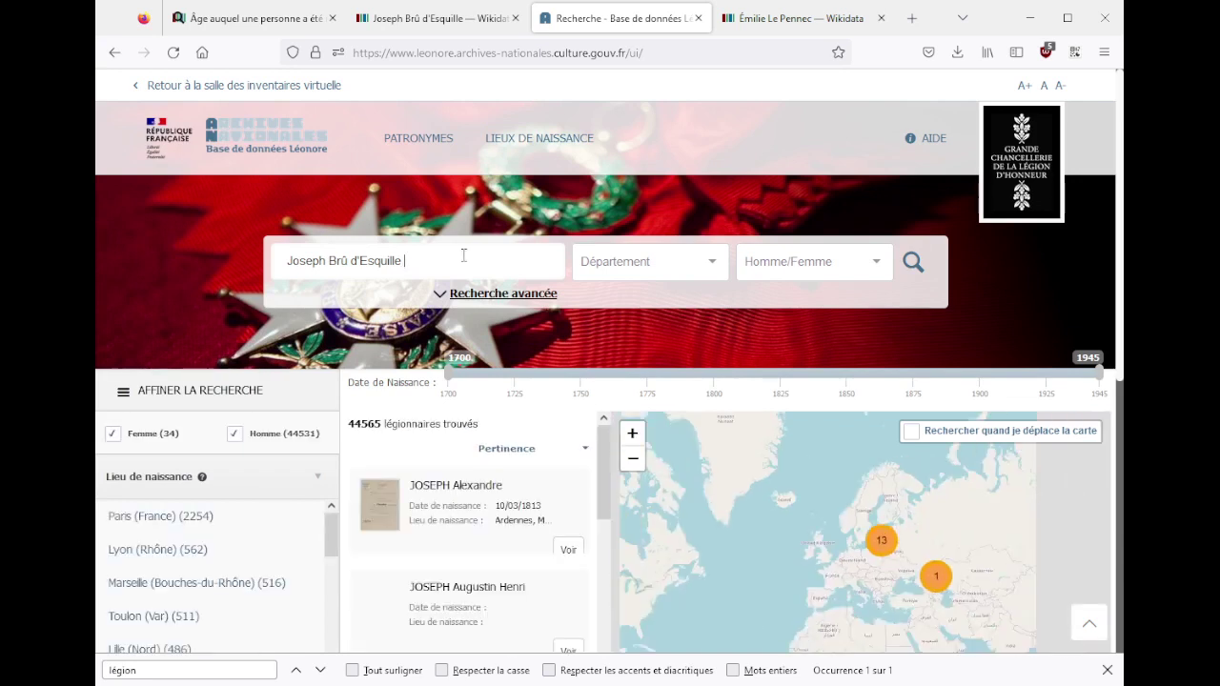
pyautogui.doubleClick(301, 263)
pyautogui.press('BackSpace')
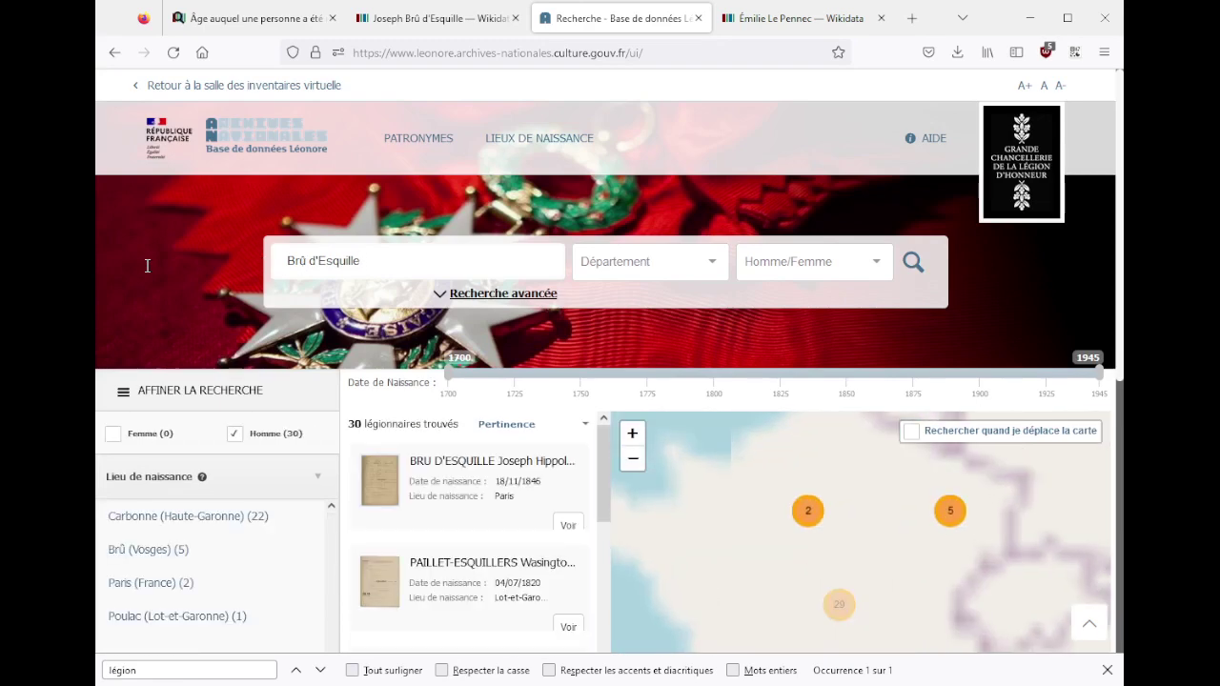
pyautogui.click(508, 471)
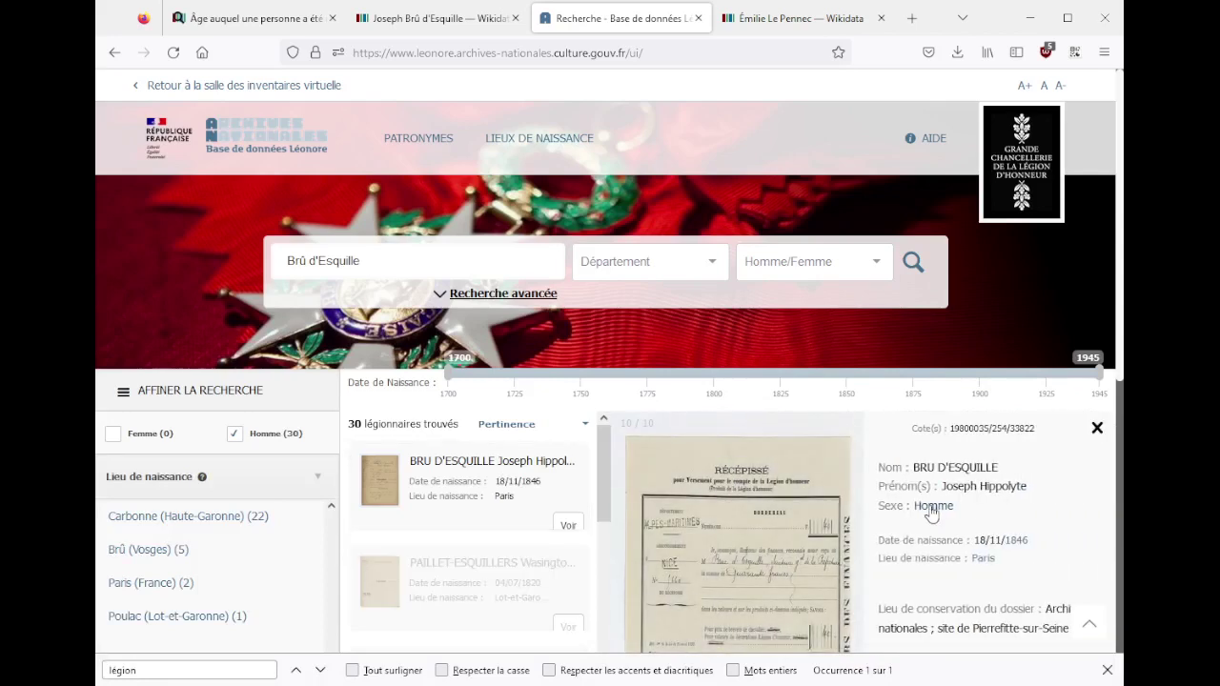
pyautogui.scroll(-2, 993, 513)
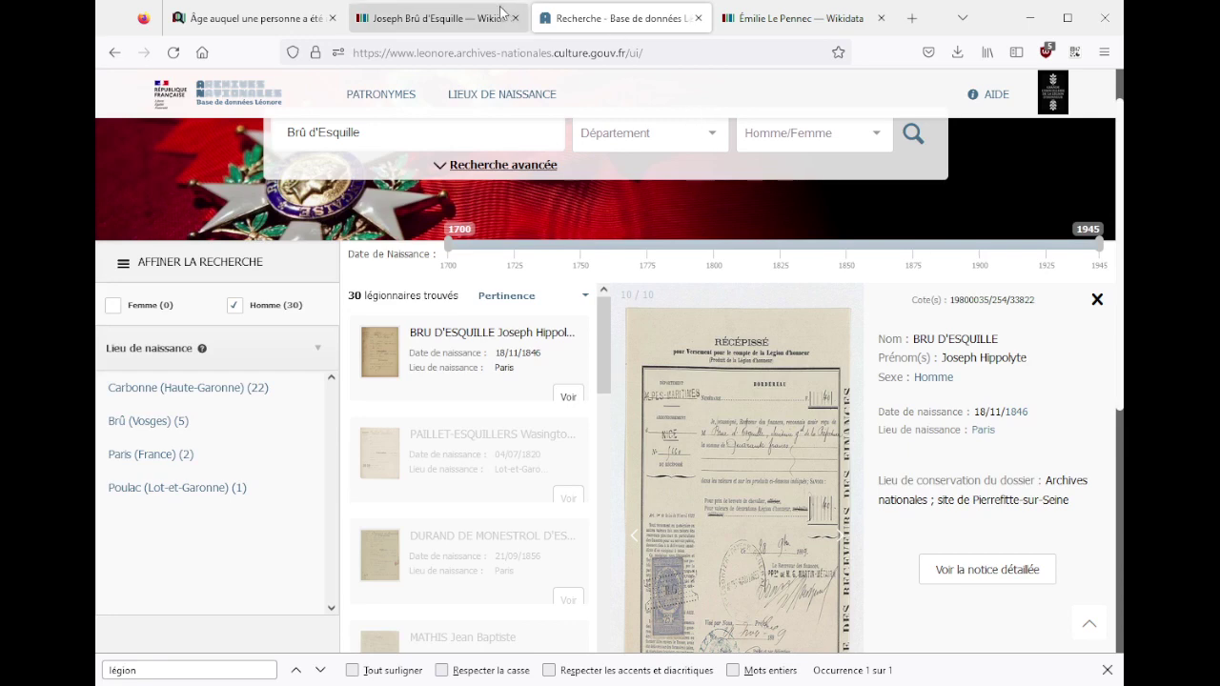
# - Return to item Q50699921 and expand the reference of its date of birth statement
pyautogui.click(473, 13)
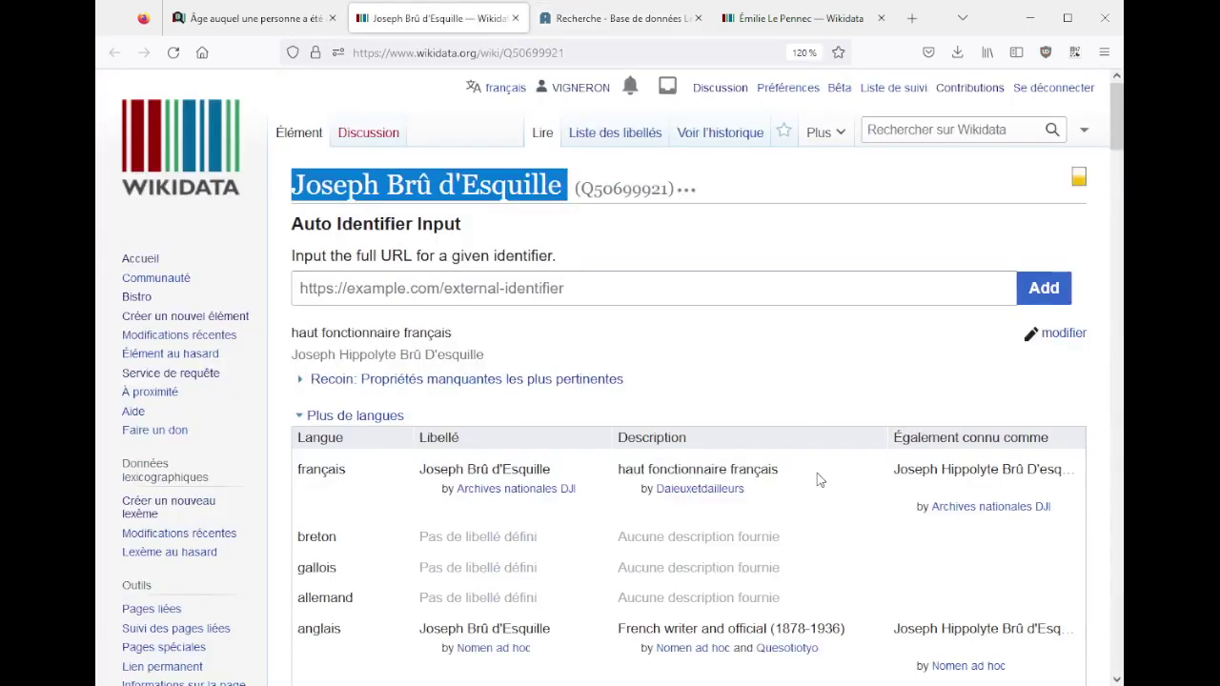
pyautogui.scroll(-3, 816, 479)
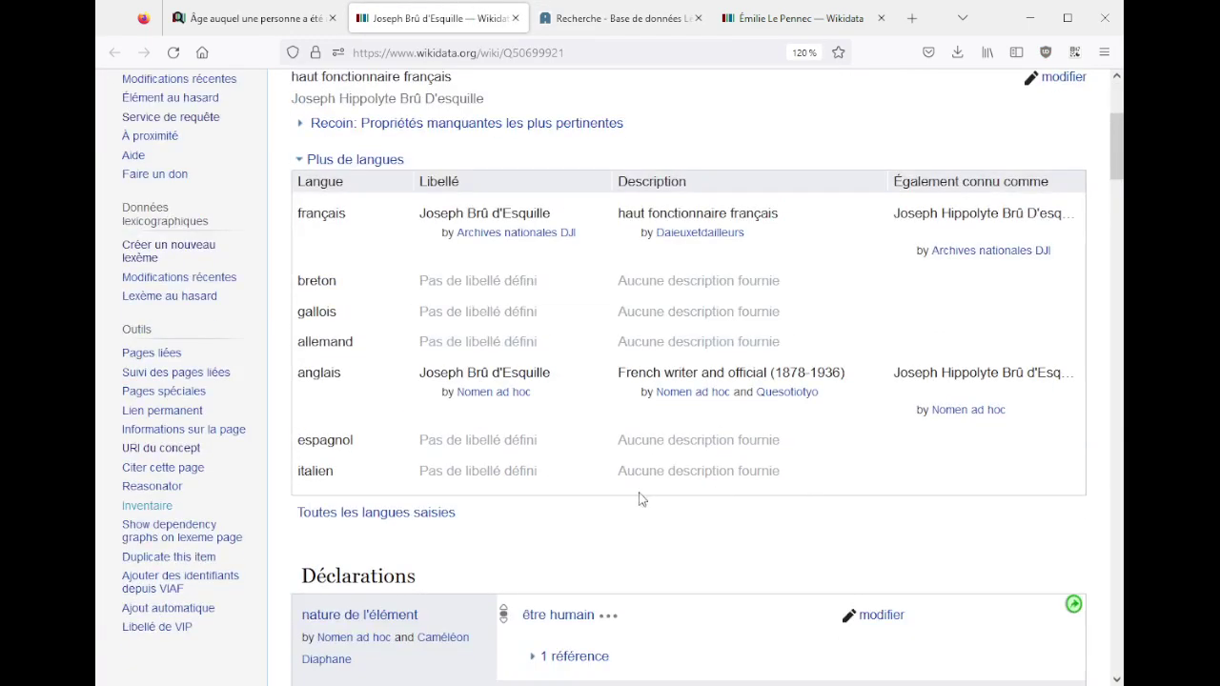
pyautogui.scroll(-1, 755, 518)
pyautogui.scroll(-5, 755, 518)
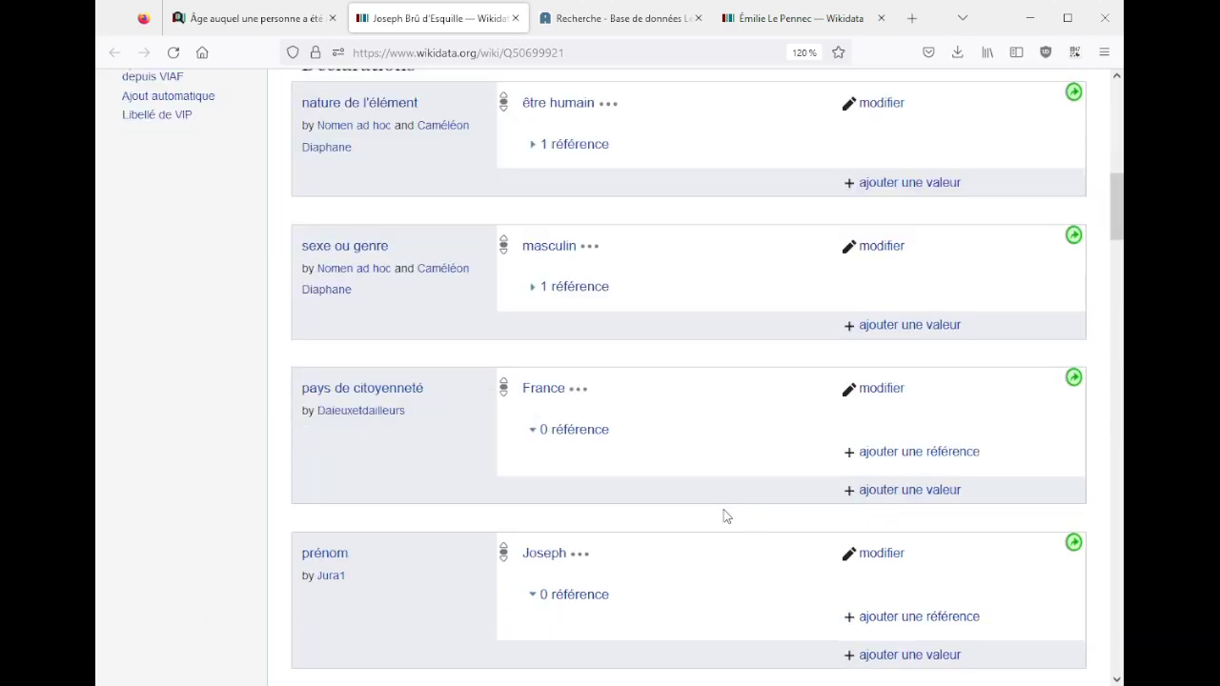
pyautogui.scroll(-8, 673, 463)
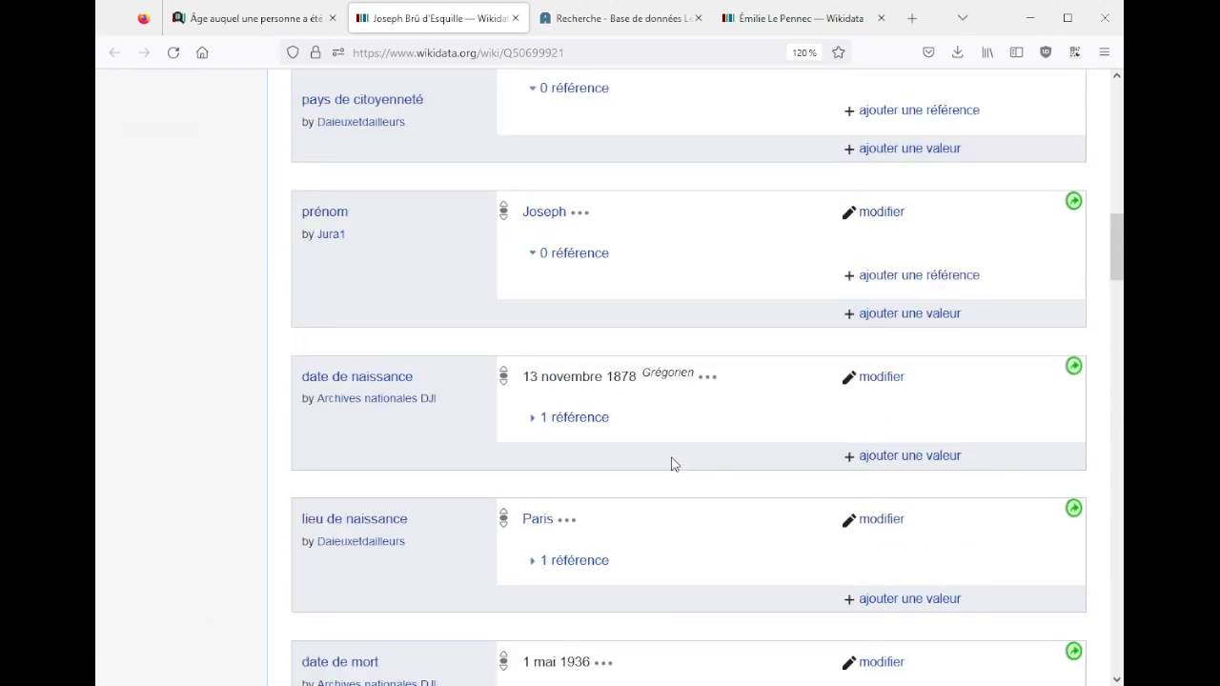
pyautogui.scroll(4, 667, 458)
pyautogui.click(572, 349)
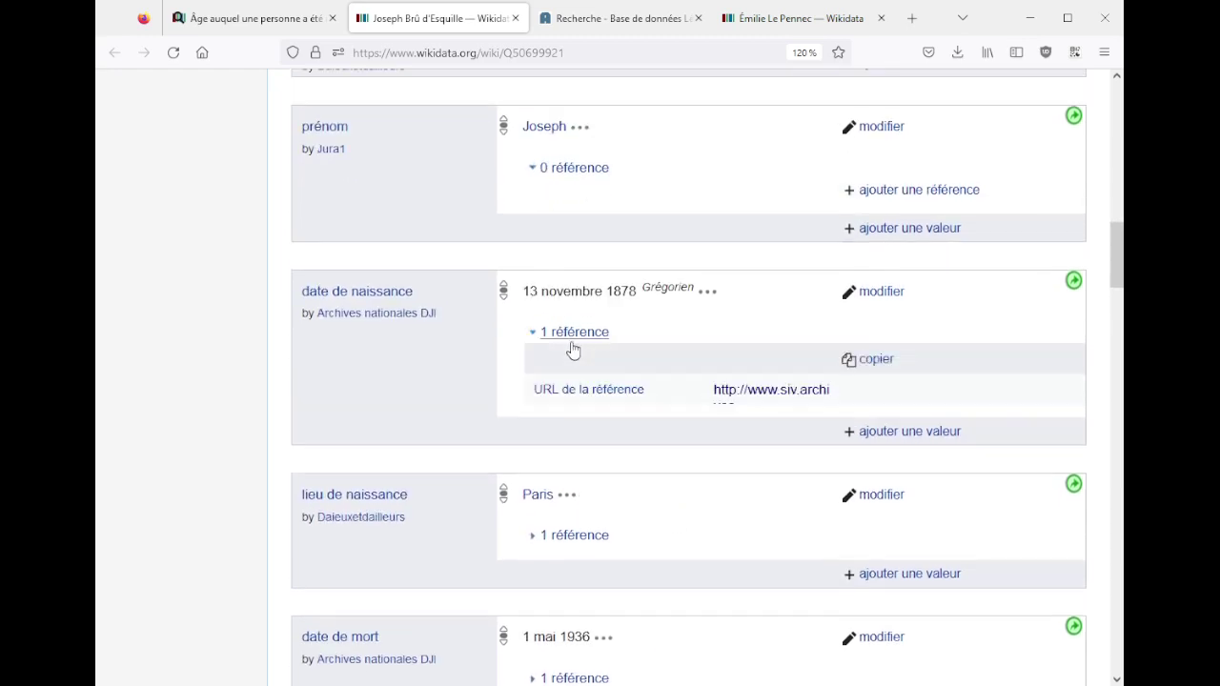
# - Look through the item's statements from the labels down to the offices held and the archive entry
pyautogui.moveTo(442, 319); pyautogui.dragTo(337, 327)
pyautogui.click(354, 435)
pyautogui.scroll(5, 355, 438)
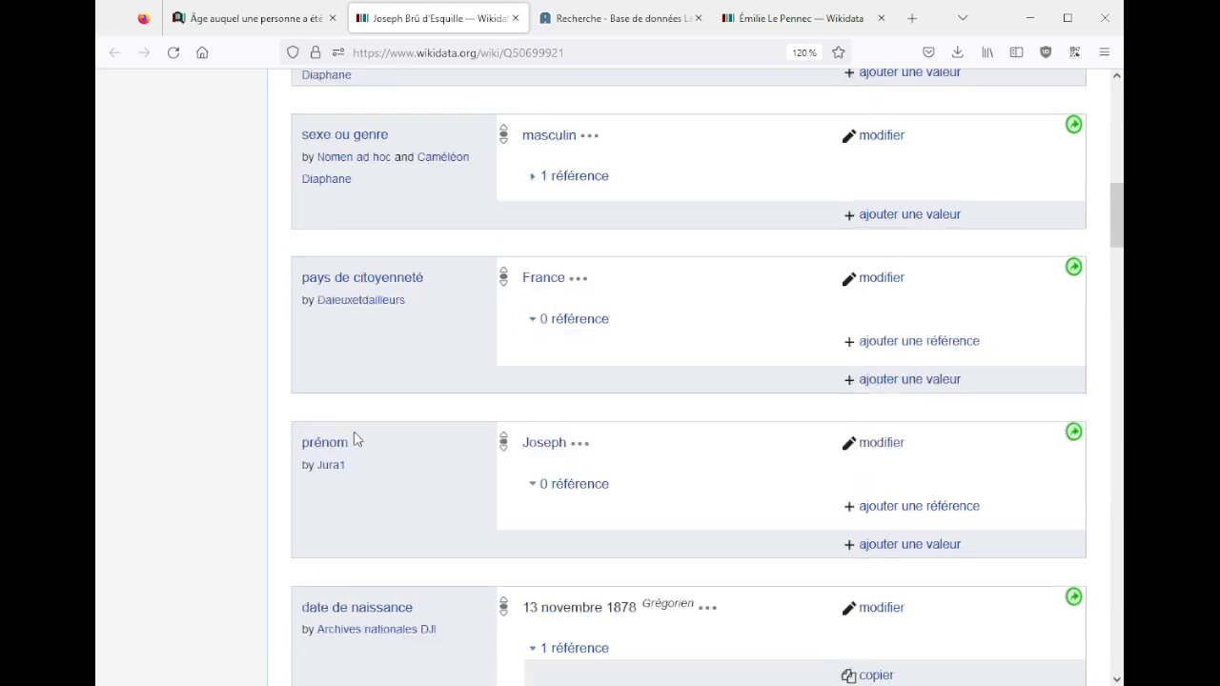
pyautogui.scroll(3, 354, 438)
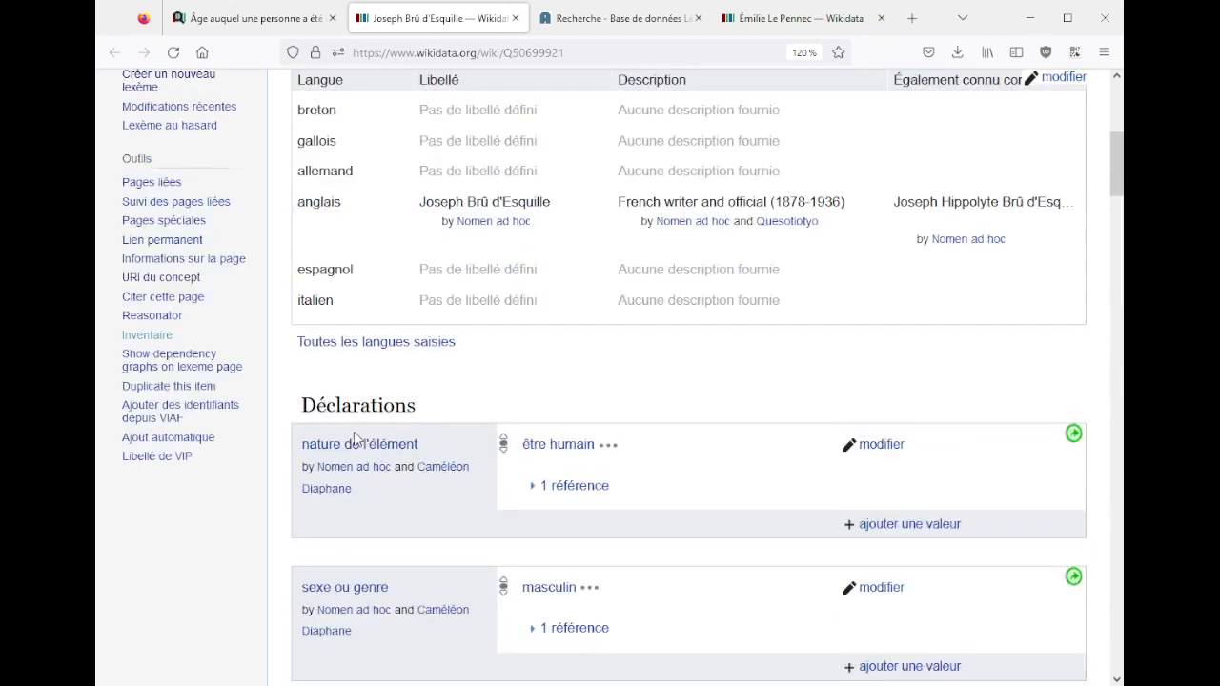
pyautogui.scroll(-5, 353, 438)
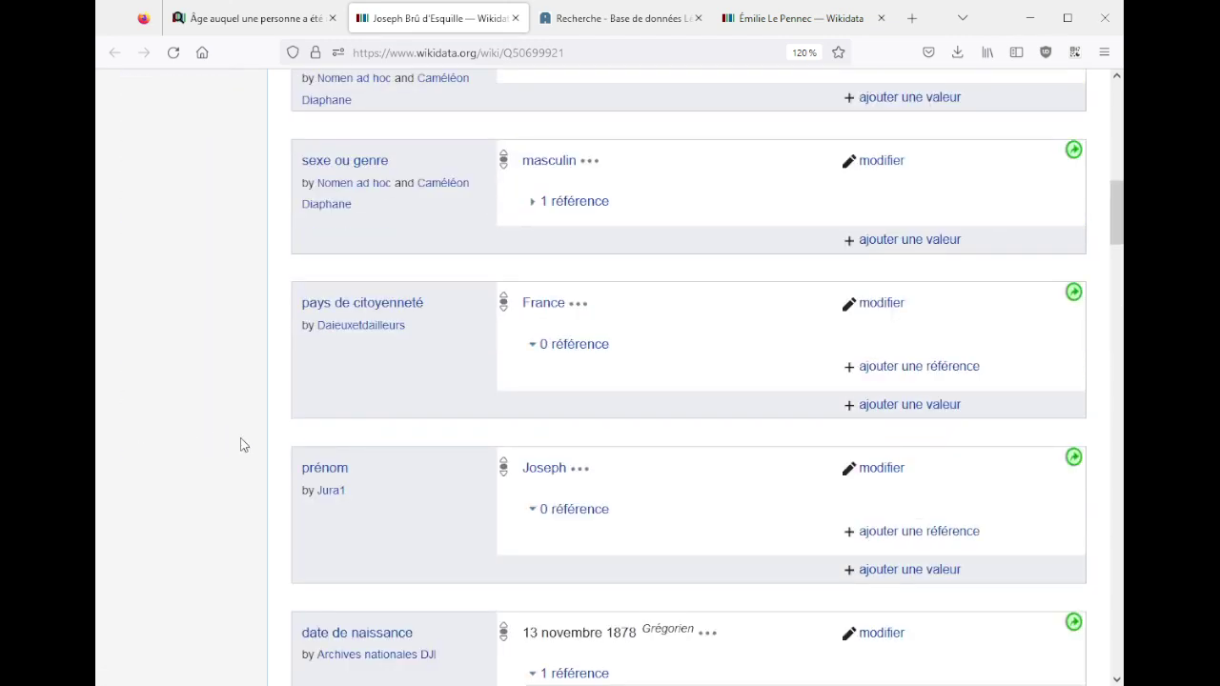
pyautogui.scroll(-5, 246, 404)
pyautogui.scroll(-9, 246, 404)
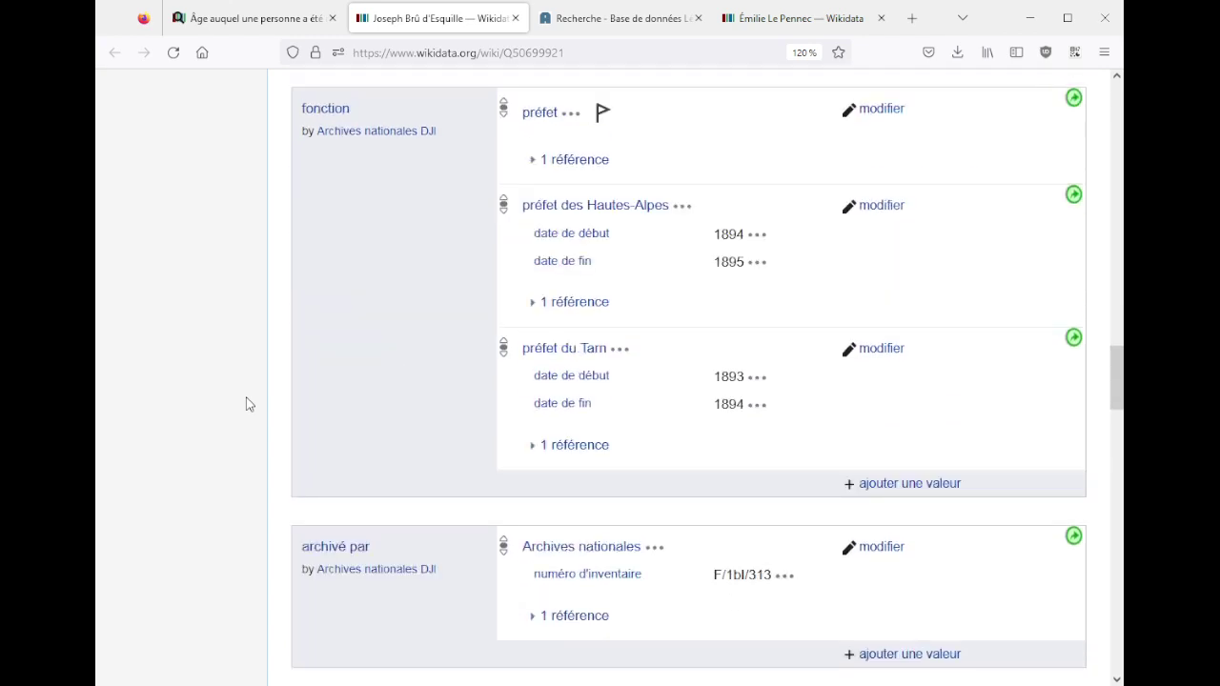
# - Compare the item's year of birth with the start dates of the Hautes-Alpes and Tarn prefect offices
pyautogui.scroll(10, 246, 404)
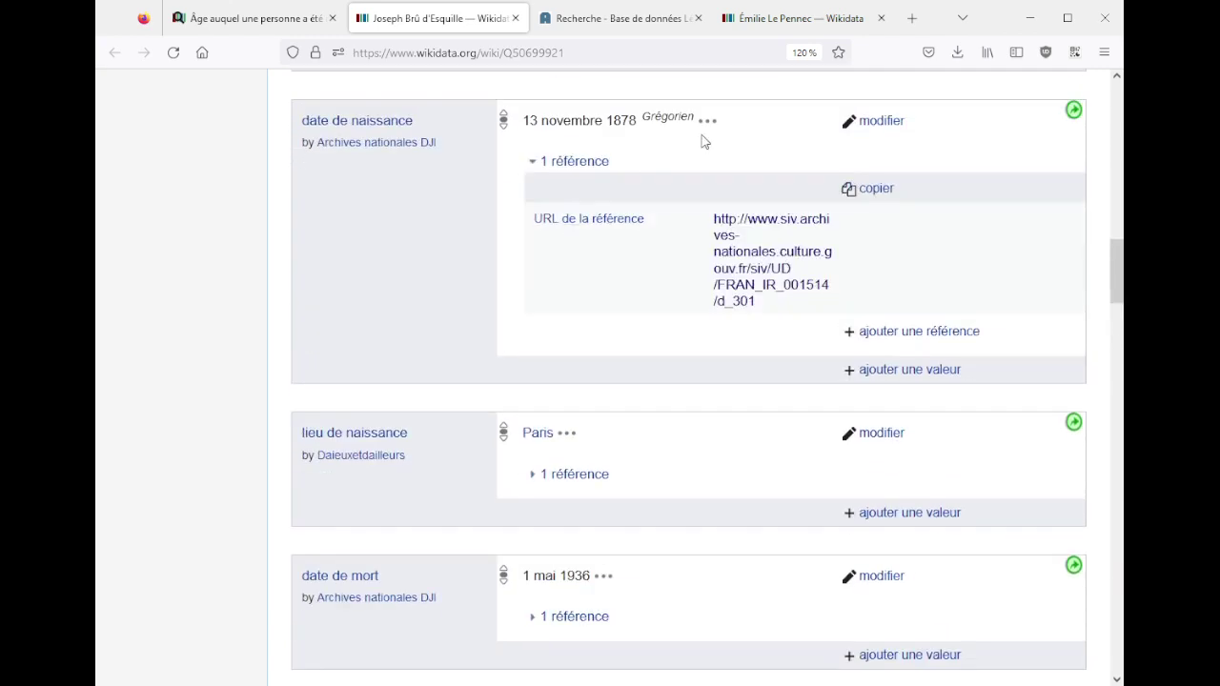
pyautogui.moveTo(611, 120); pyautogui.dragTo(630, 121)
pyautogui.scroll(-8, 654, 321)
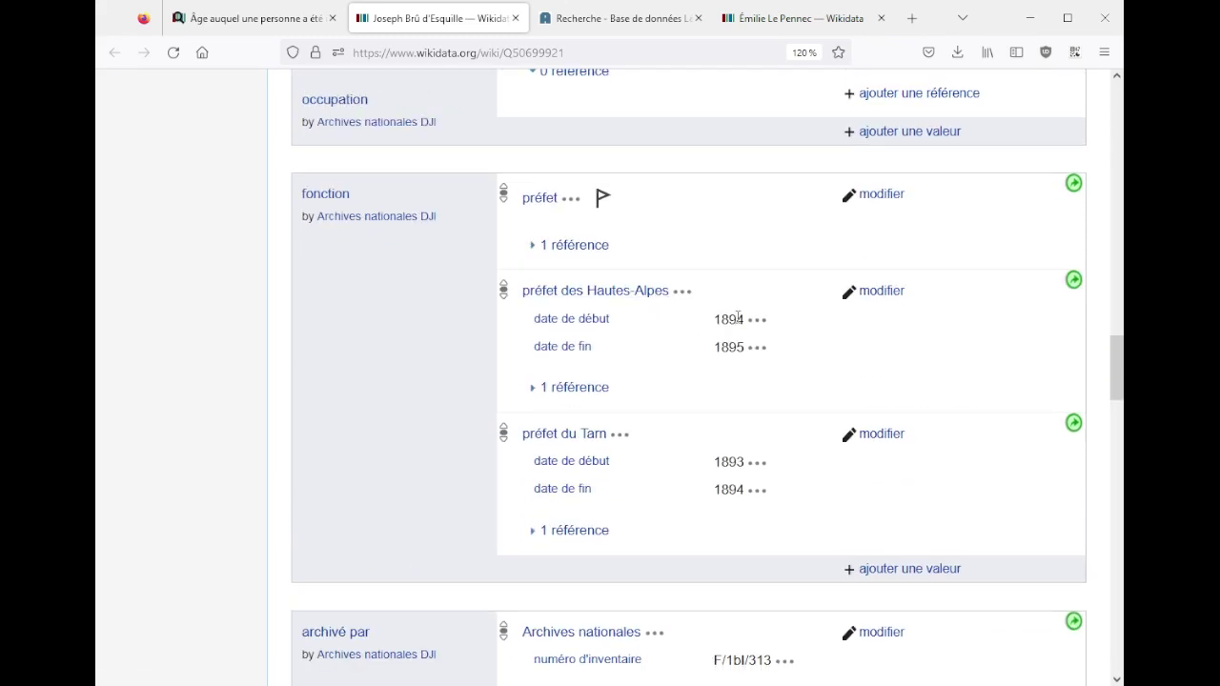
pyautogui.moveTo(715, 319); pyautogui.dragTo(740, 323)
pyautogui.moveTo(717, 463); pyautogui.dragTo(740, 464)
pyautogui.scroll(10, 739, 467)
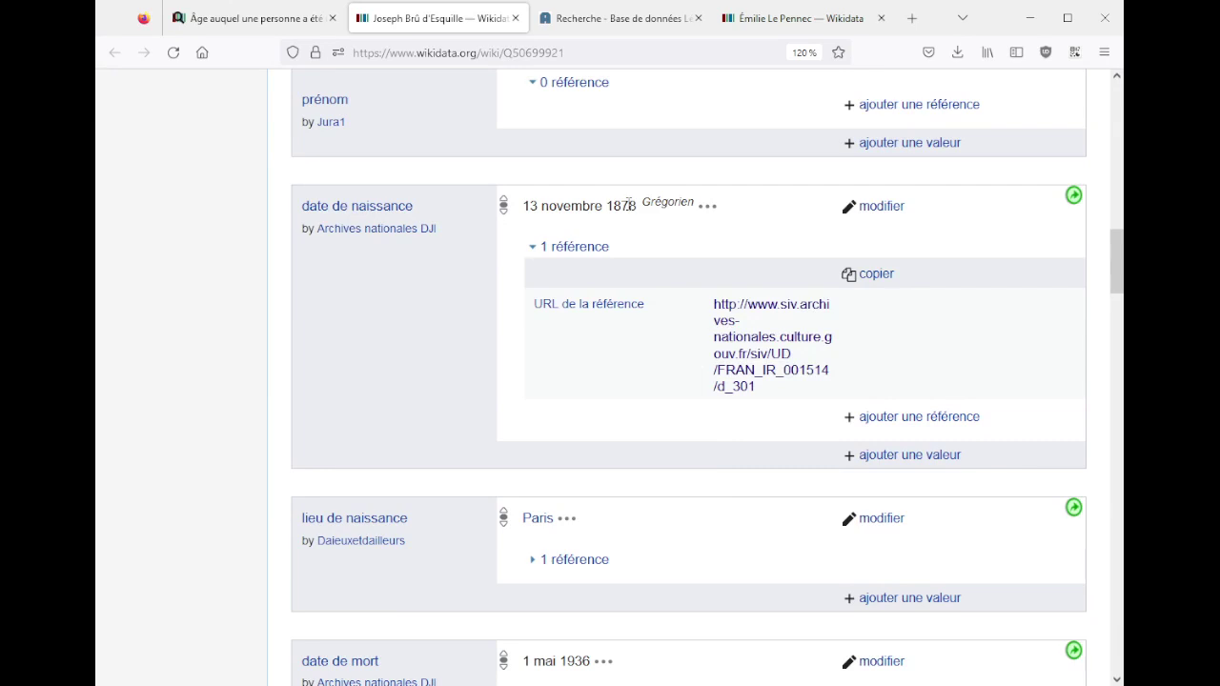
# - Calculate 93-78 with a web search in a separate tab and close that tab
pyautogui.hotkey('ctrl', 't')
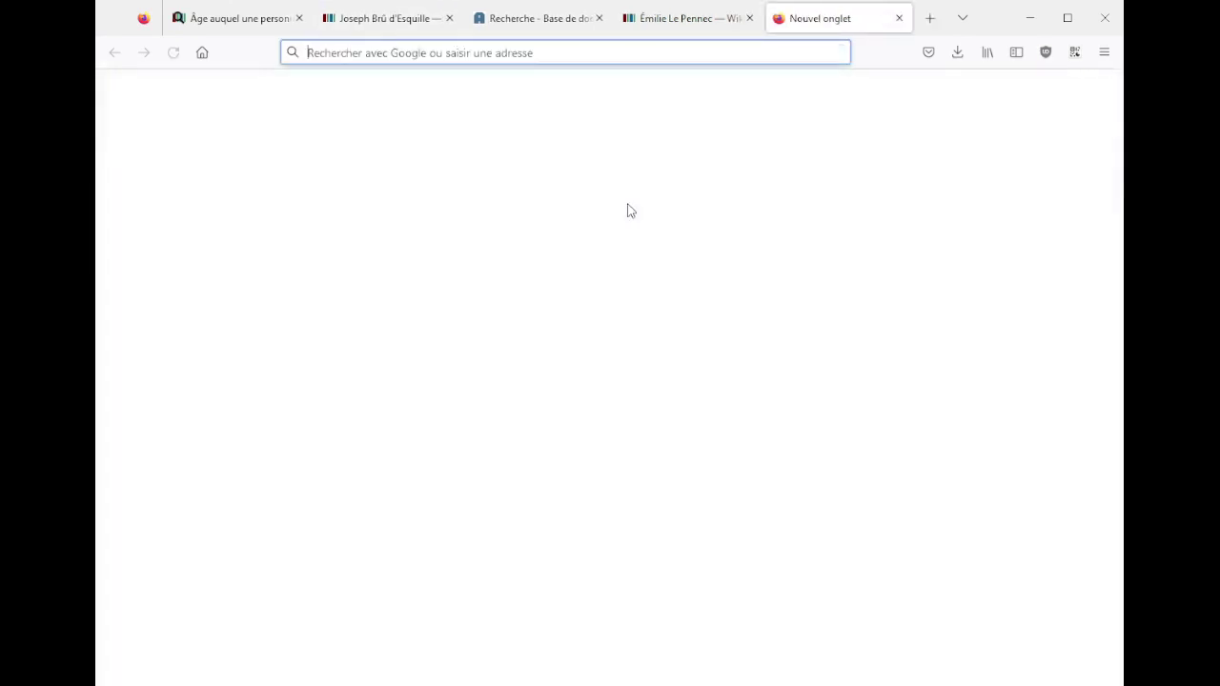
pyautogui.write('93-78')
pyautogui.press('Return')
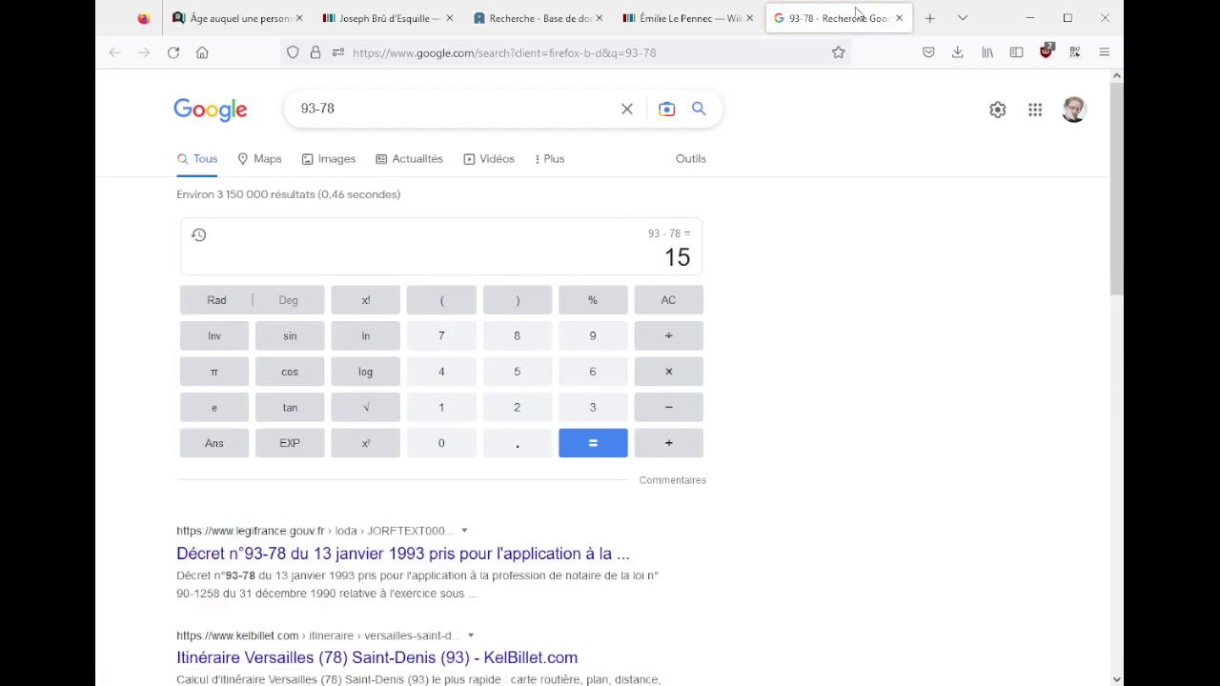
pyautogui.click(898, 18)
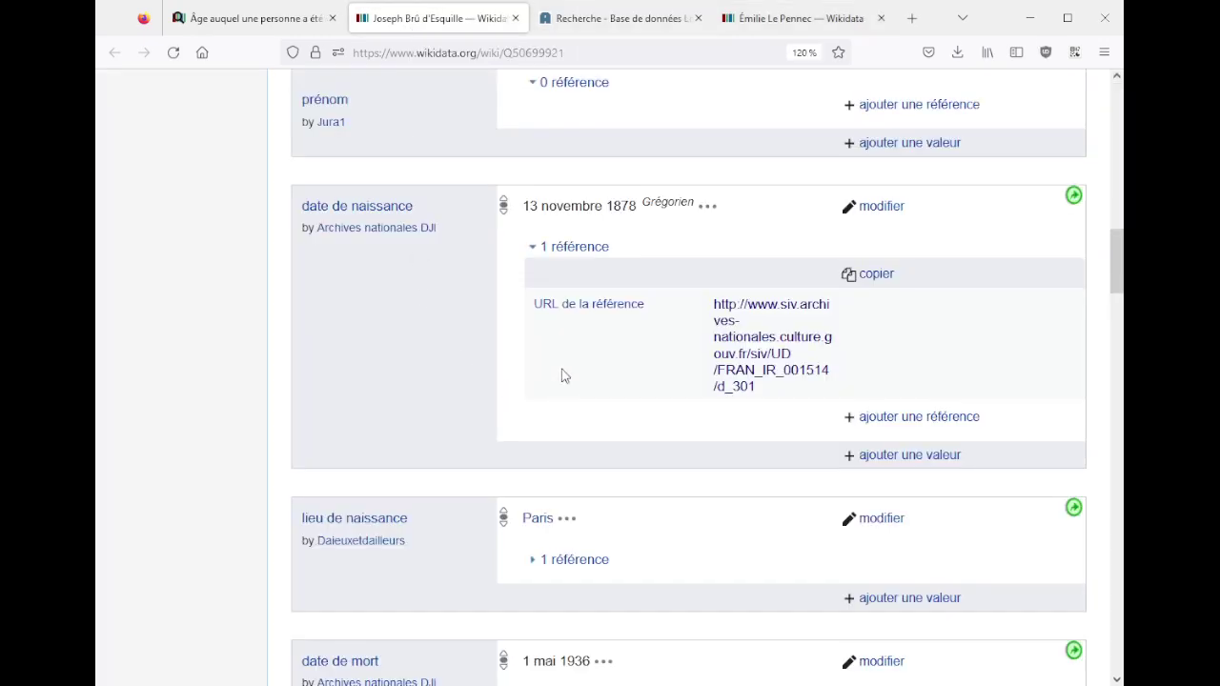
# - Open the date of birth's reference URL and the item's identifiant Bargeton link in separate tabs
pyautogui.middleClick(777, 360)
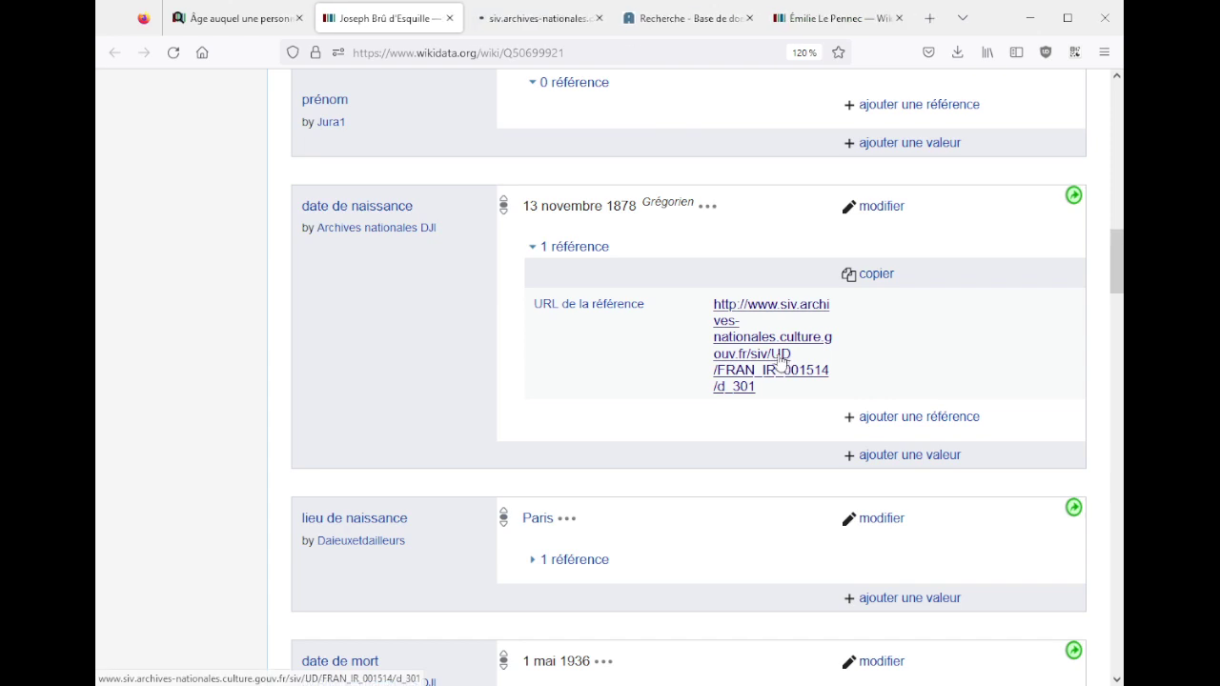
pyautogui.click(525, 18)
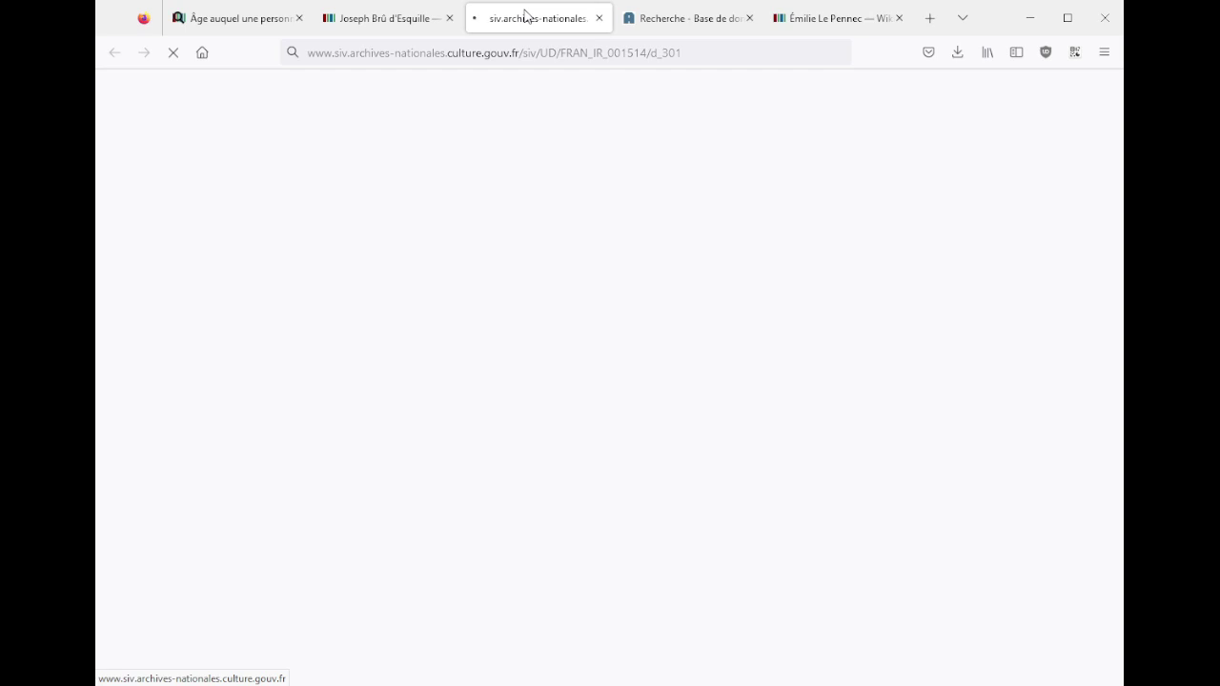
pyautogui.click(368, 19)
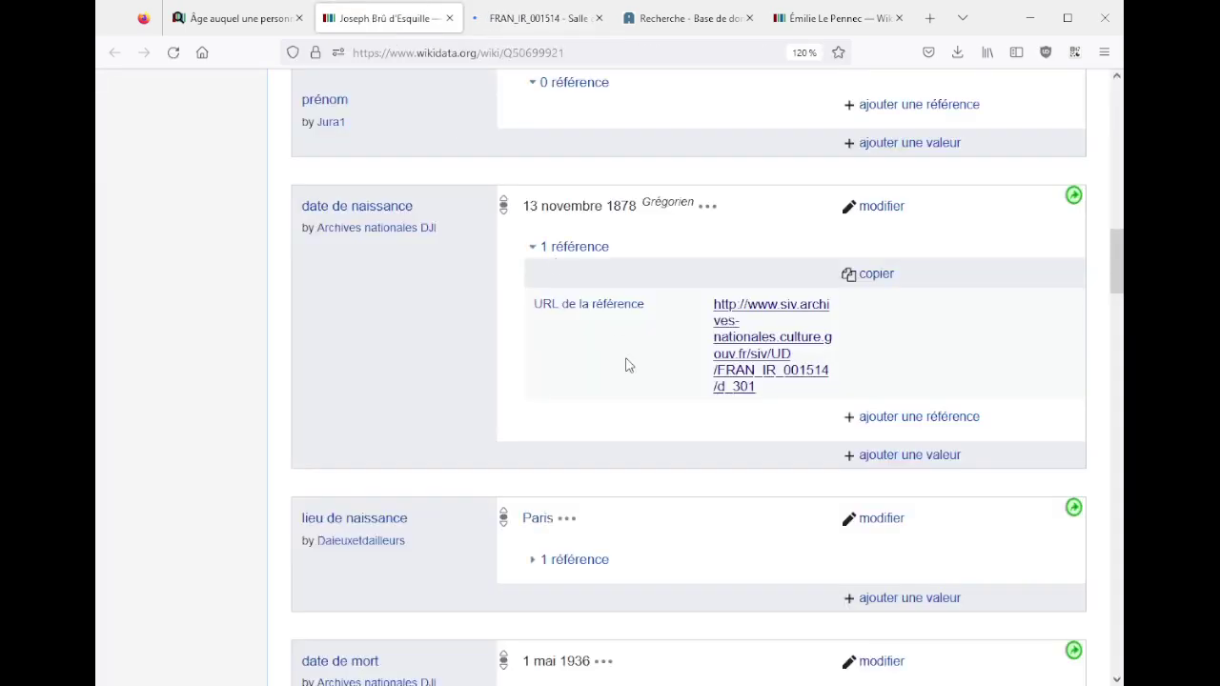
pyautogui.scroll(-15, 626, 365)
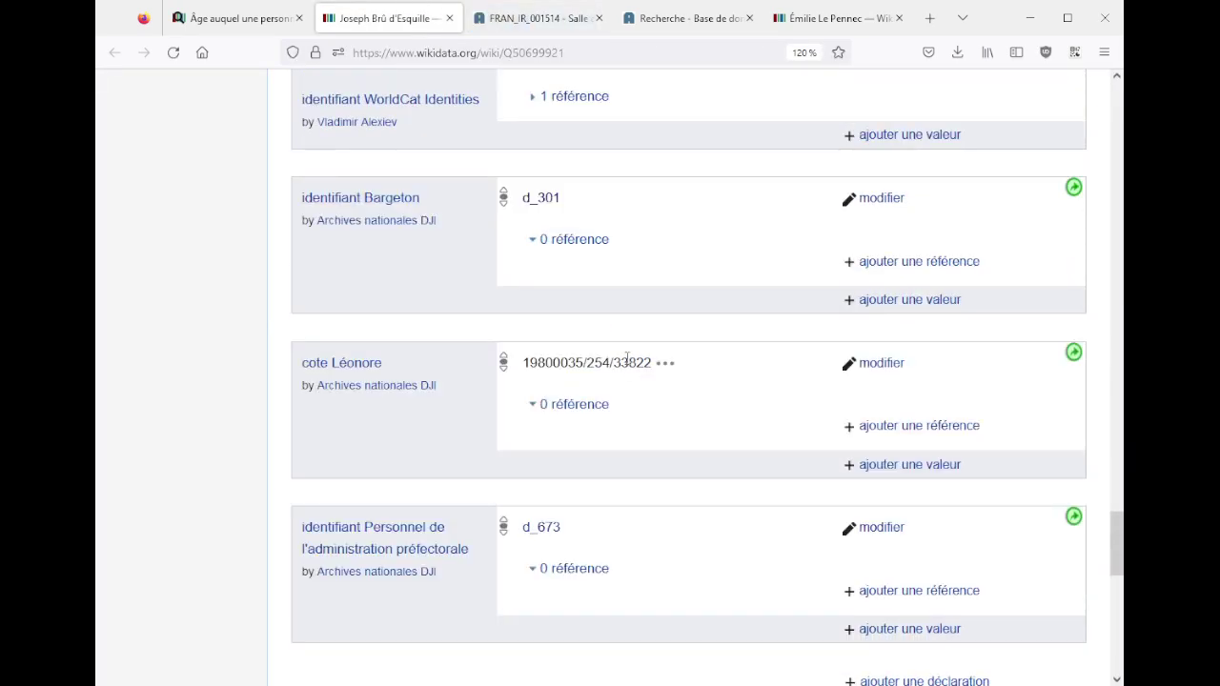
pyautogui.scroll(3, 626, 358)
pyautogui.scroll(-2, 626, 362)
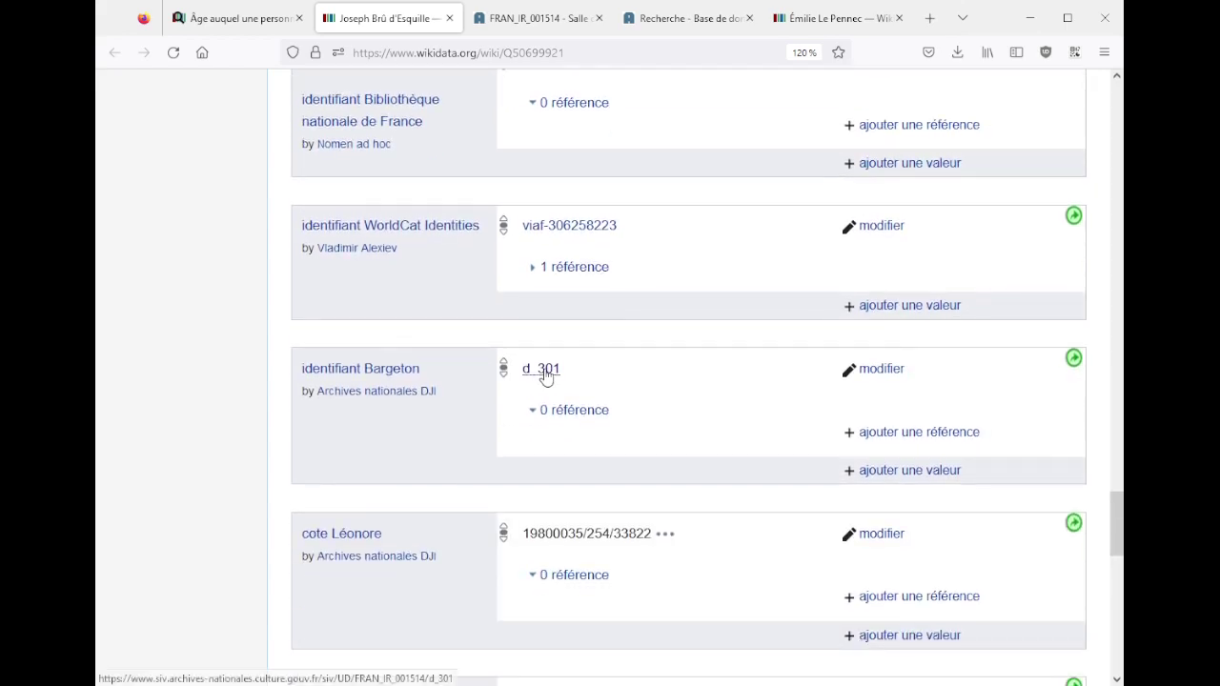
pyautogui.middleClick(544, 375)
pyautogui.click(486, 19)
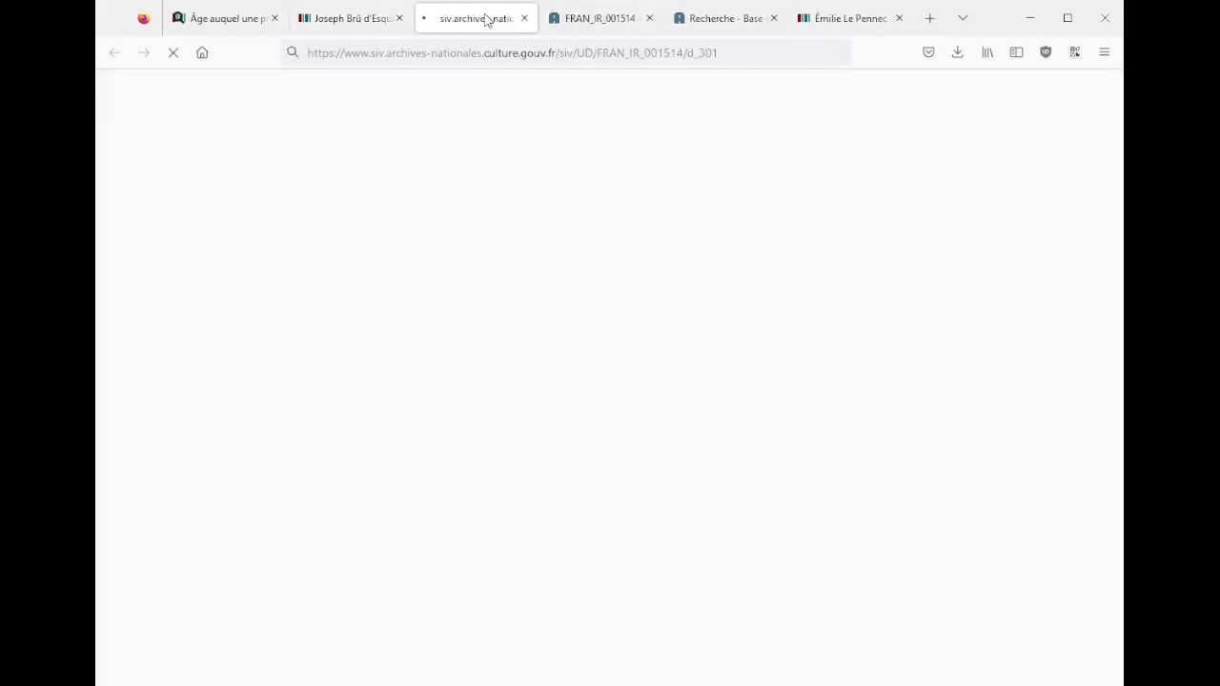
# - Check the birth date in the biographical dictionary of prefects against the first career entry at the Républicain de l'Allier
pyautogui.click(571, 19)
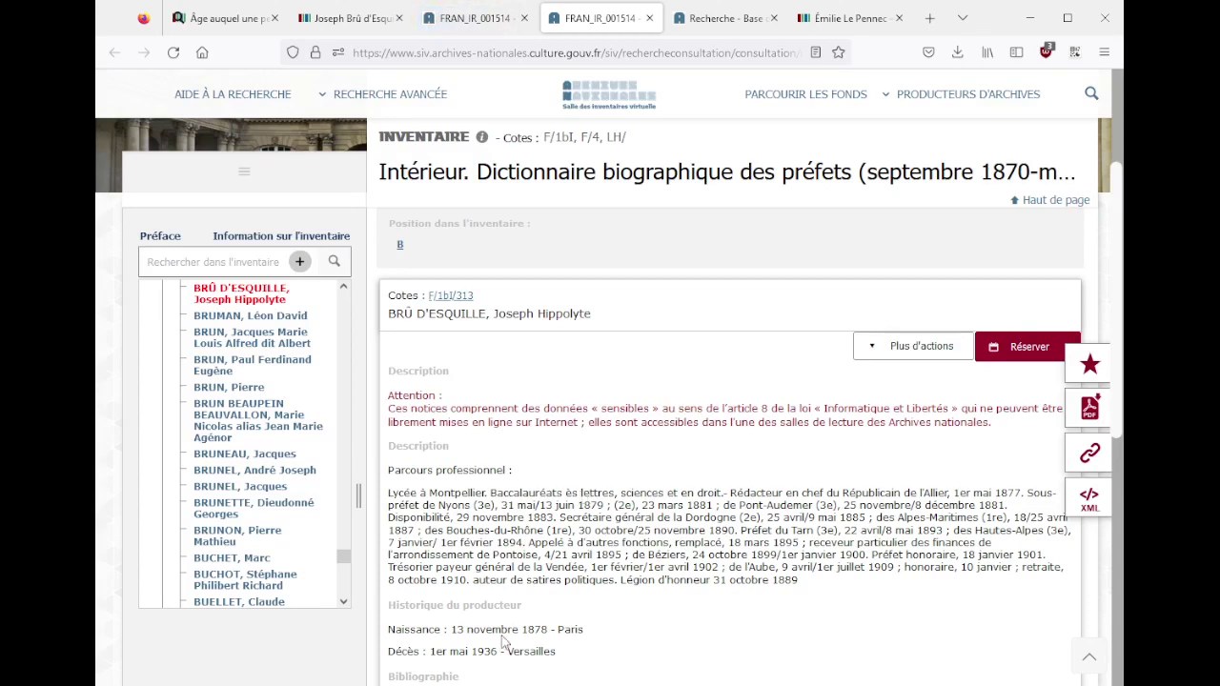
pyautogui.moveTo(762, 489); pyautogui.dragTo(1012, 493)
pyautogui.click(1010, 493)
pyautogui.doubleClick(1010, 493)
pyautogui.doubleClick(534, 630)
pyautogui.moveTo(1023, 492); pyautogui.dragTo(842, 493)
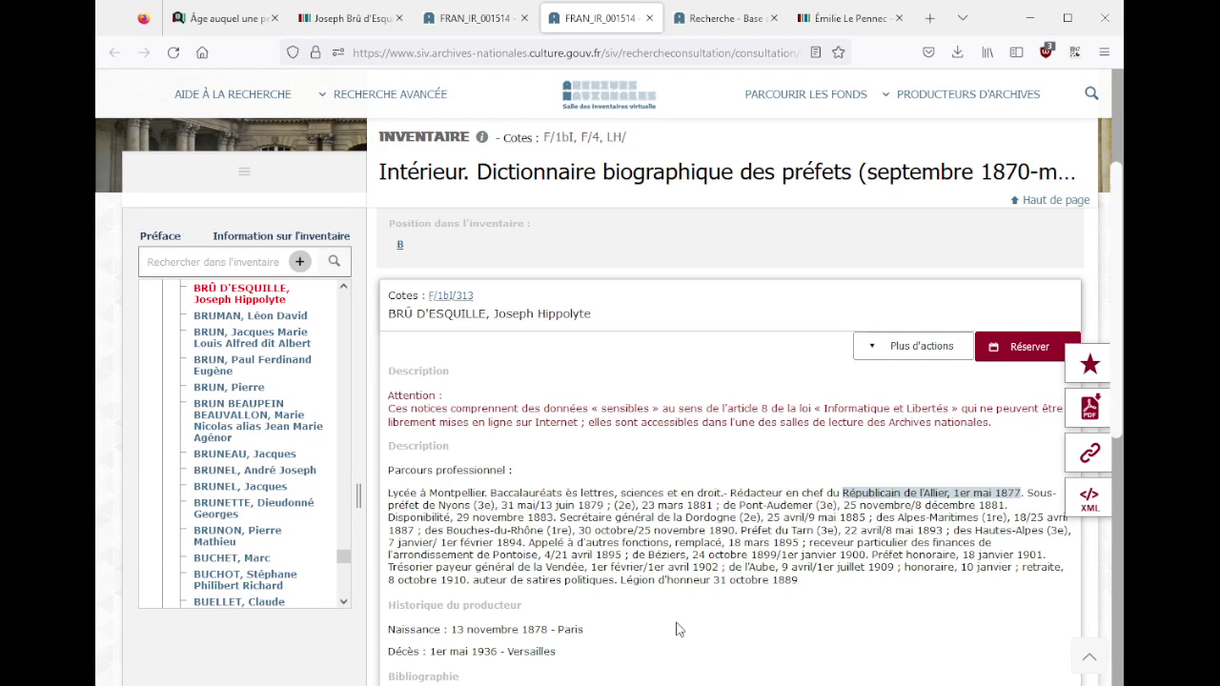
pyautogui.click(690, 530)
# - Close both archive inventory tabs and go back to the top of item Q50699921
pyautogui.click(460, 19)
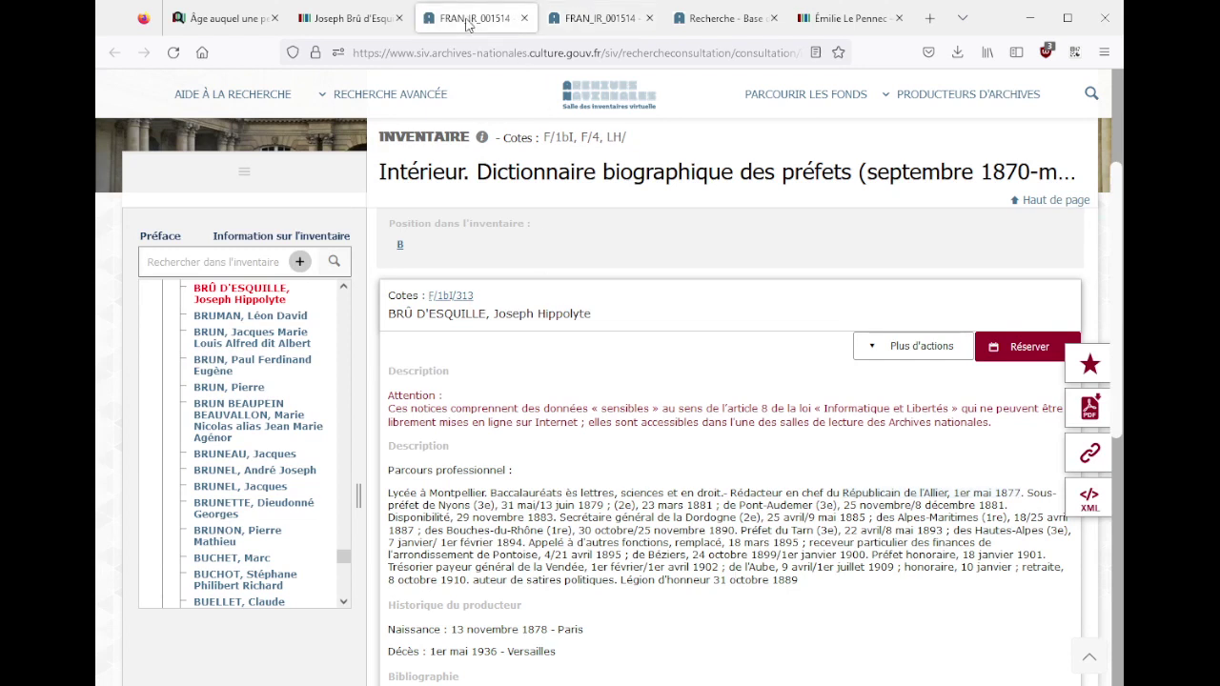
pyautogui.hotkey('ctrl', 'w')
pyautogui.hotkey('ctrl', 'w')
pyautogui.hotkey('ctrl', 'w')
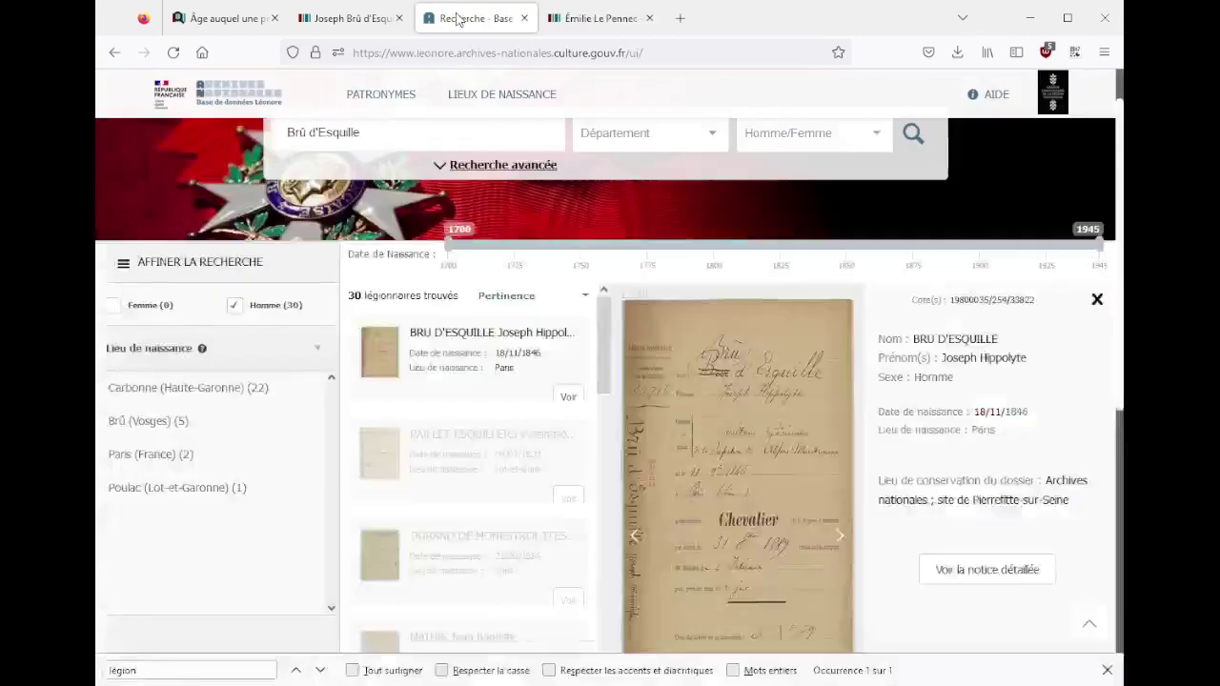
pyautogui.hotkey('ctrl', 'pageup')
pyautogui.scroll(15, 658, 362)
# - Return to the query results on age at the Légion d'honneur and examine the rows with the lowest ages
pyautogui.click(256, 23)
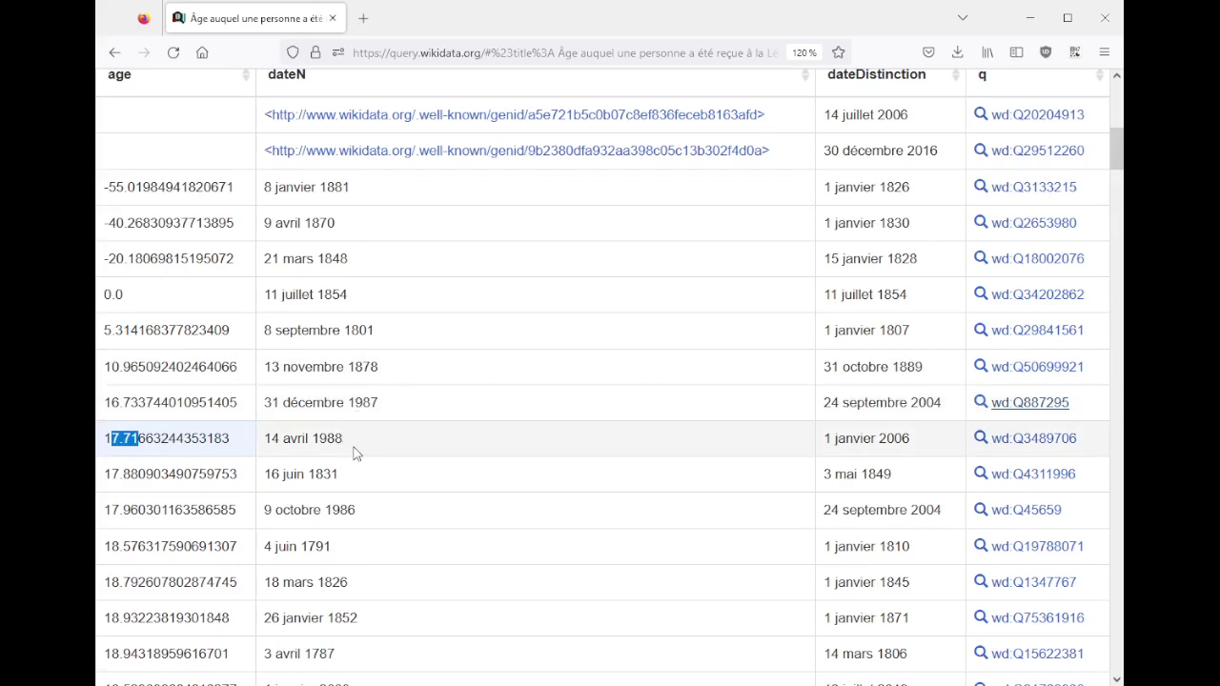
pyautogui.scroll(-2, 353, 454)
pyautogui.scroll(-2, 354, 453)
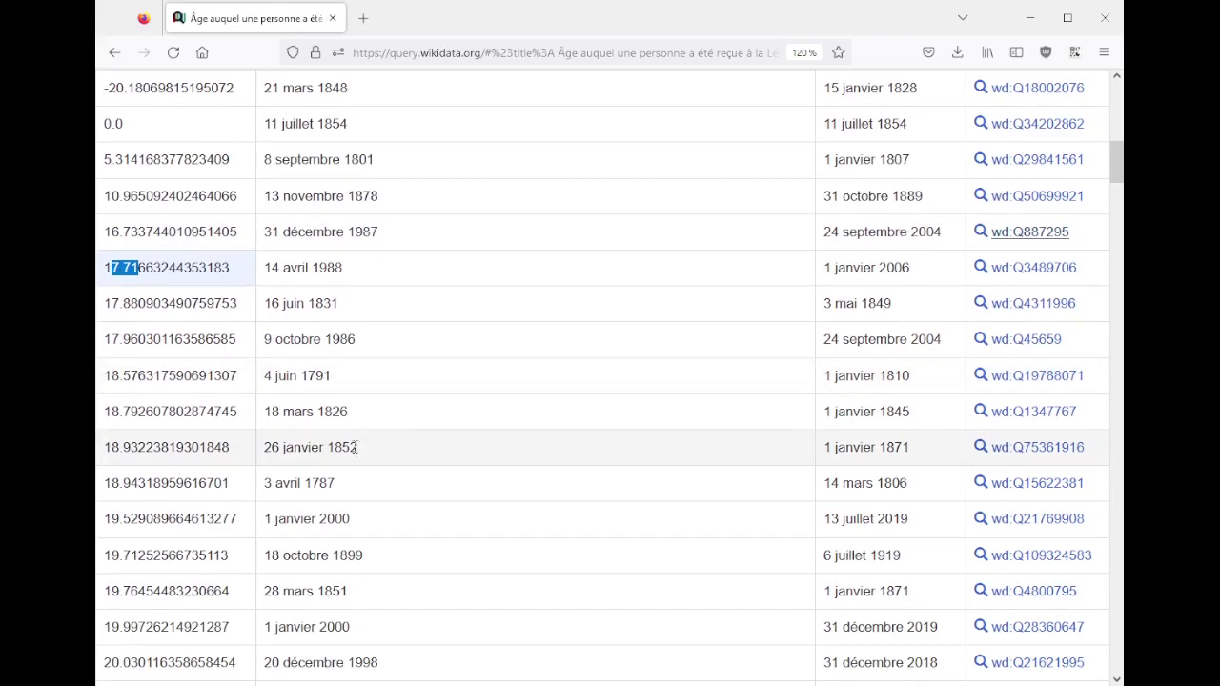
pyautogui.scroll(4, 353, 453)
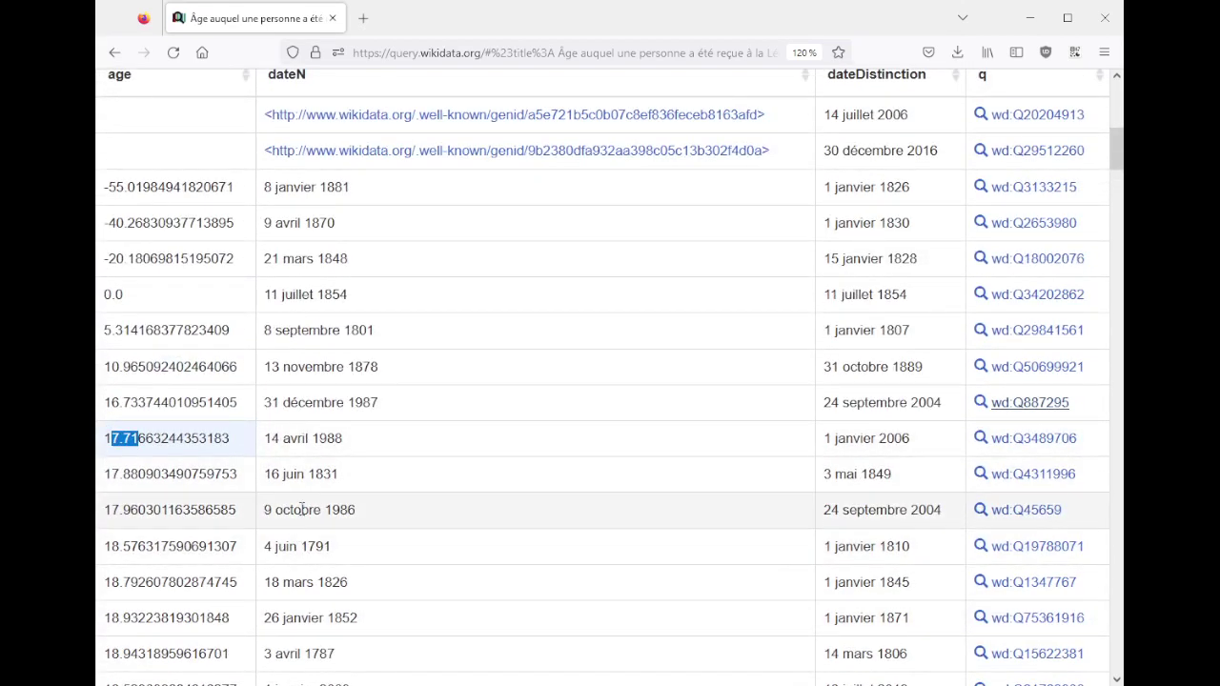